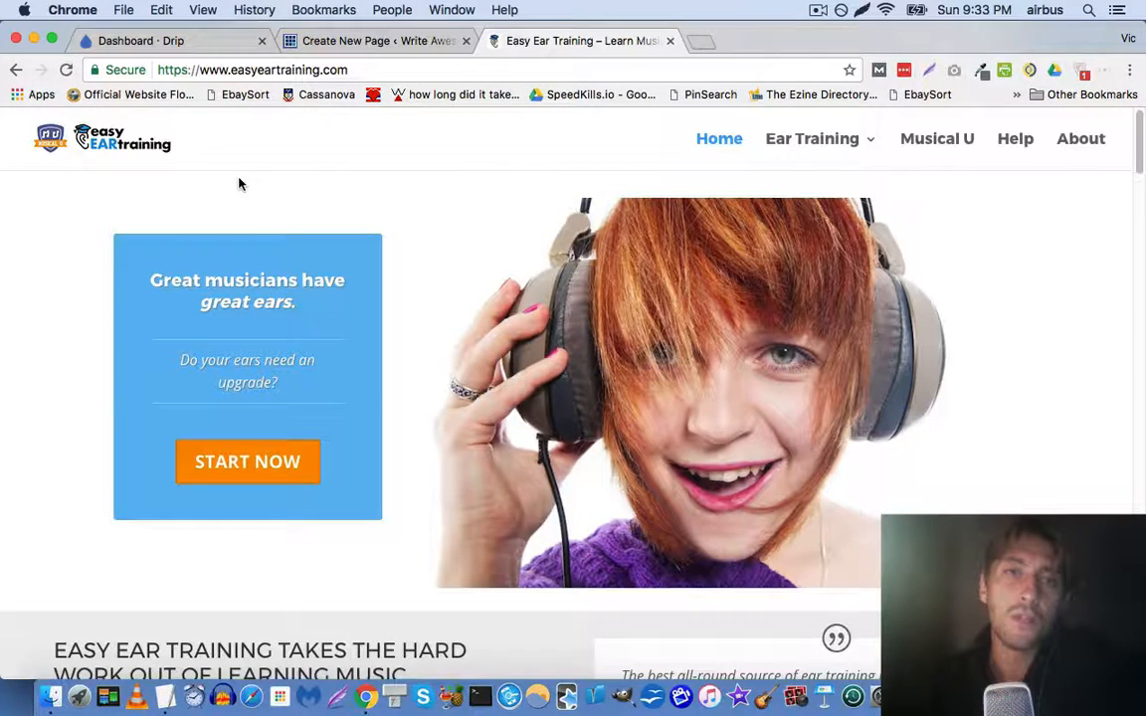
Switch to the Write Awesome Songs site's OptimizePress Create New Page tab
click(344, 44)
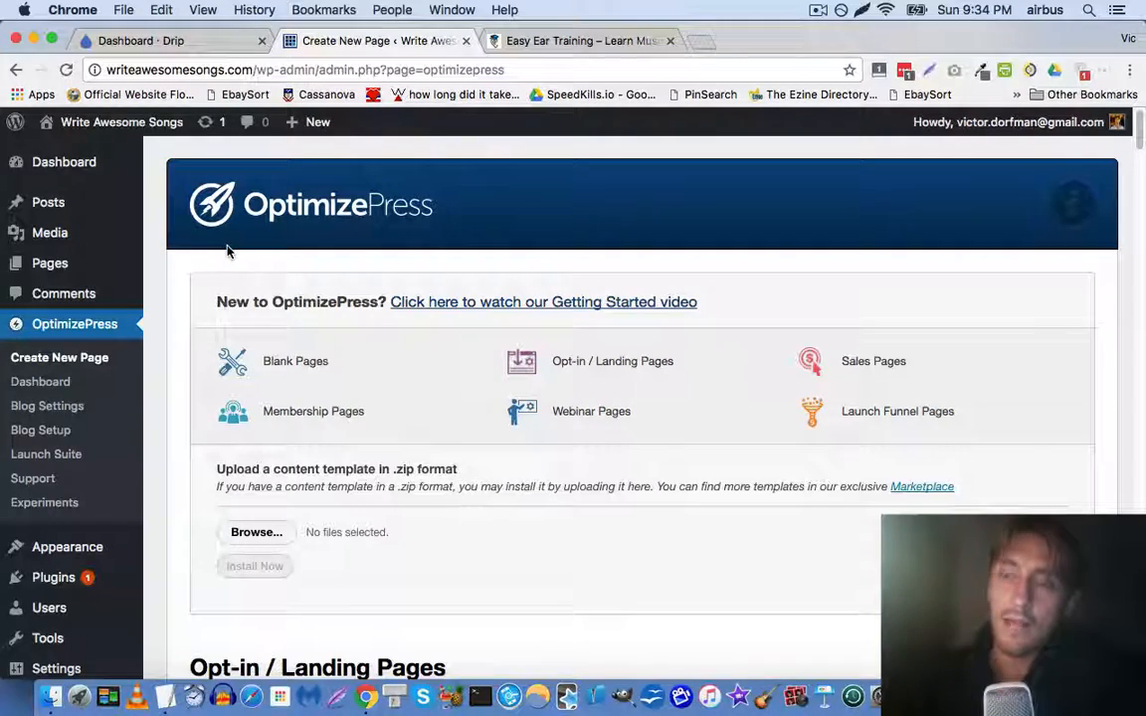
Browse the Opt-in / Landing Pages templates, then return to the Easy Ear Training homepage
scroll(227, 251, down, 3)
scroll(227, 251, down, 2)
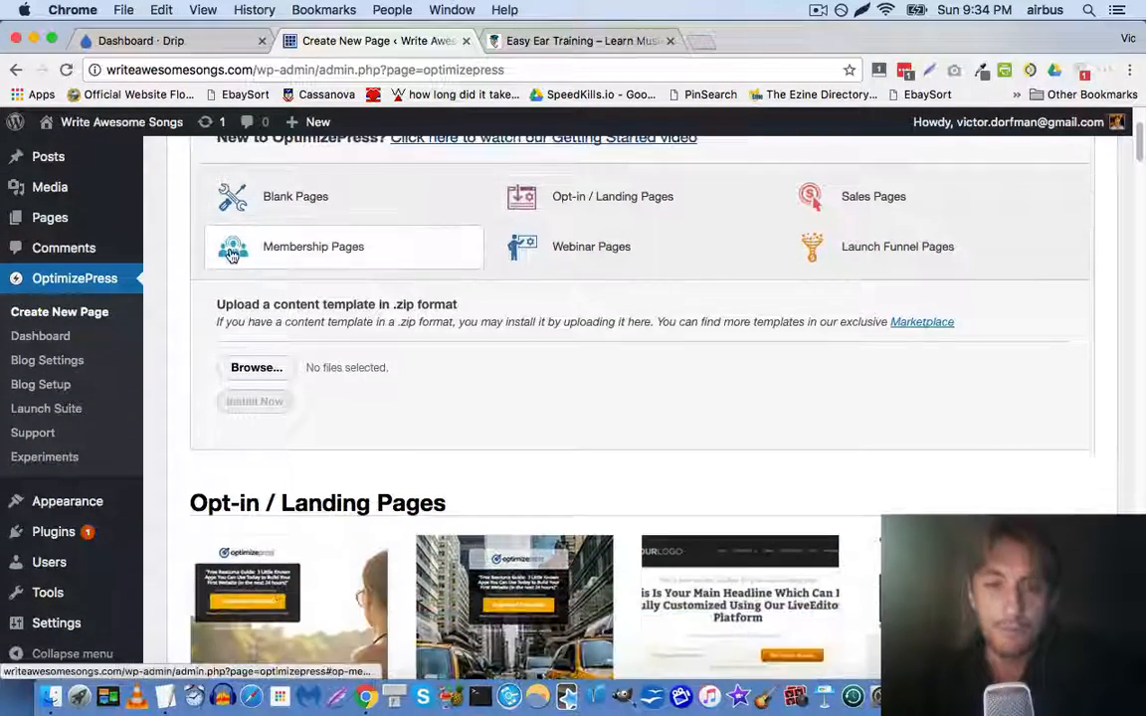
scroll(235, 266, down, 2)
scroll(236, 267, down, 3)
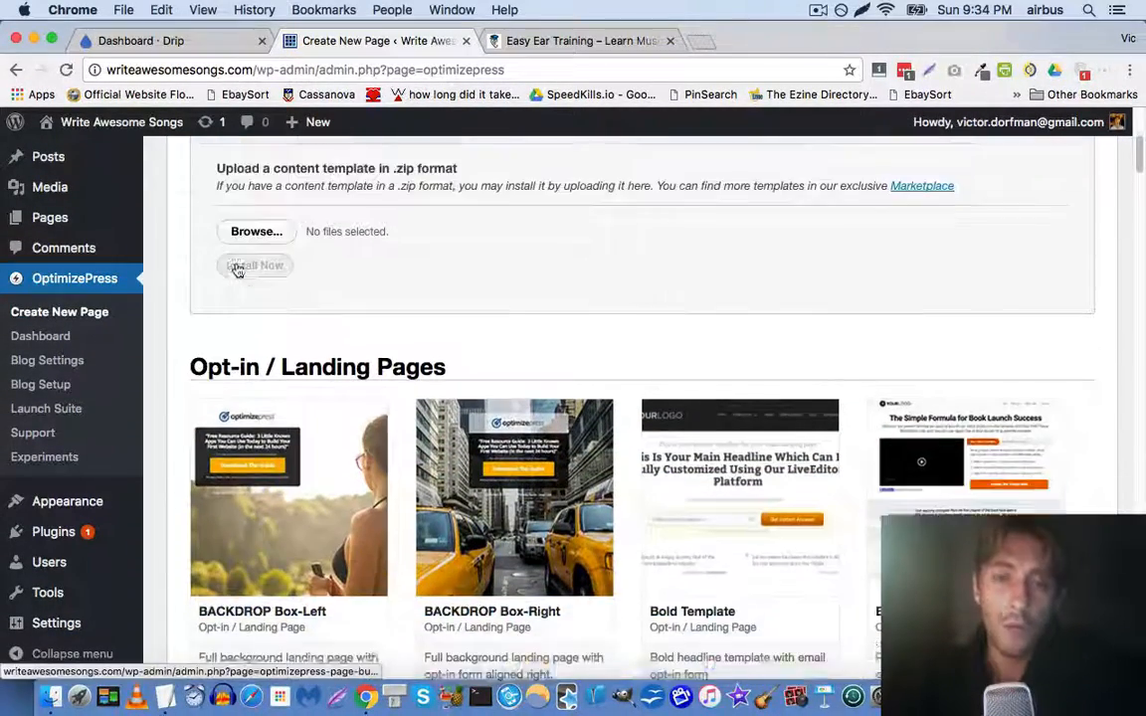
click(594, 44)
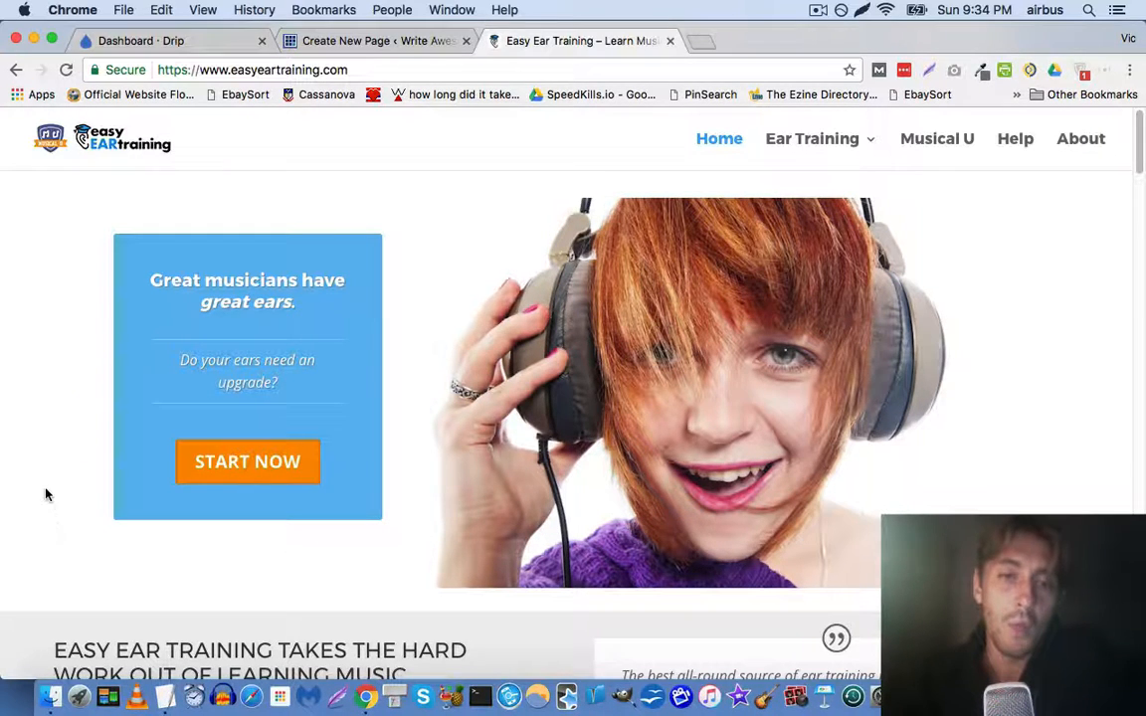
scroll(41, 481, down, 5)
scroll(41, 484, down, 10)
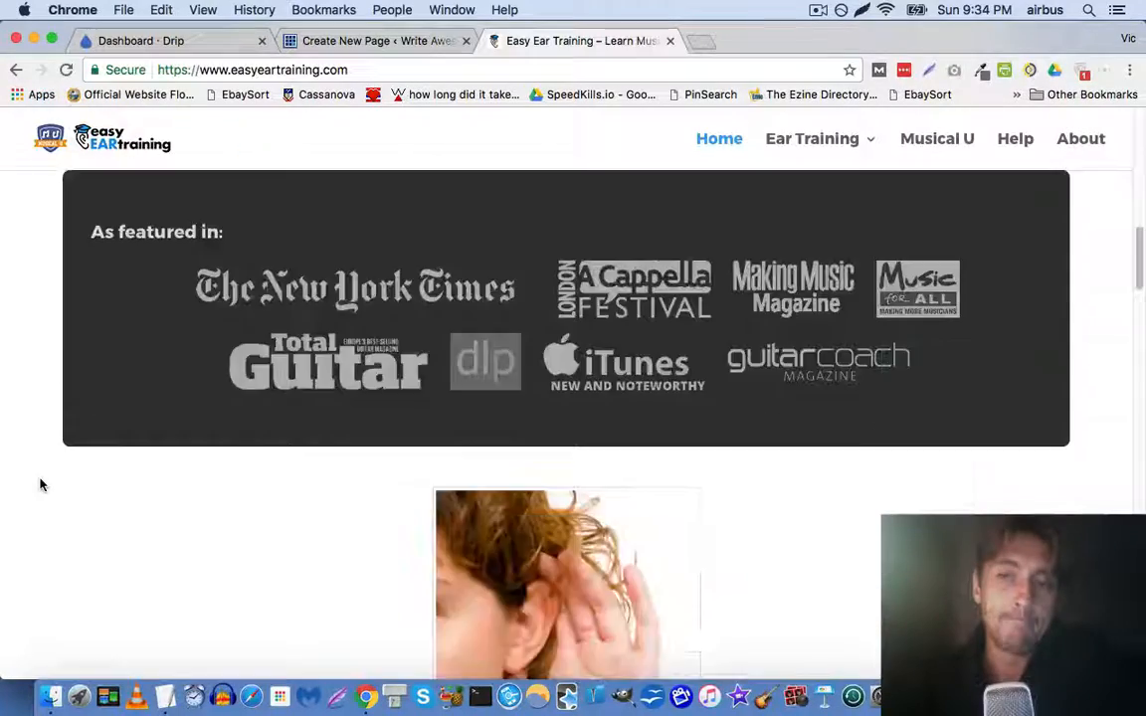
scroll(41, 484, up, 15)
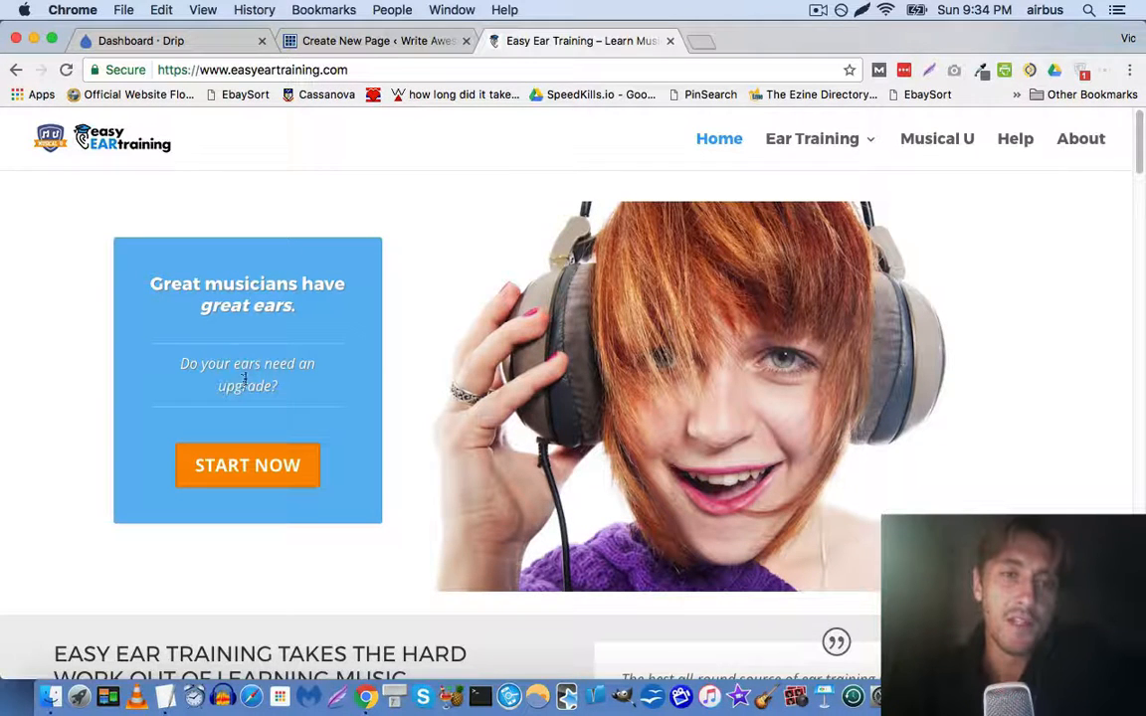
click(258, 467)
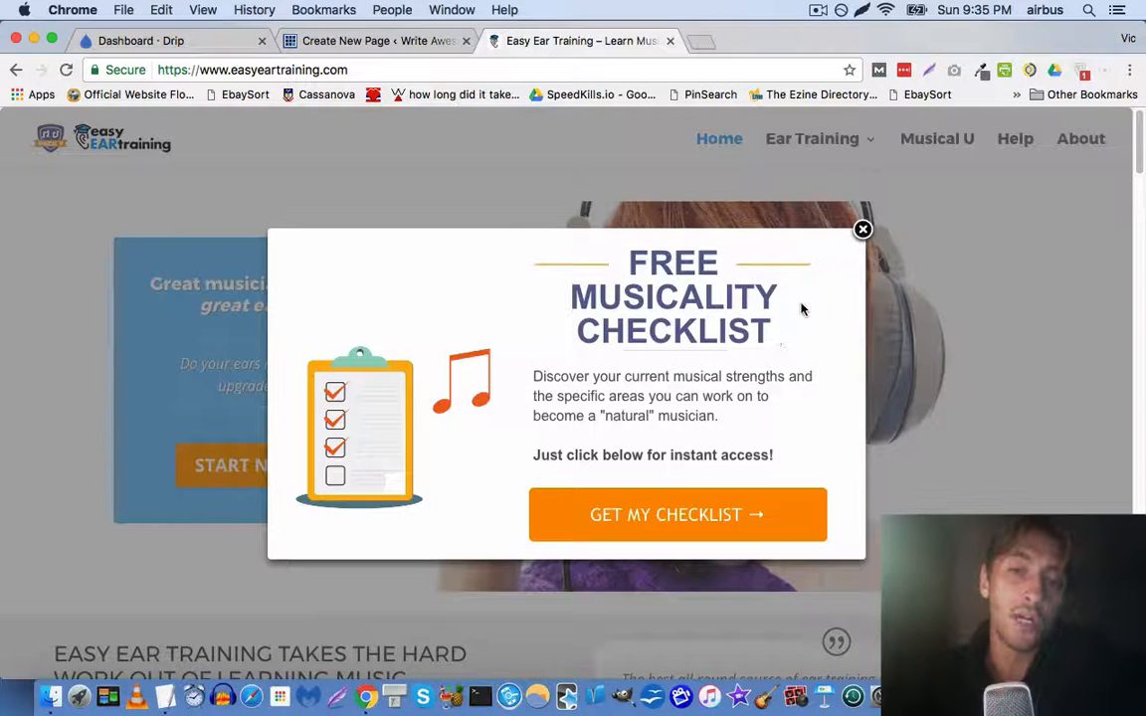
click(862, 230)
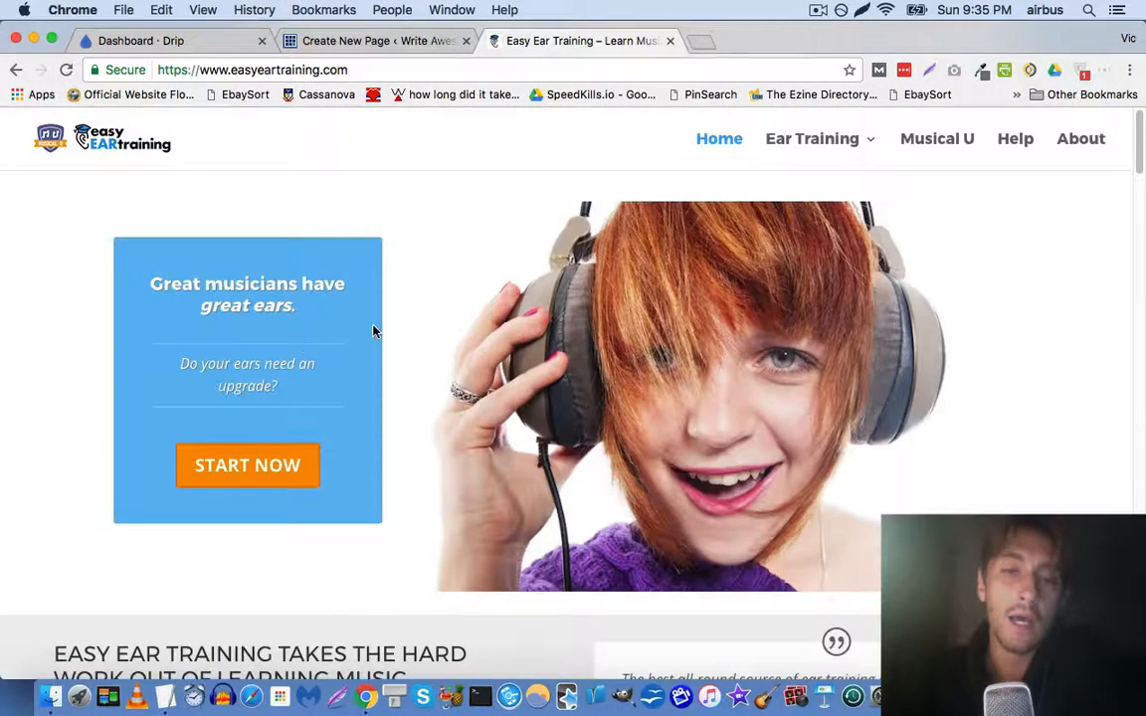
scroll(248, 358, down, 4)
scroll(209, 368, down, 2)
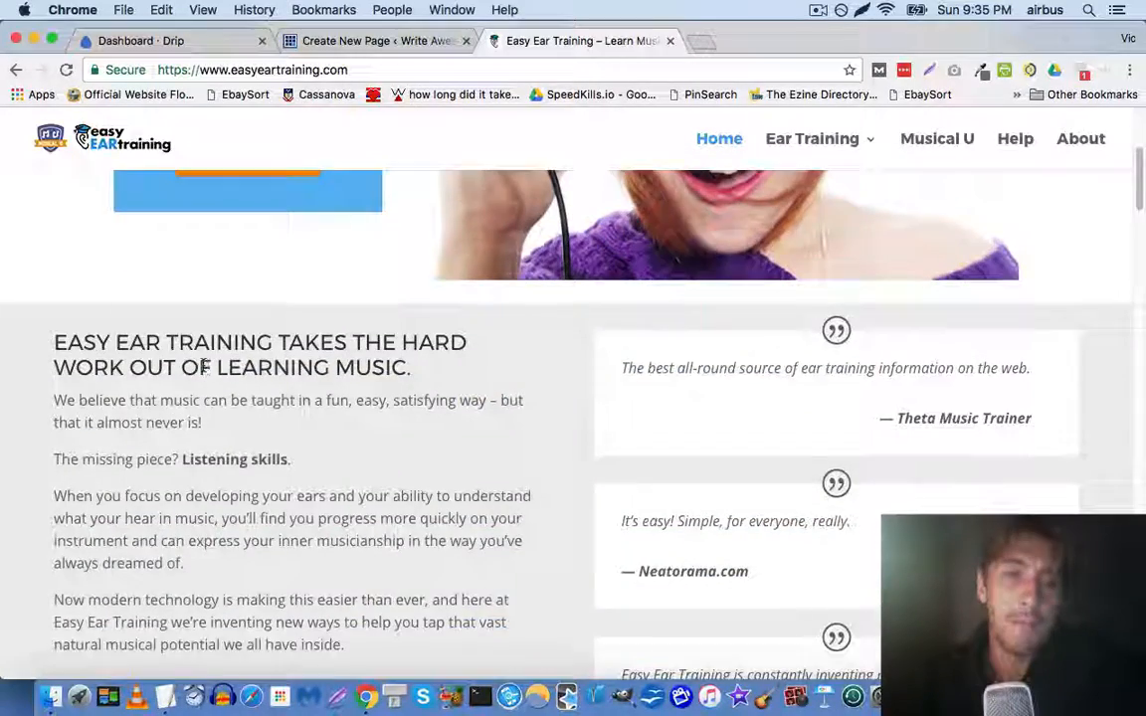
scroll(202, 367, down, 15)
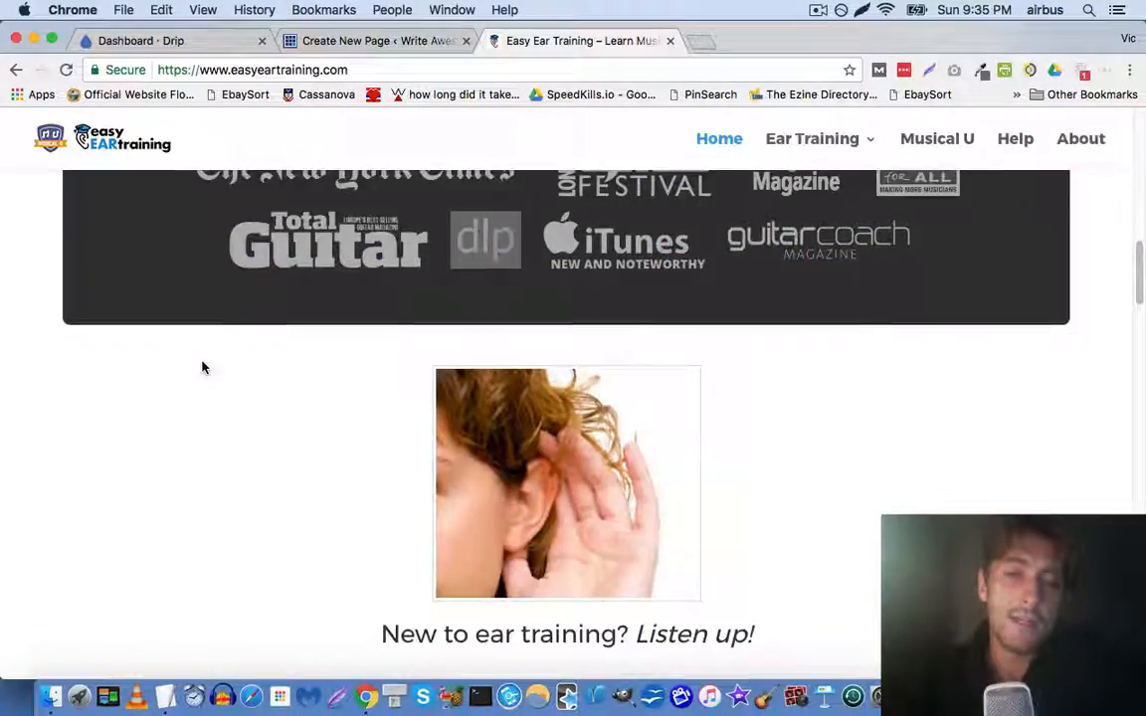
scroll(202, 367, down, 18)
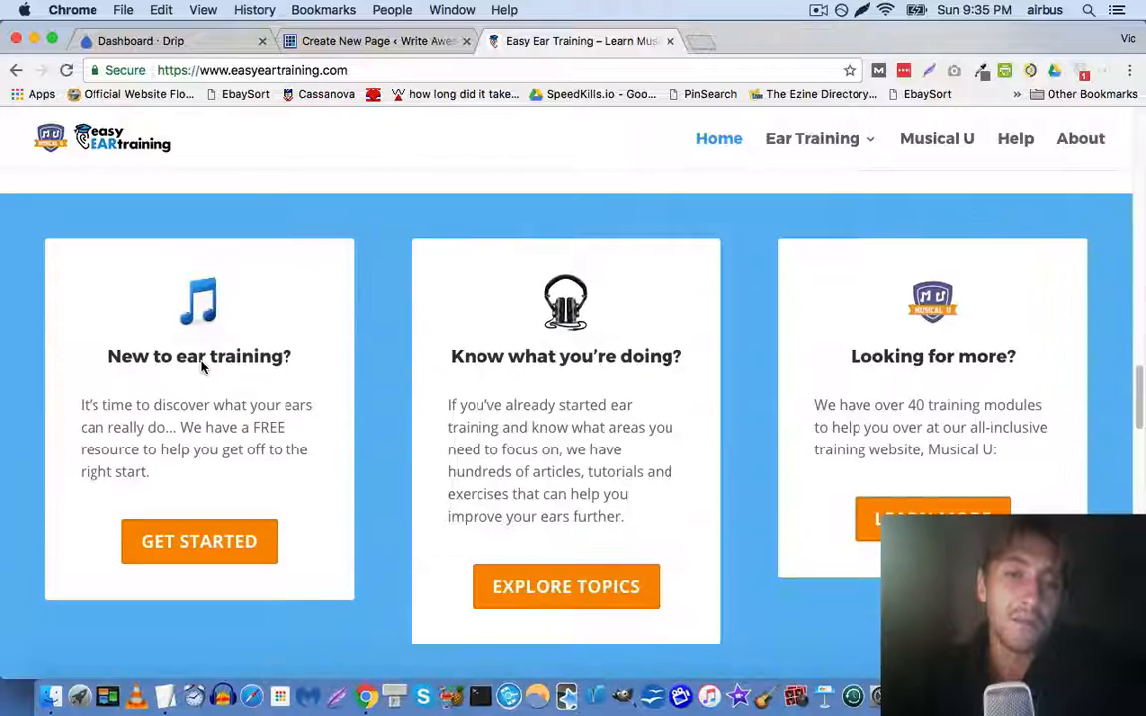
scroll(203, 366, down, 3)
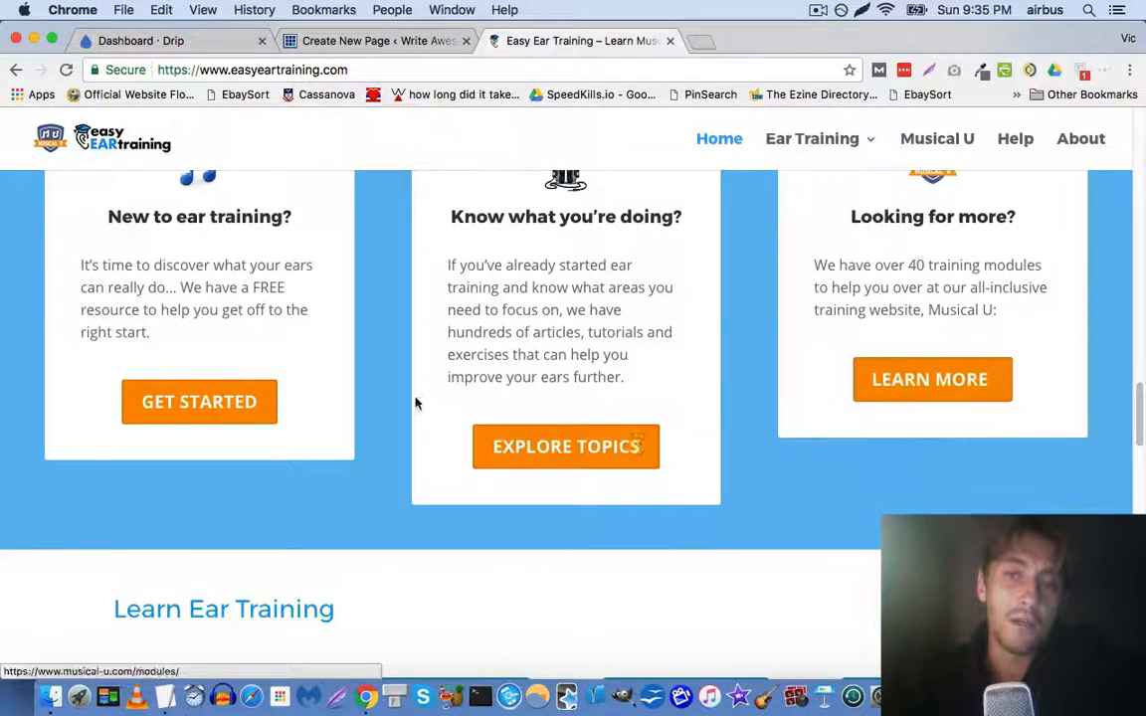
scroll(236, 399, down, 15)
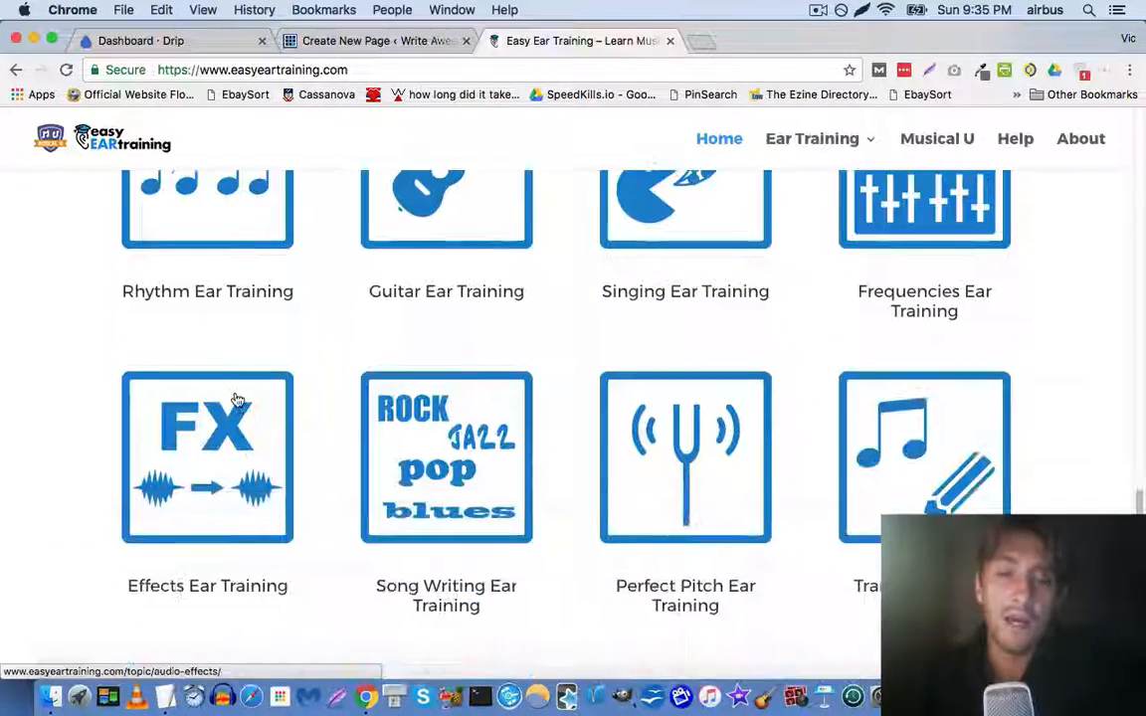
scroll(235, 399, down, 3)
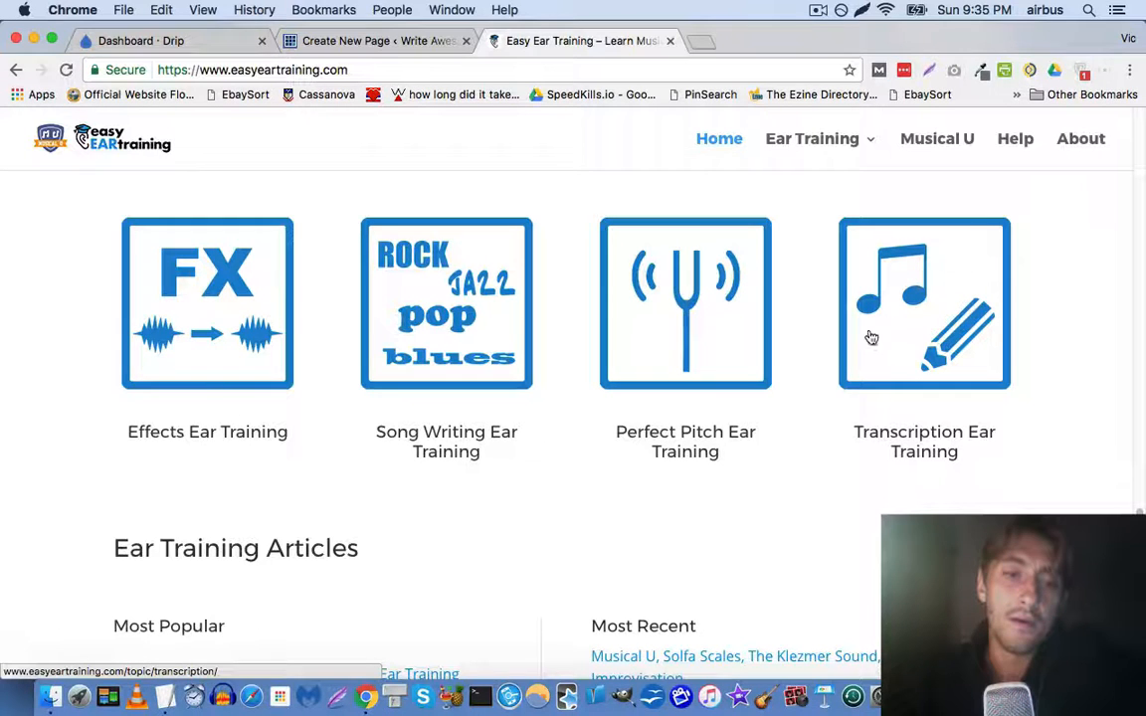
scroll(335, 376, down, 10)
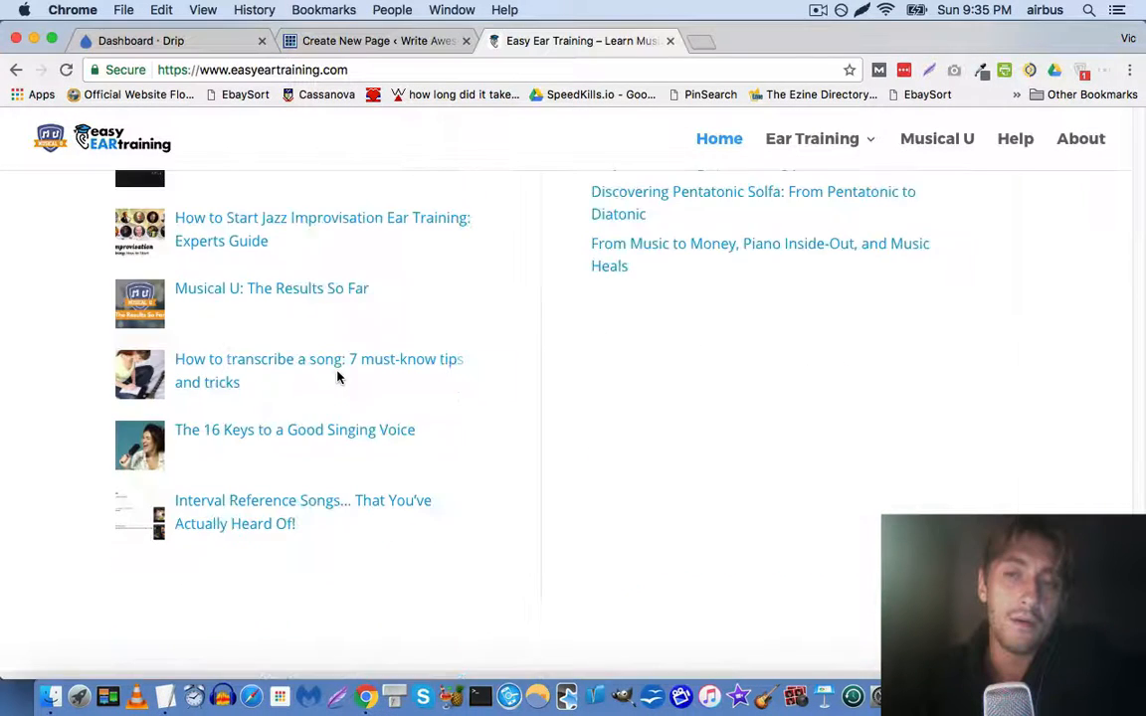
scroll(337, 376, down, 5)
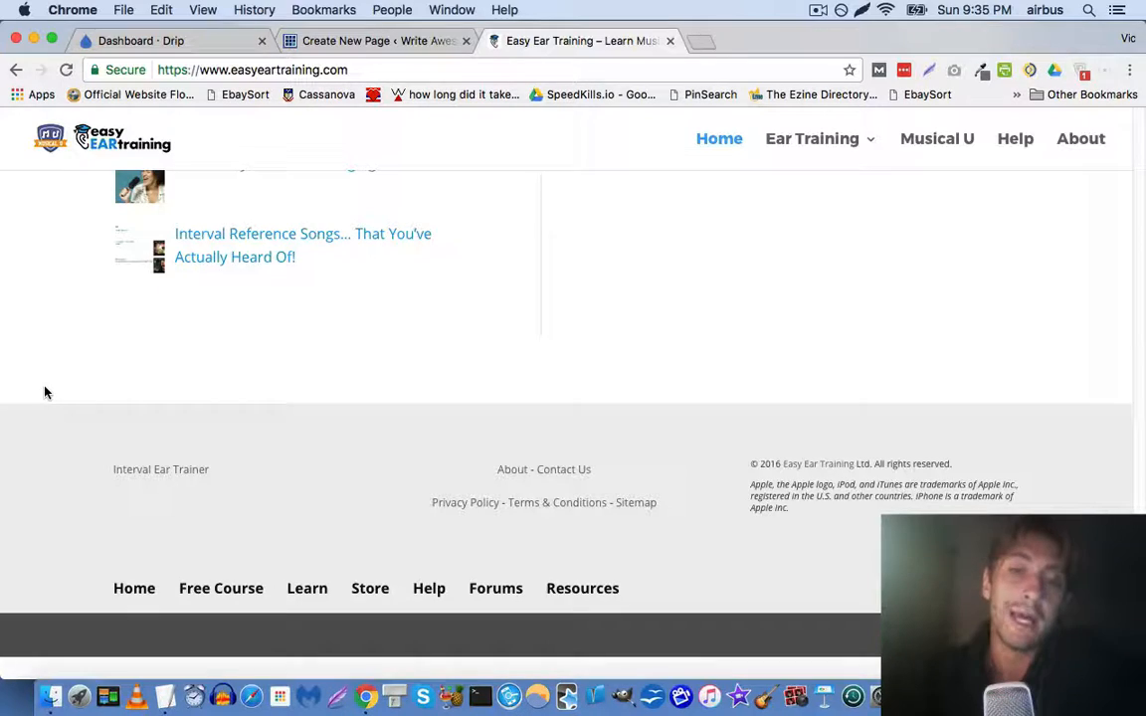
scroll(45, 392, up, 20)
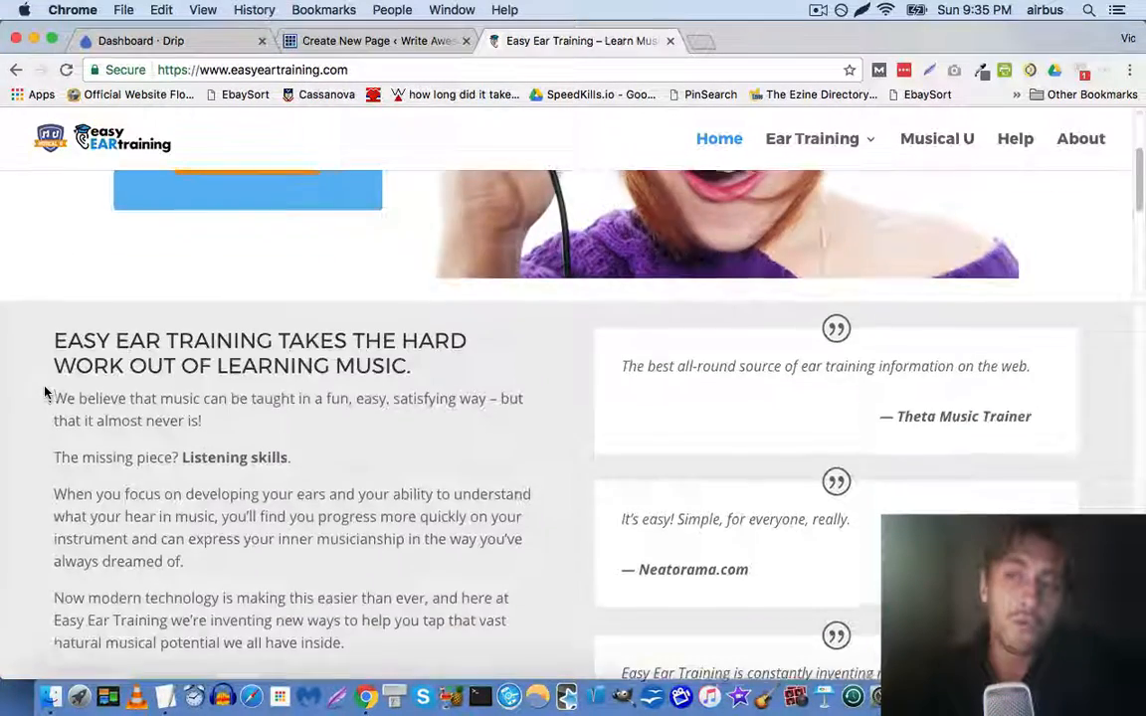
scroll(45, 392, up, 5)
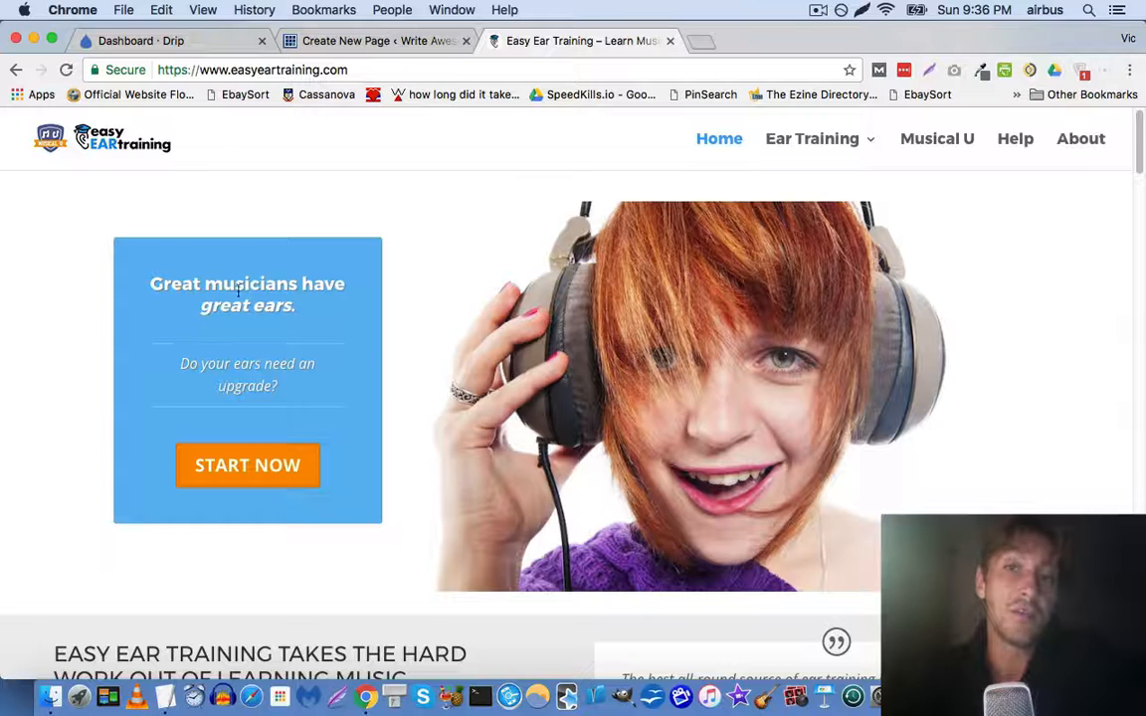
Compare the OptimizePress template gallery with the Easy Ear Training homepage
click(368, 42)
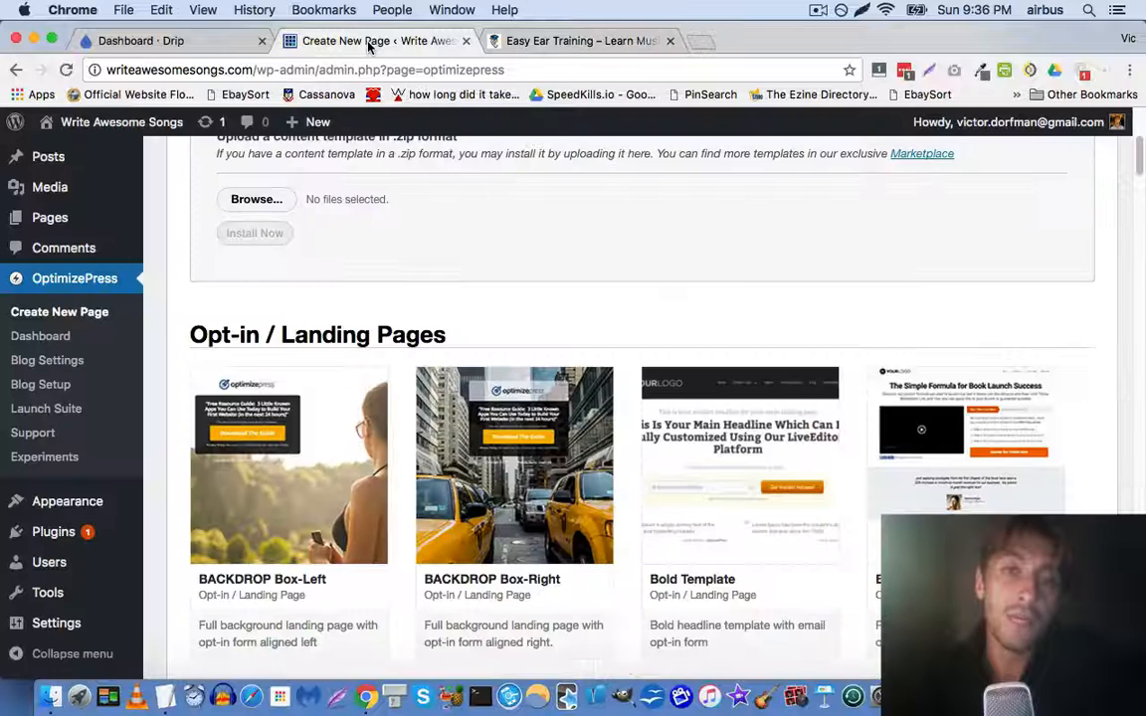
scroll(256, 343, down, 2)
scroll(256, 343, down, 6)
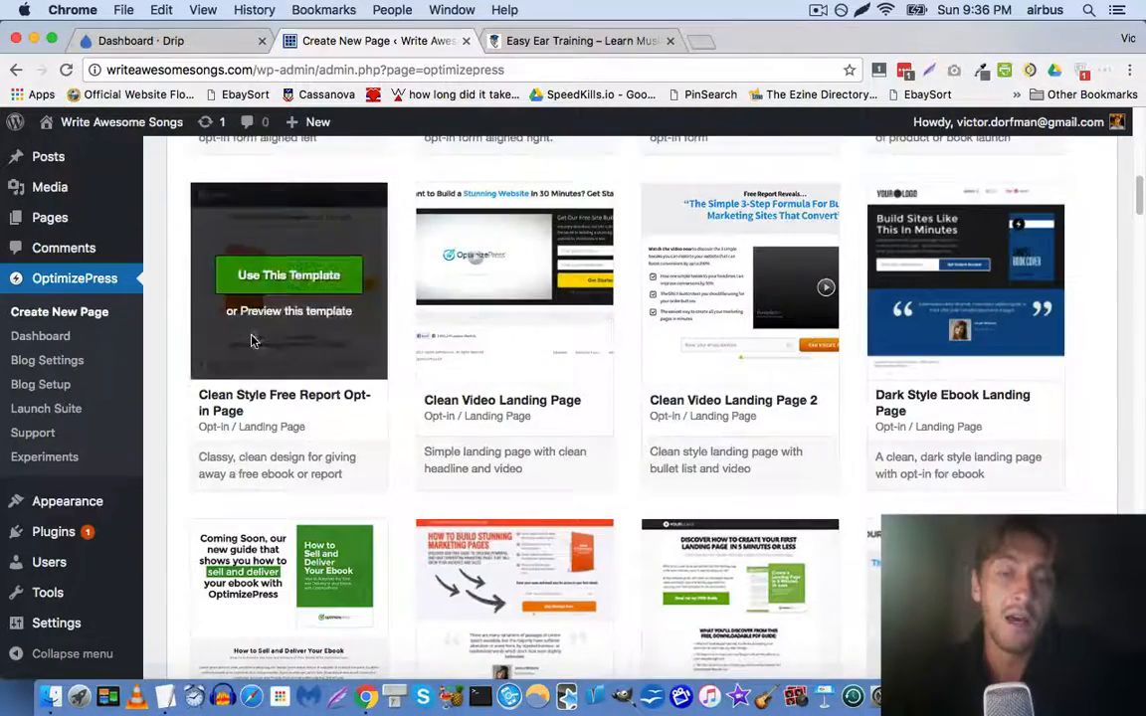
click(570, 45)
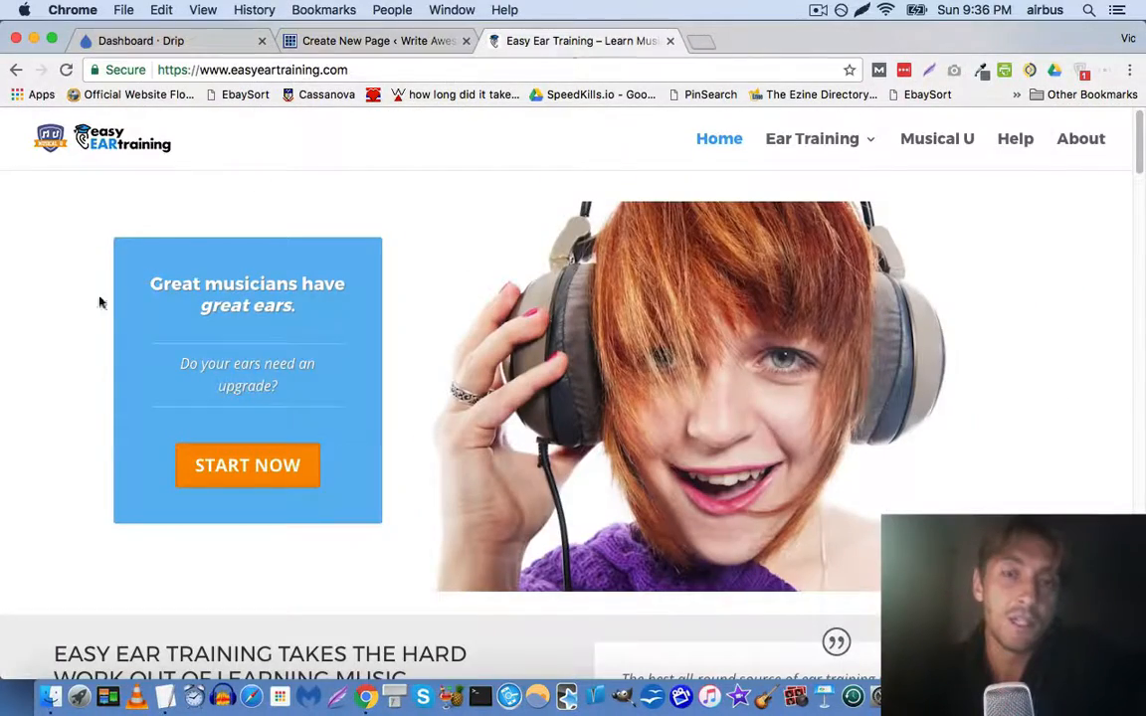
scroll(40, 299, down, 8)
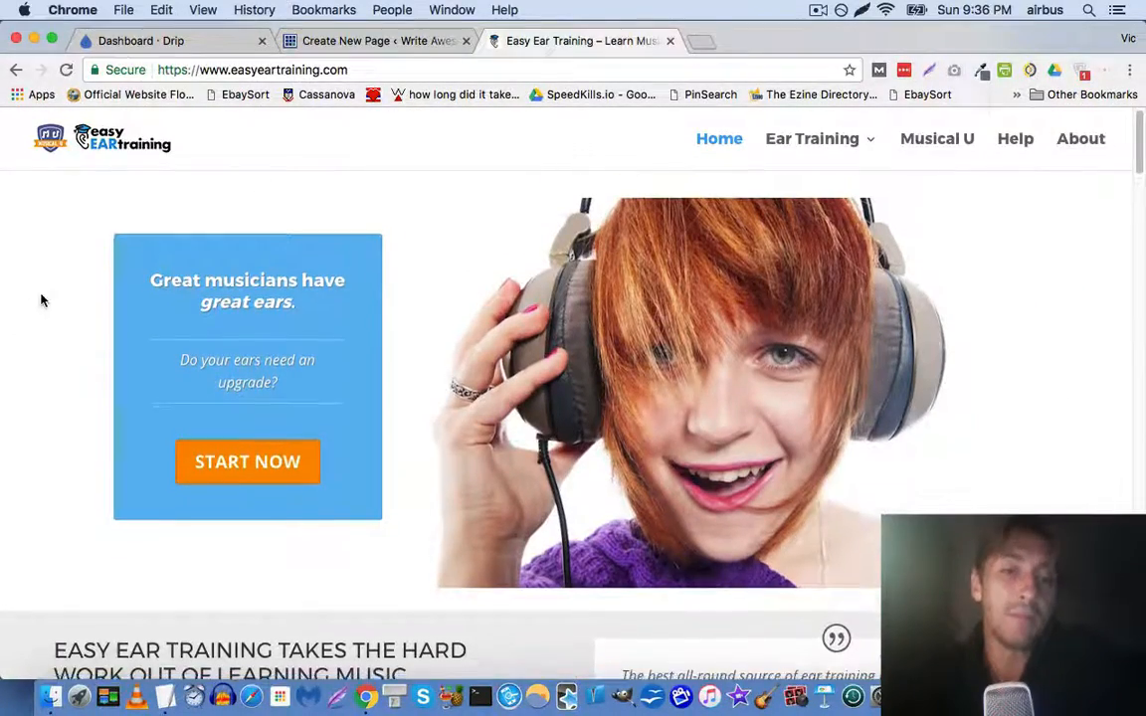
scroll(40, 300, up, 8)
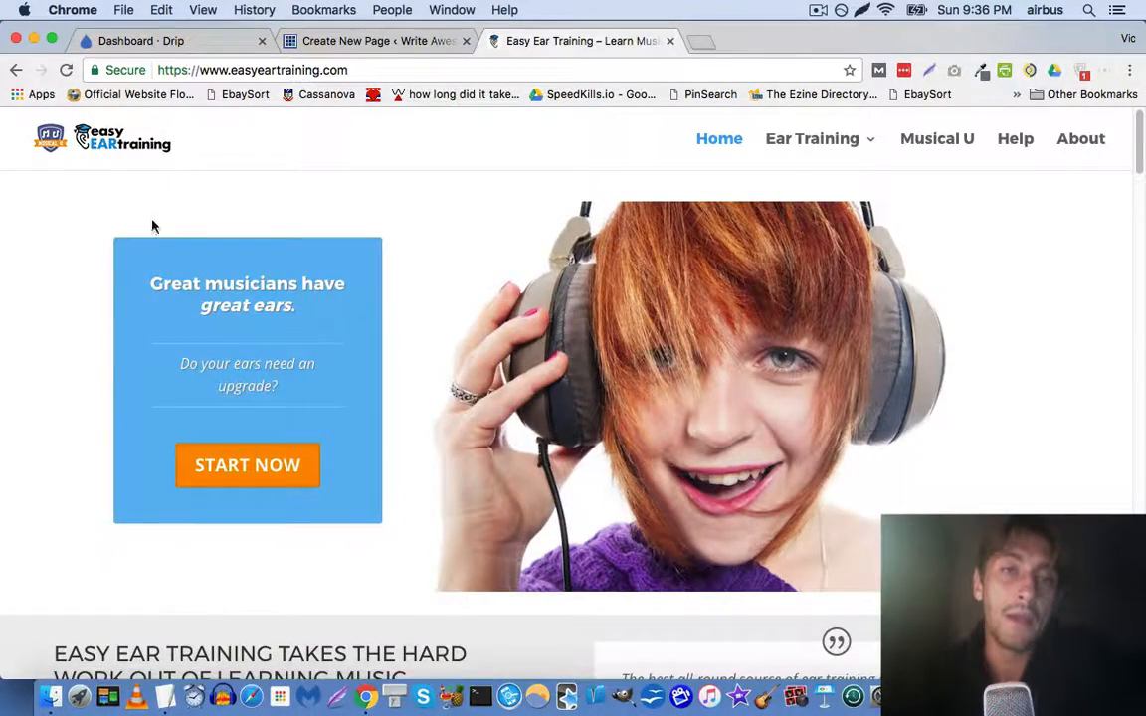
Return to the Create New Page screen and scroll back to its top
click(348, 42)
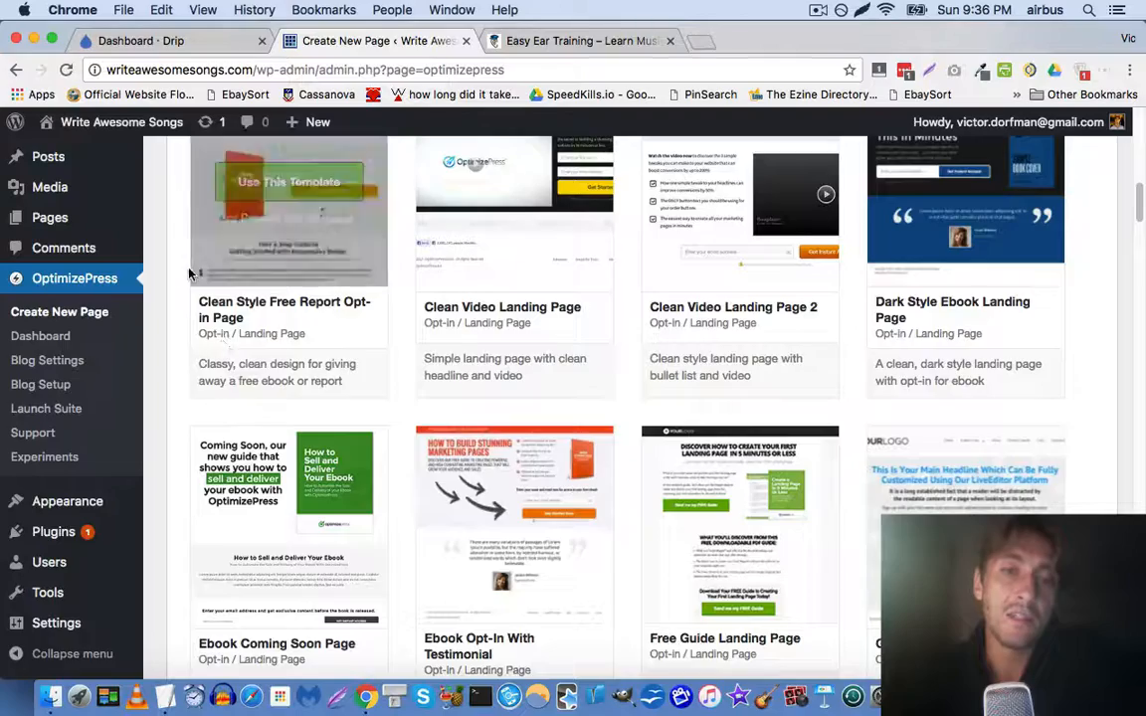
scroll(189, 273, up, 15)
scroll(186, 266, down, 1)
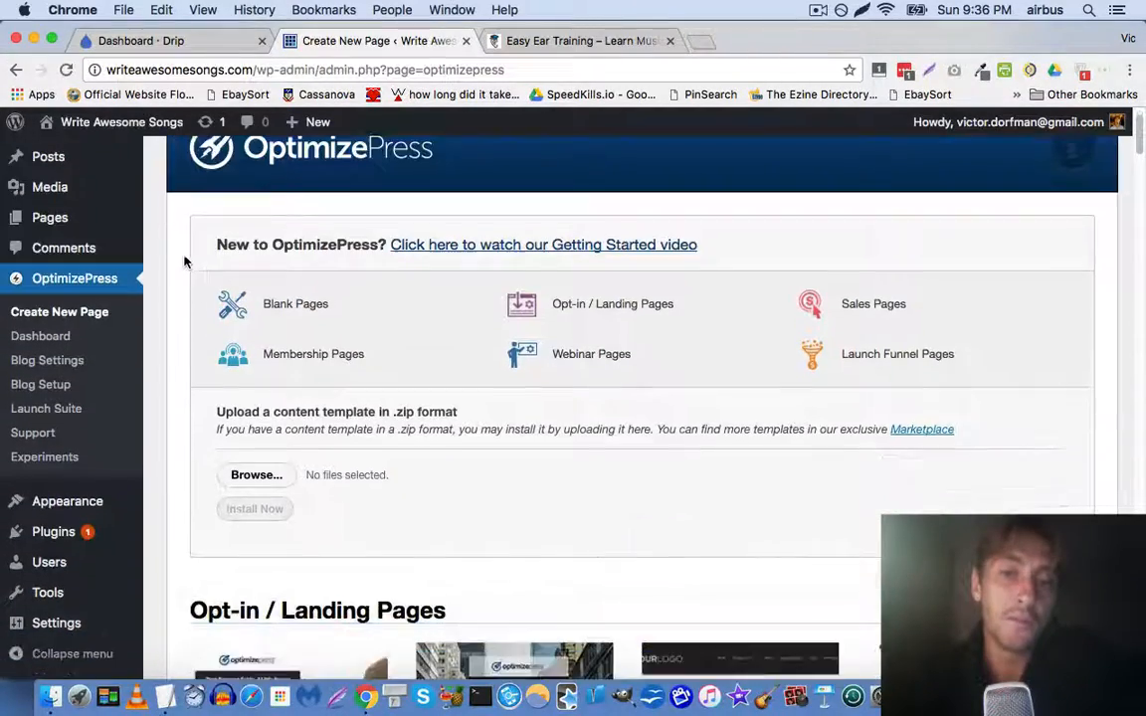
scroll(184, 262, down, 5)
scroll(184, 261, up, 3)
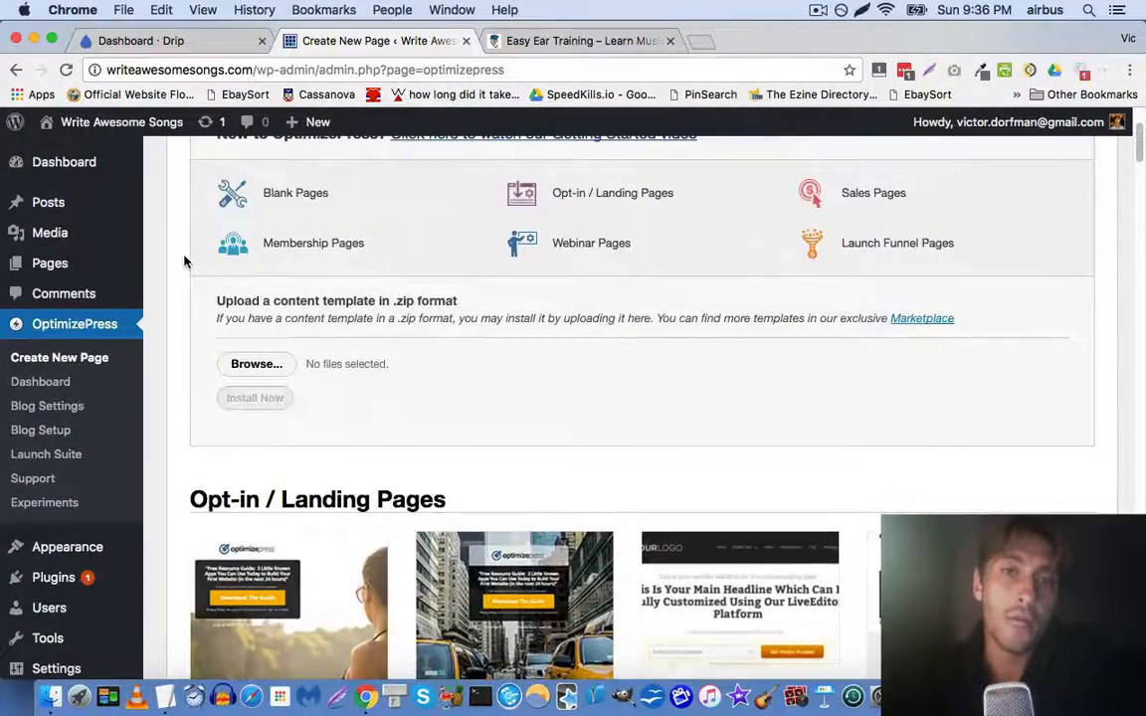
scroll(184, 262, up, 3)
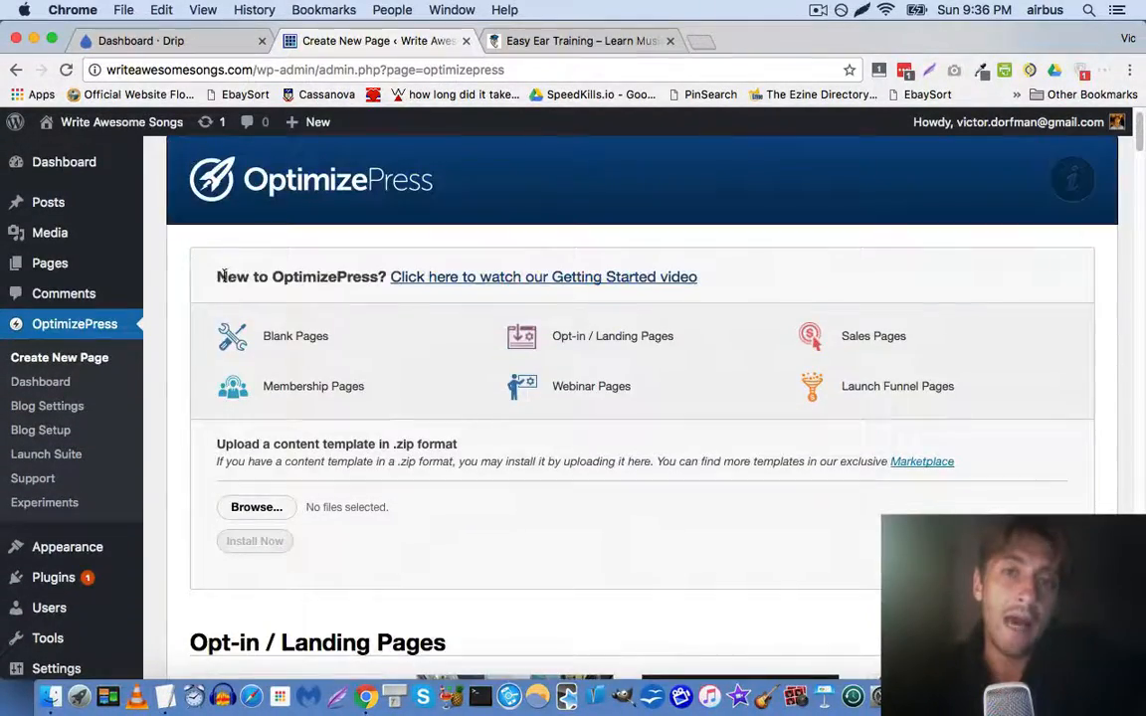
click(599, 348)
mouse_move(252, 310)
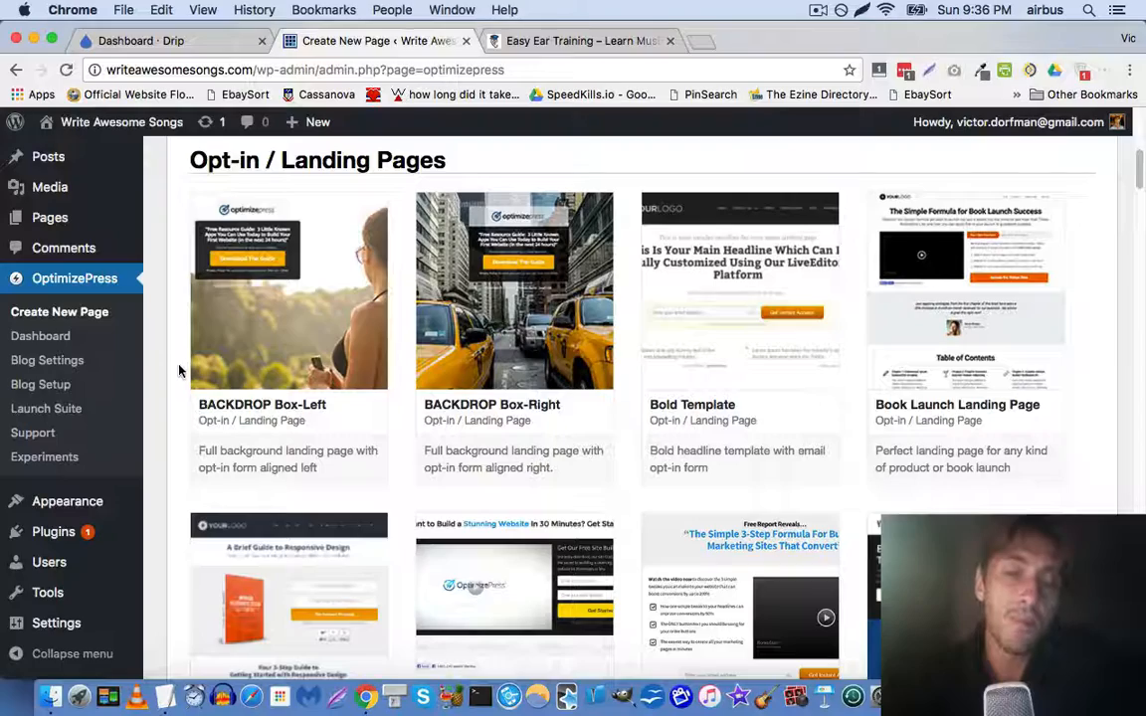
scroll(179, 370, down, 2)
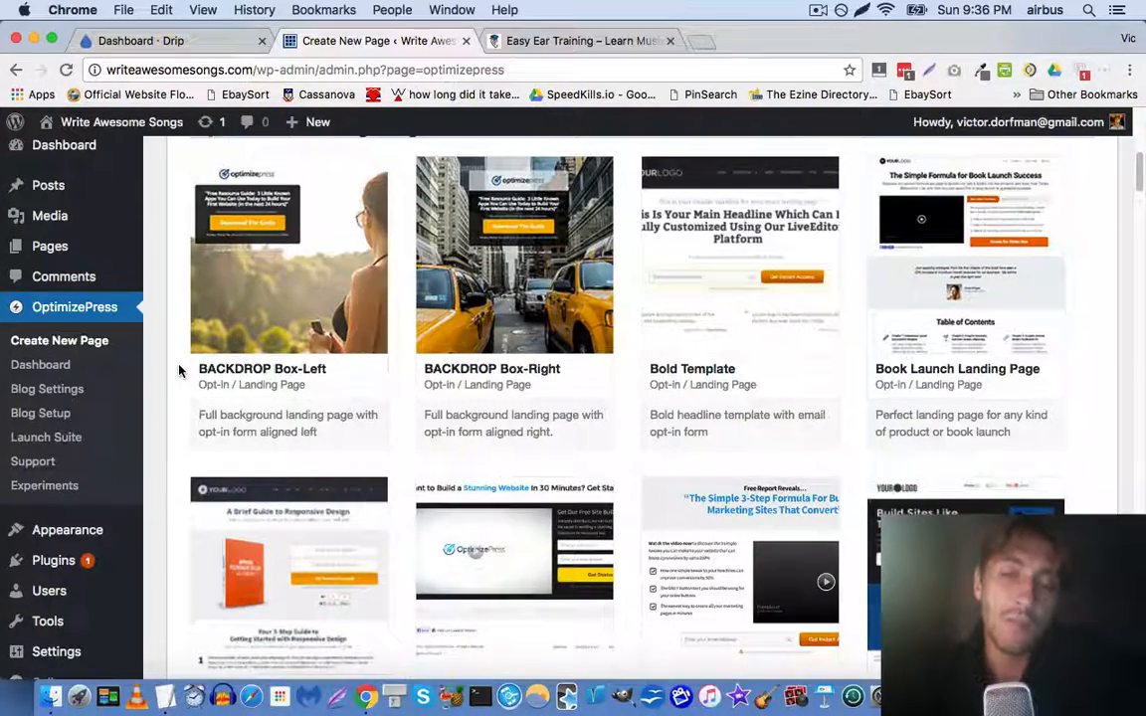
scroll(179, 370, down, 1)
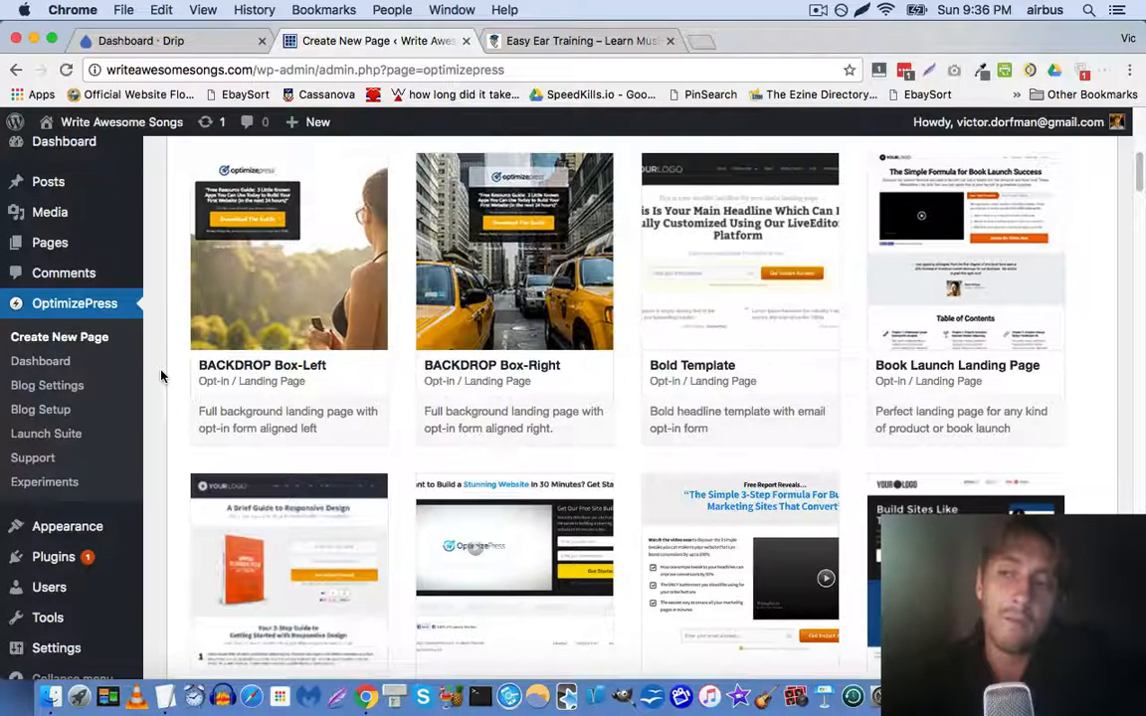
mouse_move(249, 341)
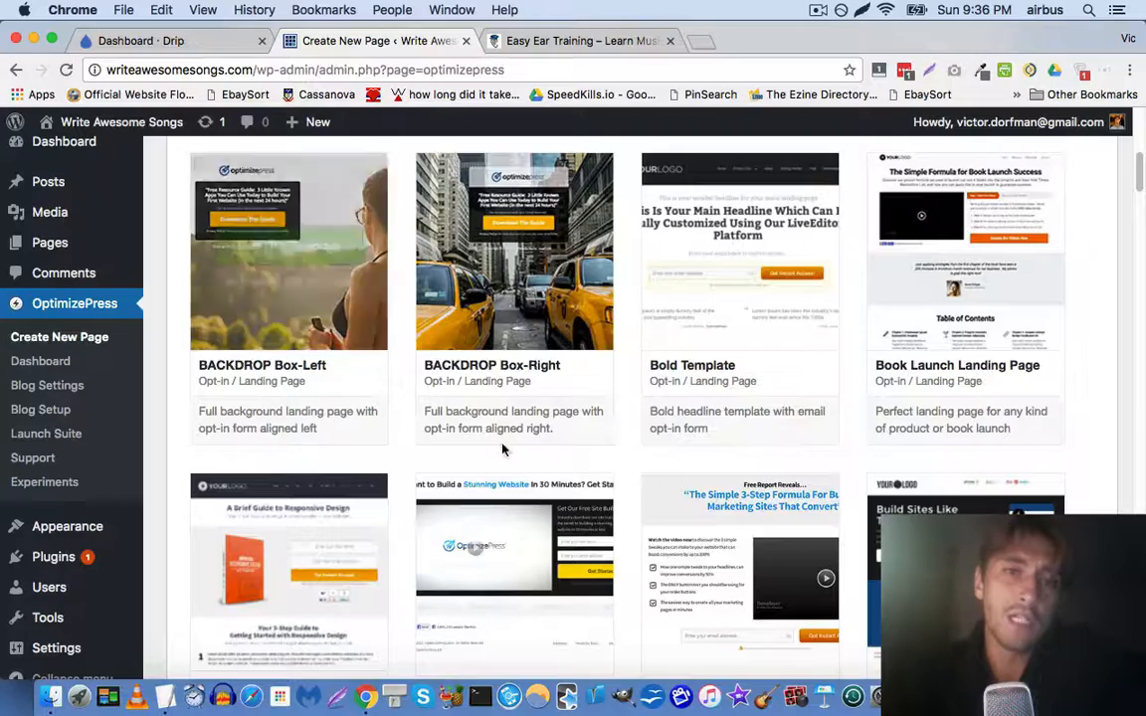
mouse_move(543, 365)
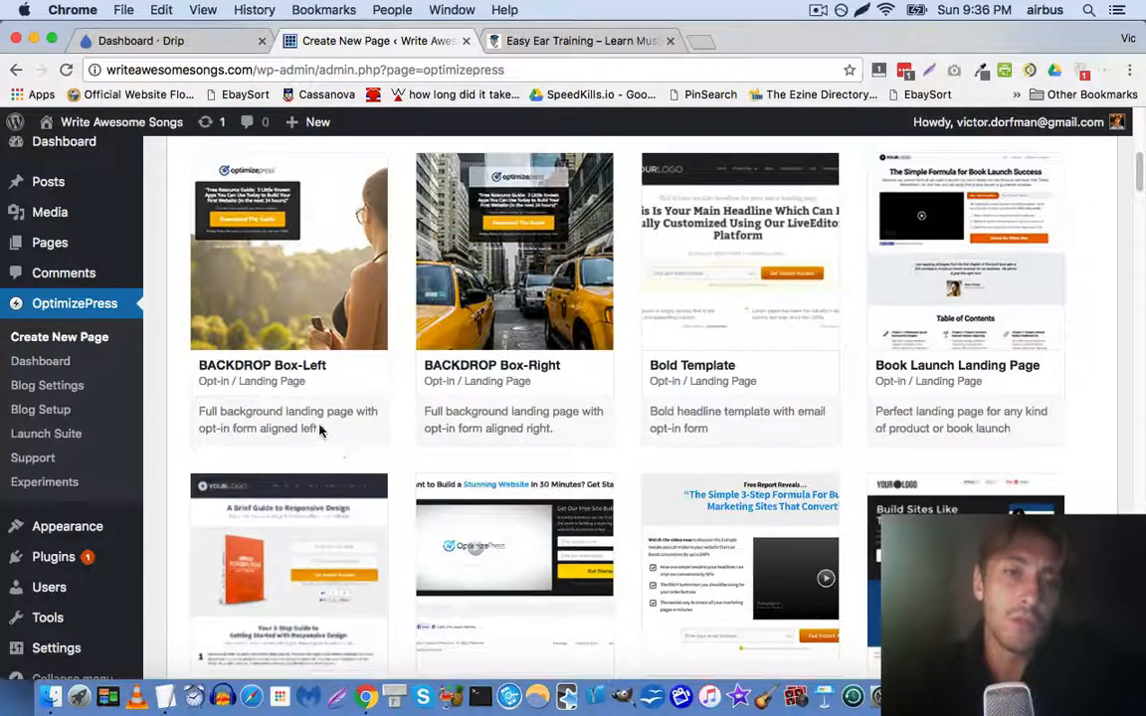
scroll(324, 450, down, 8)
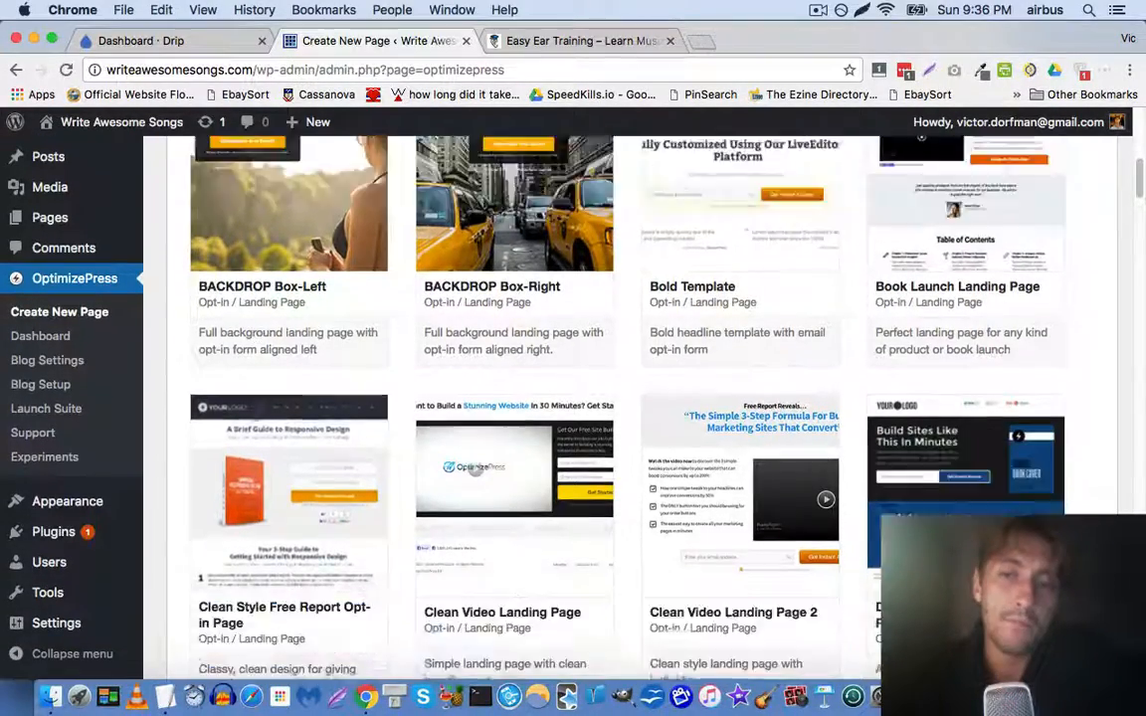
scroll(257, 420, down, 12)
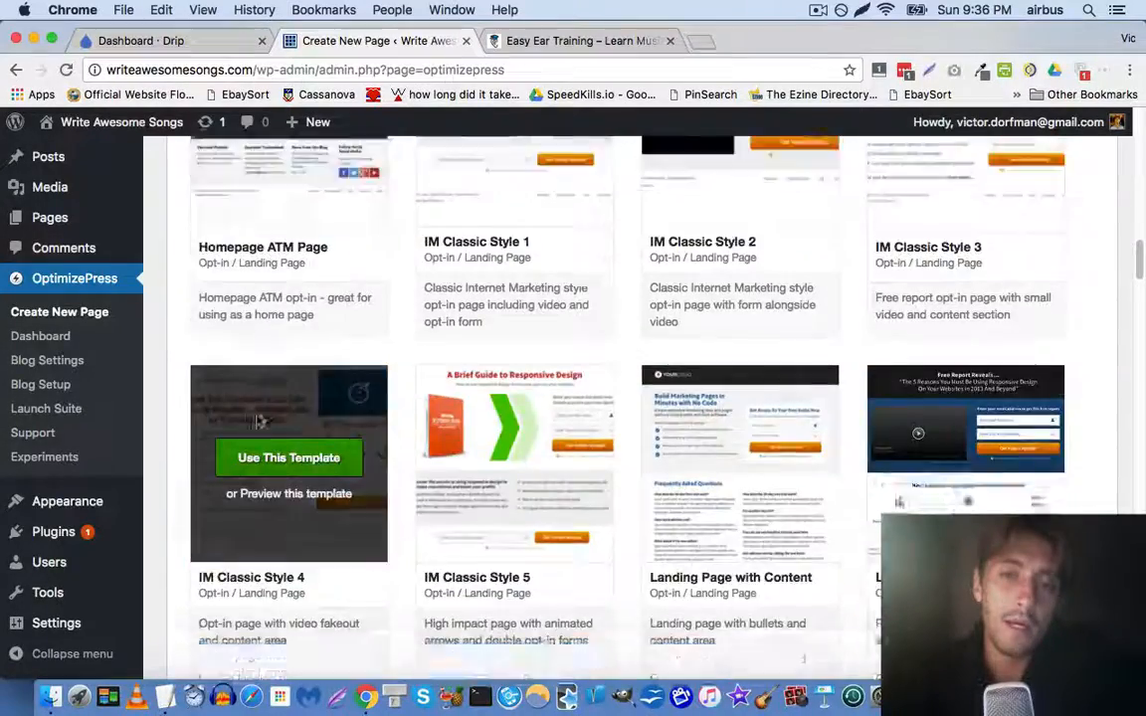
scroll(257, 420, down, 3)
scroll(256, 420, up, 20)
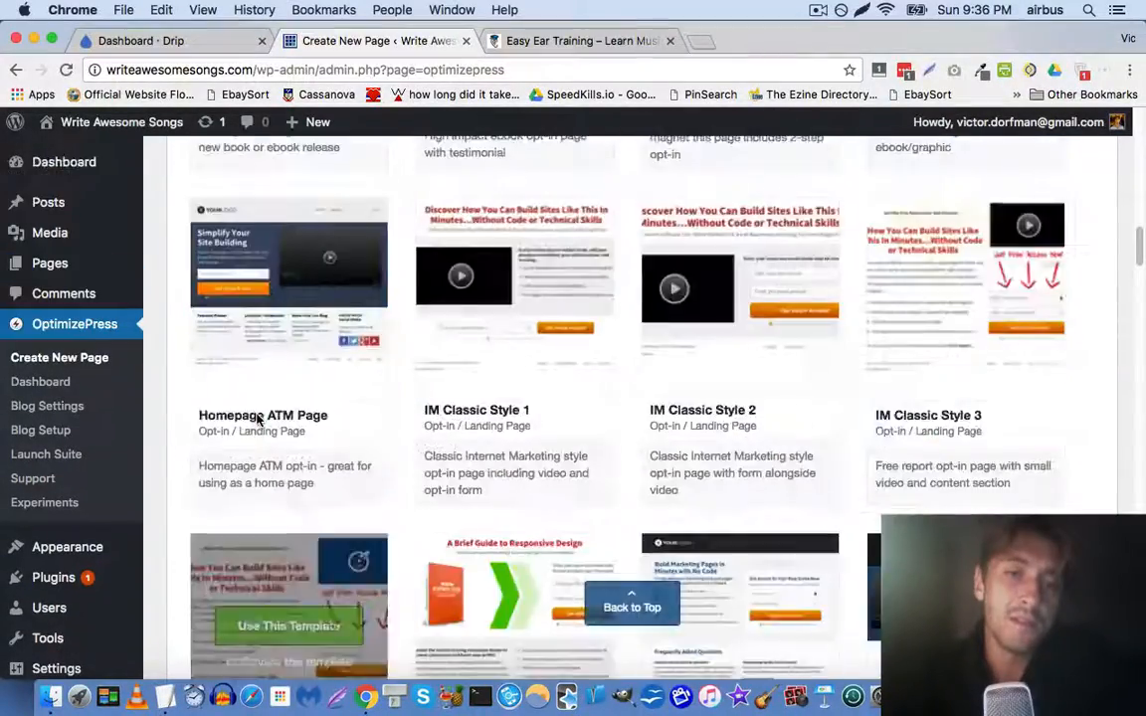
scroll(257, 419, up, 5)
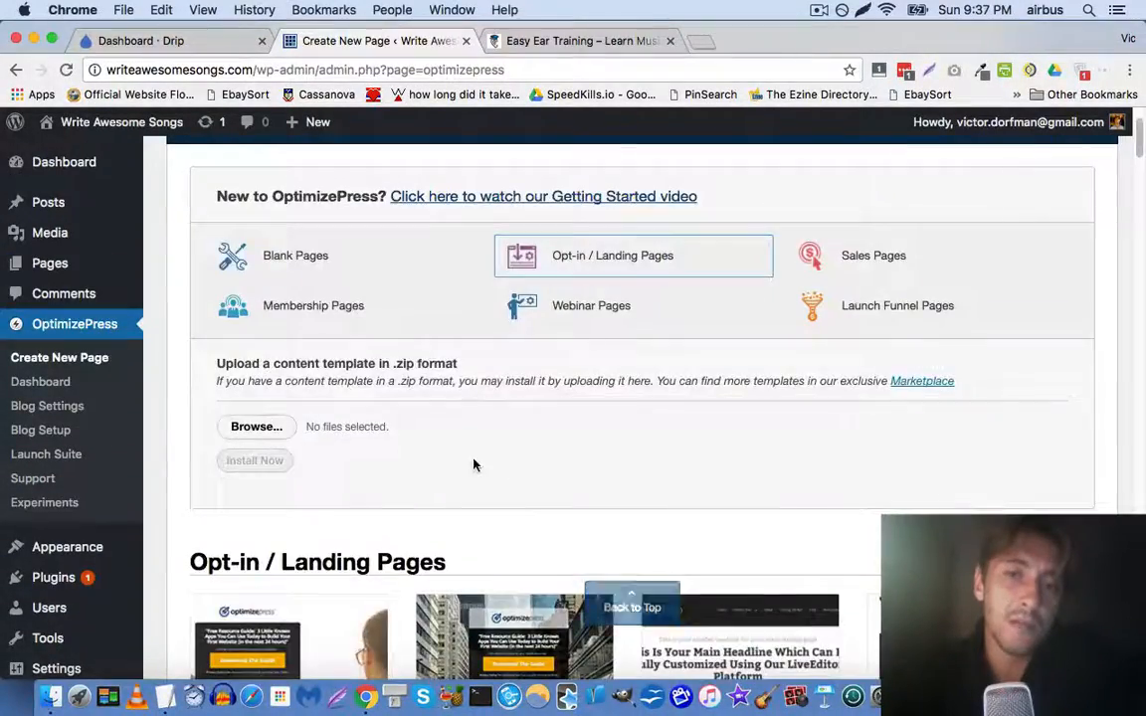
scroll(473, 463, down, 8)
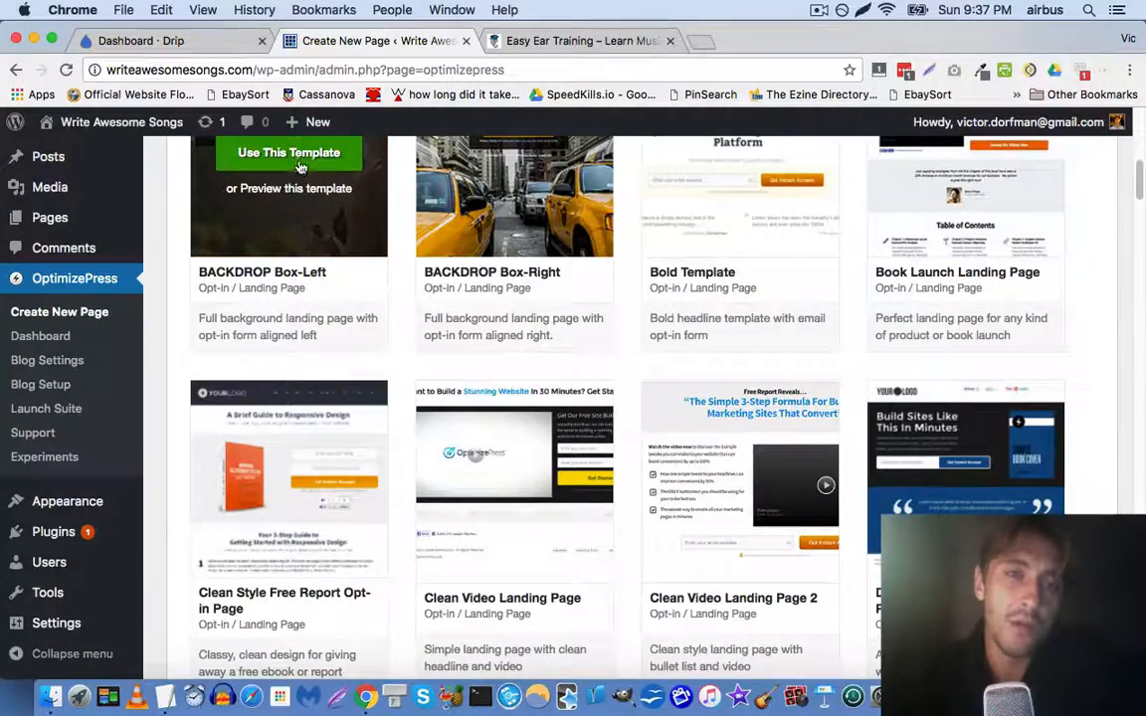
scroll(320, 242, up, 2)
scroll(320, 241, up, 1)
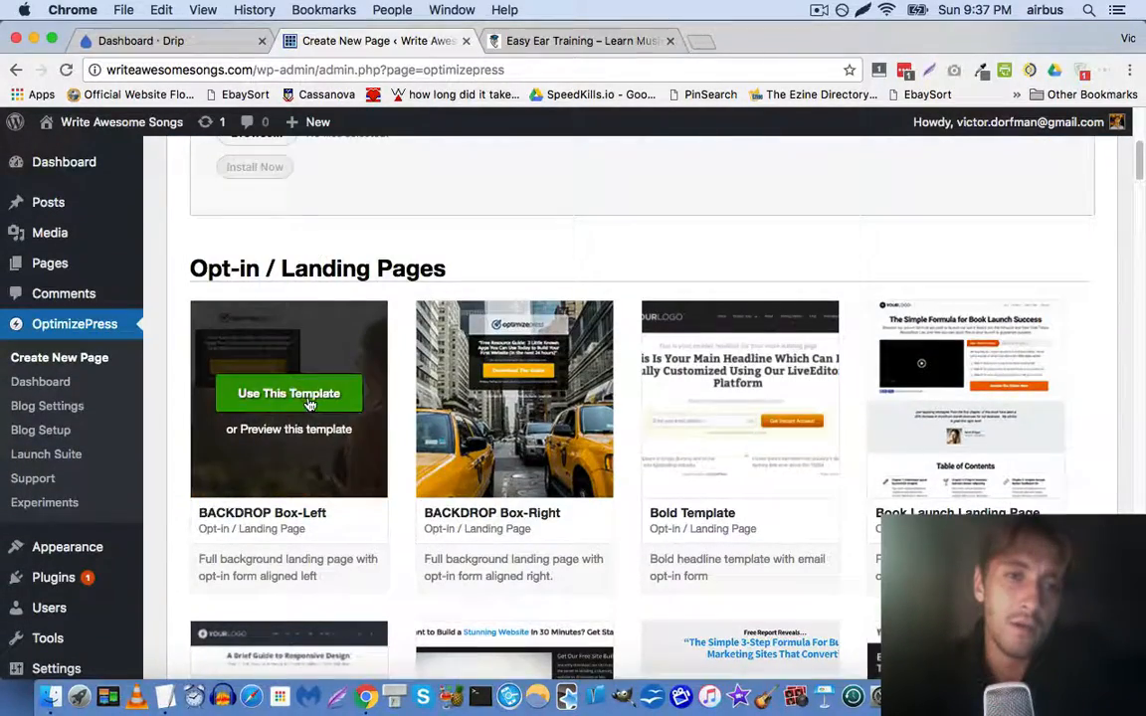
Create a page named 'landing' from the BACKDROP Box-Left opt-in template
click(307, 403)
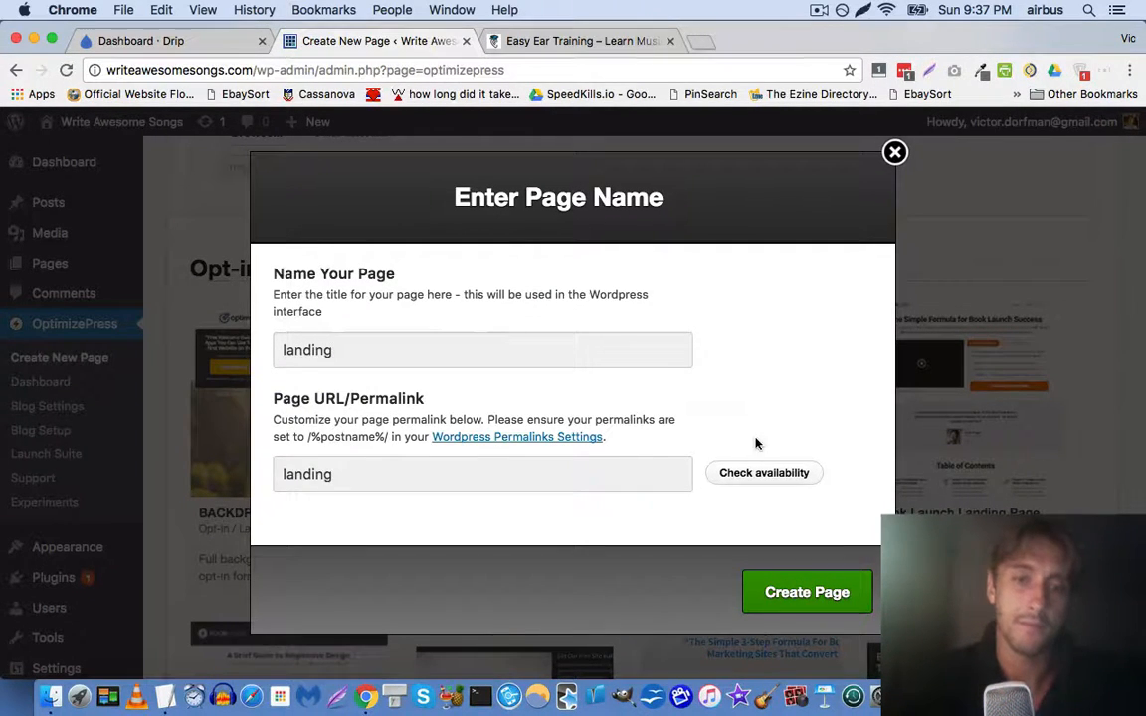
click(819, 587)
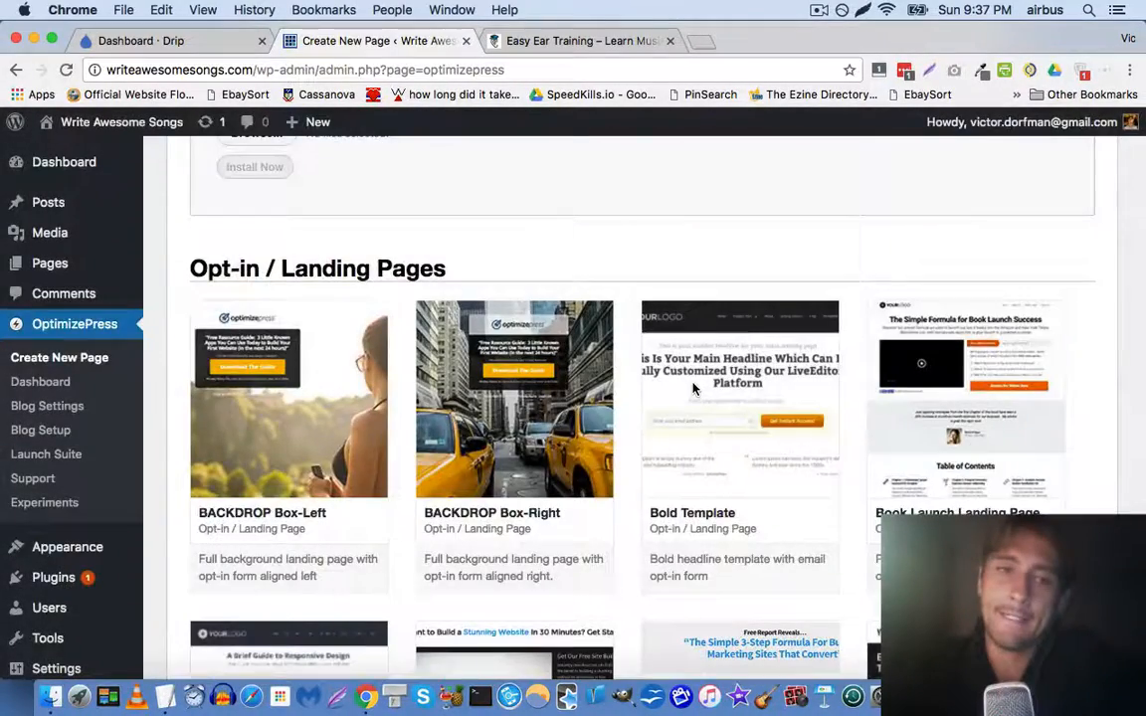
scroll(805, 421, down, 5)
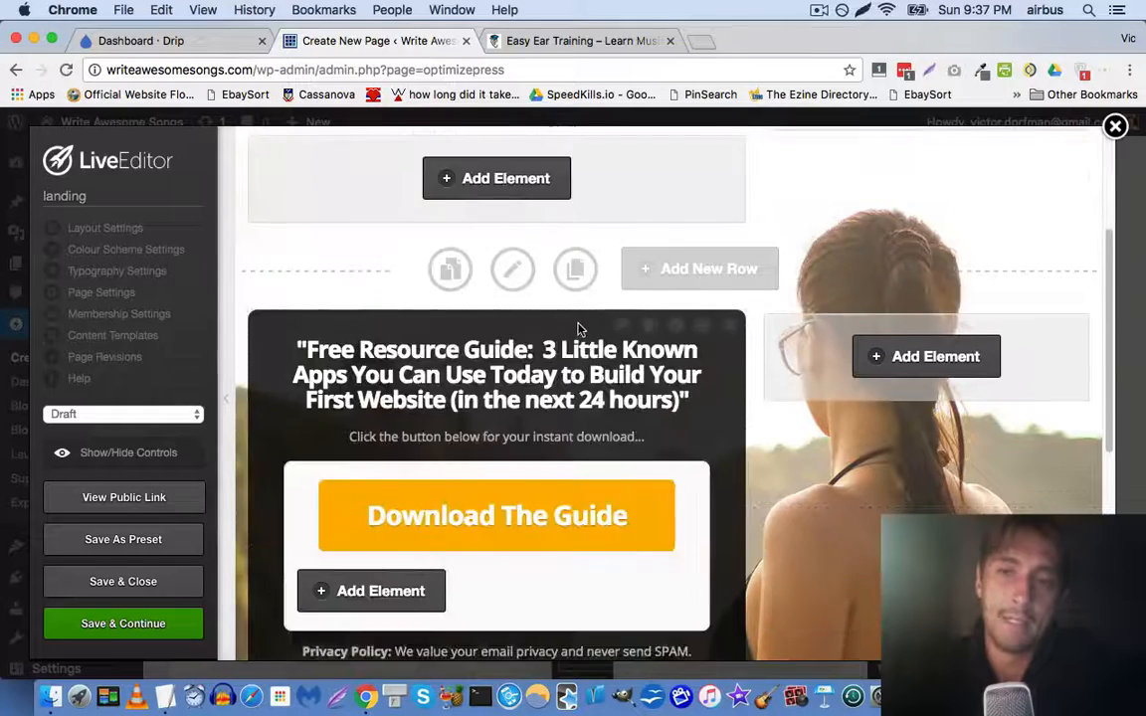
scroll(806, 420, down, 5)
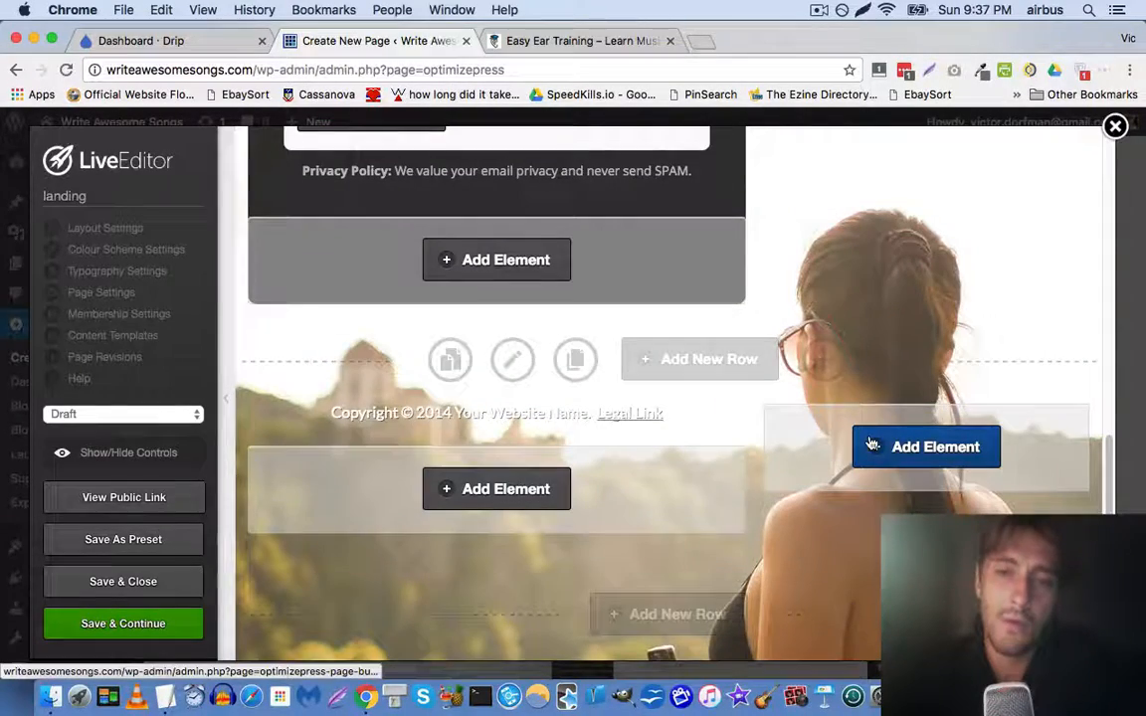
scroll(706, 423, up, 10)
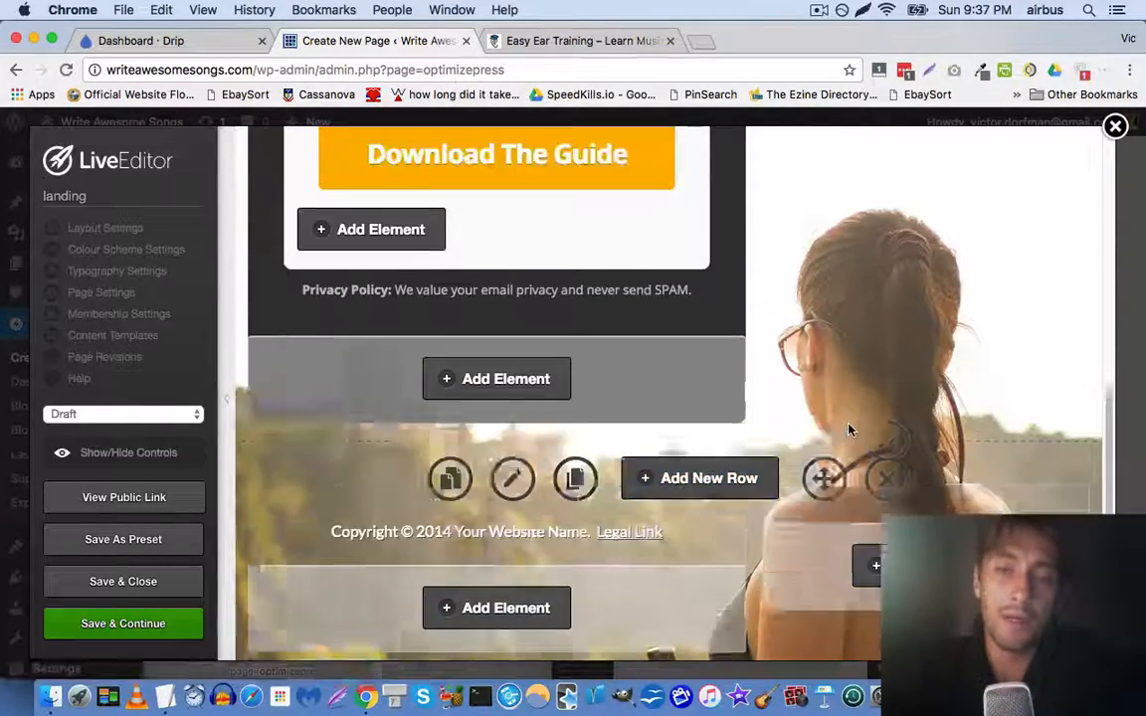
scroll(848, 429, up, 1)
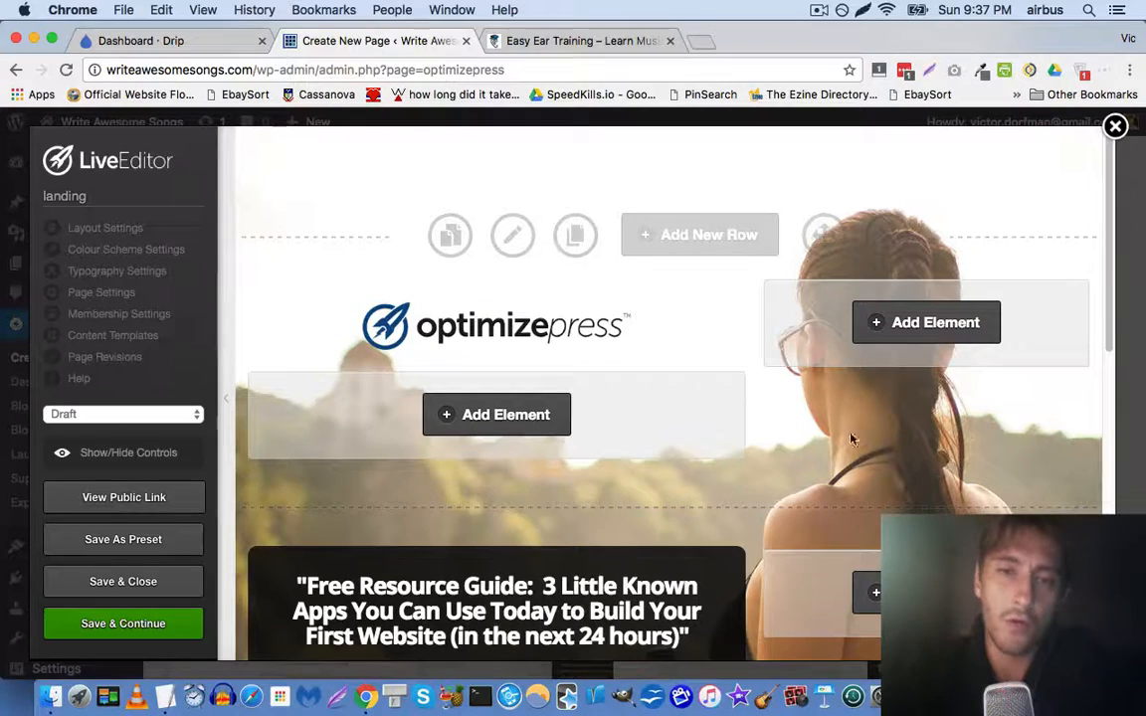
click(496, 242)
scroll(473, 291, down, 5)
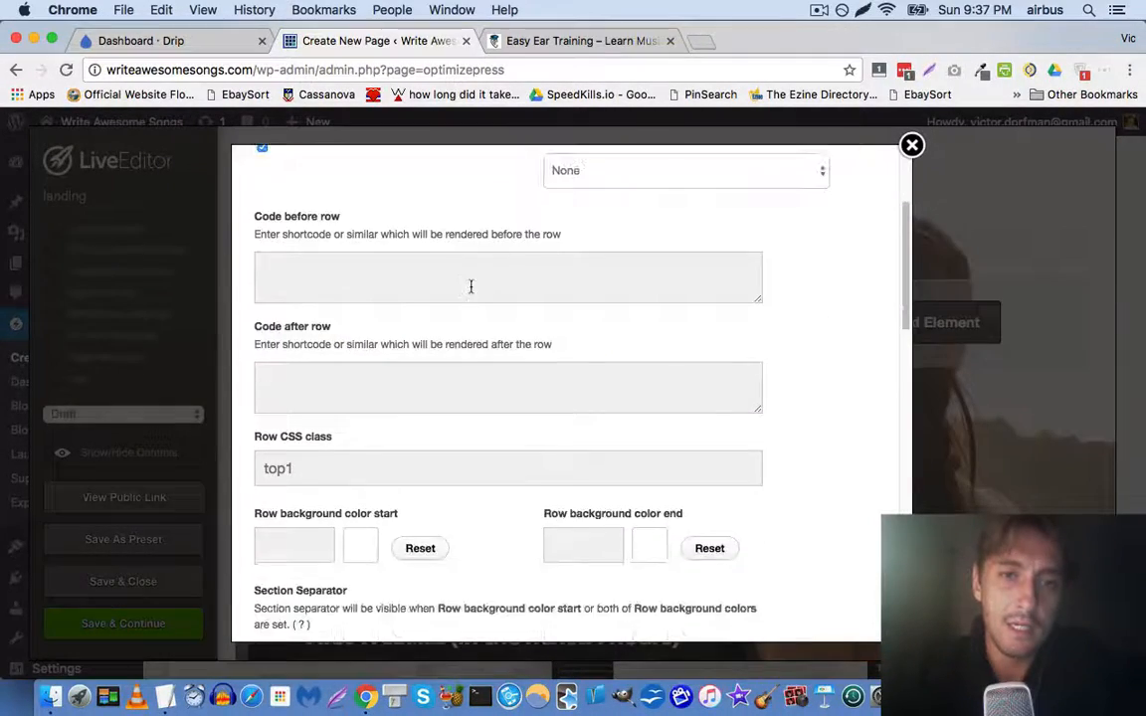
scroll(470, 286, down, 10)
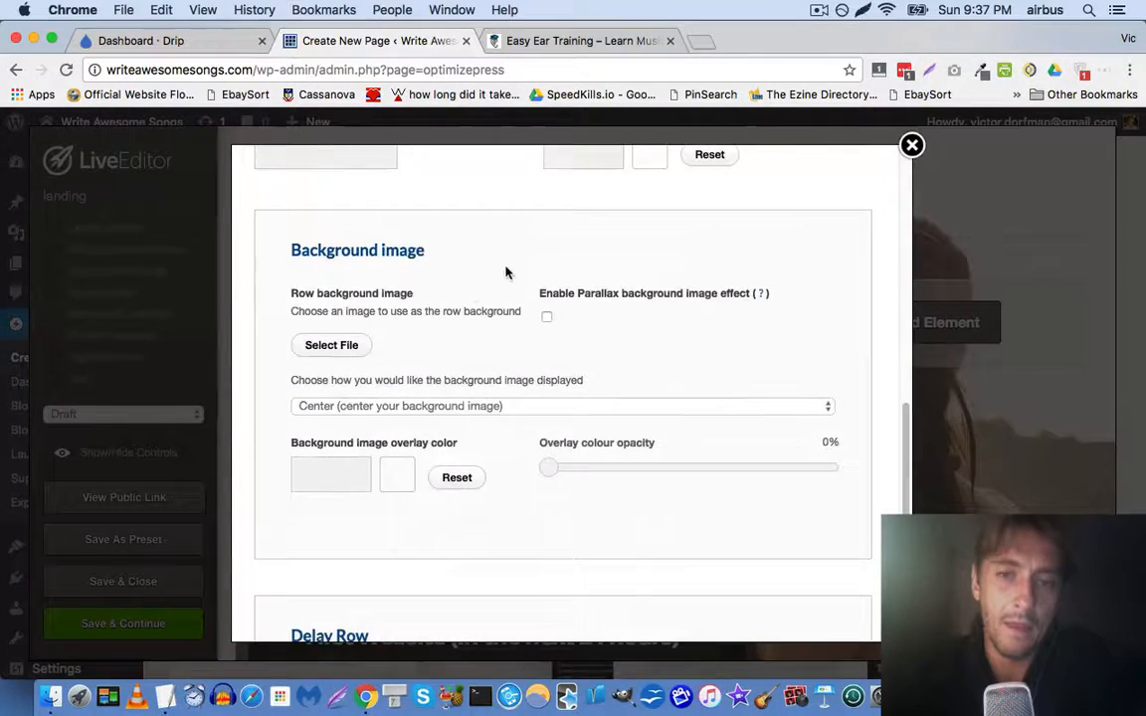
scroll(588, 264, down, 5)
scroll(744, 261, up, 5)
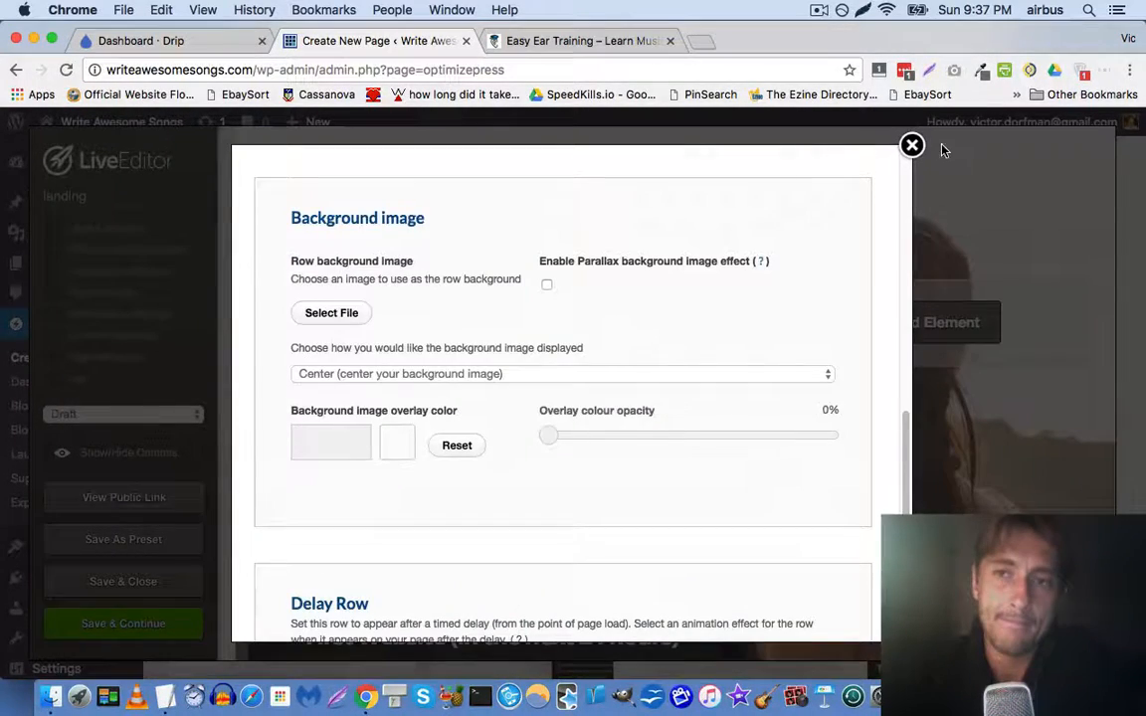
click(911, 146)
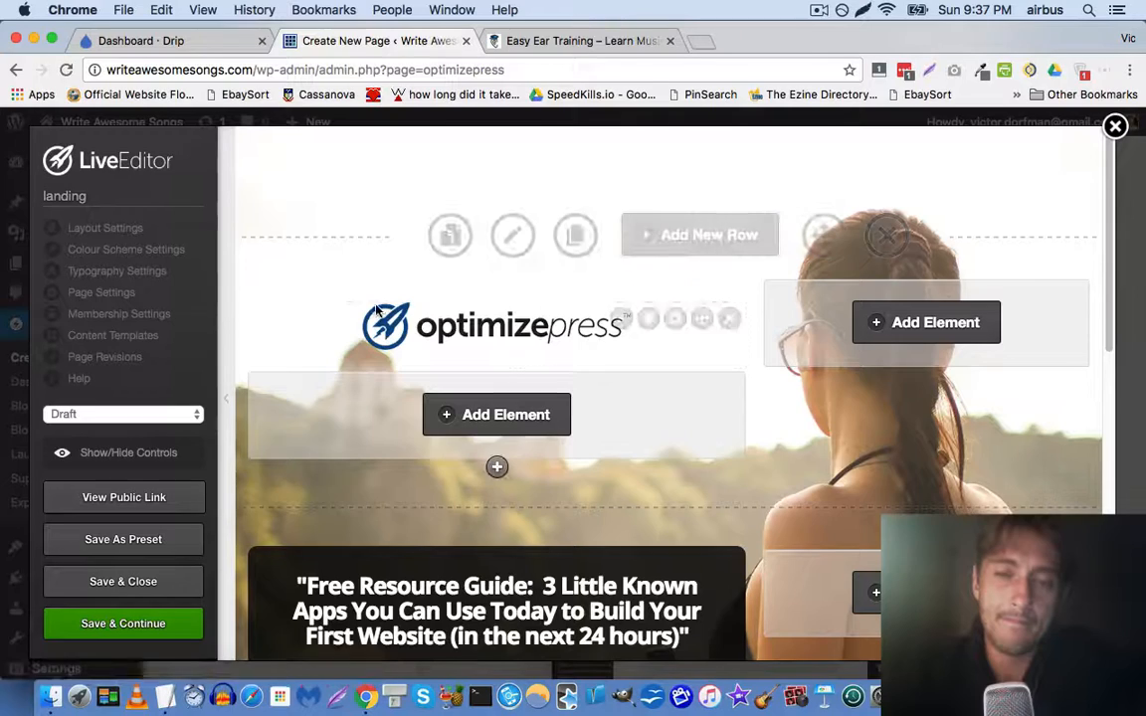
Zoom the page view out and delete the optimizepress logo element
scroll(199, 303, down, 3)
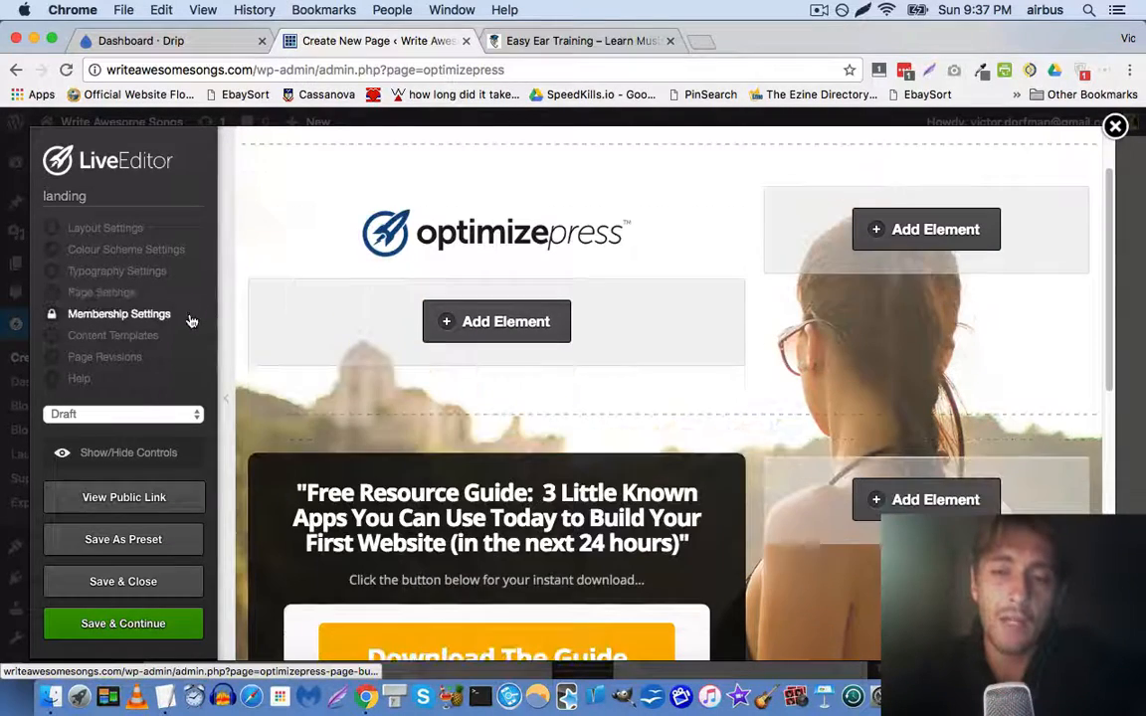
key(super+minus)
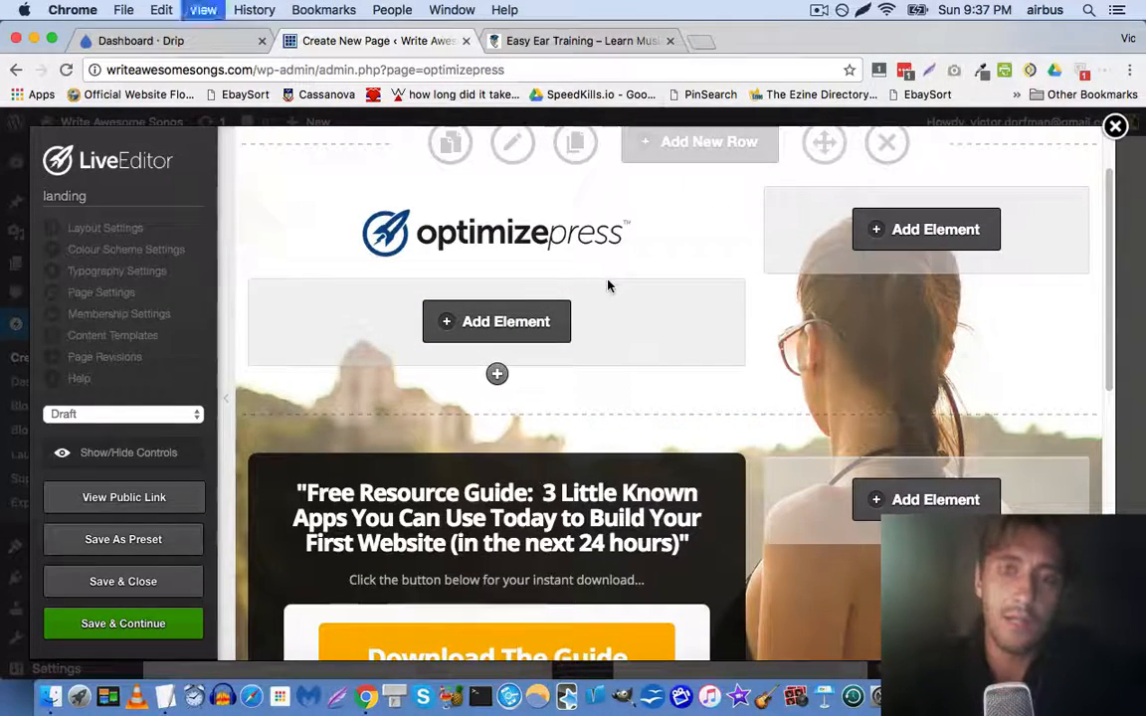
scroll(609, 286, down, 5)
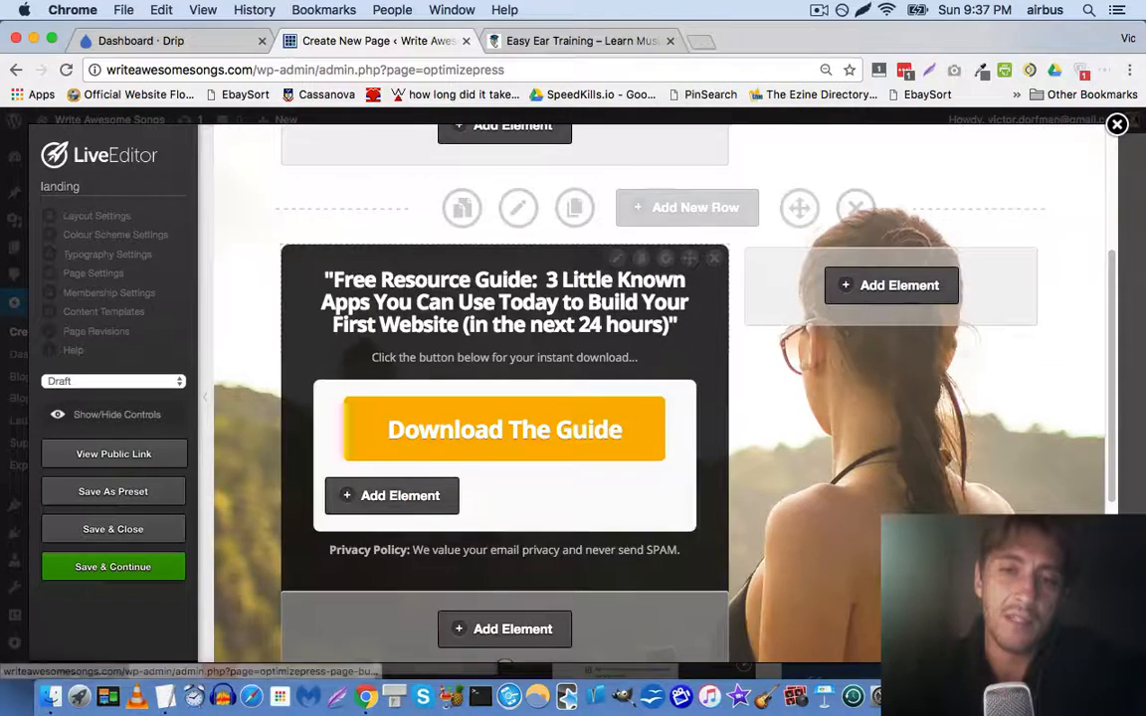
scroll(453, 254, up, 5)
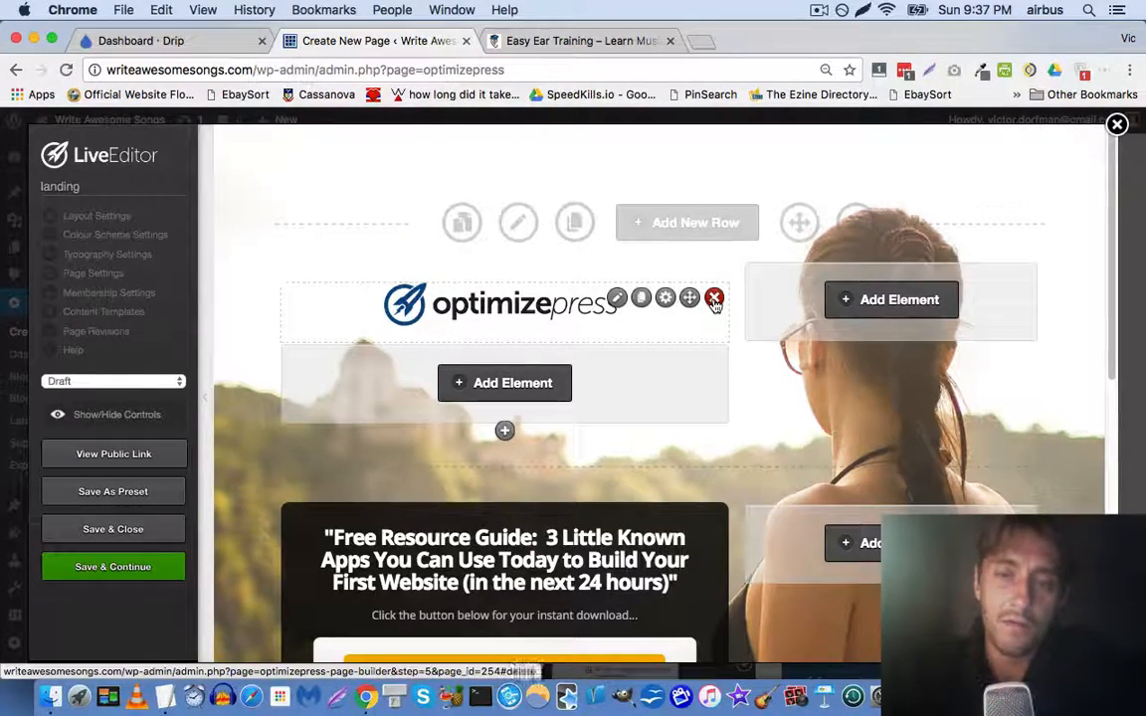
click(714, 299)
click(703, 260)
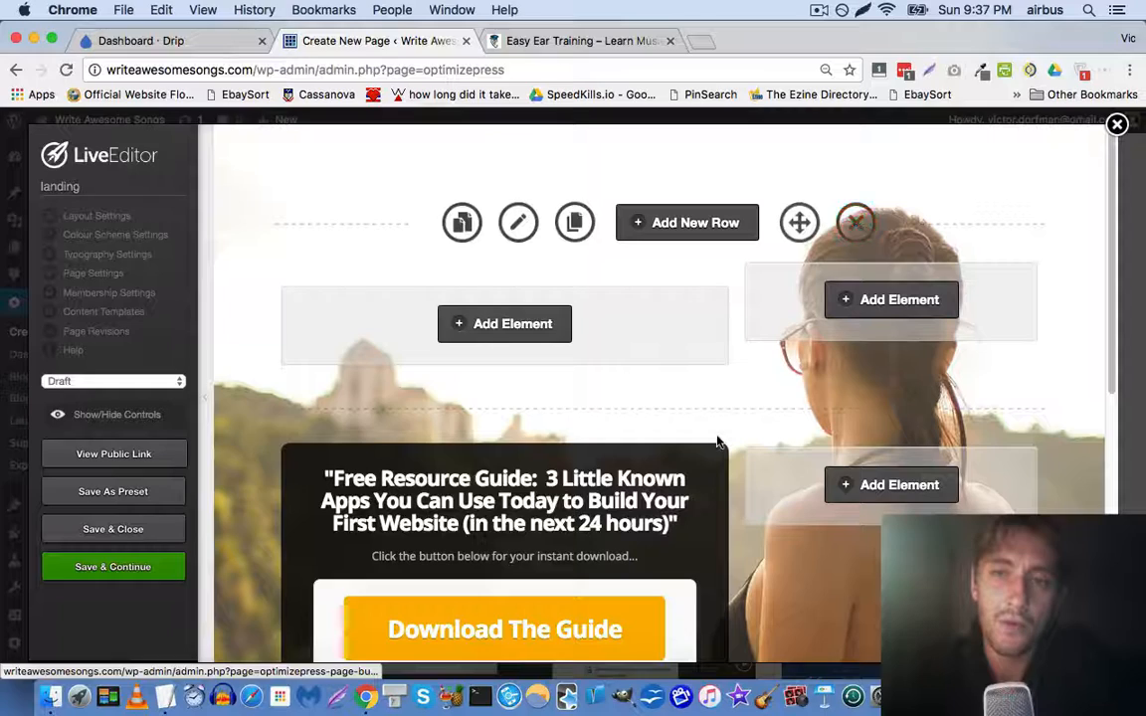
Delete the now-empty top row, then switch to the Easy Ear Training tab
click(857, 225)
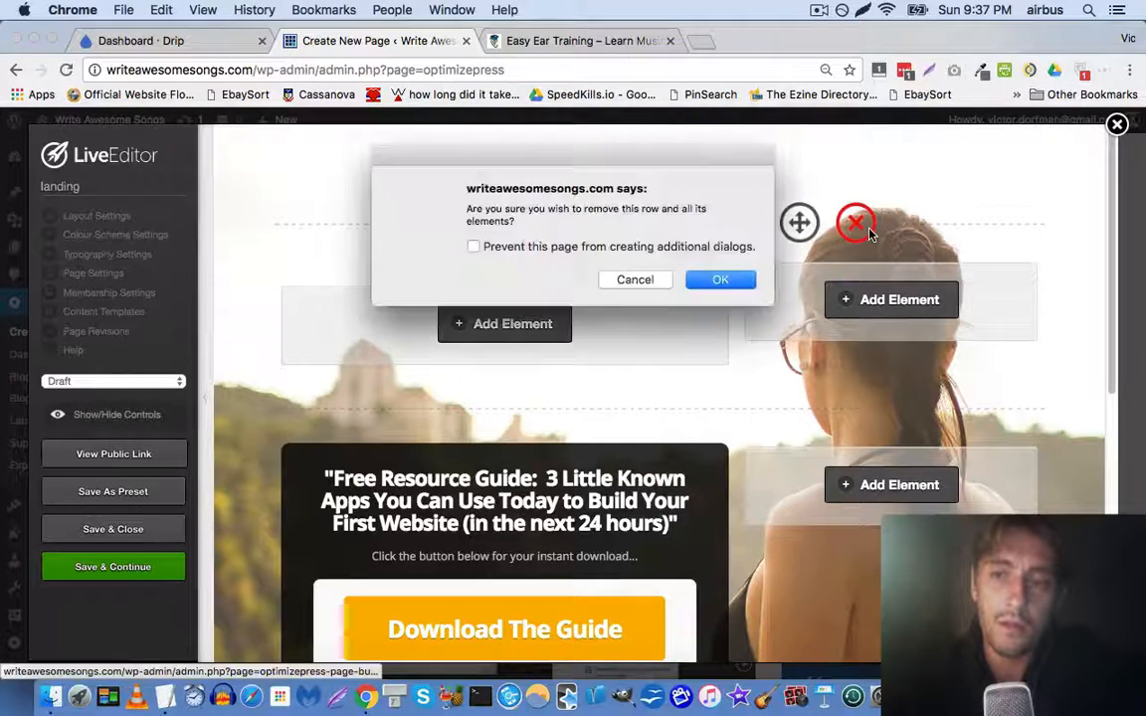
key(Return)
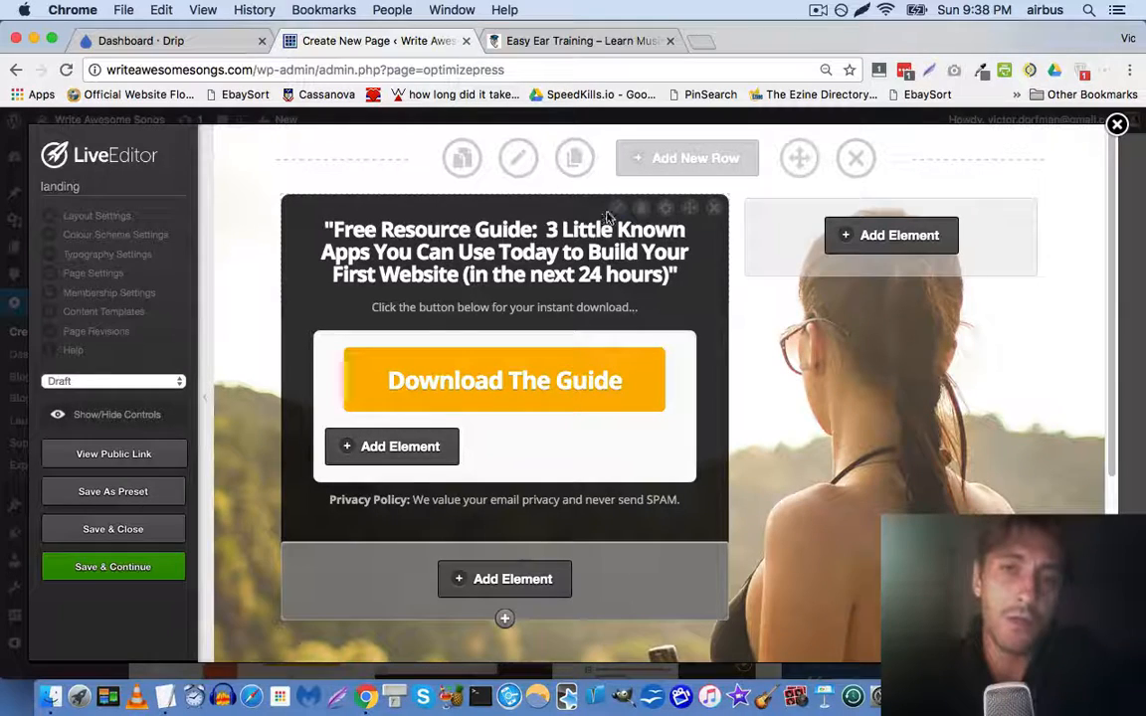
click(593, 39)
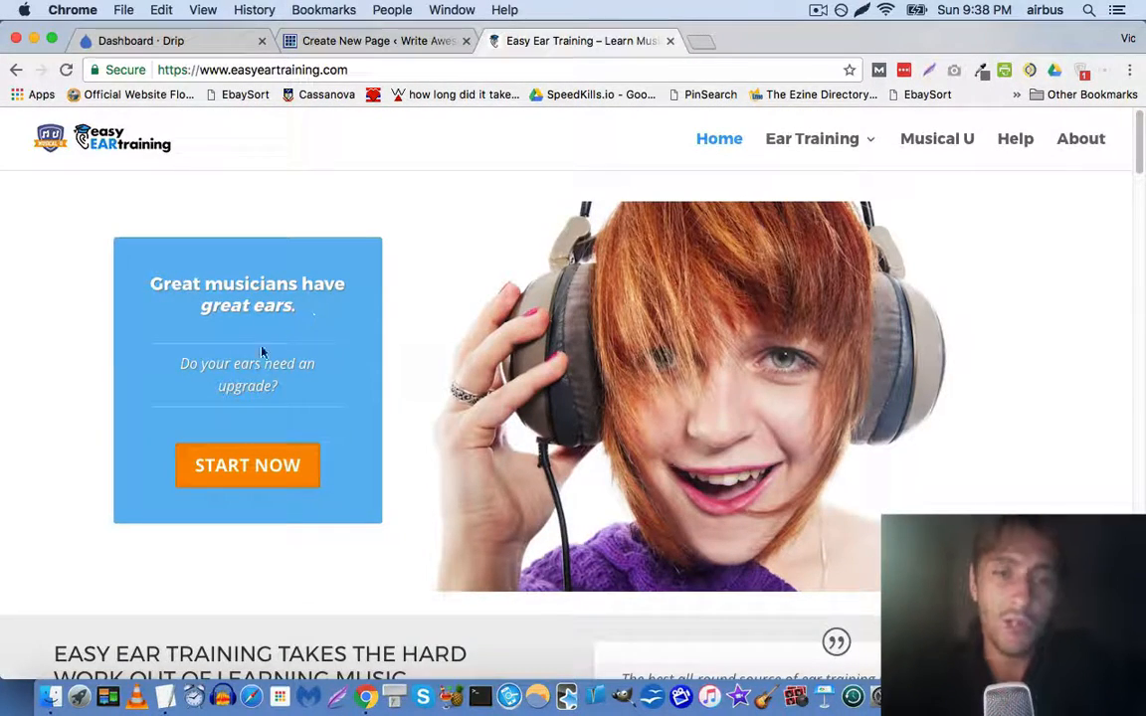
Replace the box headline with 'Great songwriters use great songwriting techniques. Does your songwriting need an upgrade?'
click(350, 41)
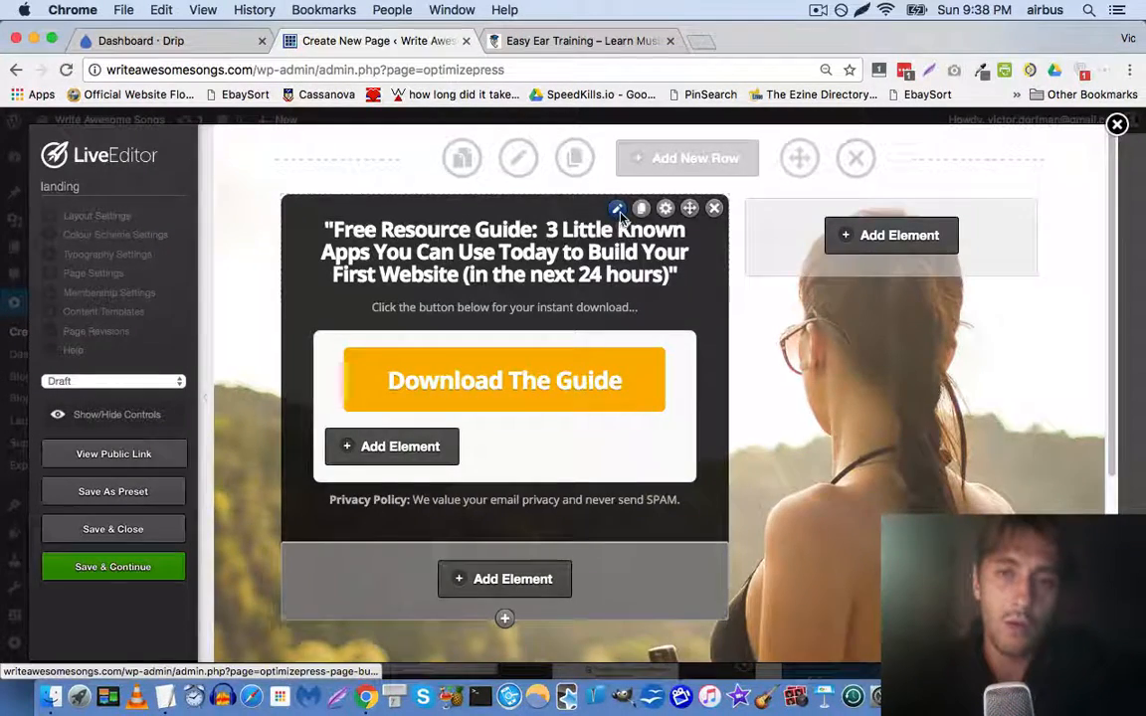
click(617, 209)
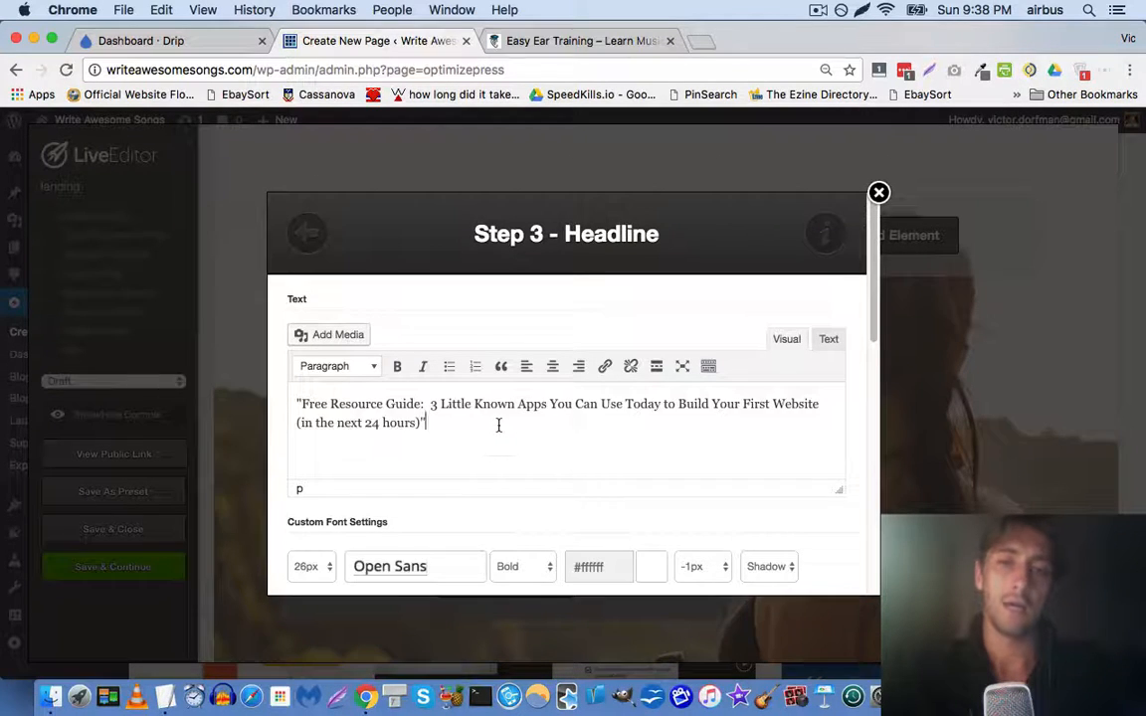
key(super+a)
text(Great)
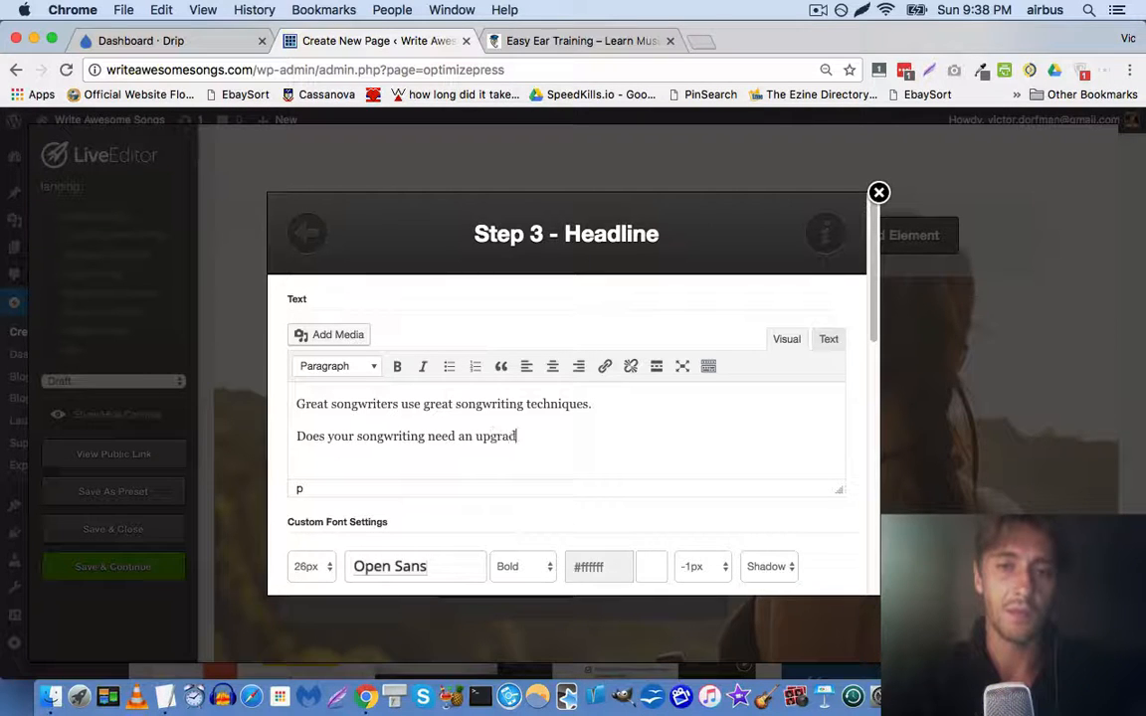
scroll(567, 427, down, 10)
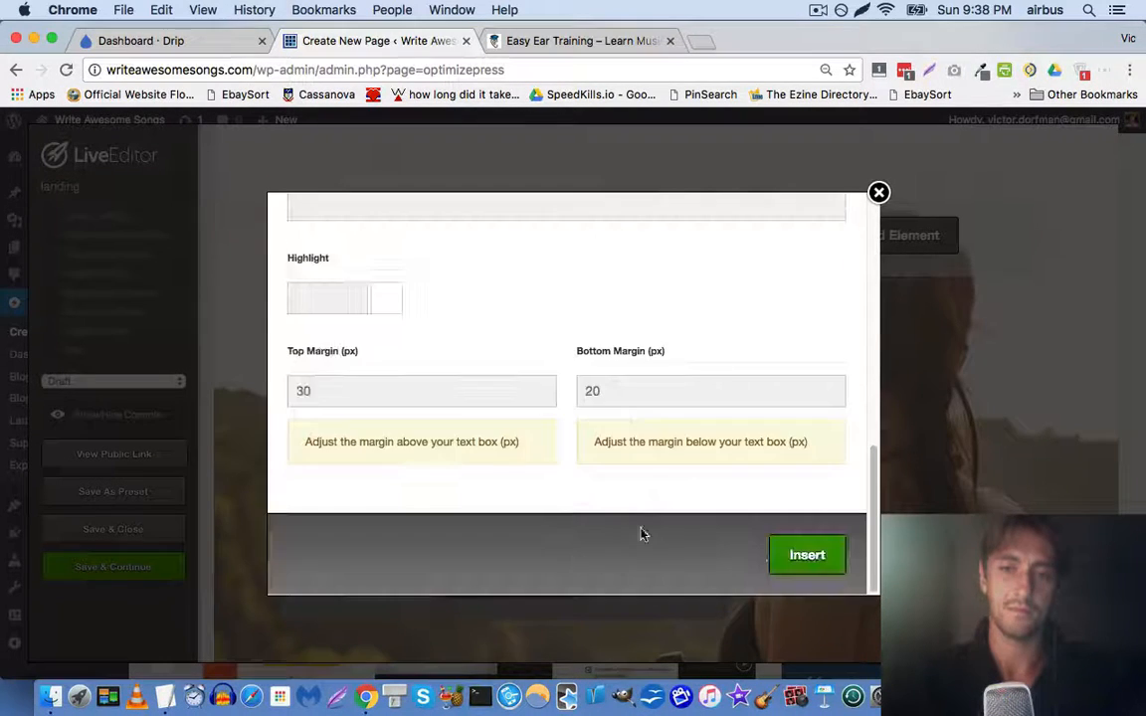
click(804, 555)
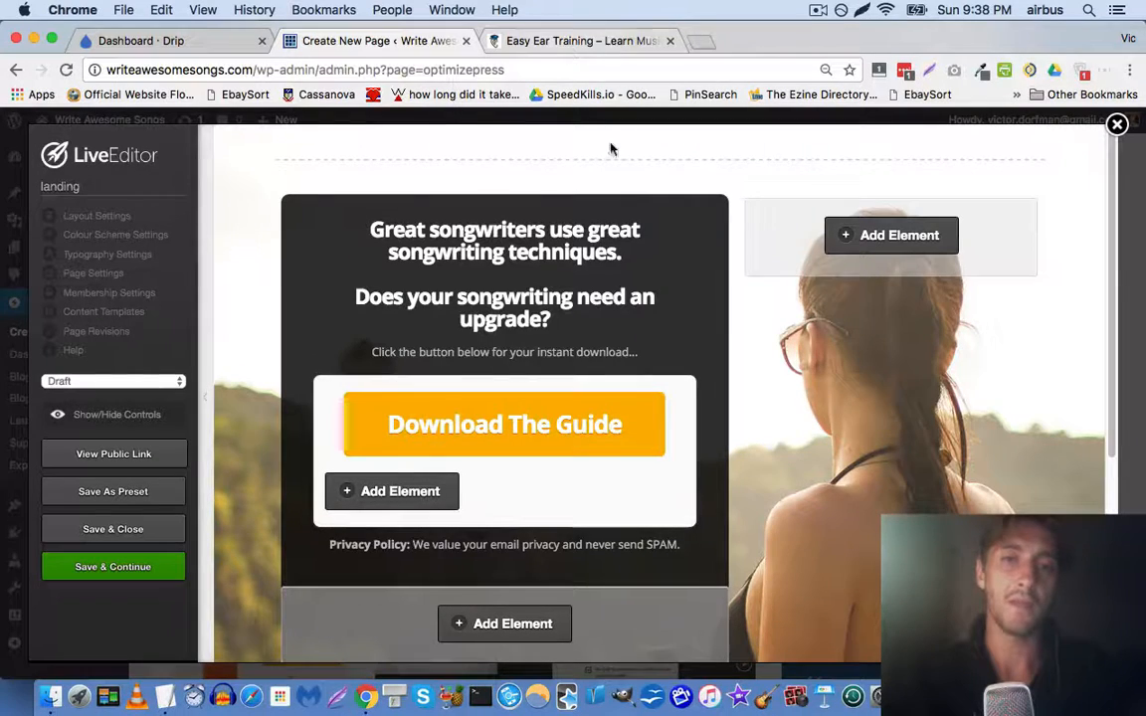
Check the Free Musicality Checklist popup, then shorten the headline to 'Does your songwriting need an upgrade?'
click(580, 50)
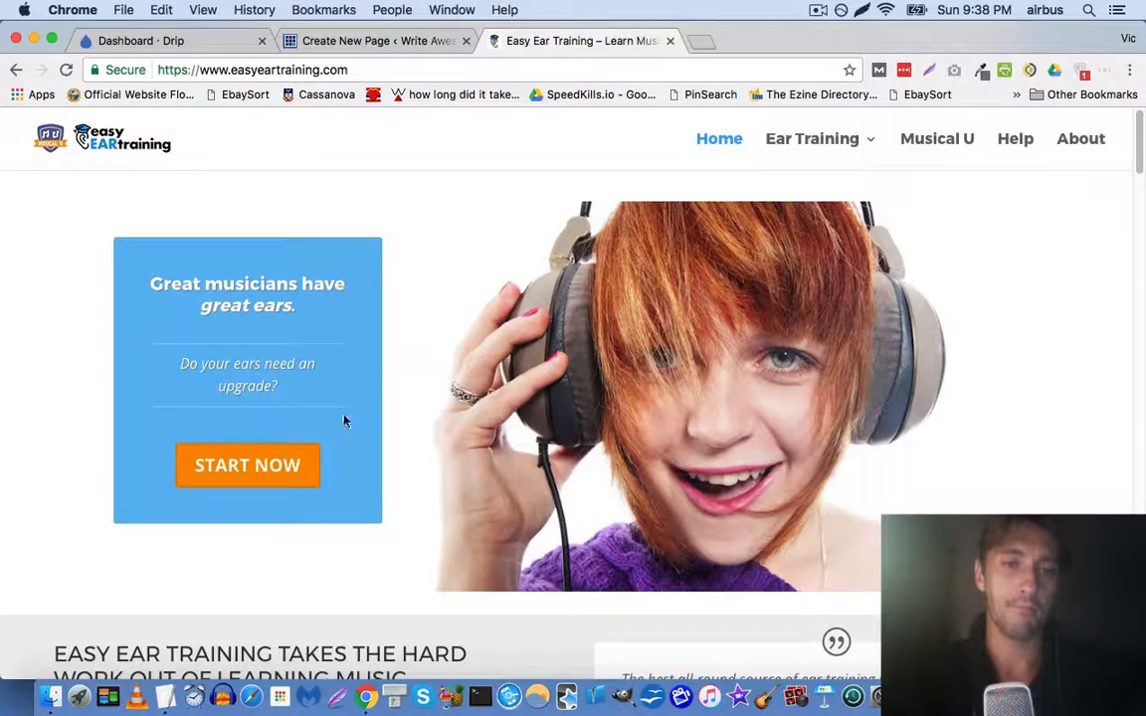
click(292, 468)
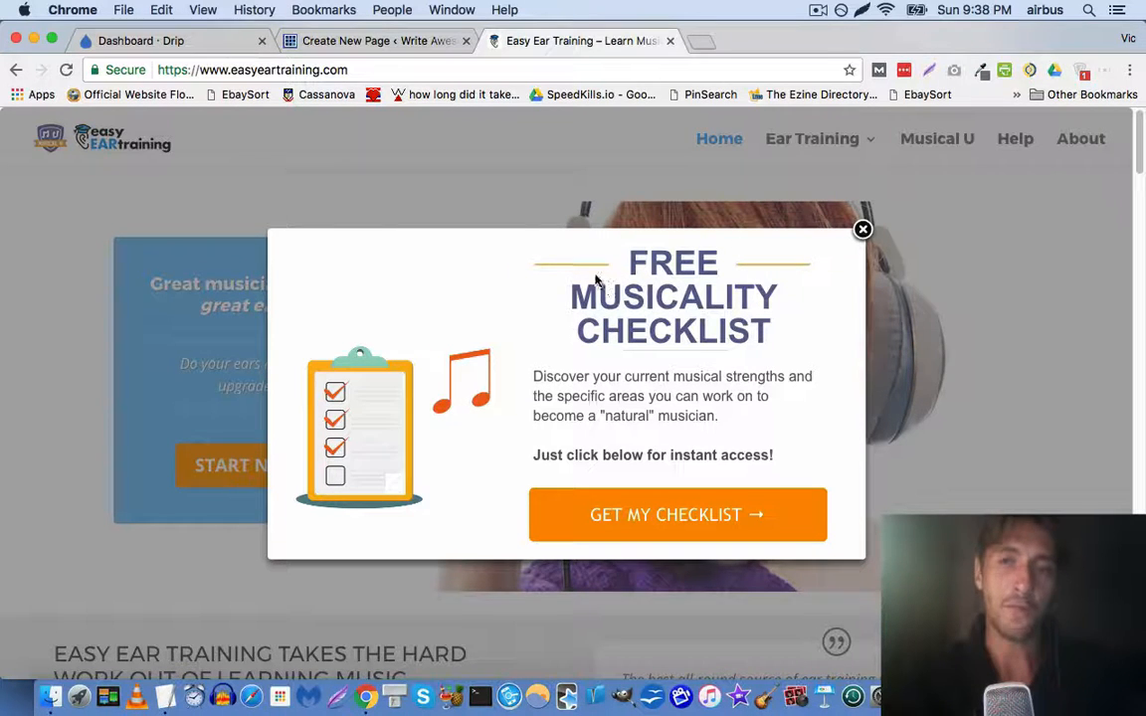
click(404, 38)
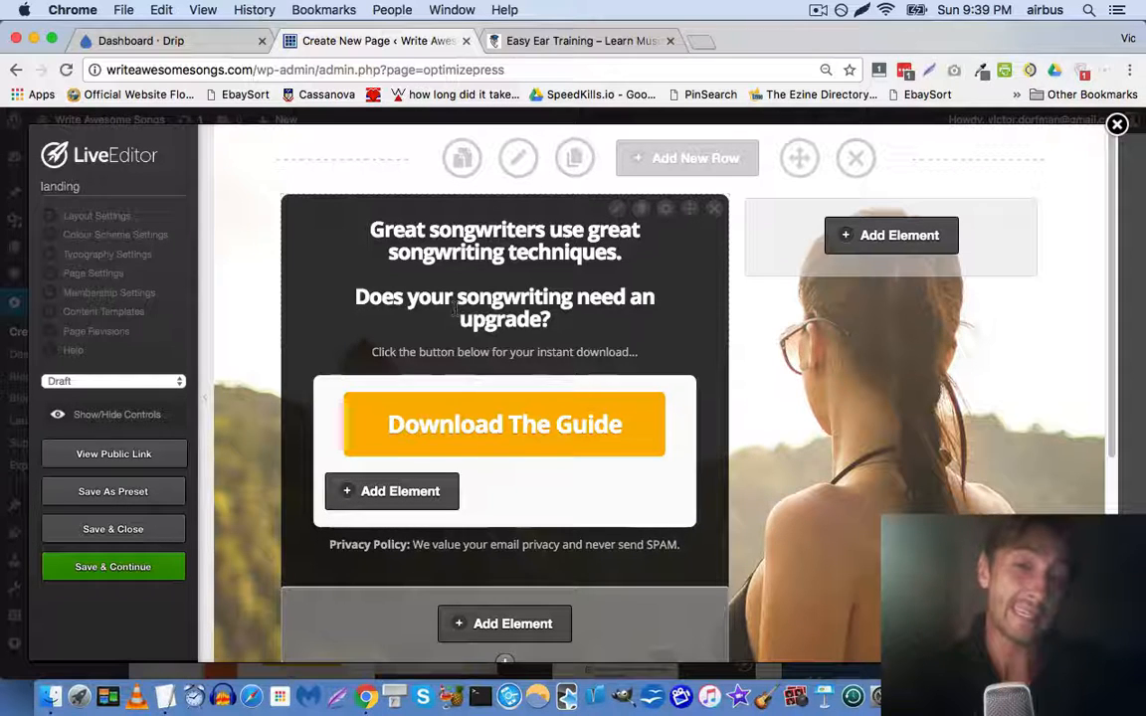
click(616, 209)
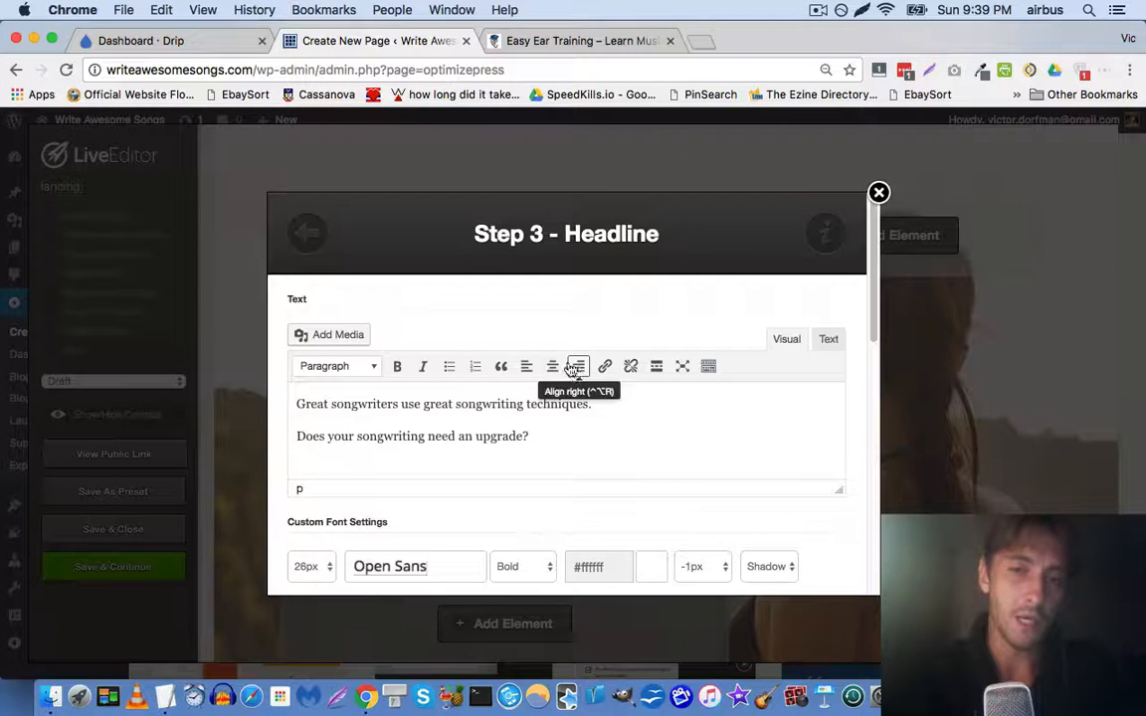
key(super+BackSpace)
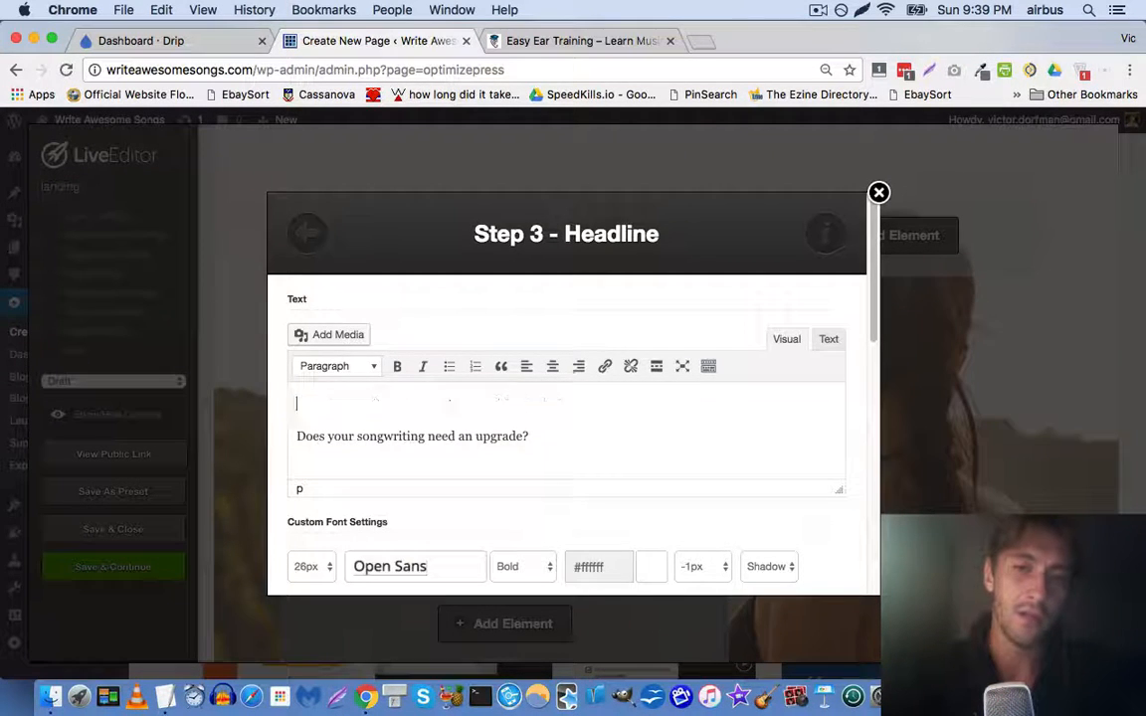
scroll(524, 378, down, 10)
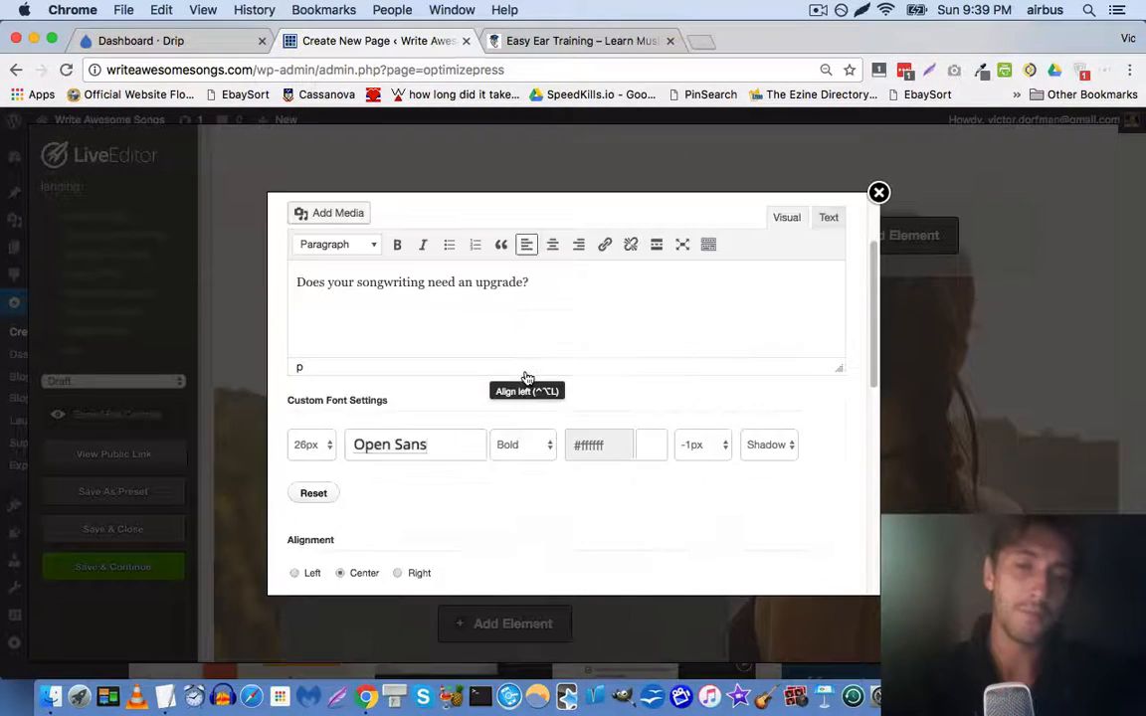
click(805, 553)
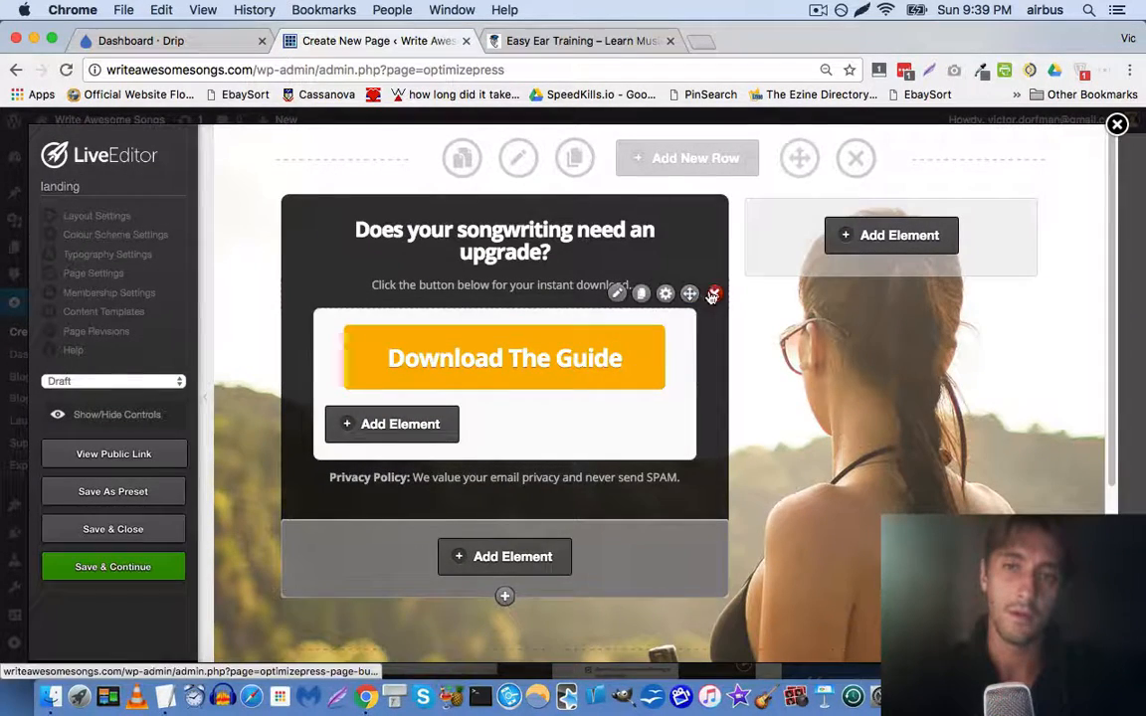
Delete the instant-download subheadline beneath the headline
click(535, 42)
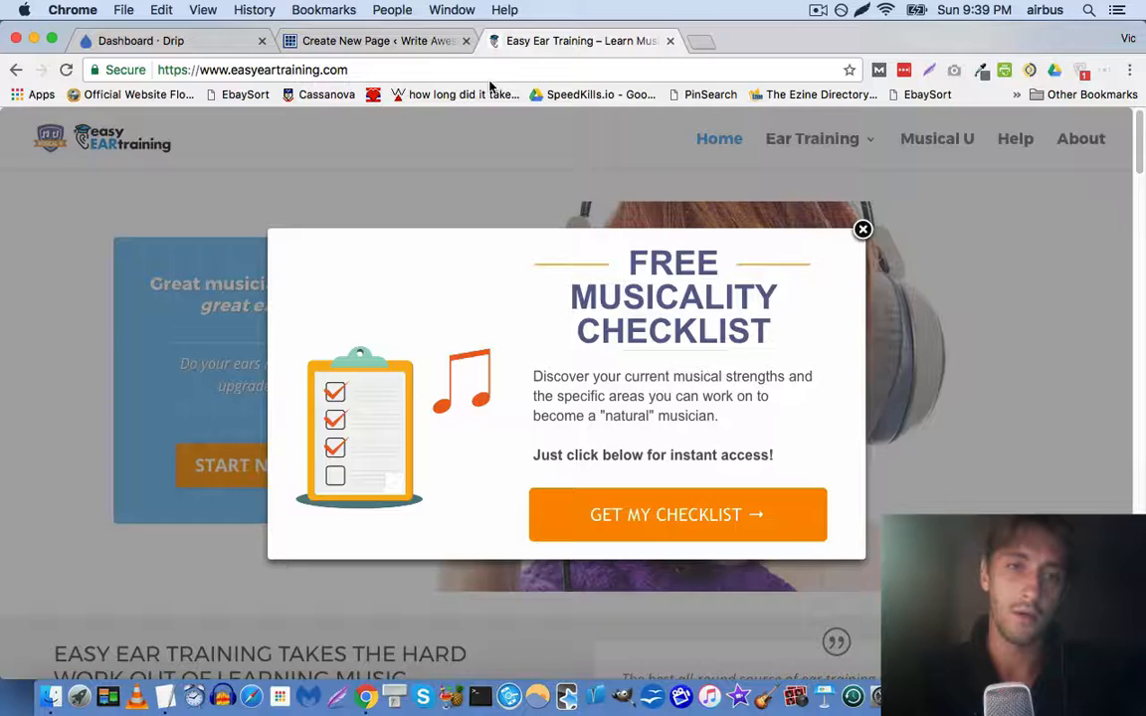
click(388, 41)
click(713, 296)
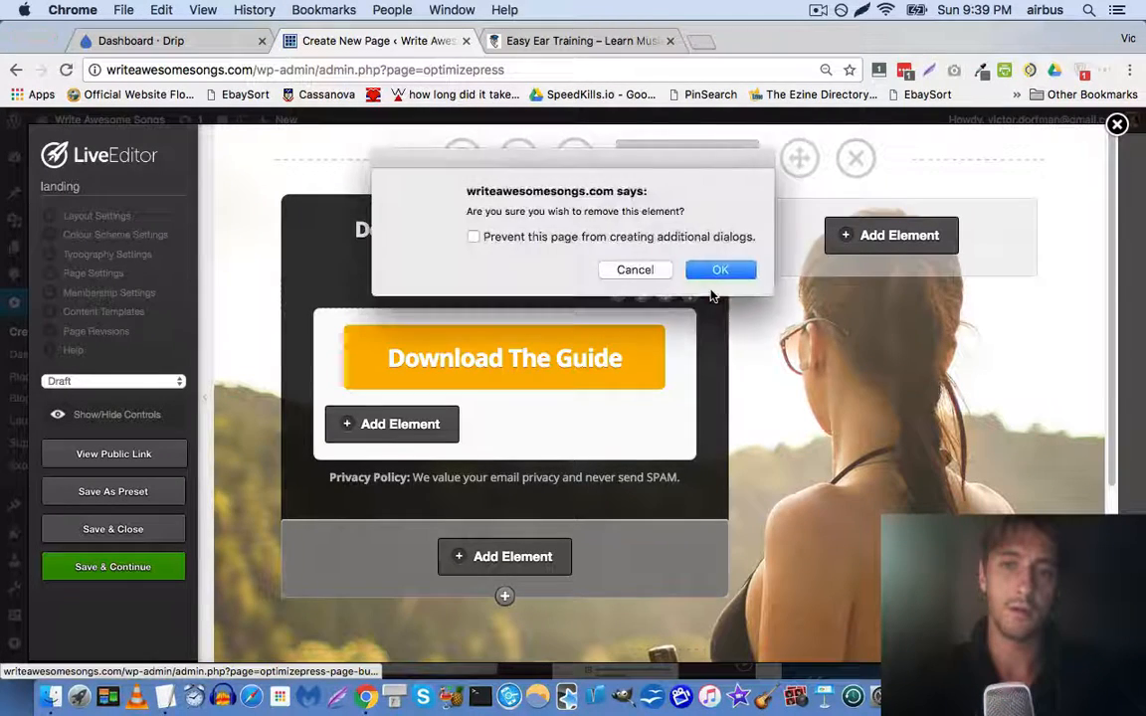
click(718, 269)
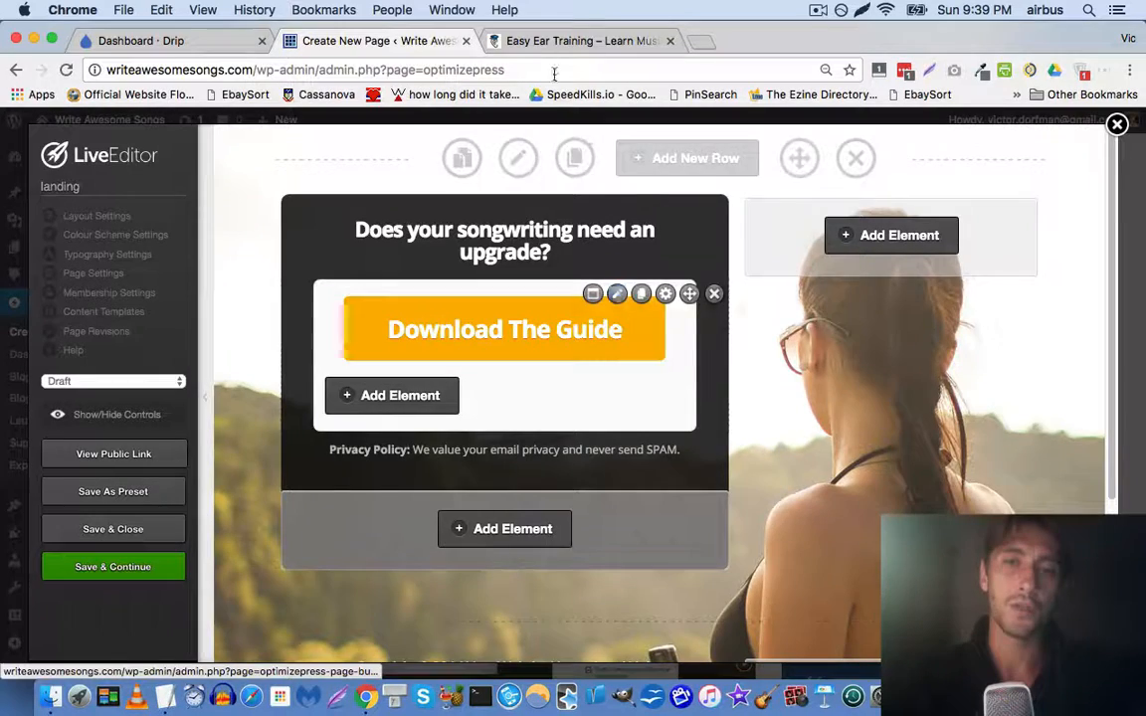
click(538, 40)
Open the download button's settings rather than the opt-in form editor
click(409, 41)
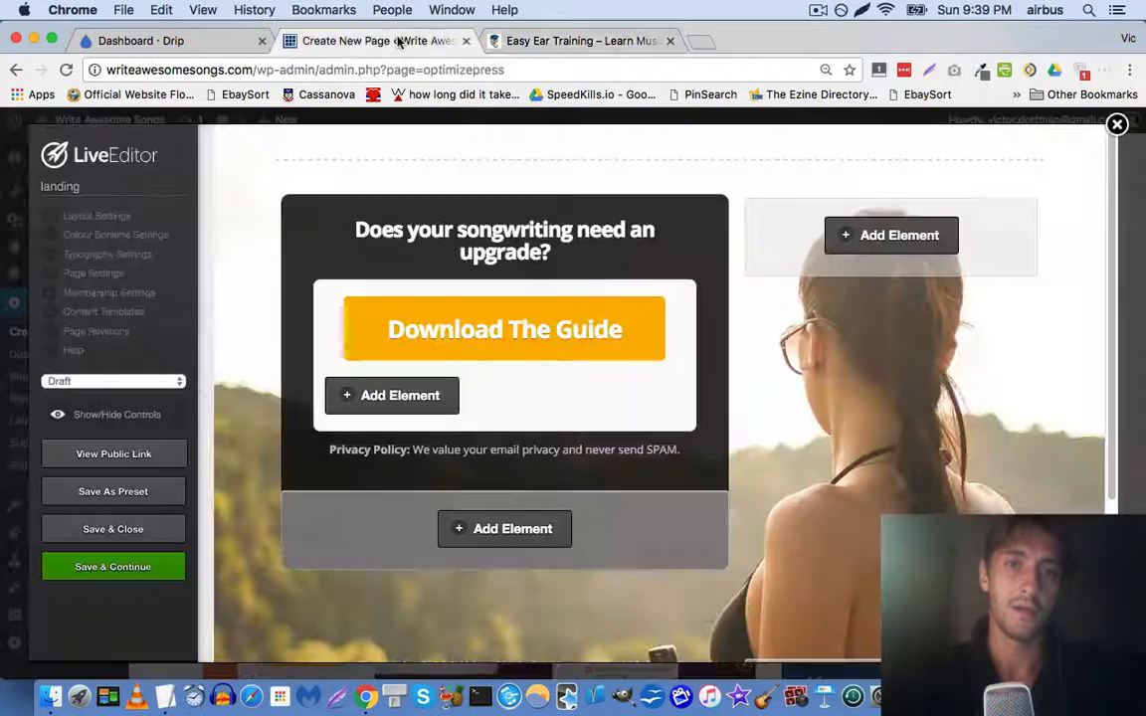
click(617, 292)
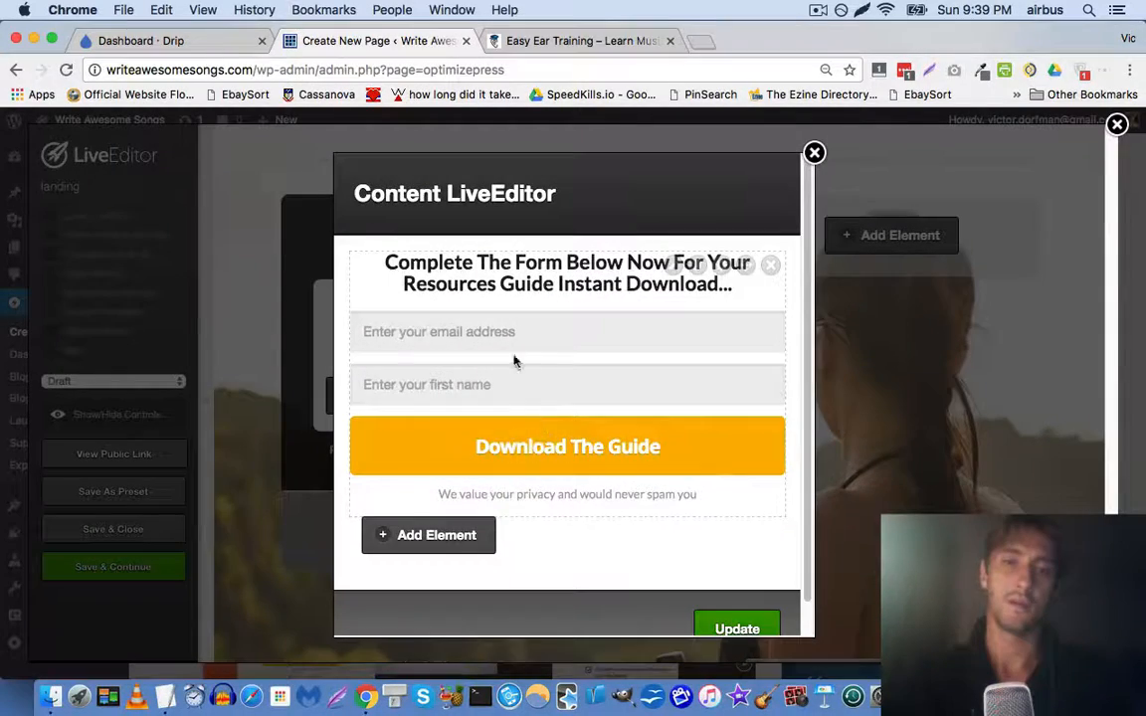
click(813, 155)
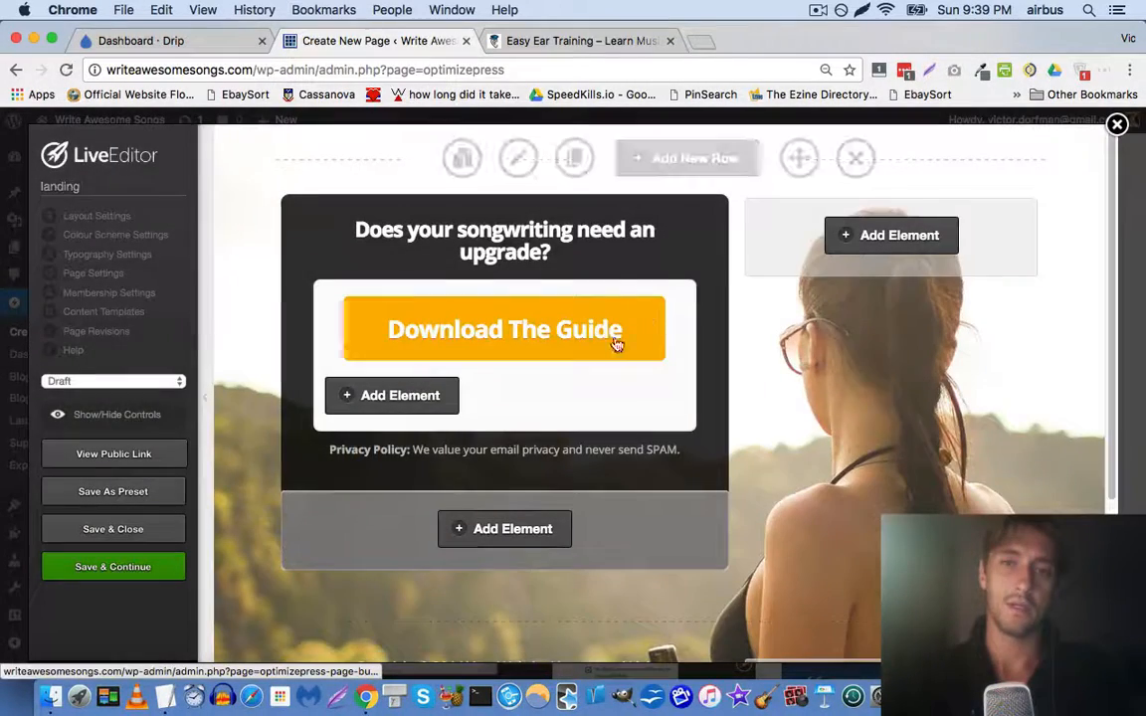
click(593, 294)
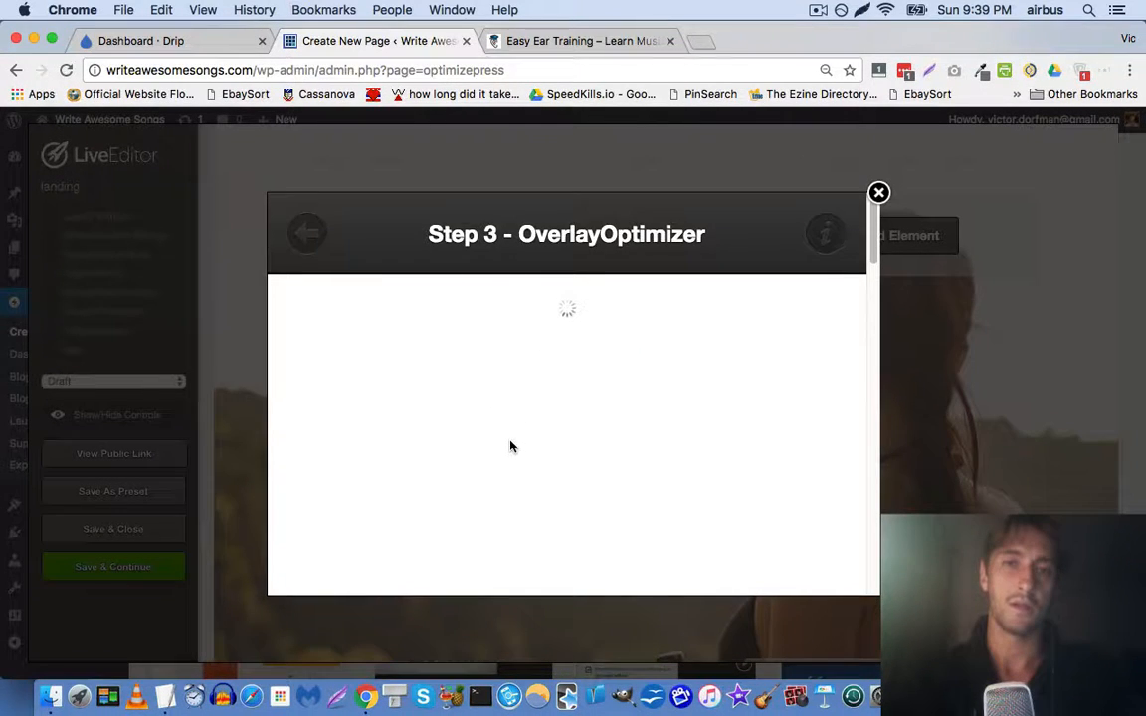
scroll(427, 428, down, 3)
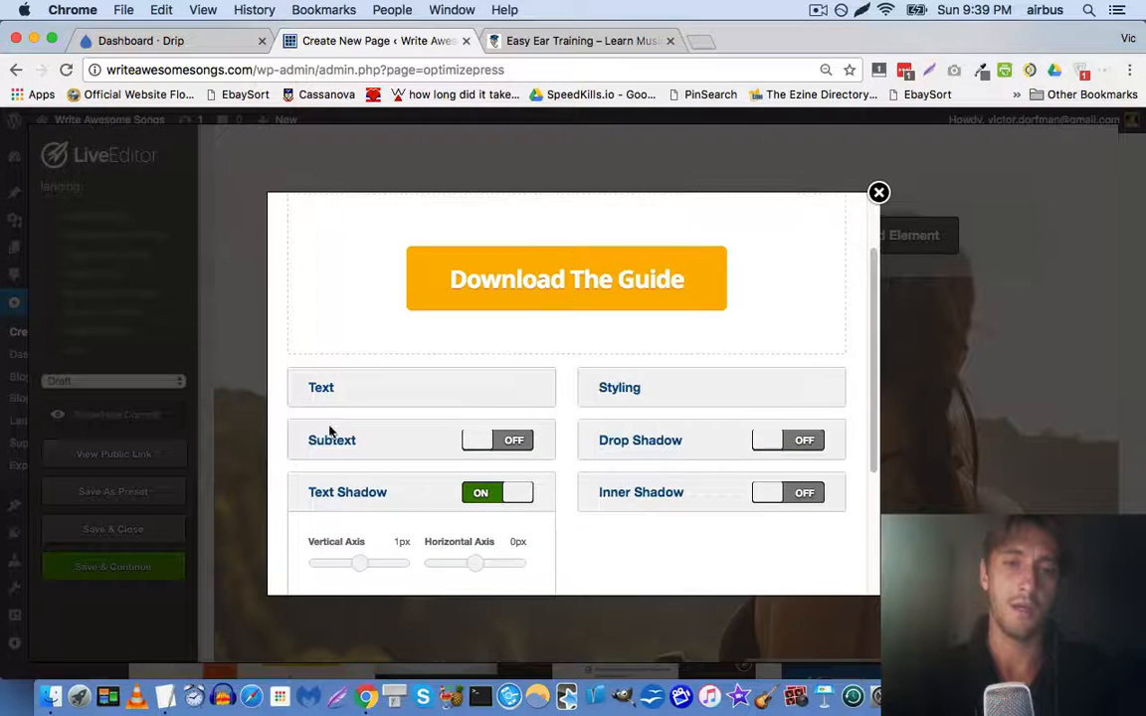
scroll(338, 418, down, 1)
Change the button label from 'Download The Guide' to 'Start Now'
click(315, 353)
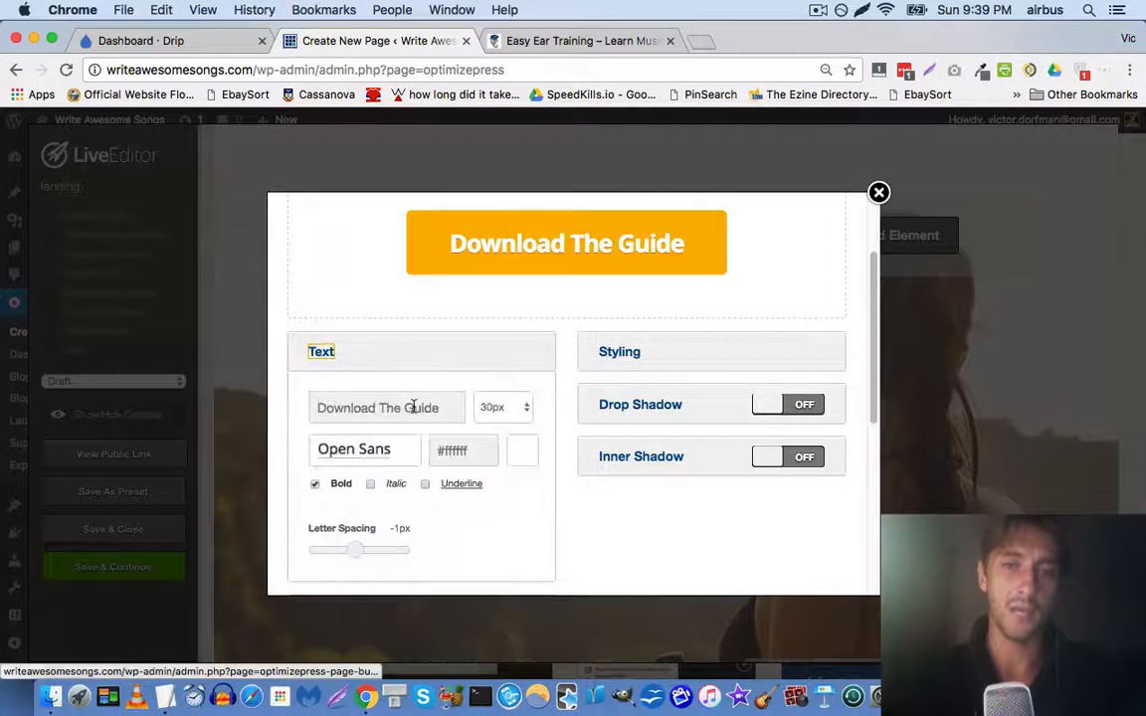
triple_click(417, 408)
text(S)
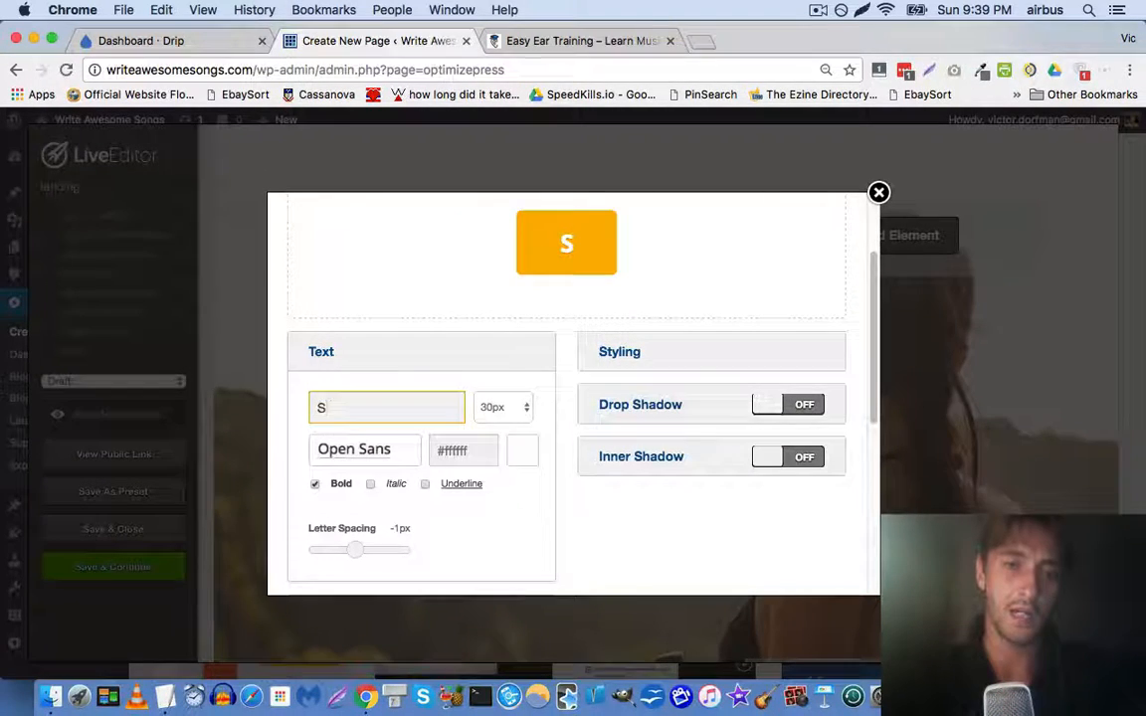
text(tart no)
key(BackSpace)
key(BackSpace)
text(N)
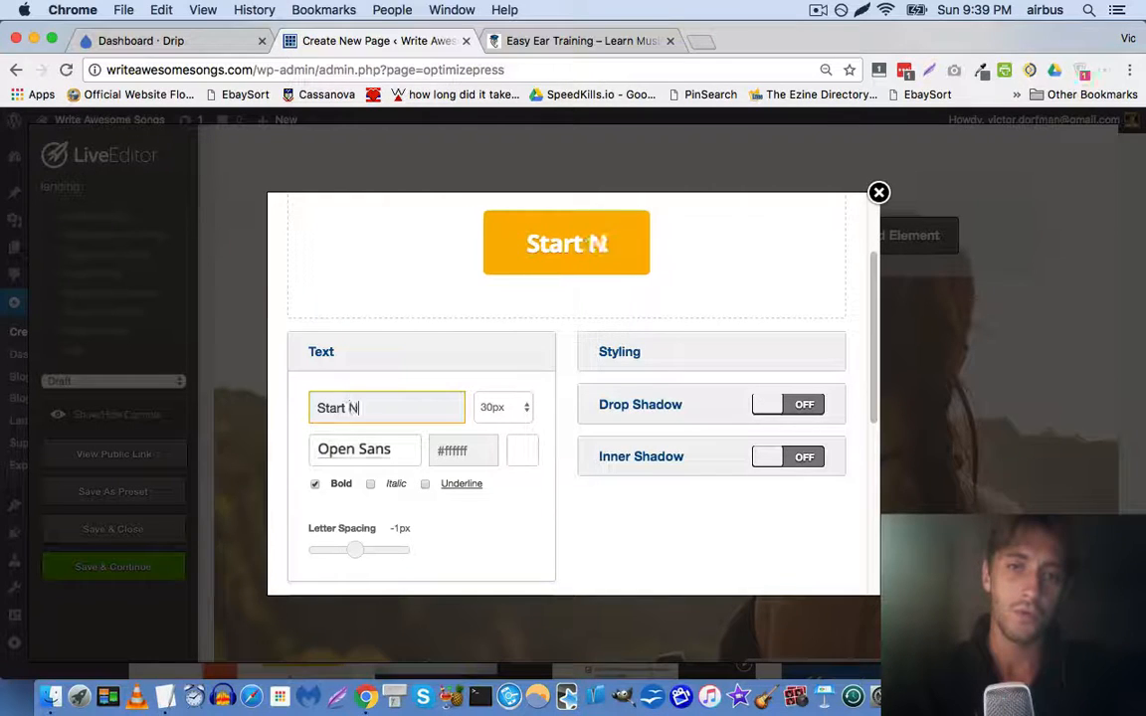
text(ow)
scroll(591, 353, down, 10)
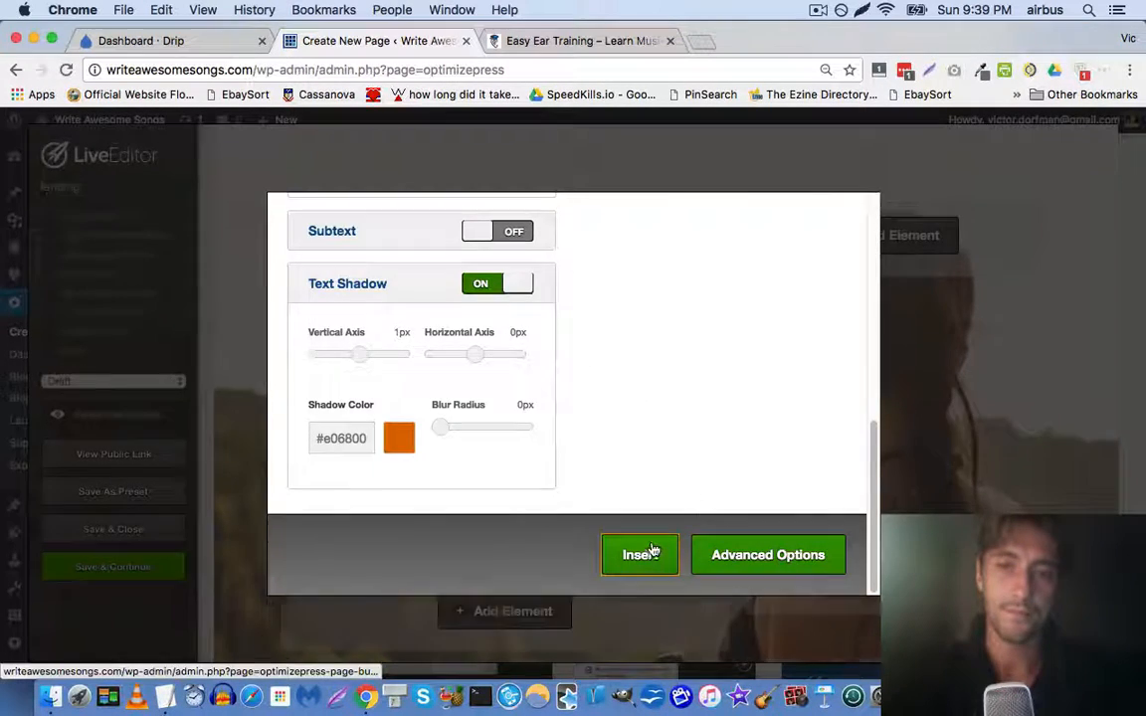
click(642, 554)
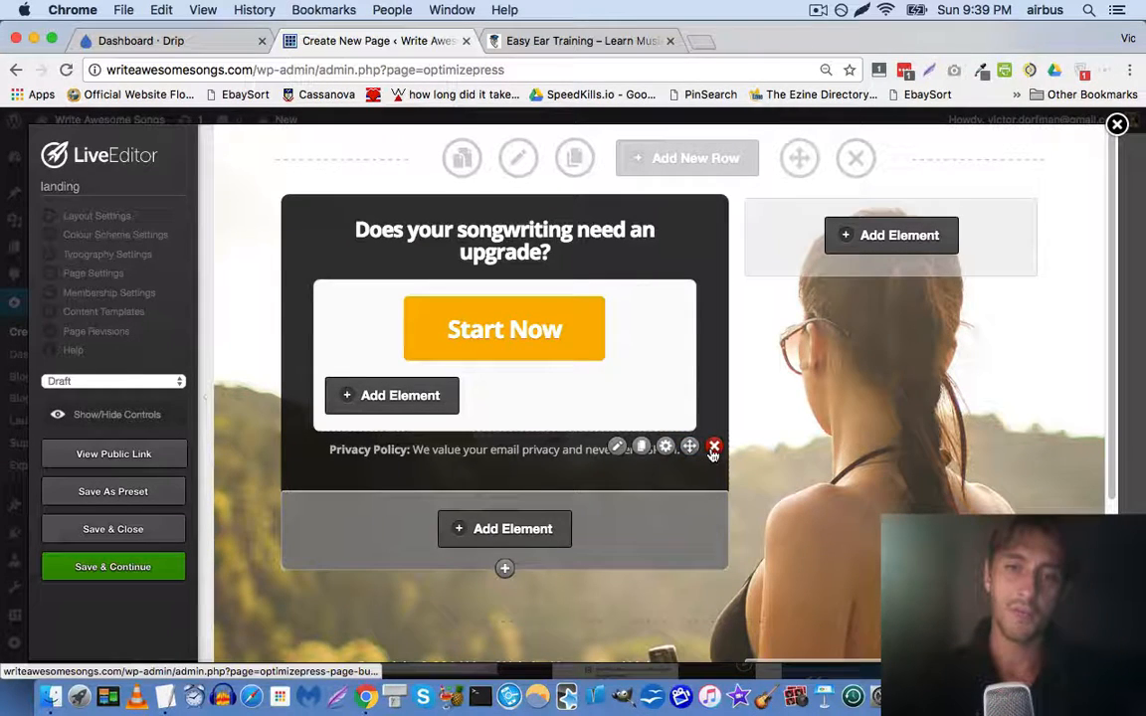
Trim the words after 'privacy' in the privacy line, replacing them with a period
click(616, 448)
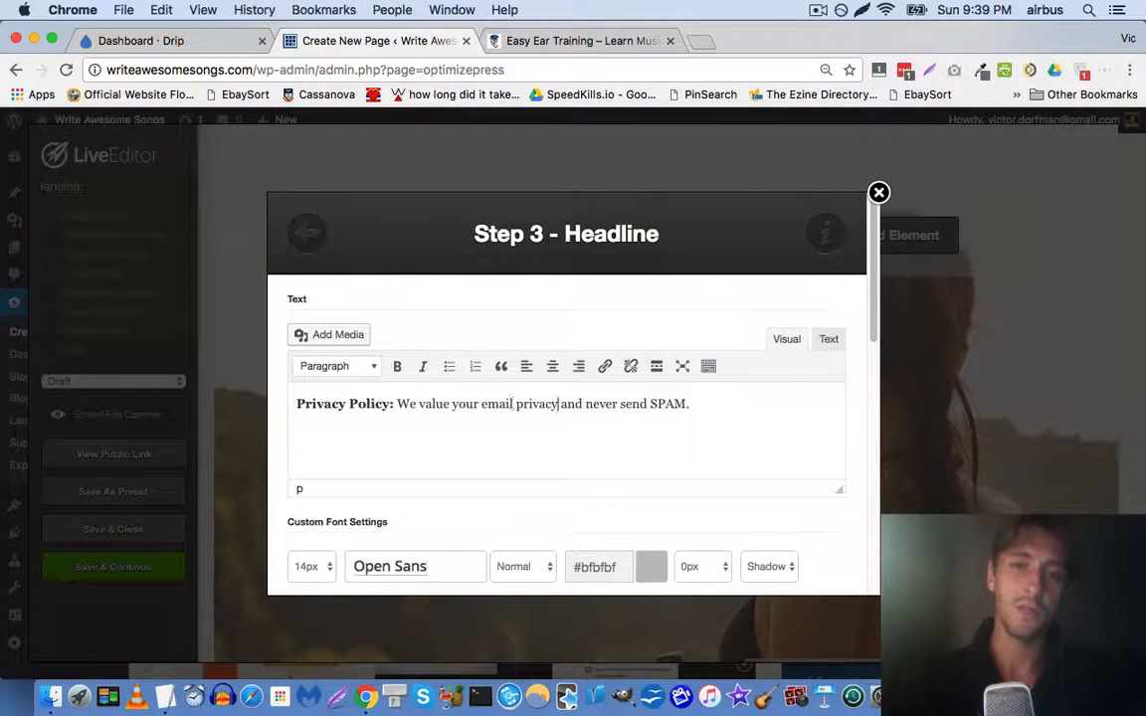
key(shift+super+Right)
key(BackSpace)
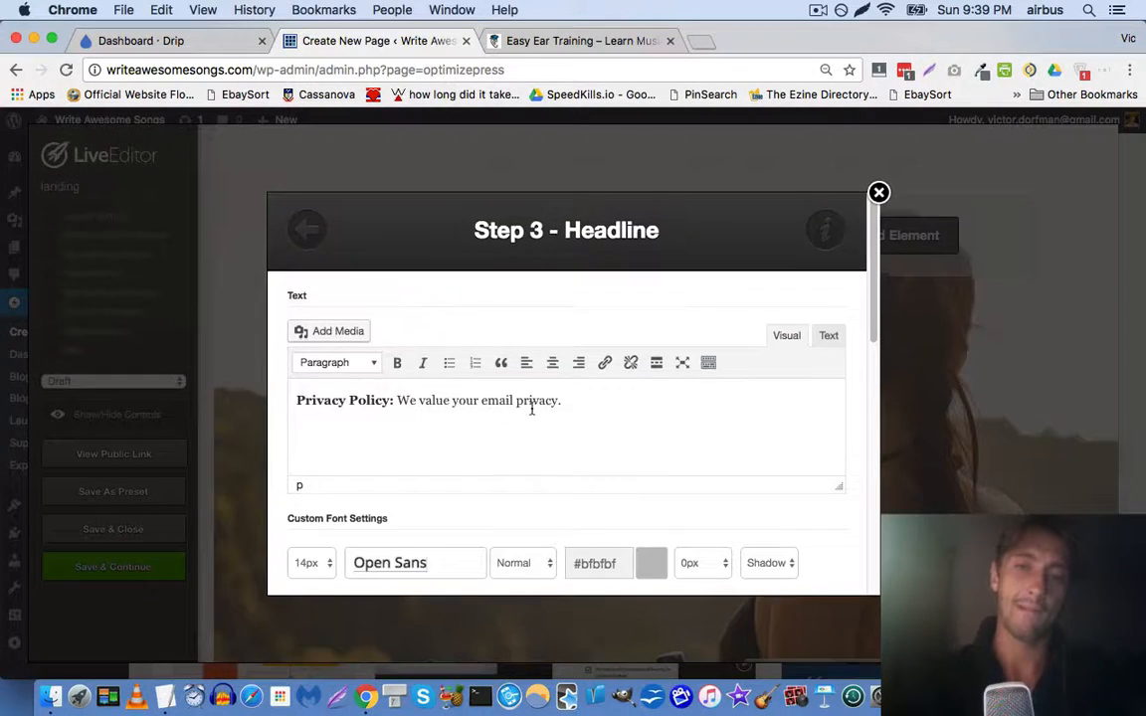
scroll(654, 465, down, 10)
scroll(660, 455, up, 6)
scroll(661, 448, up, 5)
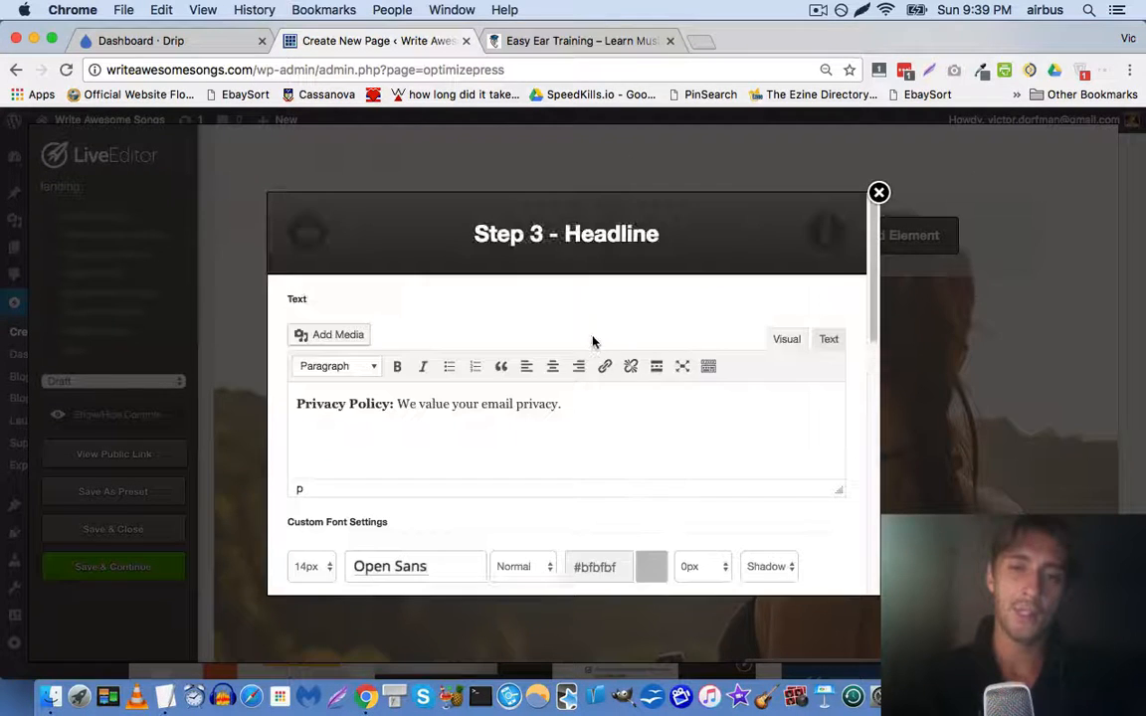
key(super+z)
key(Right)
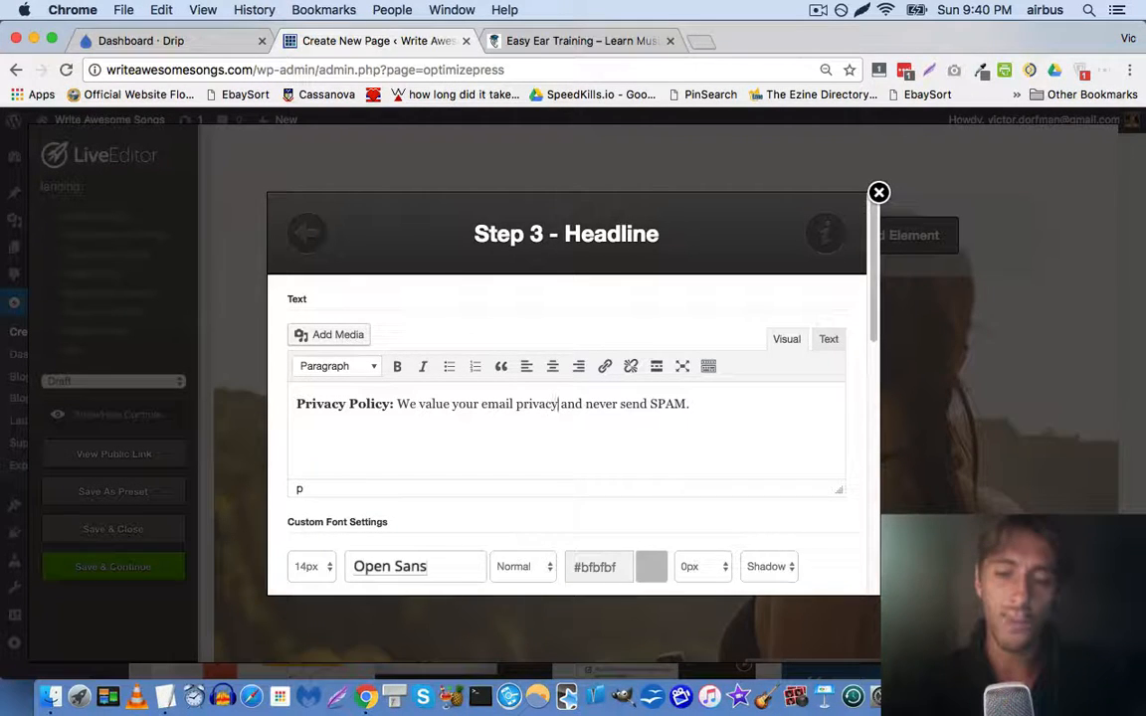
drag(560, 404, 688, 403)
text(.)
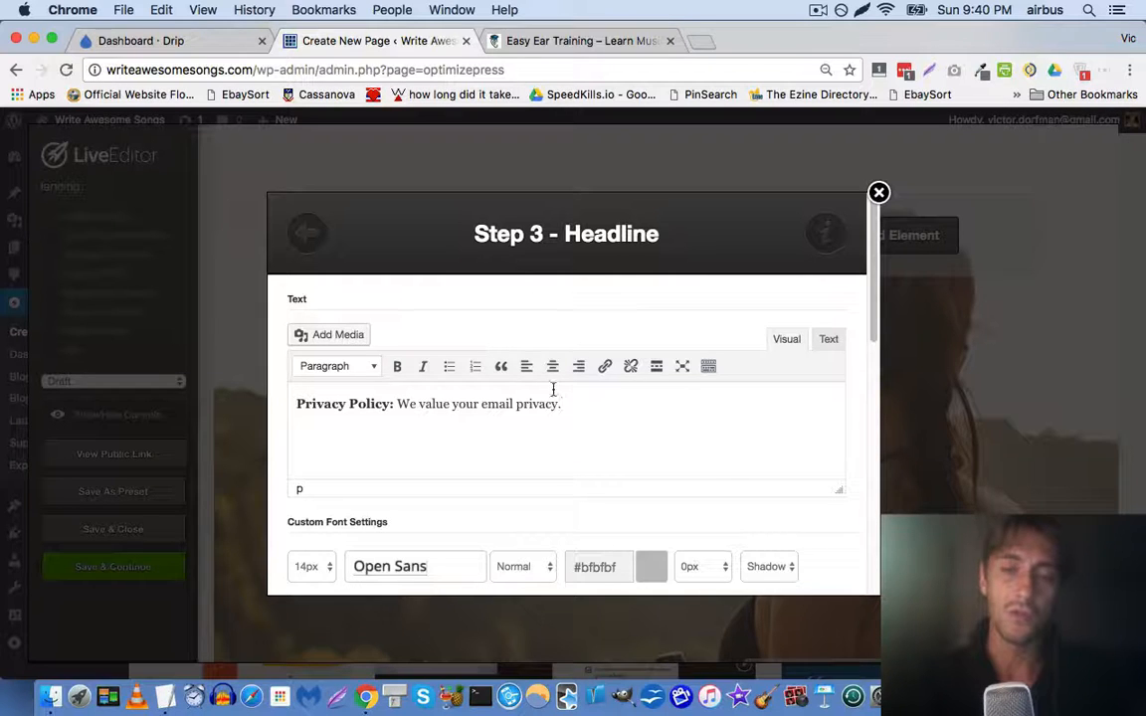
Insert the configured Start Now button into the opt-in box
scroll(517, 329, down, 15)
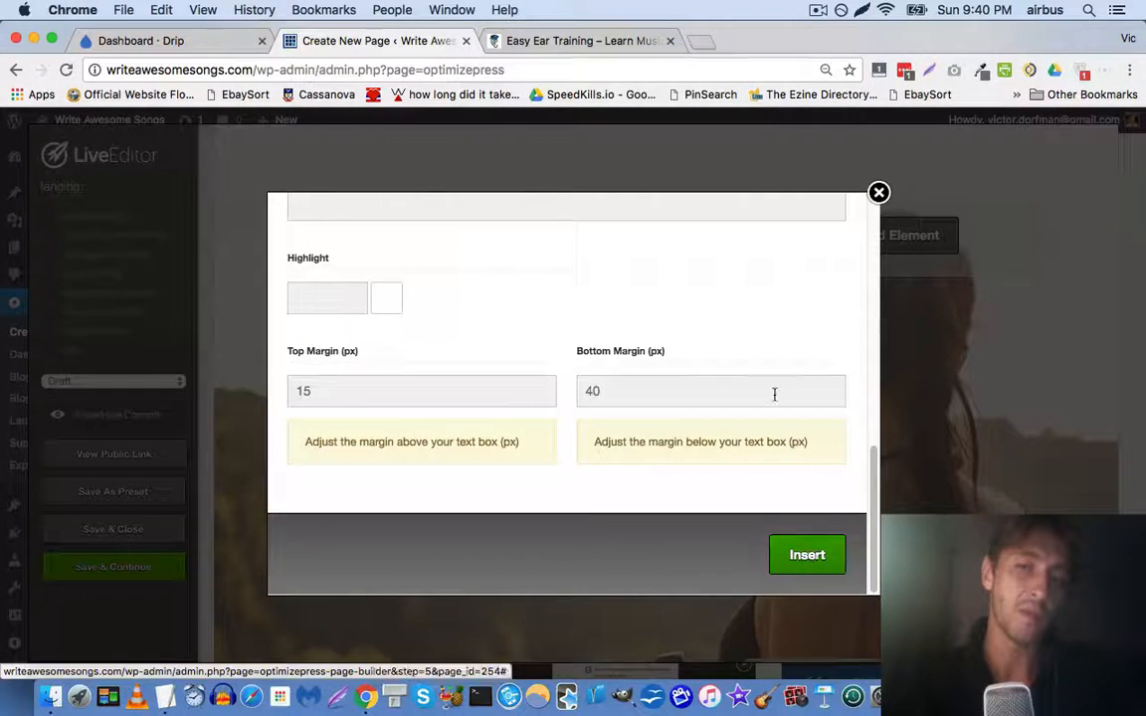
scroll(772, 396, up, 6)
scroll(775, 401, down, 4)
scroll(775, 401, down, 3)
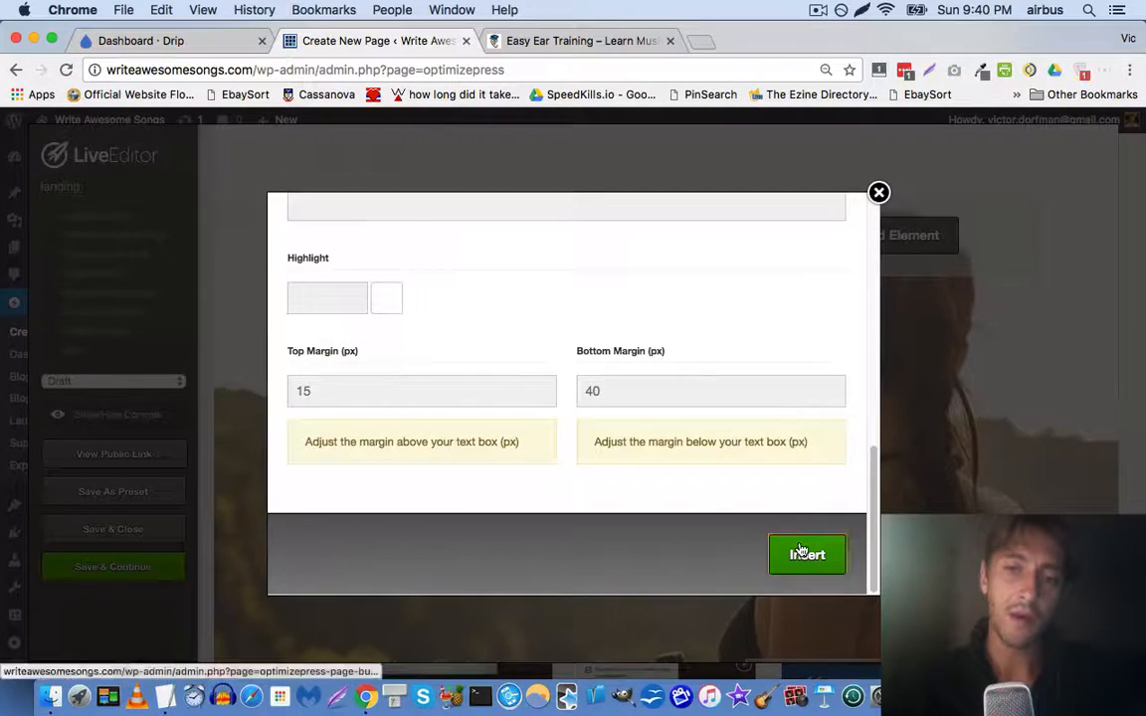
click(803, 551)
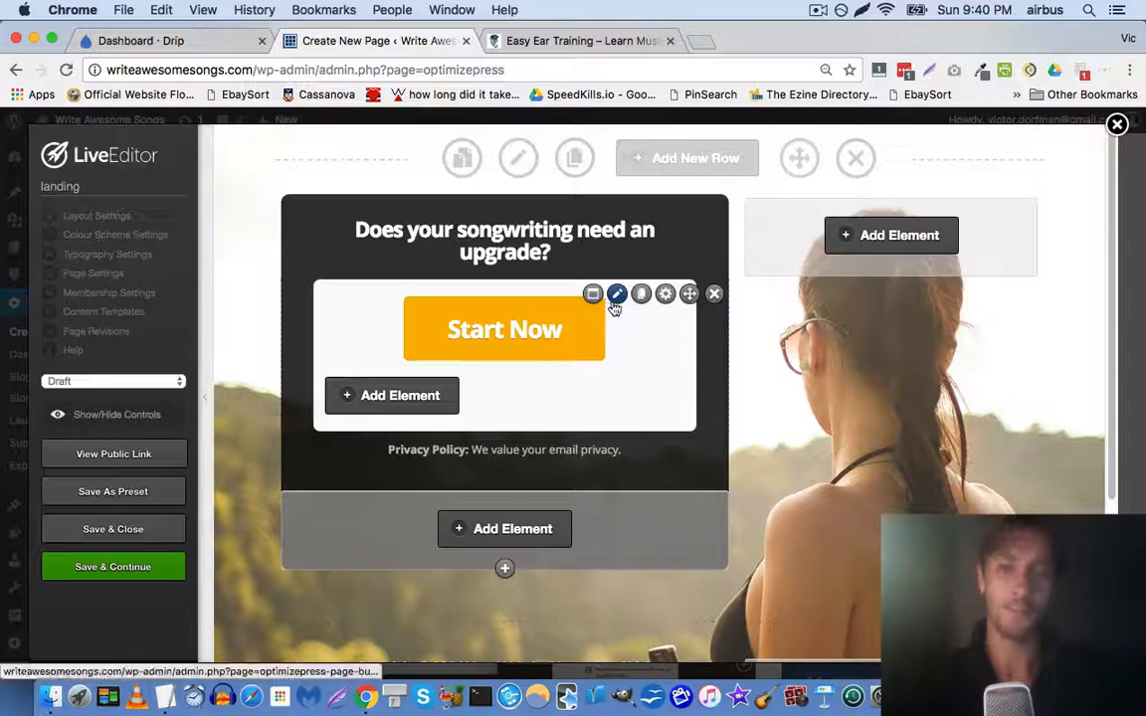
Check the Easy Ear Training site, then delete the Privacy Policy element
click(569, 46)
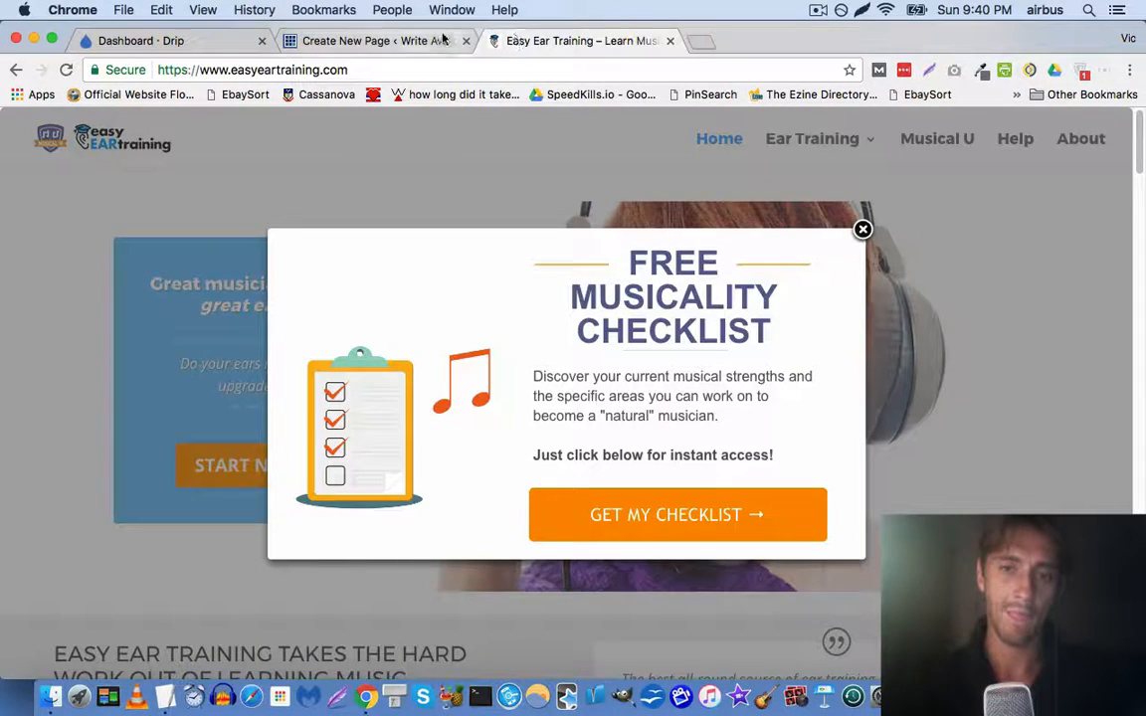
click(428, 37)
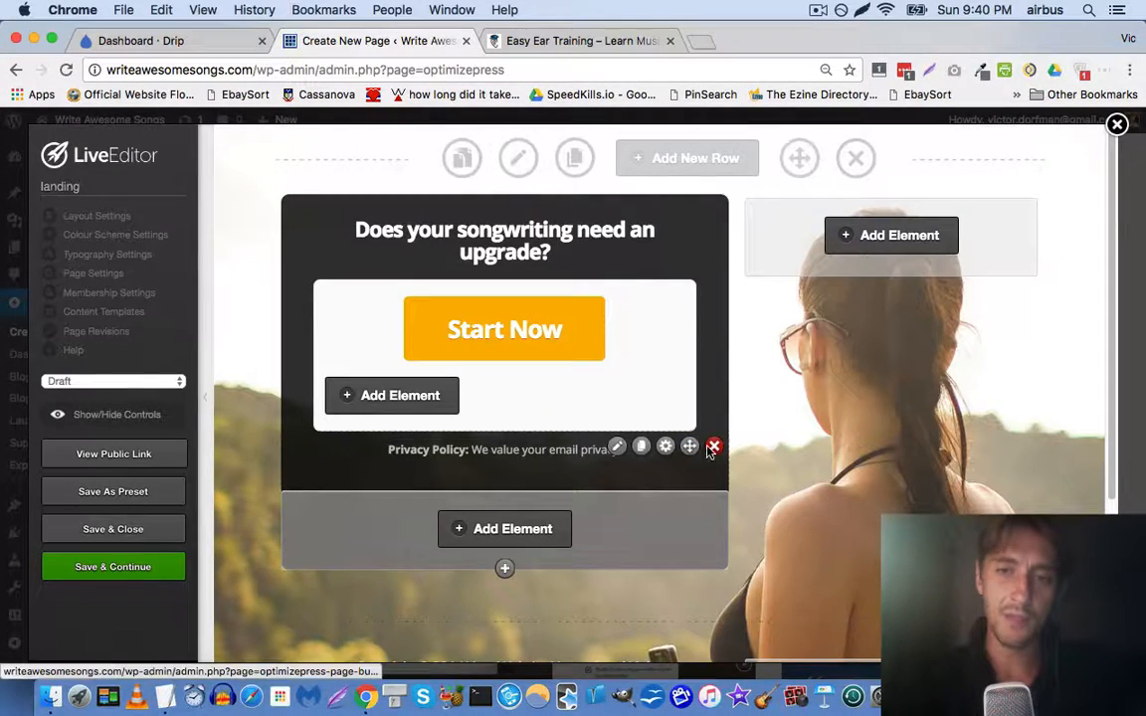
click(713, 447)
key(Return)
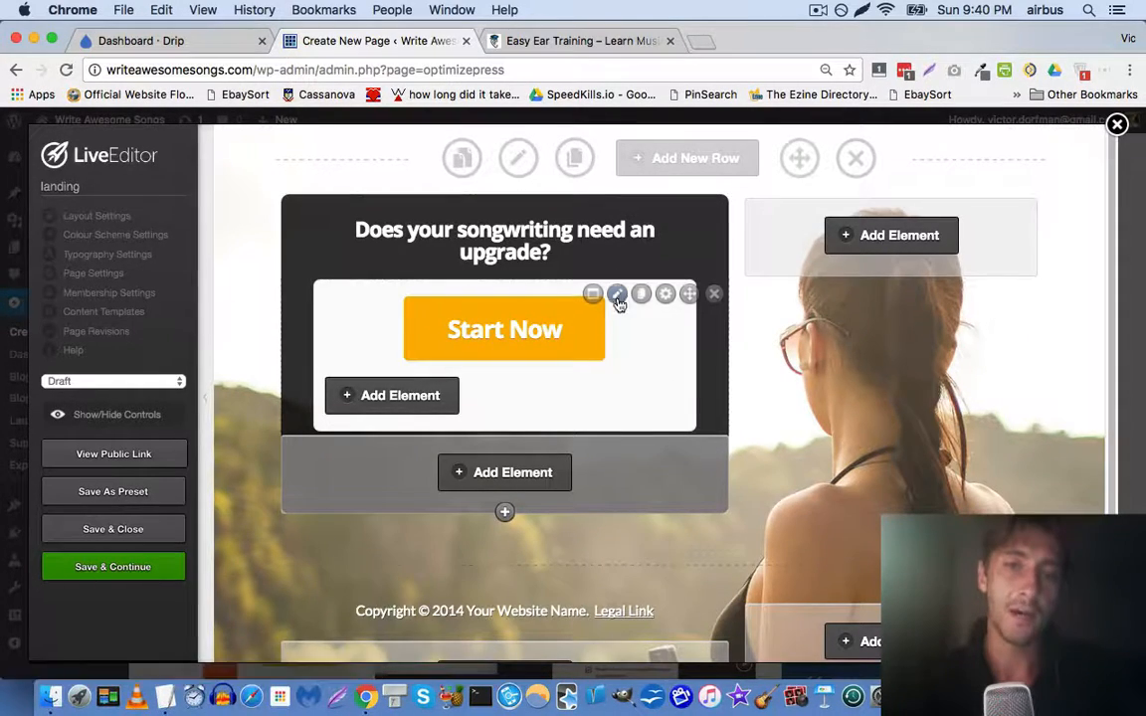
Inspect the clipboard graphic in the Easy Ear Training checklist popup with DevTools
click(617, 300)
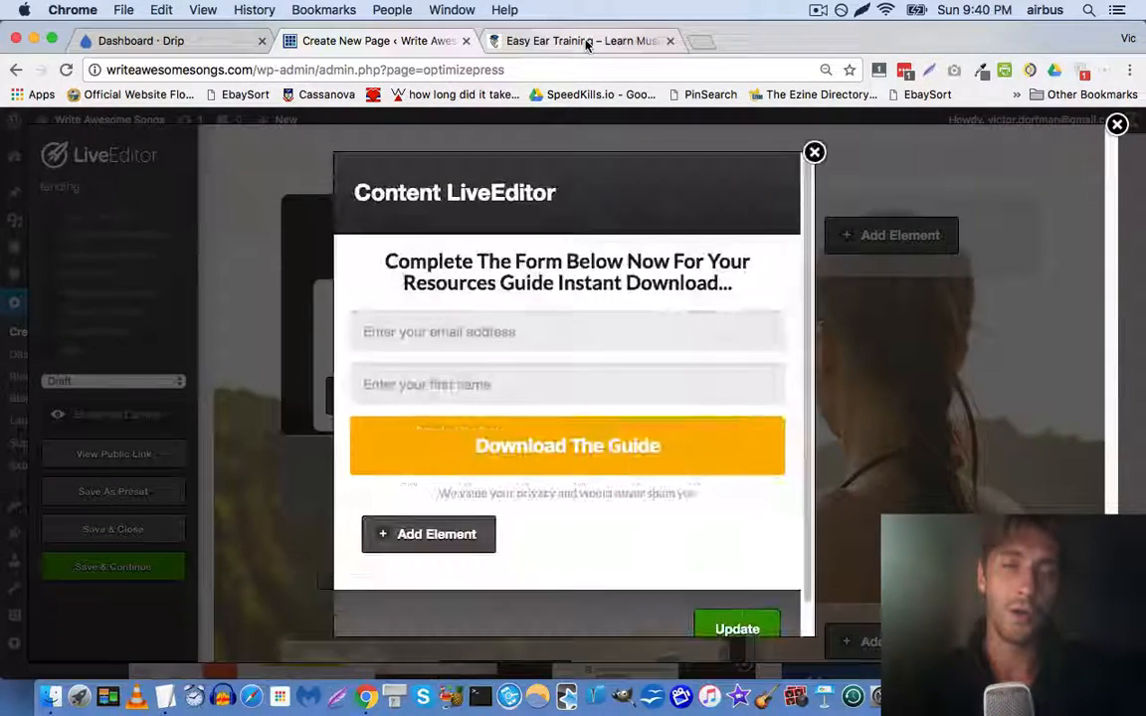
click(586, 41)
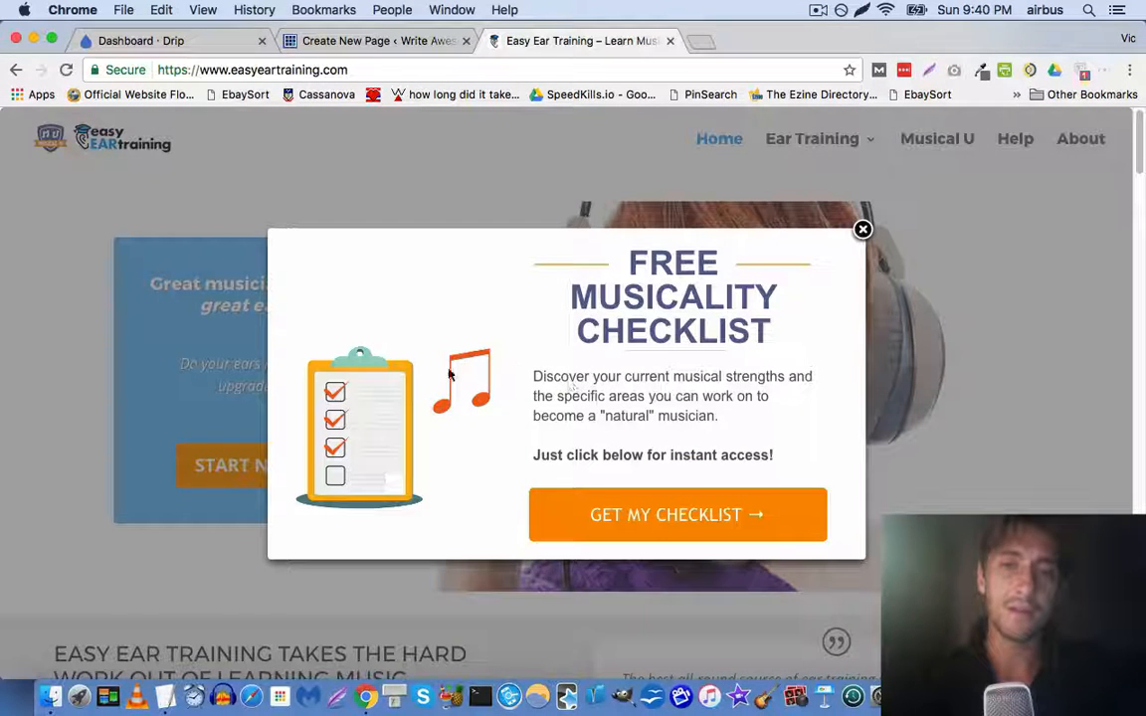
right_click(389, 398)
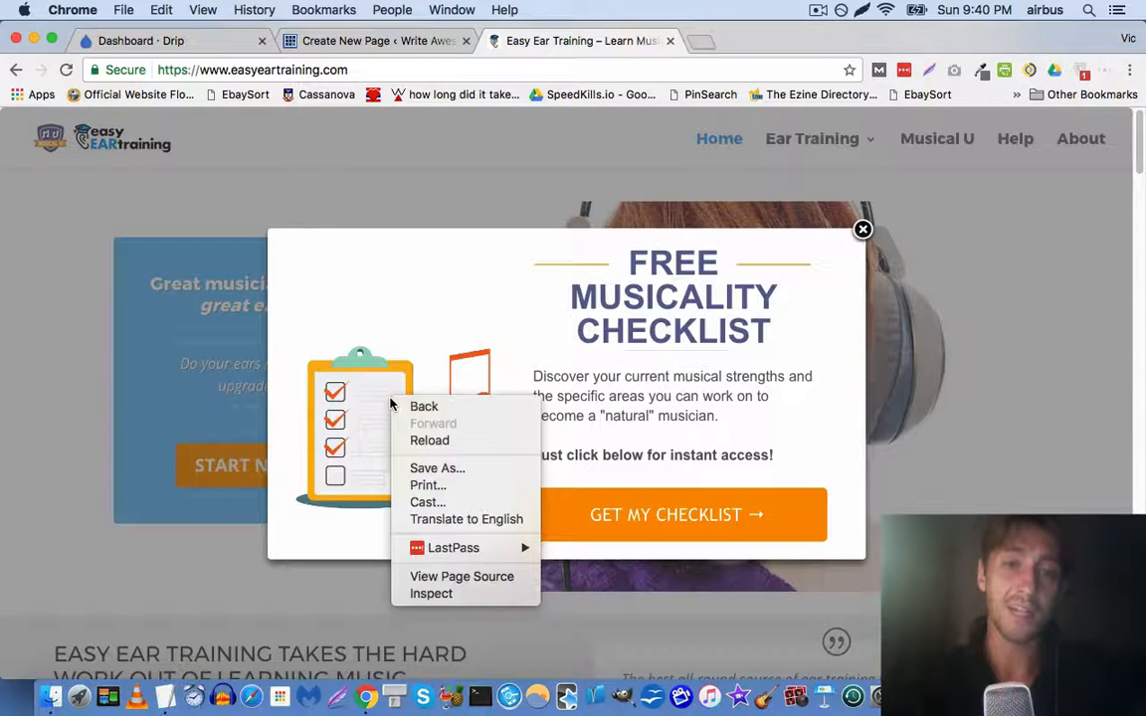
click(336, 456)
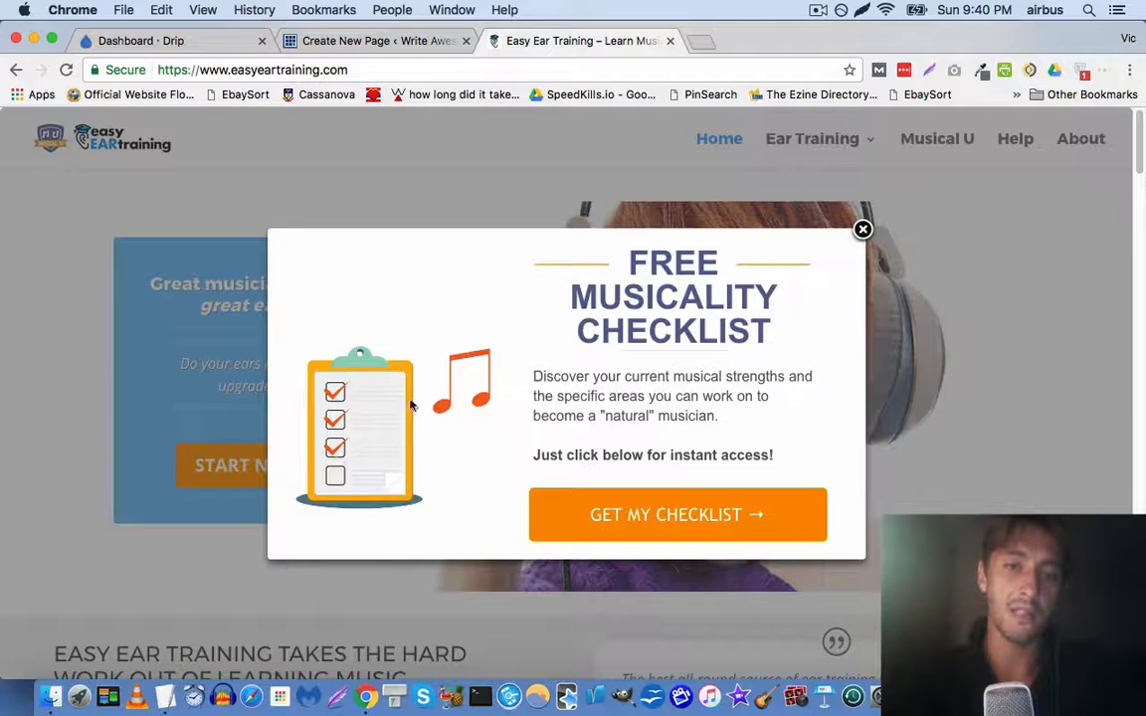
right_click(477, 358)
click(353, 427)
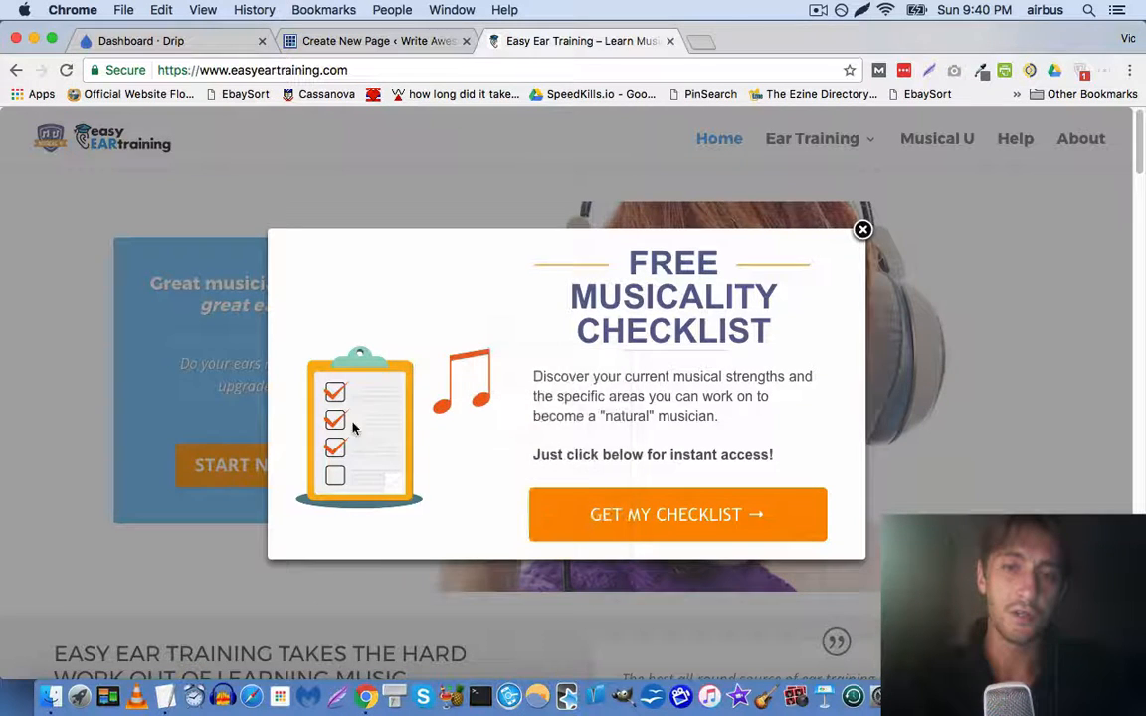
right_click(357, 410)
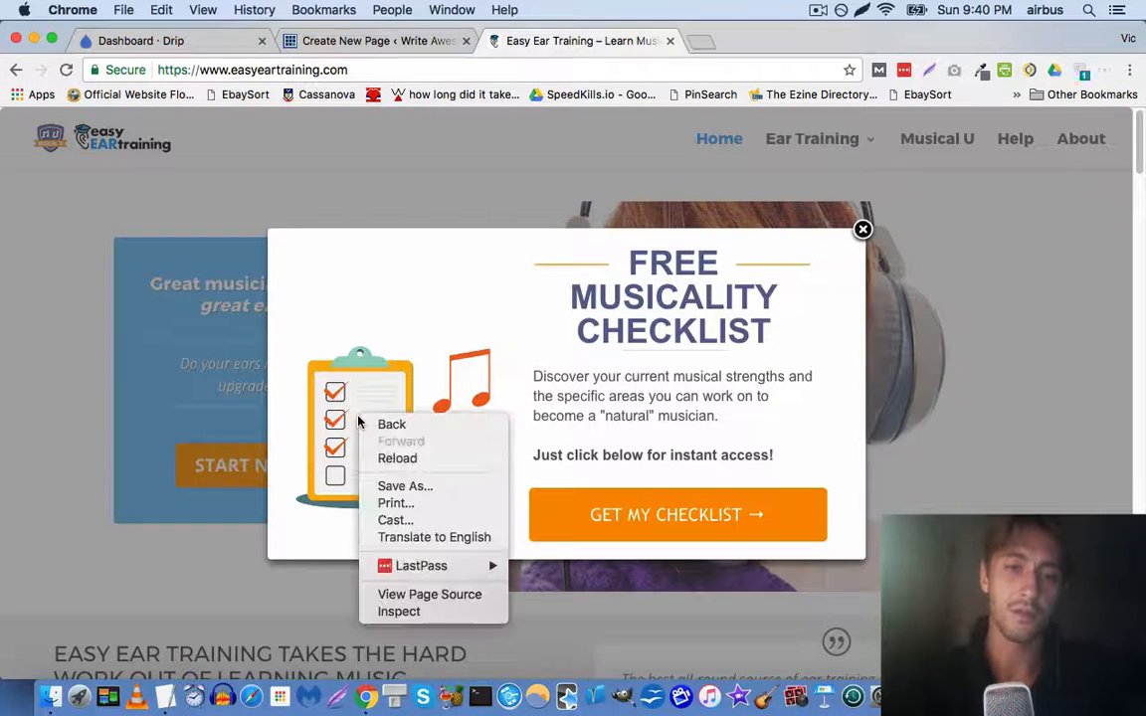
click(407, 617)
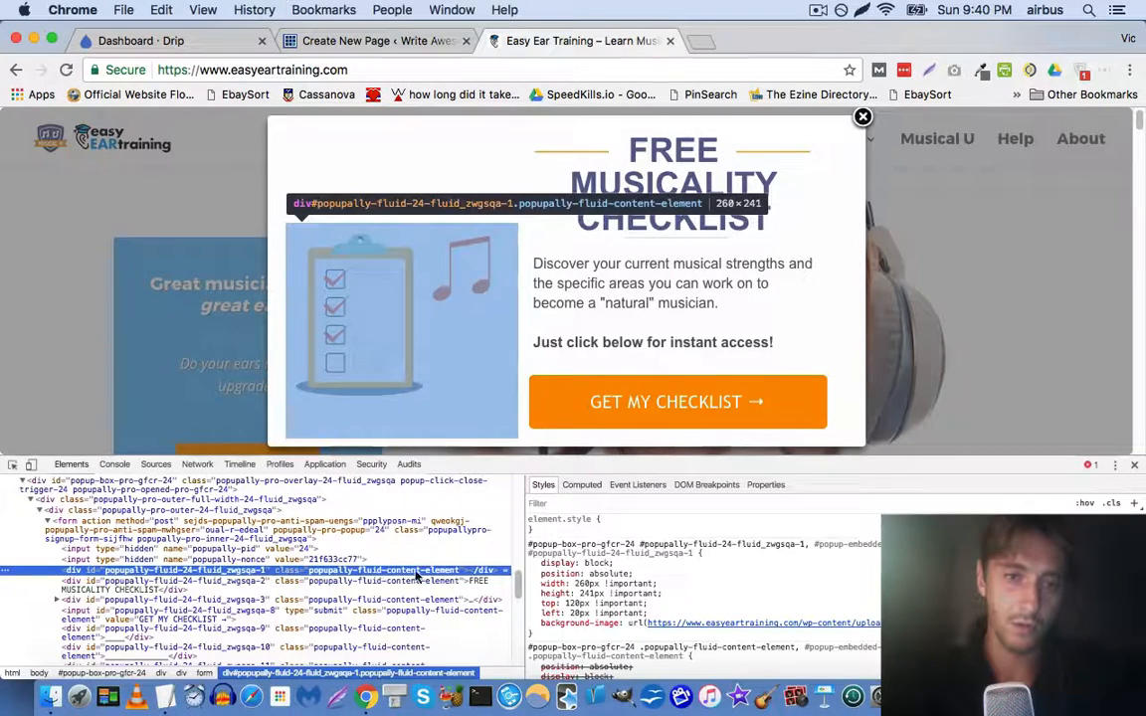
Copy the music-checklist-1024.png background-image URL into a new tab
click(732, 623)
key(super+c)
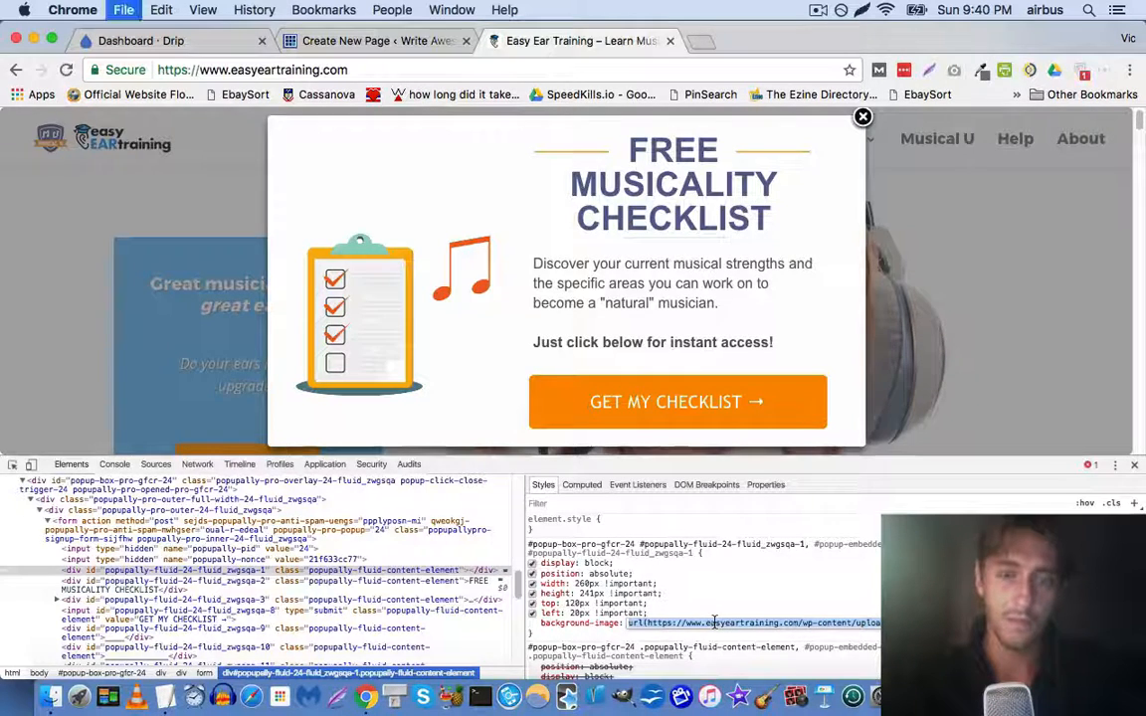
key(super+t)
key(super+v)
key(shift+Left)
key(shift+Left)
key(shift+Left)
key(shift+Left)
key(shift+Left)
key(shift+Left)
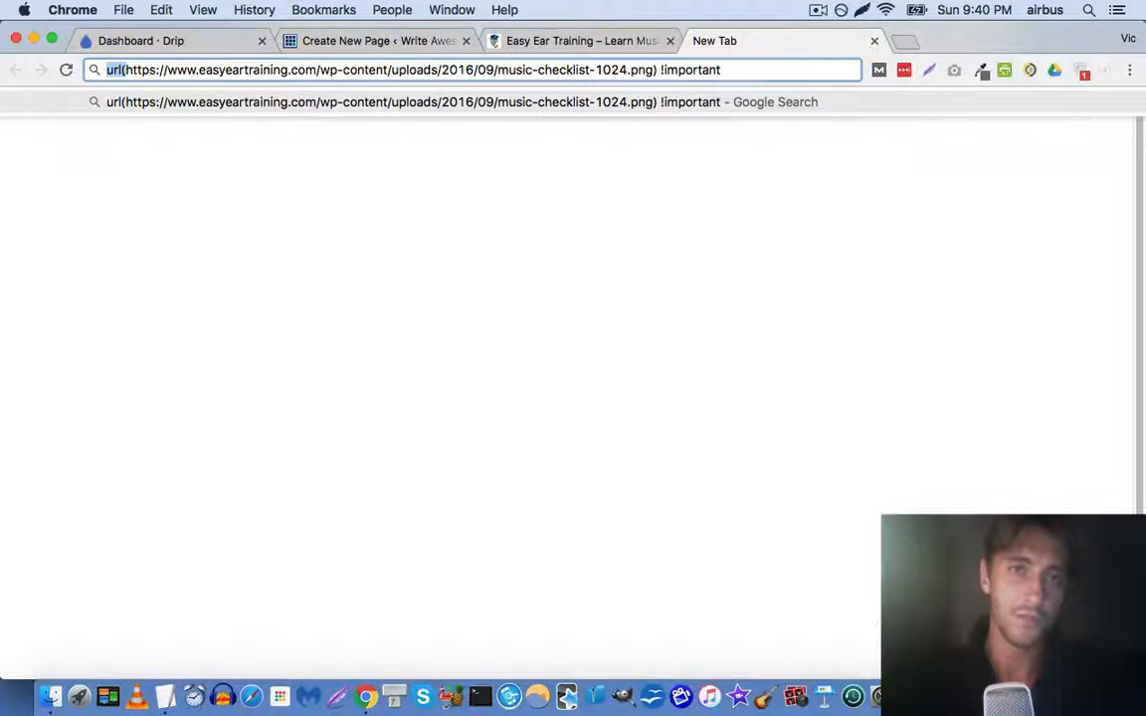
Strip 'url(' and ') !important' from the address and load the bare checklist image
key(BackSpace)
key(shift+Left)
key(shift+Left)
key(shift+Left)
key(shift+Left)
key(shift+Left)
key(shift+Left)
key(shift+Left)
key(shift+Left)
key(shift+Left)
key(shift+Left)
key(shift+Left)
key(shift+Left)
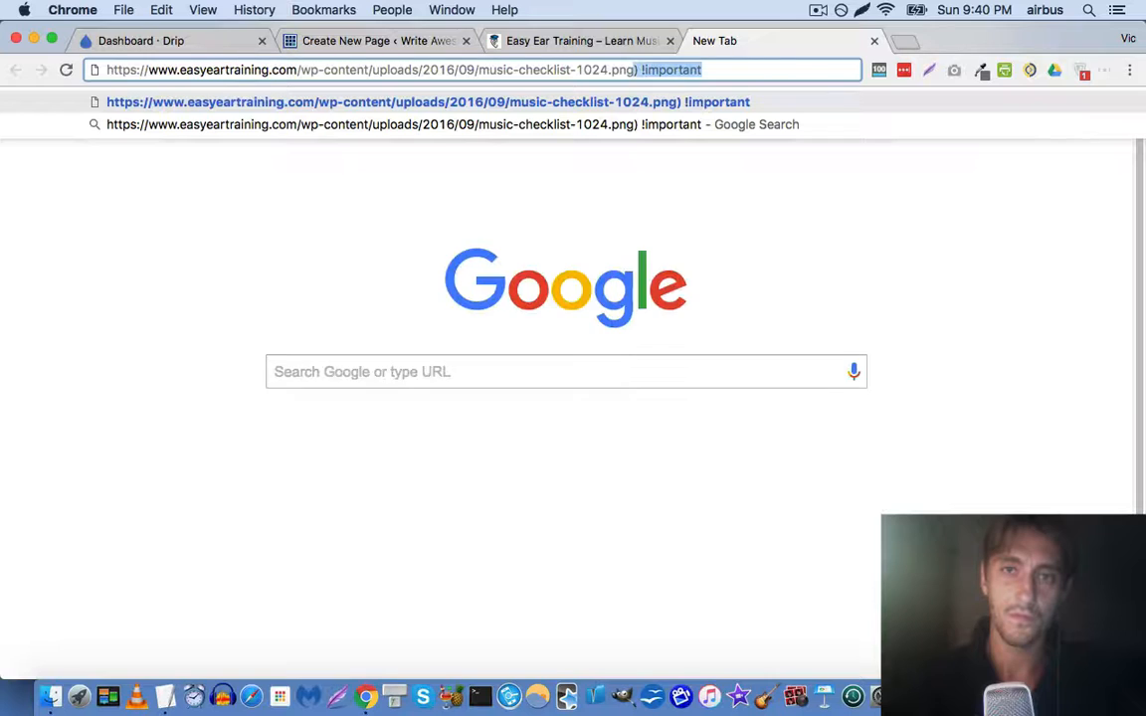
key(BackSpace)
key(Return)
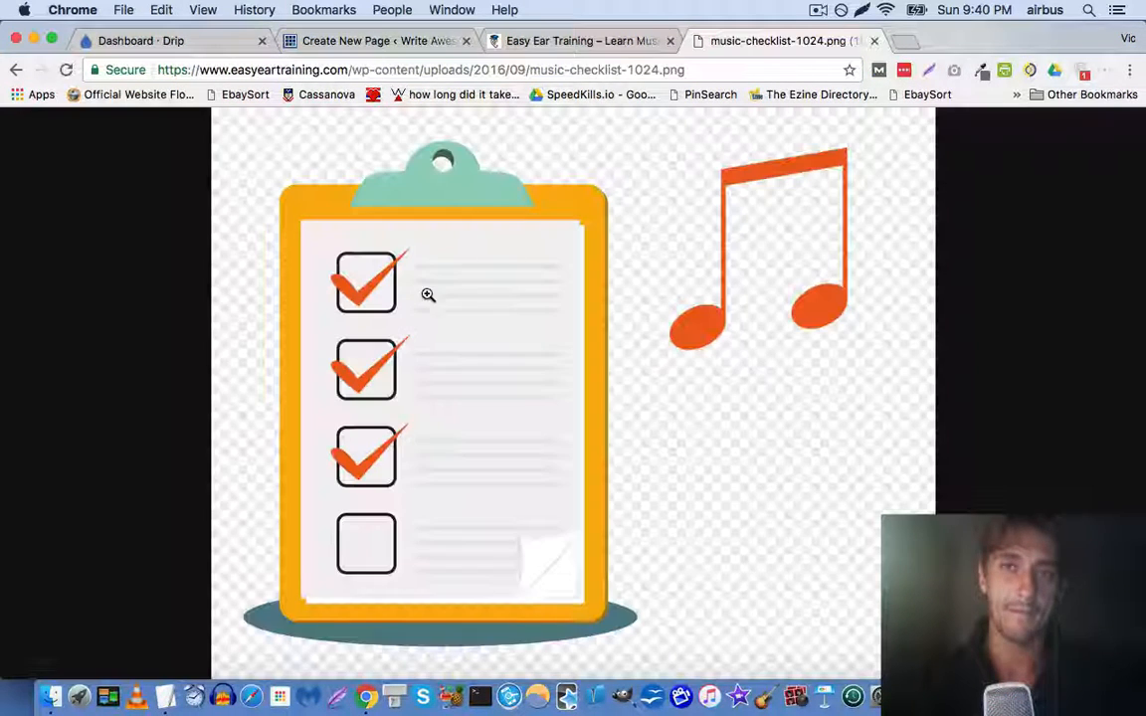
Save the image as music-checklist-1024.png, then close the image tab and DevTools
right_click(428, 294)
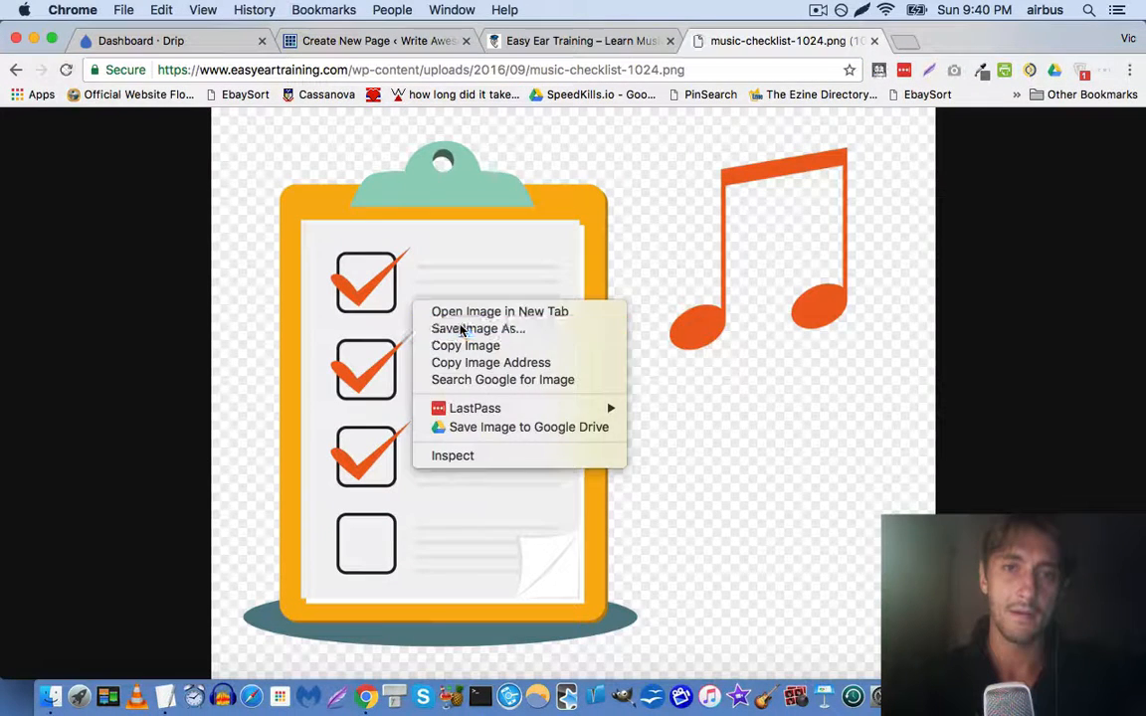
click(461, 325)
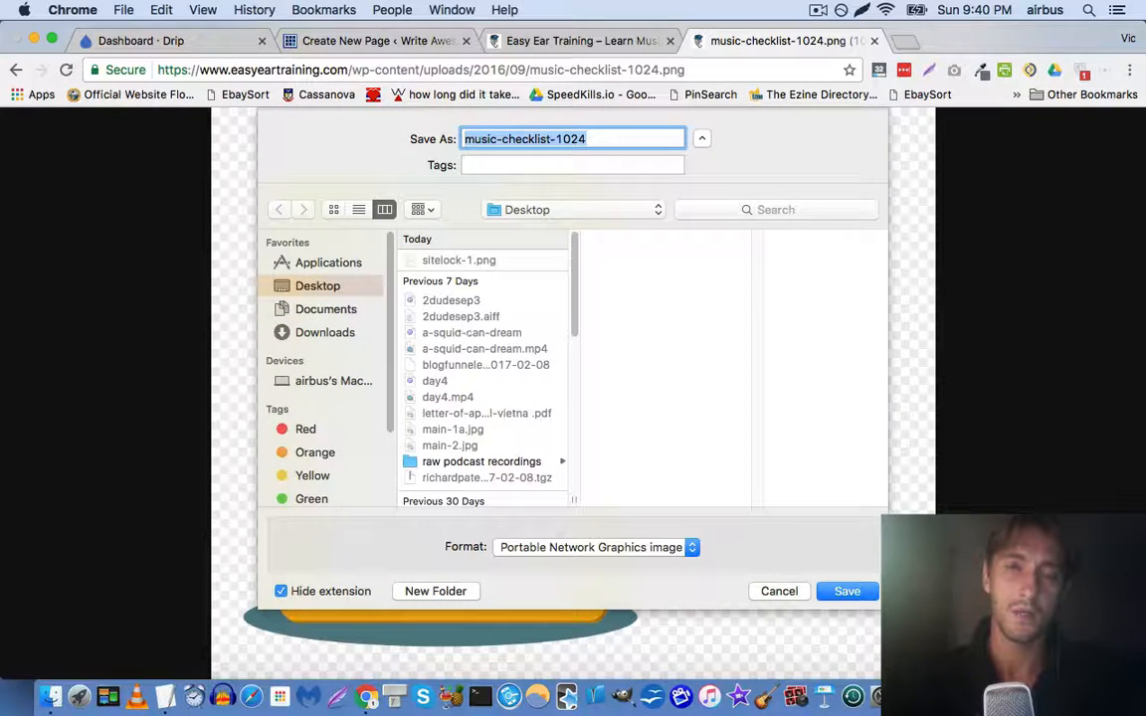
key(Return)
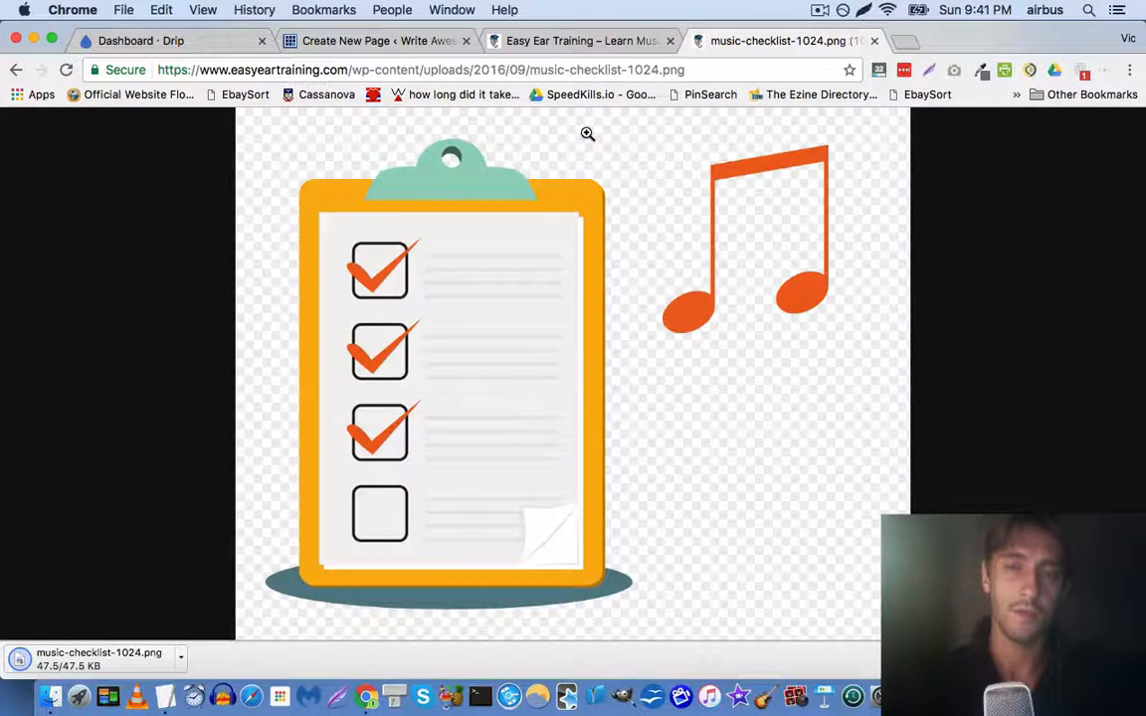
key(super+w)
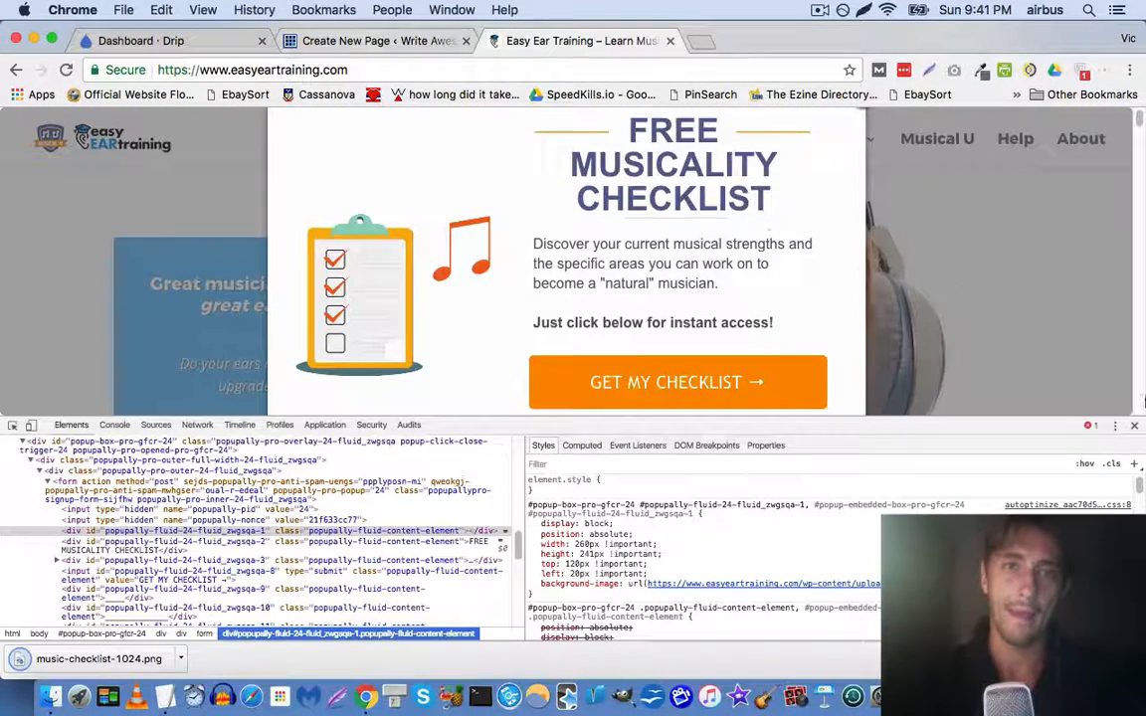
click(1134, 425)
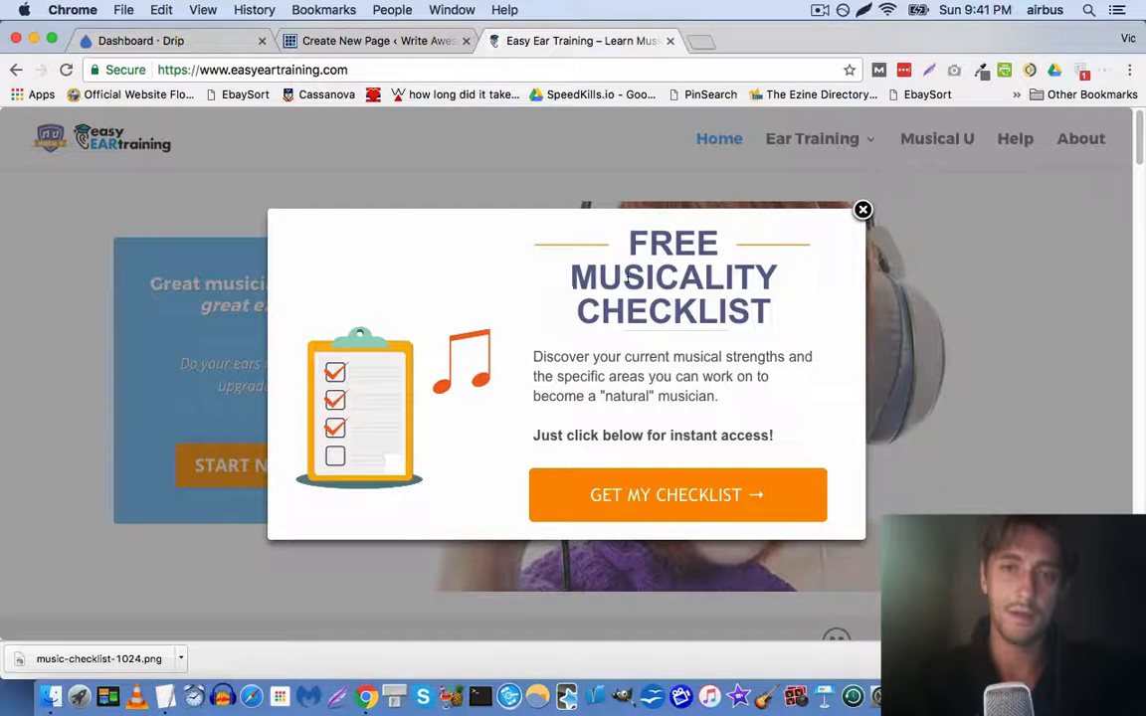
Back on the page being built, open the opt-in form's settings for editing
click(376, 41)
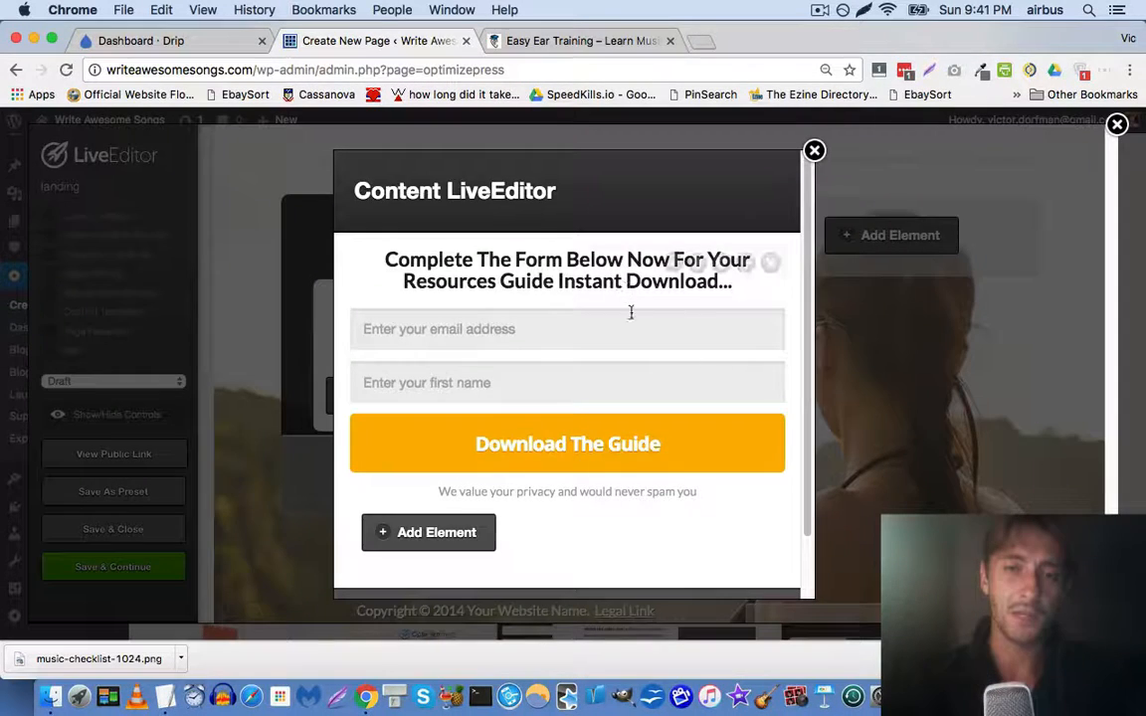
click(676, 264)
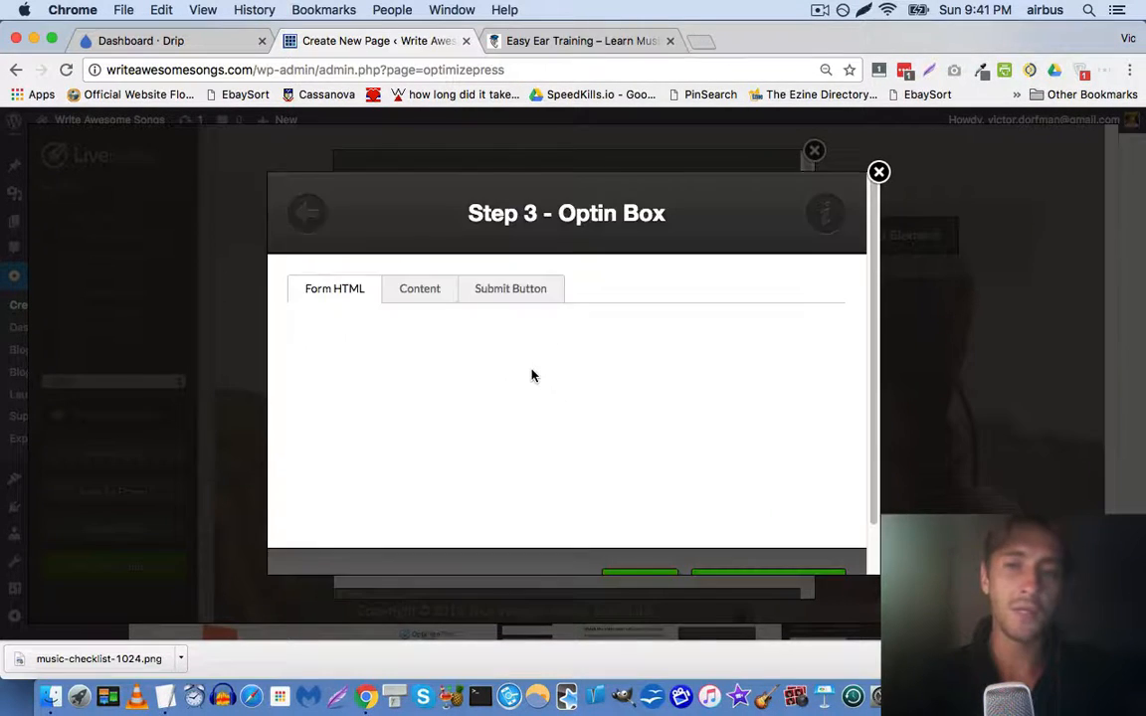
scroll(465, 242, down, 5)
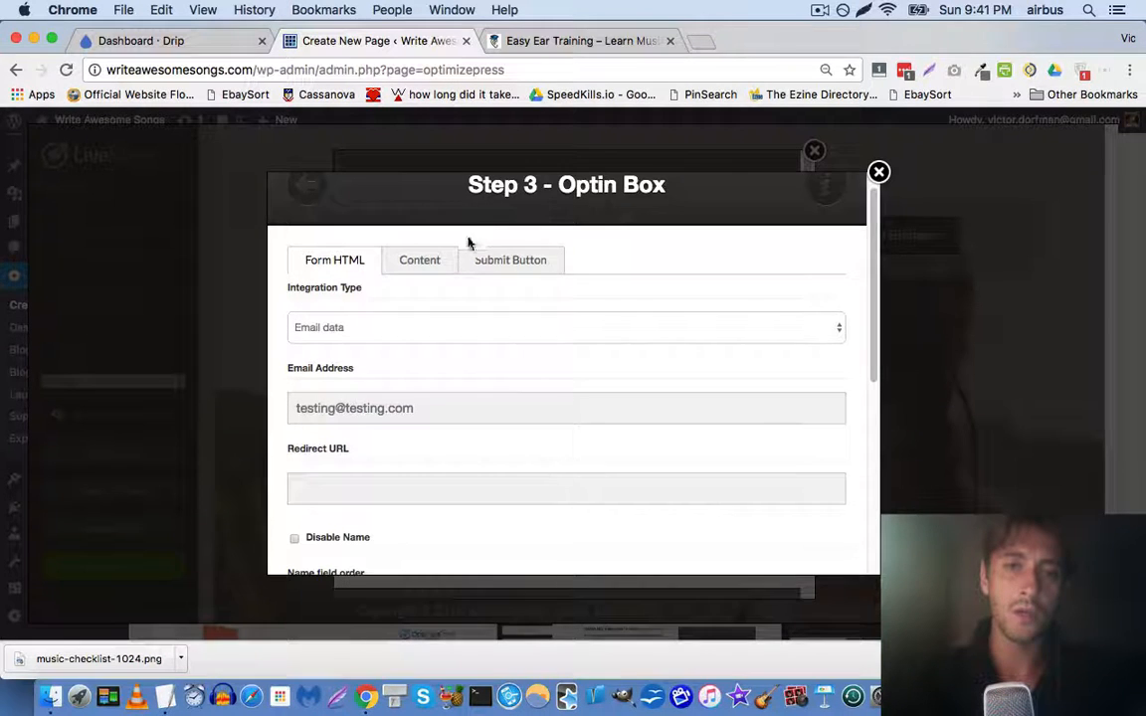
scroll(448, 266, down, 4)
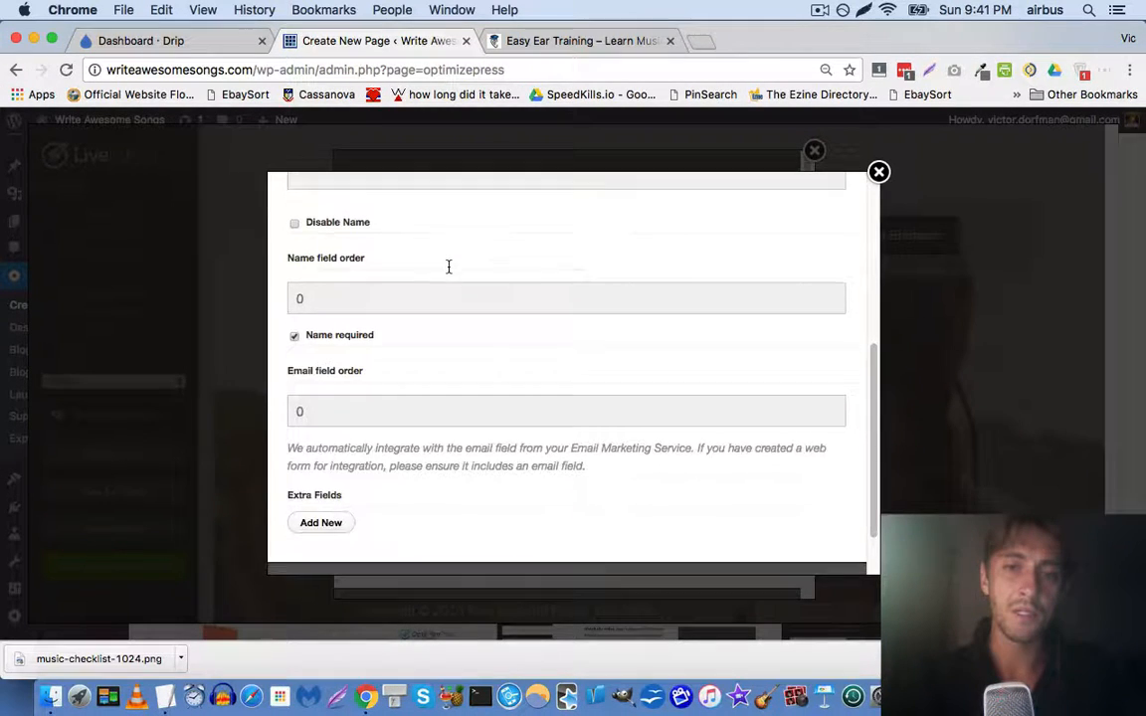
scroll(448, 265, up, 9)
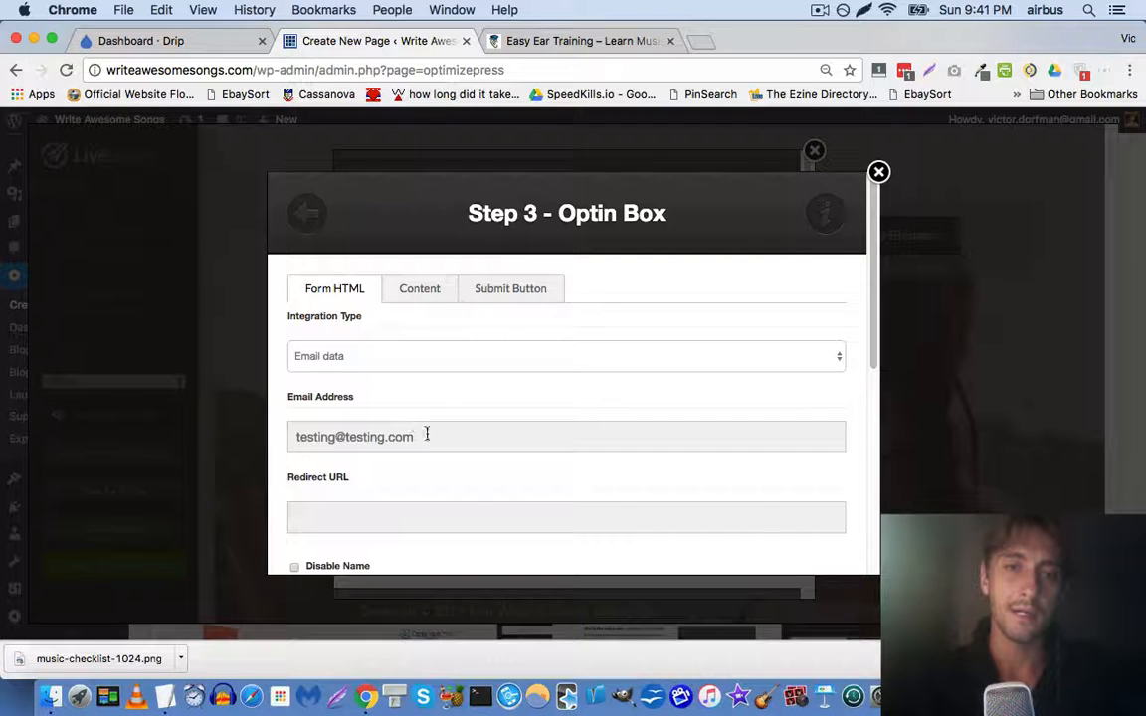
Change the opt-in box header to 'Free Songwriting Checklist'
triple_click(426, 434)
click(429, 295)
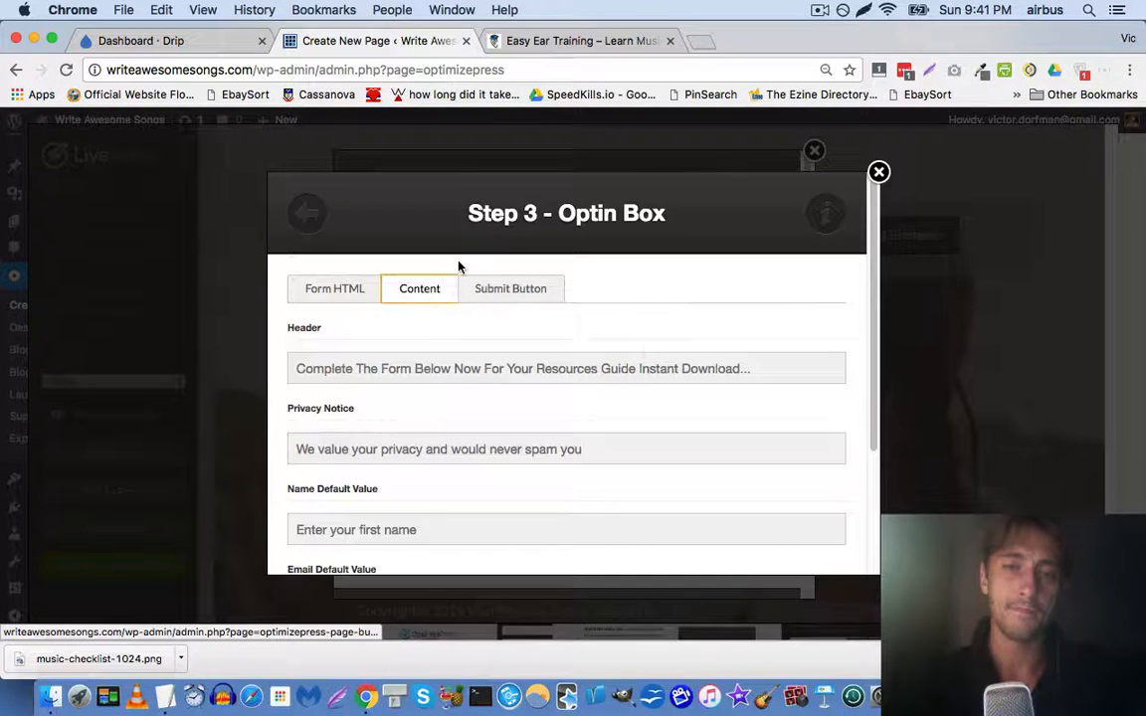
scroll(460, 265, down, 1)
triple_click(484, 304)
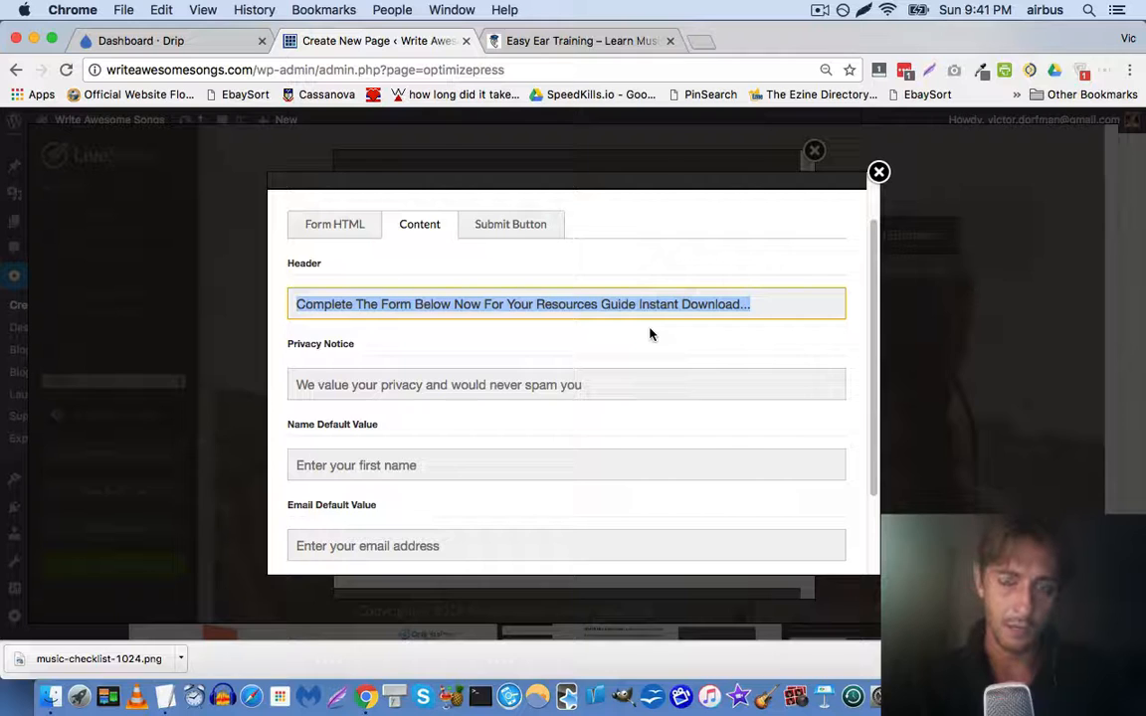
text(Get Your Free Songwriting Checkl)
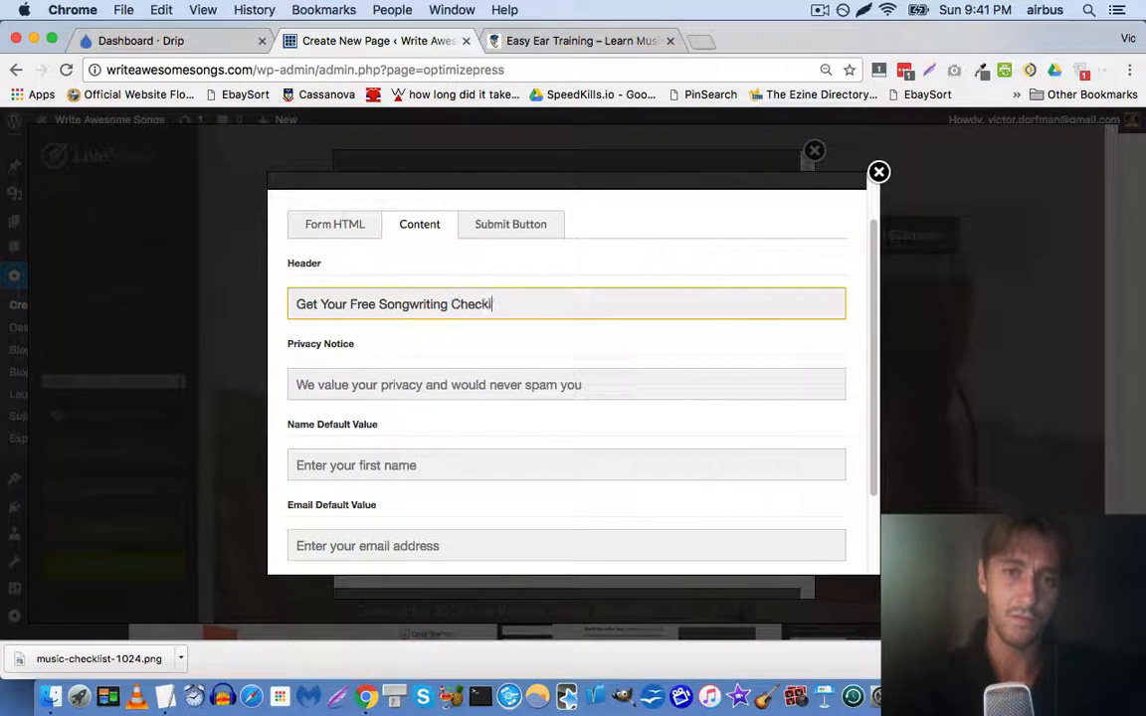
click(585, 39)
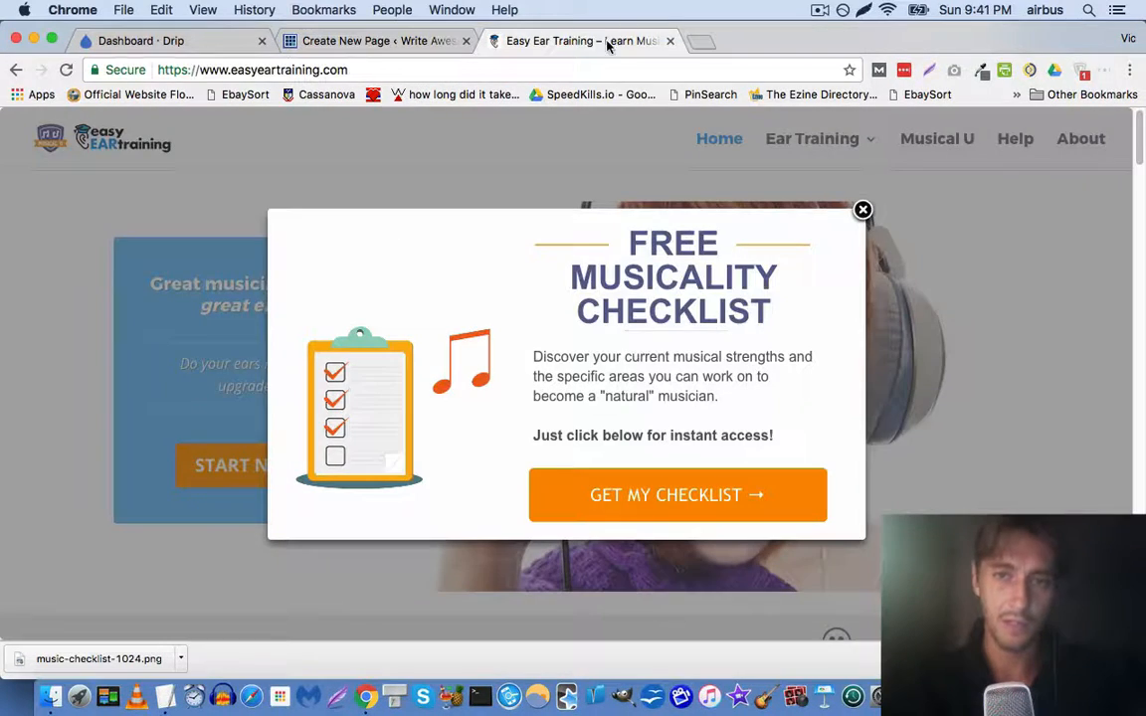
click(394, 42)
key(super+a)
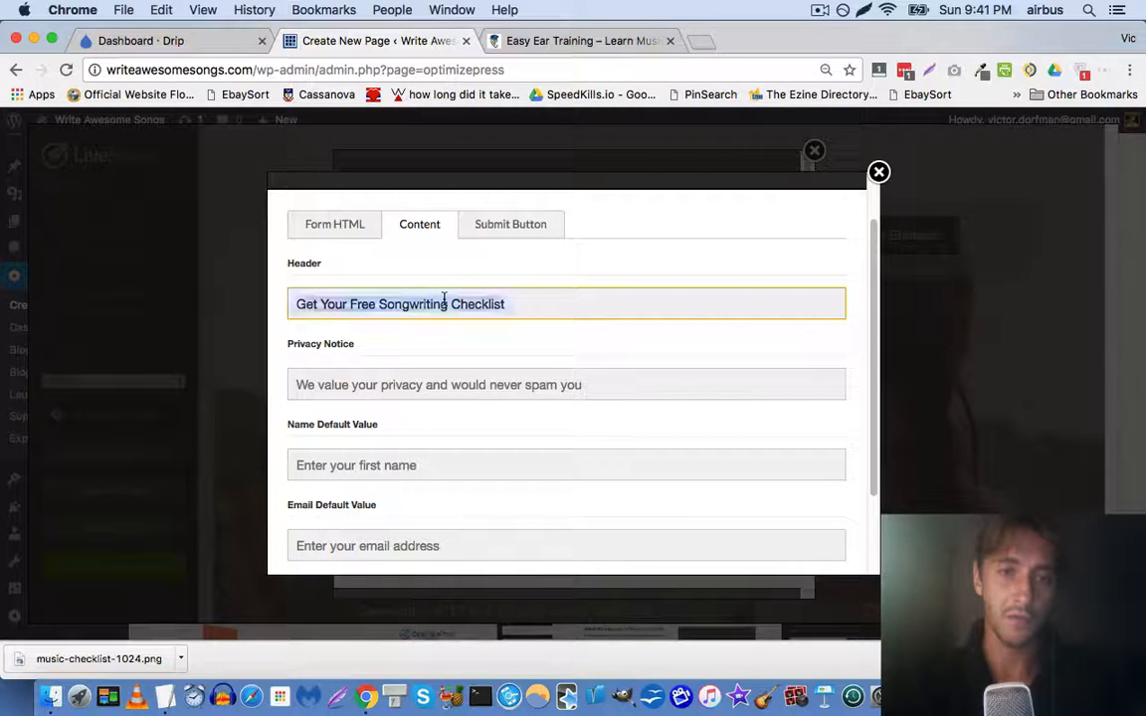
text(Fre)
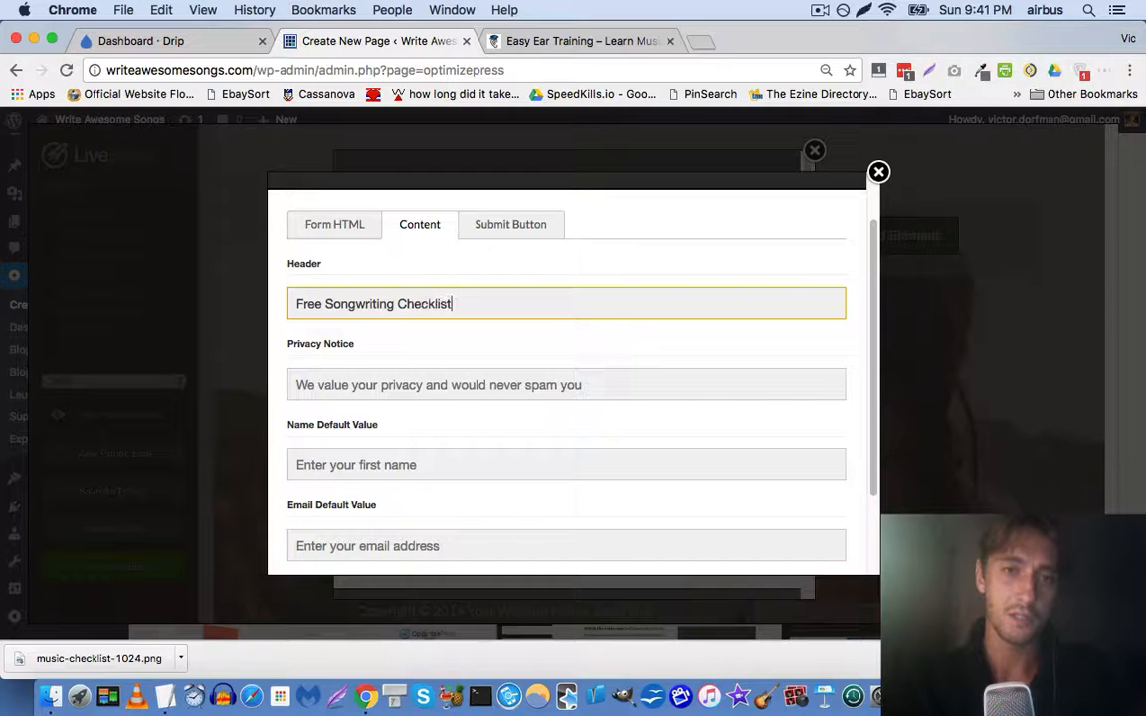
Clear all text from the opt-in box's Privacy Notice
click(557, 41)
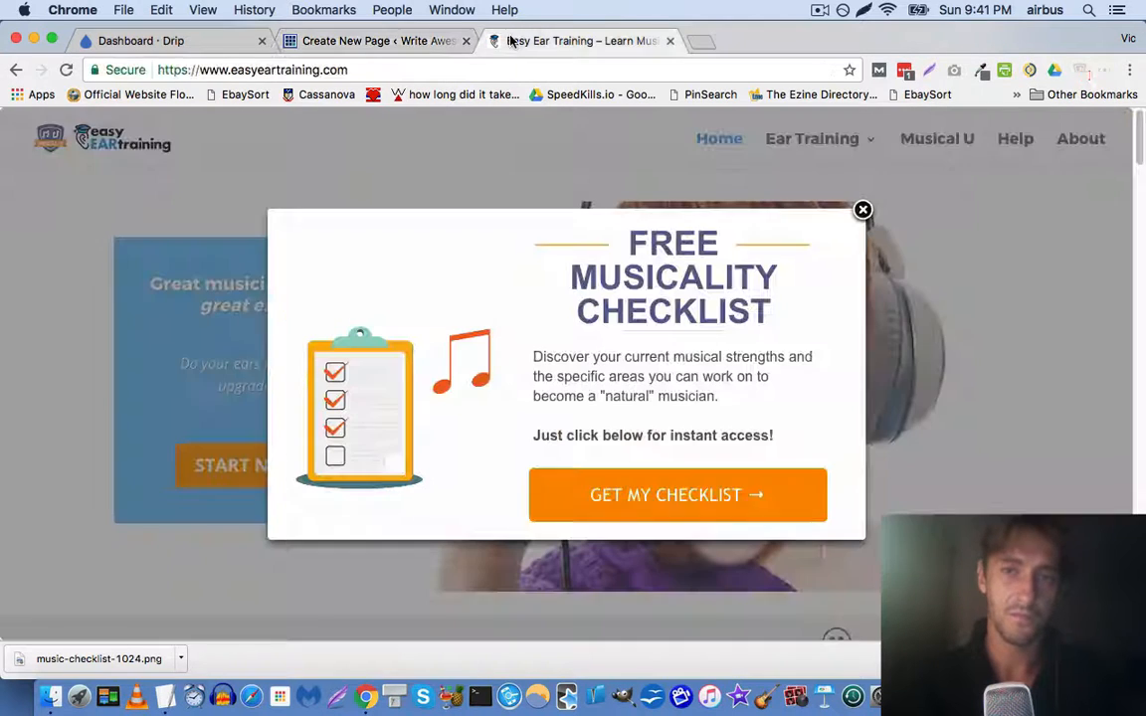
triple_click(629, 391)
click(376, 41)
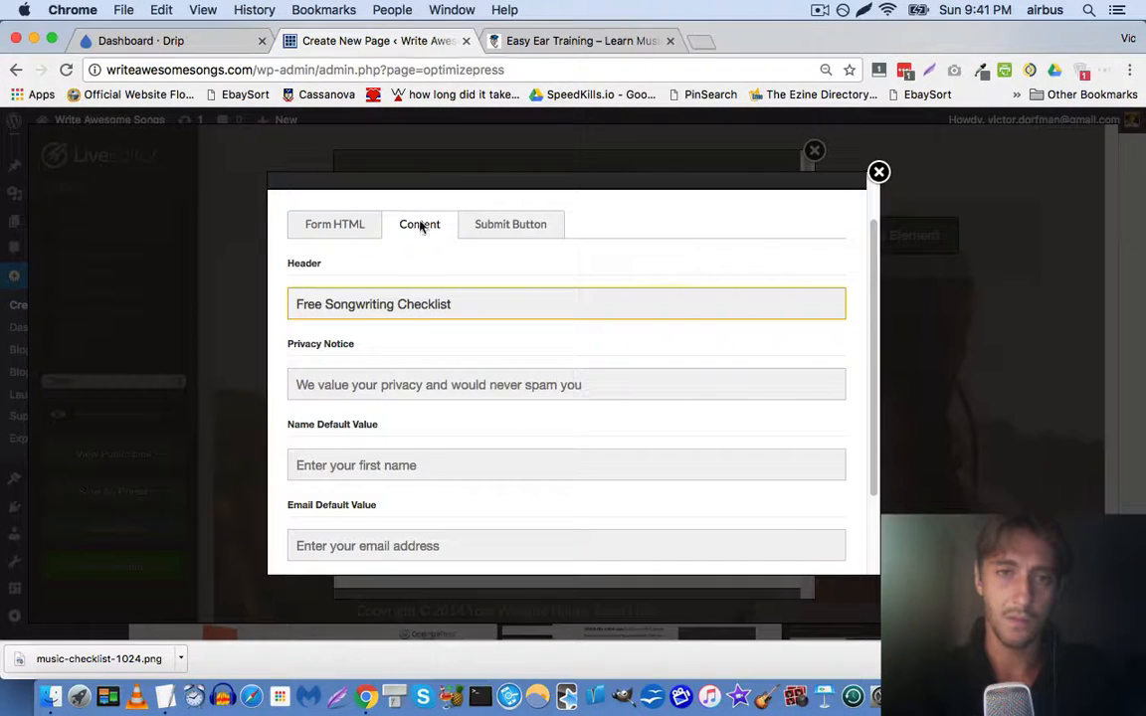
triple_click(429, 385)
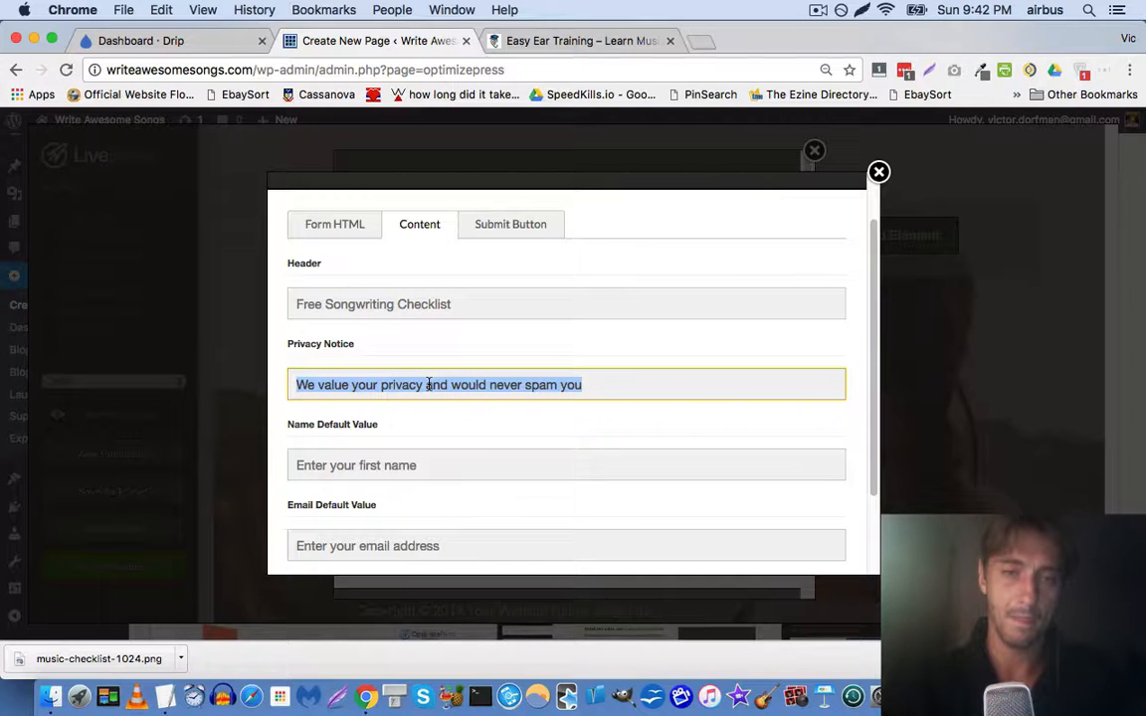
key(Left)
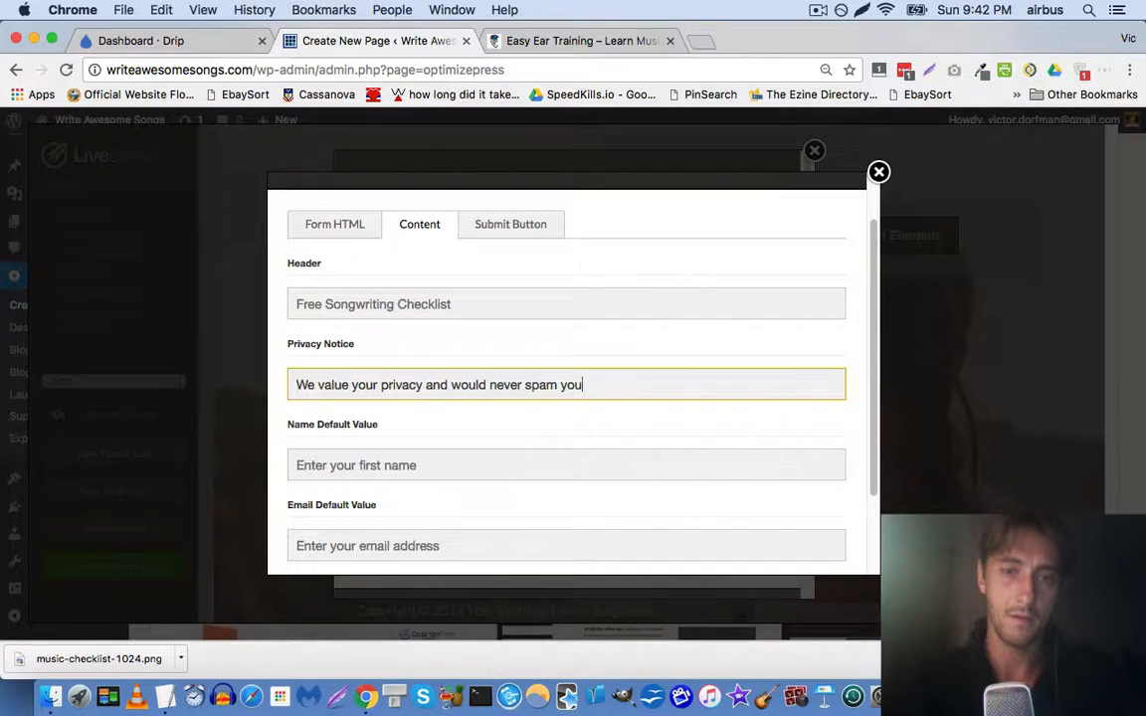
key(super+a)
key(BackSpace)
Review the submit button and integration settings, then insert the opt-in box into the page
scroll(405, 377, down, 2)
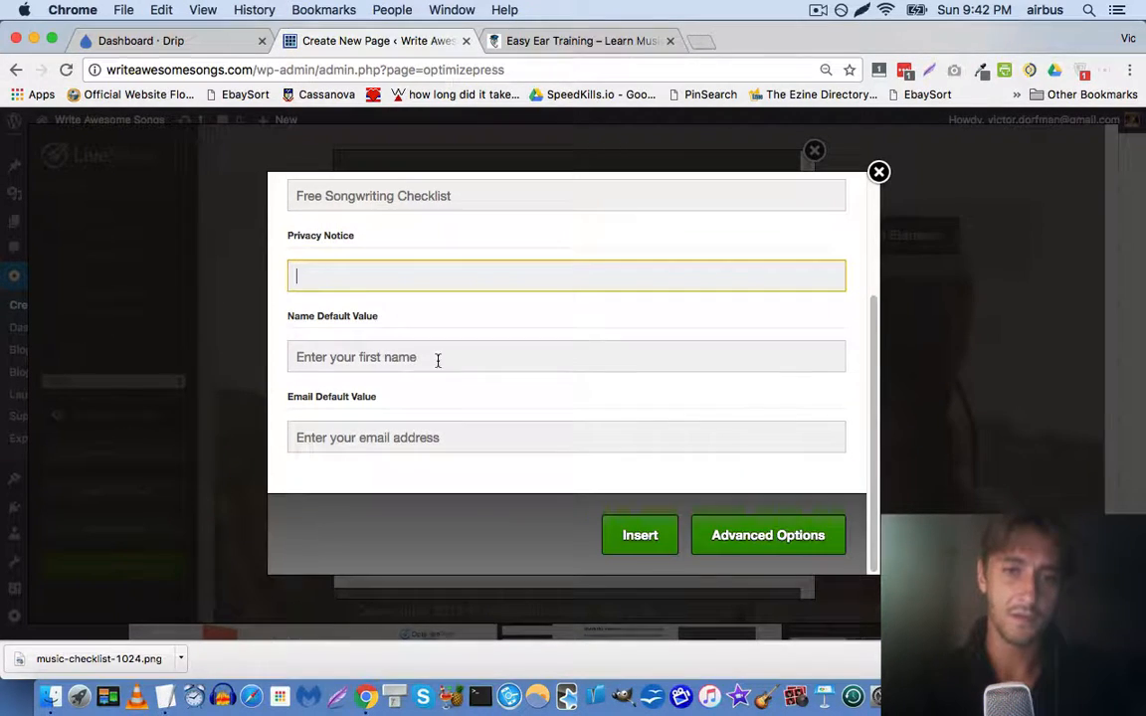
scroll(438, 360, up, 3)
click(502, 297)
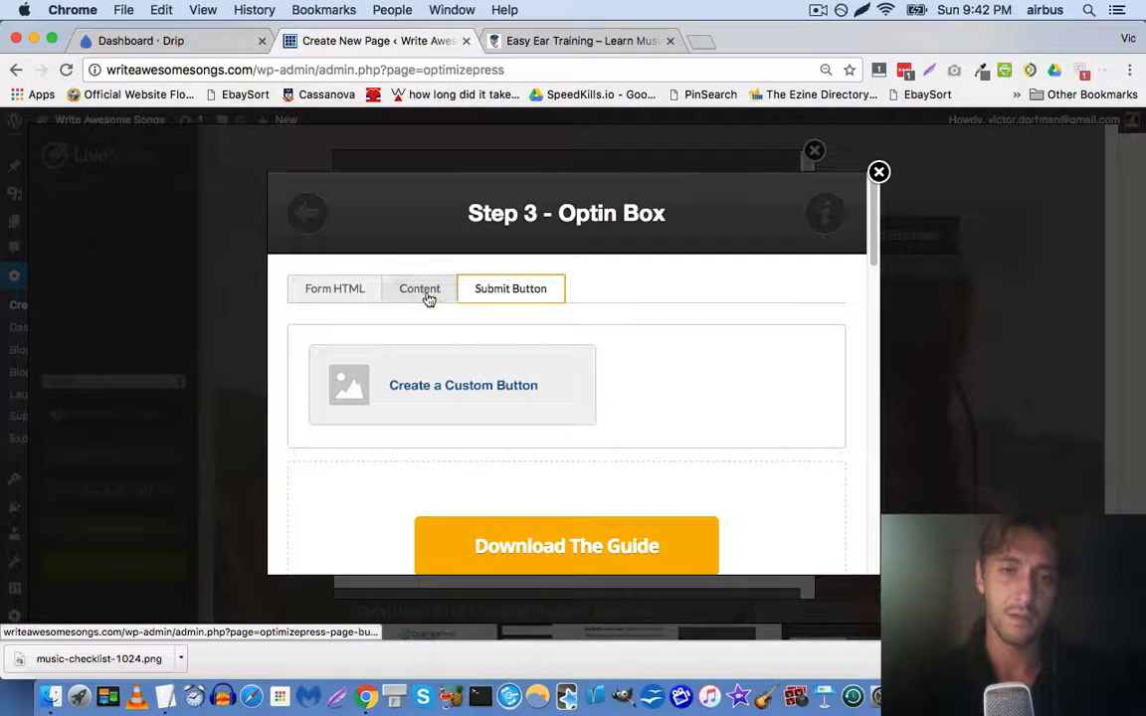
click(427, 294)
click(499, 293)
scroll(480, 256, down, 3)
scroll(412, 254, up, 2)
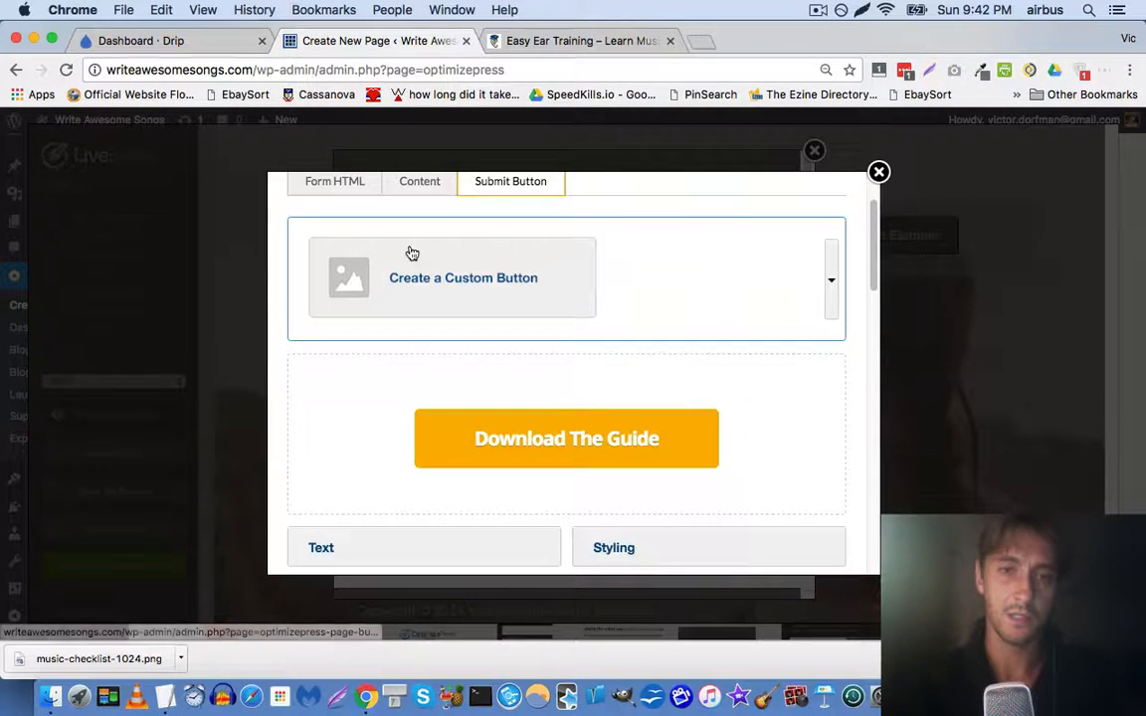
scroll(398, 253, up, 2)
click(353, 290)
scroll(412, 288, down, 1)
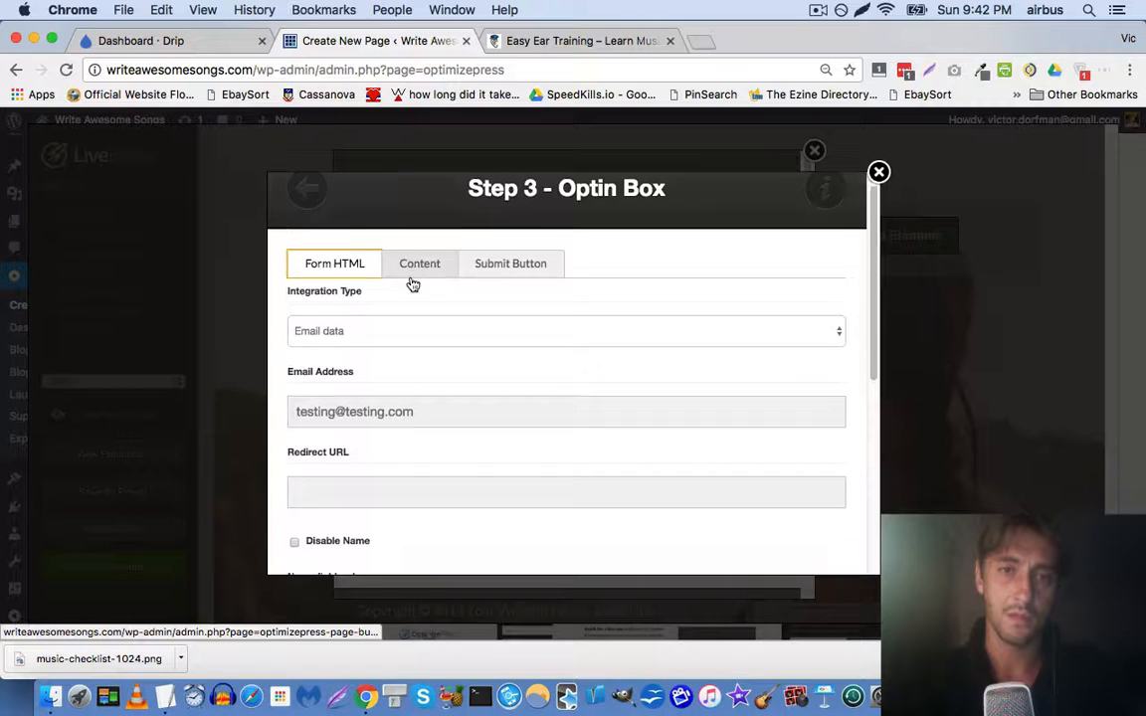
scroll(413, 285, down, 5)
click(638, 535)
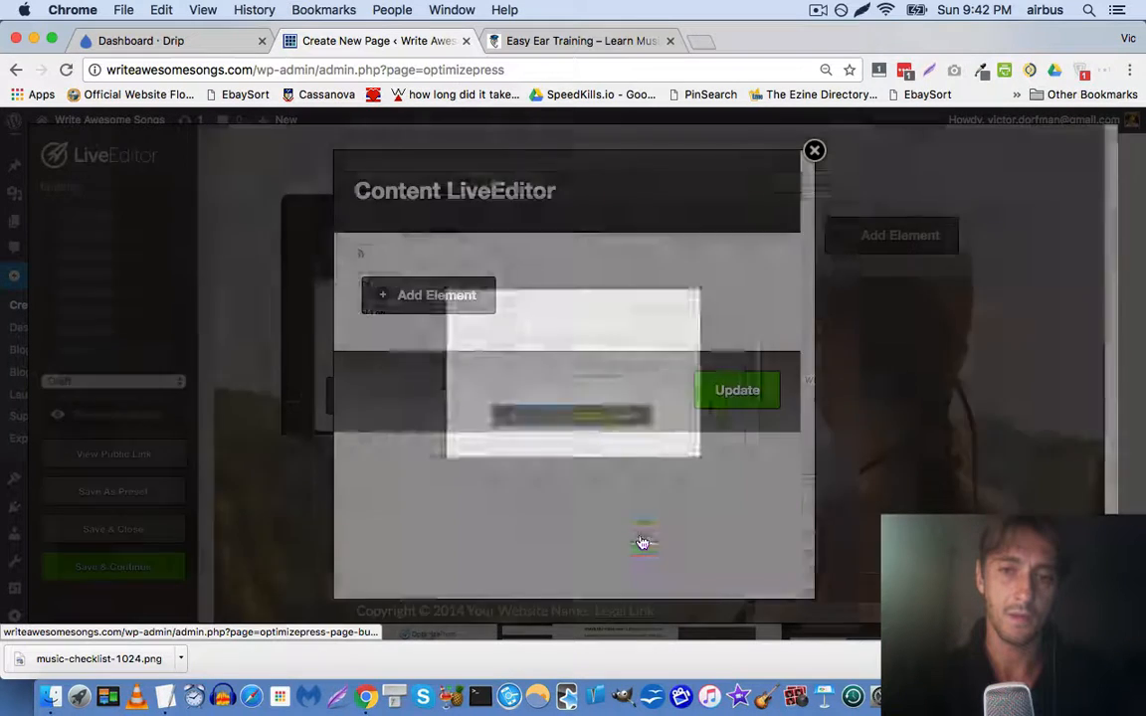
click(559, 41)
click(396, 43)
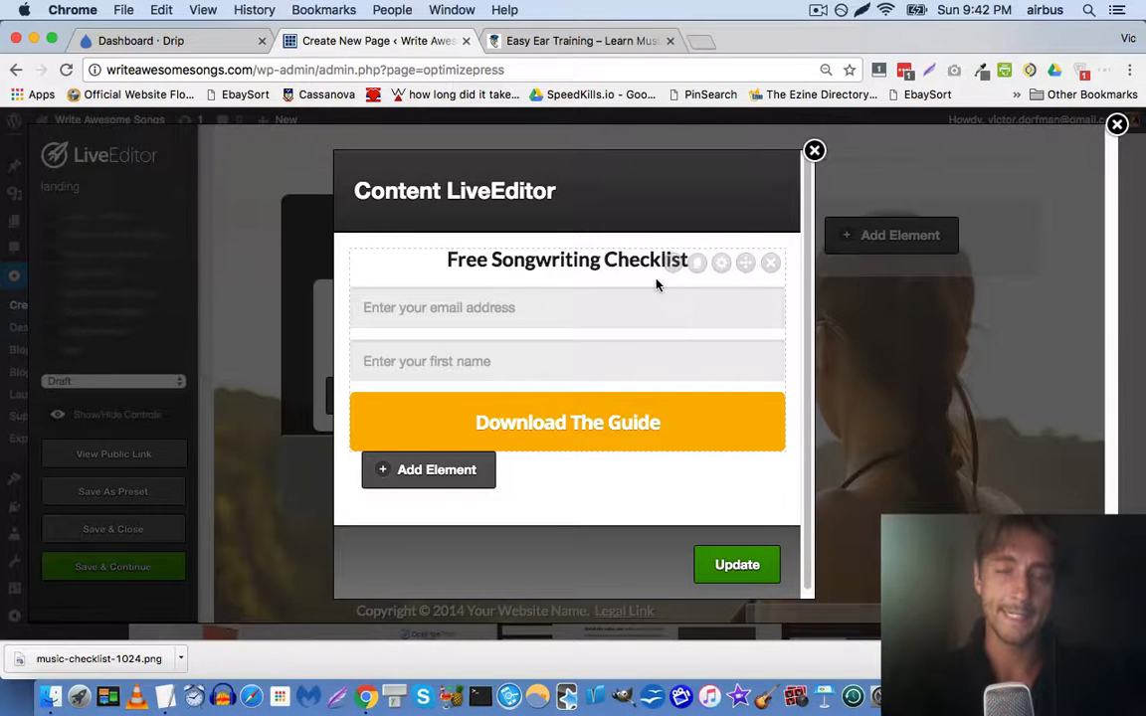
click(557, 41)
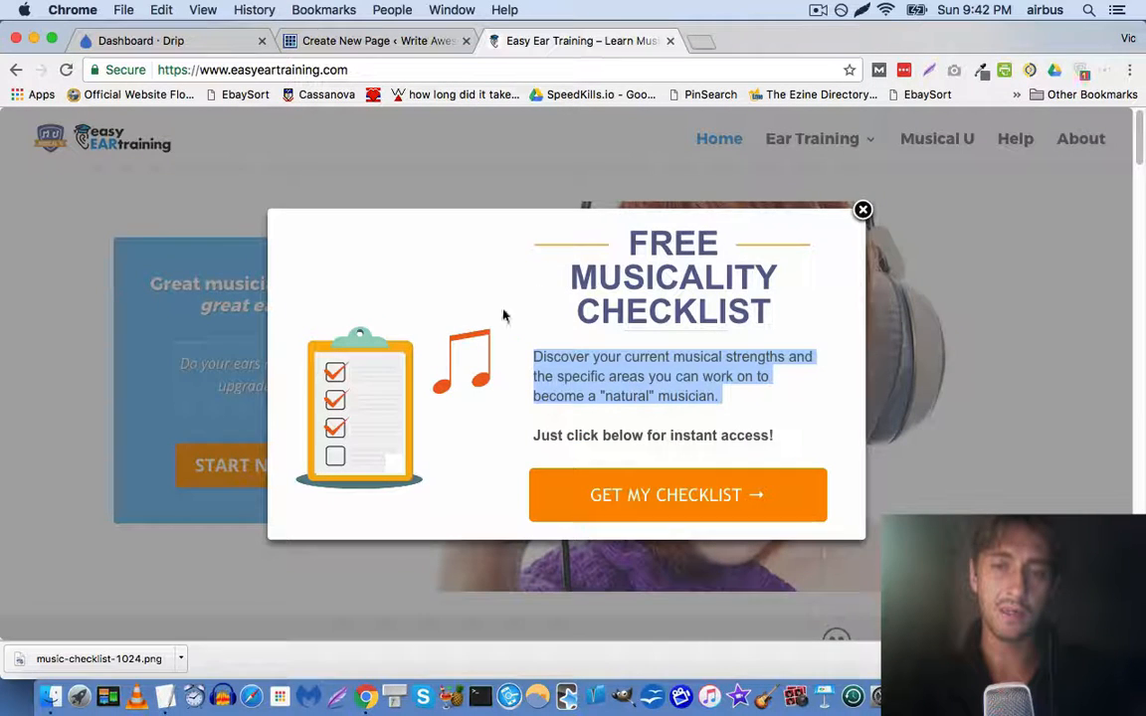
click(368, 37)
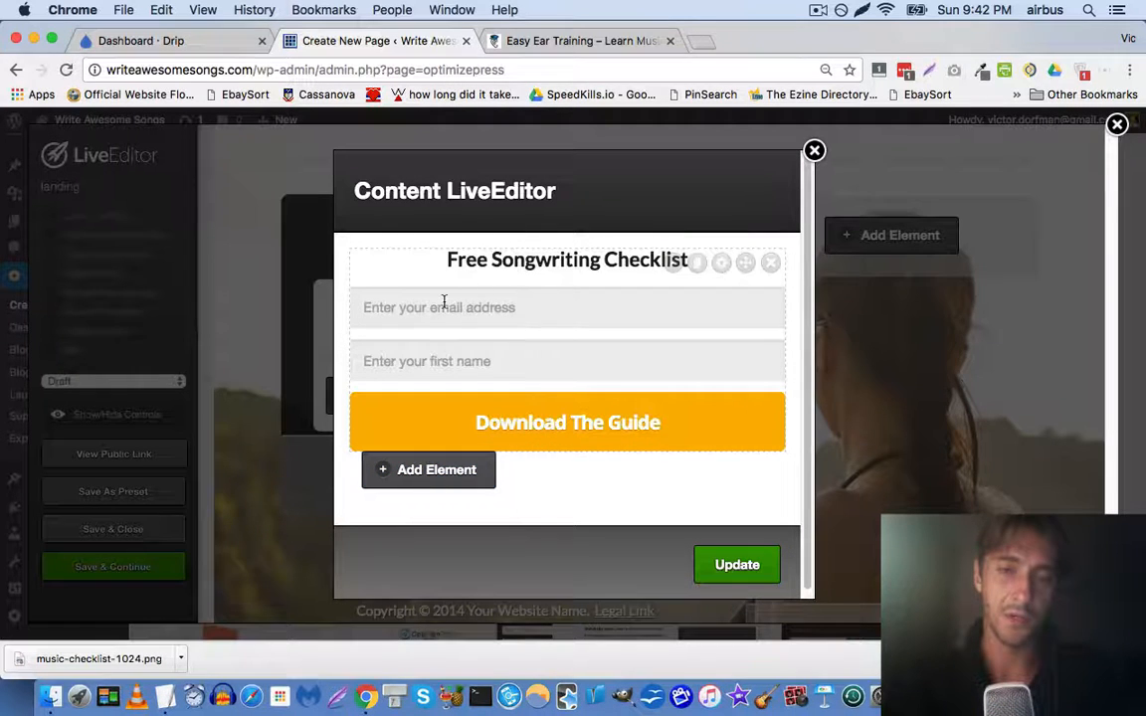
click(500, 37)
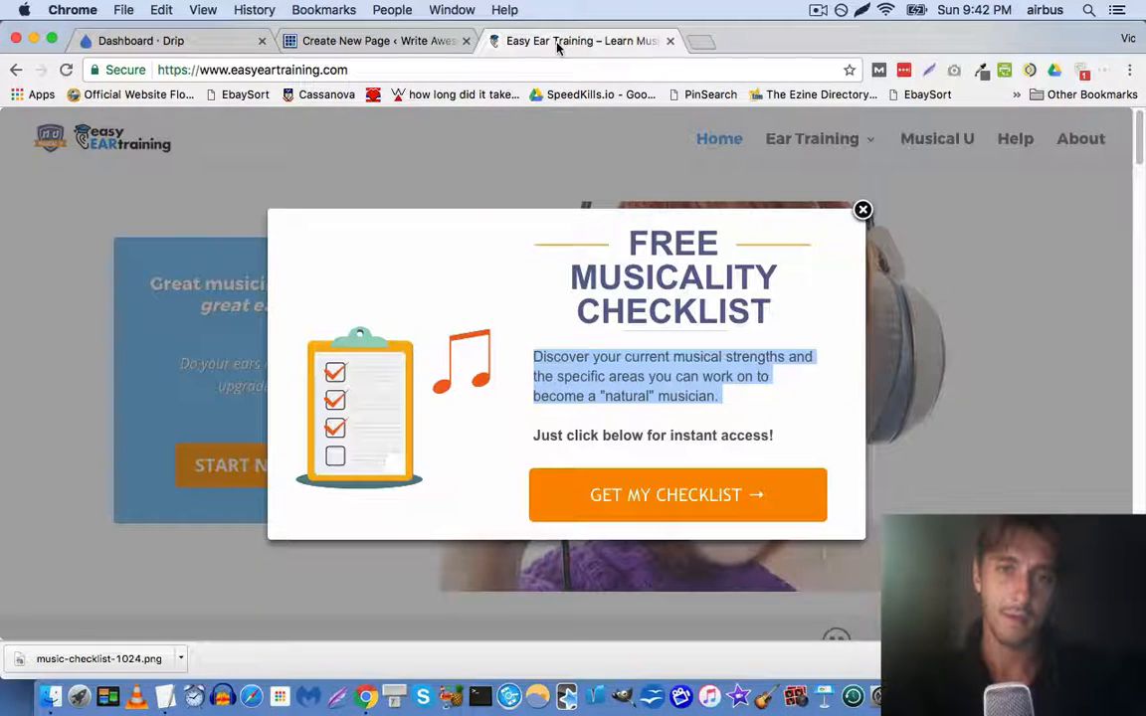
click(452, 40)
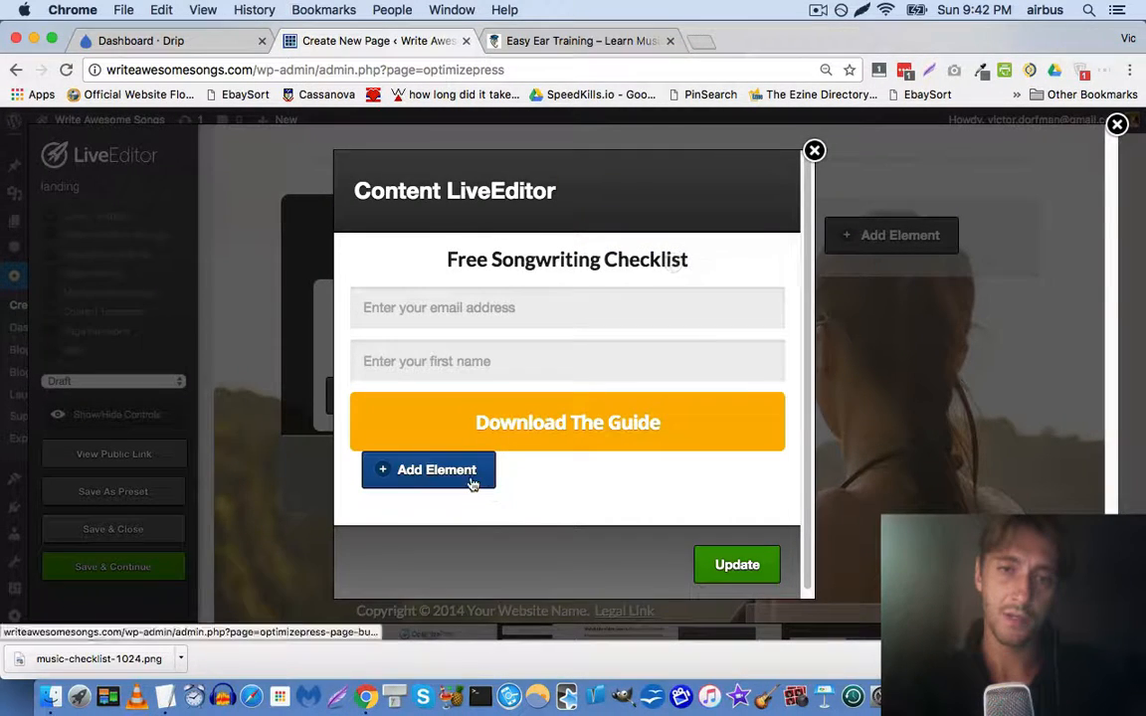
Add an Images element found by searching 'image', and pick a style for it
click(423, 470)
text(image)
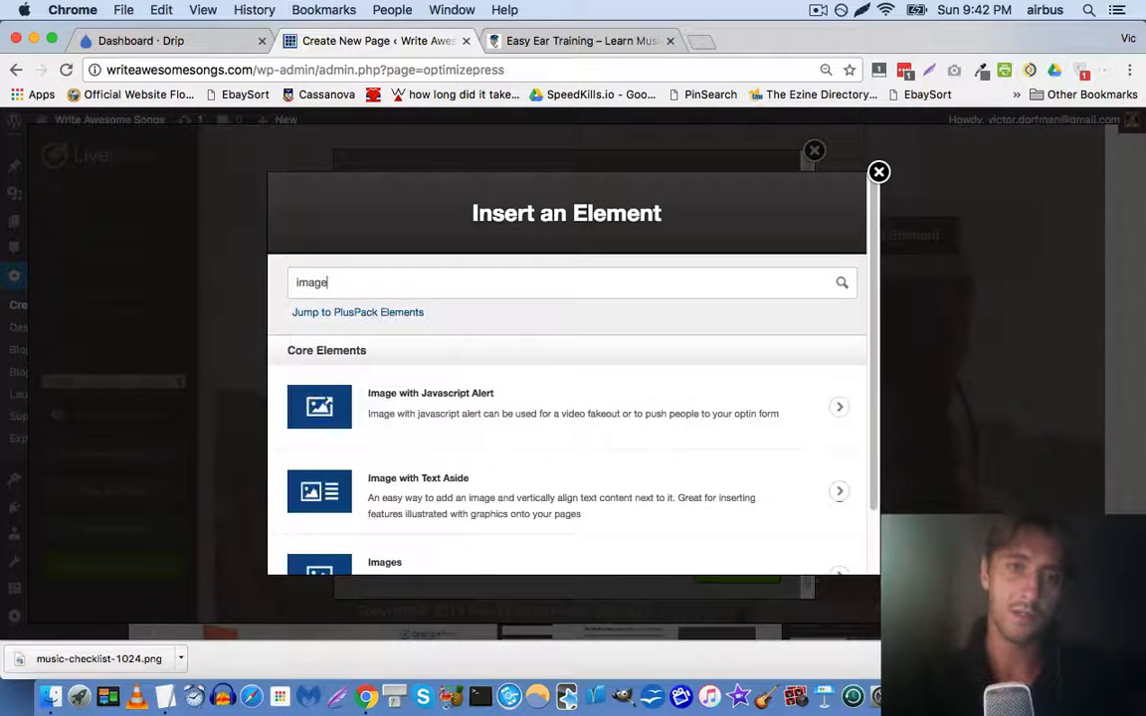
click(483, 565)
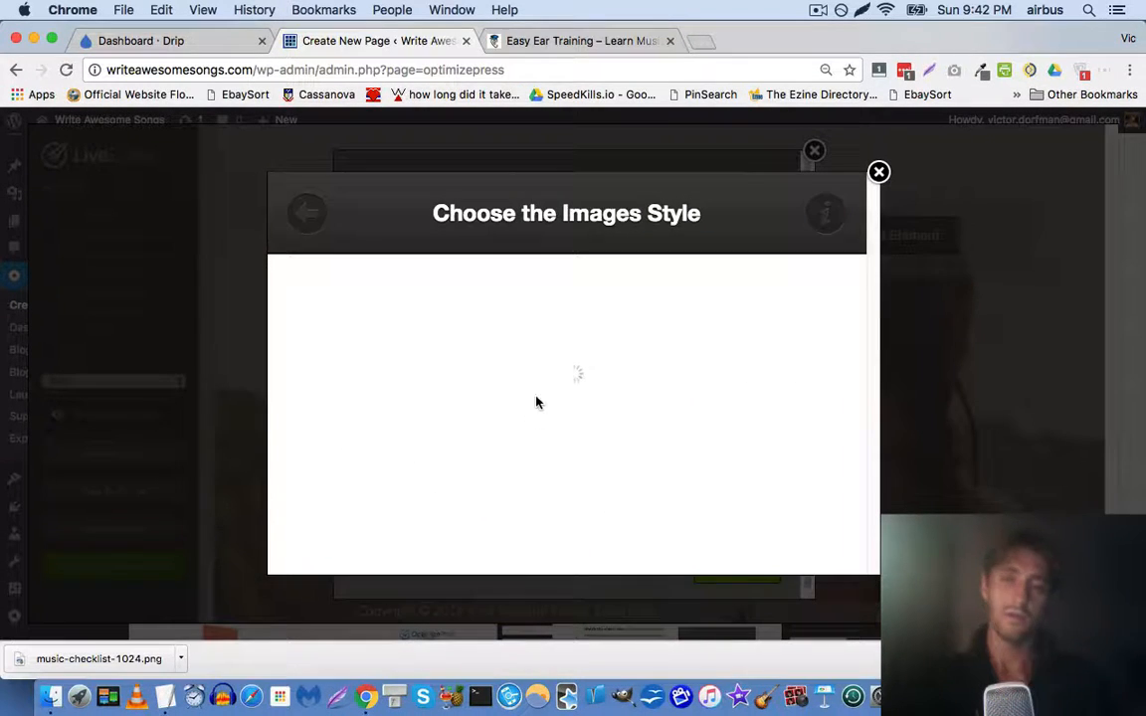
click(537, 359)
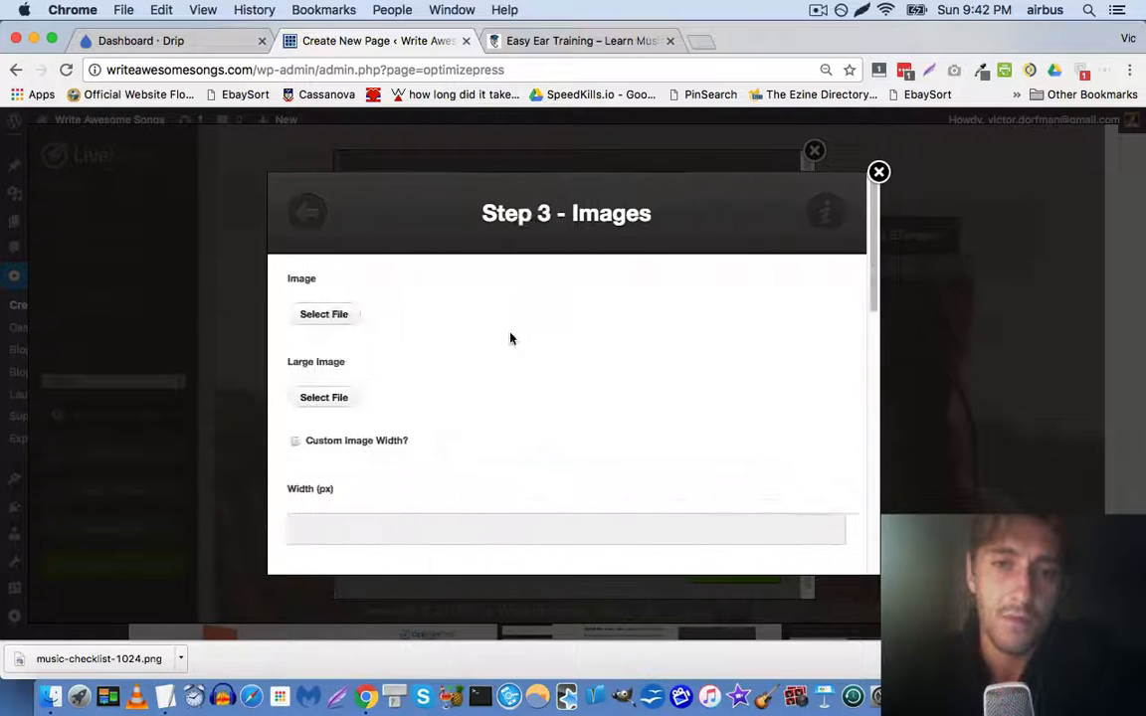
Upload music-checklist-1024.png from the Desktop and insert it as the element's image
click(343, 314)
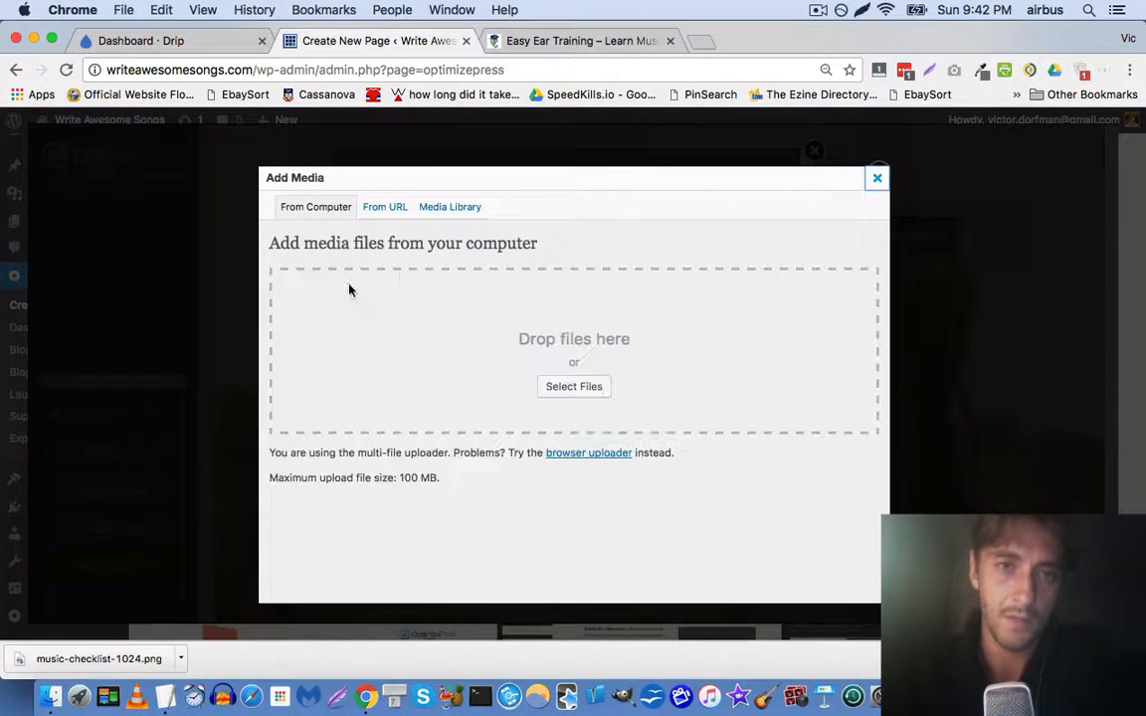
click(600, 389)
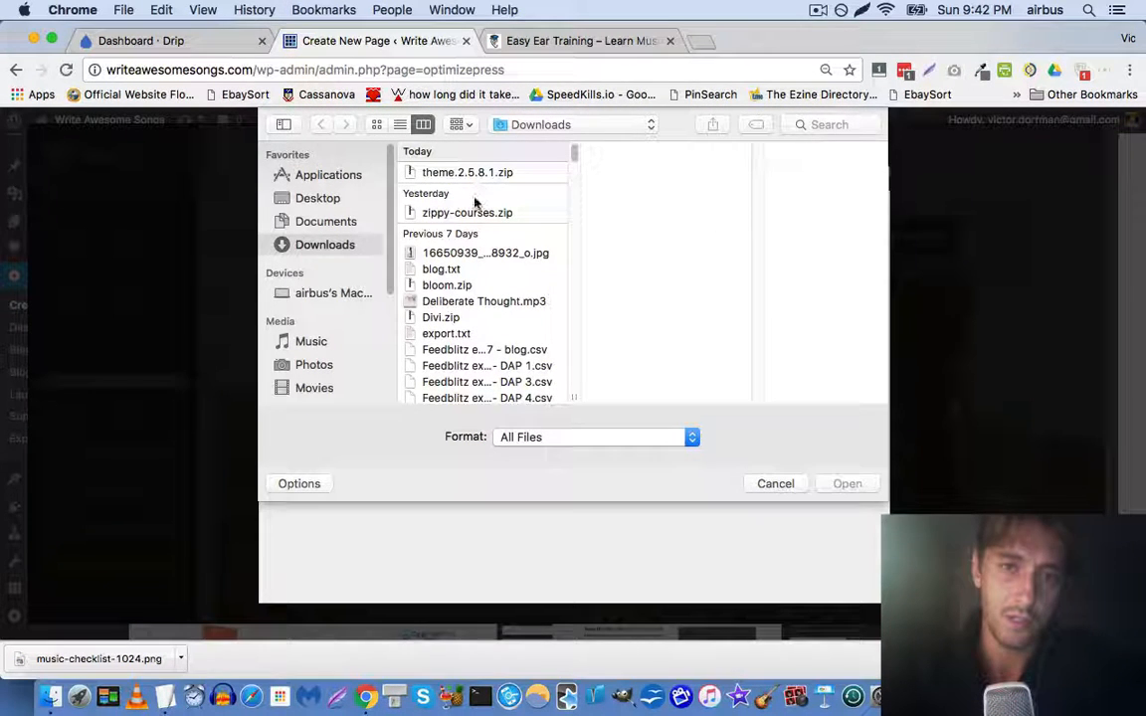
scroll(477, 206, down, 5)
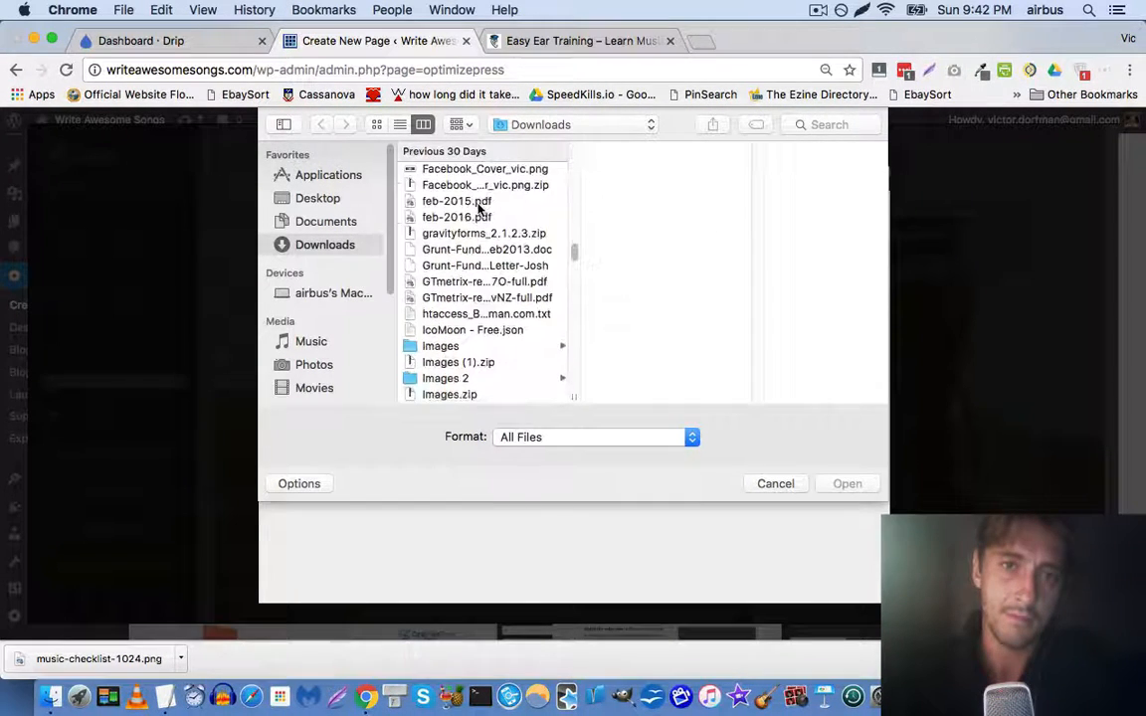
scroll(479, 207, down, 10)
scroll(486, 215, up, 15)
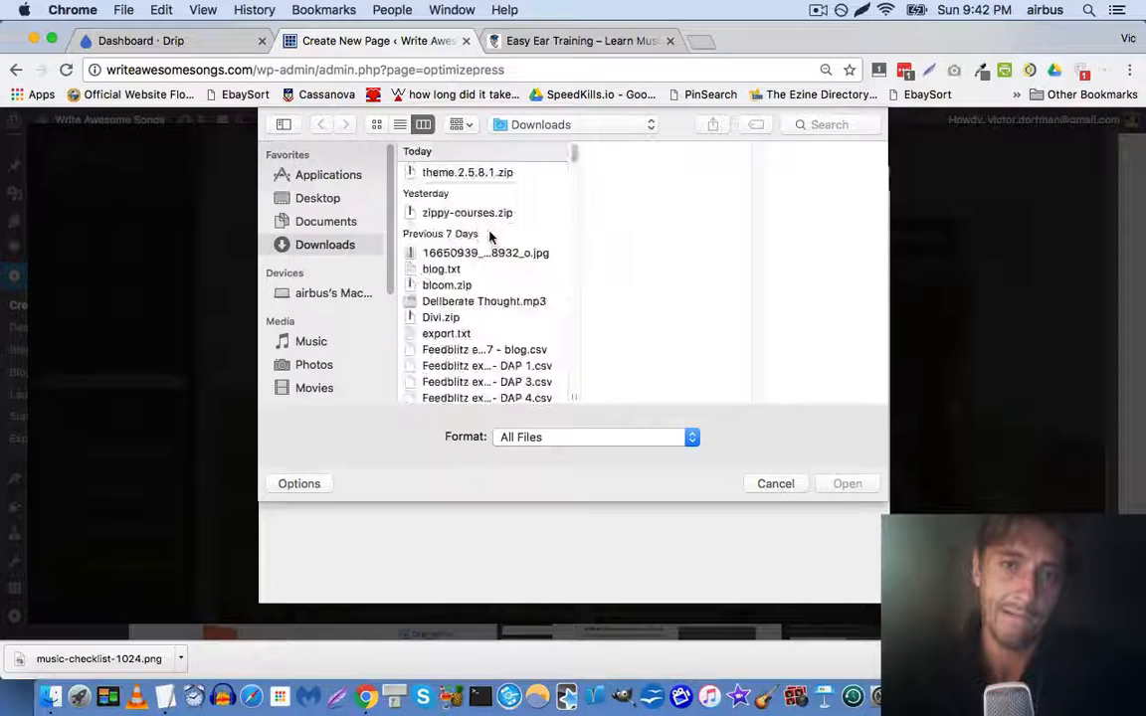
click(329, 199)
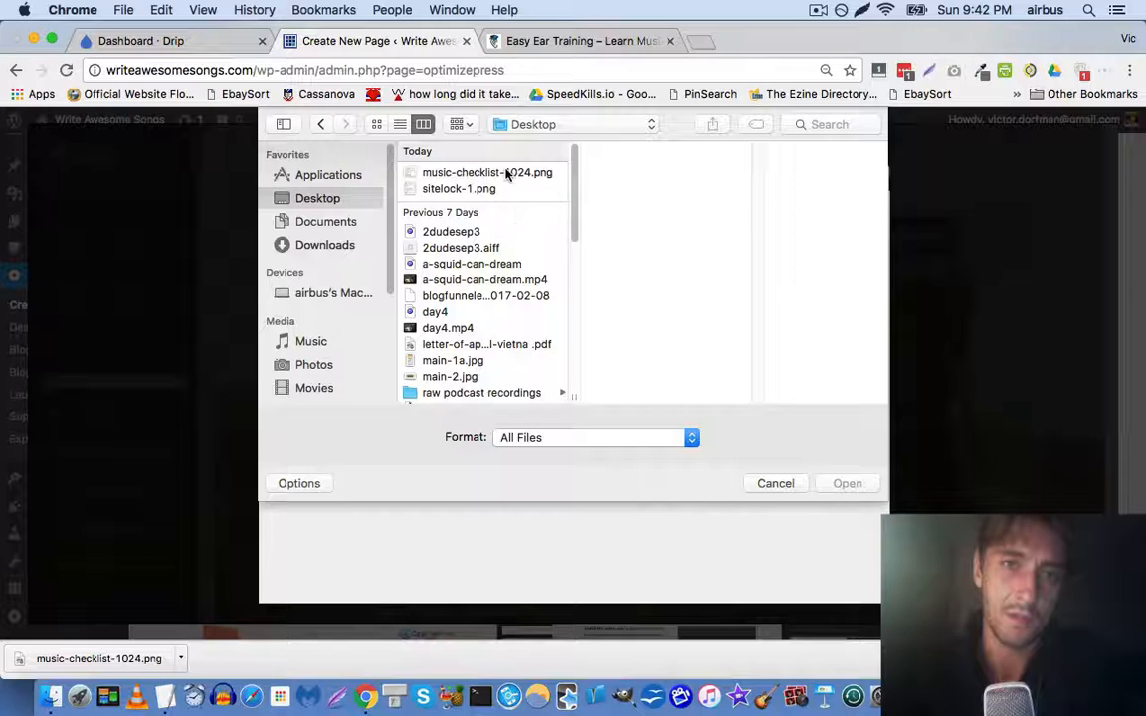
click(507, 173)
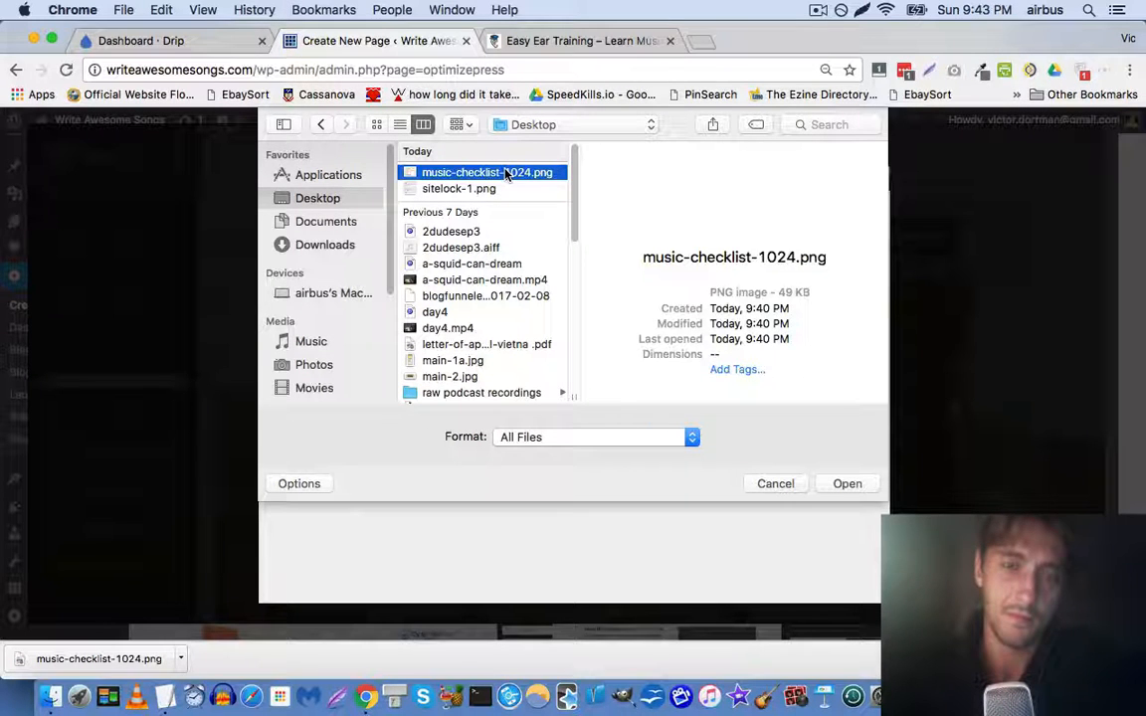
double_click(508, 173)
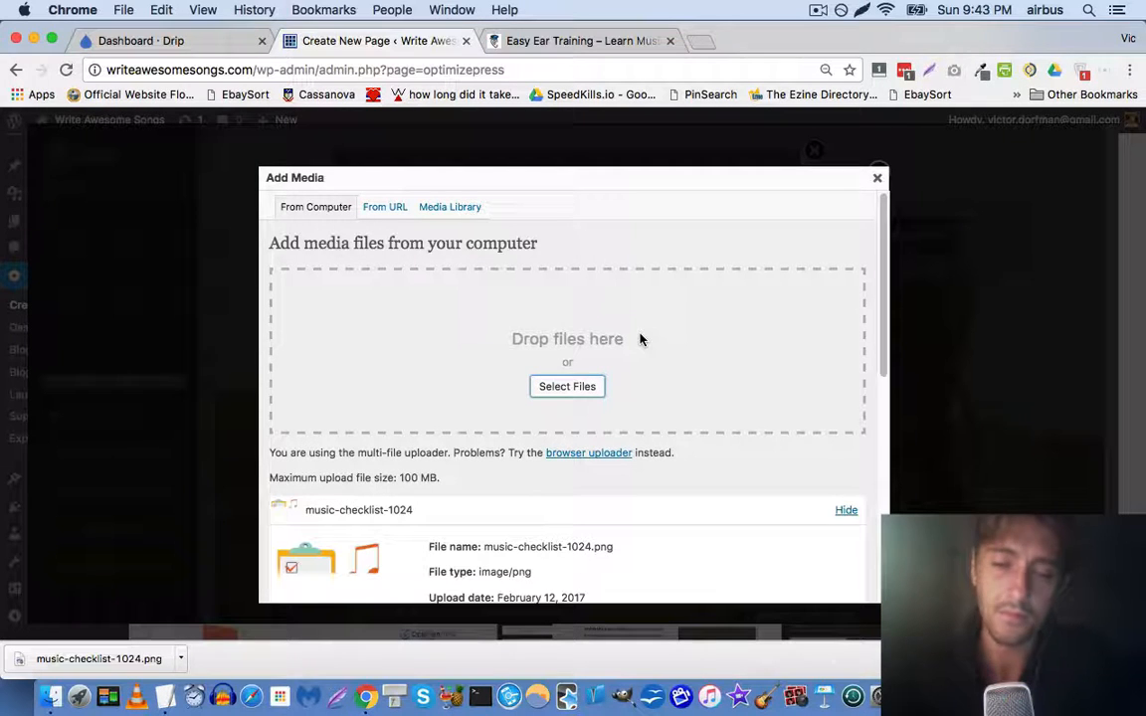
scroll(666, 408, down, 5)
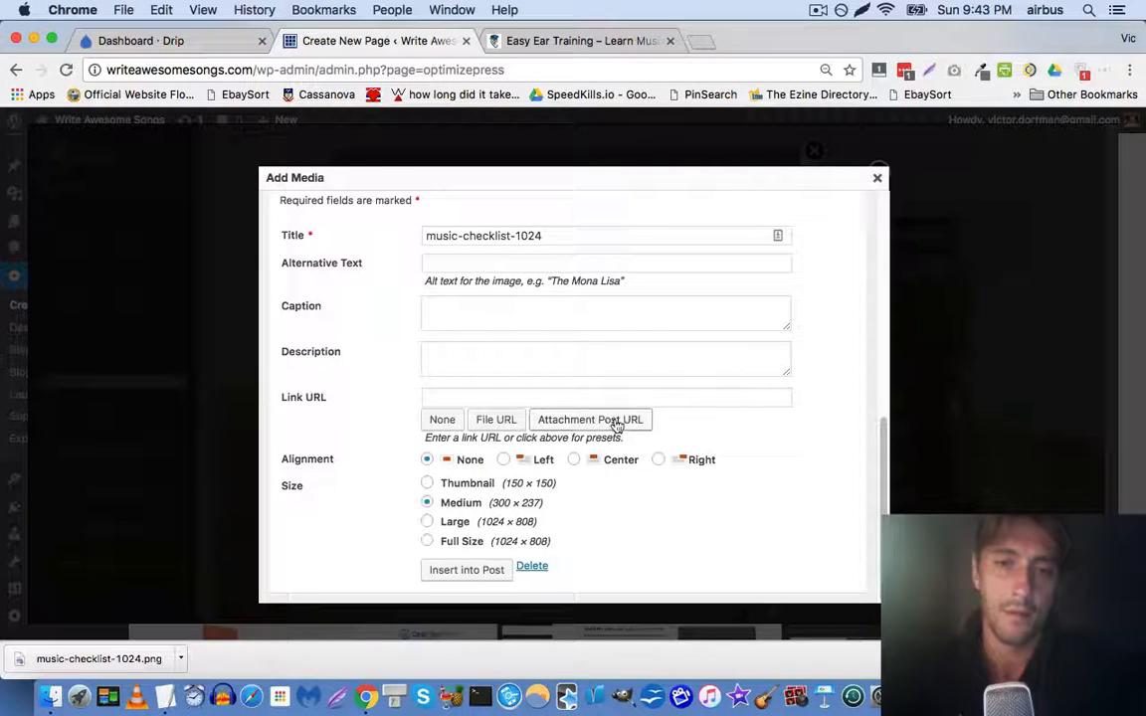
click(482, 572)
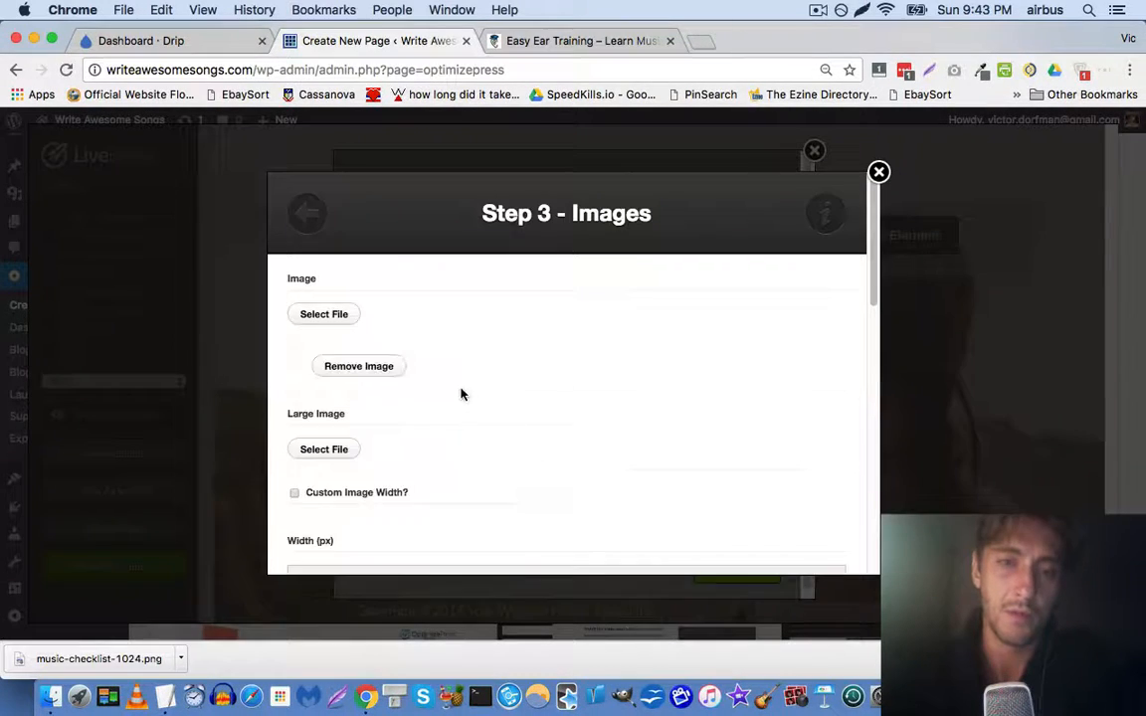
Insert the checklist image element into the opt-in content
scroll(522, 403, down, 10)
click(806, 535)
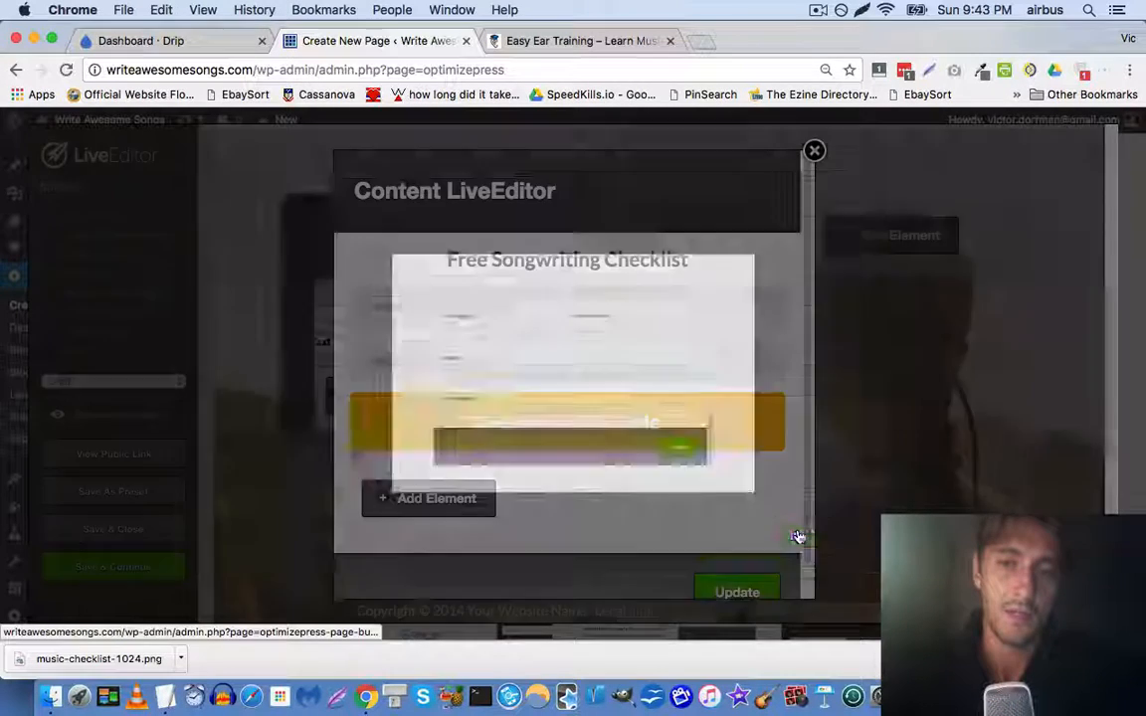
scroll(575, 348, down, 8)
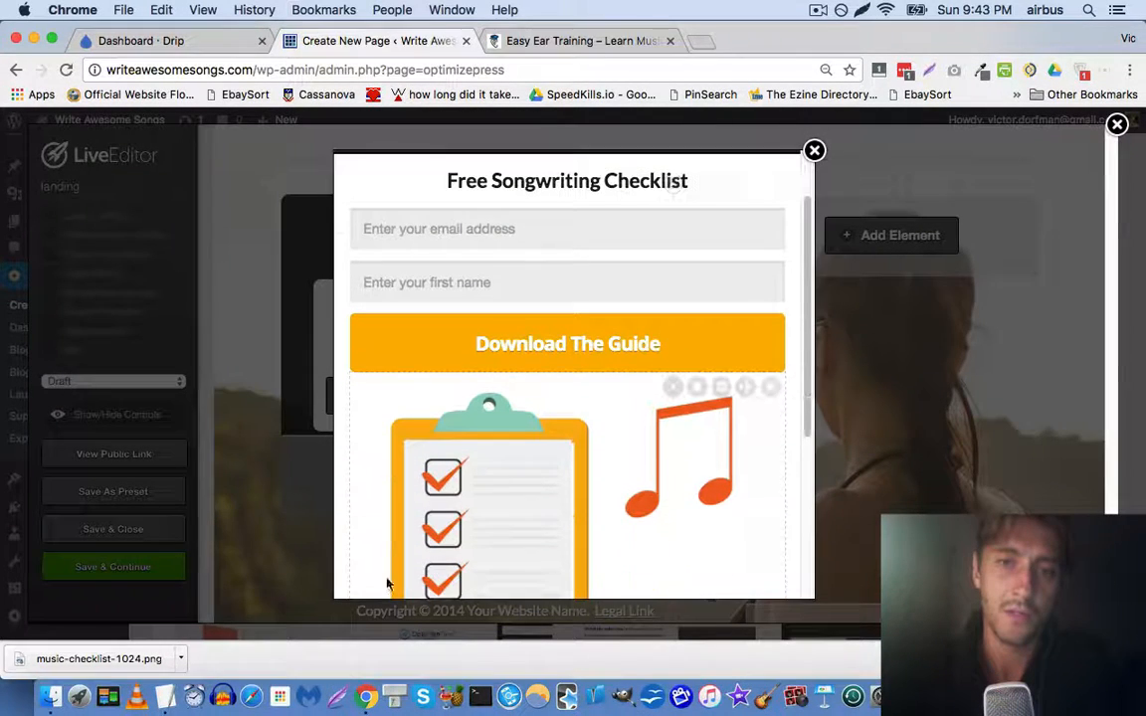
scroll(483, 404, up, 8)
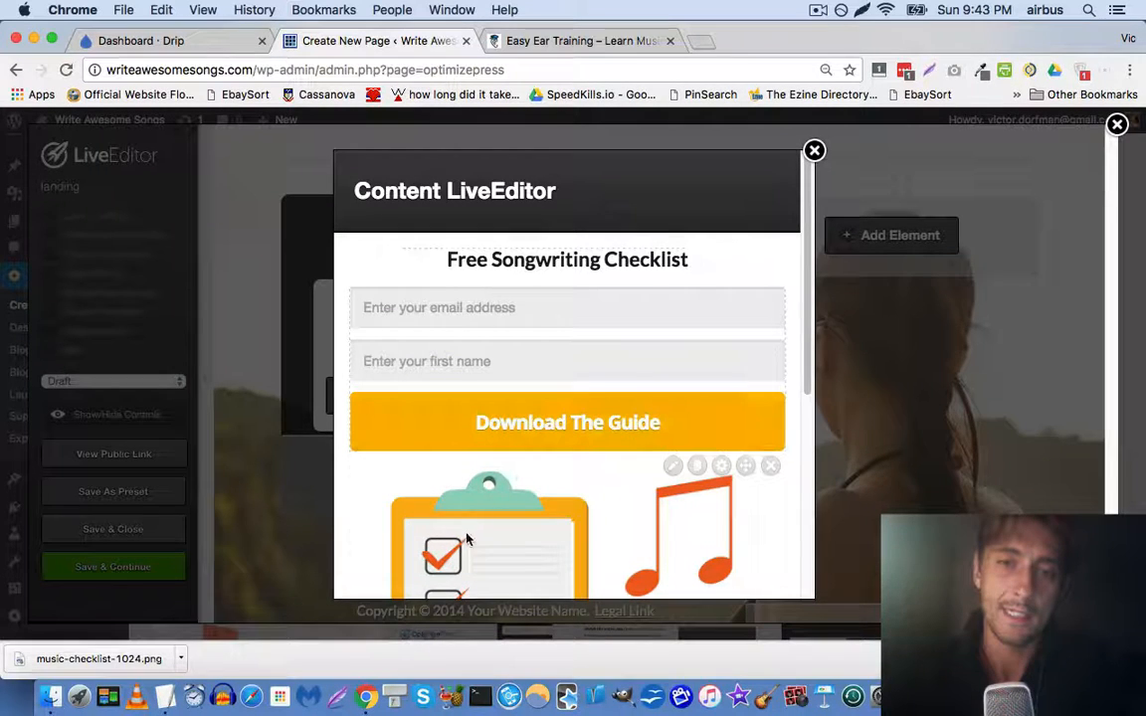
scroll(647, 428, down, 5)
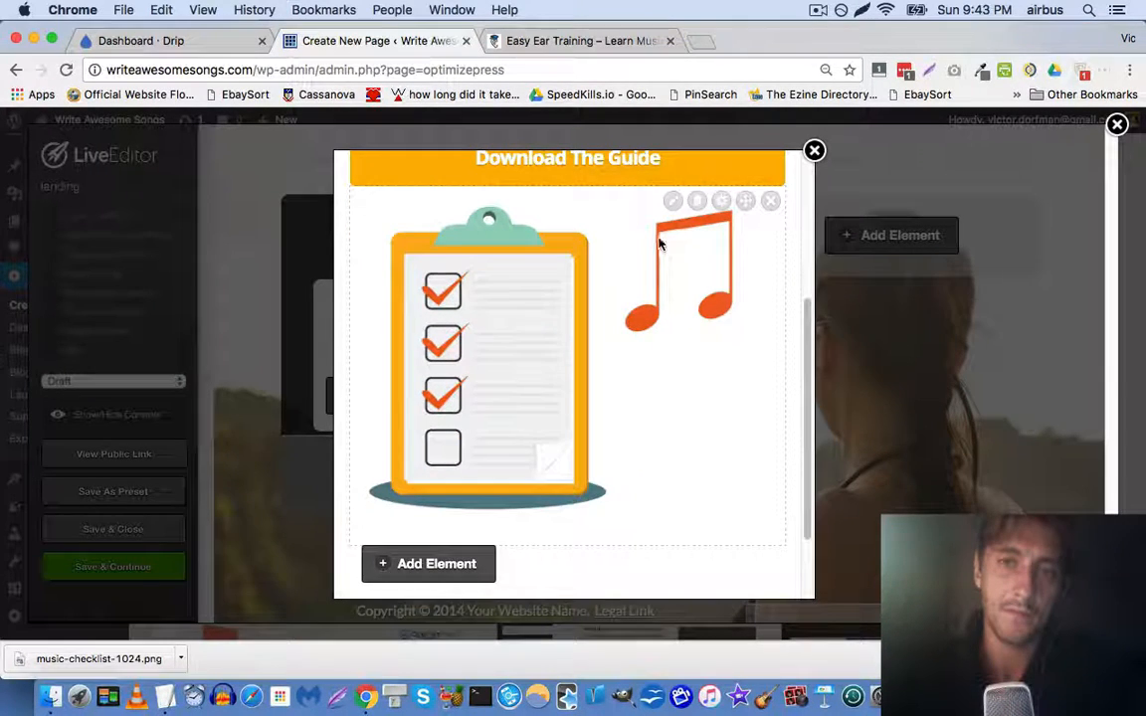
Give the checklist image a custom width of 200 px
click(671, 201)
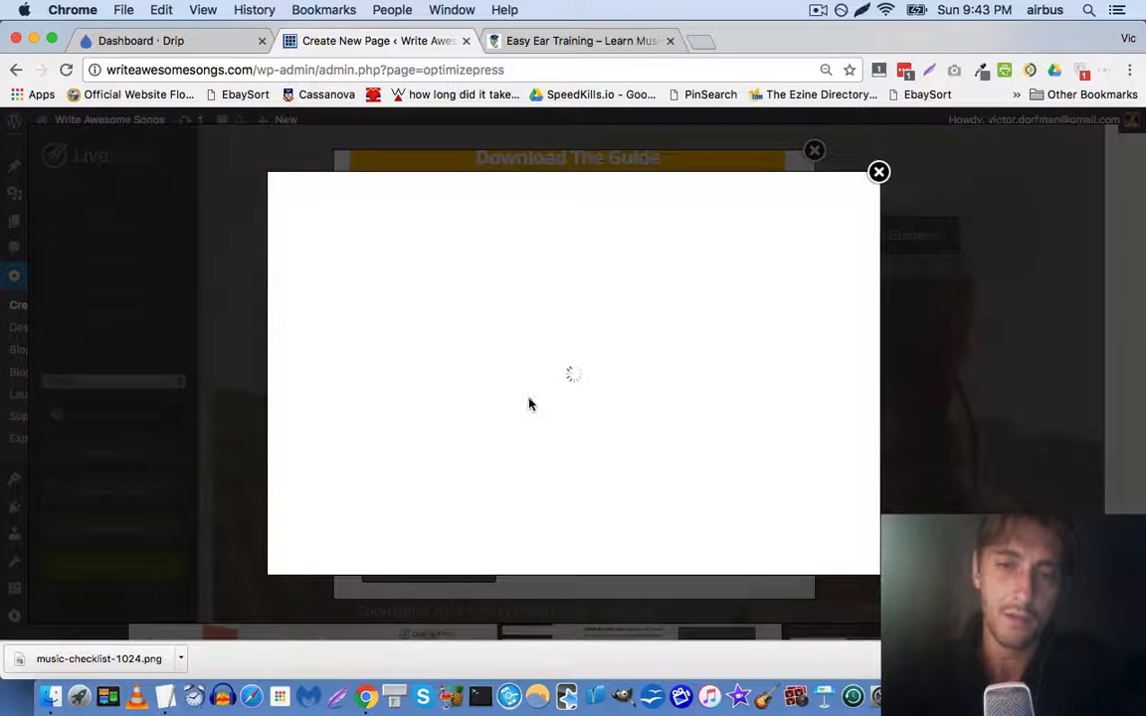
scroll(589, 443, down, 5)
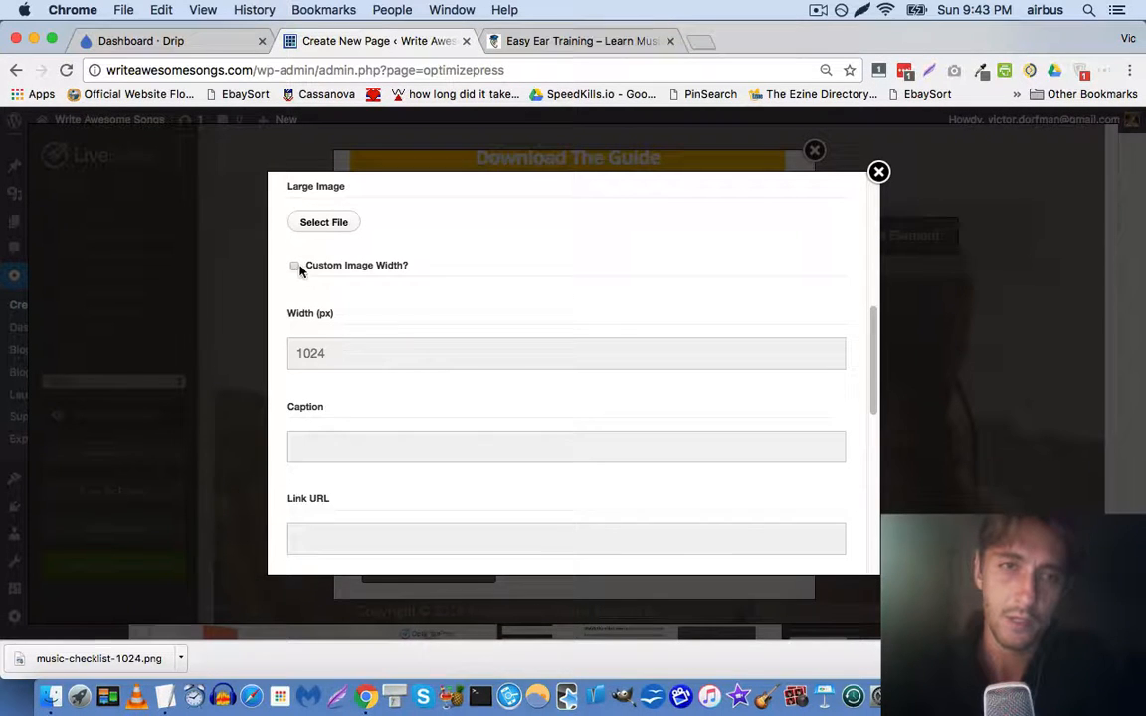
scroll(430, 307, down, 5)
scroll(429, 307, up, 10)
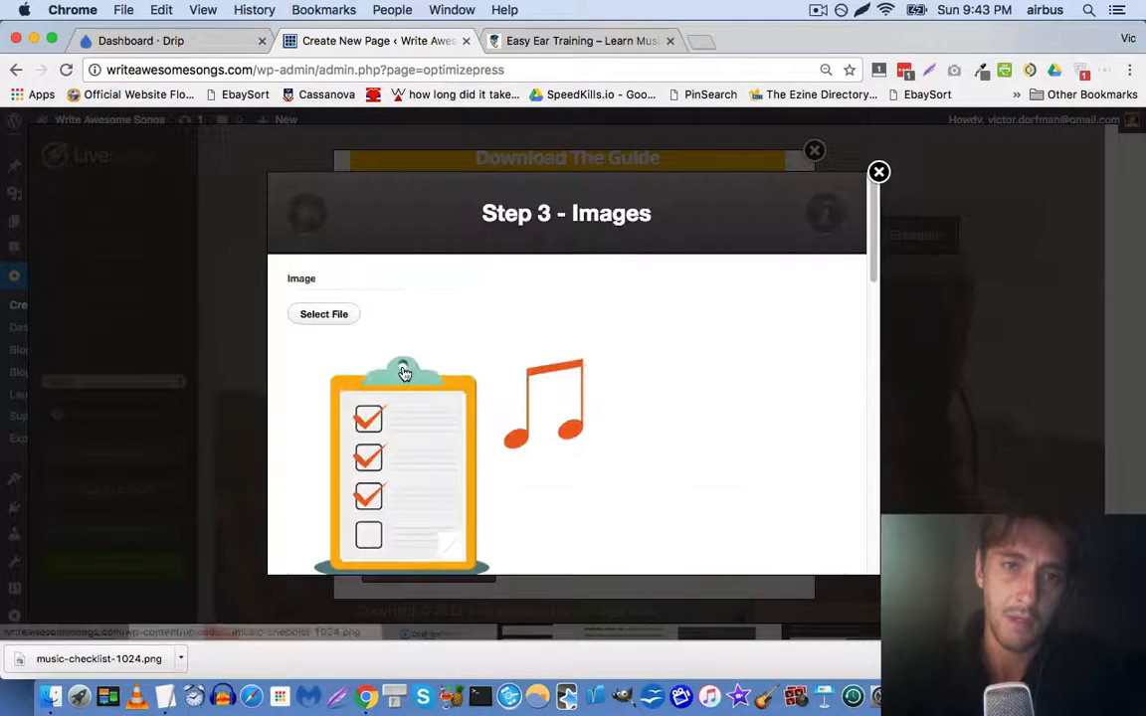
scroll(378, 358, down, 3)
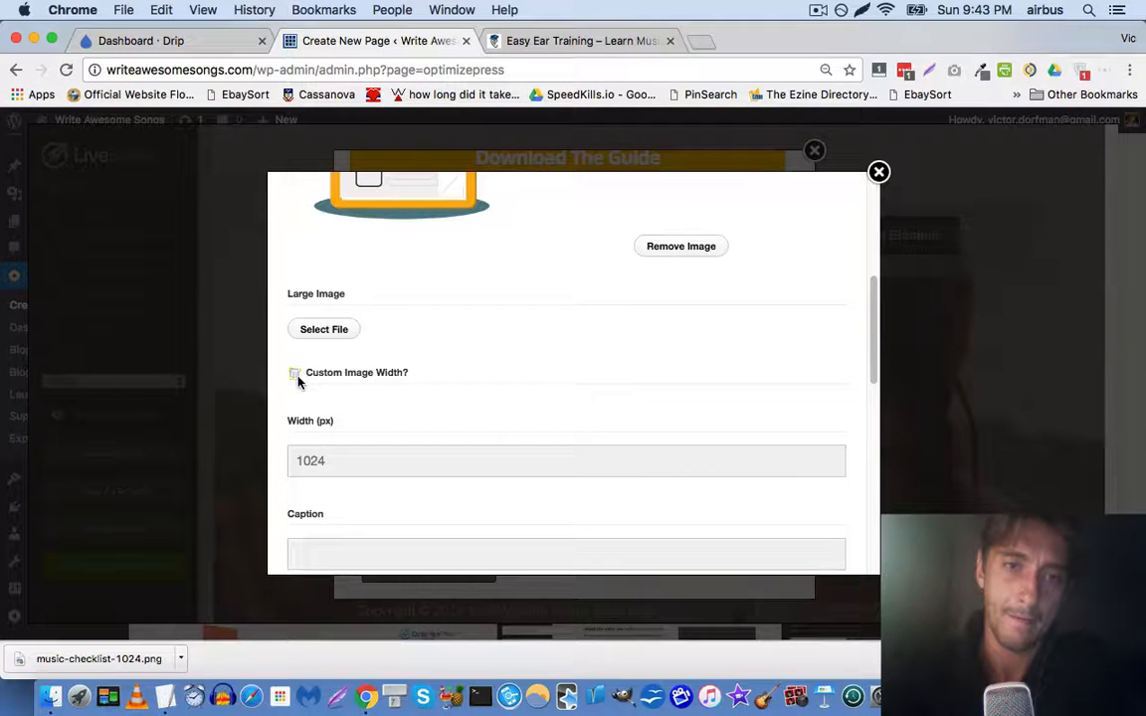
click(294, 374)
click(353, 463)
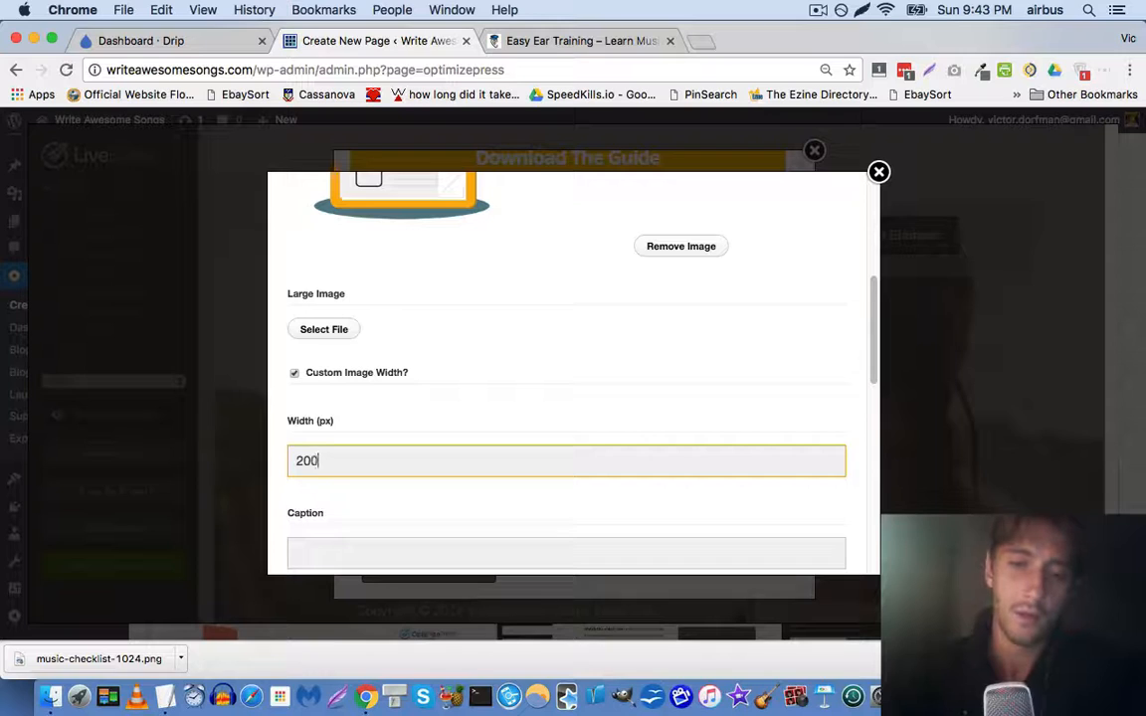
text(200)
scroll(567, 398, down, 10)
click(805, 533)
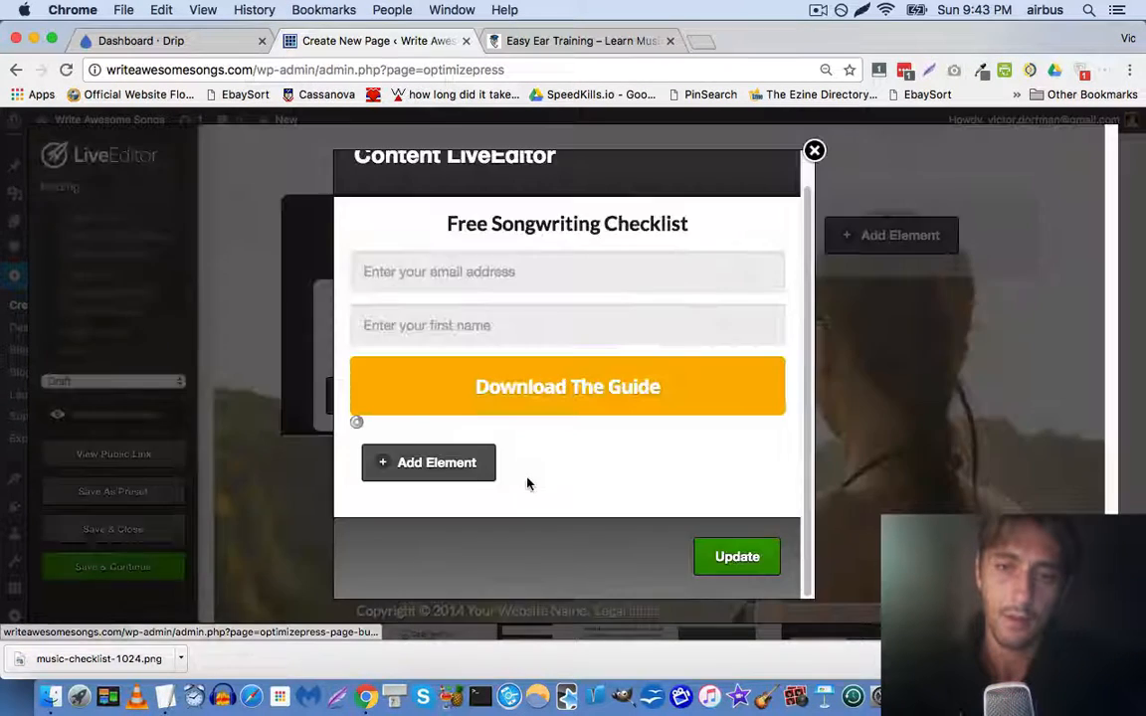
scroll(397, 448, up, 3)
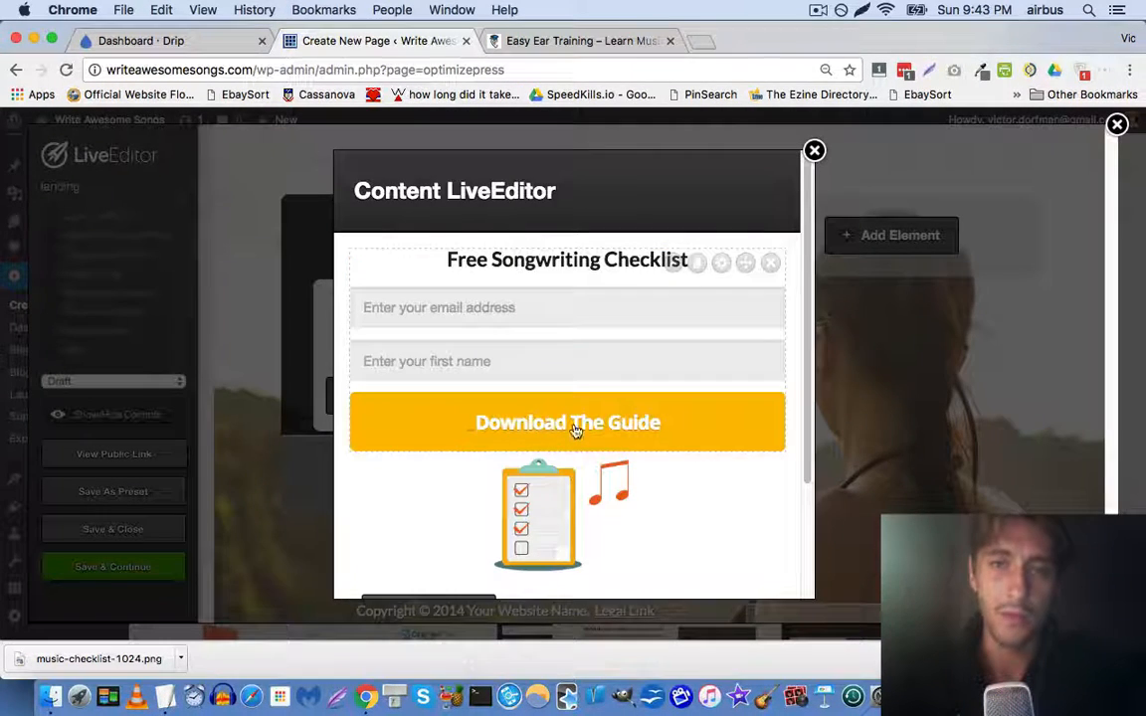
Drag the checklist image up above the 'Free Songwriting Checklist' heading
mouse_move(747, 468)
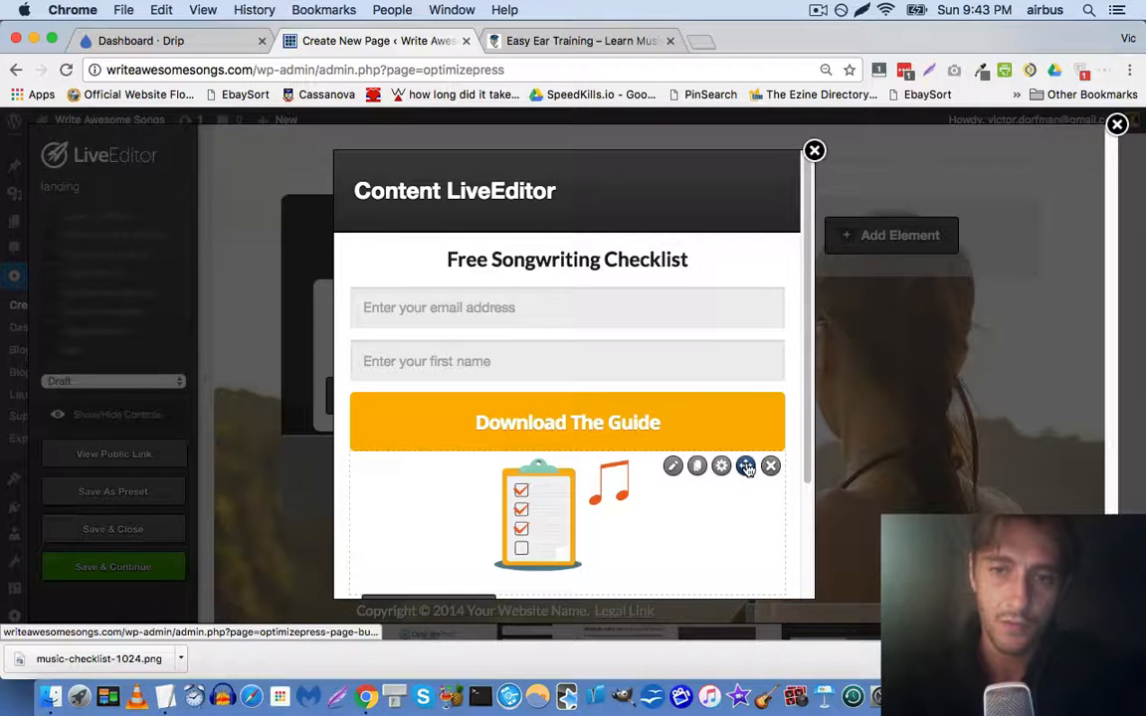
drag(747, 468, 755, 322)
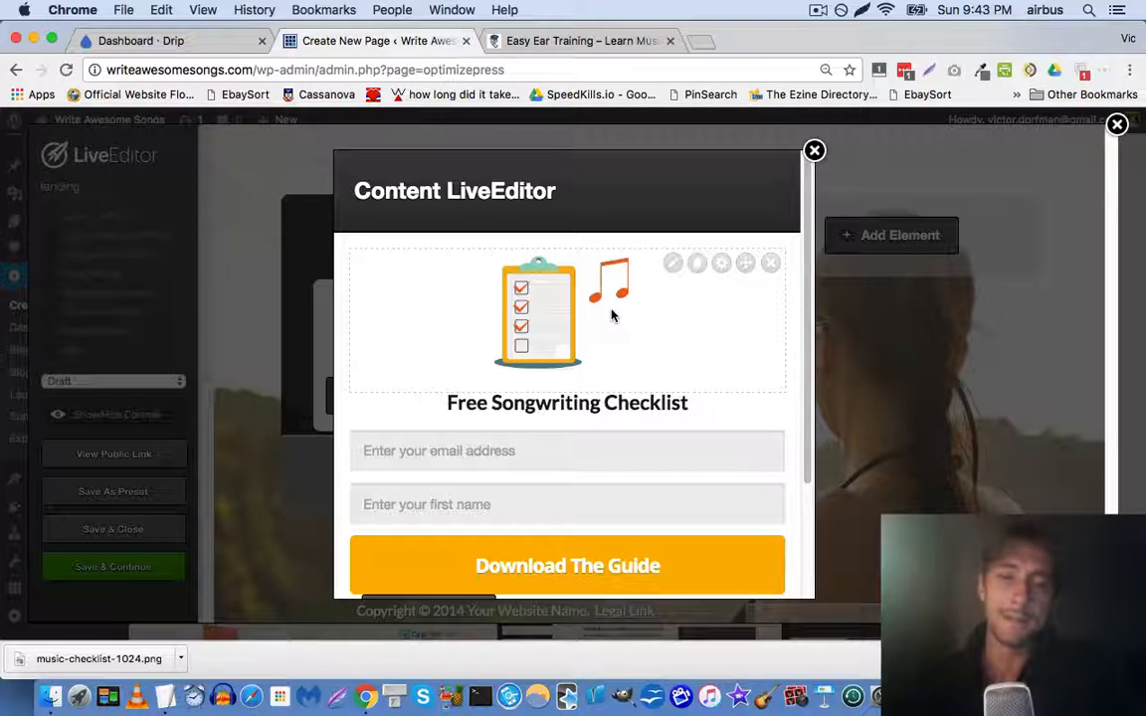
scroll(435, 434, down, 3)
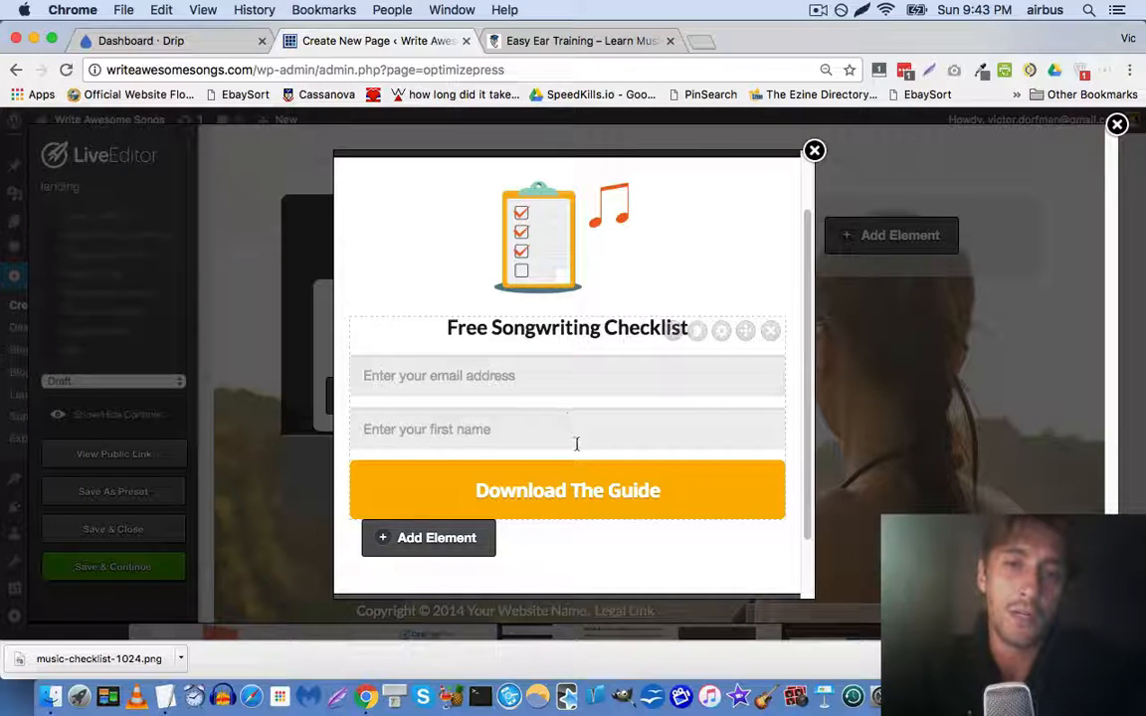
scroll(506, 398, down, 2)
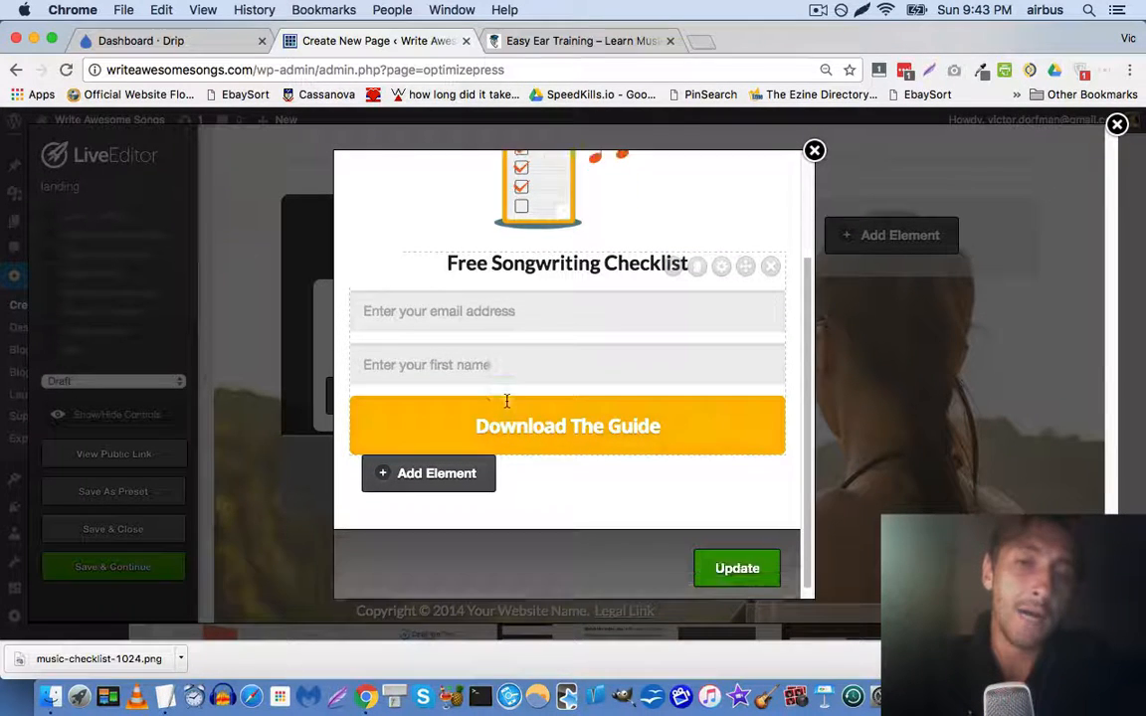
Open the opt-in form's settings and go to the Submit Button tab
click(673, 255)
click(554, 40)
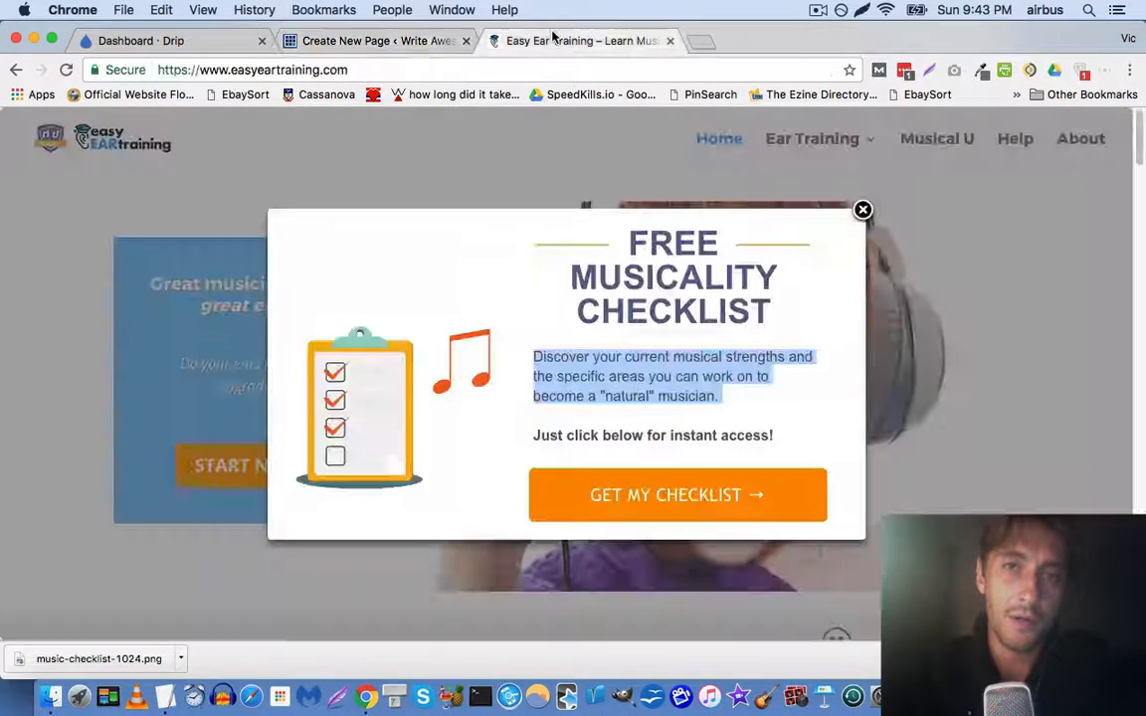
click(423, 44)
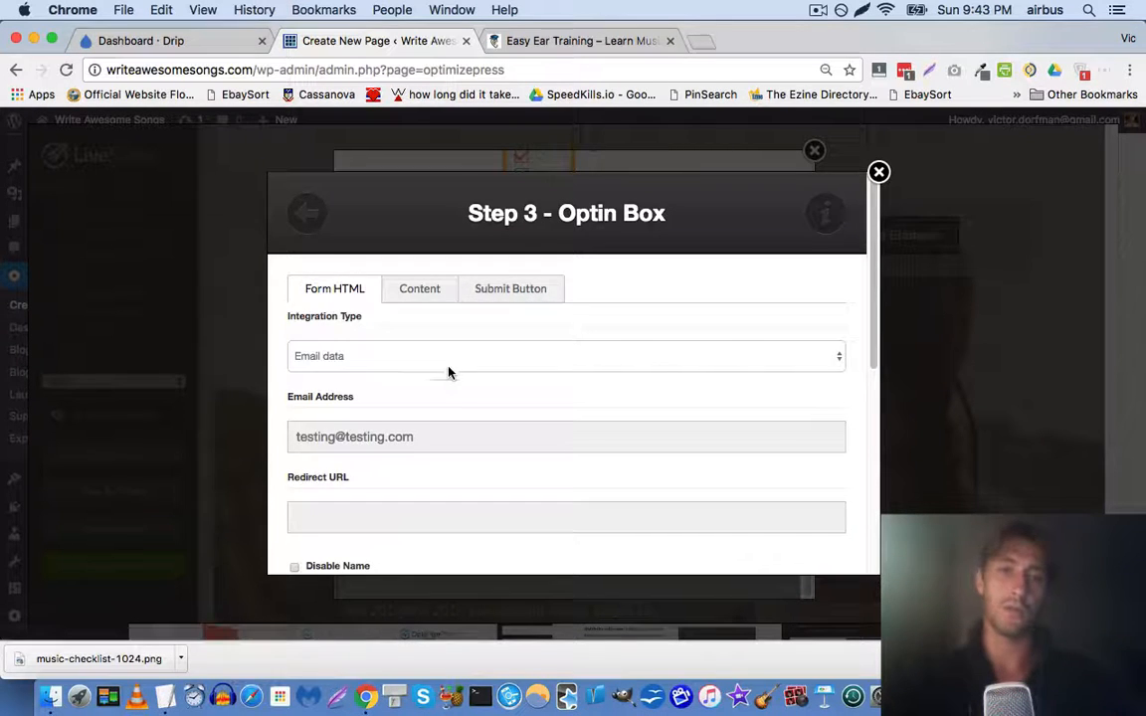
scroll(448, 371, down, 10)
scroll(455, 350, up, 10)
click(506, 290)
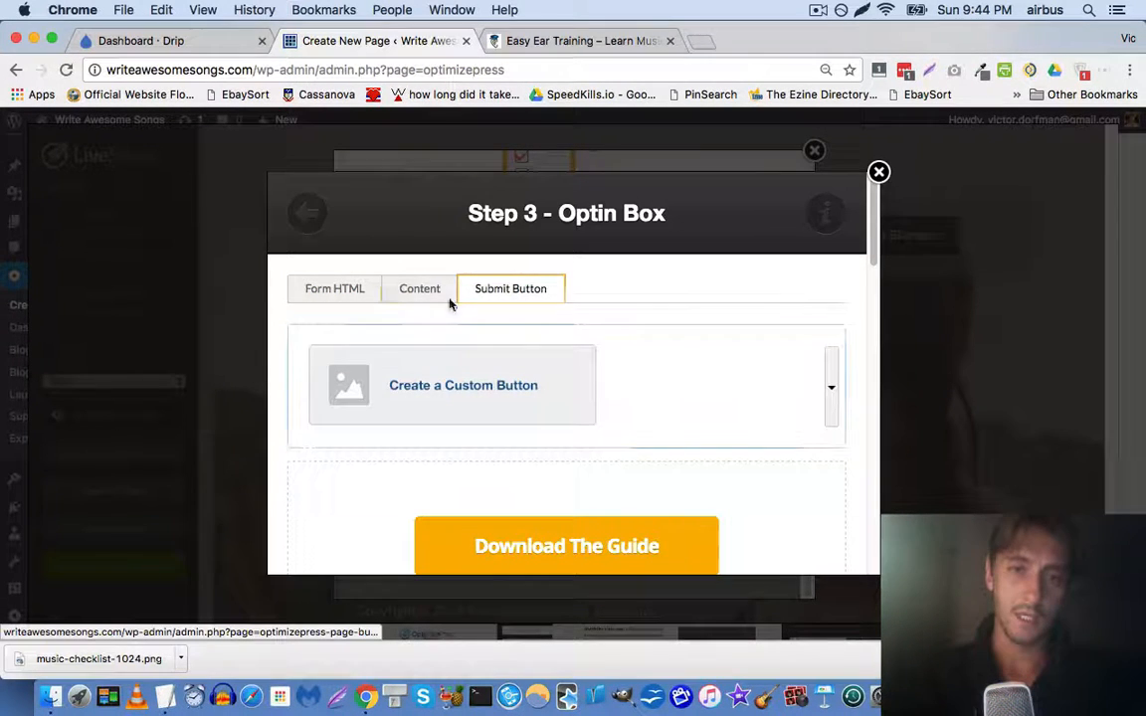
click(417, 291)
scroll(435, 403, down, 5)
scroll(453, 388, up, 4)
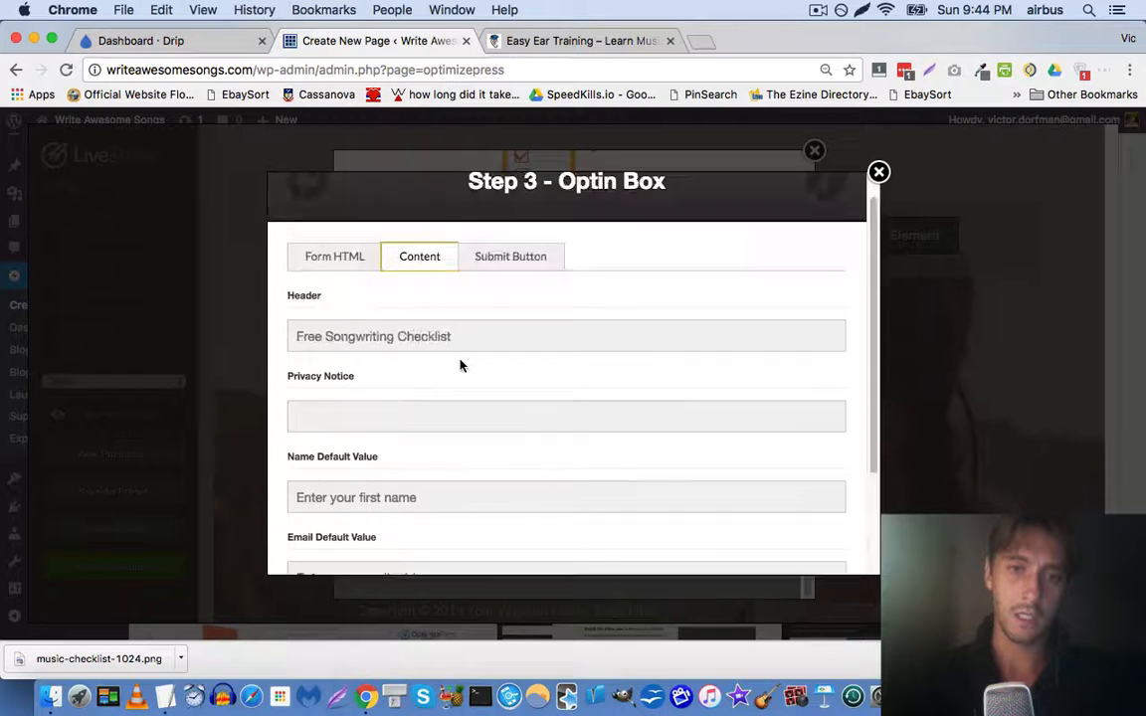
click(506, 261)
scroll(530, 320, down, 5)
scroll(529, 322, up, 3)
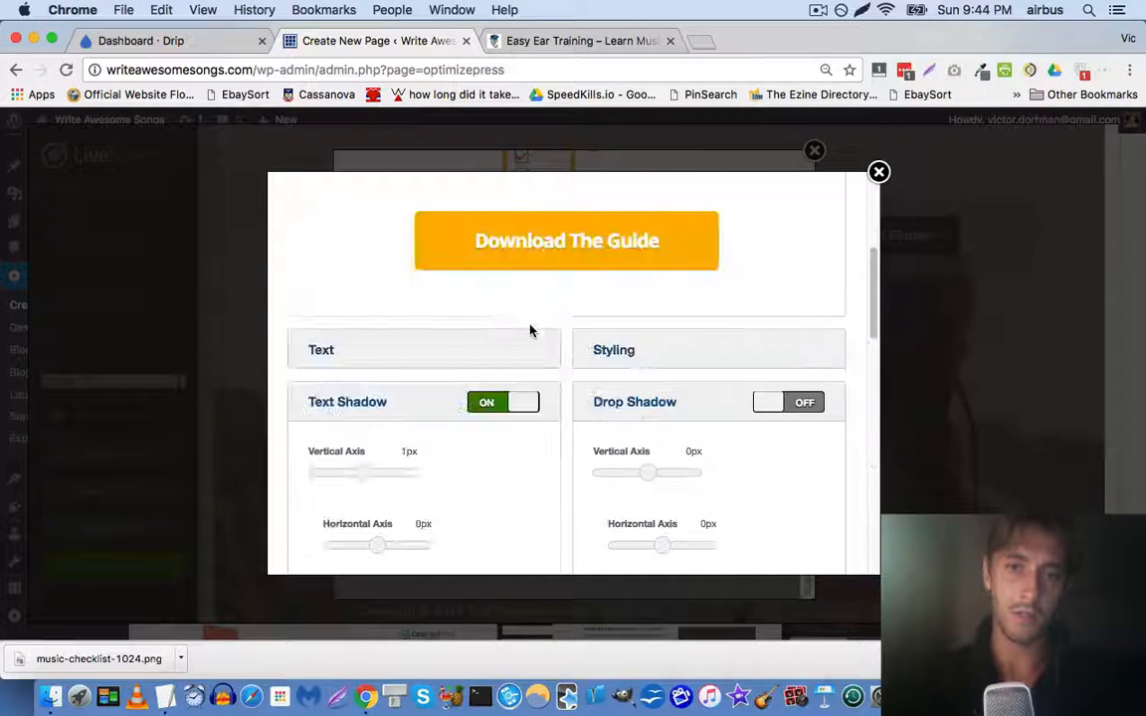
scroll(530, 330, up, 2)
Change the submit button label to 'GET MY CHECKLIST'
click(319, 442)
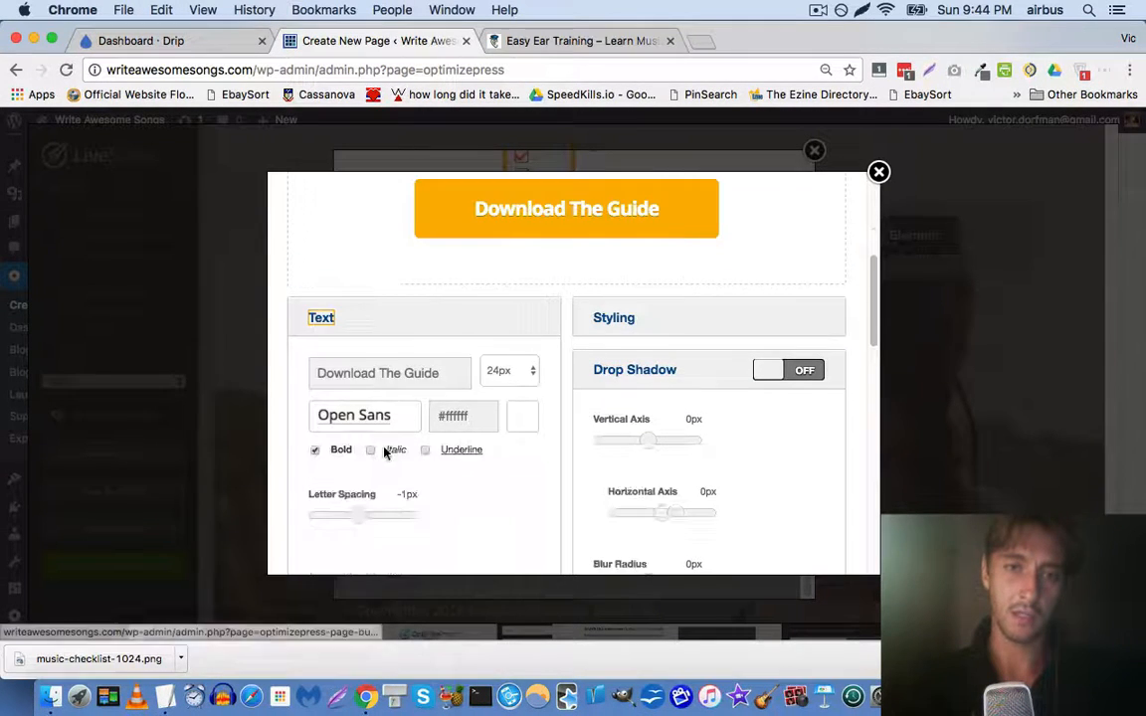
click(409, 372)
key(super+a)
text(Ge)
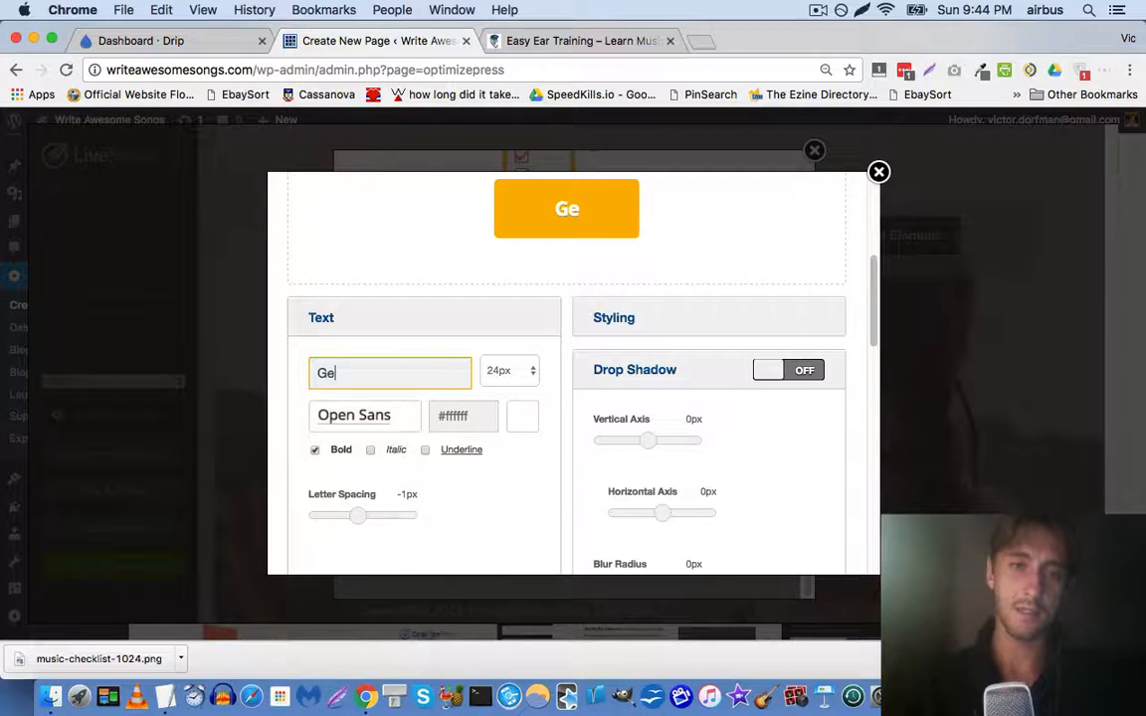
click(520, 44)
click(428, 43)
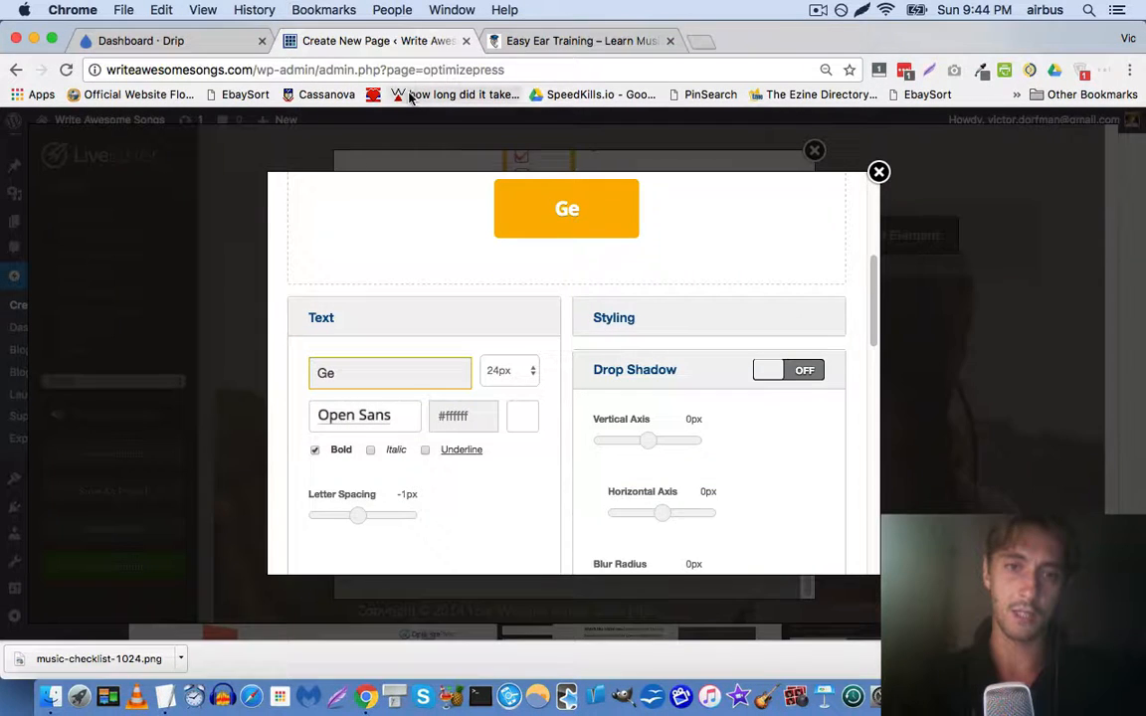
key(BackSpace)
text(ET MY CHECKLIST)
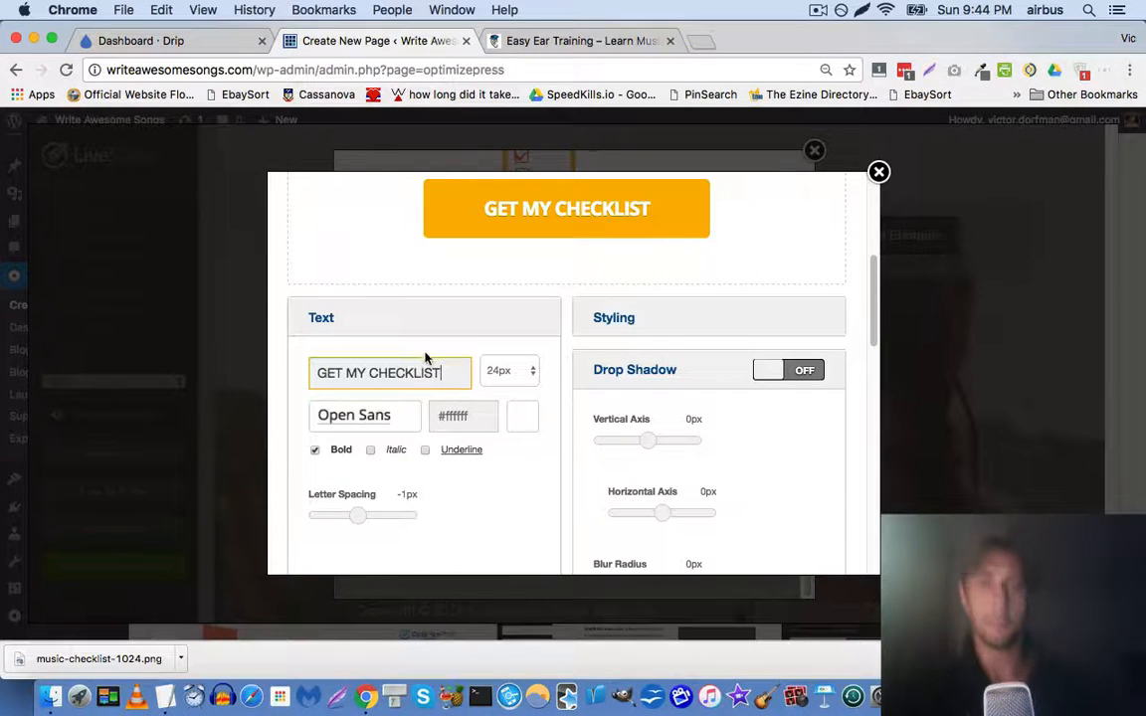
Look over the button styling options and apply the updated opt-in form
scroll(479, 348, down, 1)
click(622, 289)
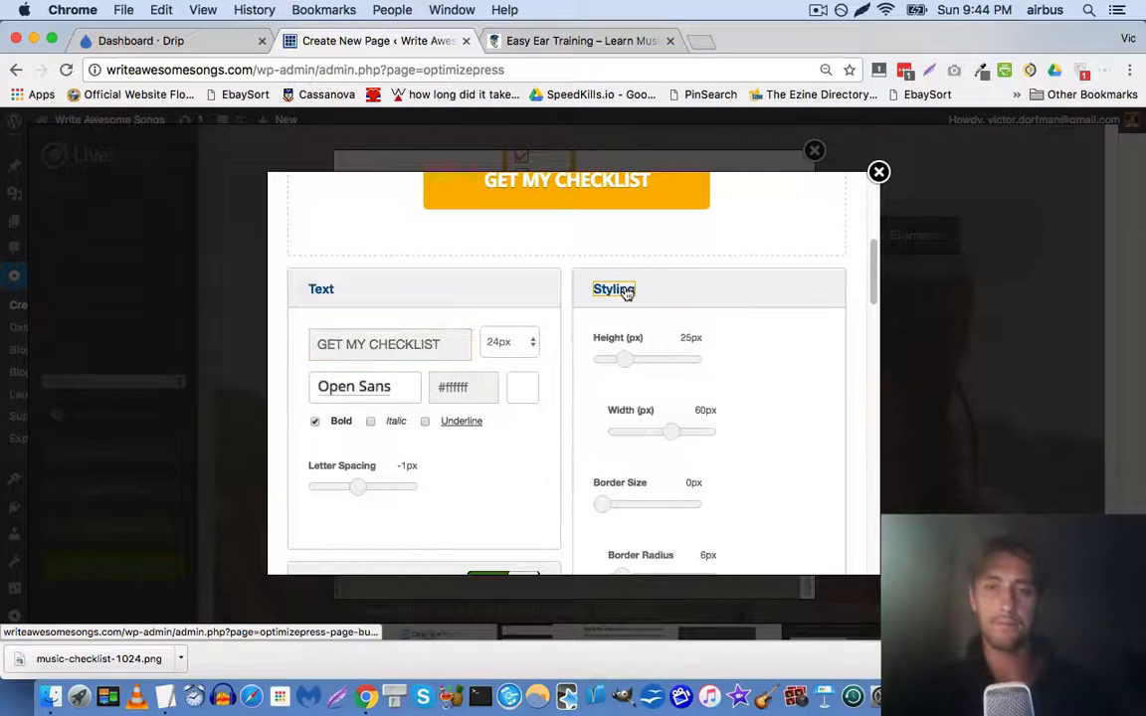
scroll(569, 348, down, 3)
scroll(569, 348, down, 4)
scroll(442, 335, up, 1)
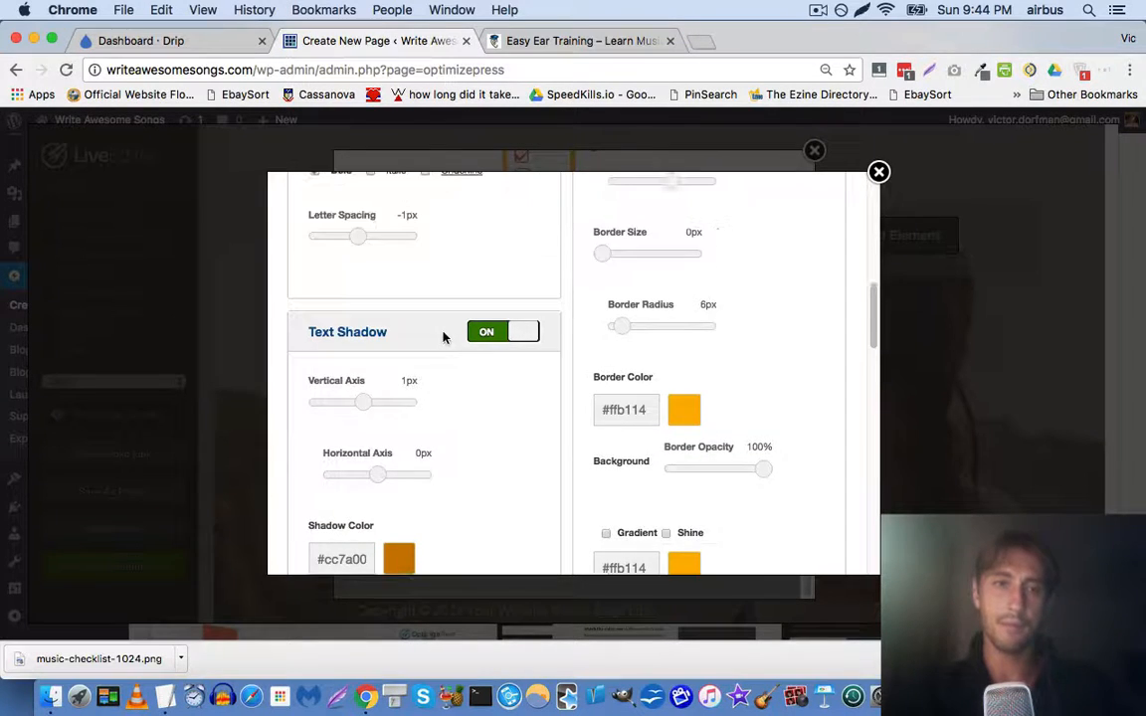
scroll(444, 336, down, 2)
scroll(442, 336, down, 5)
scroll(637, 427, down, 3)
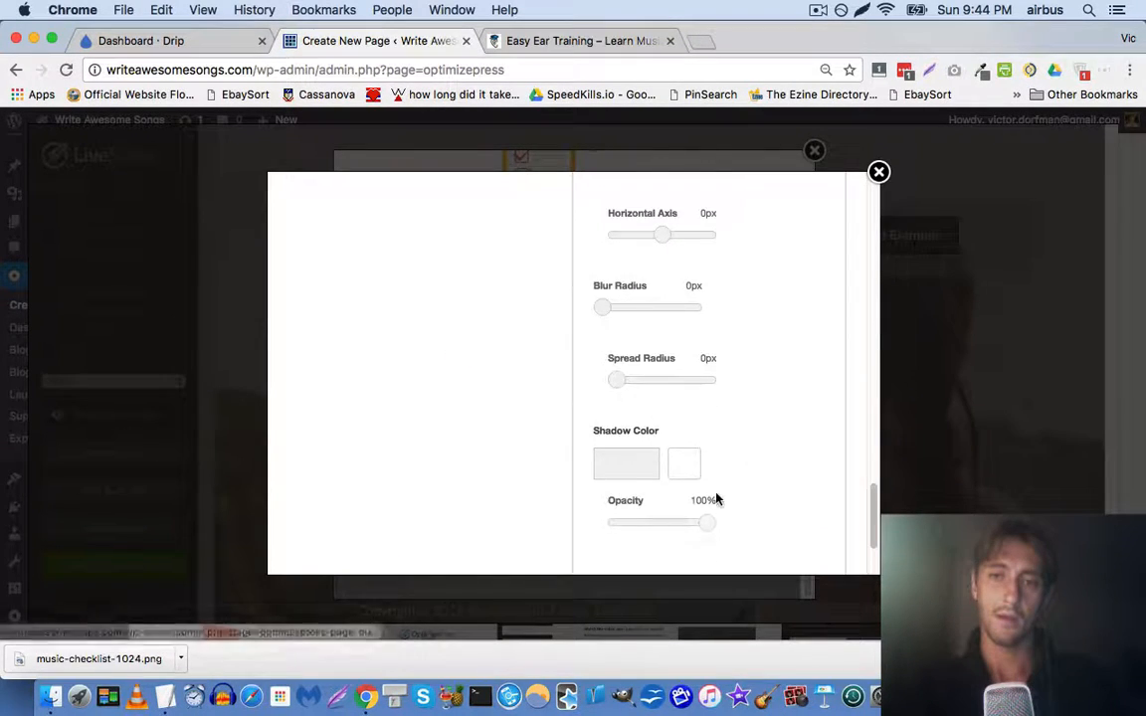
click(649, 532)
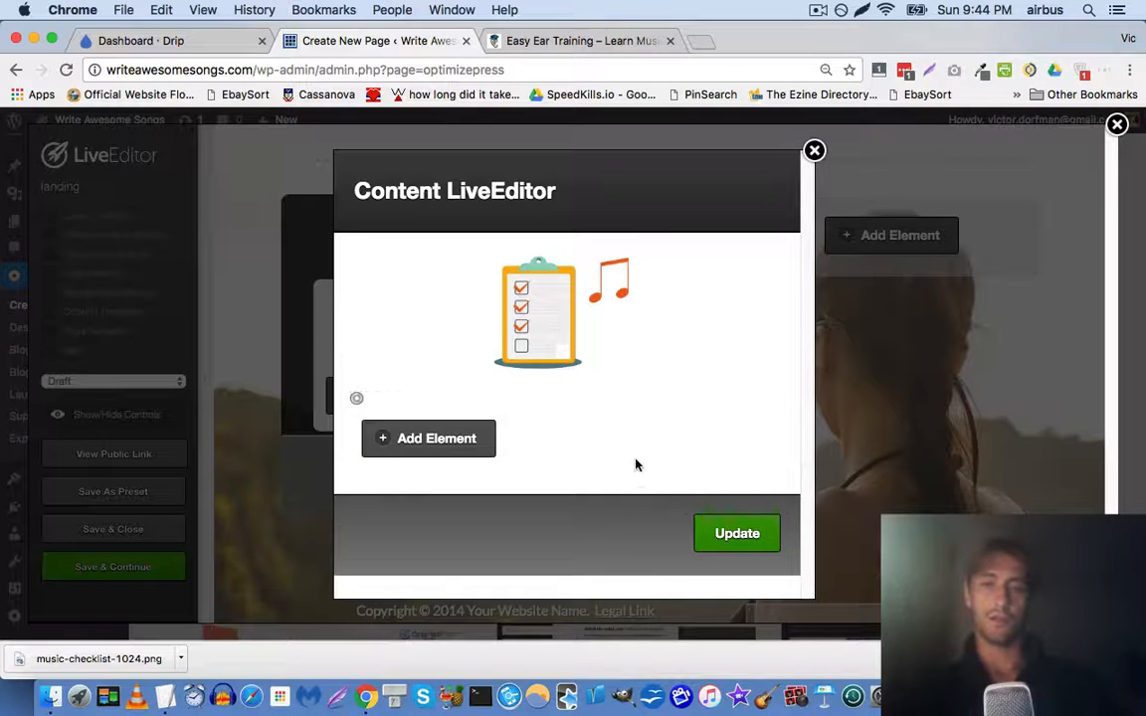
scroll(567, 417, down, 2)
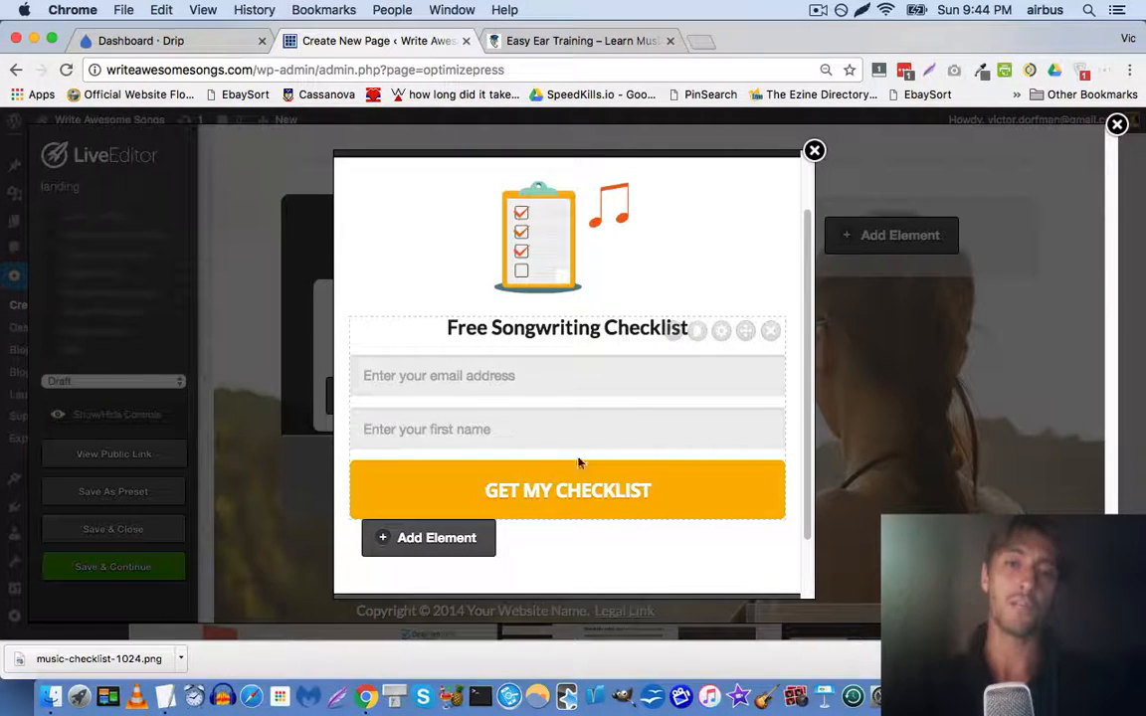
scroll(435, 313, up, 2)
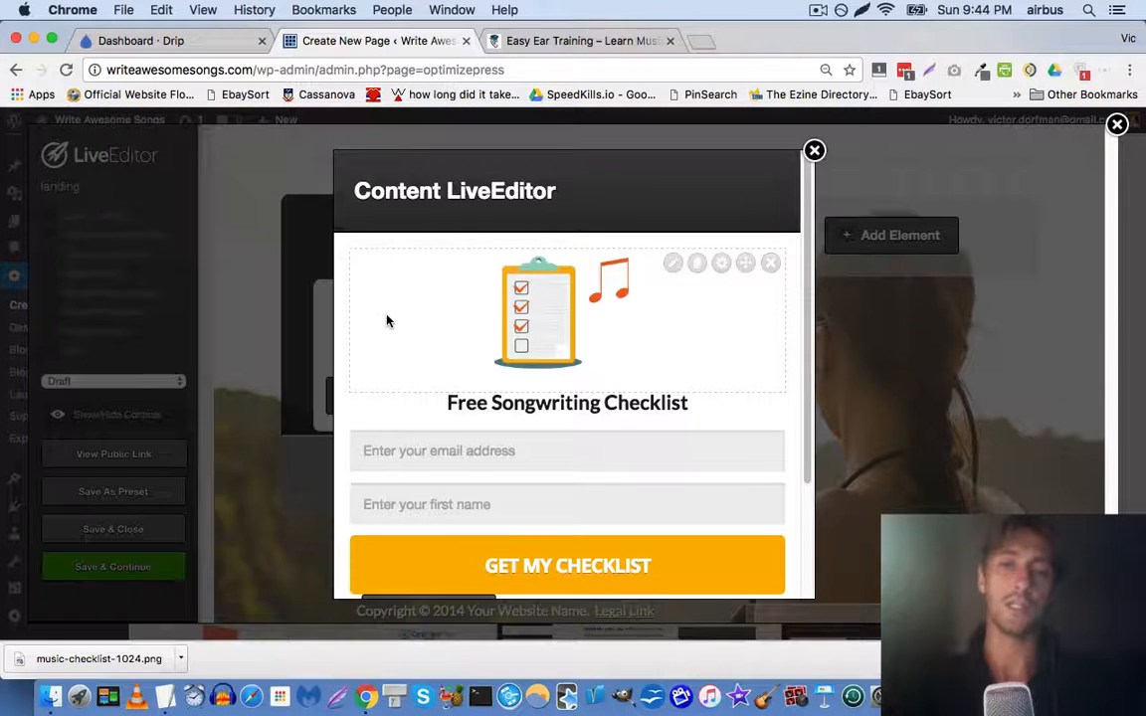
scroll(425, 340, down, 4)
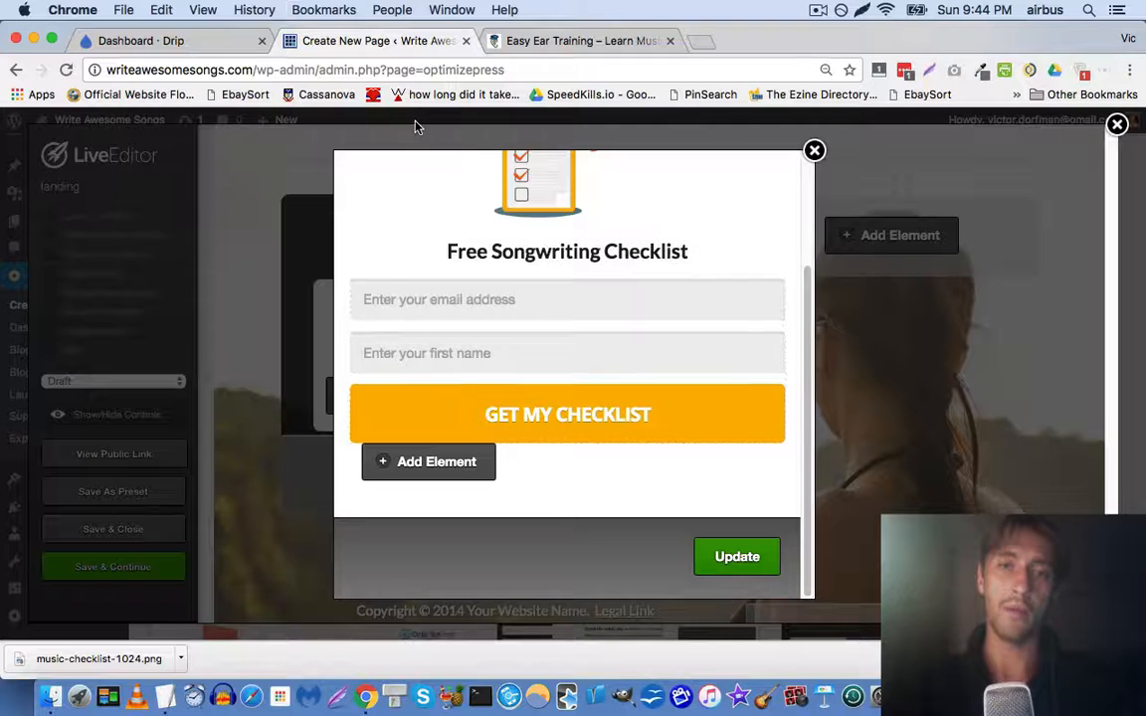
Open the Entry Form in Drip and disable its pop-up widget
click(166, 46)
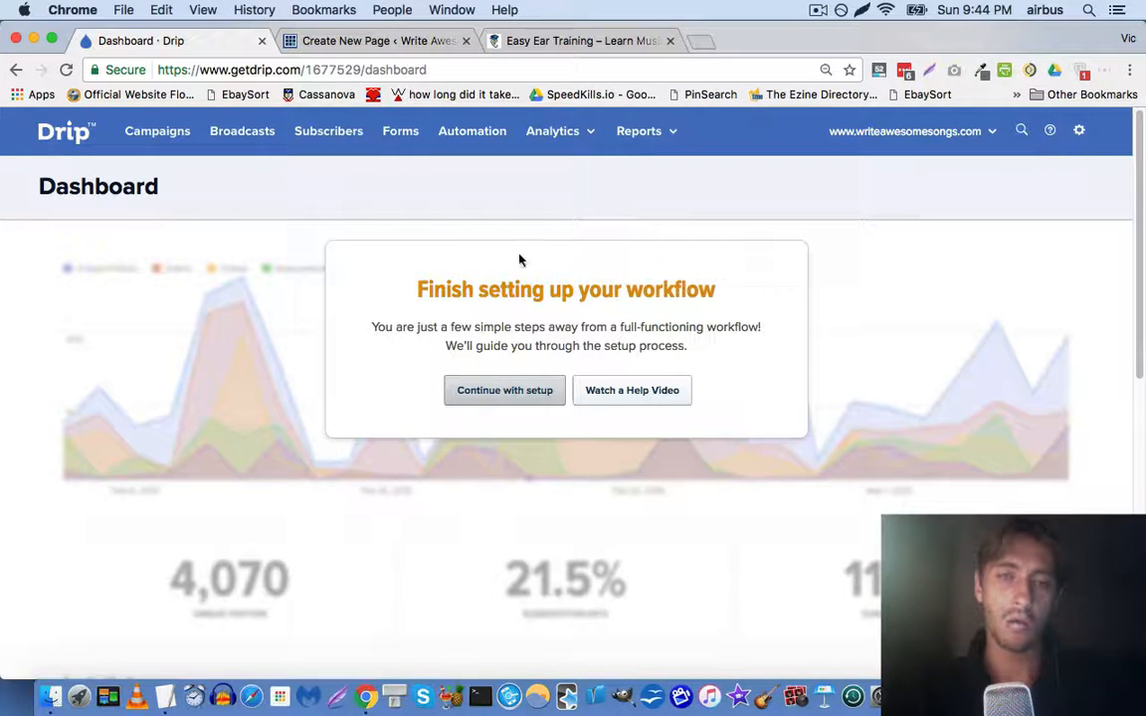
click(390, 134)
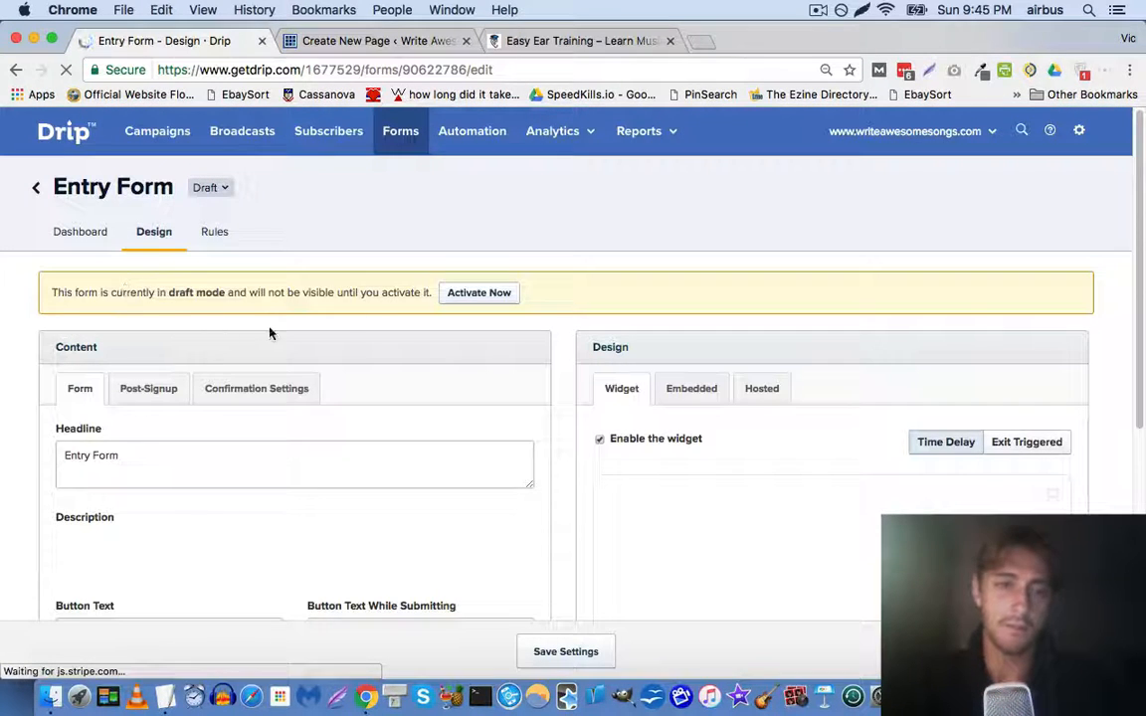
scroll(202, 378, down, 2)
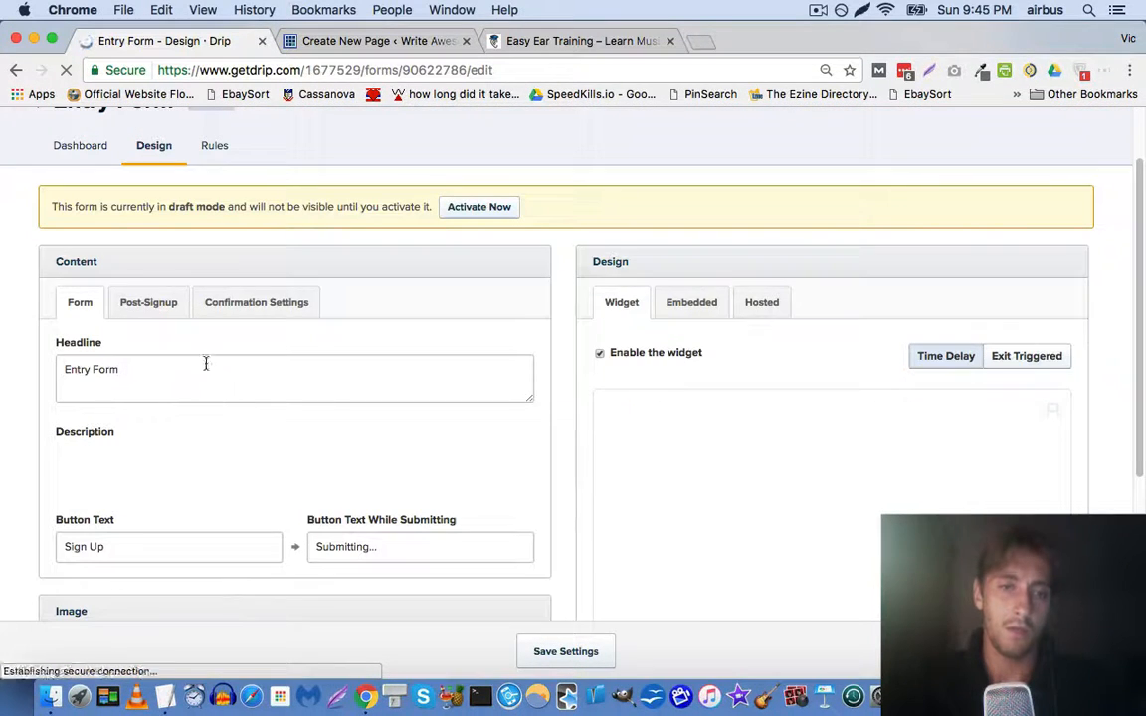
click(600, 354)
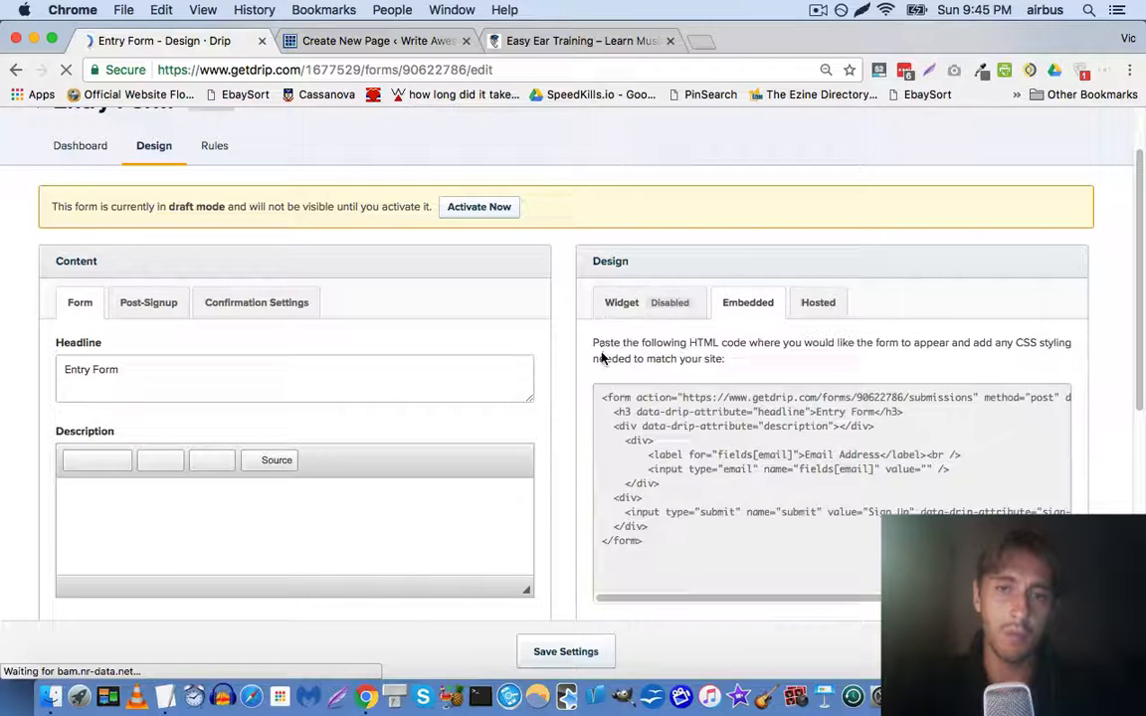
click(624, 306)
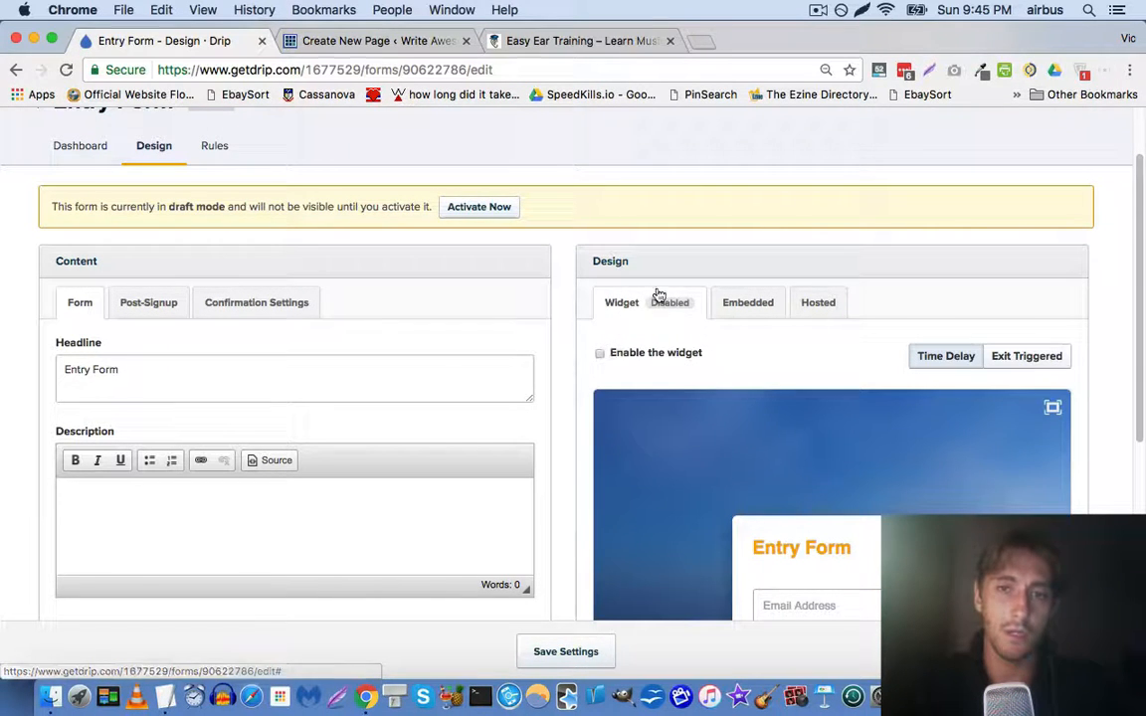
Show the form's Embedded HTML code and select all of it
click(777, 311)
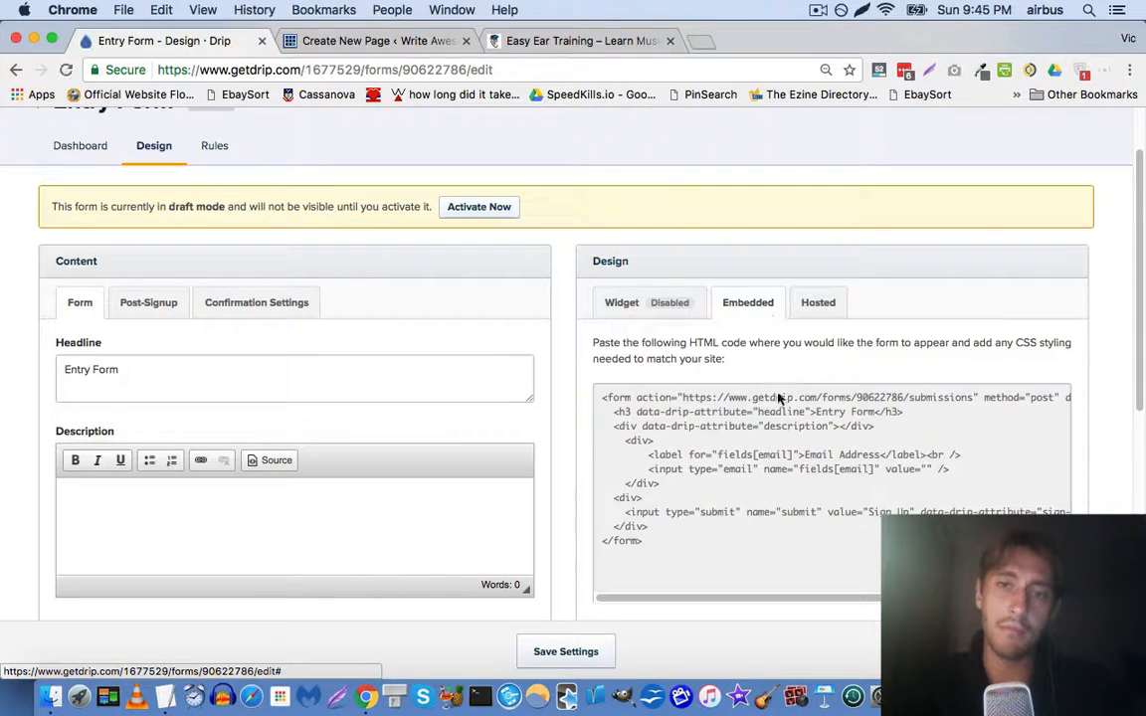
click(792, 449)
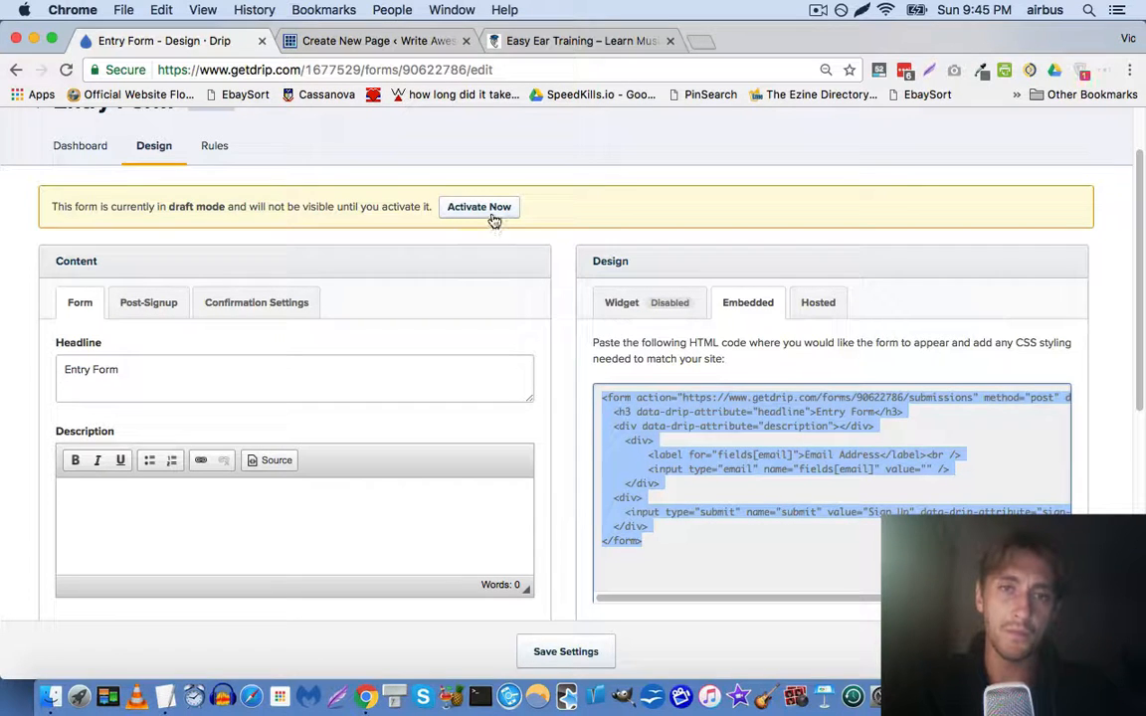
scroll(415, 247, down, 2)
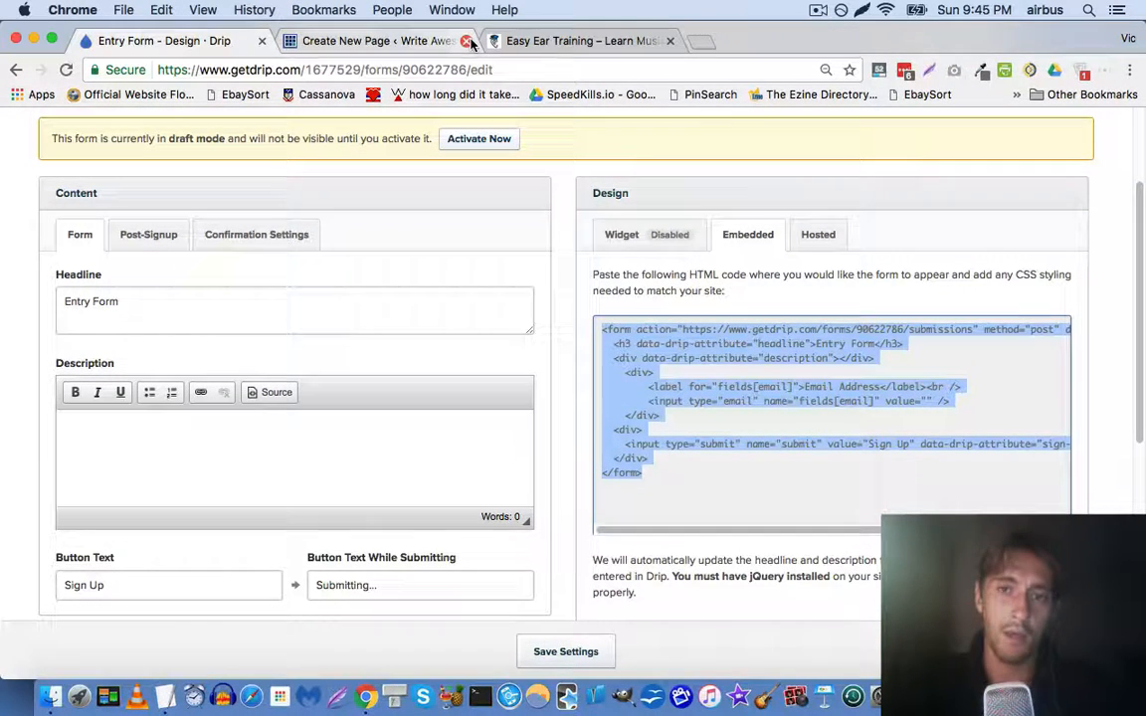
Add a required field labelled 'First Name' to the Entry Form
scroll(246, 368, down, 3)
scroll(249, 396, down, 5)
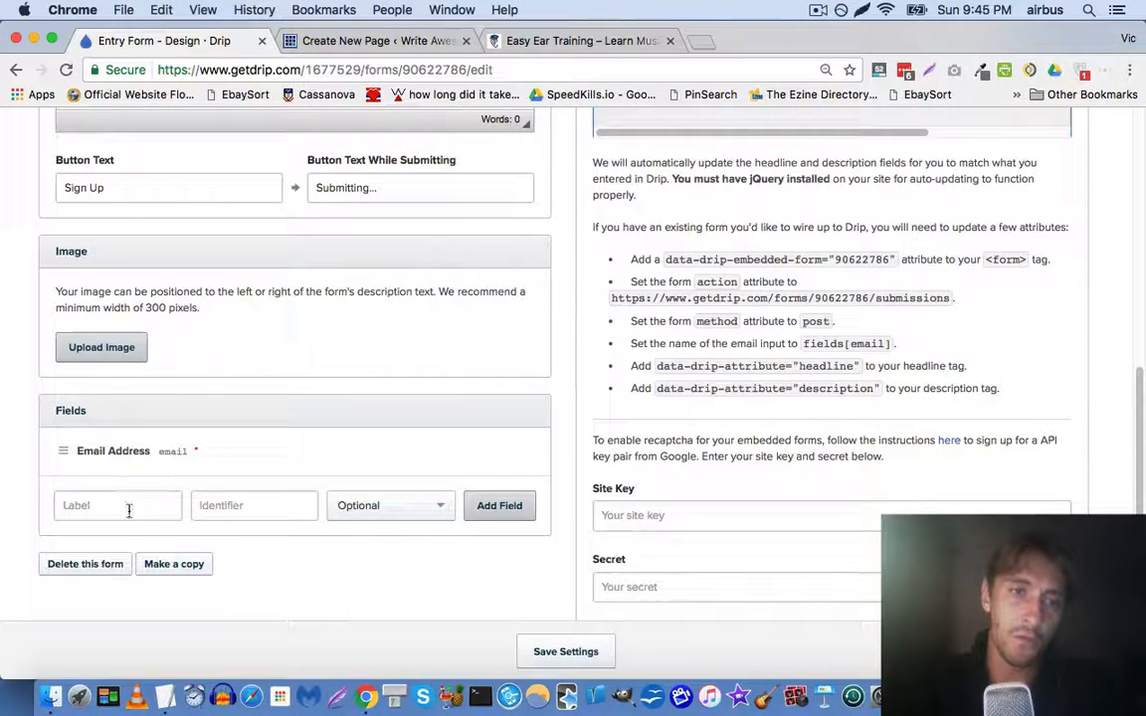
click(127, 503)
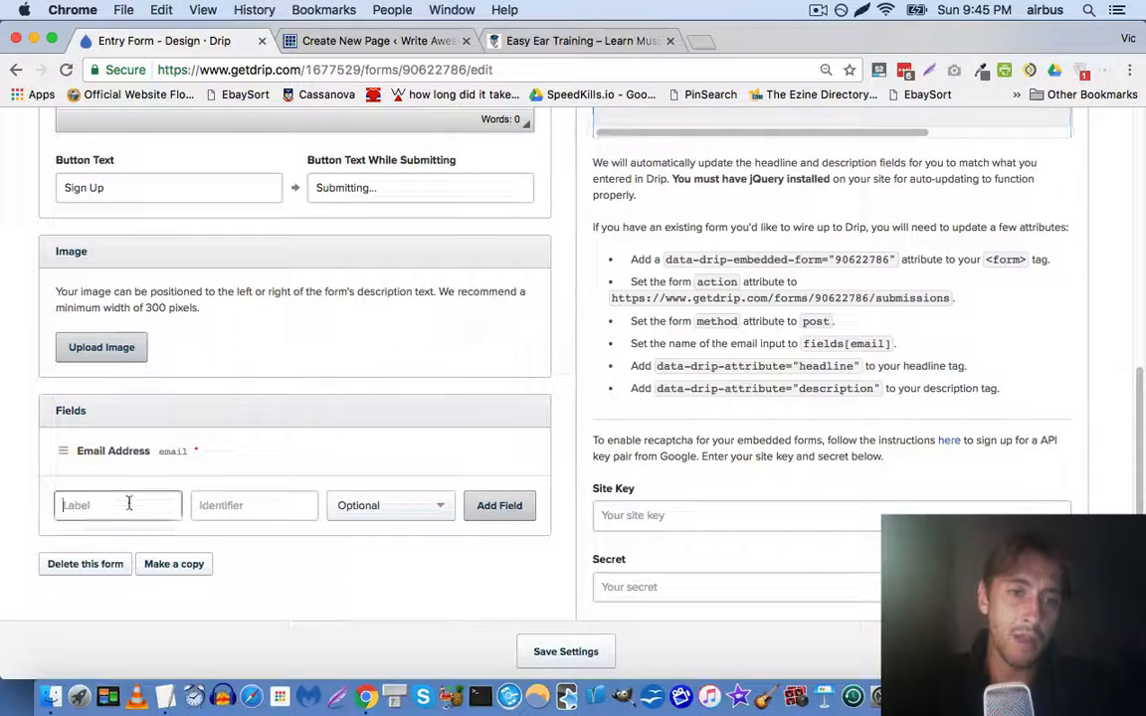
text(First N)
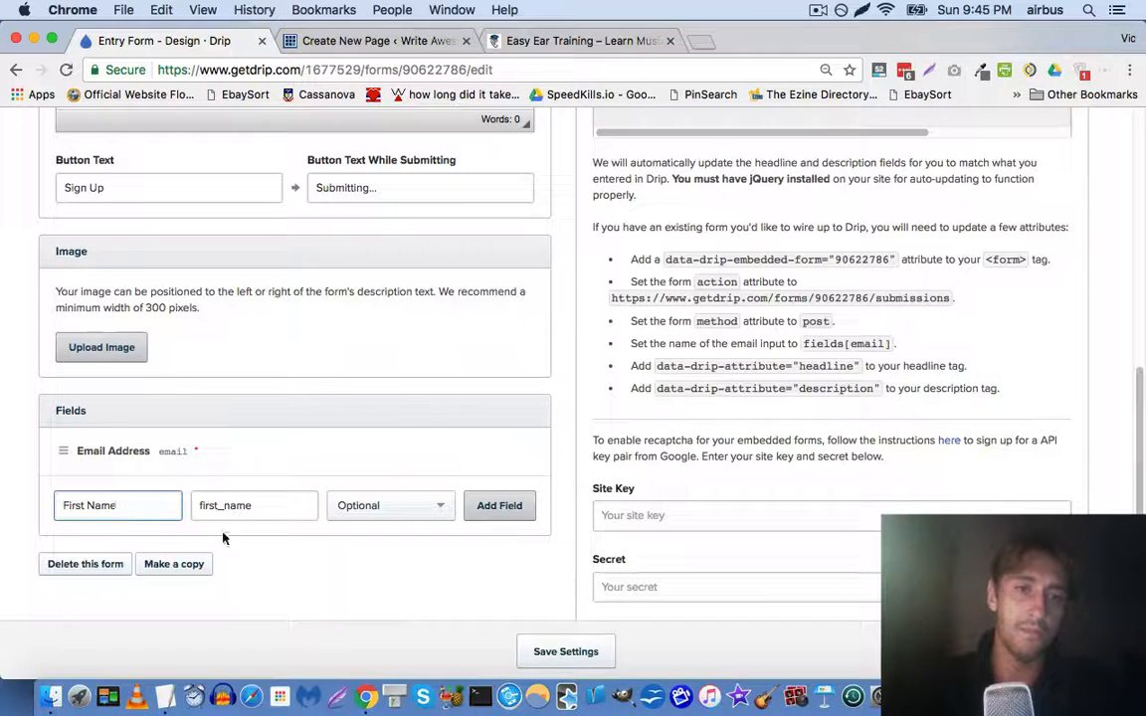
text(ame)
click(398, 505)
click(389, 568)
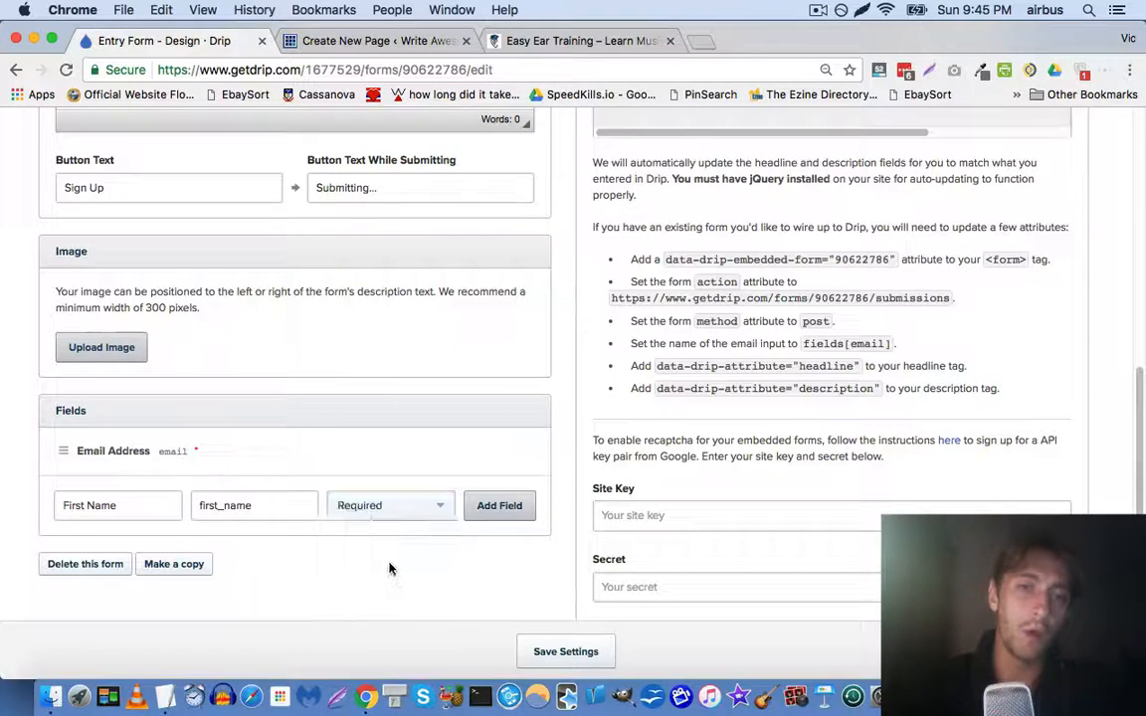
click(487, 508)
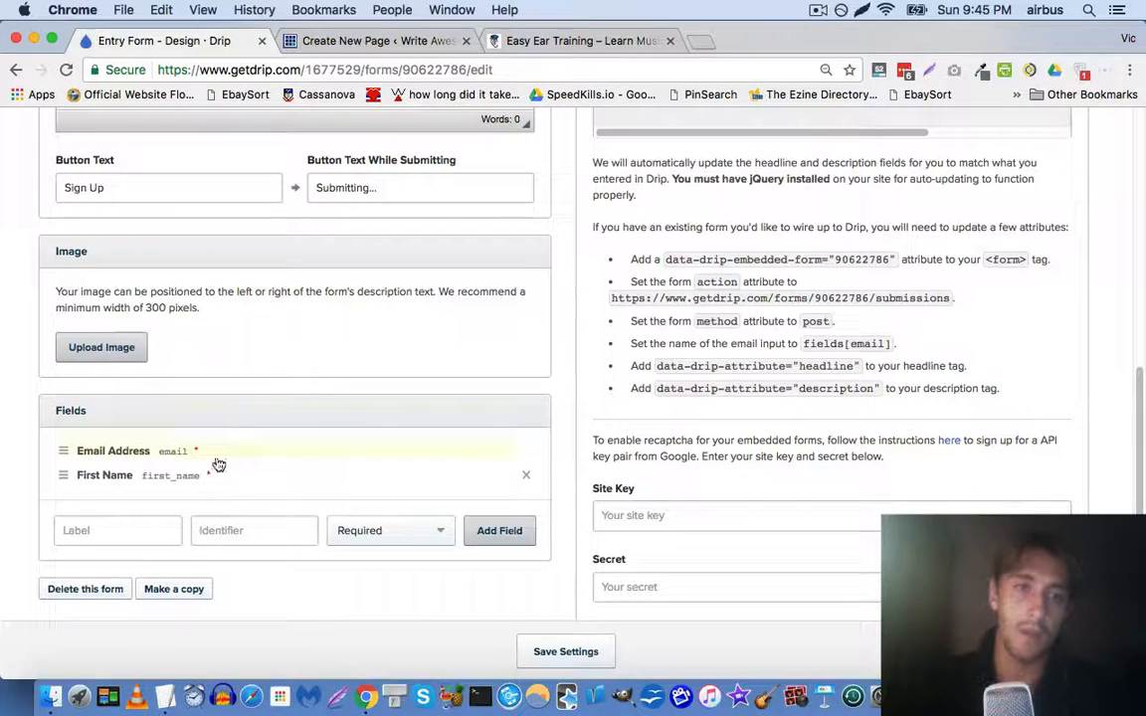
Move the First Name field above Email Address
drag(64, 475, 62, 403)
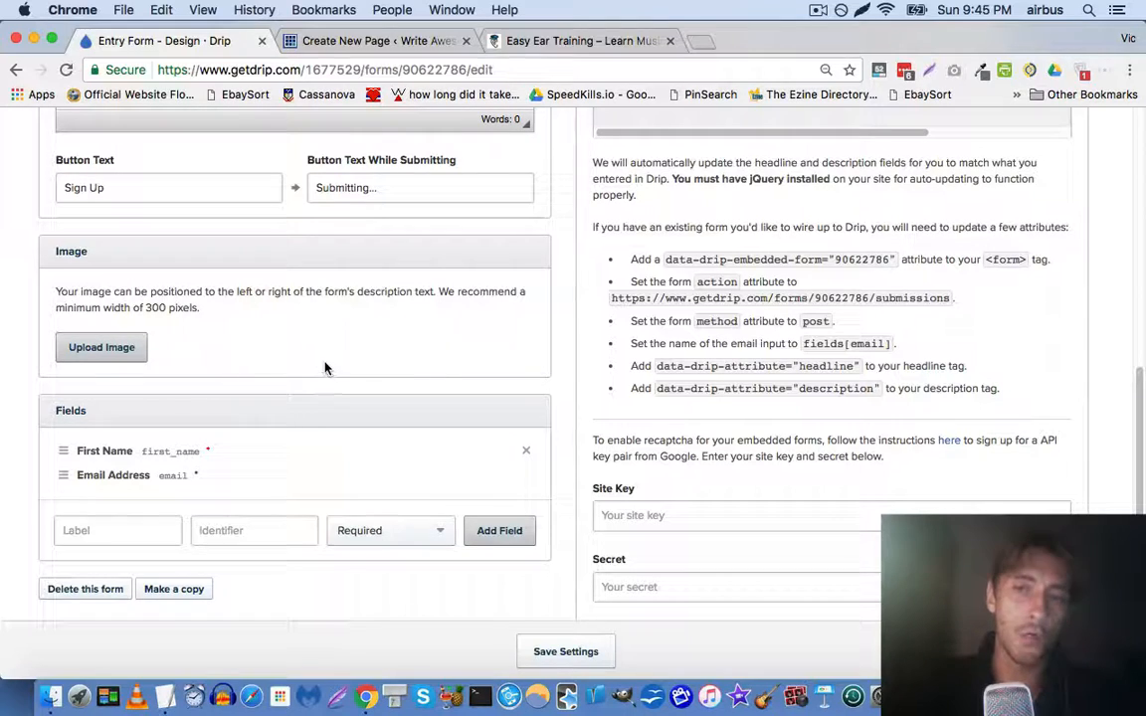
scroll(226, 364, down, 1)
scroll(225, 364, down, 2)
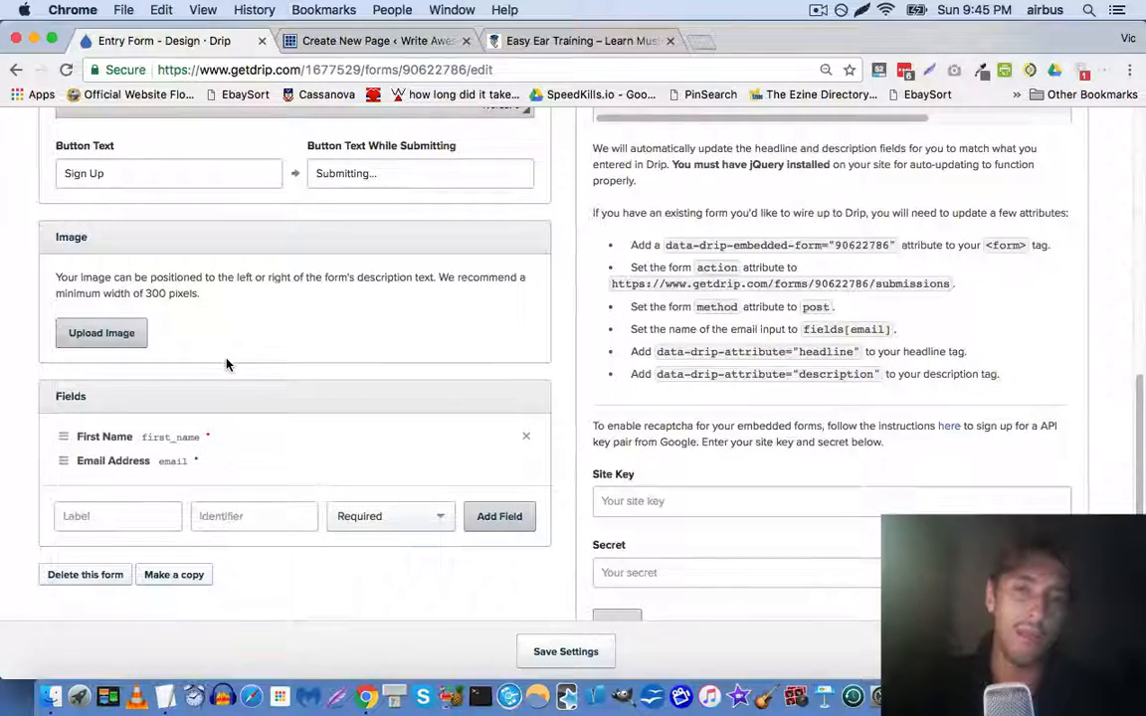
scroll(44, 378, down, 3)
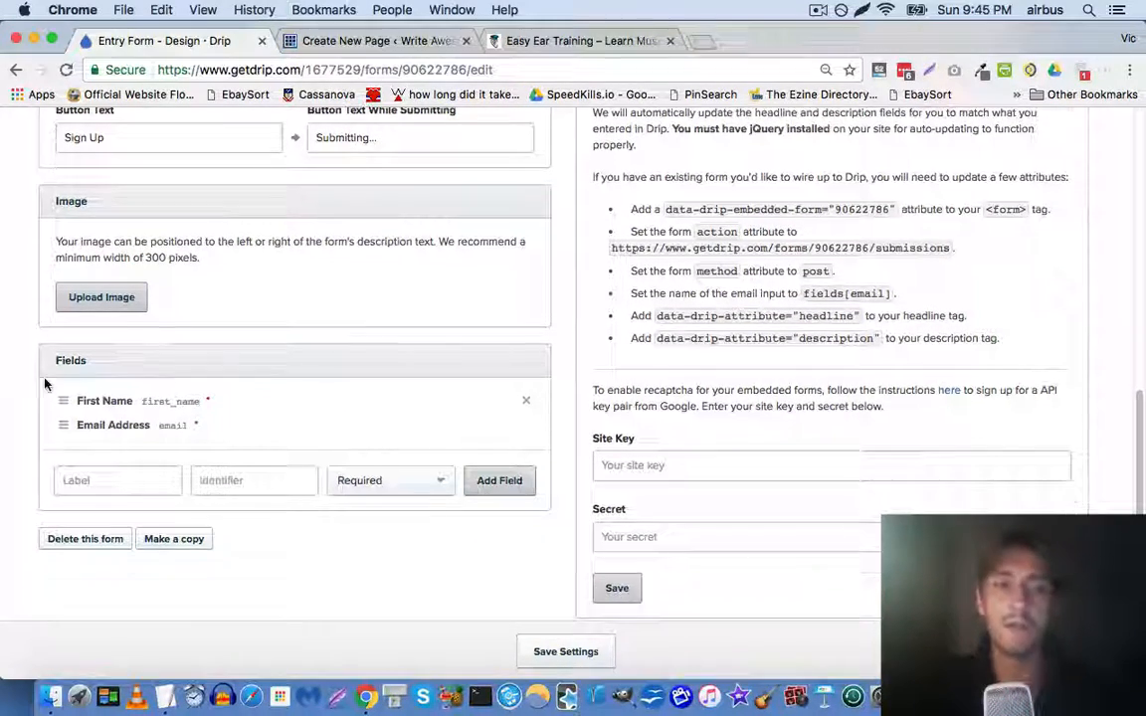
scroll(40, 383, up, 5)
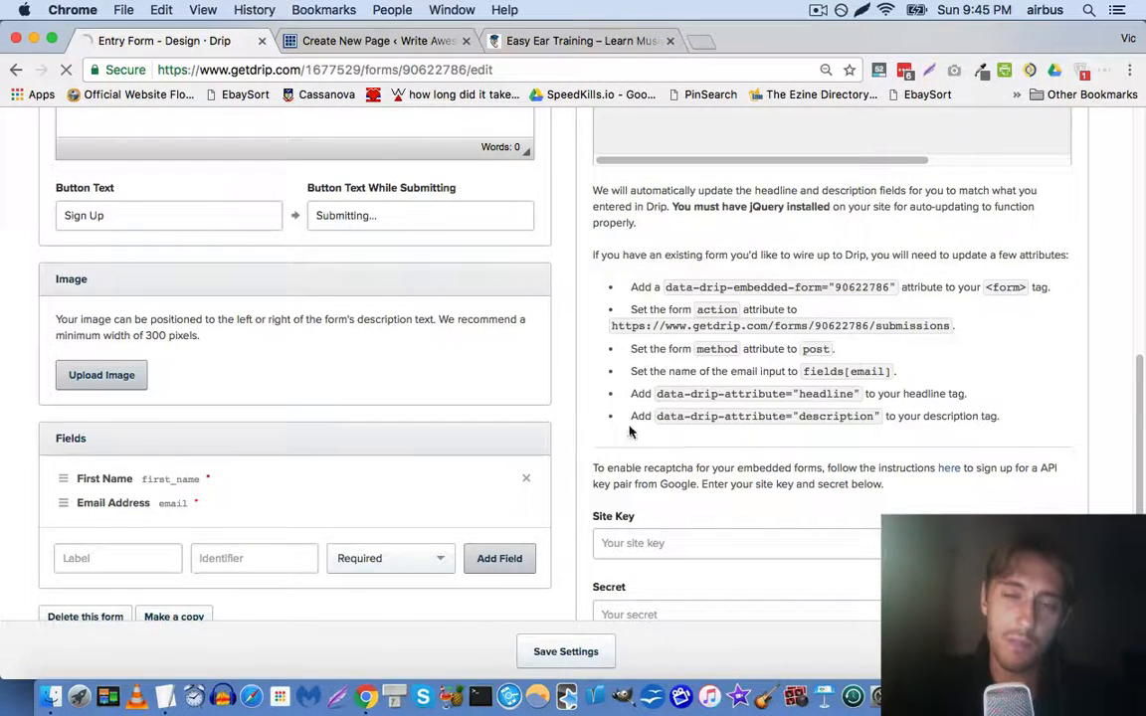
scroll(443, 314, up, 10)
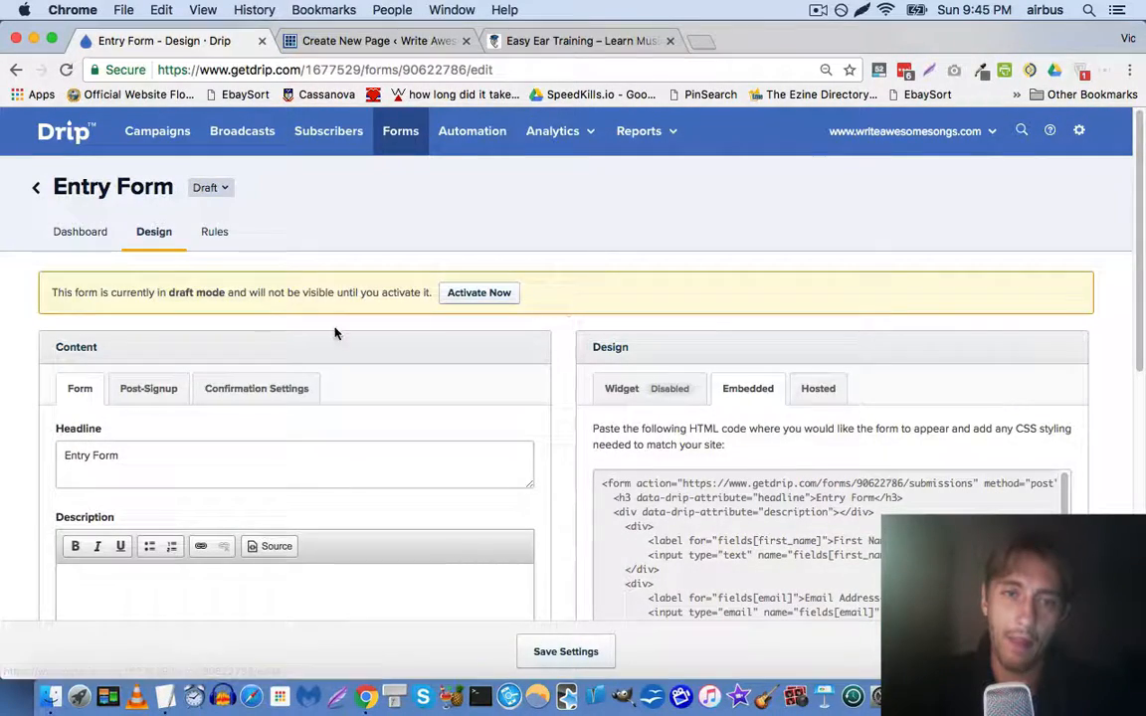
Look over the entry form's thank-you settings, then bring up the confirmation email settings
click(165, 389)
scroll(55, 330, down, 3)
scroll(55, 331, down, 2)
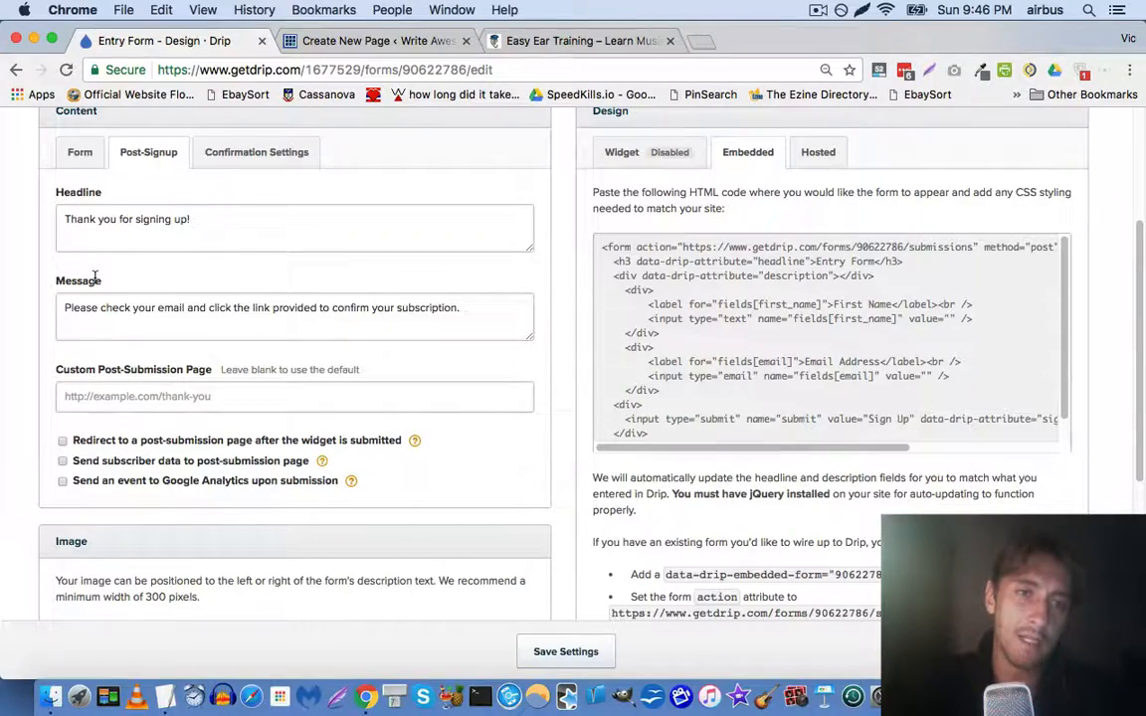
scroll(165, 332, up, 5)
scroll(161, 329, down, 10)
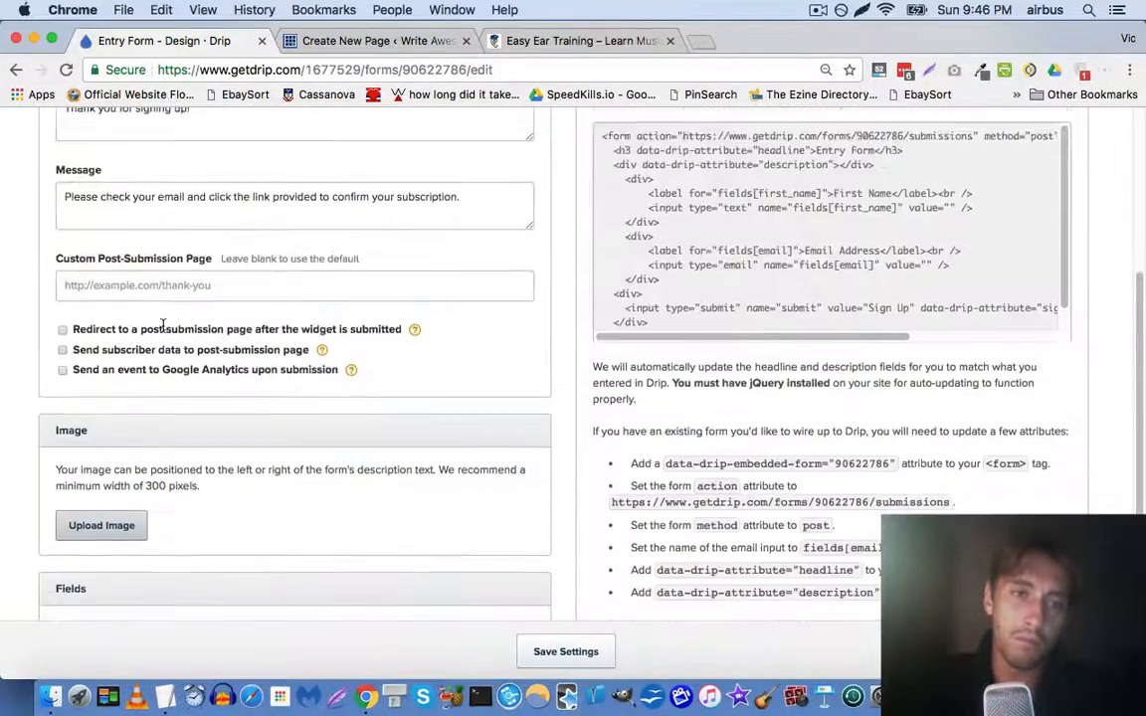
scroll(164, 328, up, 10)
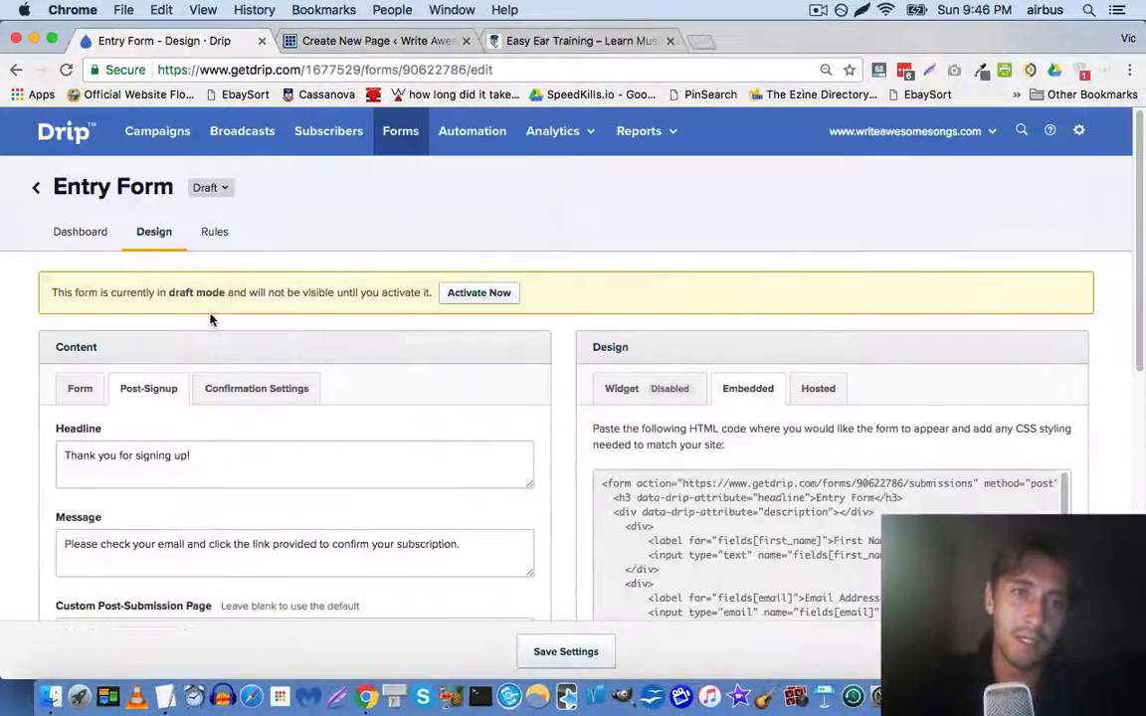
click(256, 389)
scroll(57, 307, down, 3)
Replace the confirmation sender name with the owner's name plus 'Write Awesome Songs'
click(174, 378)
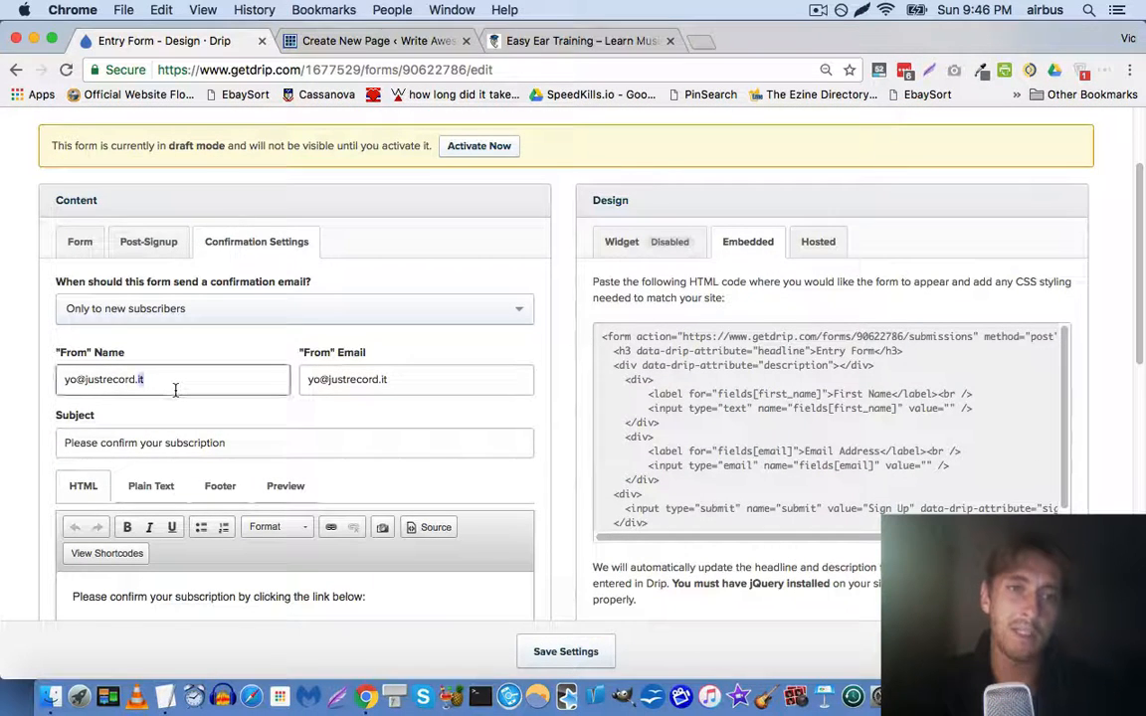
key(super+a)
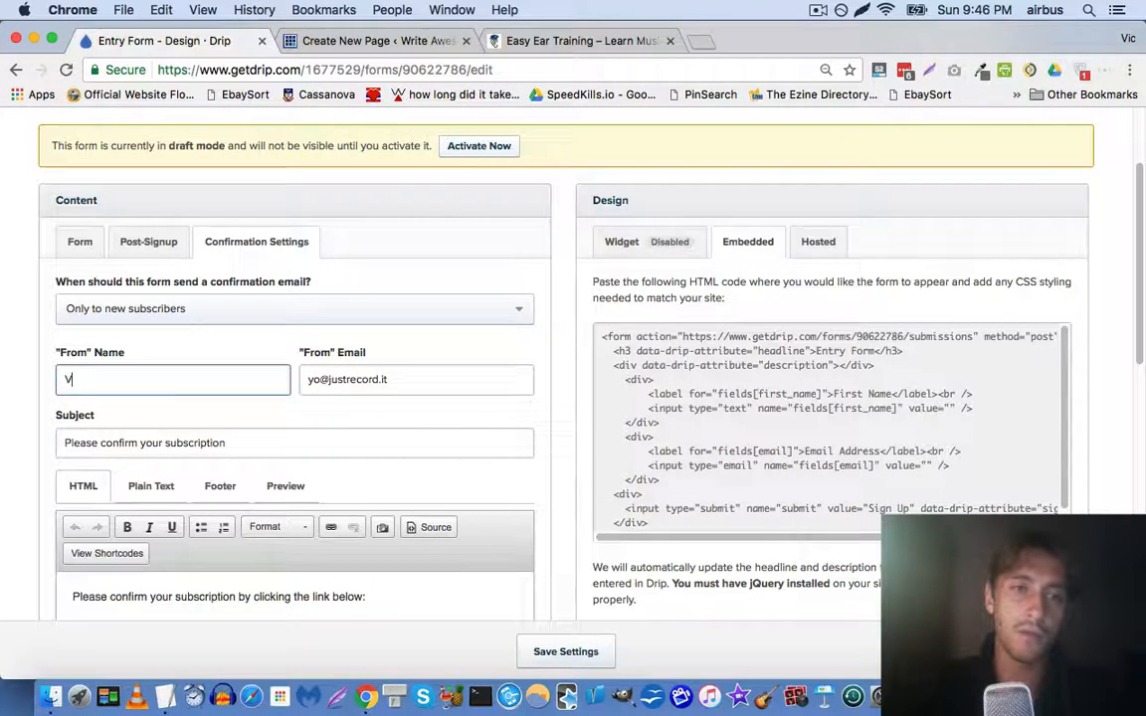
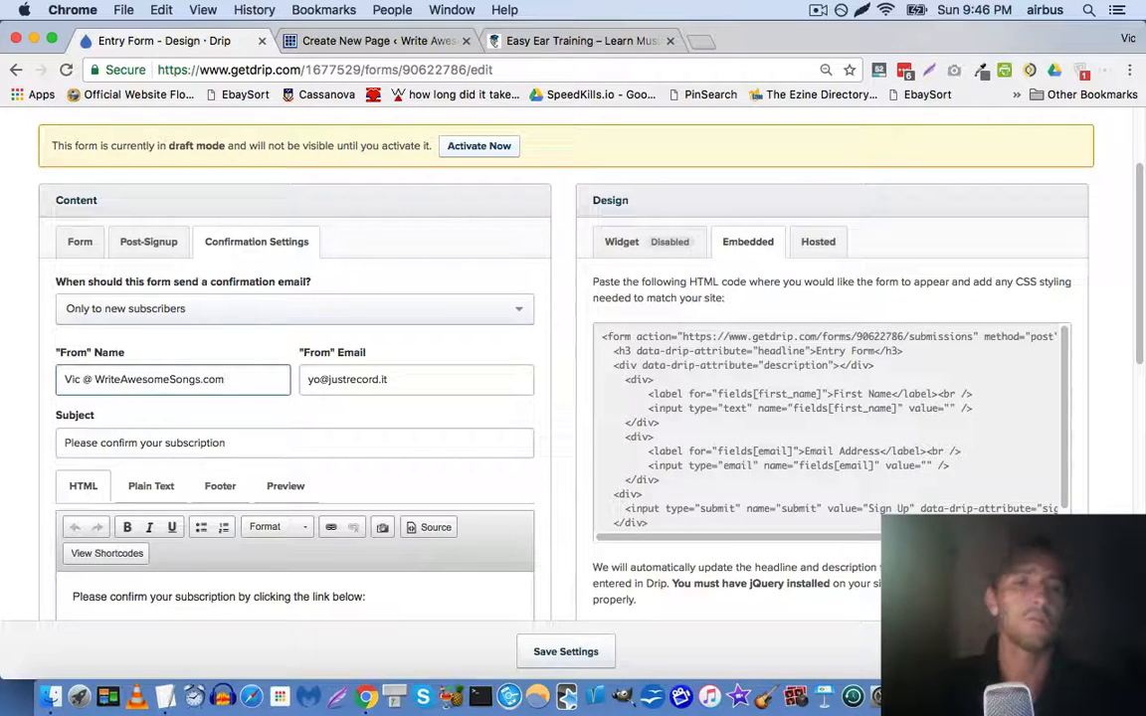
key(shift+alt+Left)
key(shift+alt+Left)
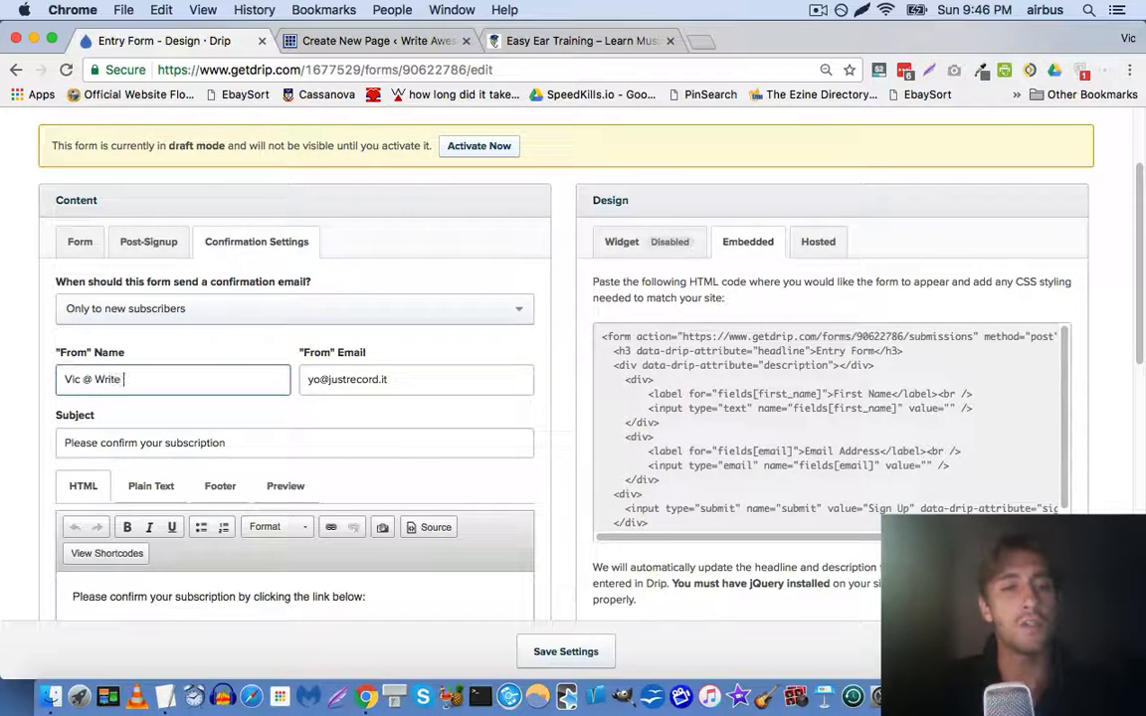
Reword the sender name so it reads '… from Write Awesome Songs'
key(super+Left)
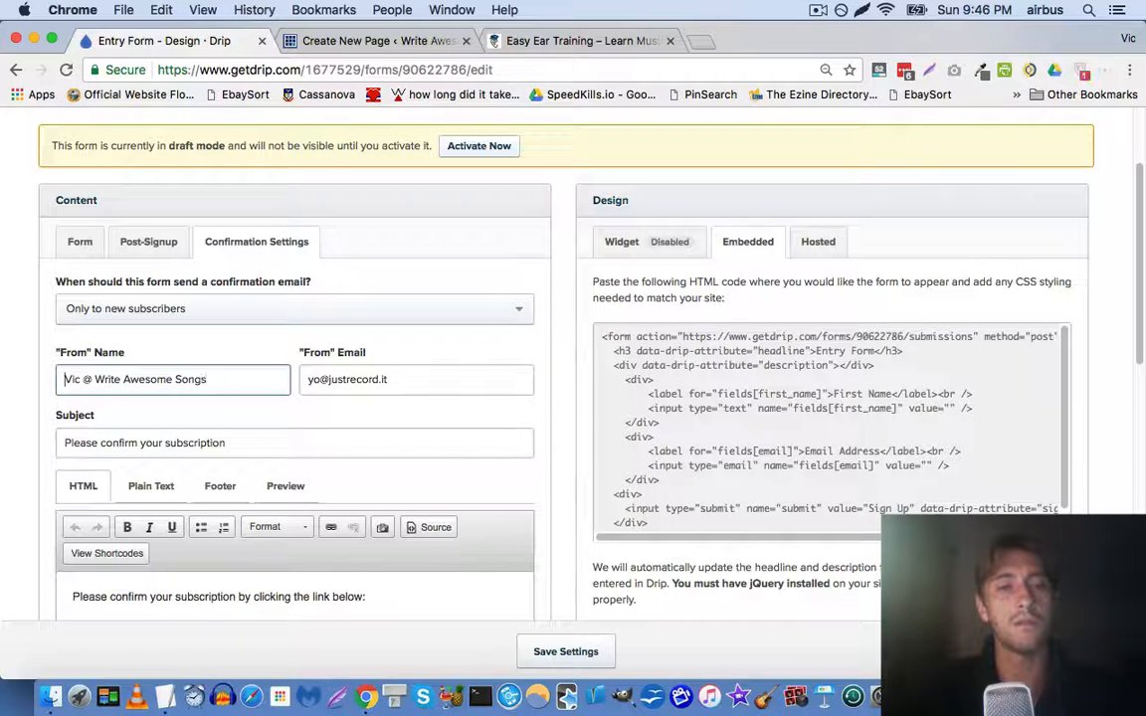
key(Right)
key(BackSpace)
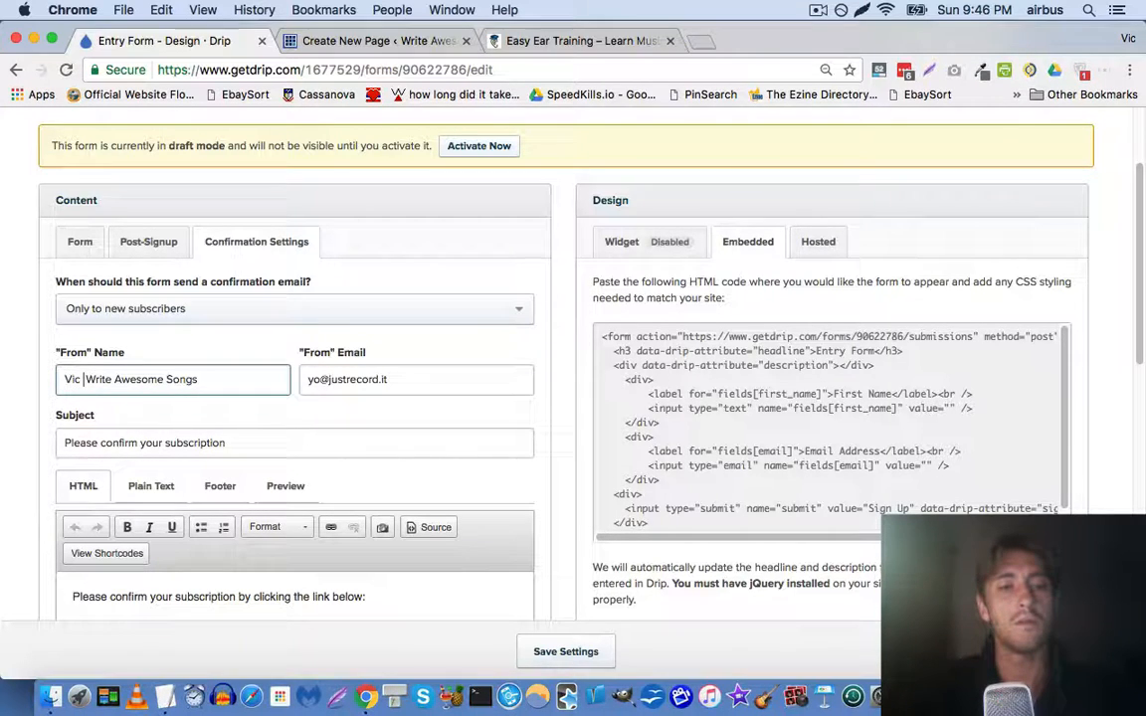
text(at)
key(BackSpace)
key(BackSpace)
text(from)
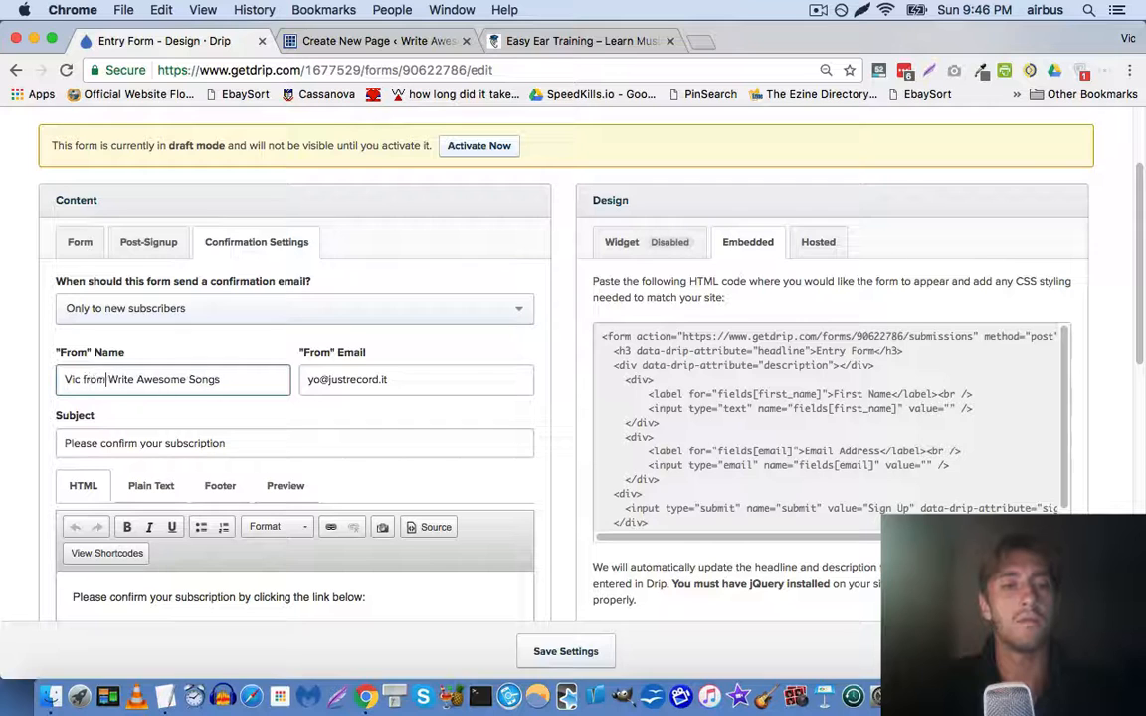
key(BackSpace)
key(BackSpace)
key(BackSpace)
key(BackSpace)
key(BackSpace)
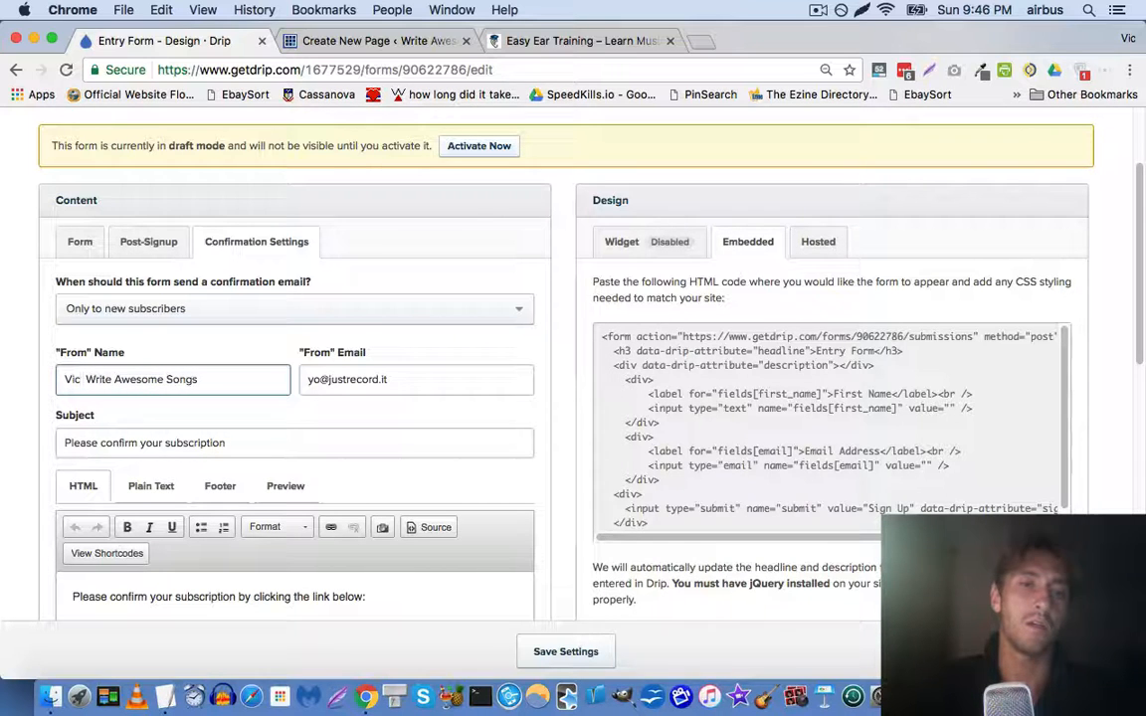
text(@)
key(BackSpace)
text(@)
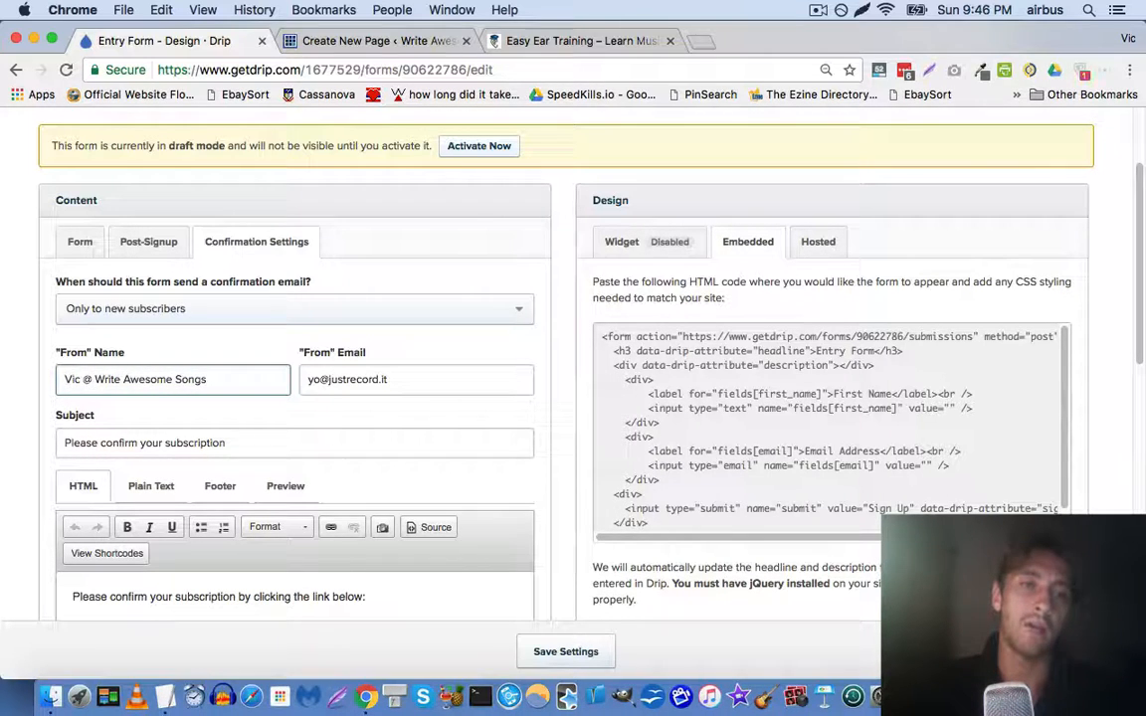
key(BackSpace)
text(at)
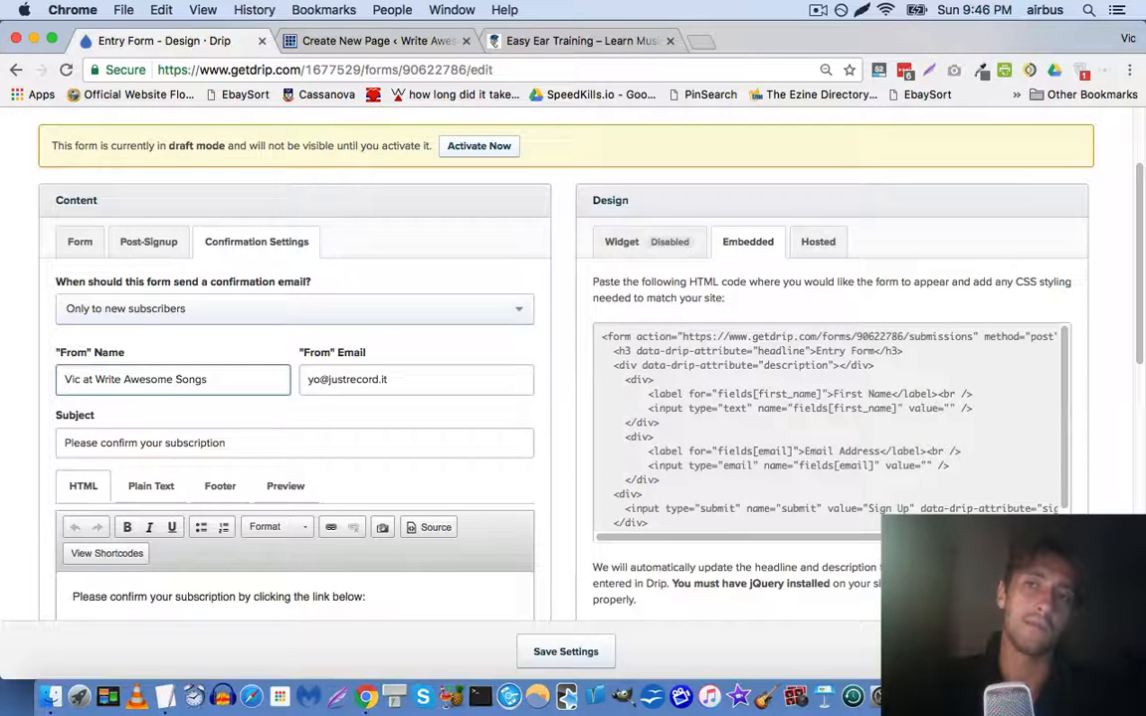
key(BackSpace)
key(BackSpace)
text(from)
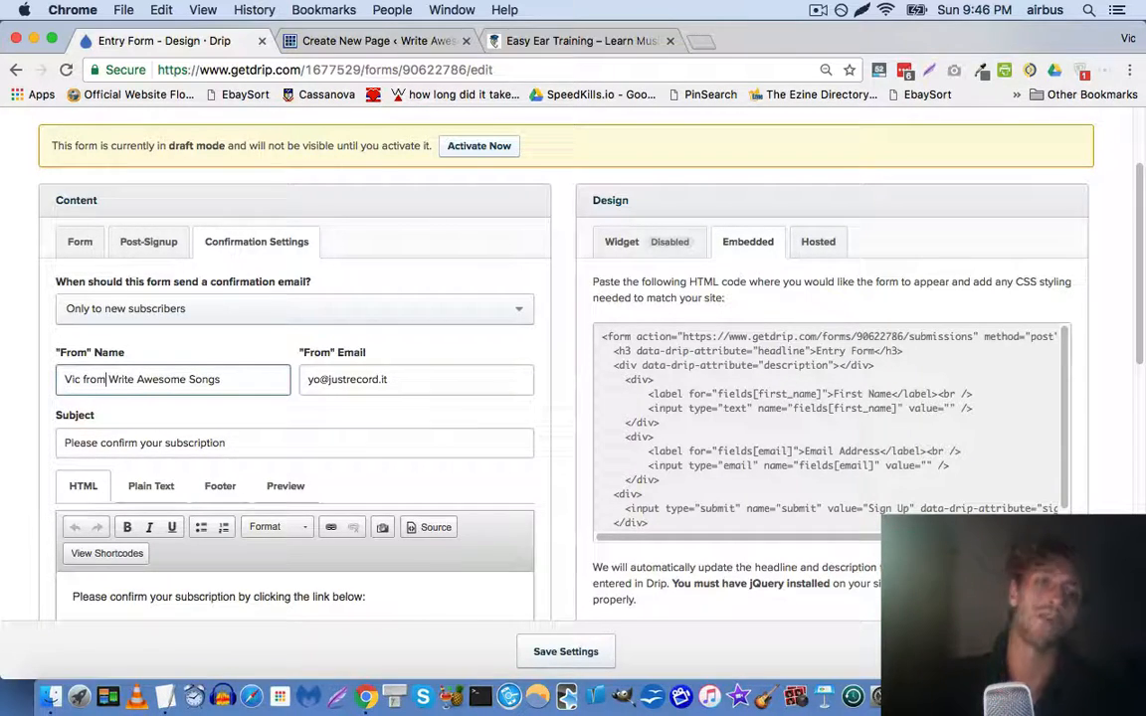
Enter the site's own email address as the confirmation sender address
key(Tab)
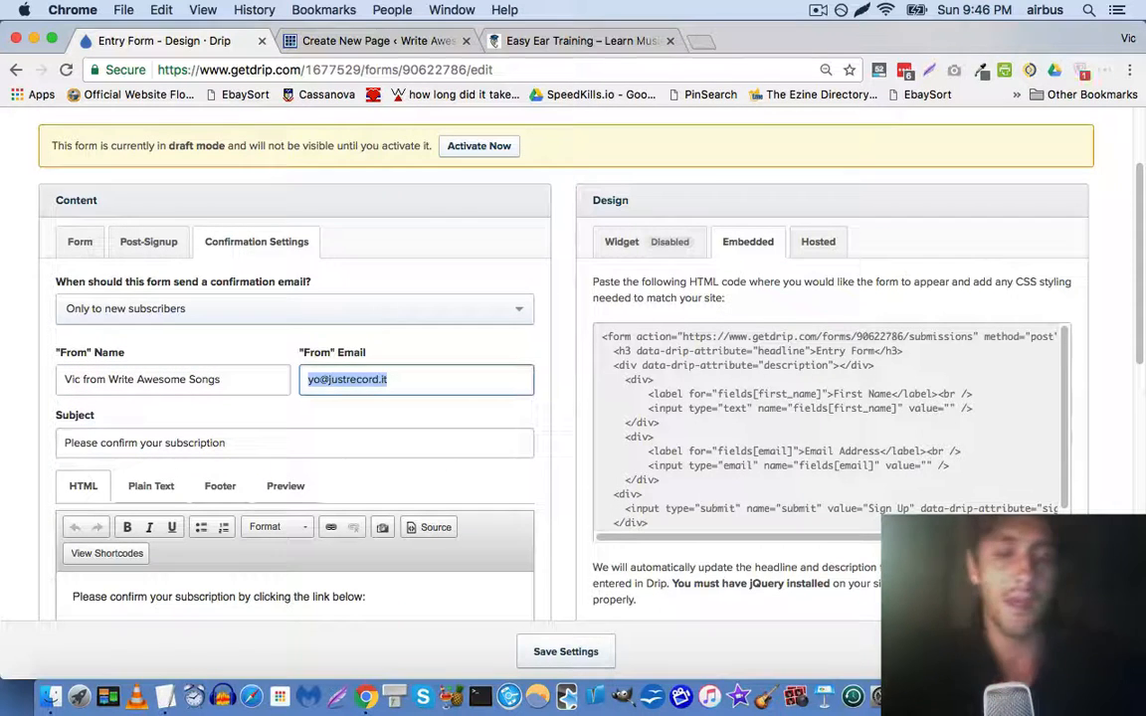
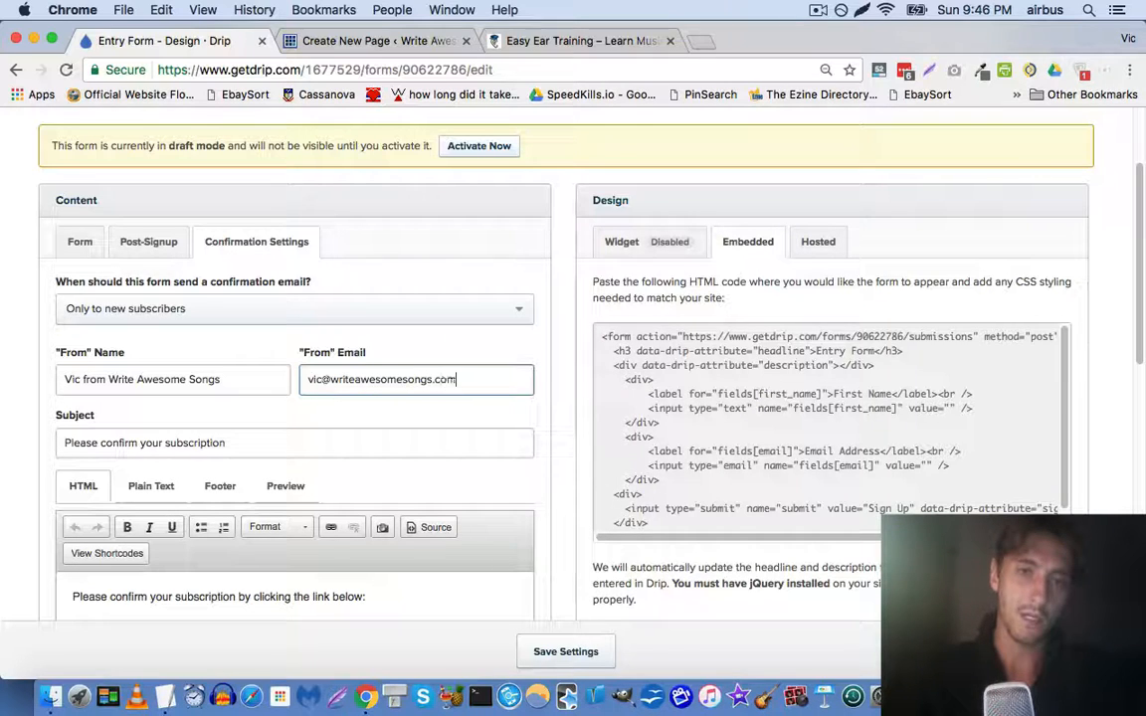
scroll(111, 380, down, 1)
Save the entry form's new confirmation sender settings with Save Settings, then return to the top
scroll(111, 380, down, 5)
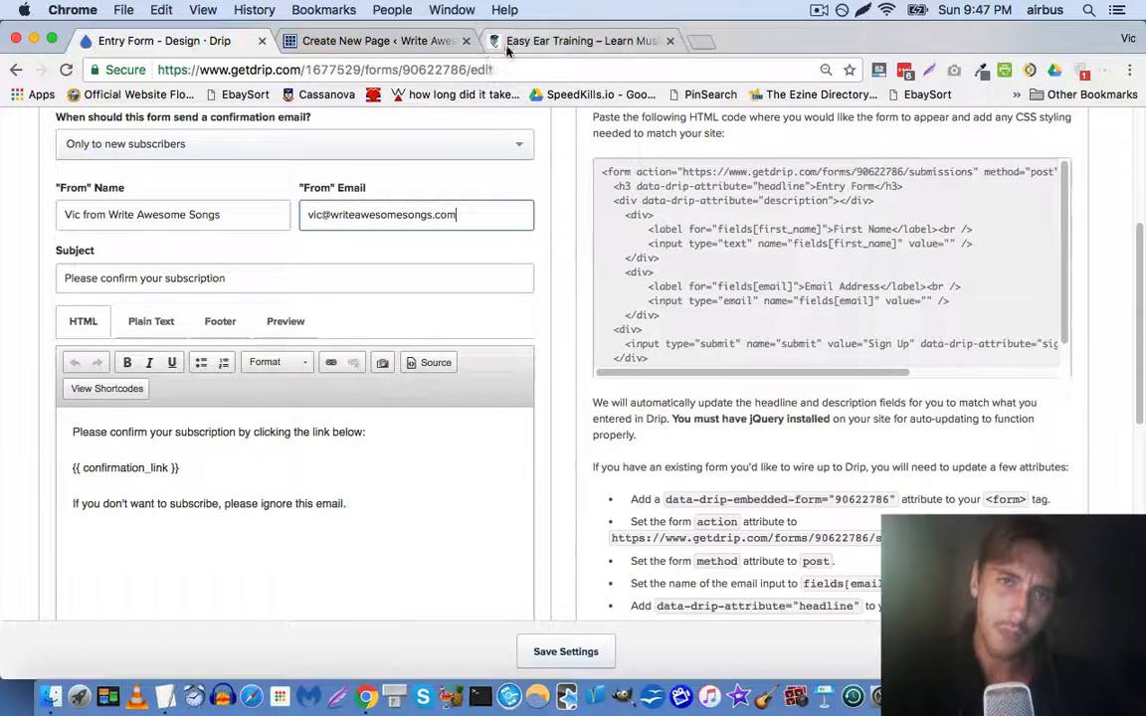
scroll(202, 273, down, 1)
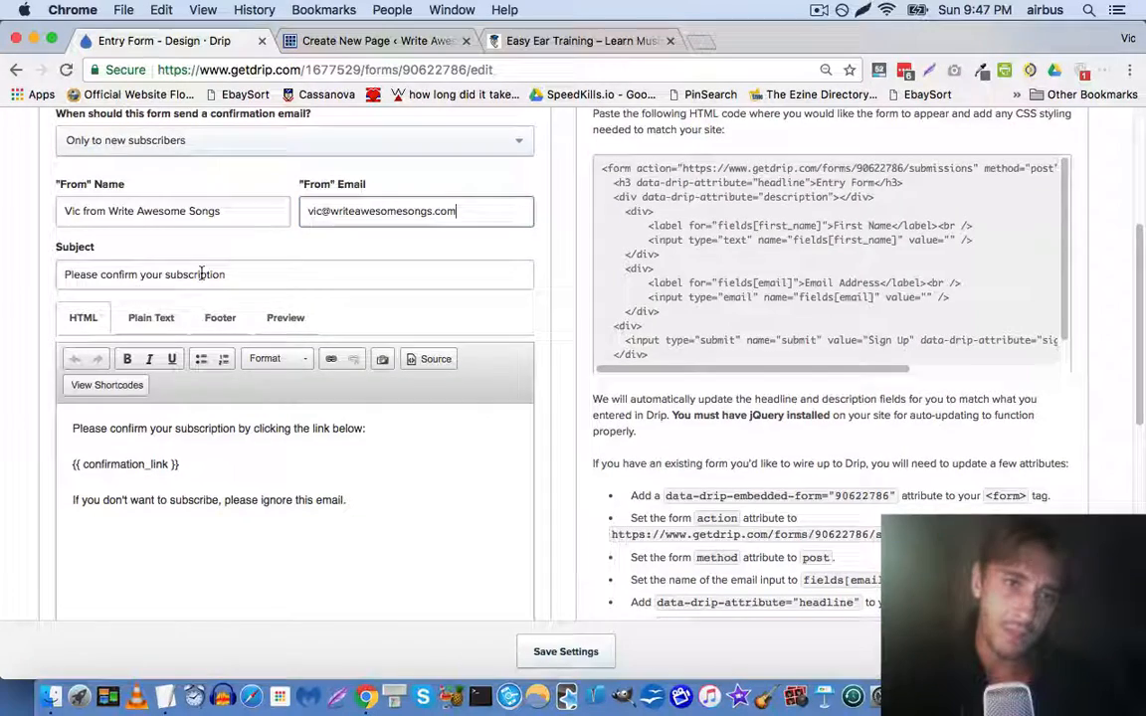
scroll(326, 386, down, 5)
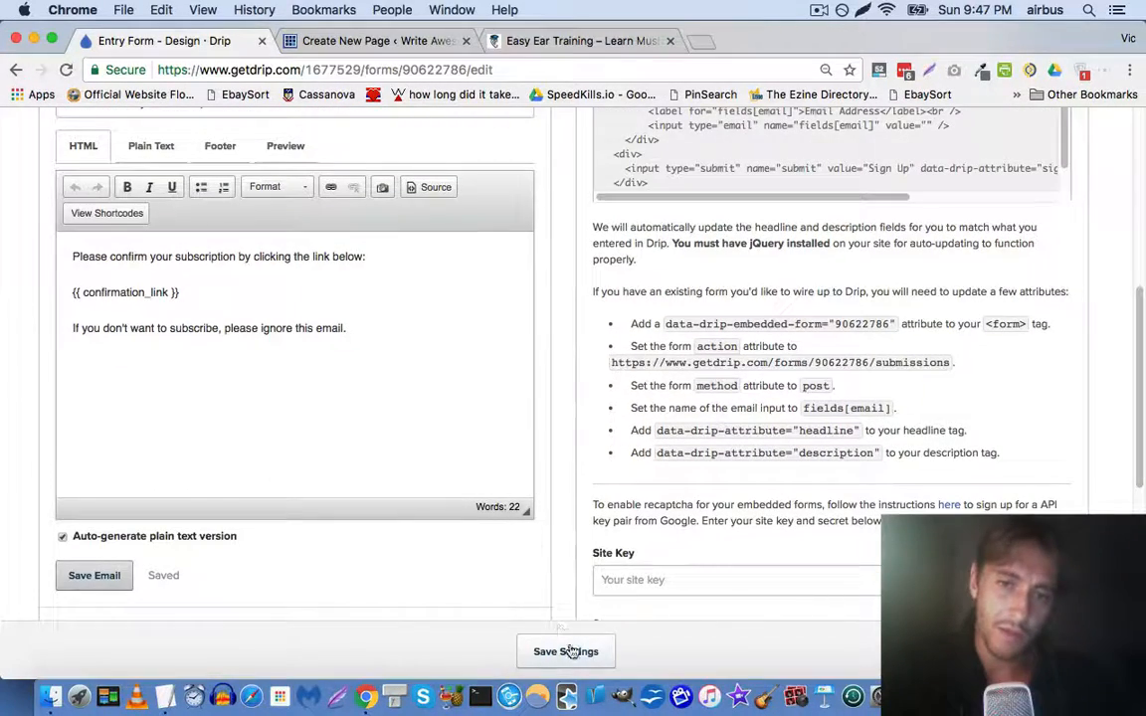
click(586, 653)
scroll(361, 416, down, 8)
scroll(361, 415, down, 5)
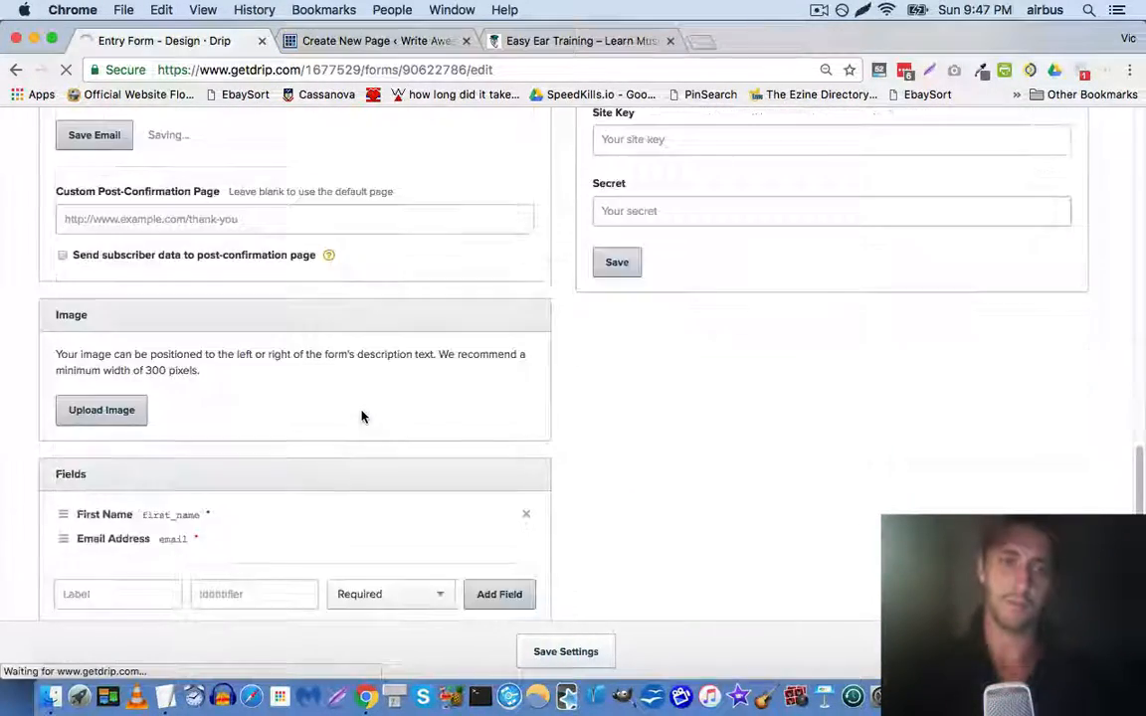
scroll(361, 415, up, 5)
scroll(372, 370, up, 15)
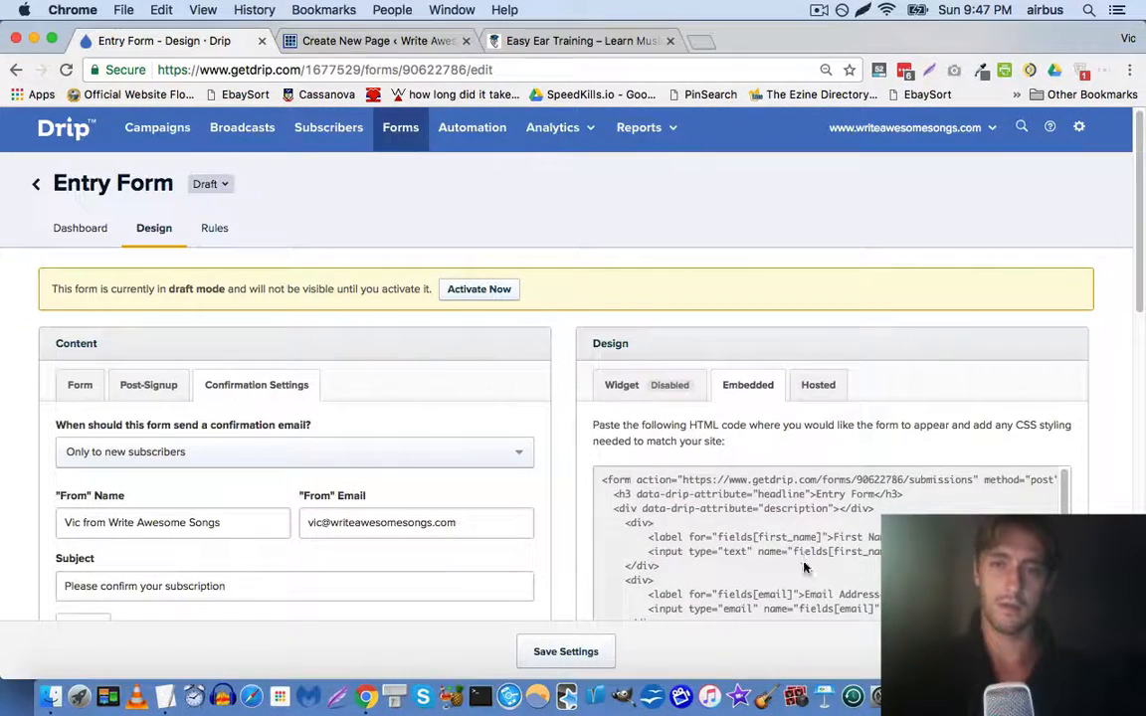
Activate the Drip entry form so it goes live and select its title for renaming
click(806, 567)
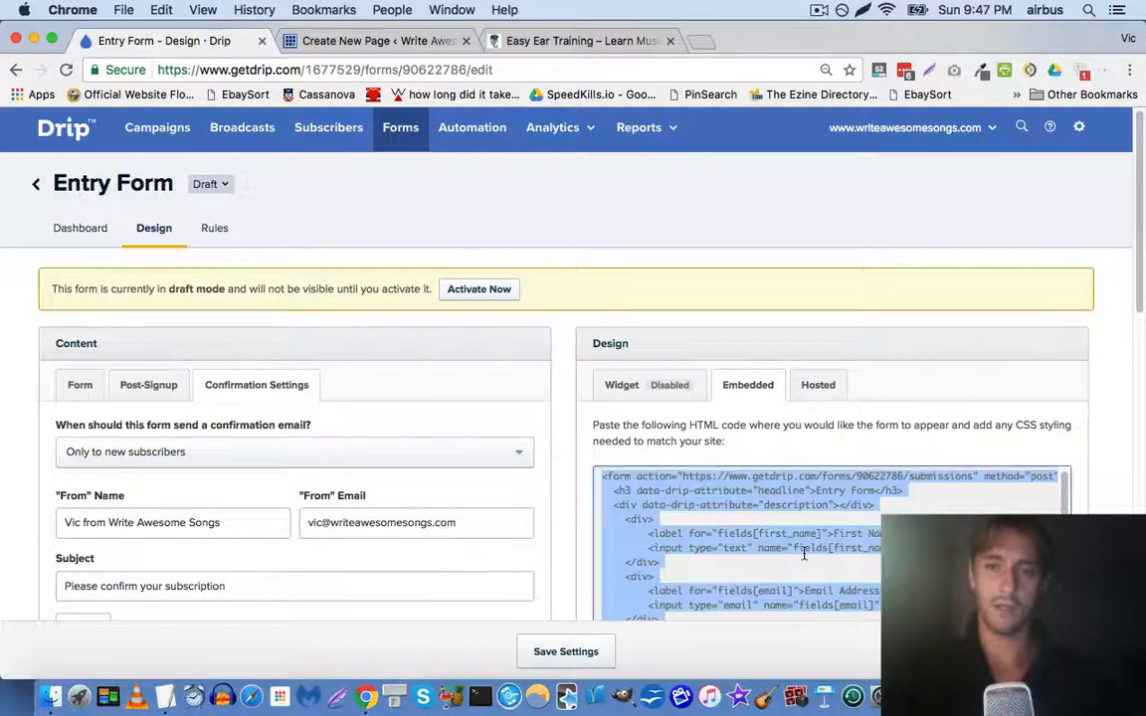
click(473, 298)
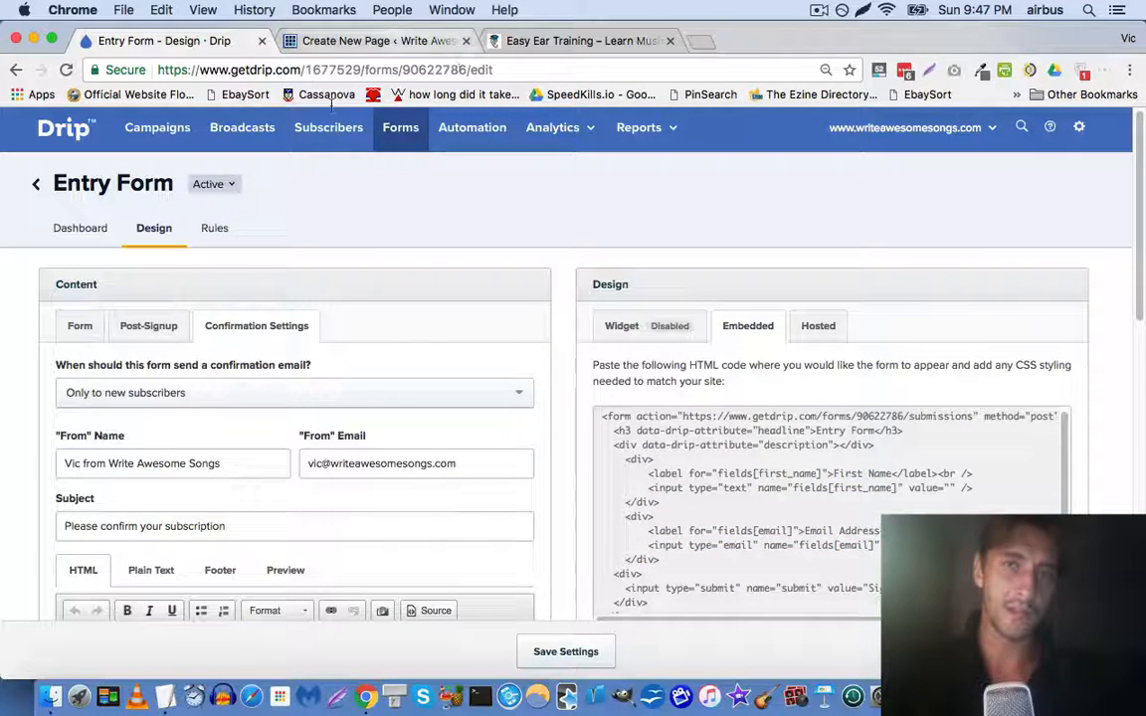
click(130, 184)
key(super+a)
Rename the form 'Write Awesome Songs landing - Checklist', then go to the Easy Ear Training tab
text(W)
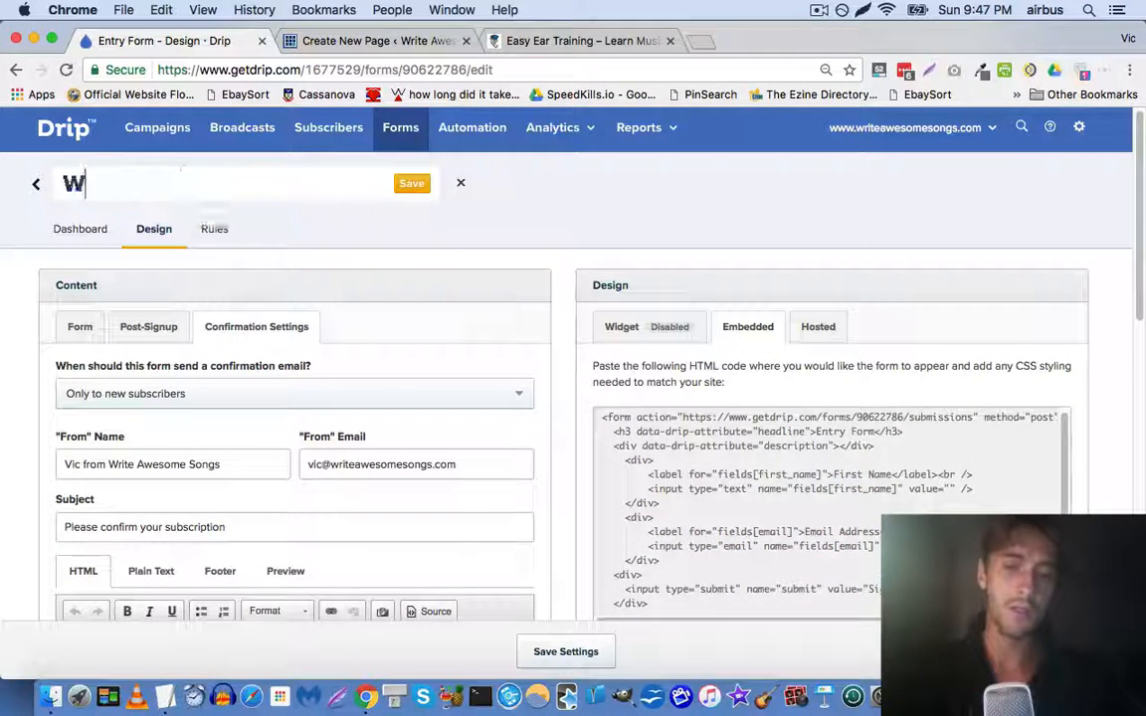
text(rite Awesome Songs landing page)
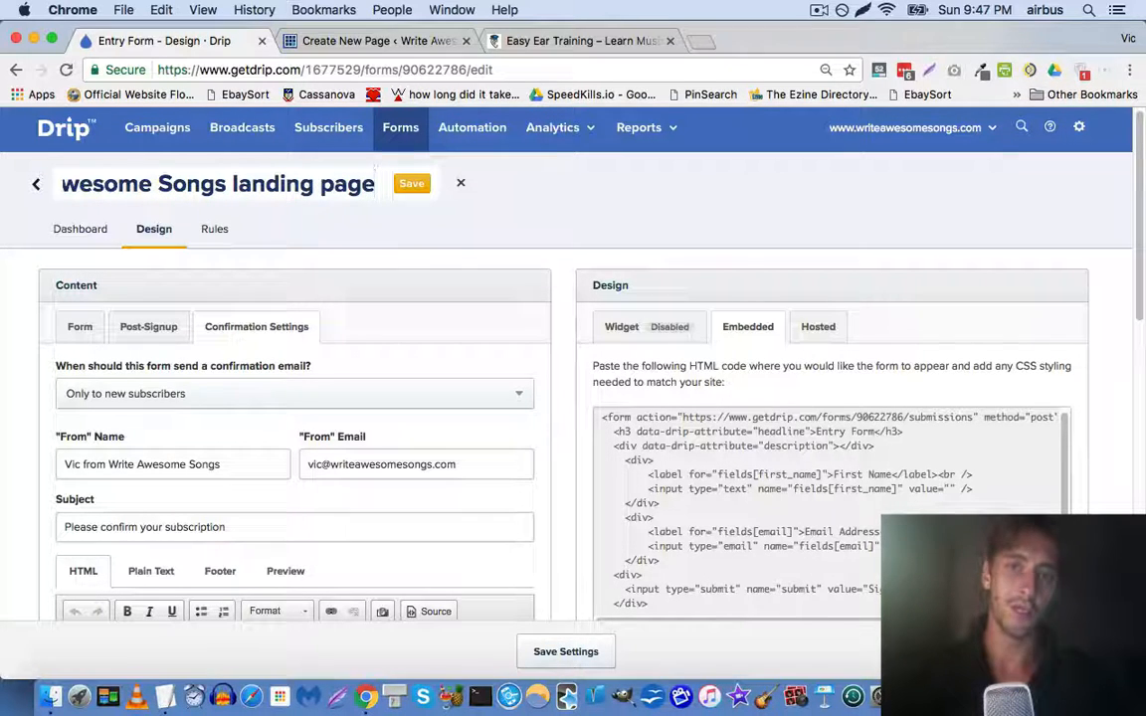
text(- S)
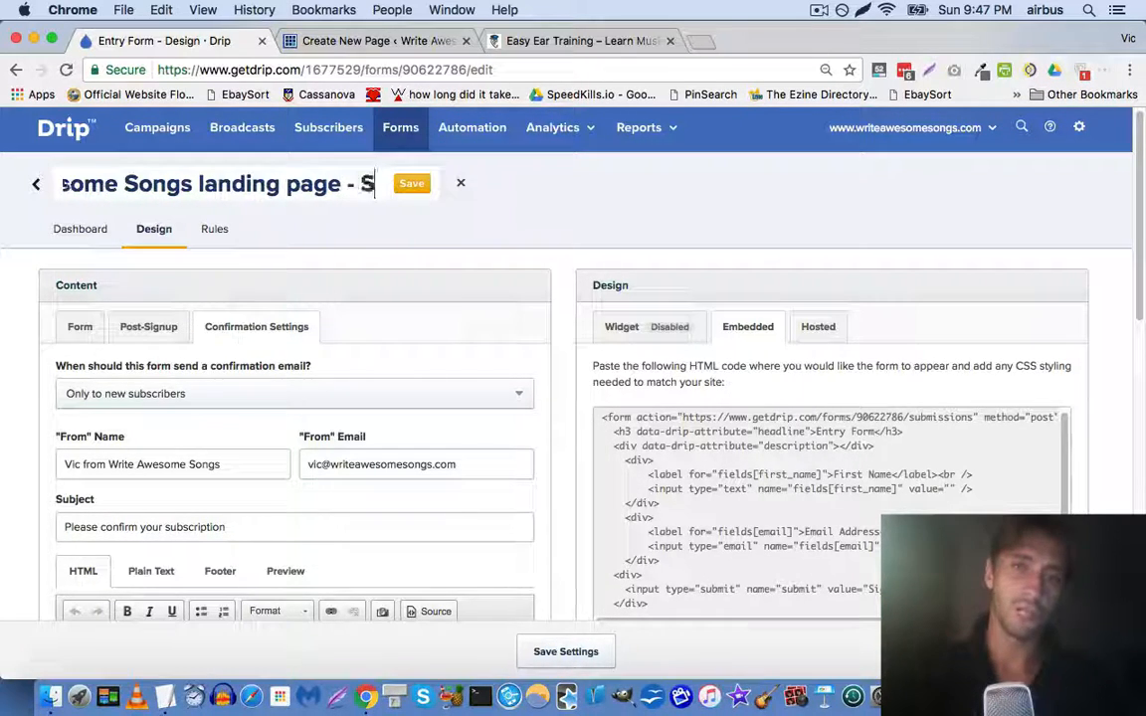
key(BackSpace)
text(Chek)
key(BackSpace)
text(ckli)
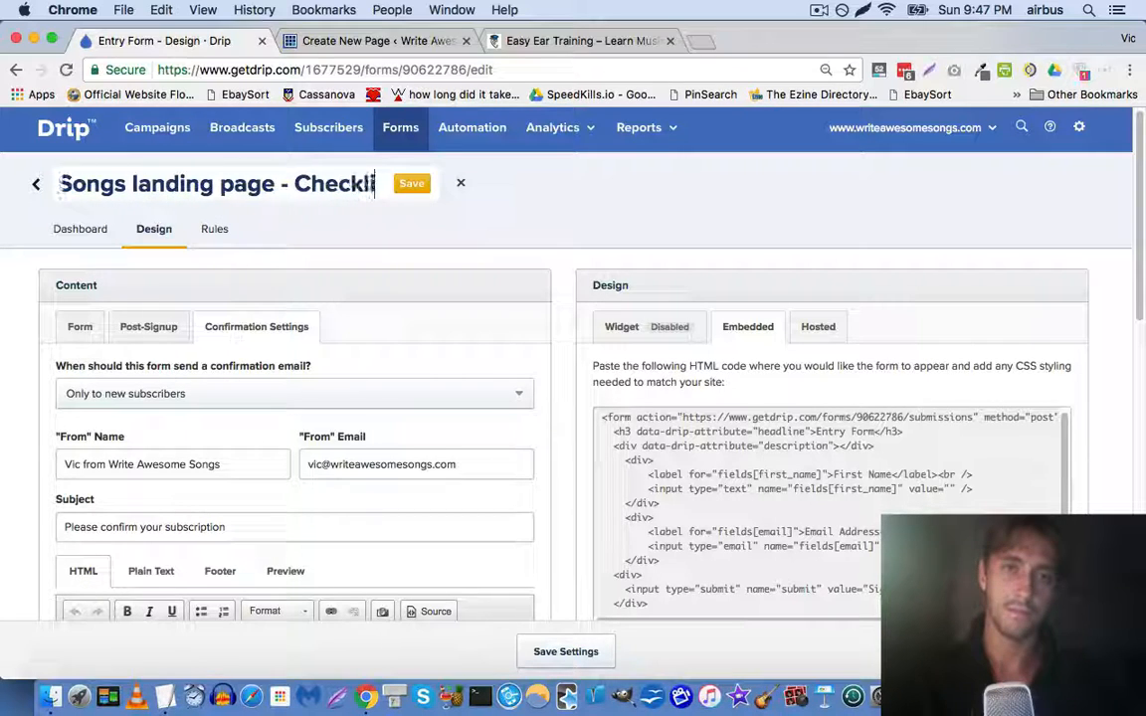
key(Return)
click(512, 41)
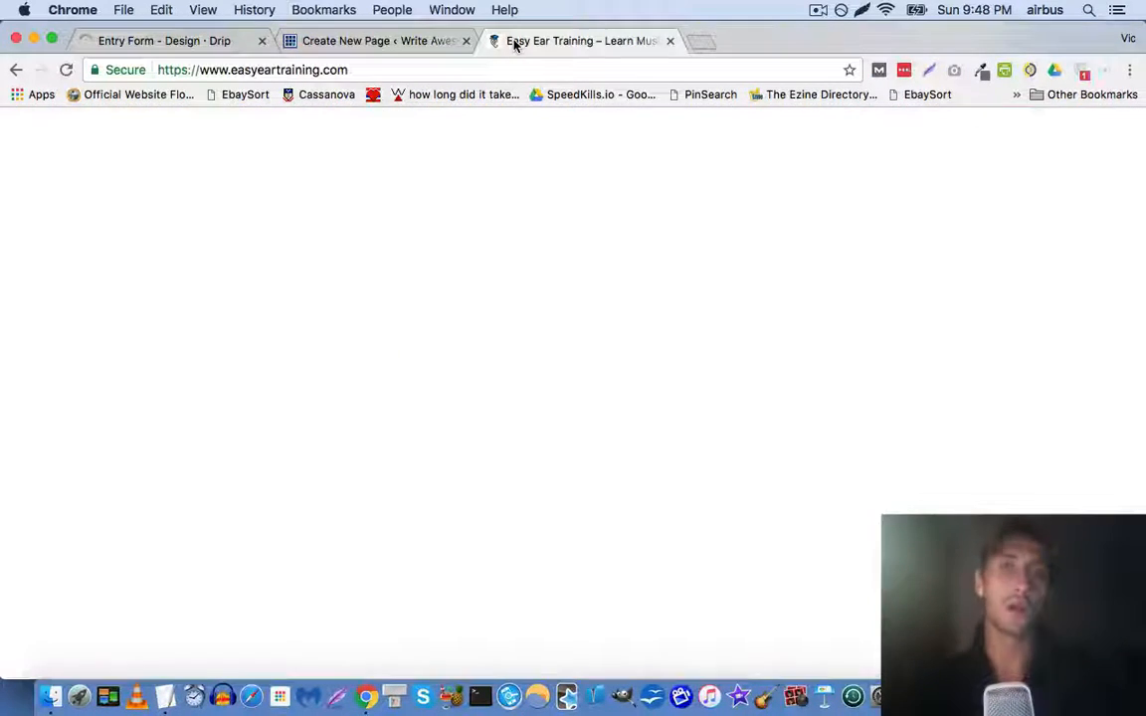
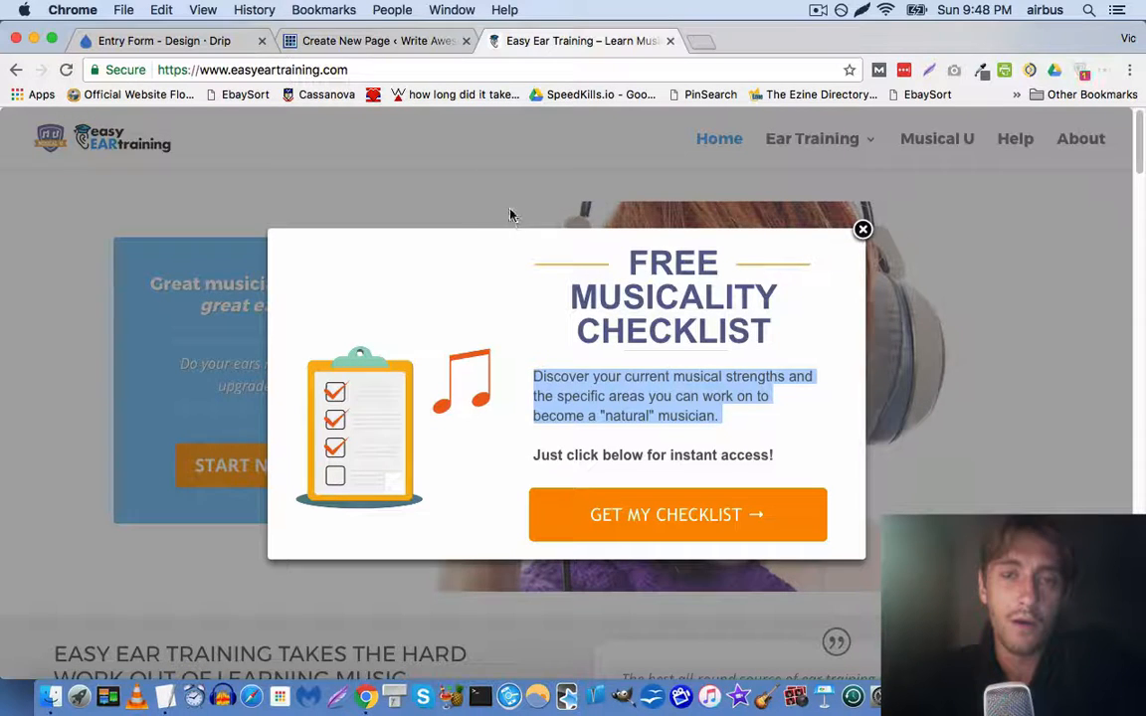
Compare the Easy Ear Training popup with the draft, ending on the Content editor's opt-in form
click(369, 41)
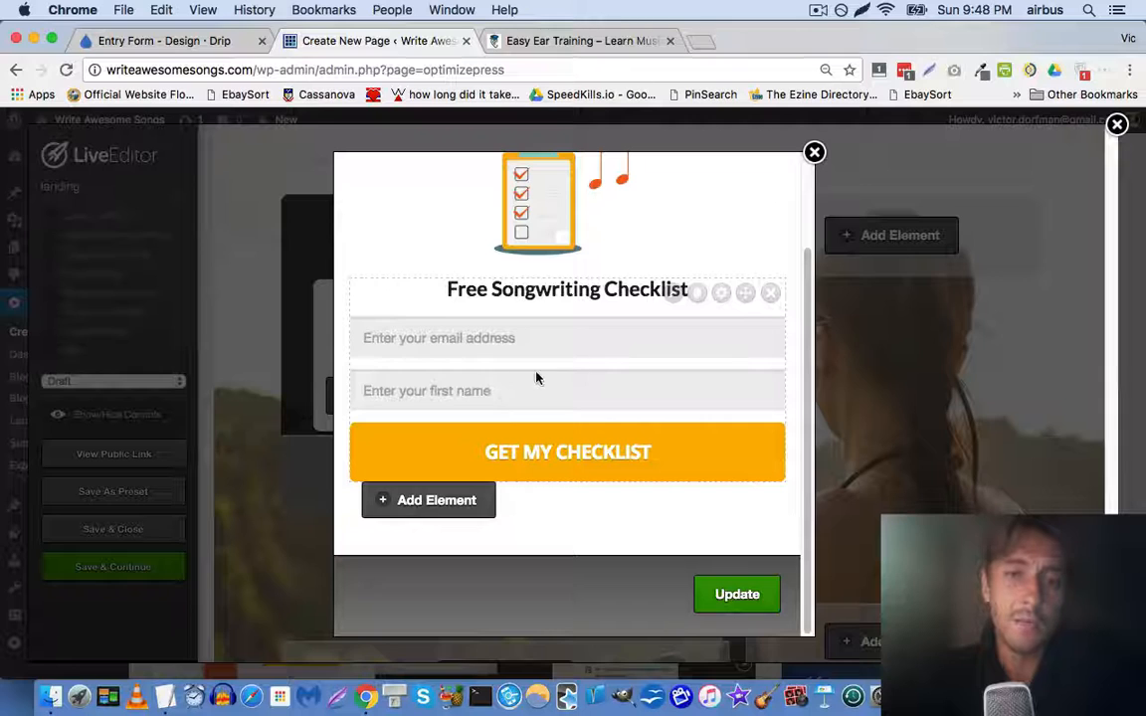
click(563, 42)
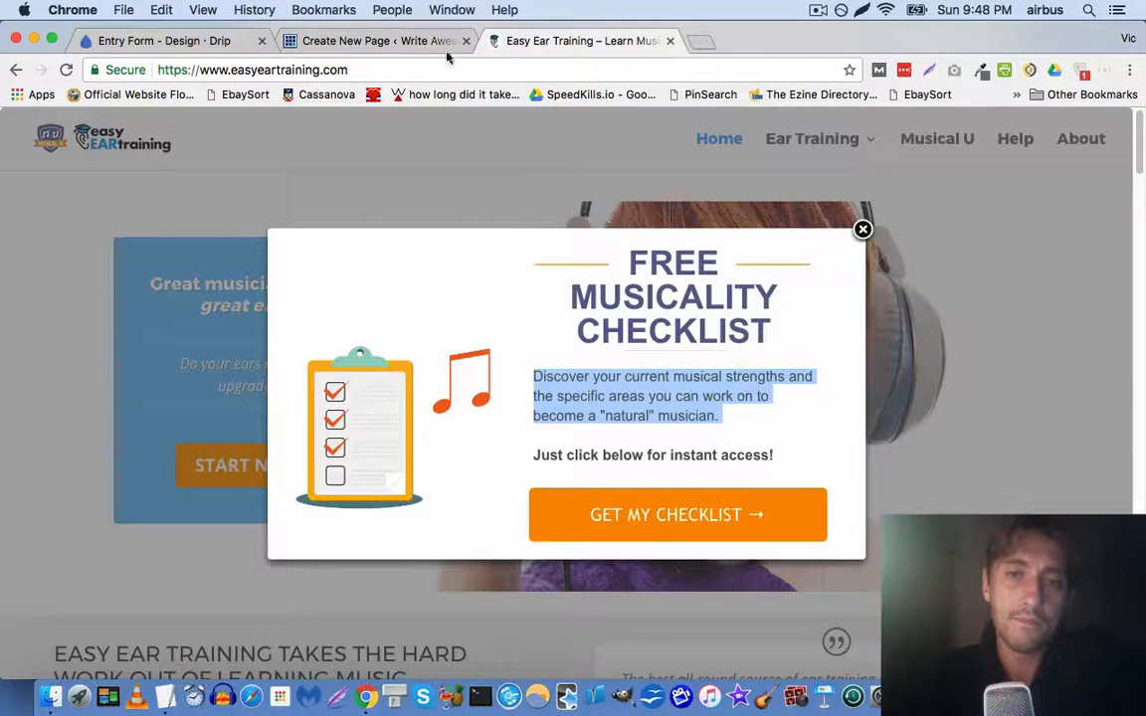
click(369, 40)
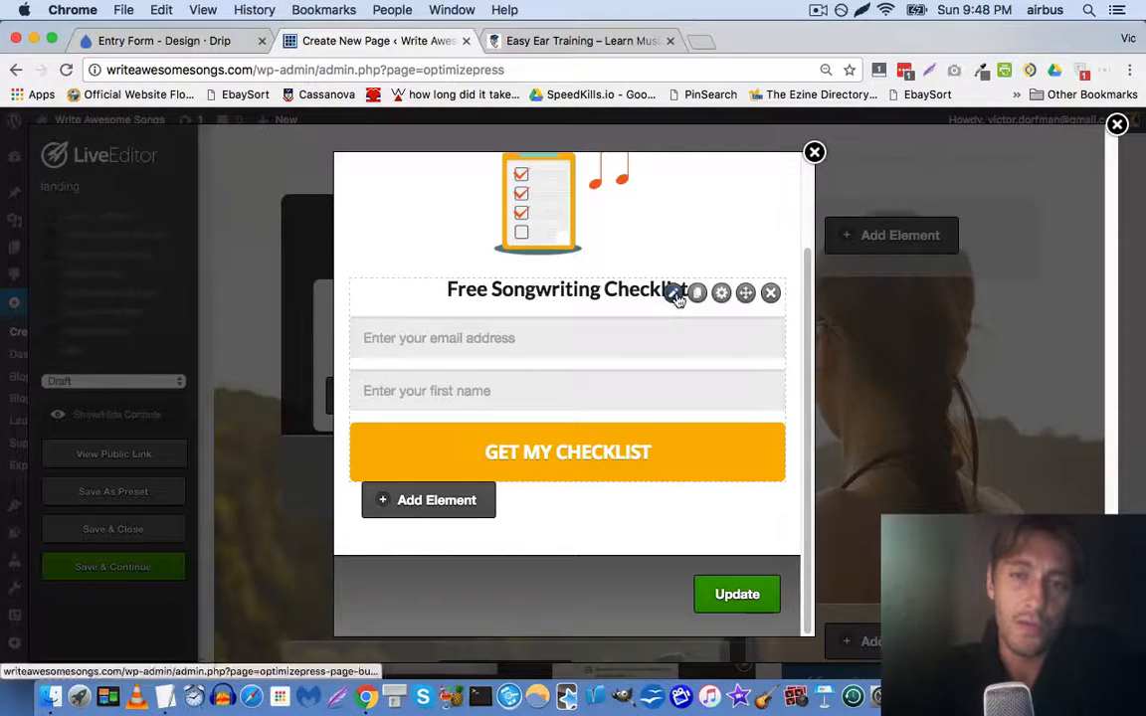
scroll(573, 301, up, 2)
scroll(567, 299, down, 2)
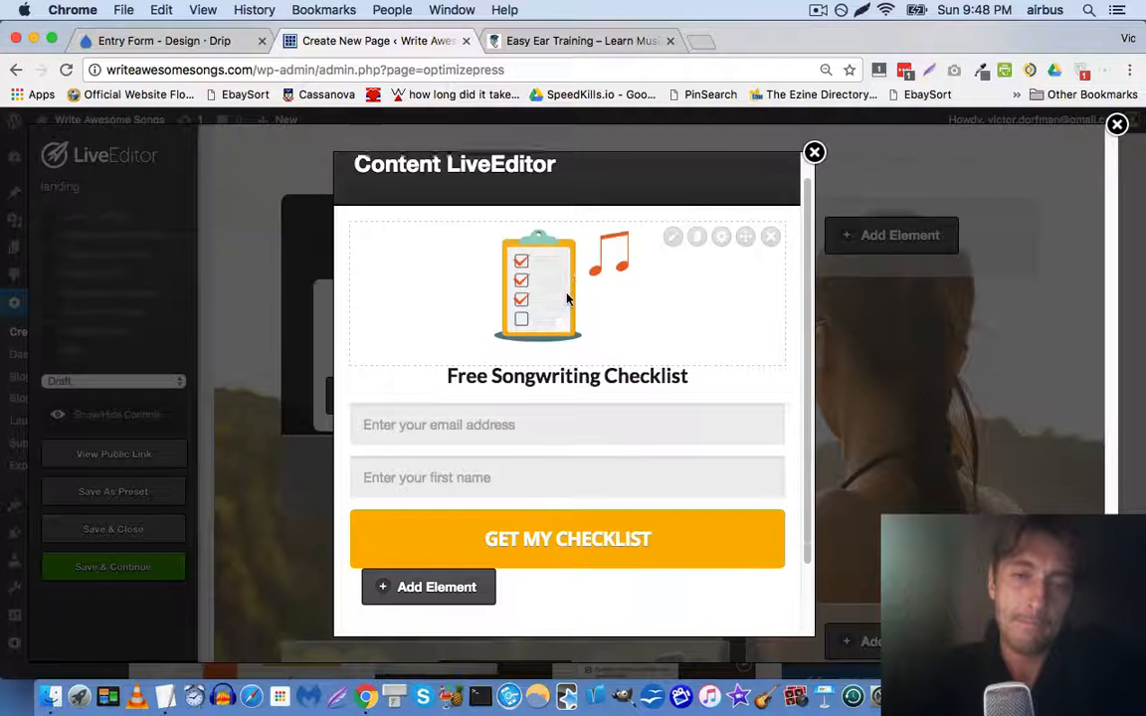
scroll(568, 297, up, 2)
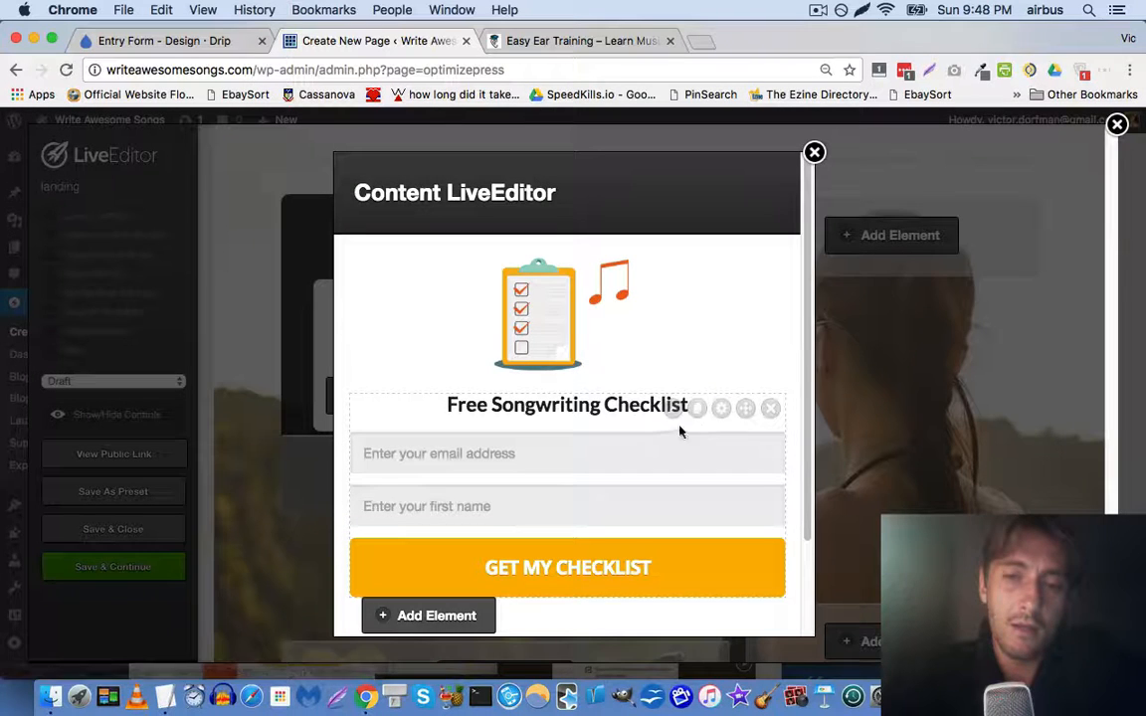
Insert a standard 'Free Songwriting Checklist' headline into the popup content
click(497, 607)
text(head)
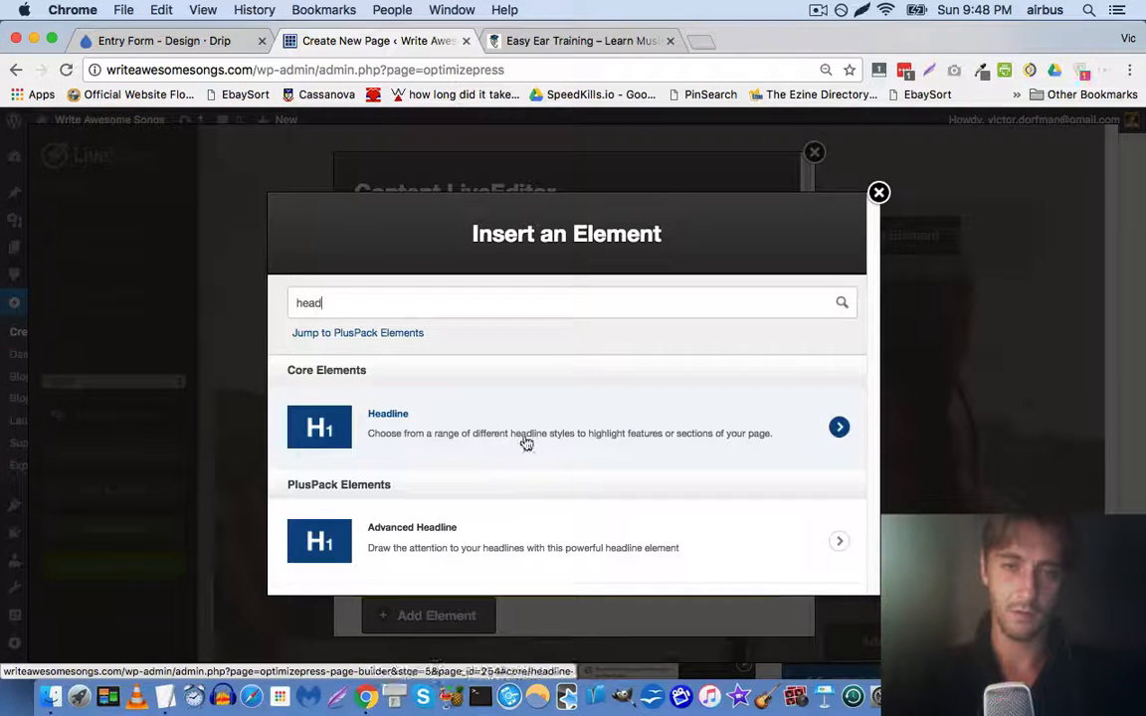
click(474, 402)
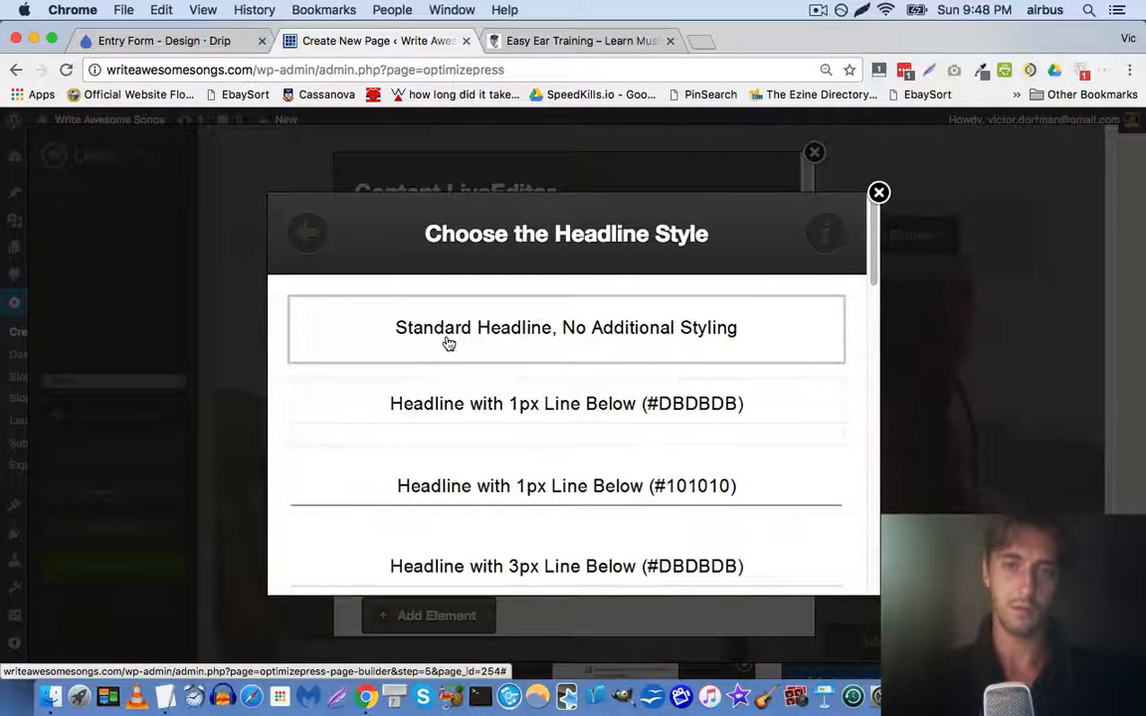
click(448, 336)
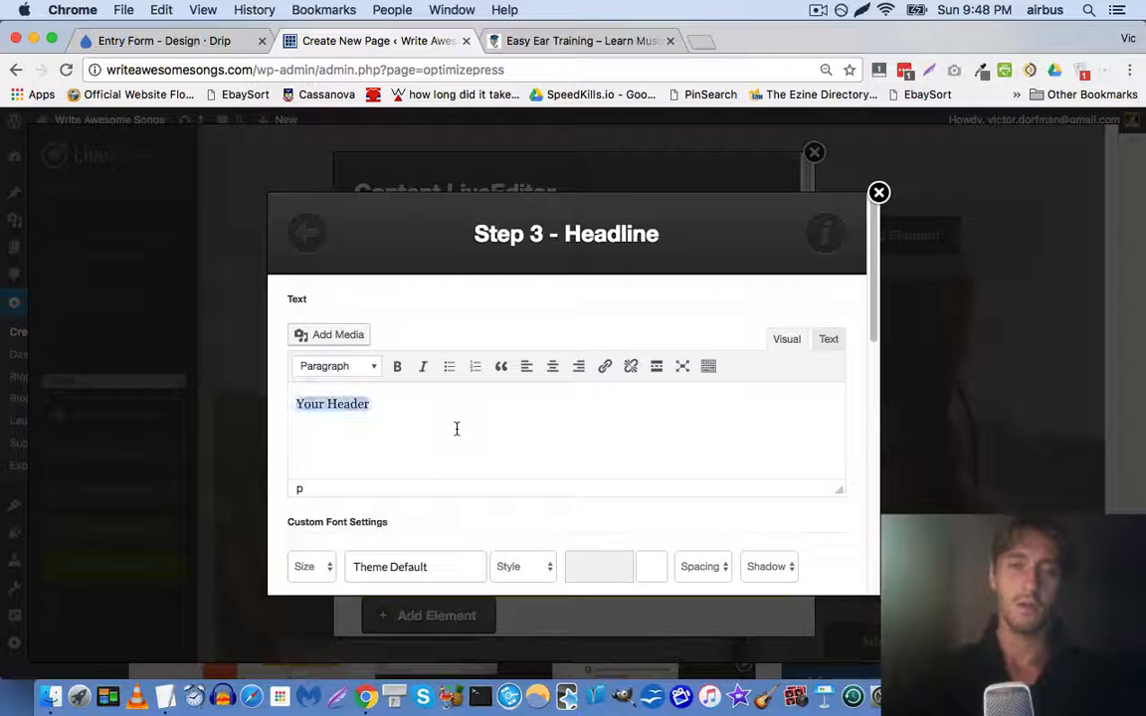
click(515, 40)
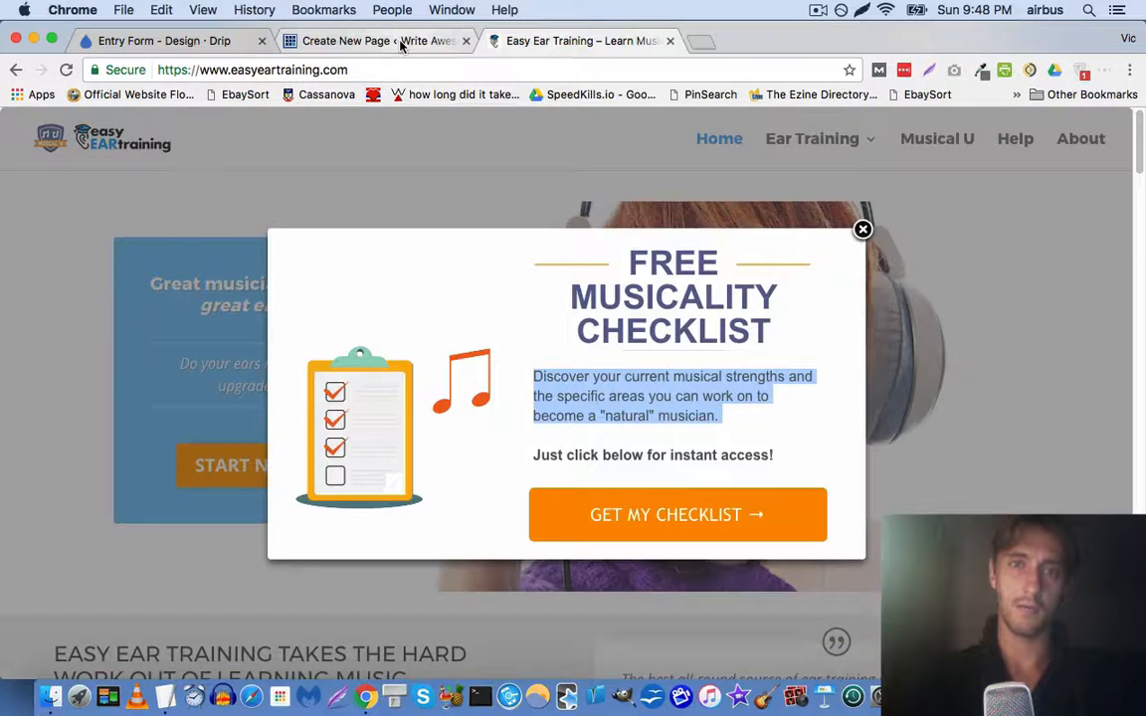
click(368, 40)
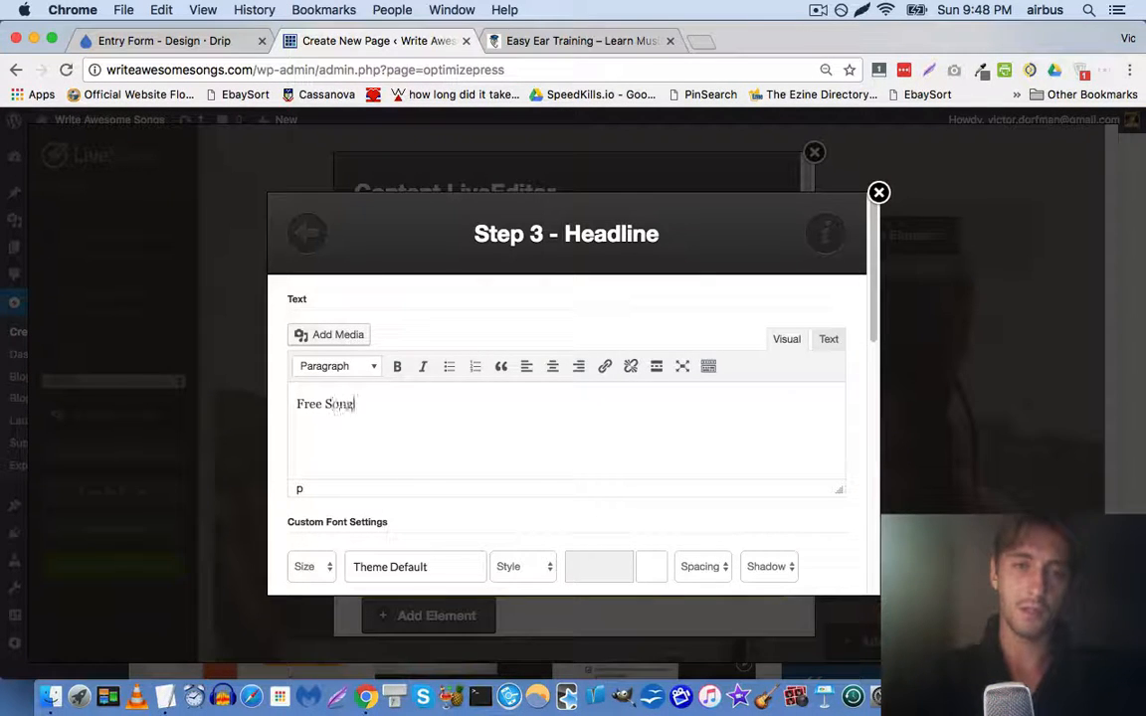
scroll(557, 534, down, 10)
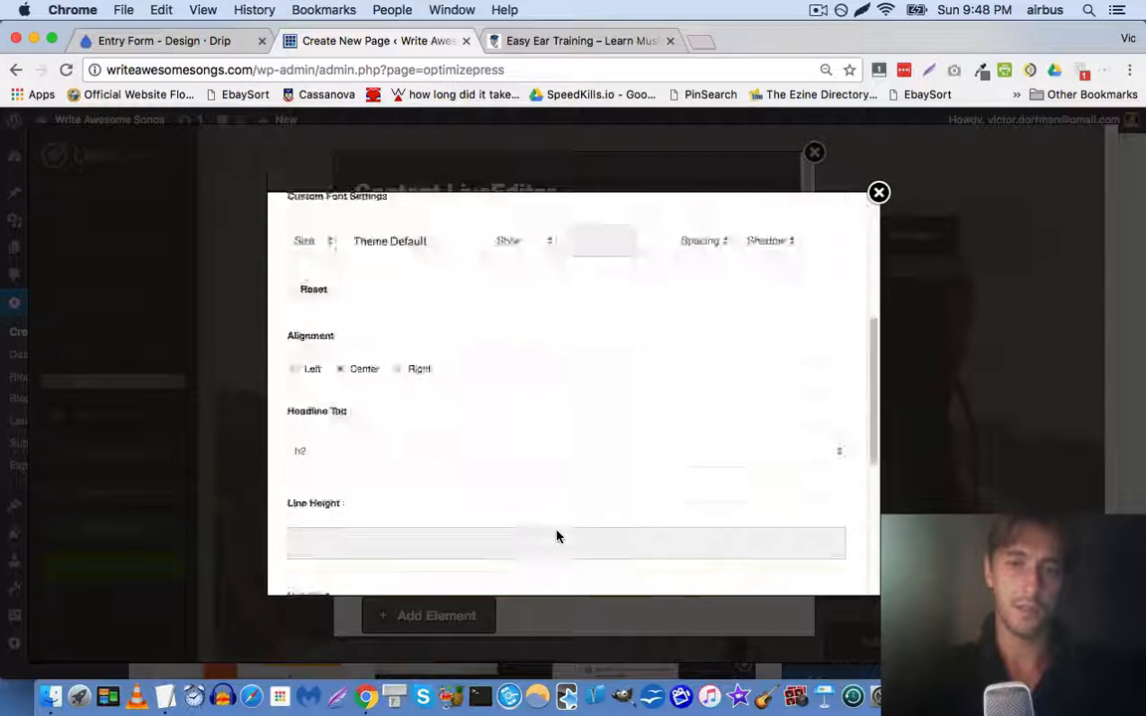
click(808, 552)
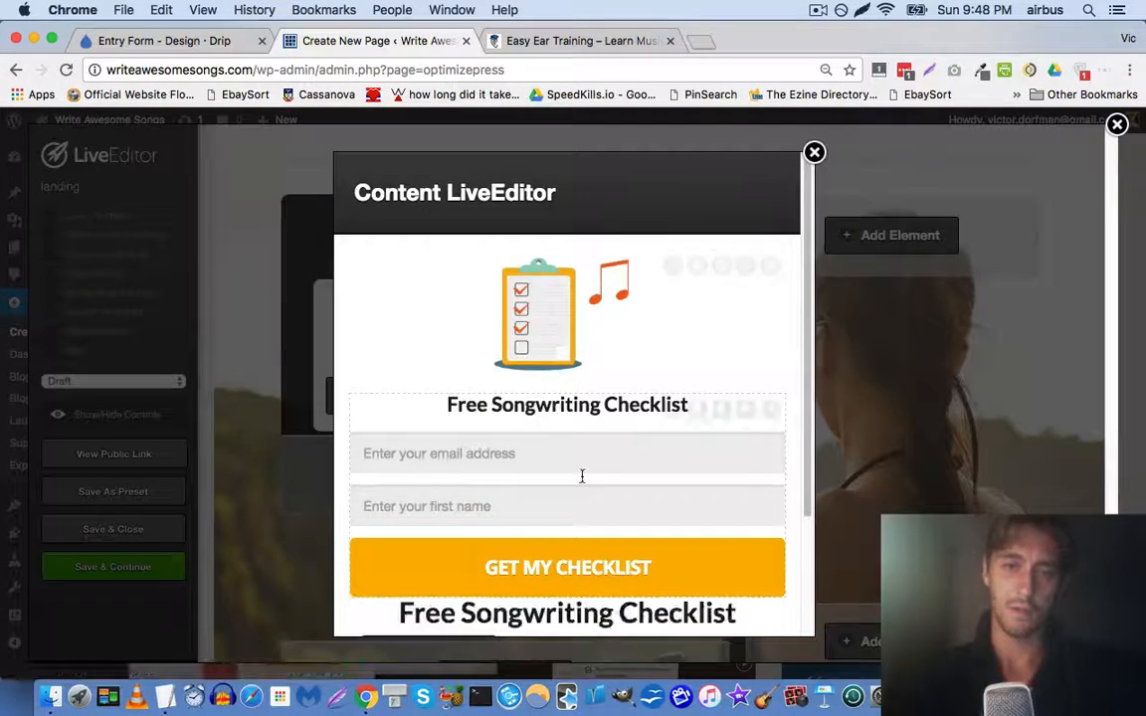
Move the new headline above the form and delete the opt-in form element
scroll(656, 507, down, 2)
drag(744, 540, 746, 341)
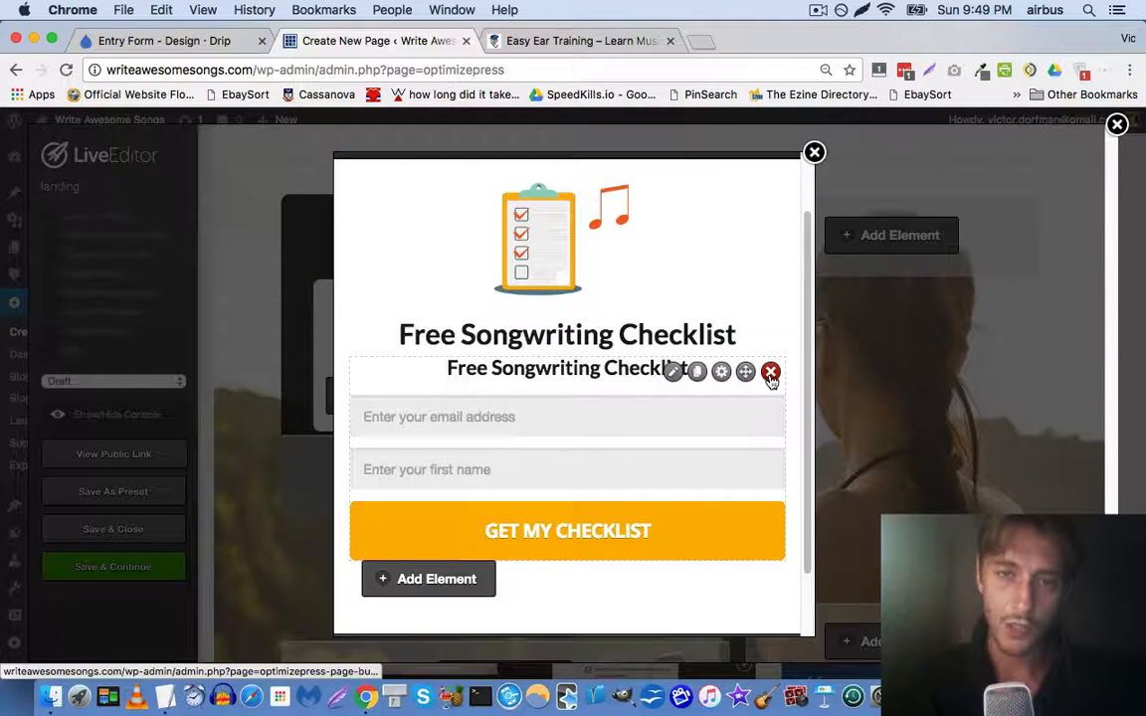
click(771, 373)
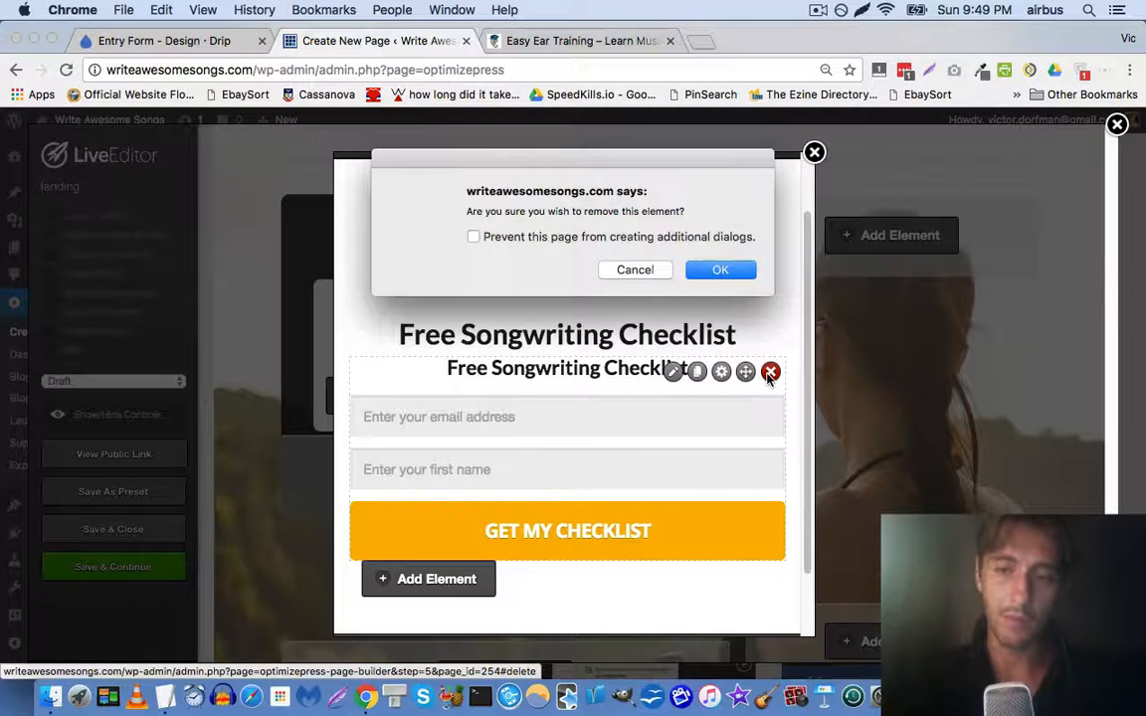
key(Return)
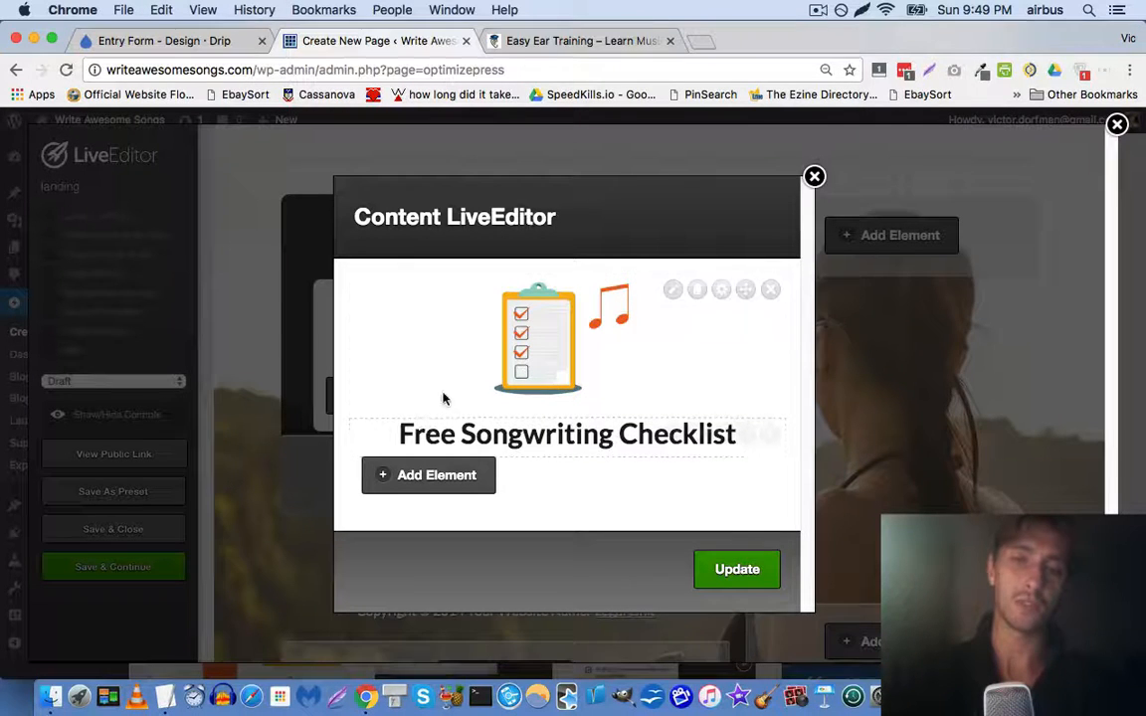
After checking the Easy Ear Training popup, save the reworked popup content with Update
click(587, 40)
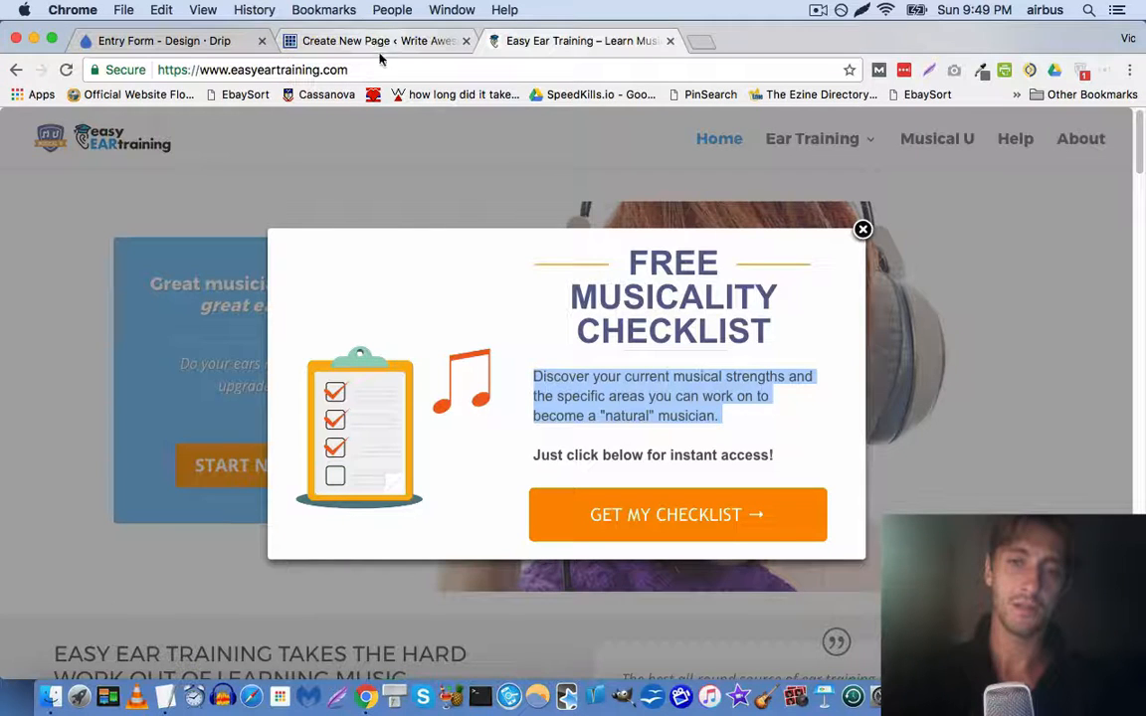
click(425, 305)
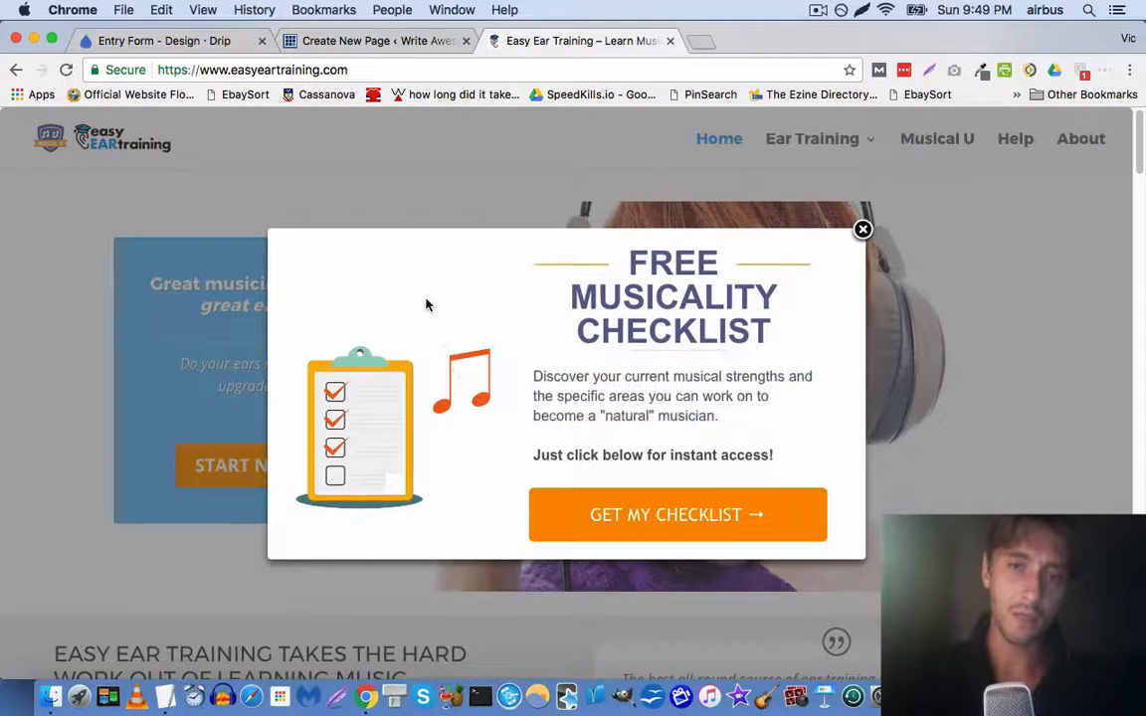
click(371, 41)
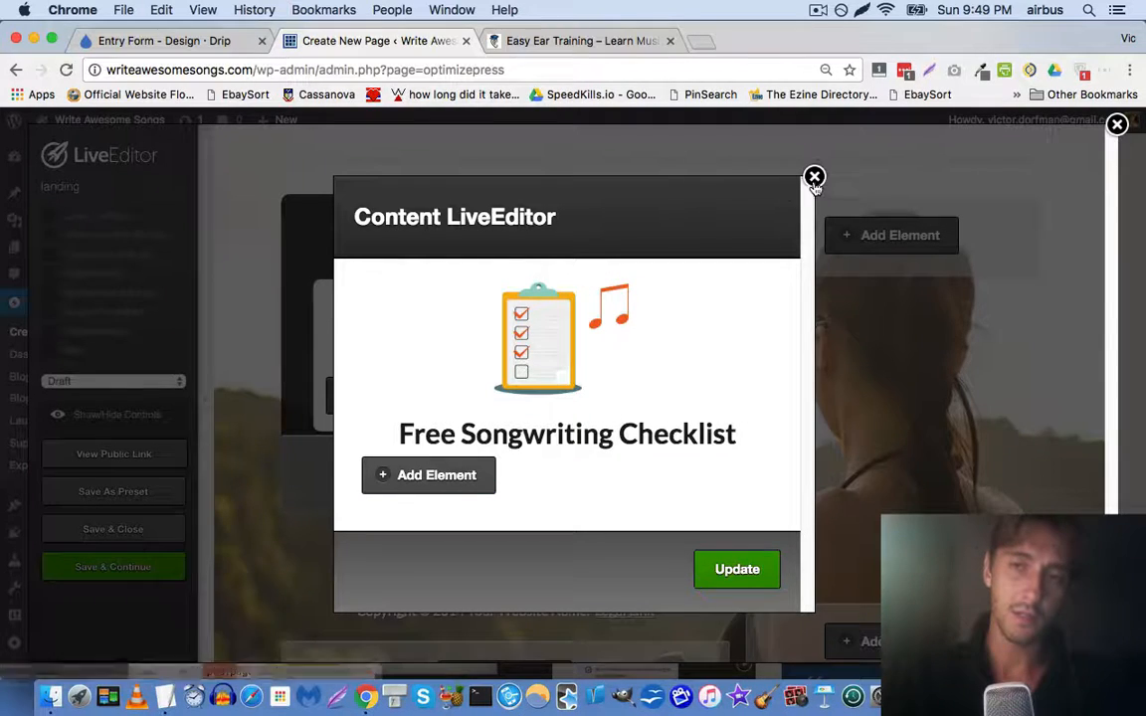
click(756, 569)
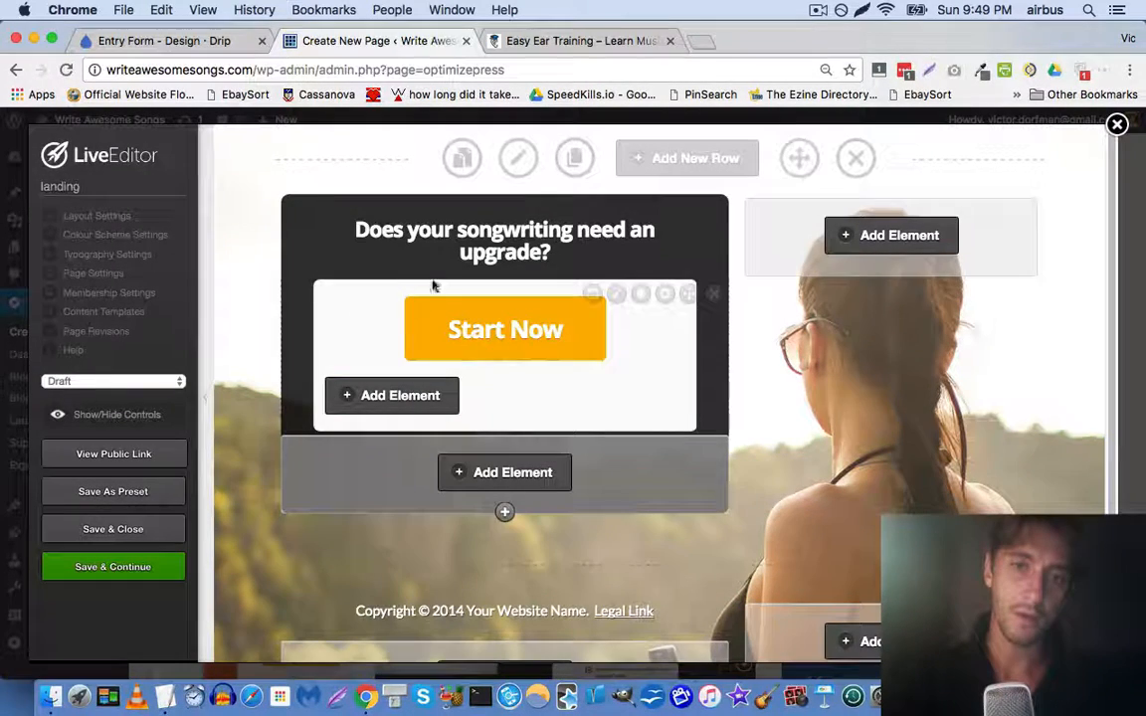
Open and close the Start Now button's overlay settings, then reopen its popup content
click(593, 295)
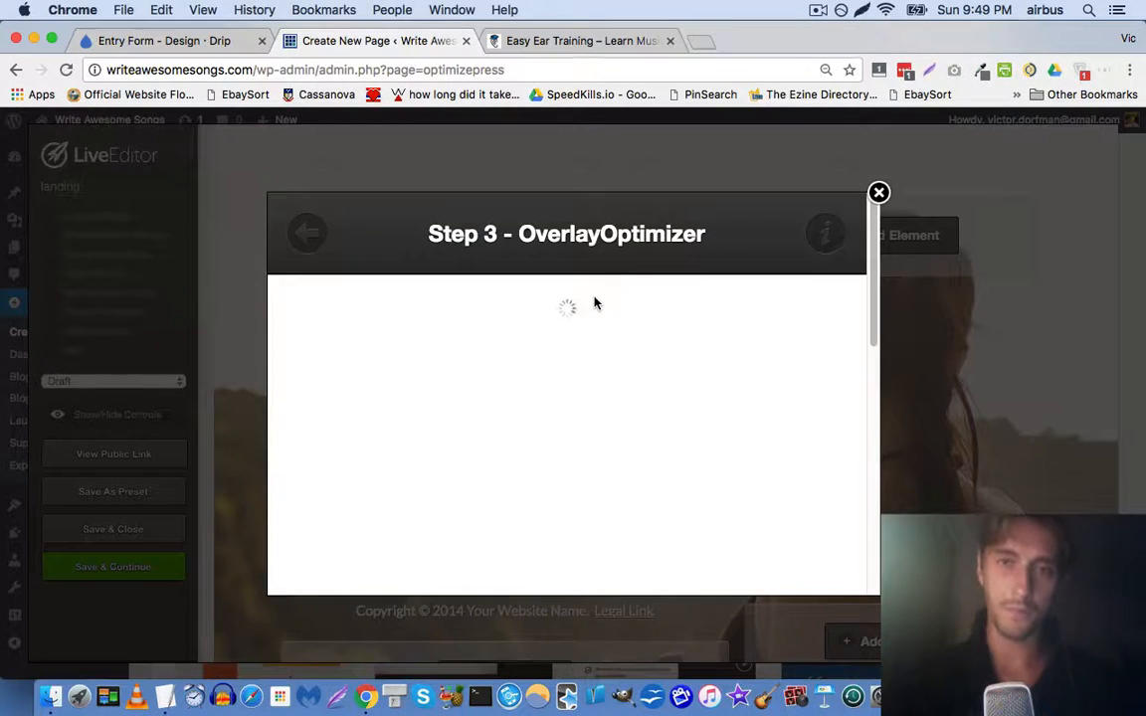
scroll(529, 307, down, 8)
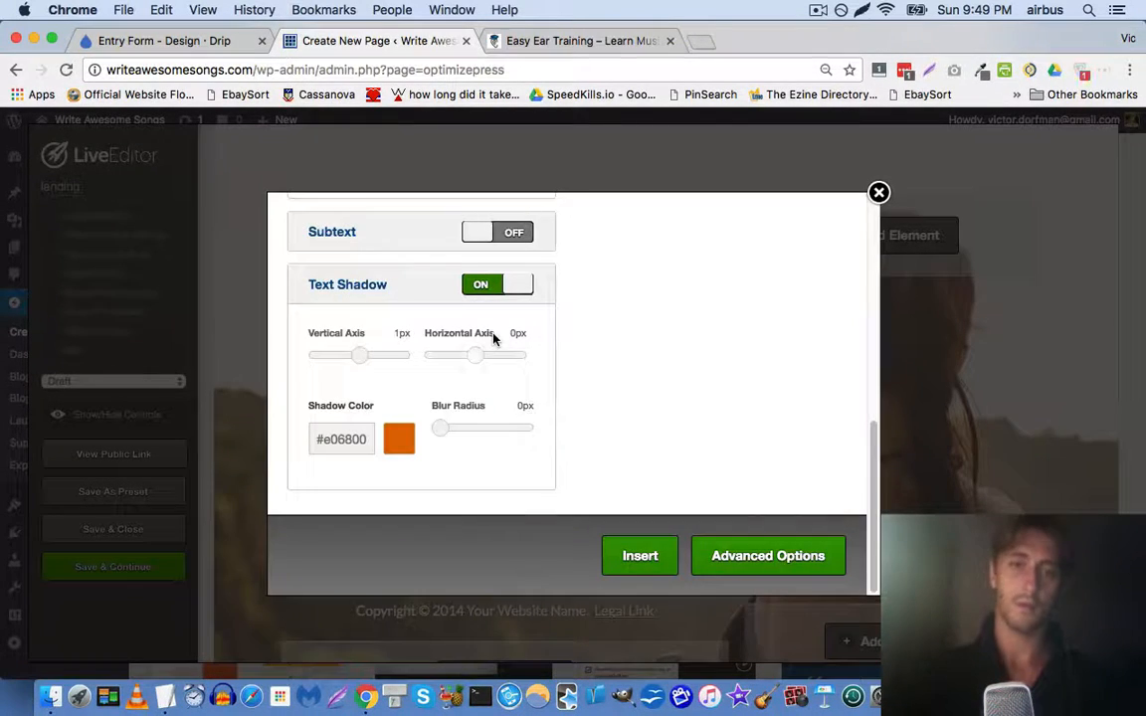
scroll(497, 289, up, 8)
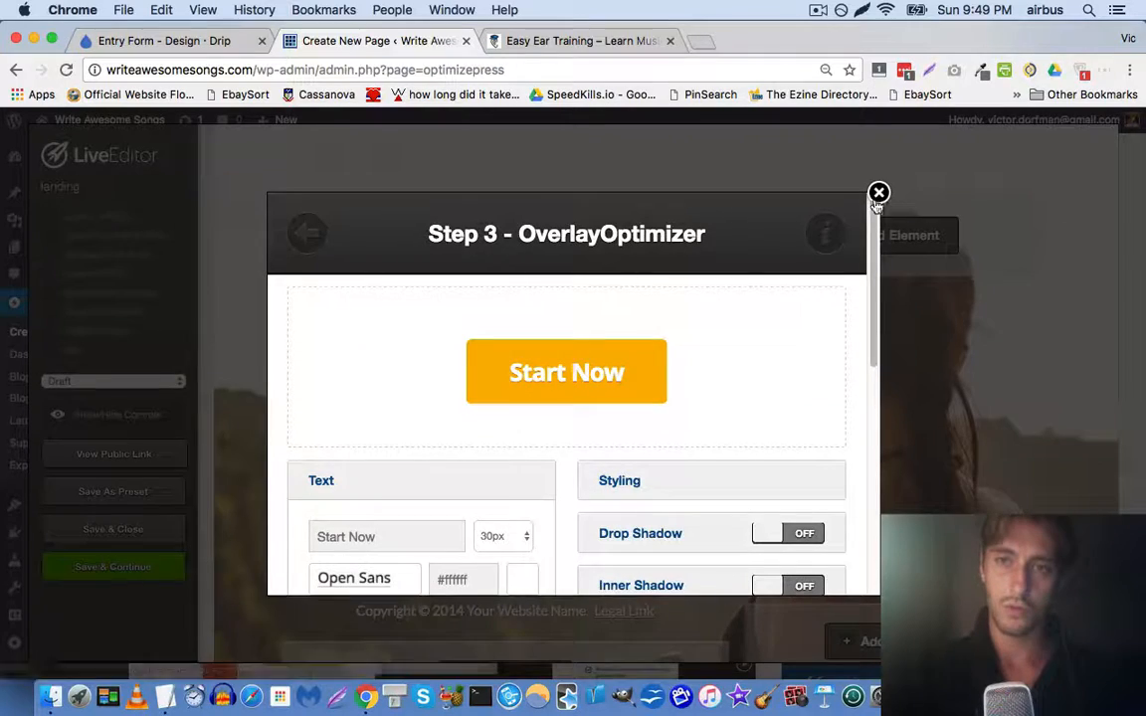
click(877, 194)
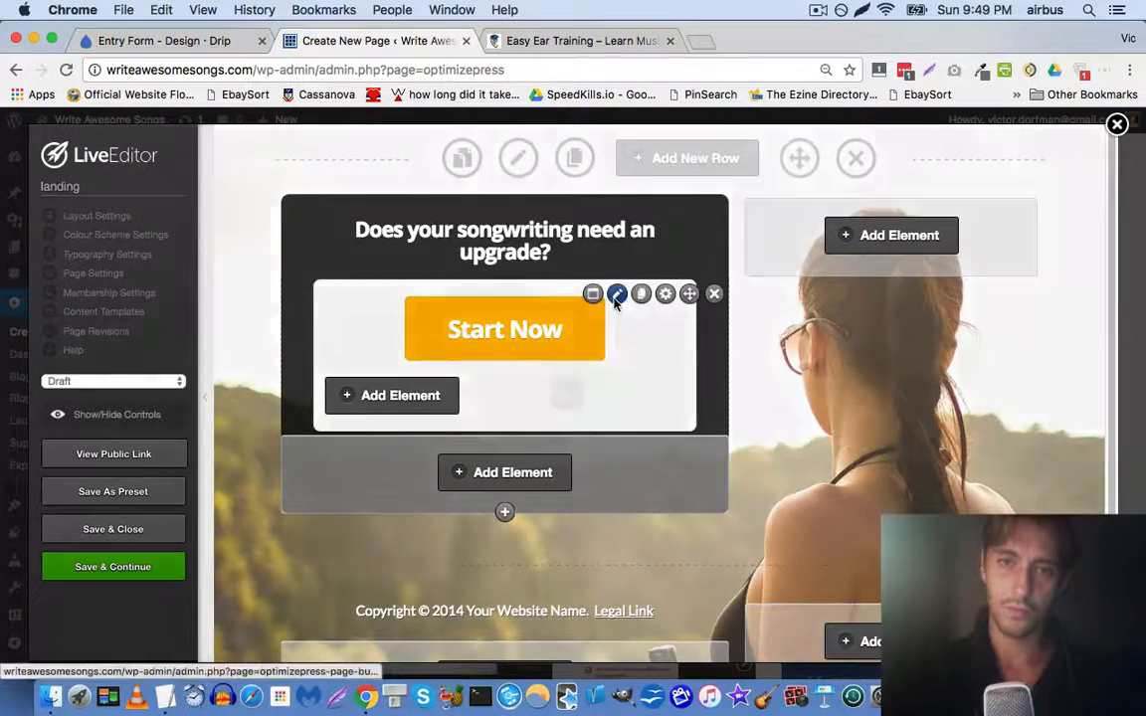
click(616, 296)
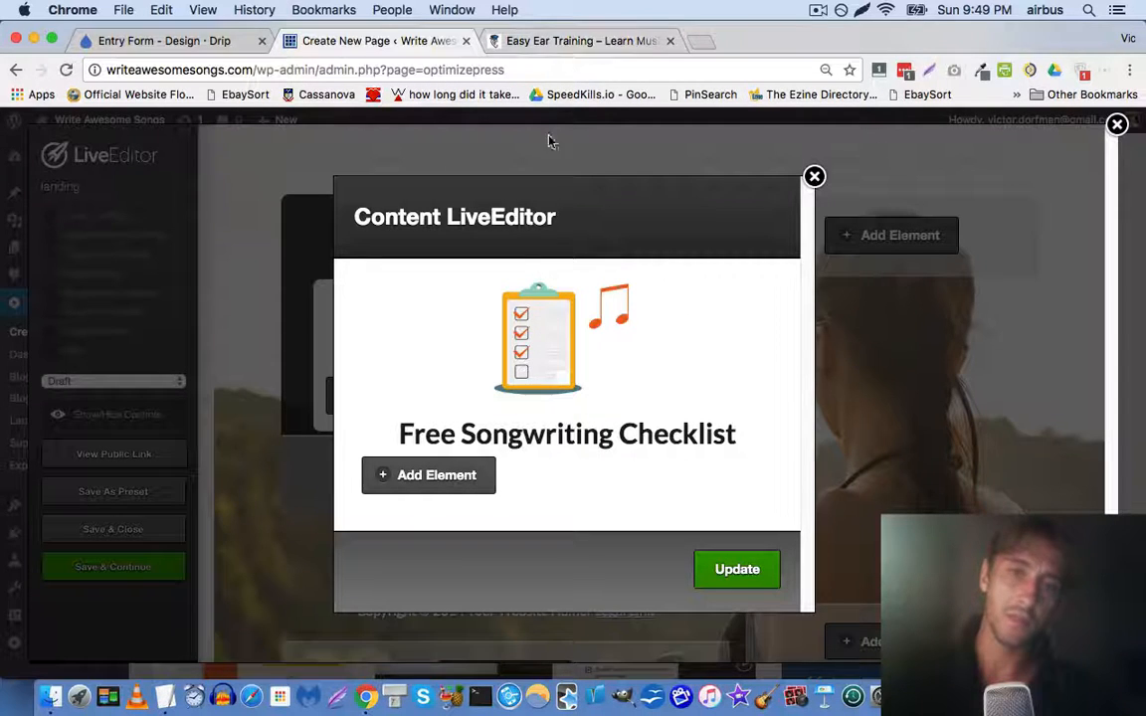
Add a button designer element below the headline and expand its text settings
click(477, 482)
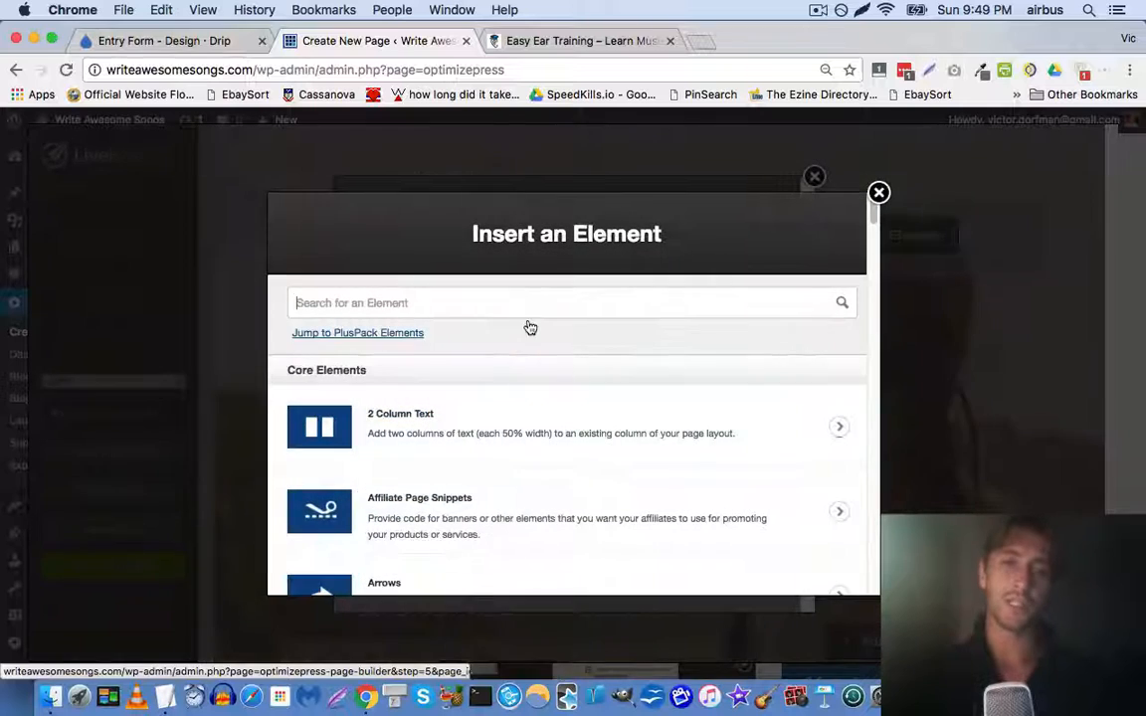
text(button)
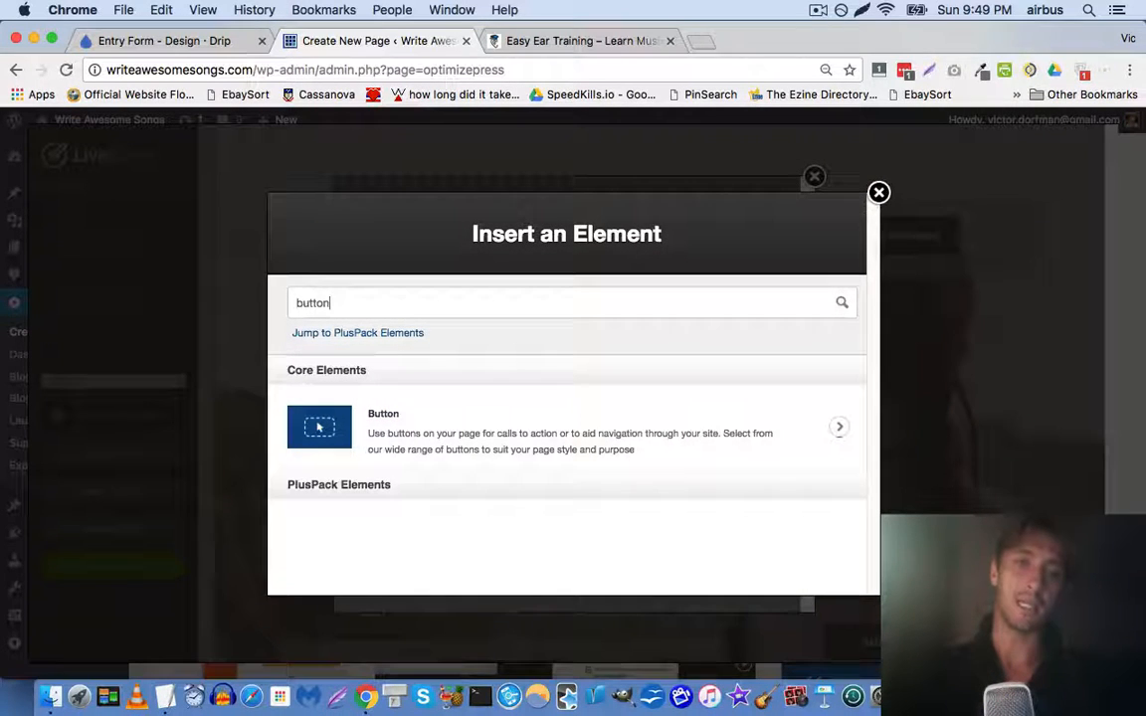
click(514, 462)
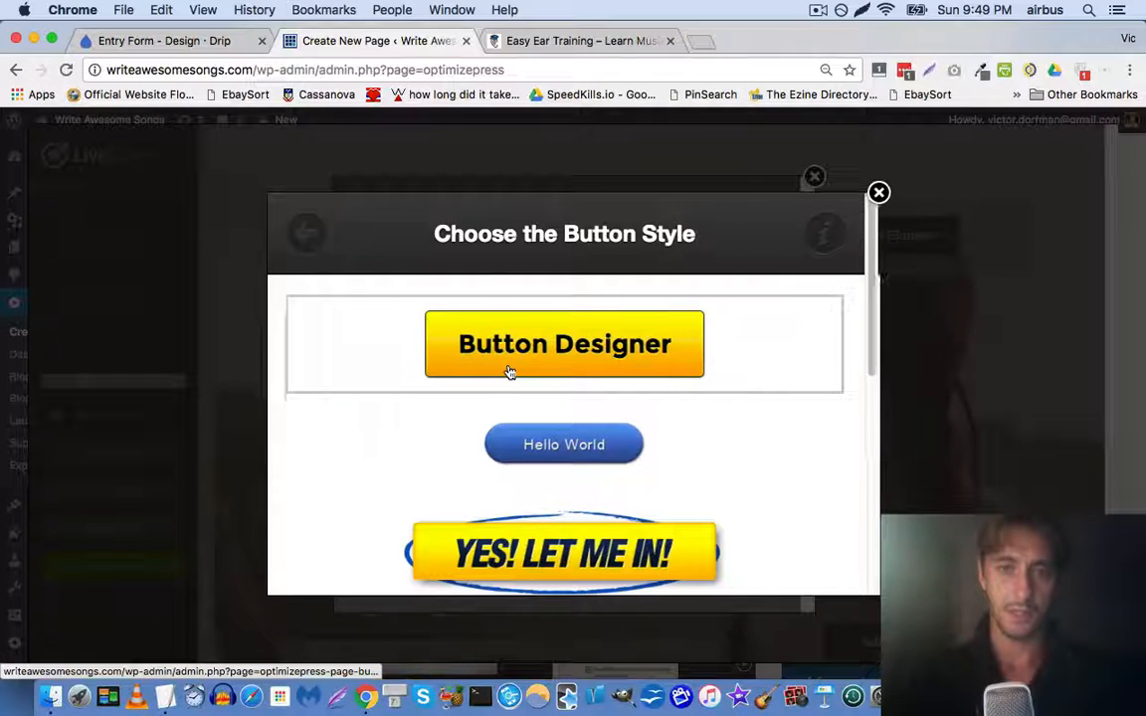
click(507, 371)
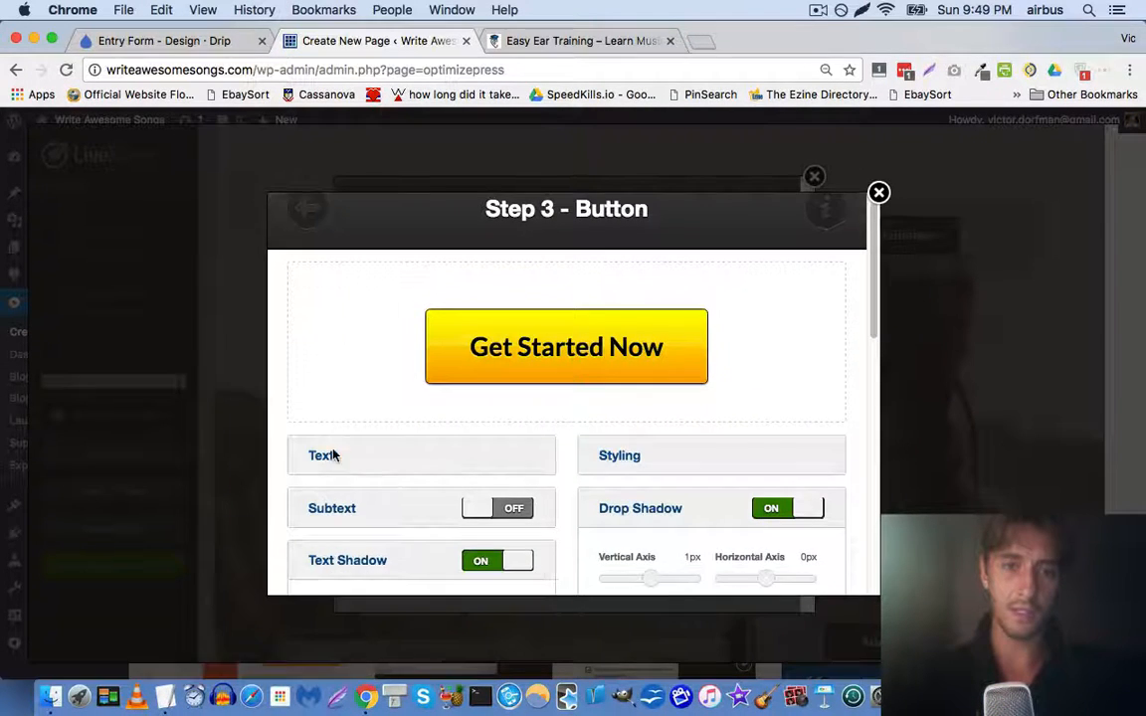
click(331, 481)
click(582, 41)
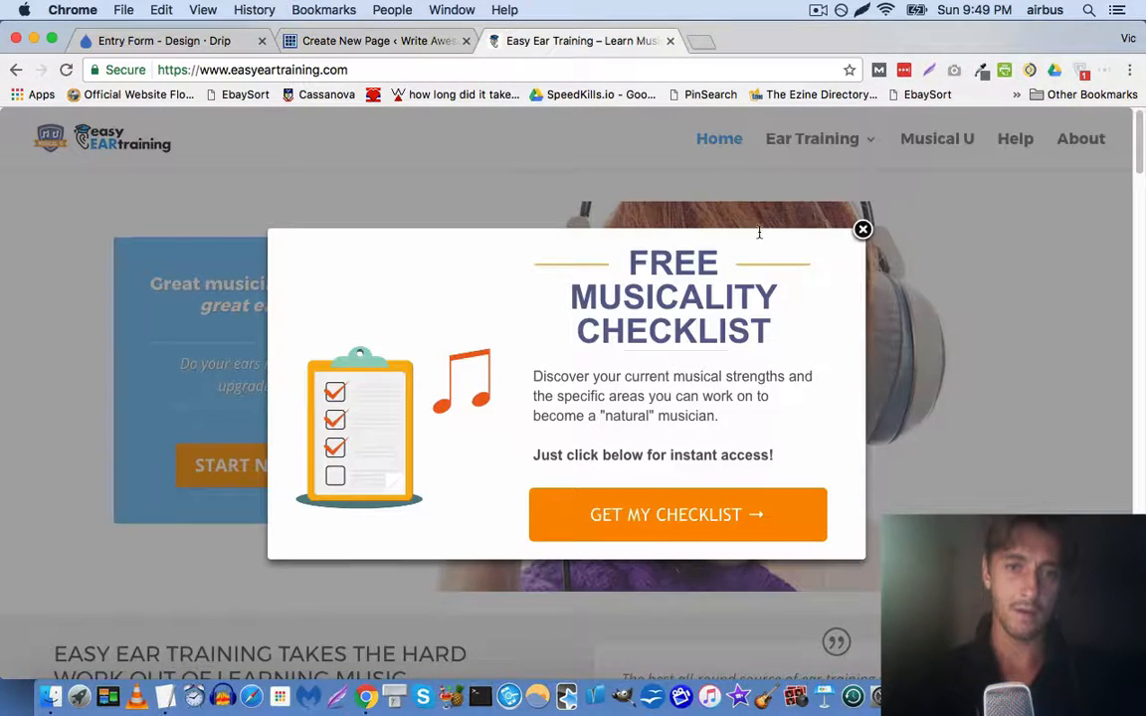
click(863, 229)
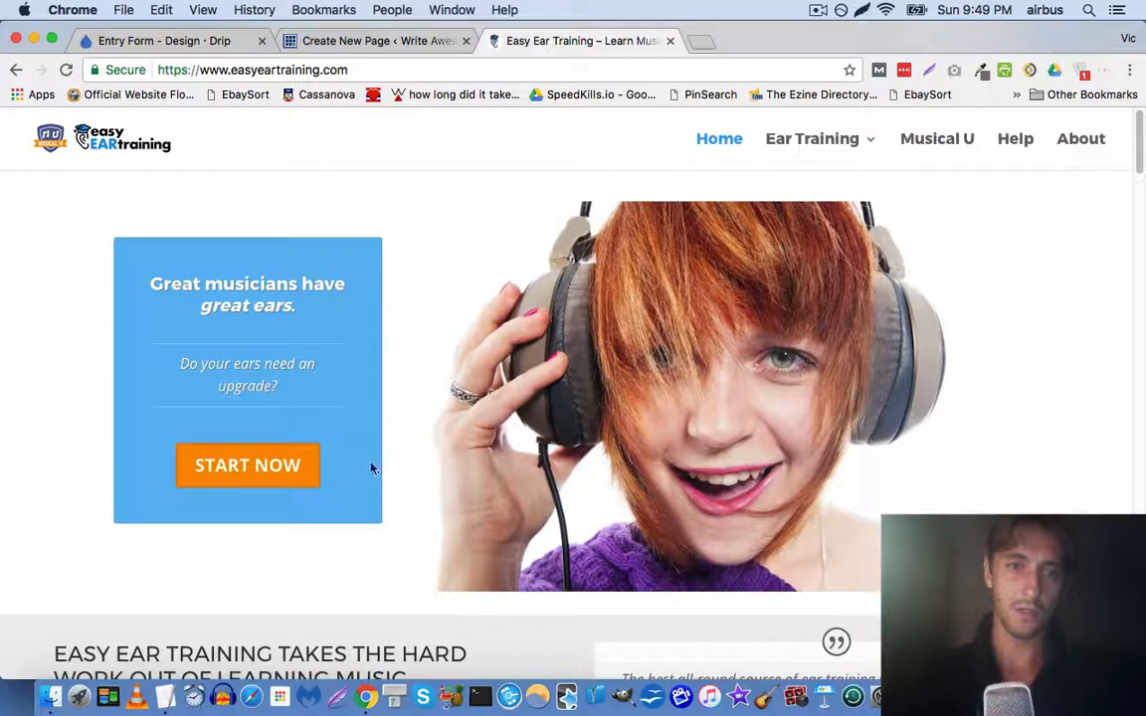
click(274, 472)
click(408, 41)
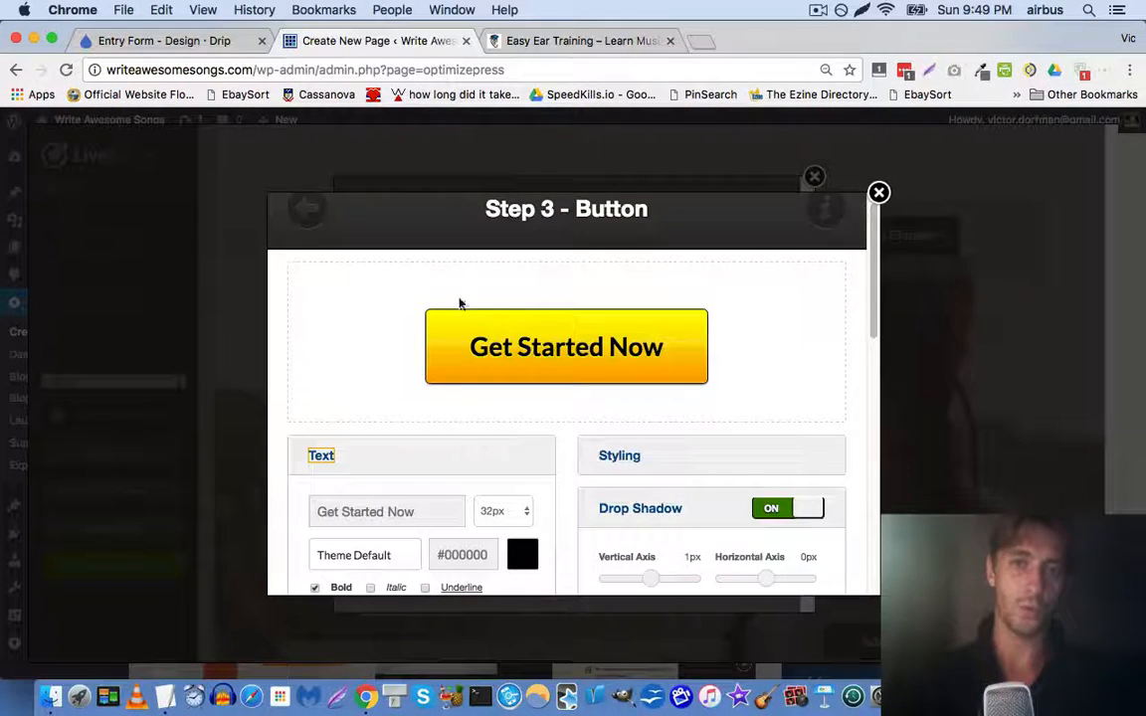
Relabel the button 'Start Now' and turn off its text, inner and drop shadows
triple_click(358, 510)
text(S)
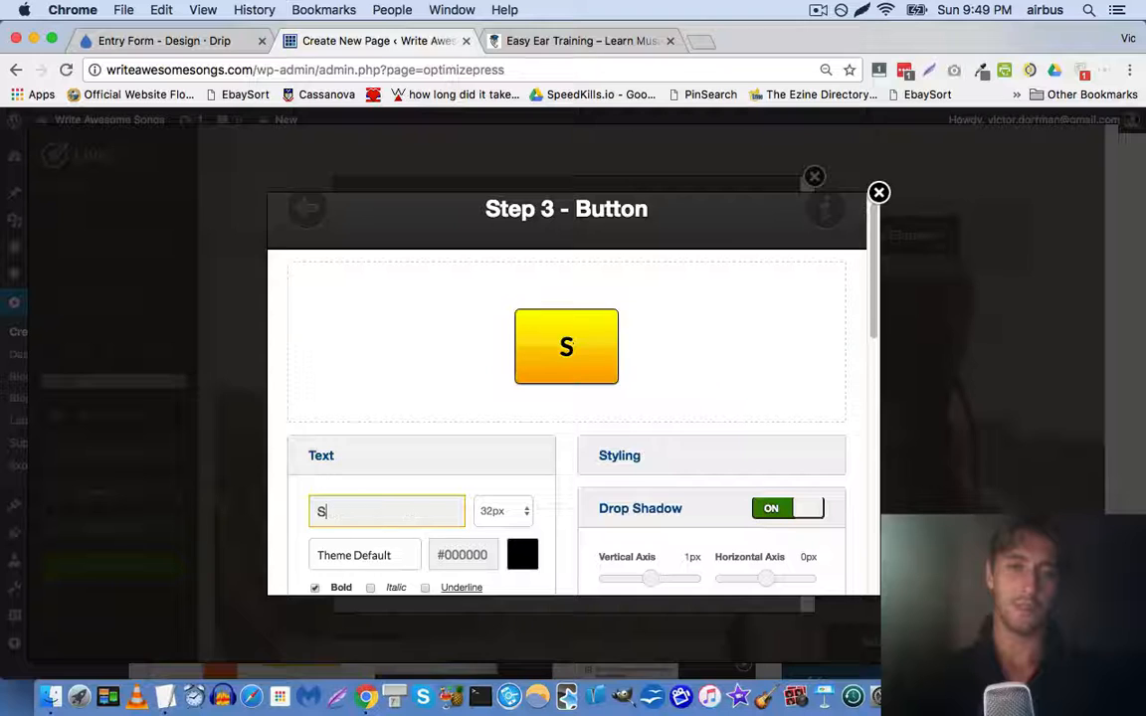
text(tart Now)
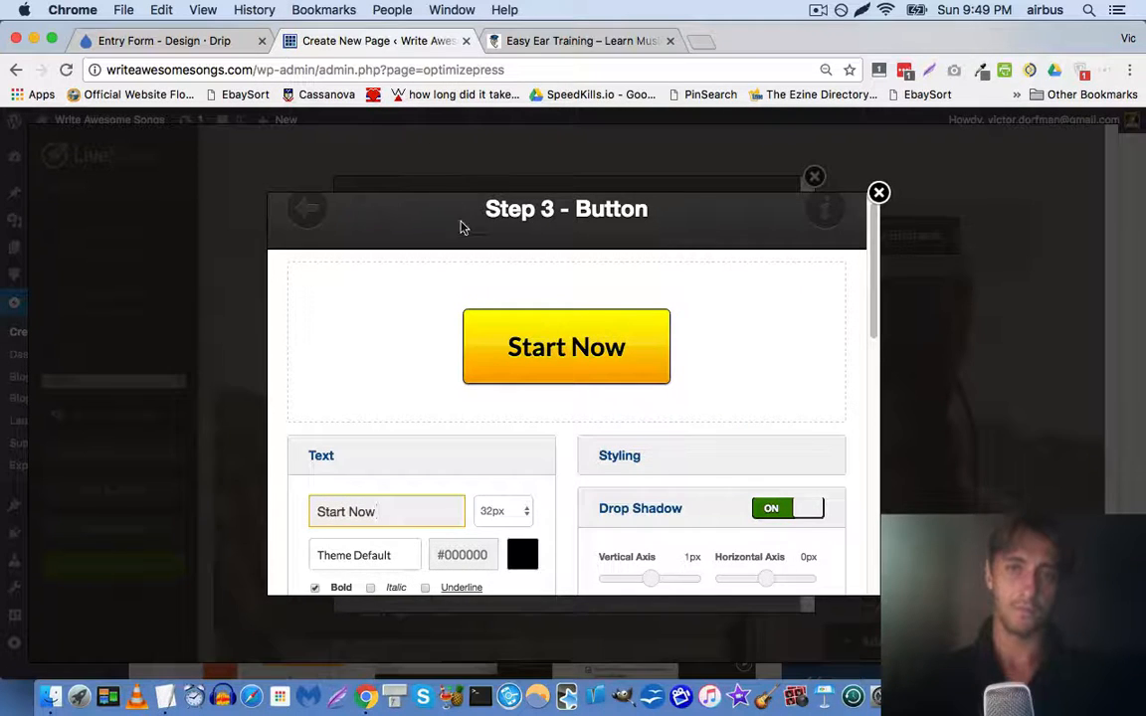
scroll(435, 440, down, 5)
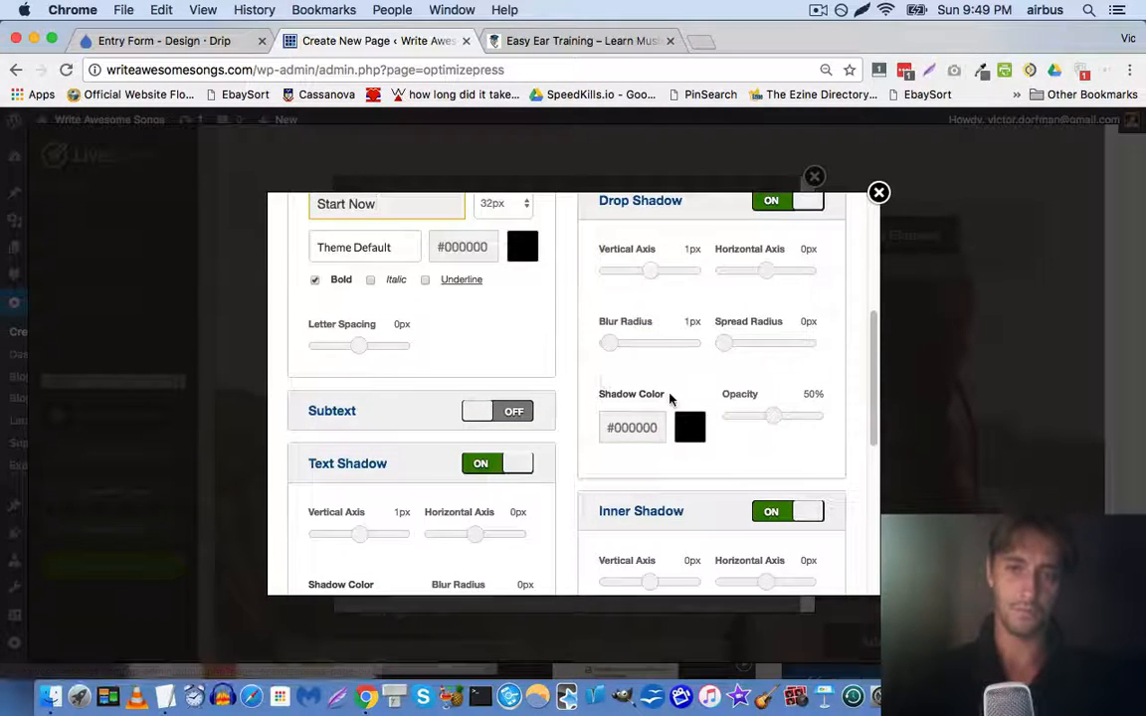
scroll(669, 398, up, 3)
scroll(563, 396, down, 2)
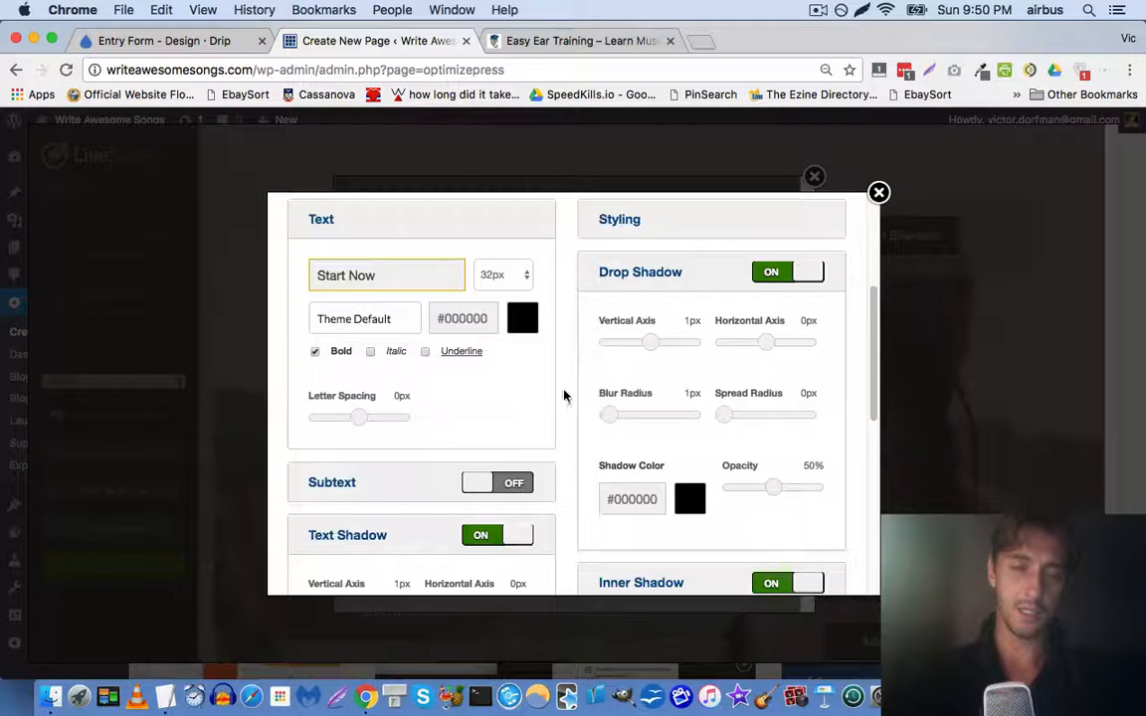
scroll(563, 396, down, 2)
click(501, 404)
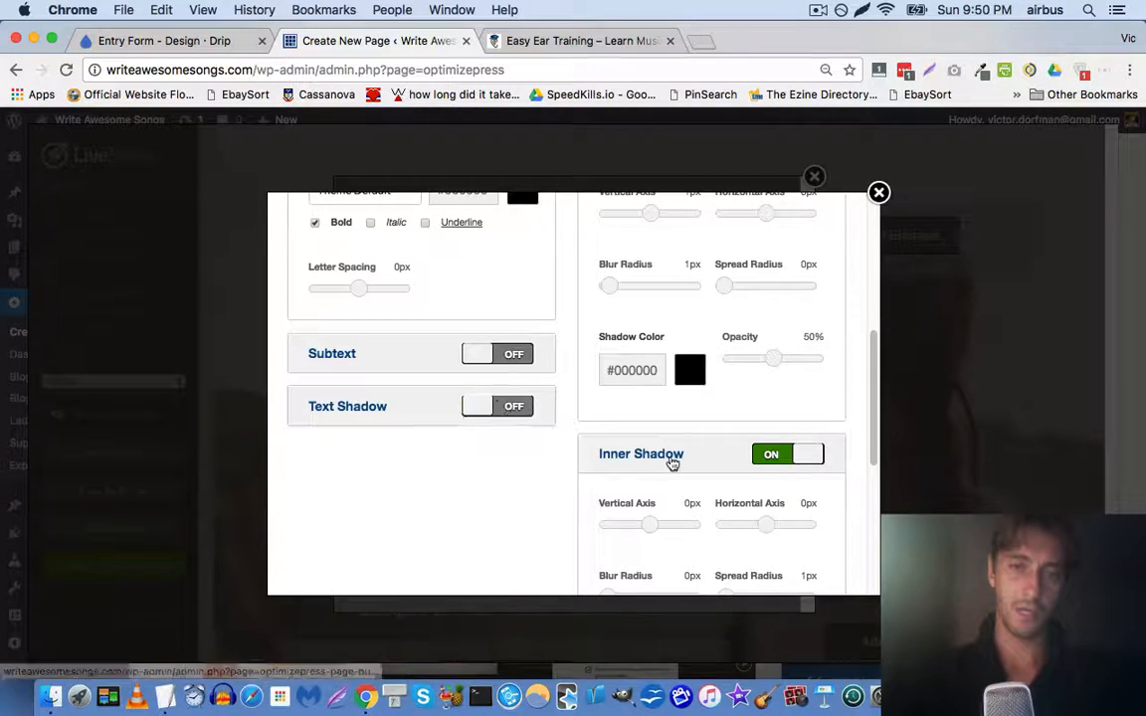
click(783, 457)
scroll(651, 408, up, 10)
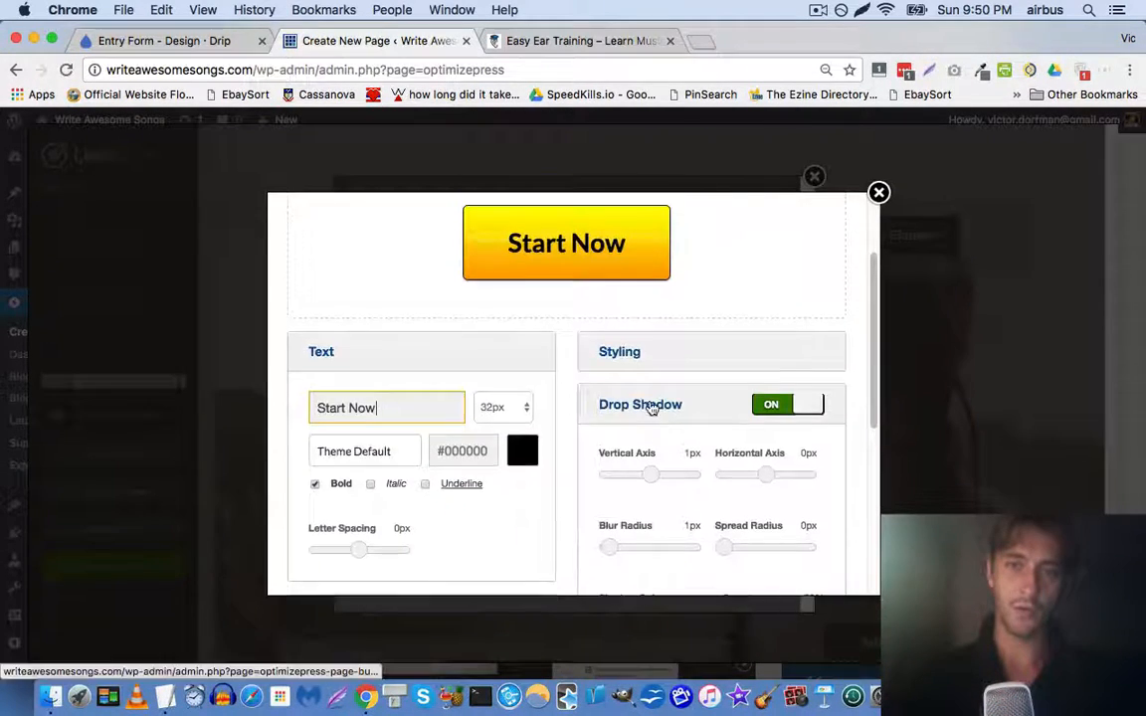
click(786, 428)
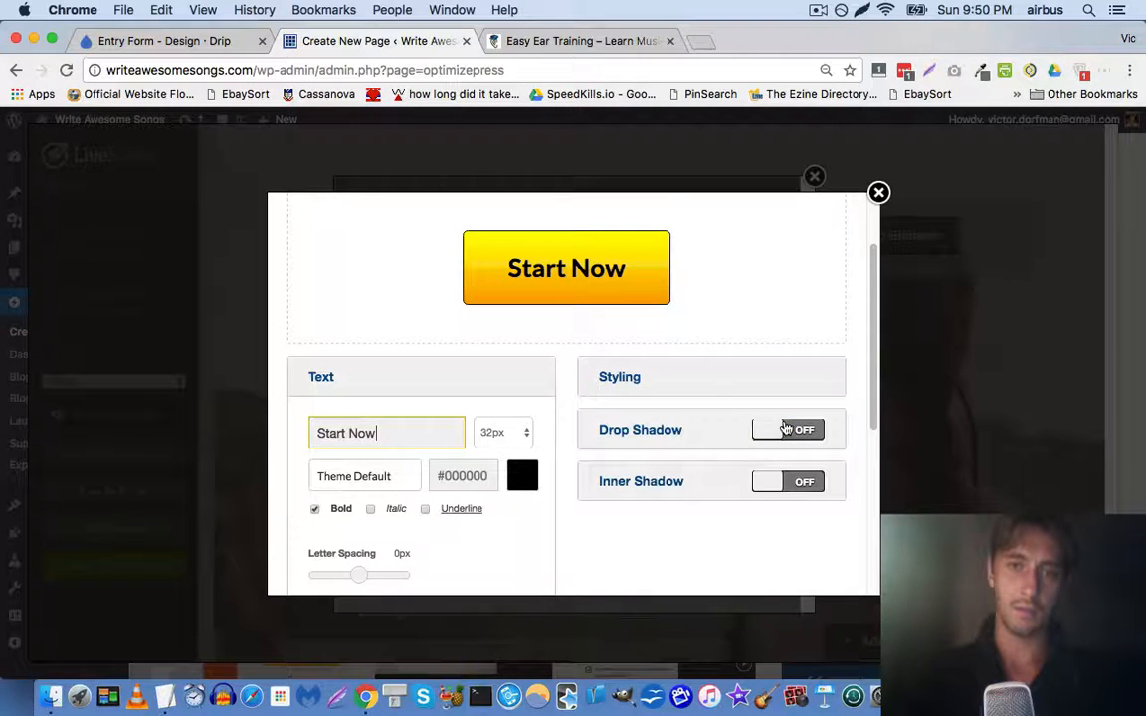
click(617, 432)
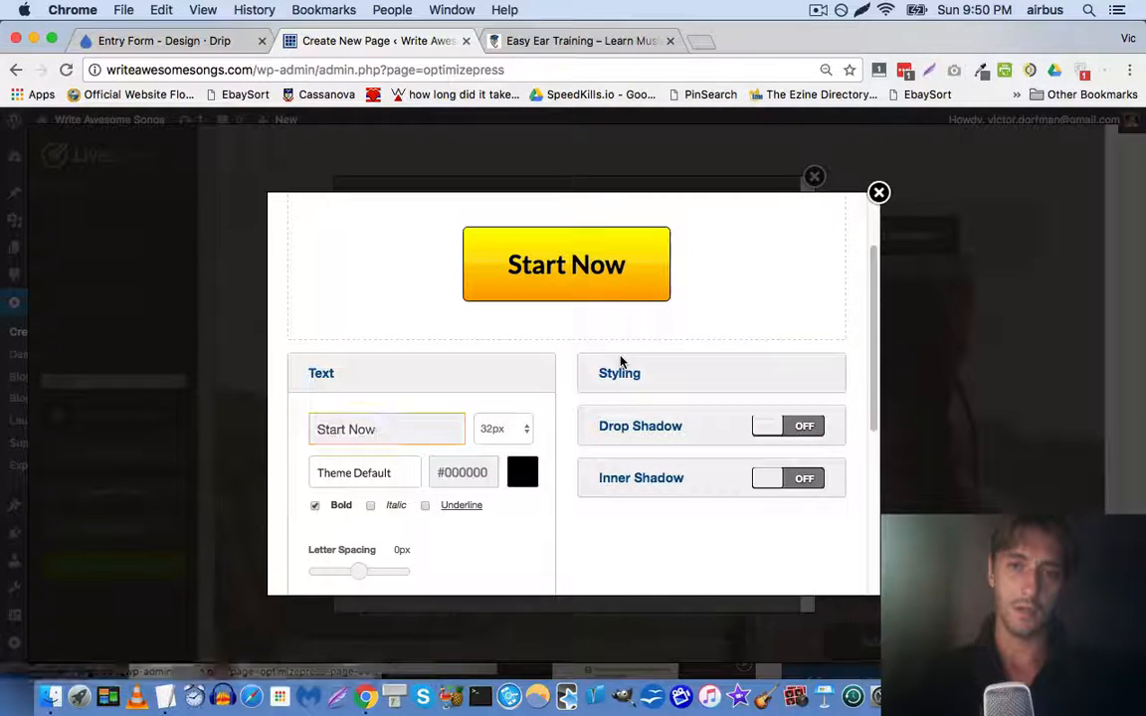
scroll(622, 375, down, 3)
Untick the button's shine and clear the #ffff00 and #ffa035 background colours
click(619, 287)
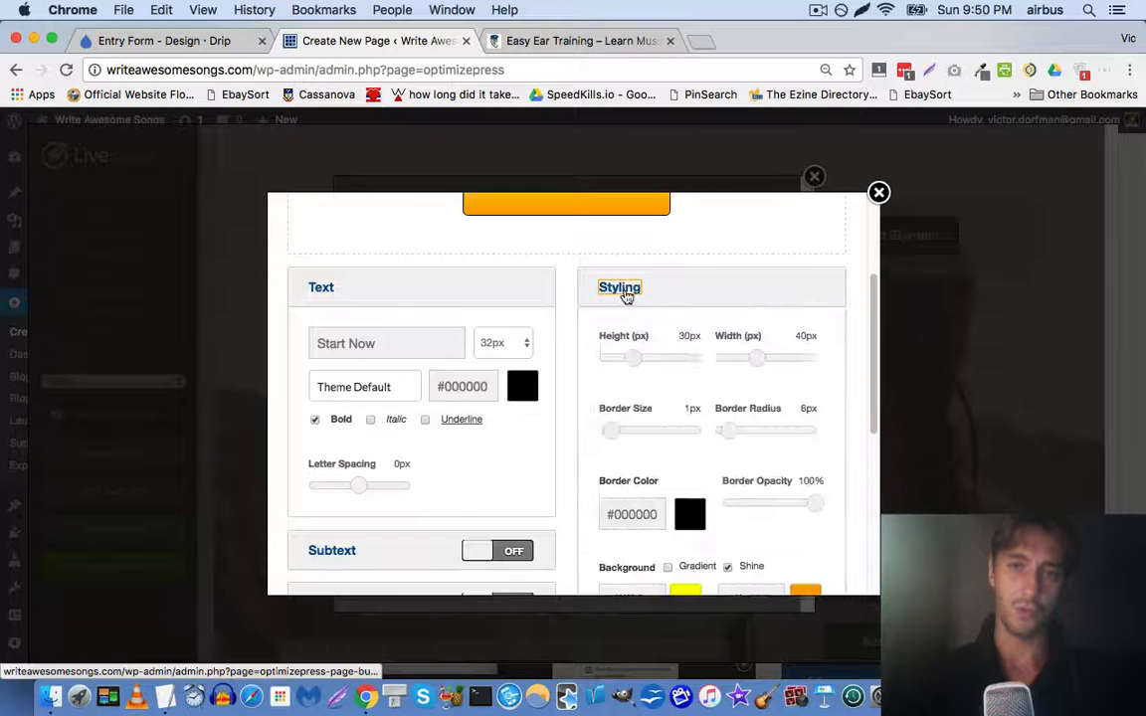
scroll(668, 507, down, 1)
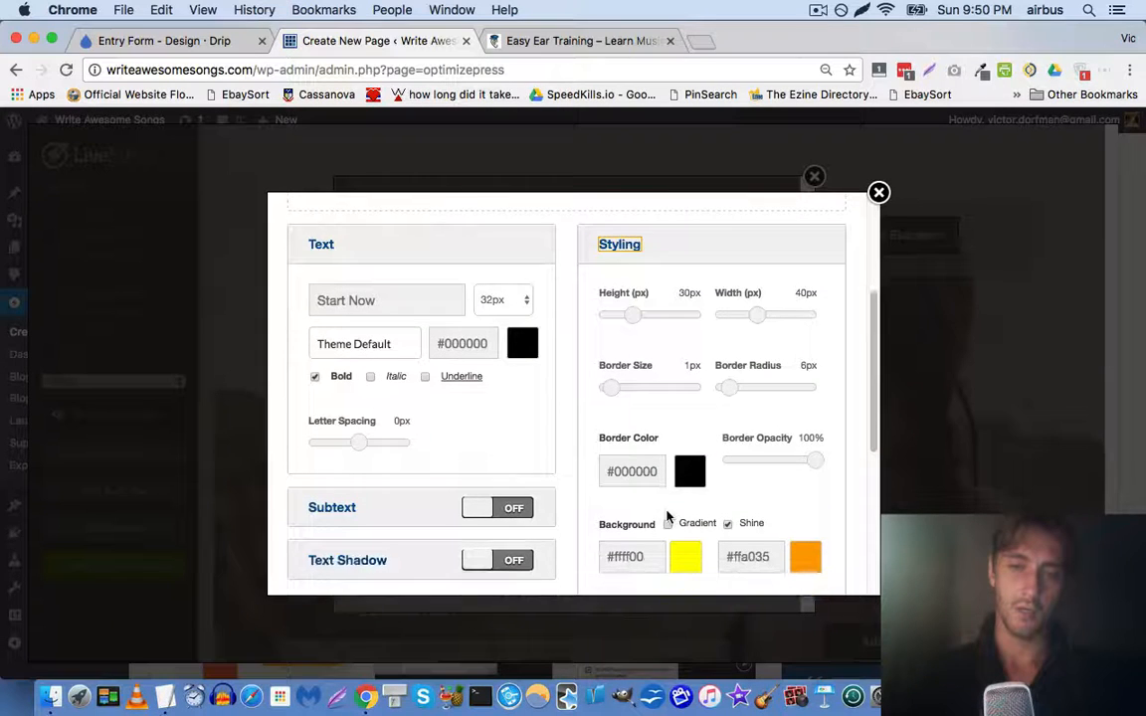
click(728, 525)
triple_click(645, 554)
key(BackSpace)
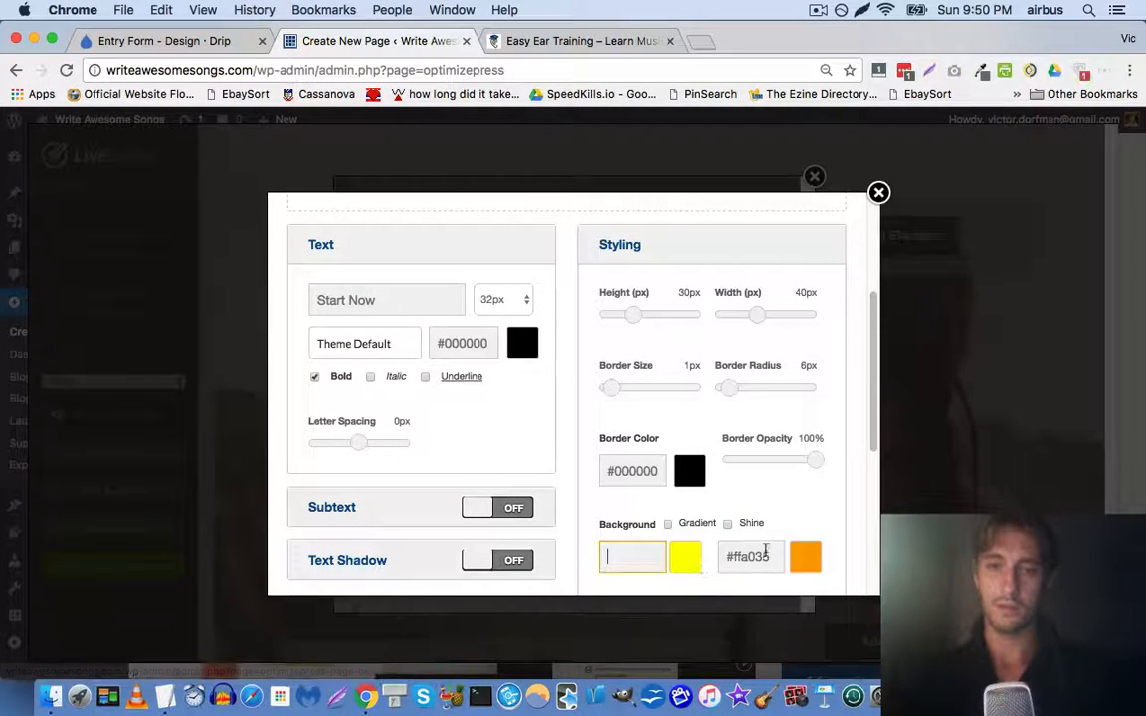
triple_click(765, 554)
key(BackSpace)
scroll(756, 492, up, 6)
scroll(681, 472, down, 4)
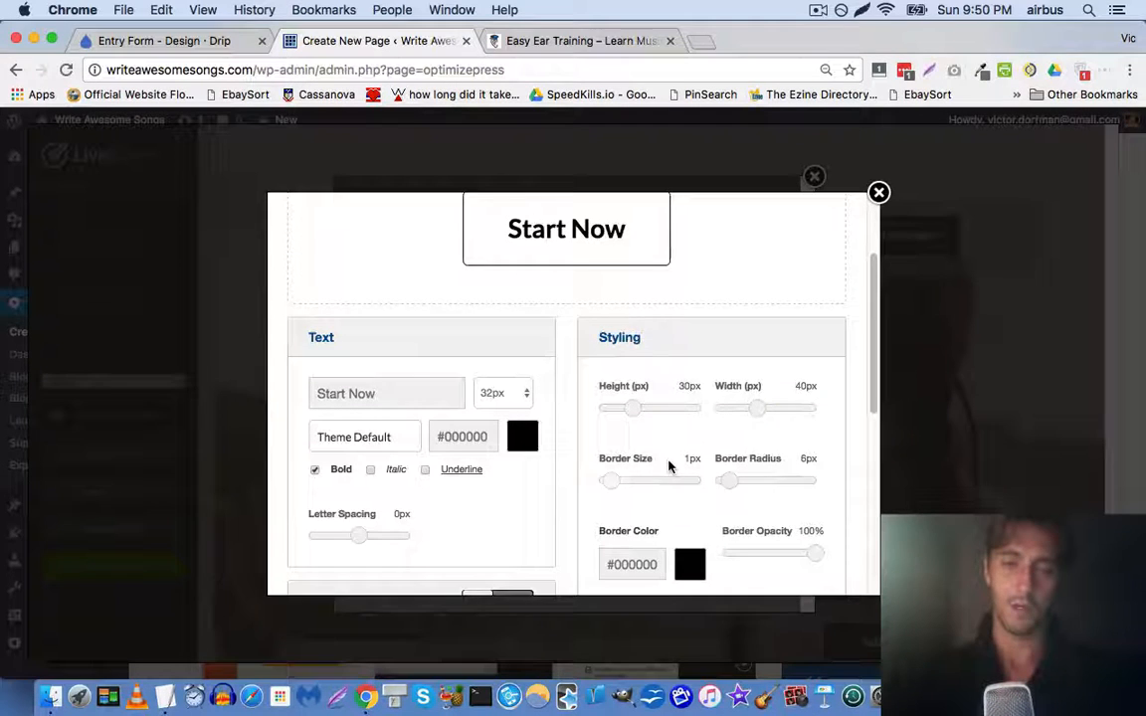
scroll(626, 428, down, 5)
Give the button an orange background, first #d78f3e, then lightened to #edab61
click(645, 473)
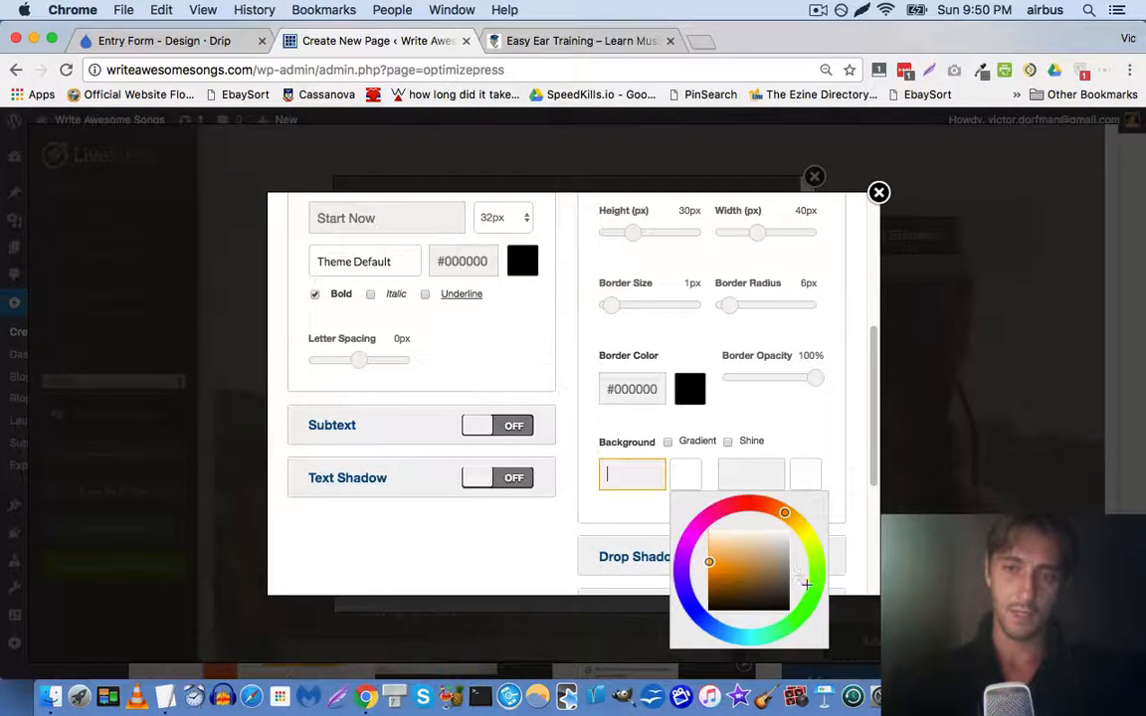
click(583, 42)
click(420, 42)
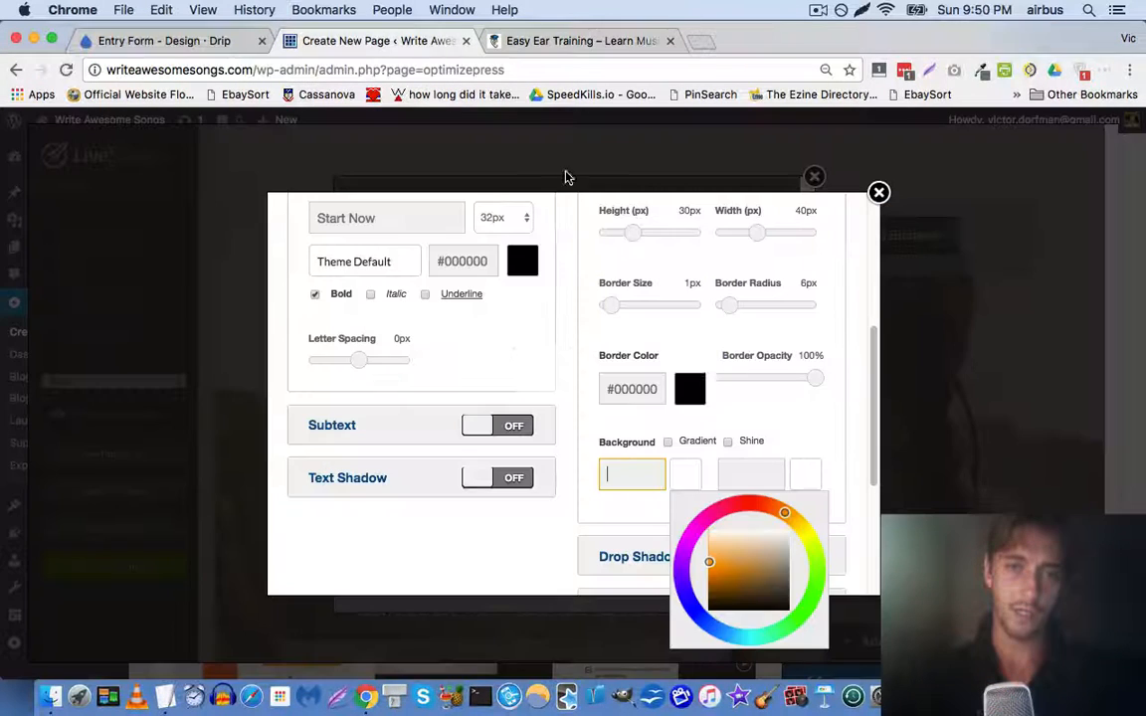
click(733, 565)
click(772, 421)
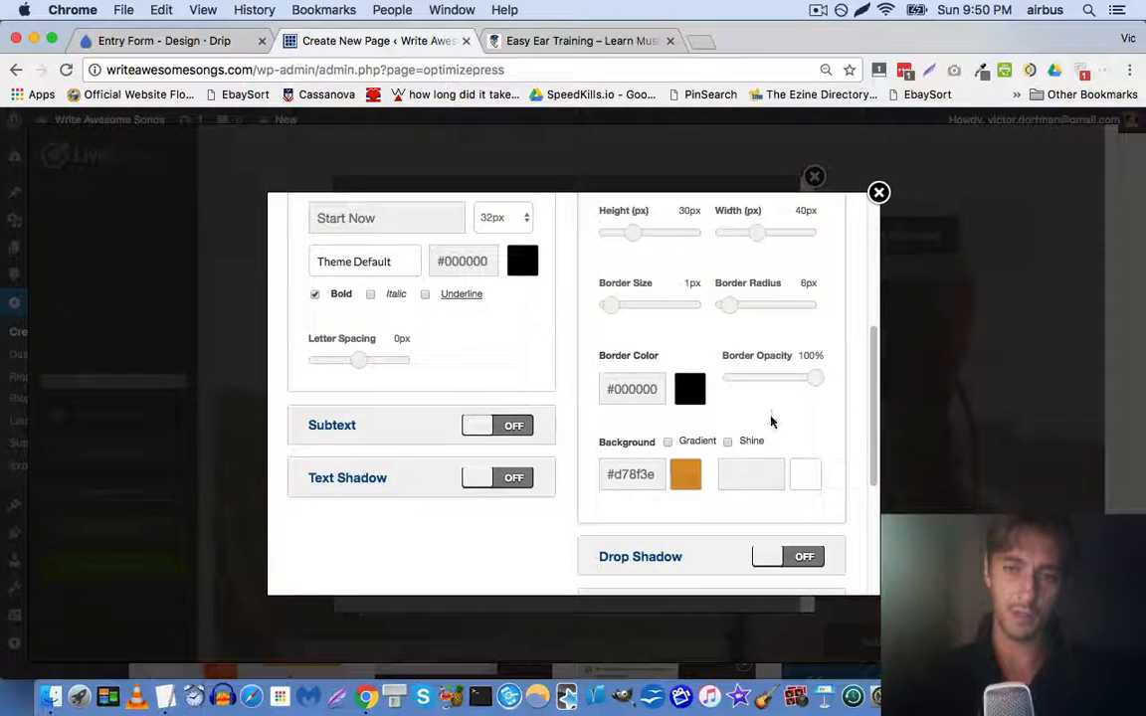
scroll(773, 428, up, 5)
scroll(708, 422, down, 4)
click(685, 524)
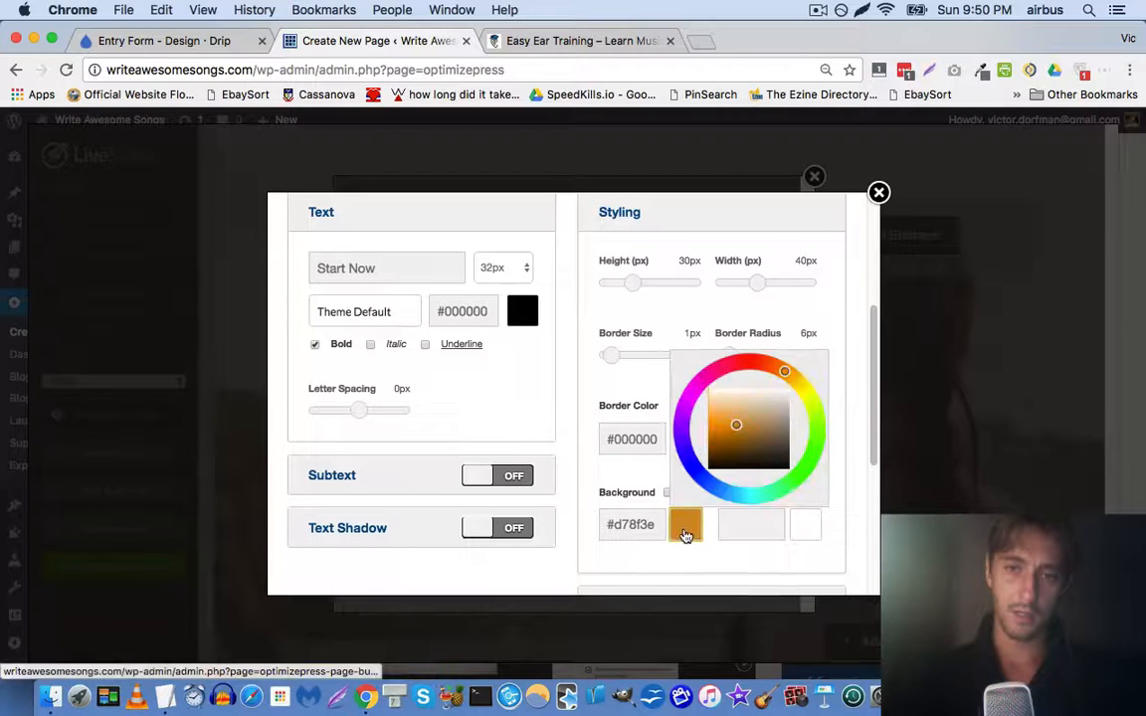
click(725, 416)
click(842, 366)
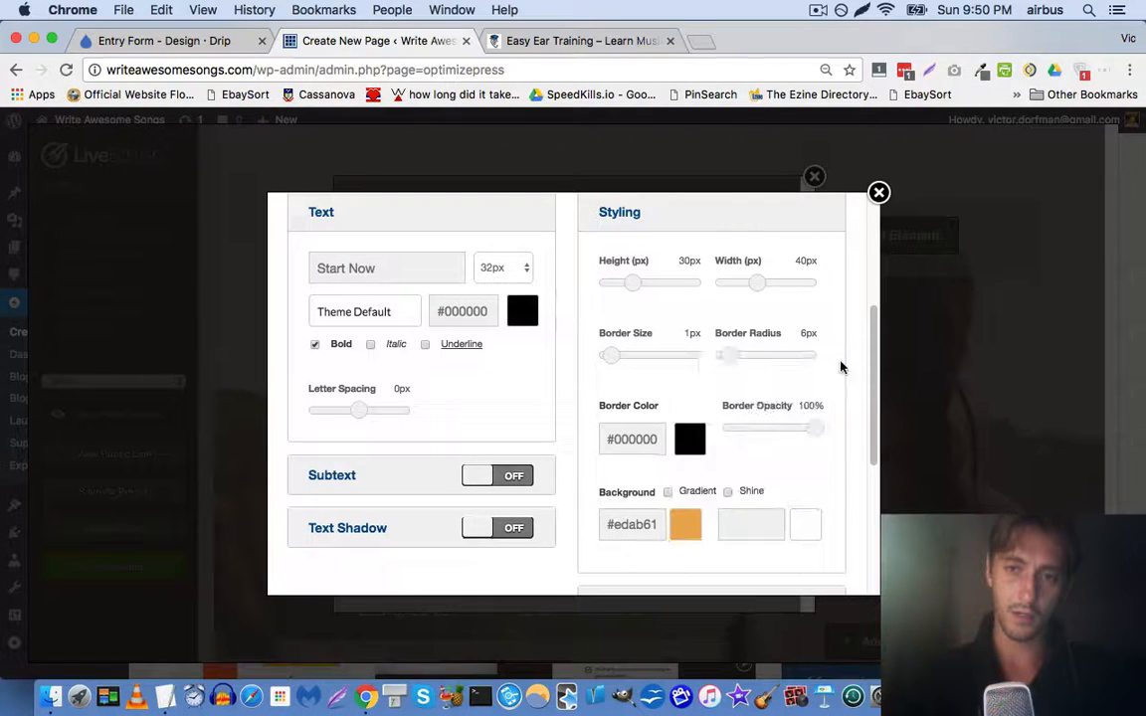
scroll(836, 389, up, 5)
scroll(678, 434, down, 2)
scroll(678, 433, down, 3)
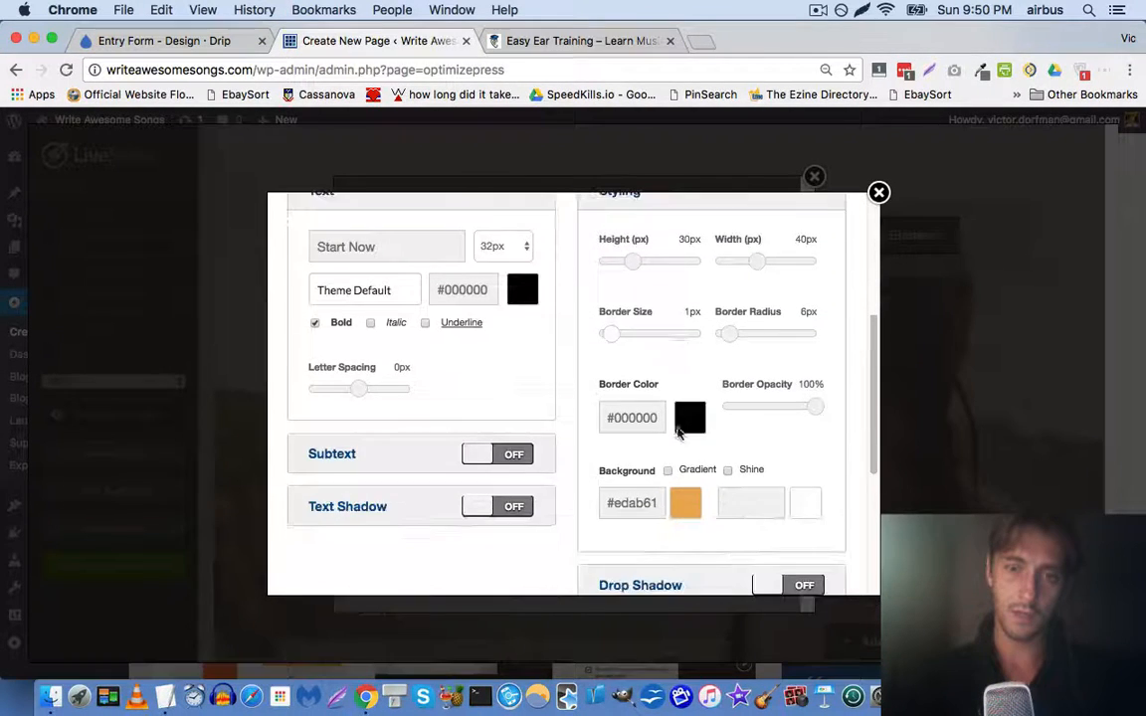
Make the Start Now button text white (#ffffff)
click(567, 41)
click(403, 44)
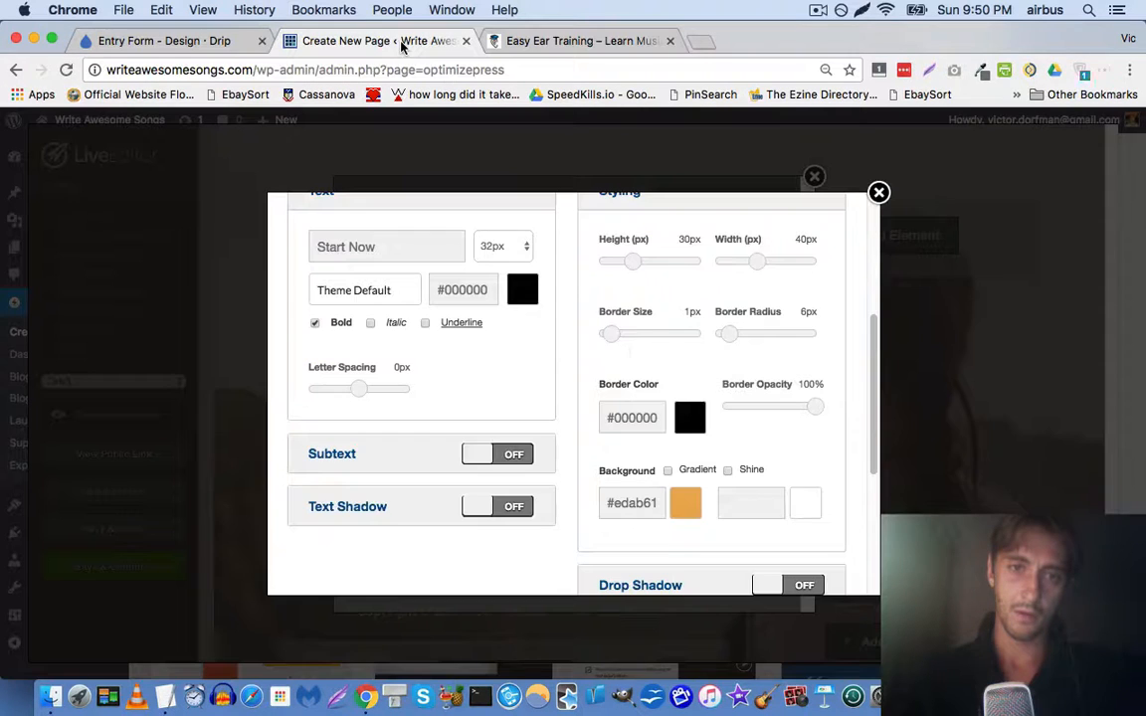
scroll(627, 445, up, 3)
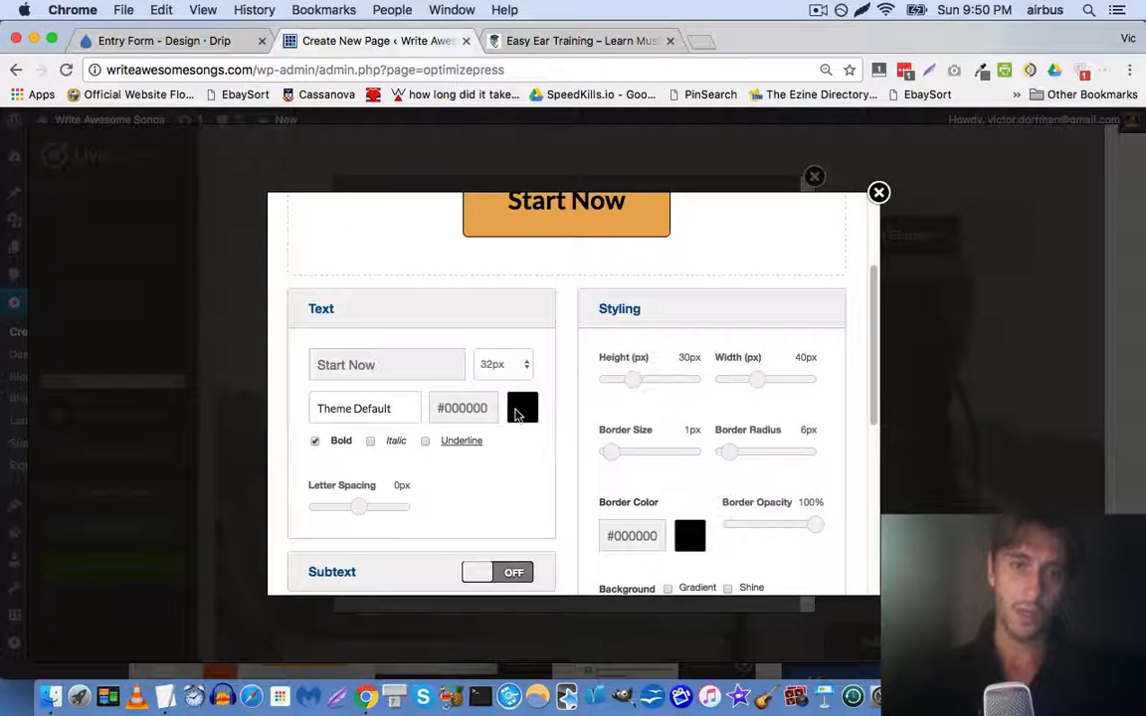
click(479, 416)
drag(583, 483, 493, 374)
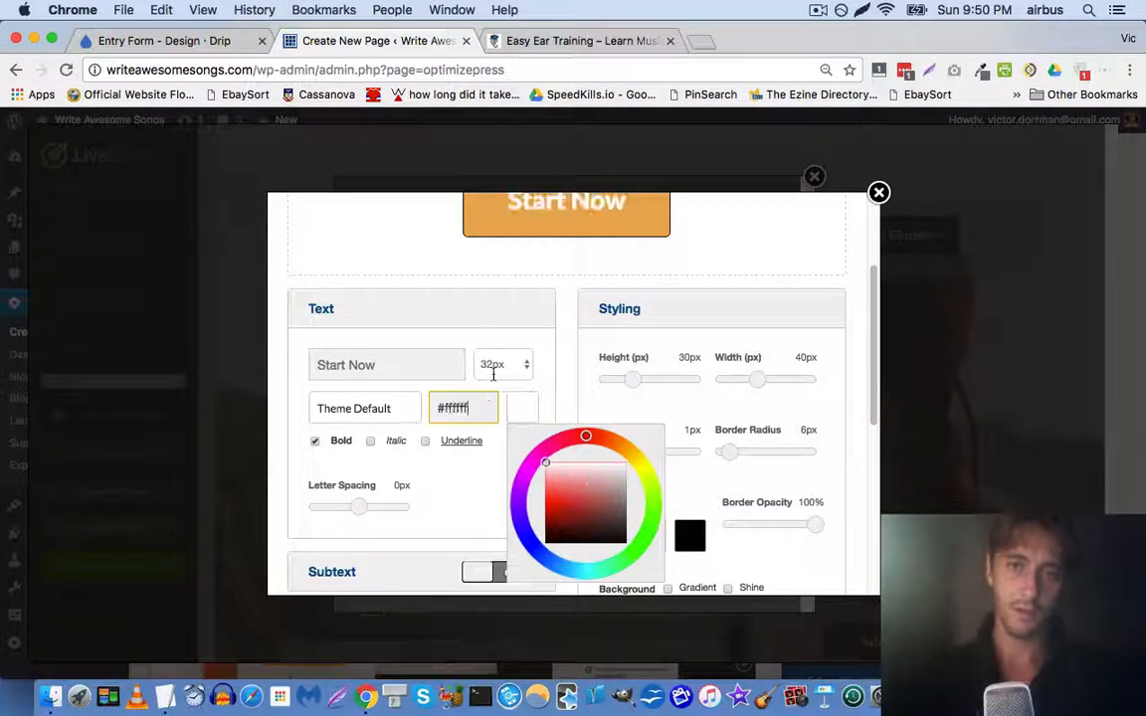
click(440, 283)
scroll(450, 295, up, 3)
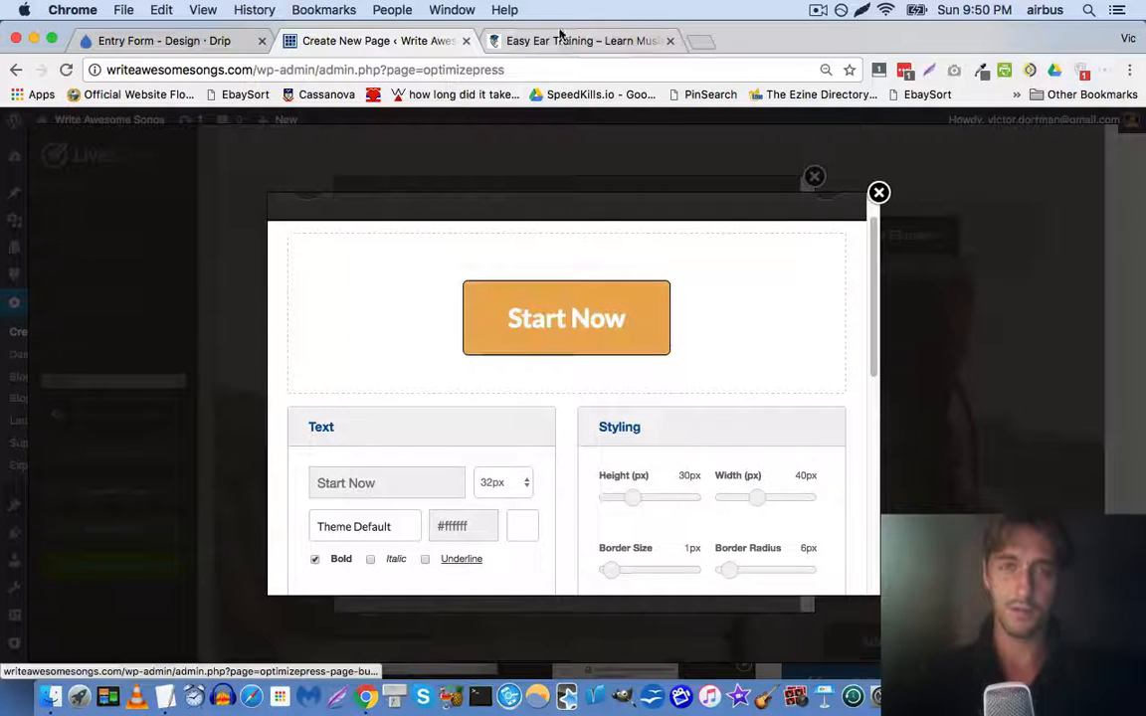
Shift the button background to a redder orange matching the Easy Ear Training site
click(560, 38)
click(375, 46)
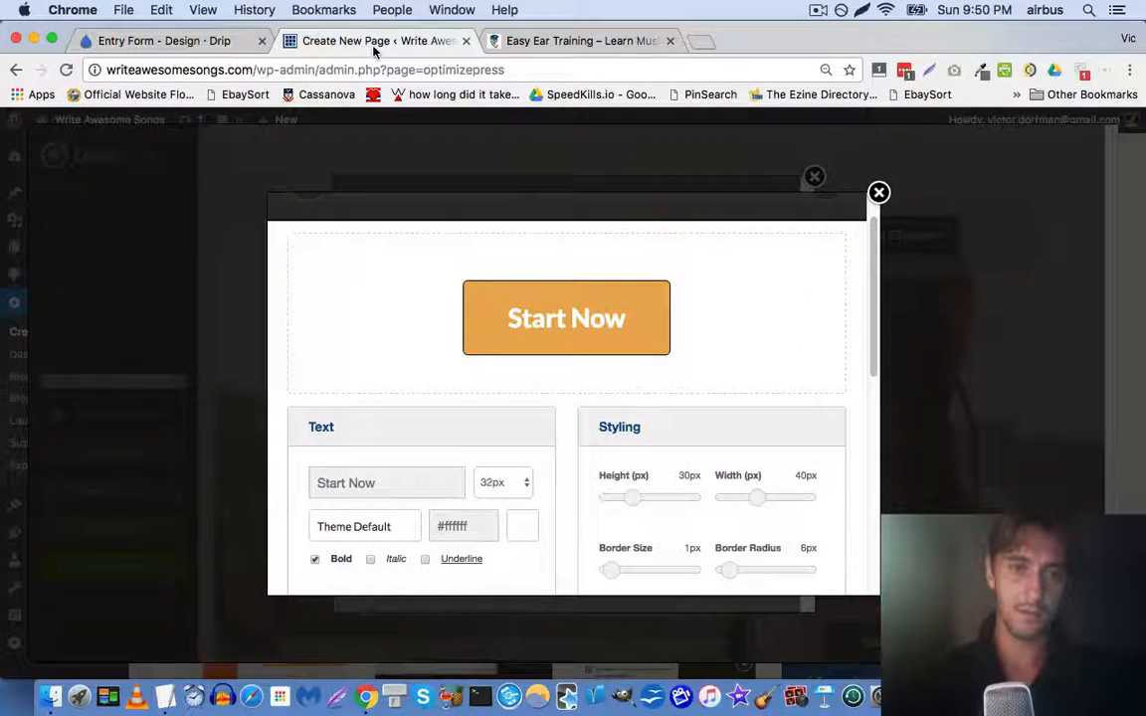
scroll(595, 373, down, 4)
click(685, 528)
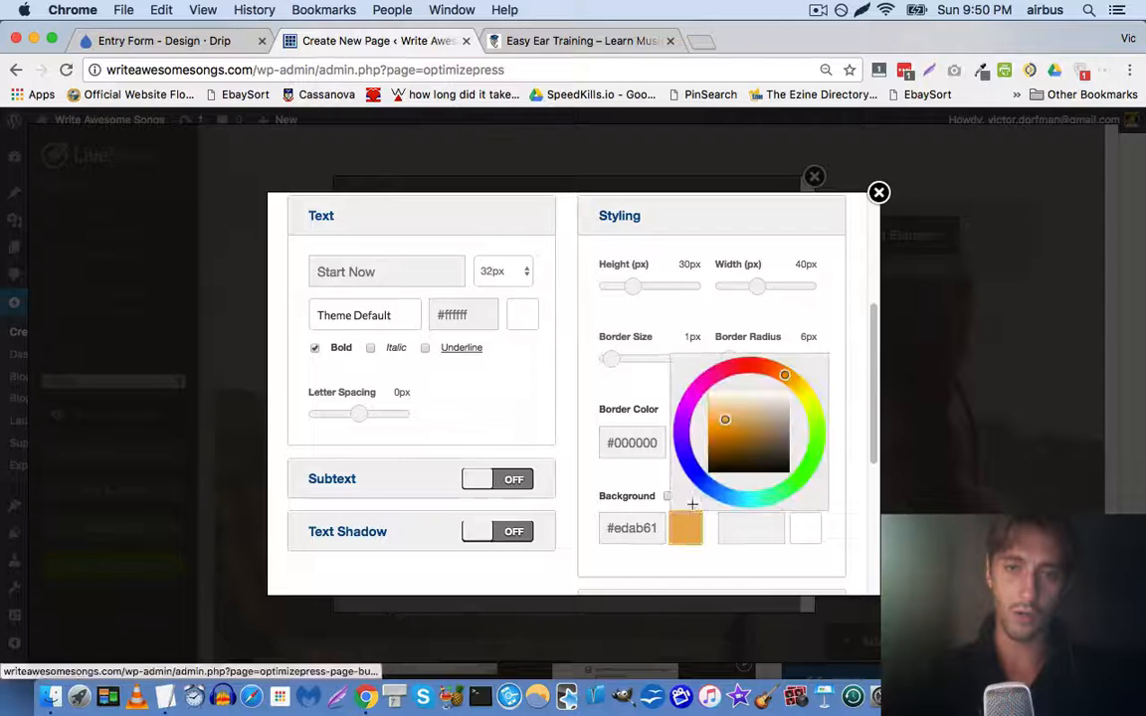
drag(764, 379, 777, 370)
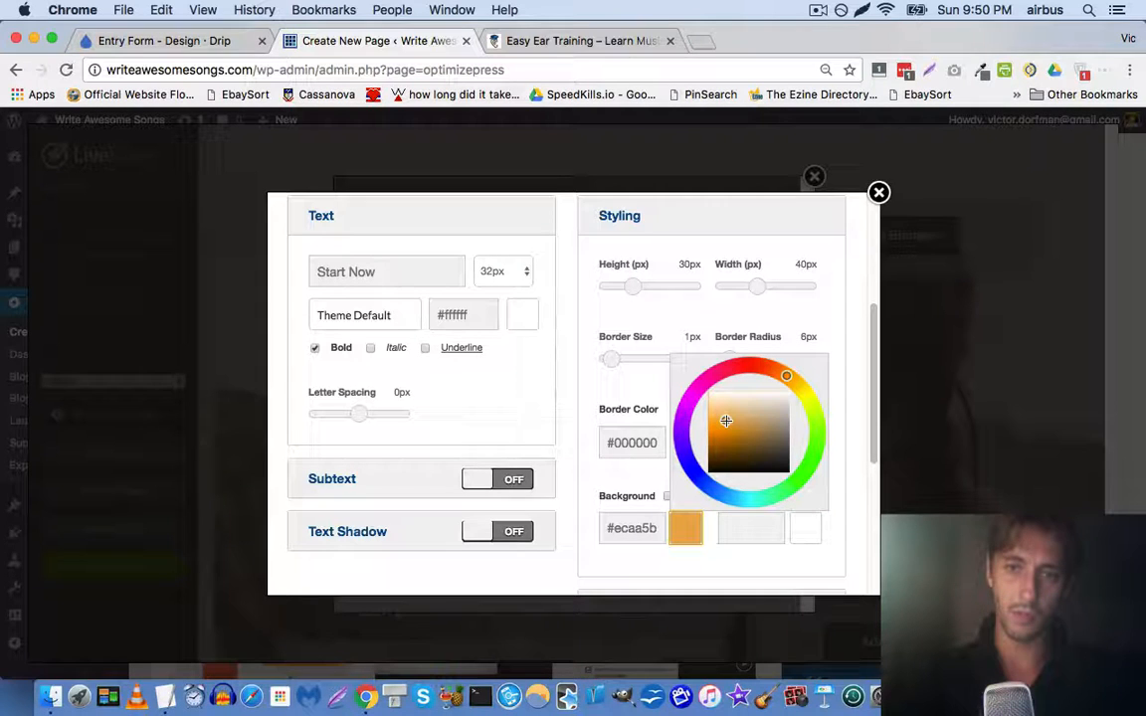
drag(770, 370, 786, 381)
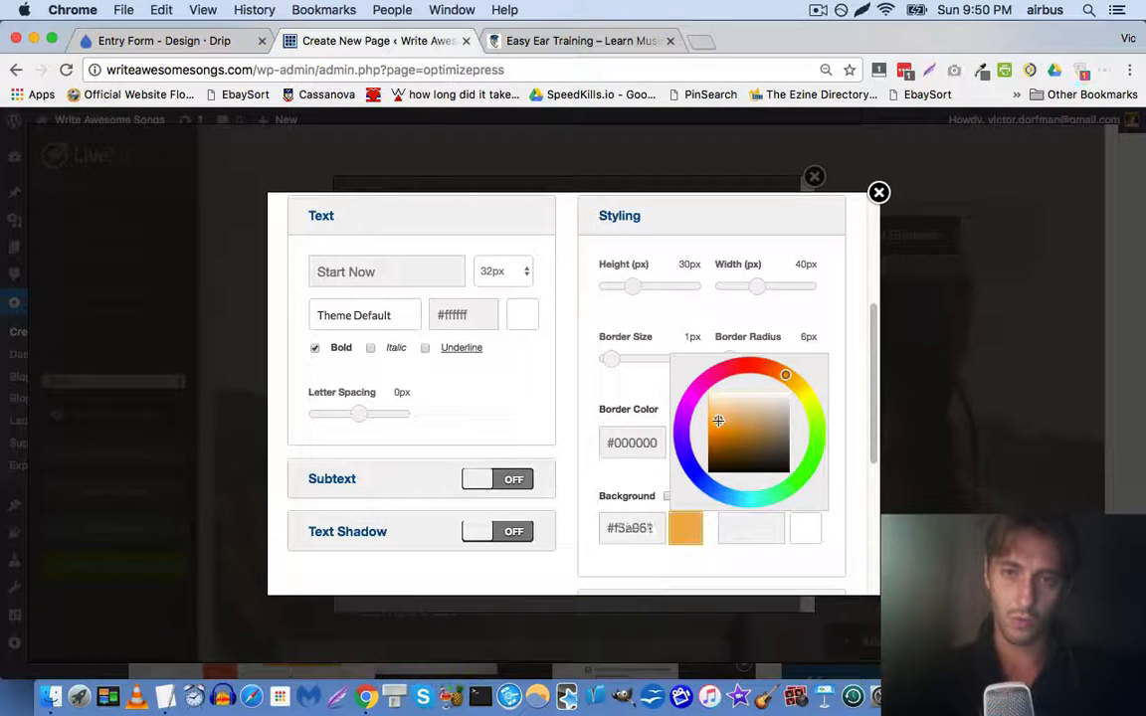
click(632, 568)
scroll(570, 440, up, 5)
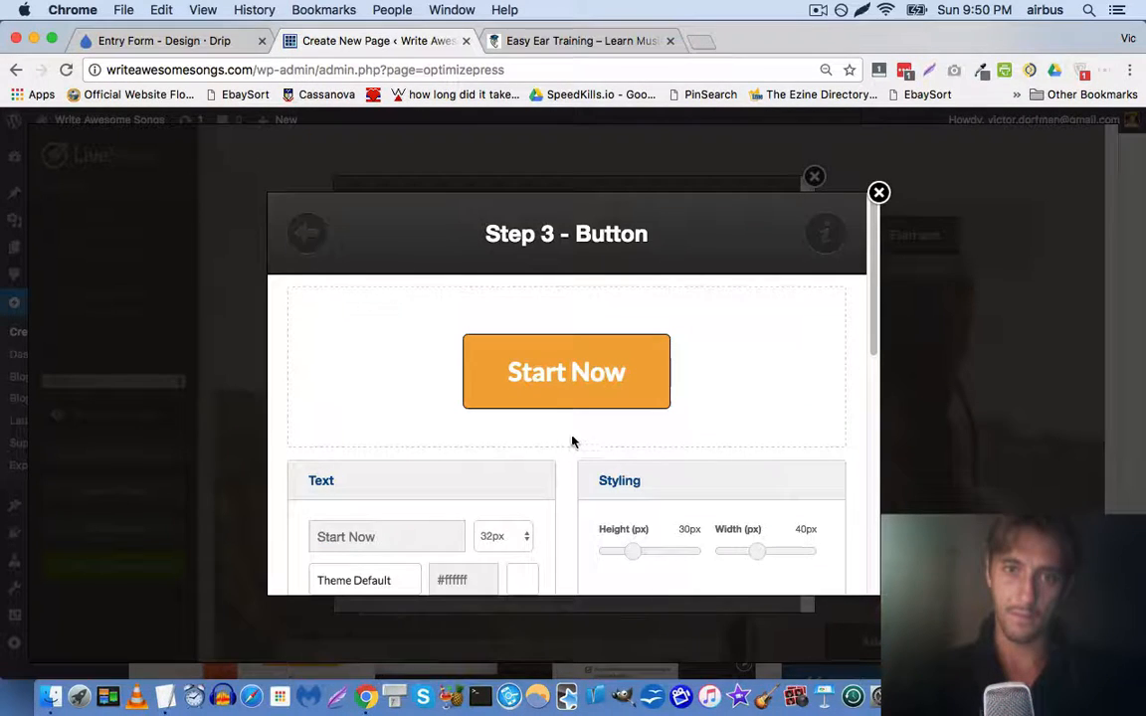
scroll(581, 438, down, 5)
scroll(361, 427, up, 1)
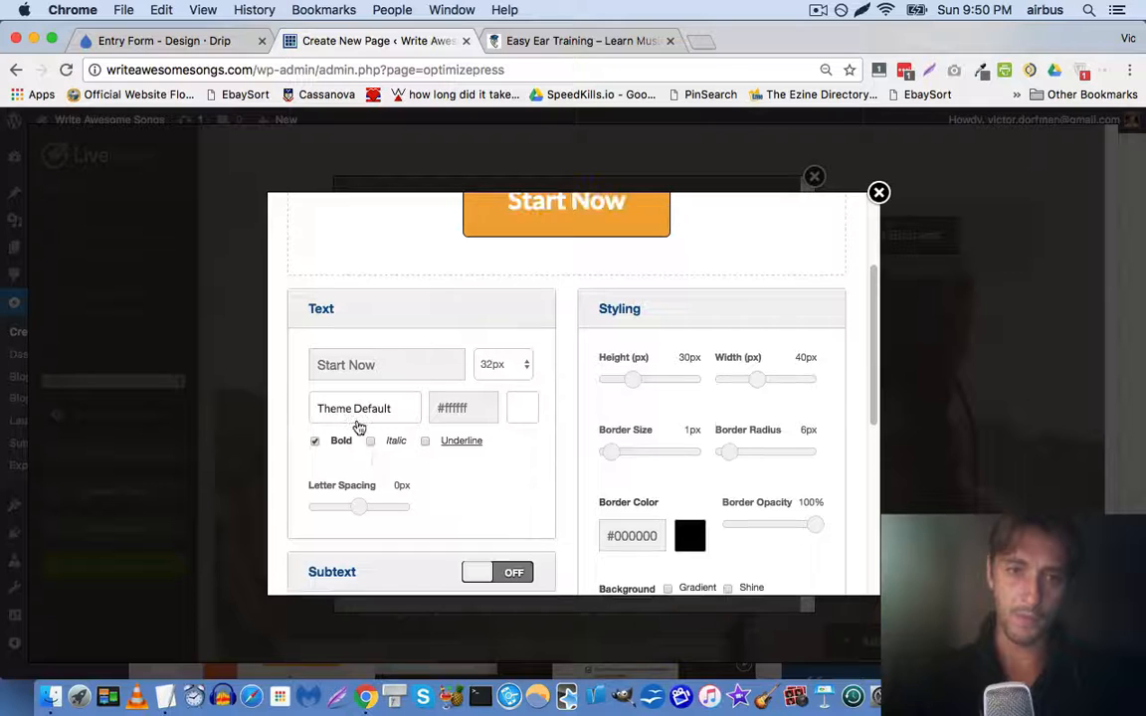
scroll(386, 464, up, 2)
Set the Start Now button text font to Verdana
click(386, 496)
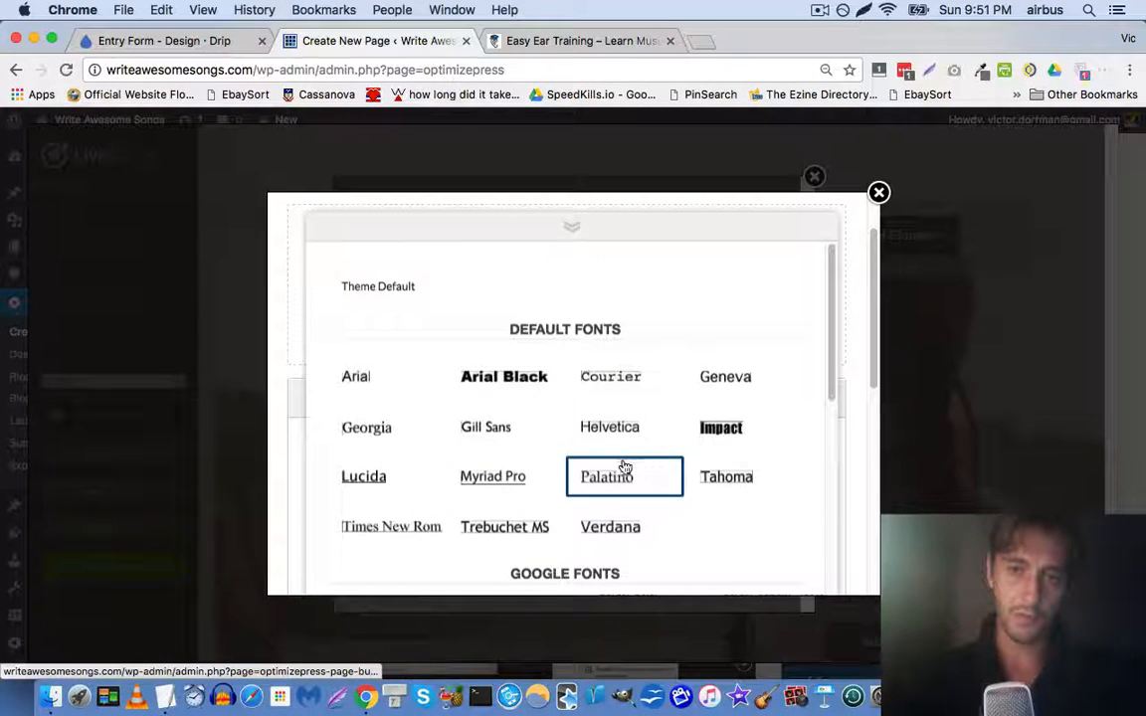
scroll(612, 458, down, 3)
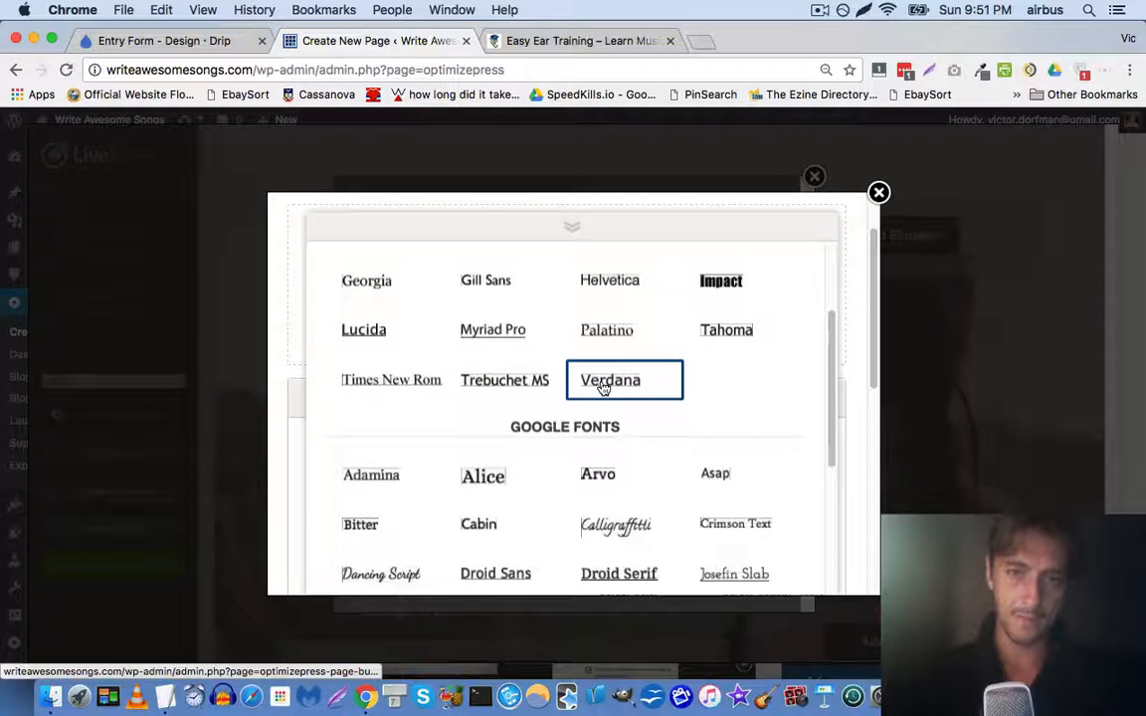
click(602, 387)
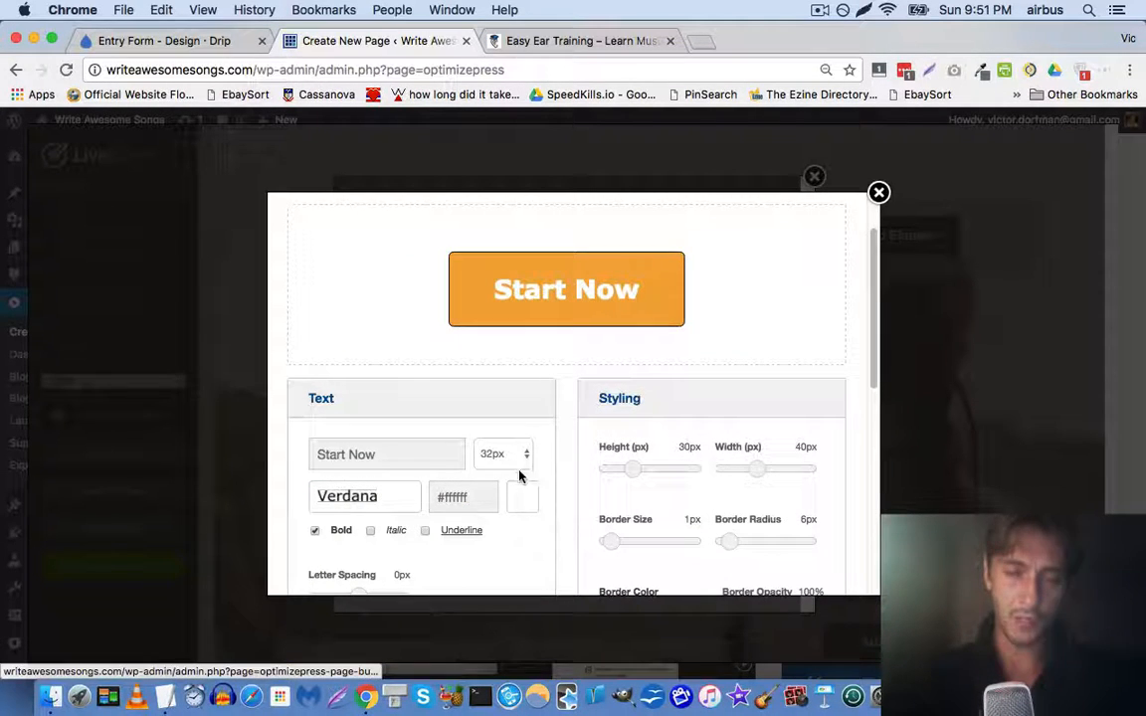
scroll(475, 409, down, 5)
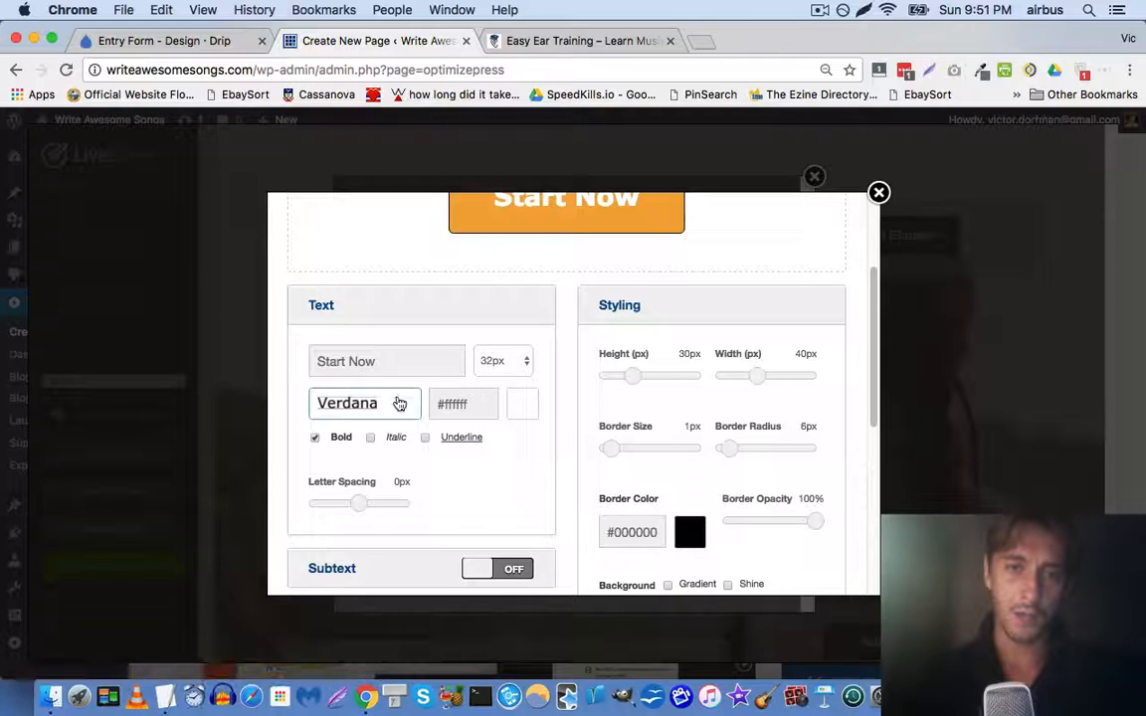
scroll(637, 401, up, 1)
scroll(513, 374, down, 3)
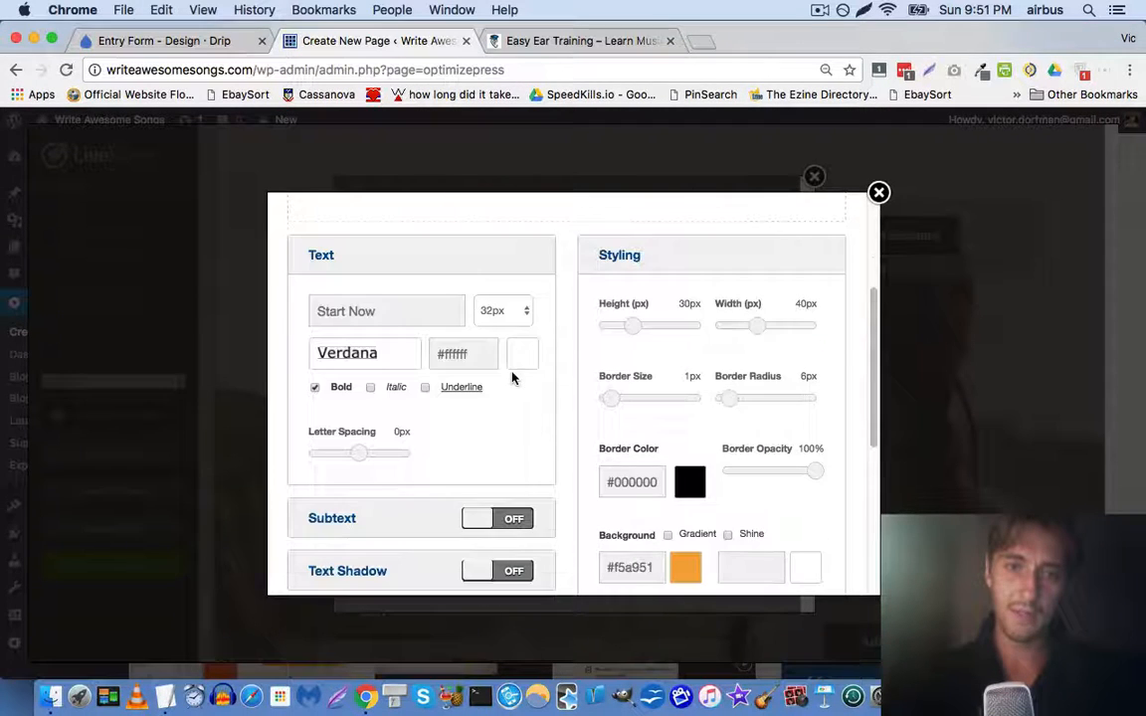
scroll(727, 409, down, 5)
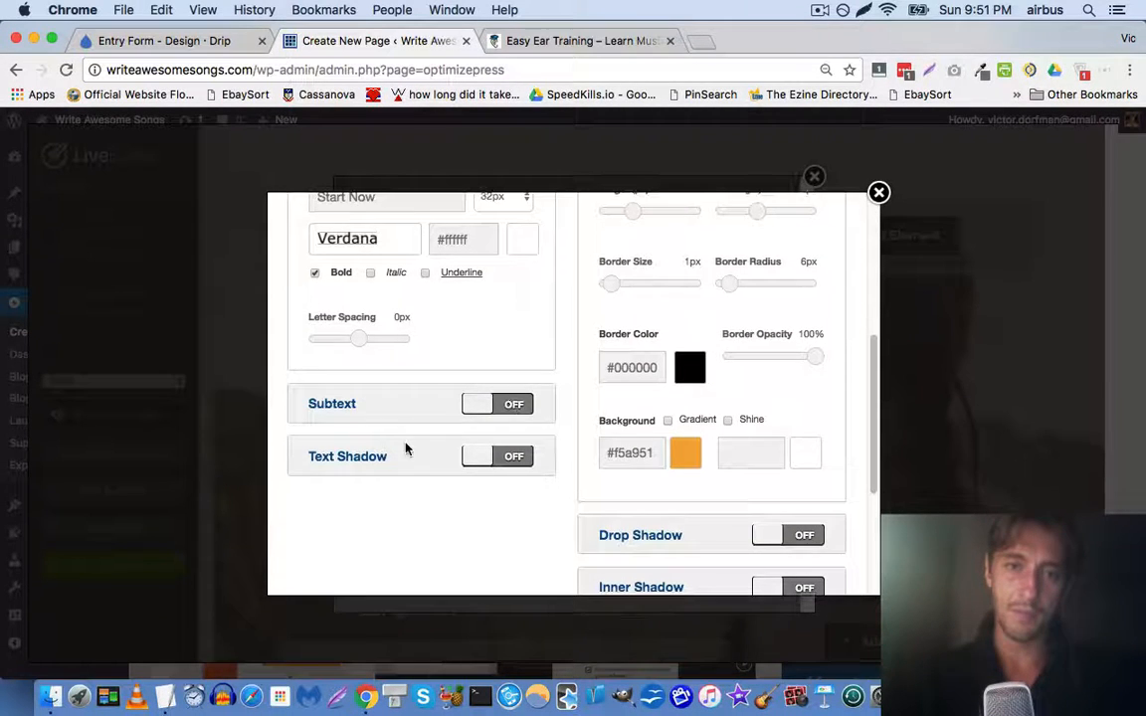
Turn on the button's text shadow and set its colour to black #000000
click(484, 457)
scroll(457, 428, up, 10)
scroll(409, 404, down, 12)
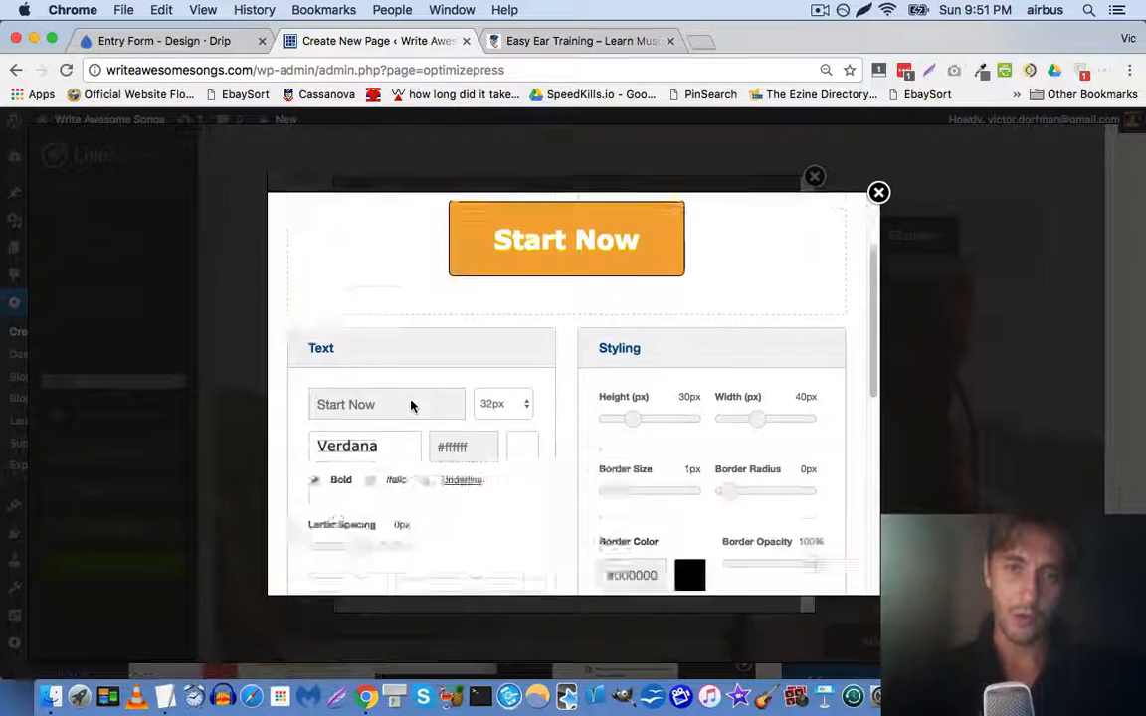
scroll(384, 534, down, 1)
click(359, 540)
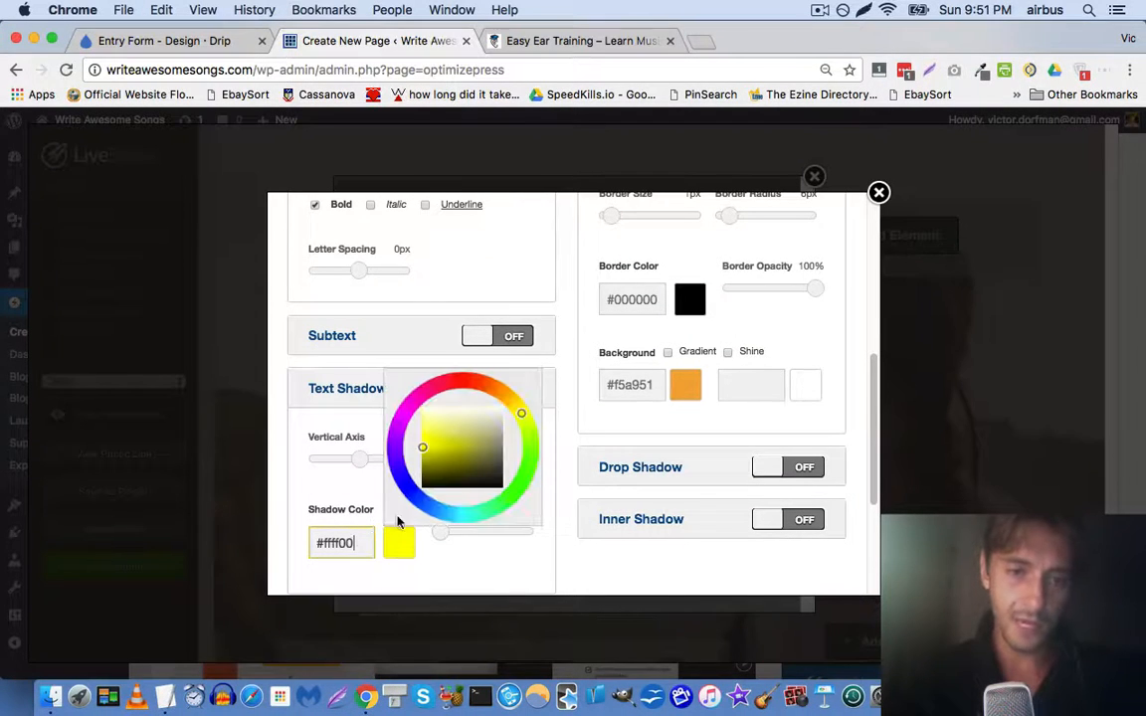
drag(437, 478, 413, 497)
Resize the button to 61px width and 23px height
scroll(412, 442, up, 10)
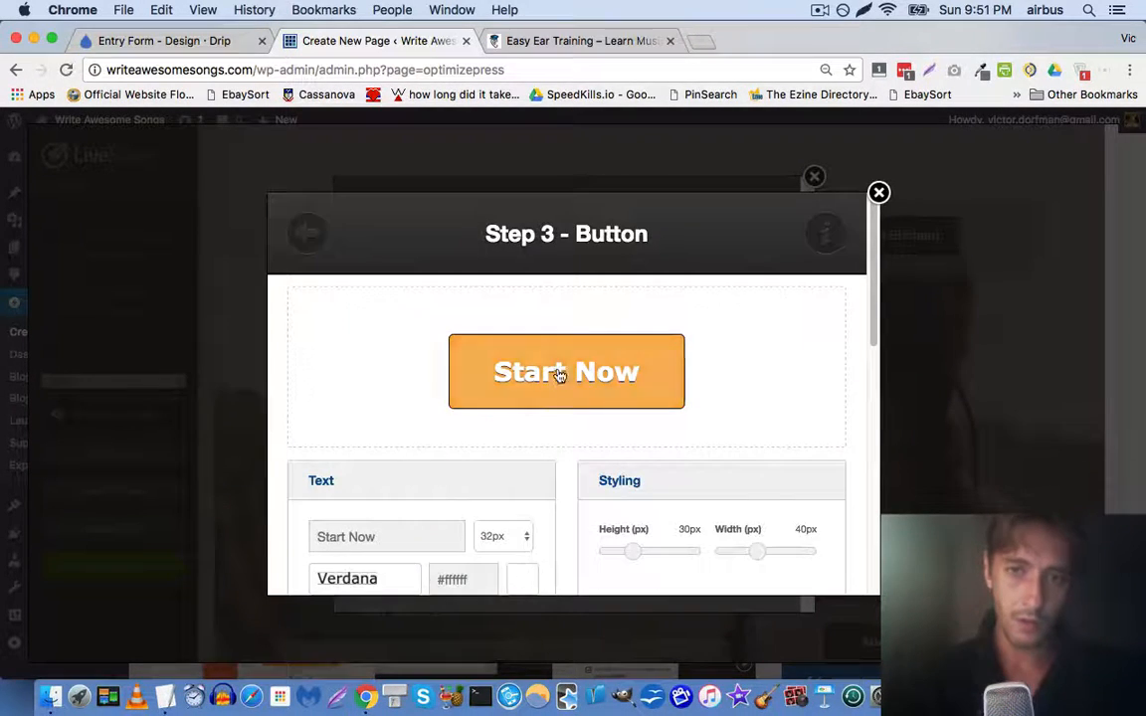
scroll(603, 358, down, 5)
scroll(604, 390, down, 5)
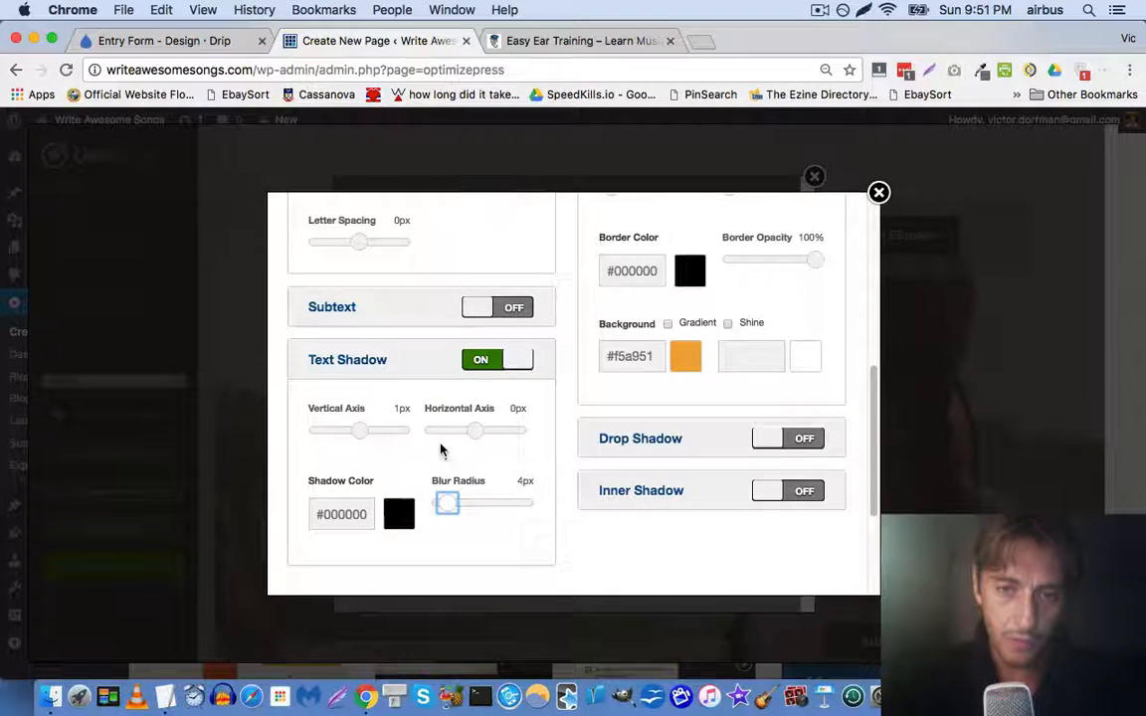
scroll(443, 450, up, 6)
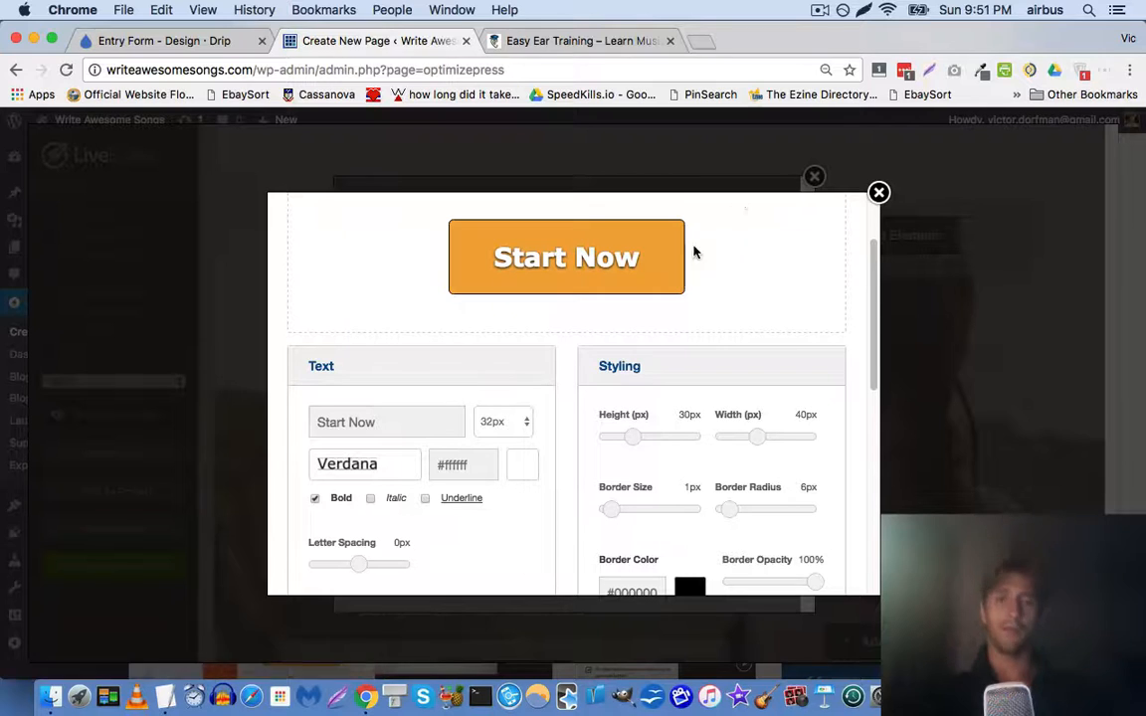
scroll(696, 265, down, 2)
scroll(700, 267, down, 2)
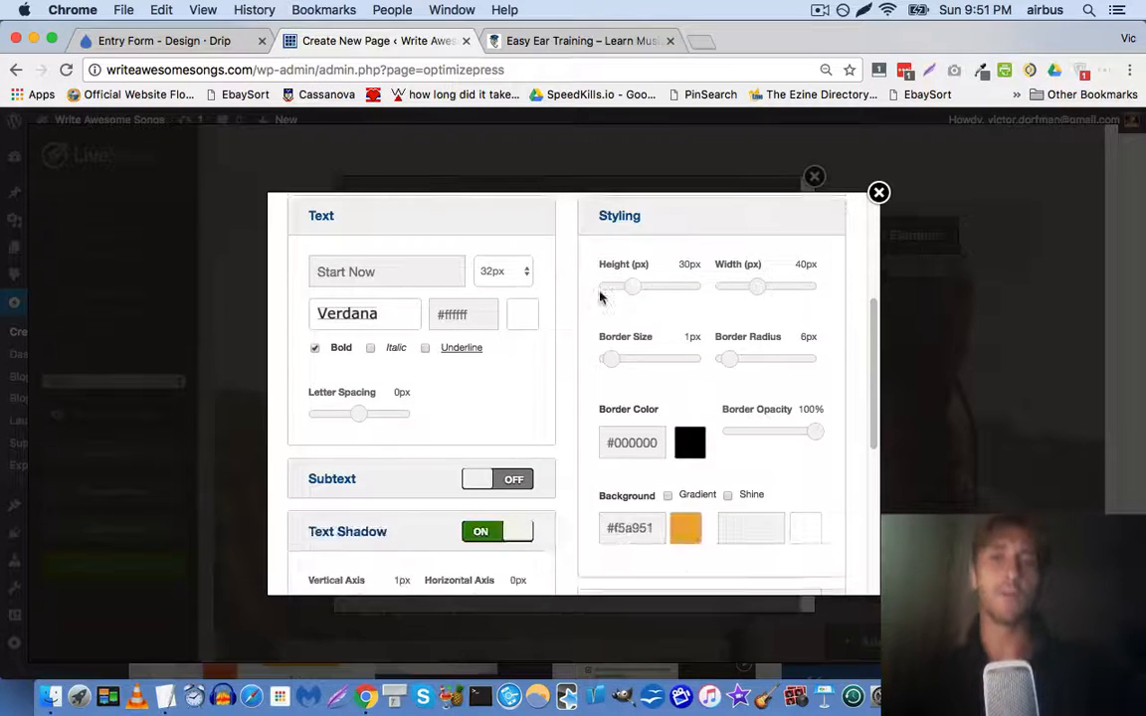
scroll(595, 337, up, 5)
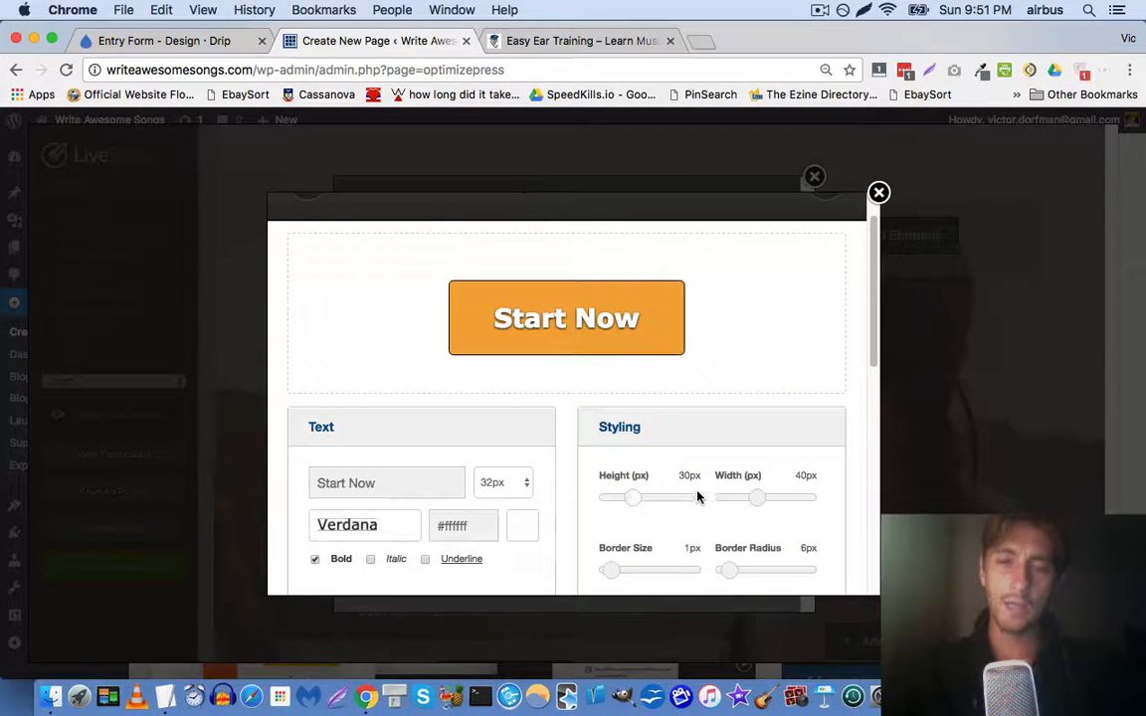
drag(757, 498, 775, 498)
mouse_move(634, 499)
mouse_down()
mouse_move(616, 497)
mouse_move(627, 499)
mouse_up()
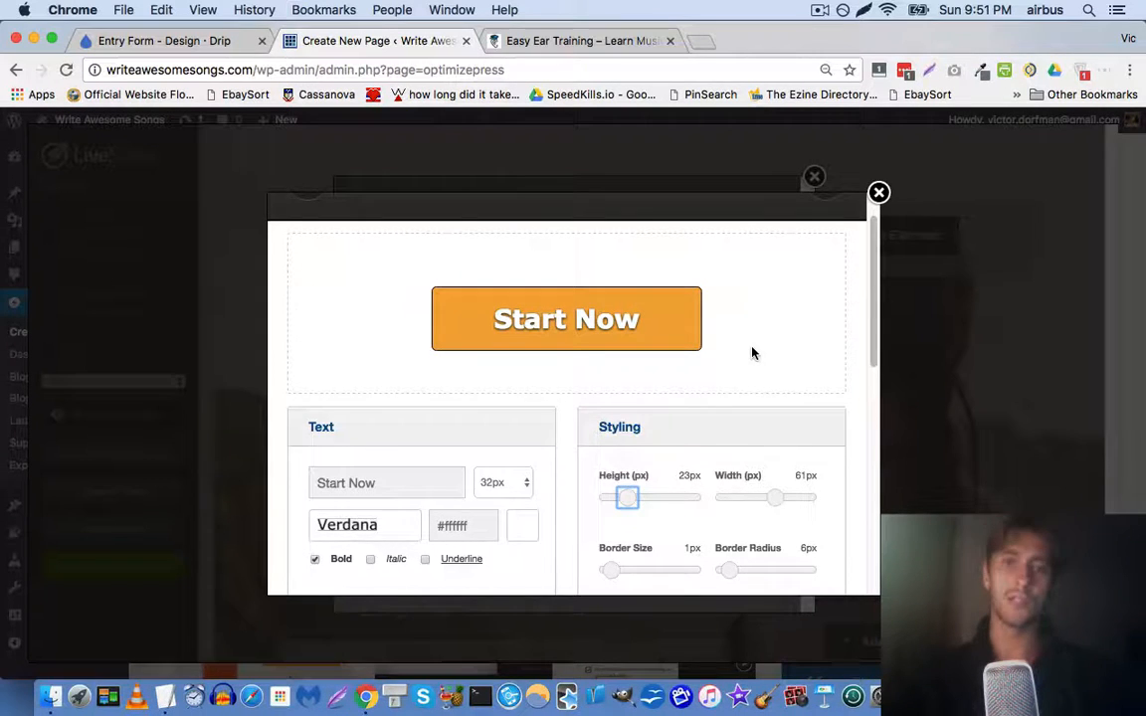
scroll(752, 353, down, 10)
click(613, 456)
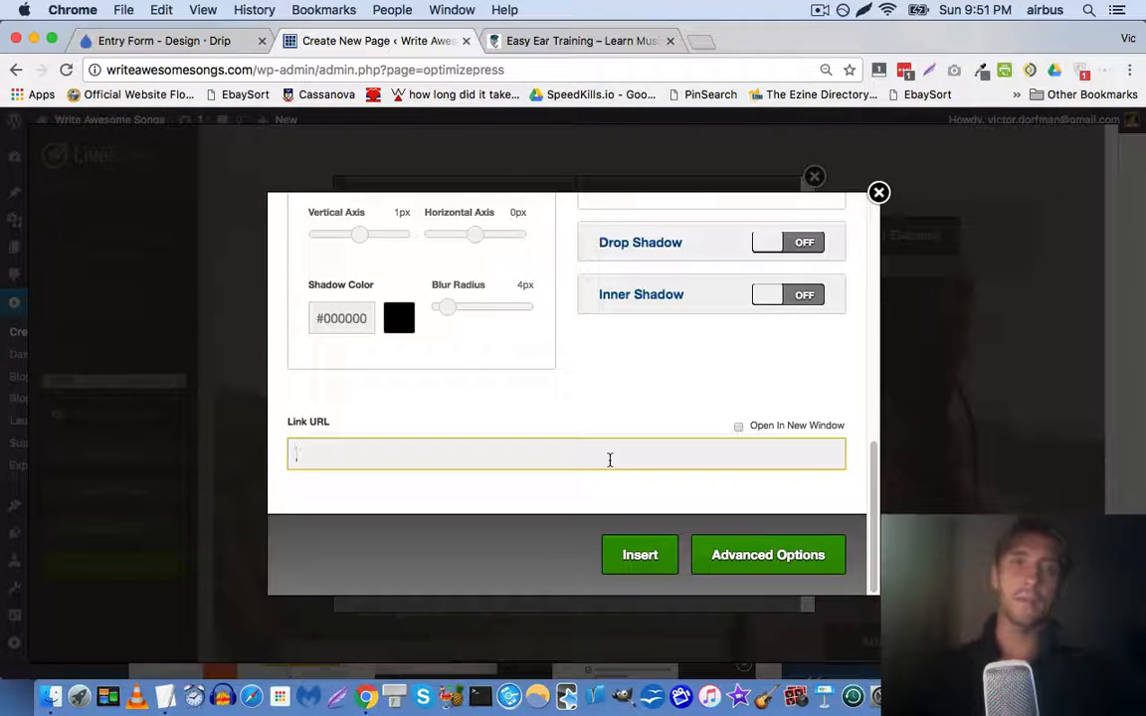
text(http://w)
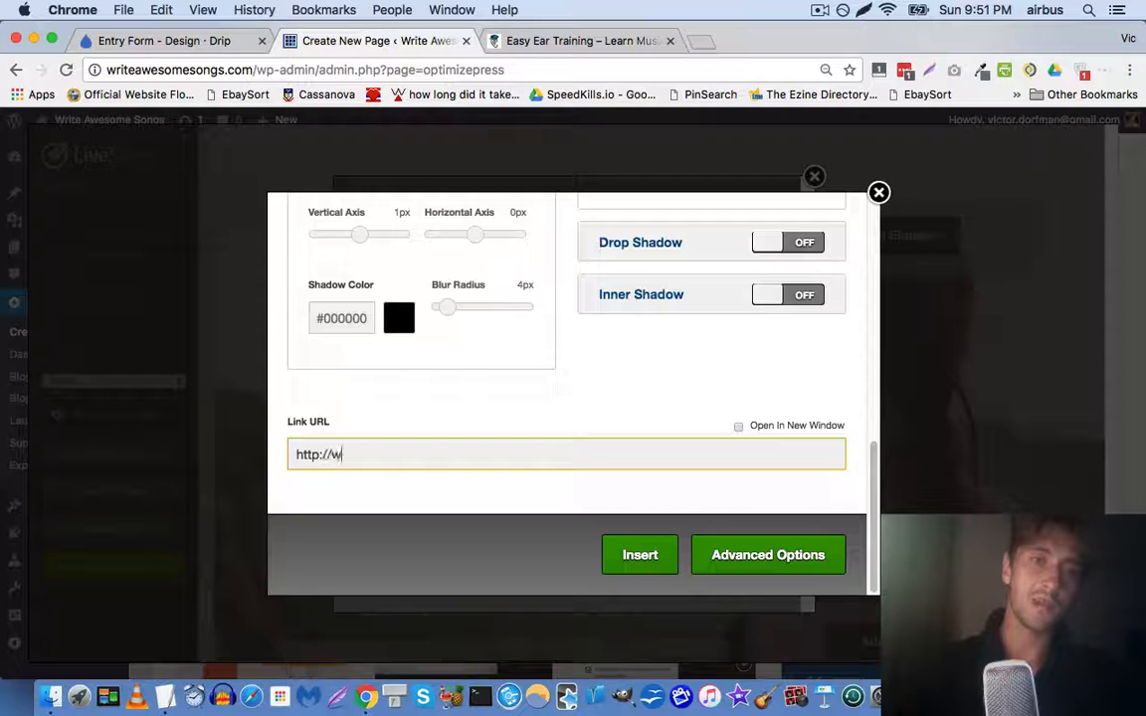
text(riteawe)
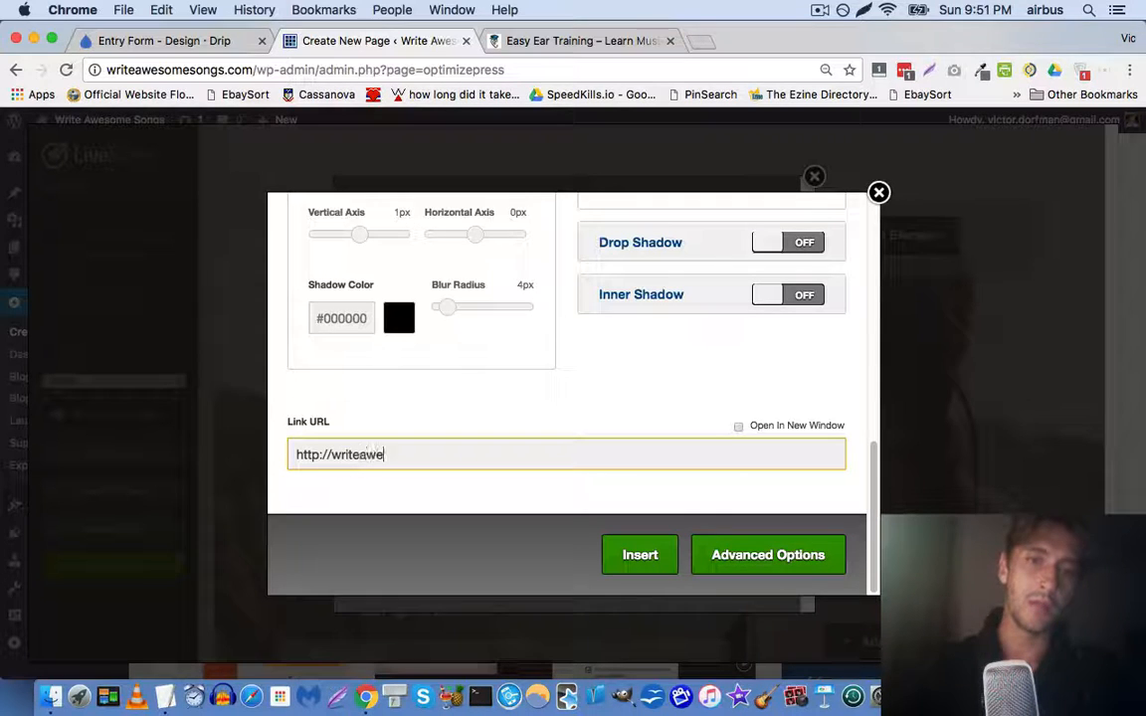
text(somesongs.com/checklist)
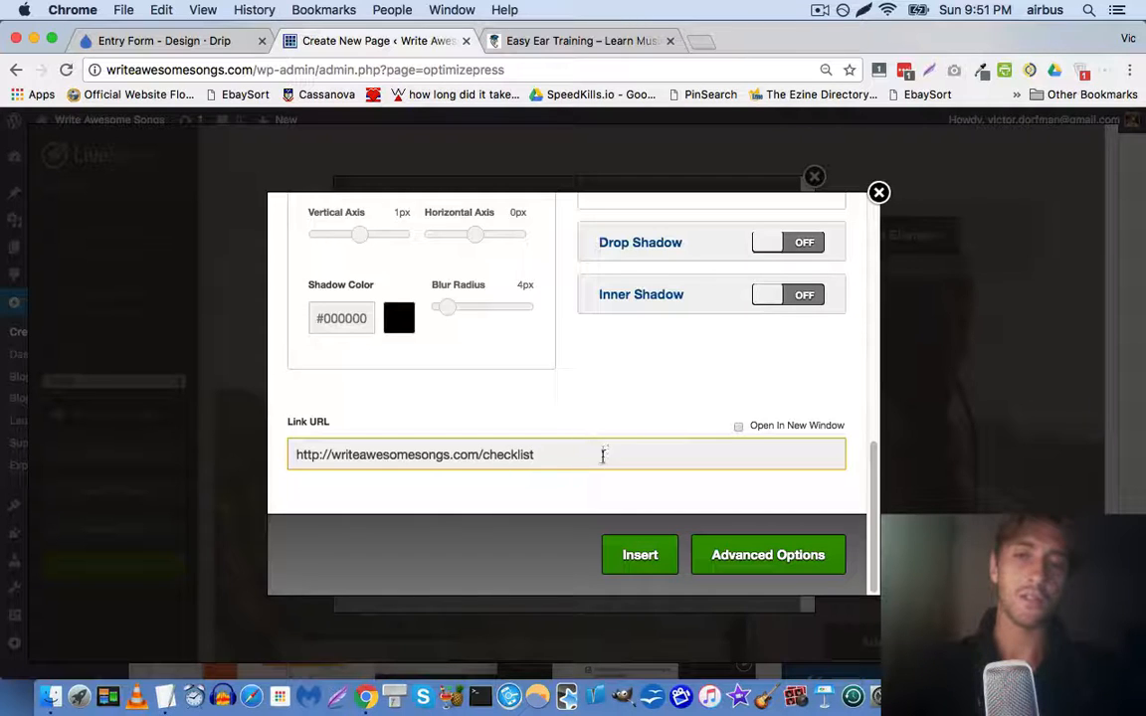
scroll(608, 427, up, 7)
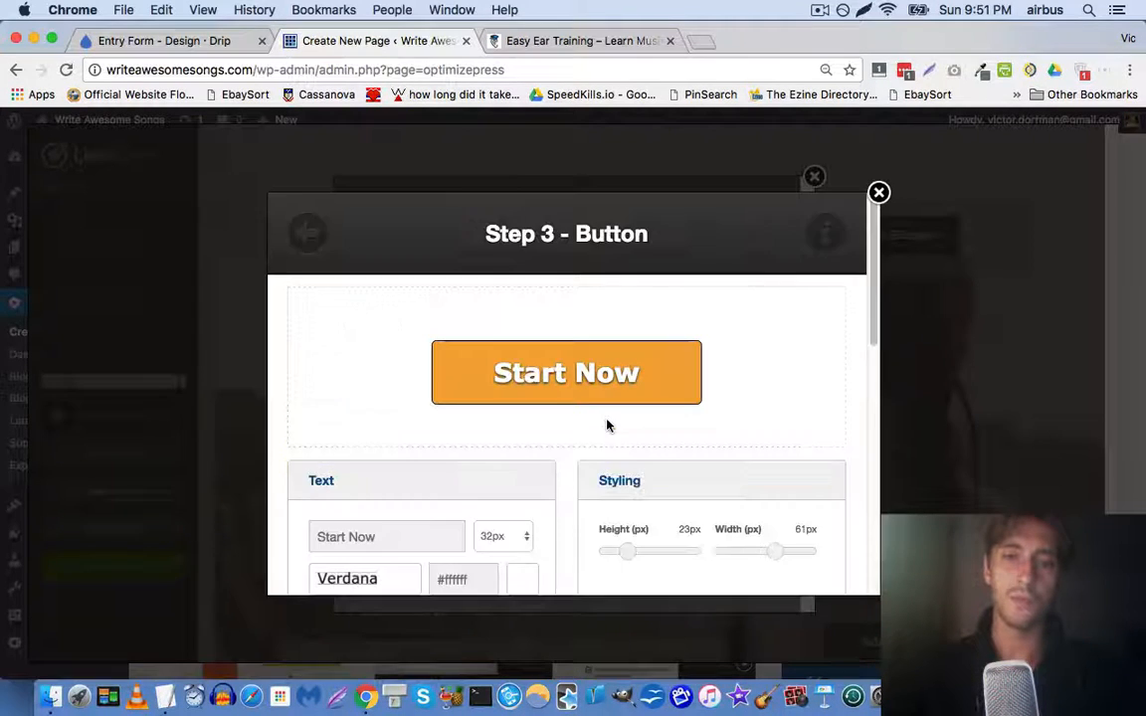
scroll(609, 423, down, 7)
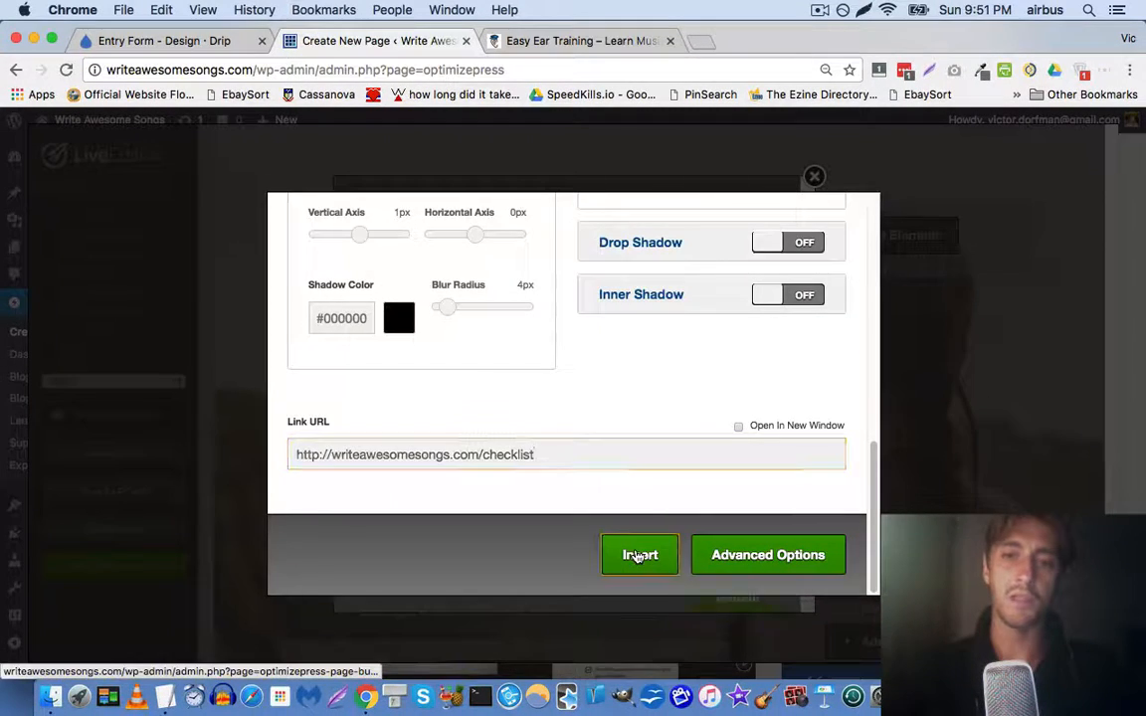
Insert the button into the popup and move the Free Songwriting Checklist heading above the image
click(636, 555)
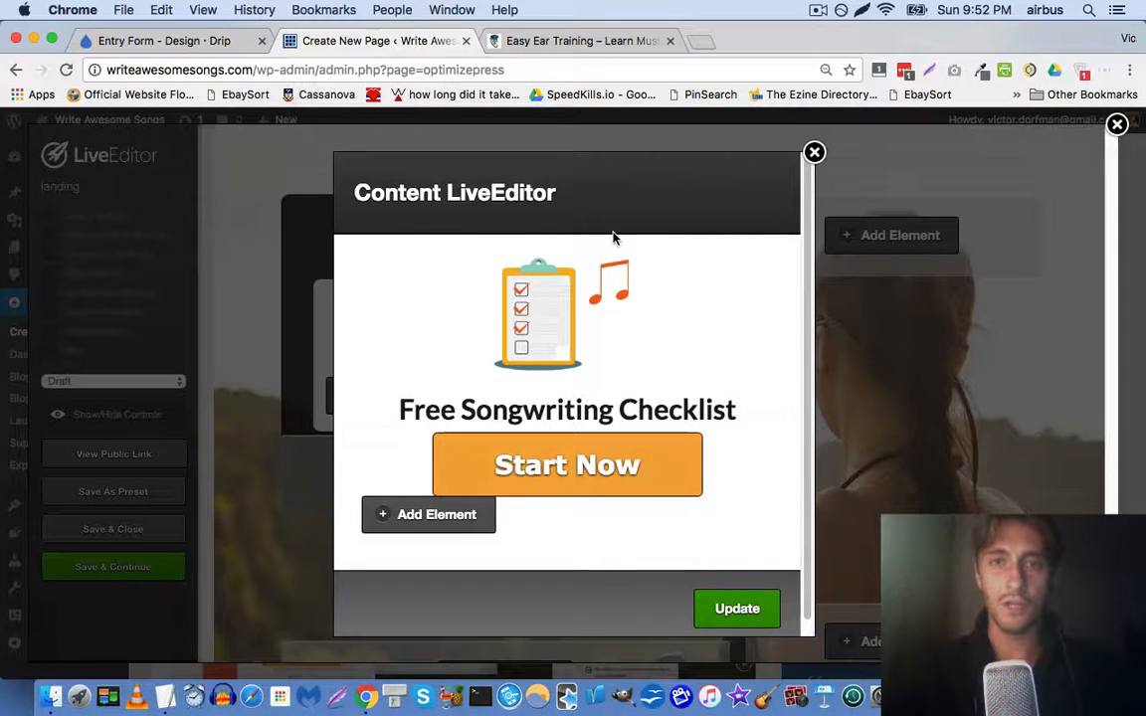
mouse_move(680, 416)
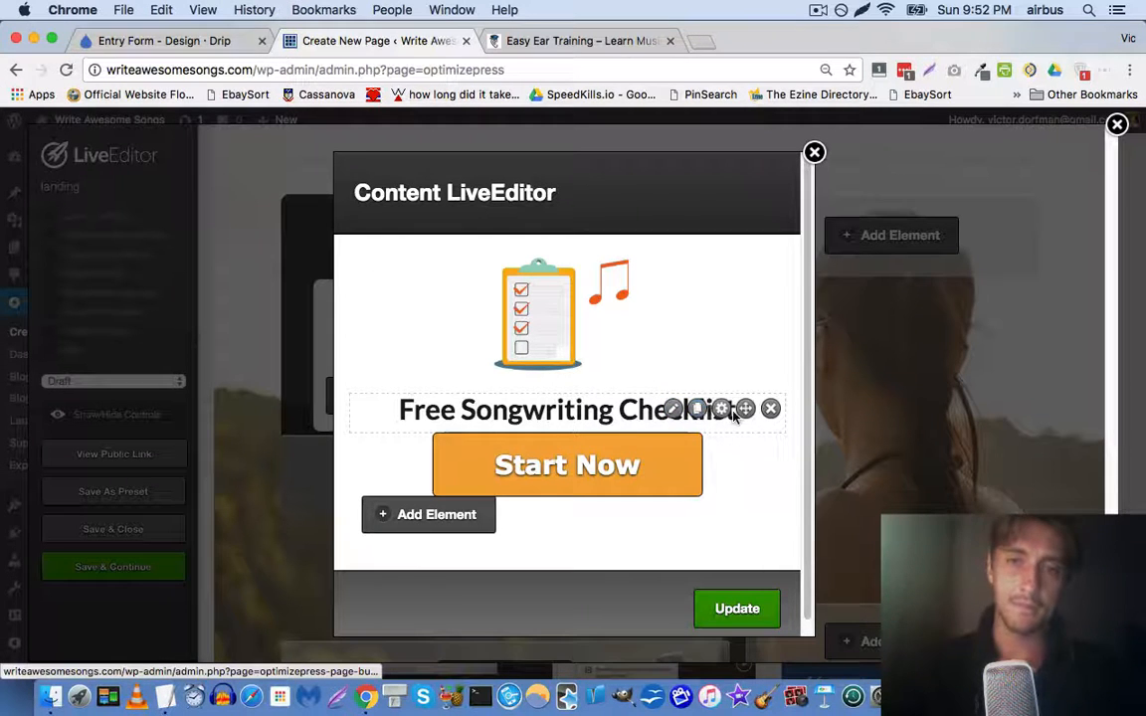
drag(744, 414, 741, 278)
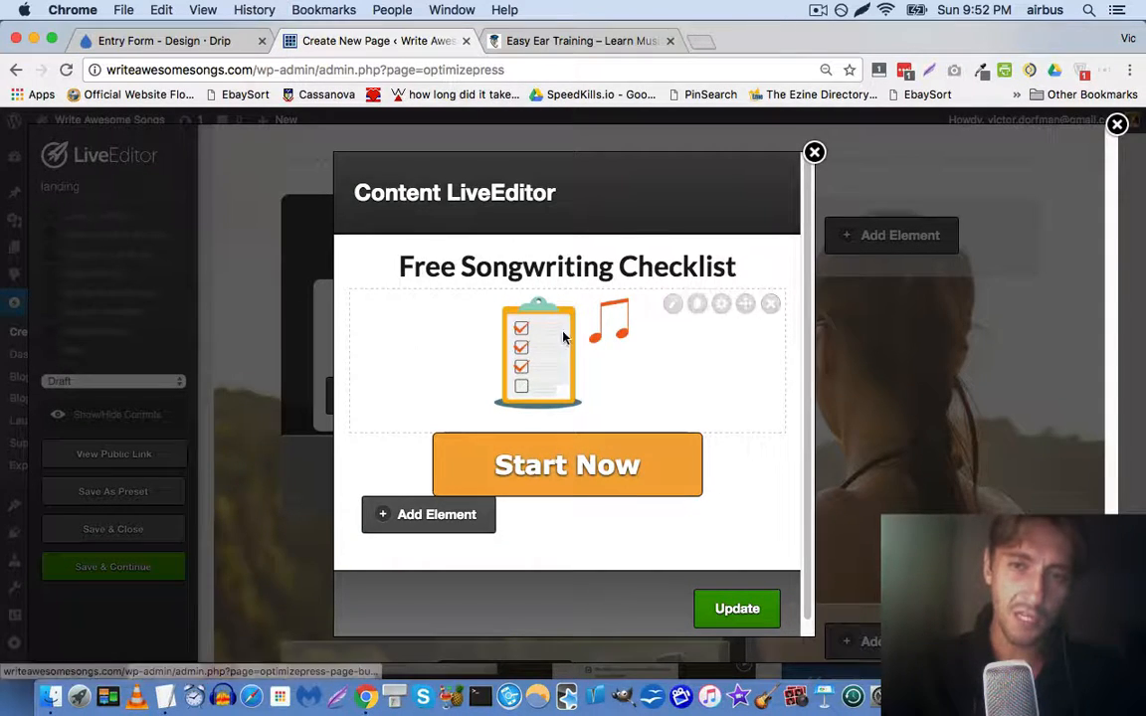
click(673, 305)
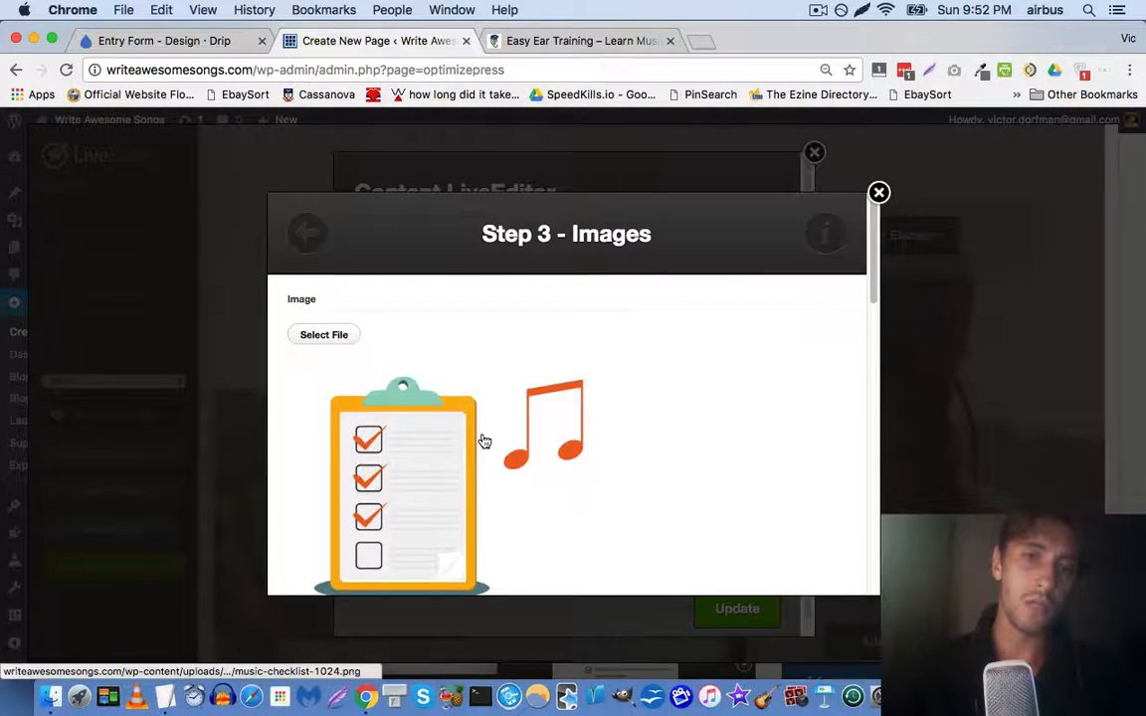
scroll(397, 421, down, 10)
click(384, 419)
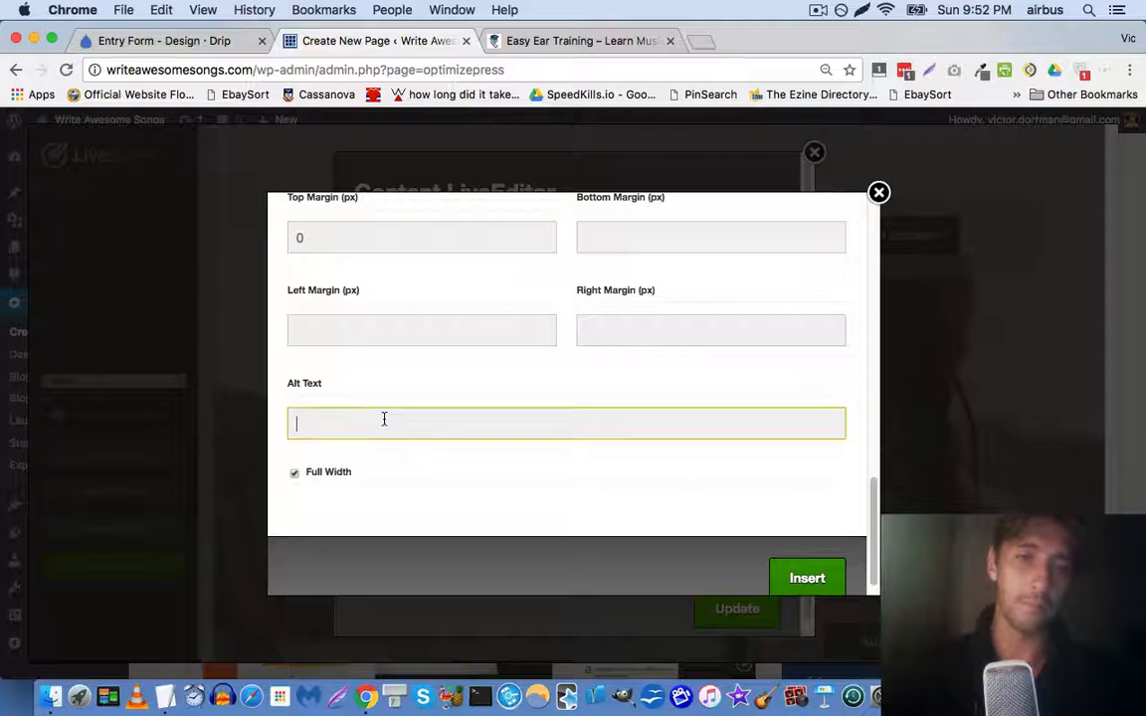
scroll(439, 370, up, 10)
scroll(409, 345, down, 10)
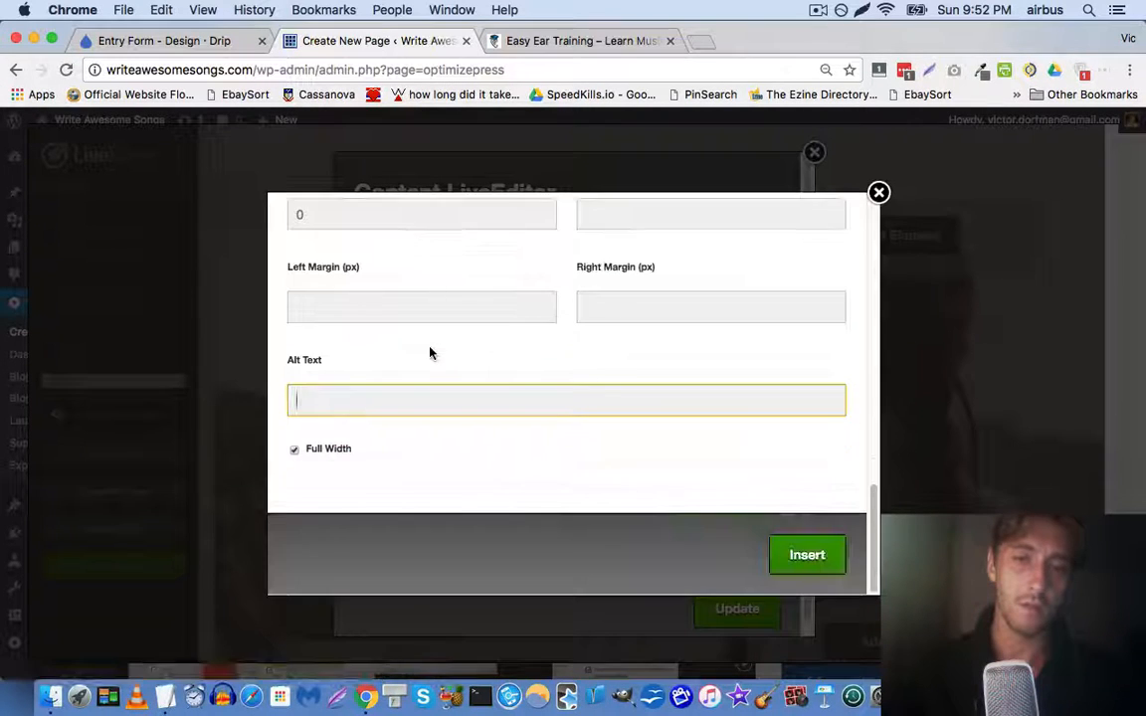
scroll(501, 368, up, 7)
scroll(498, 360, down, 1)
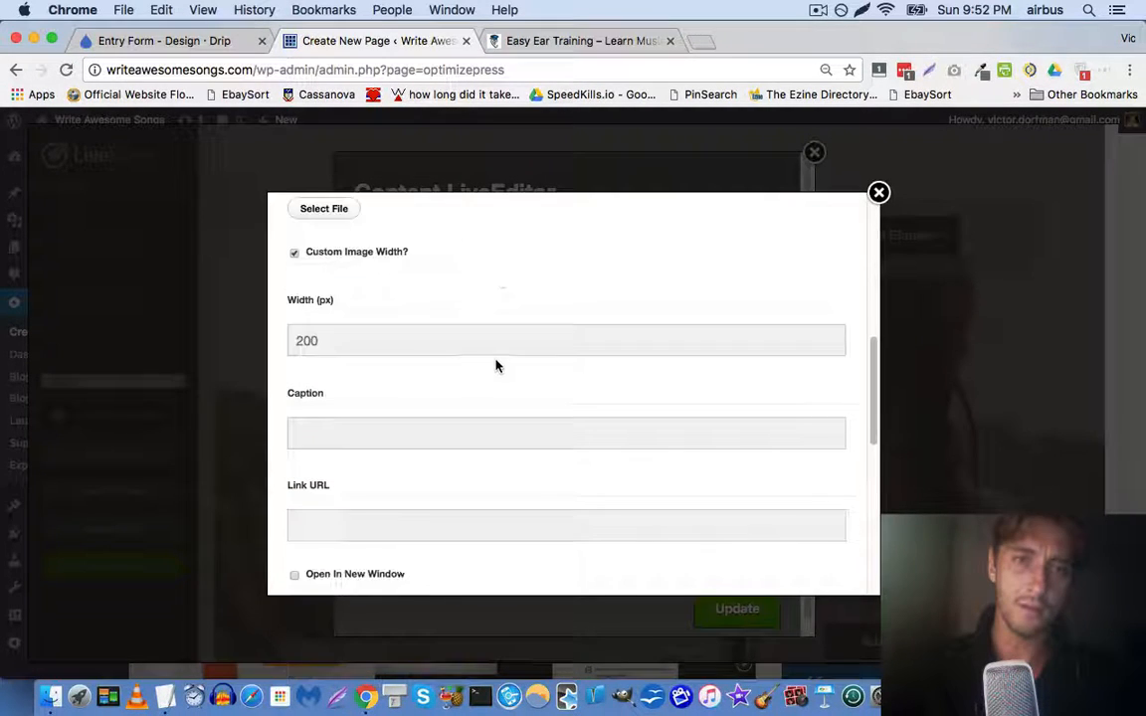
click(383, 528)
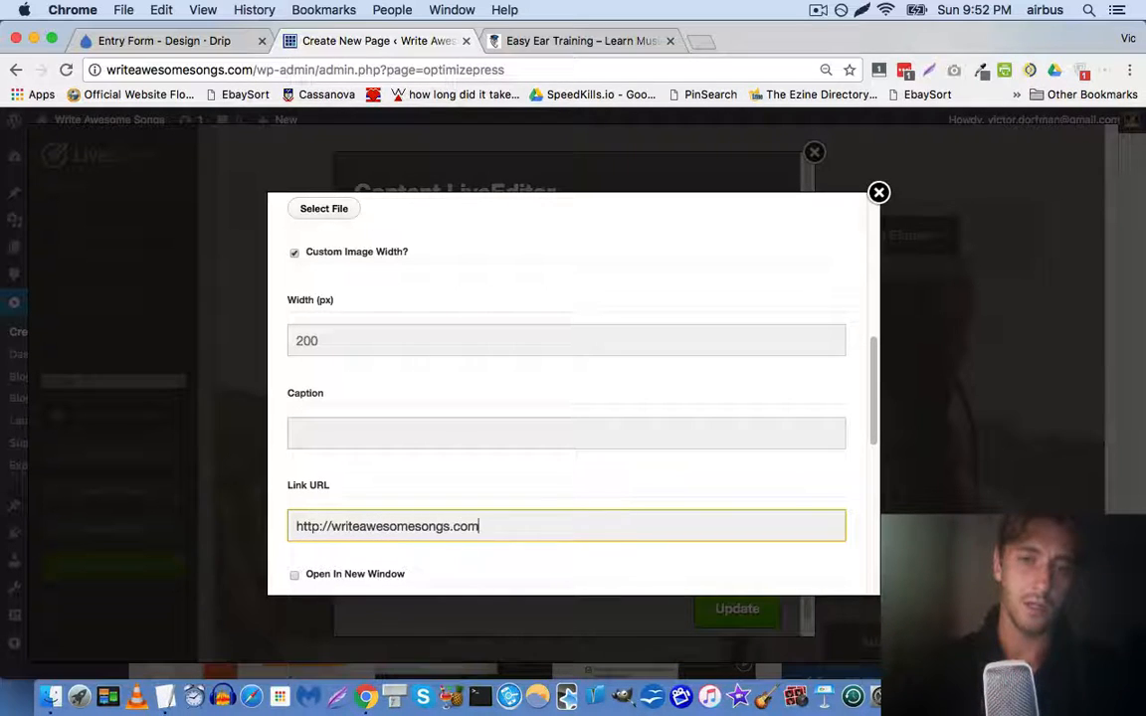
scroll(557, 497, down, 6)
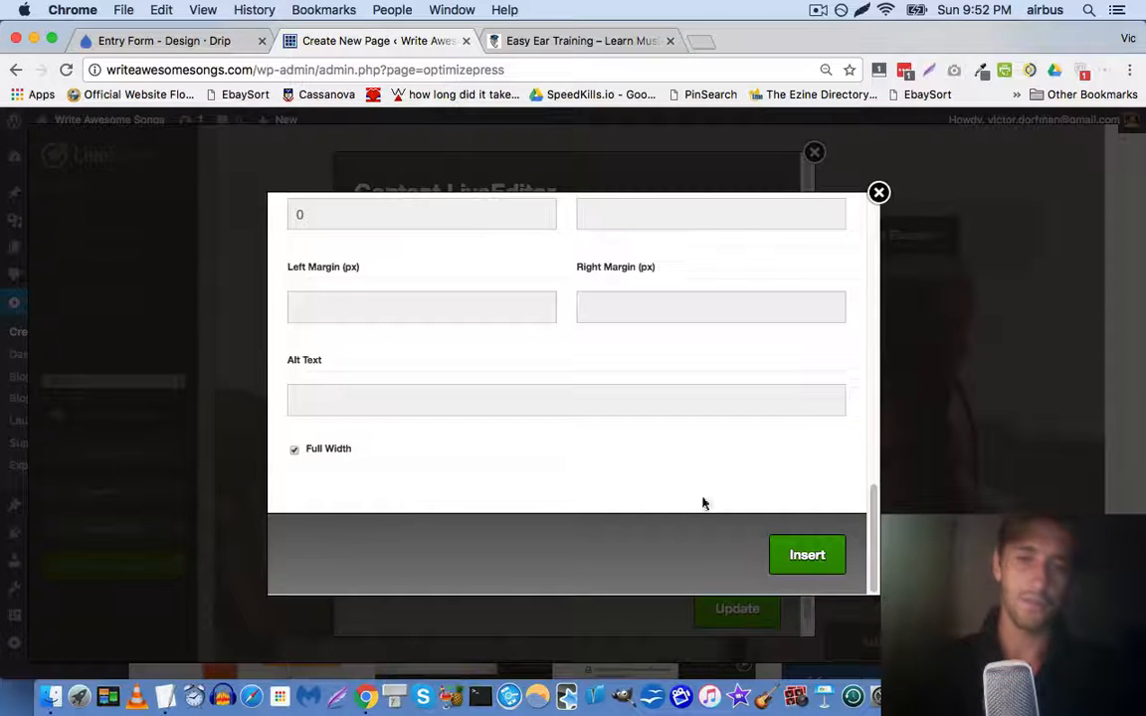
click(800, 553)
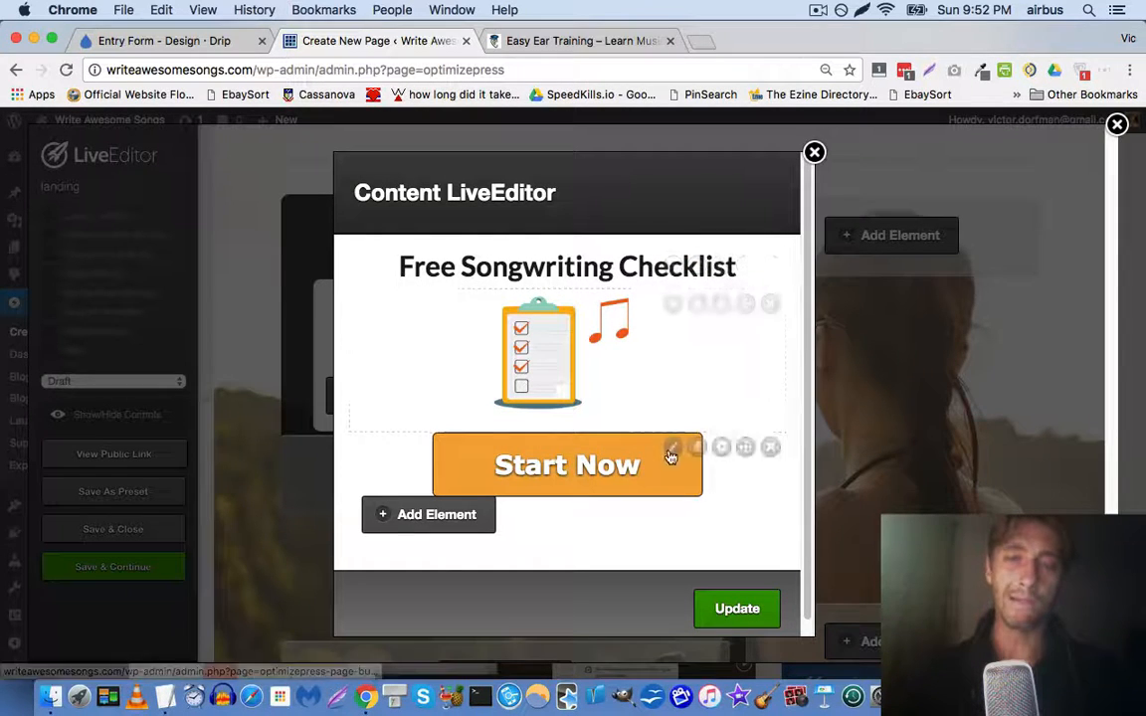
click(600, 39)
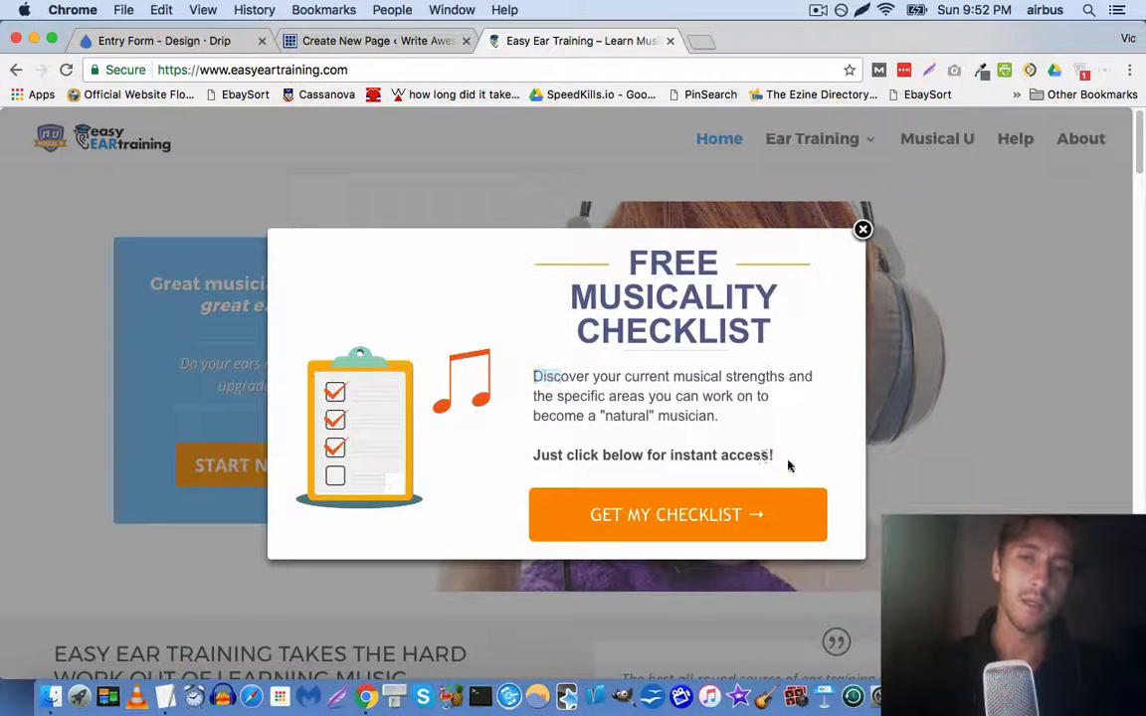
Select the reference popup's checklist description paragraph, then return to the OptimizePress editor
triple_click(553, 388)
key(super+c)
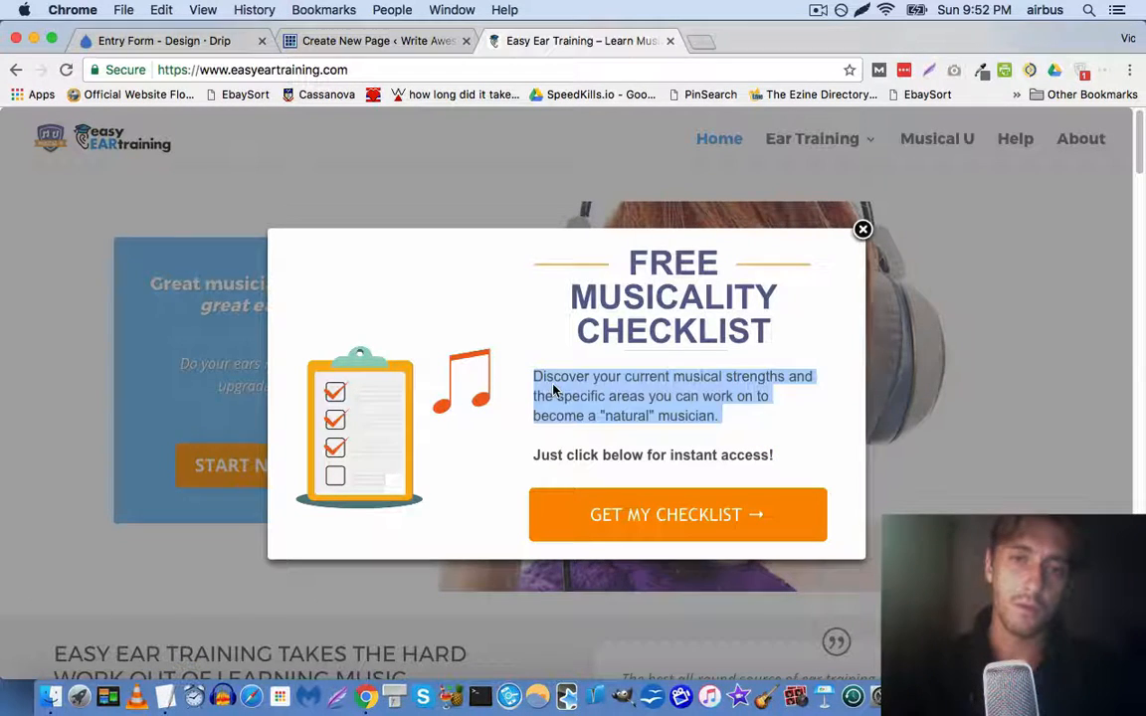
click(418, 37)
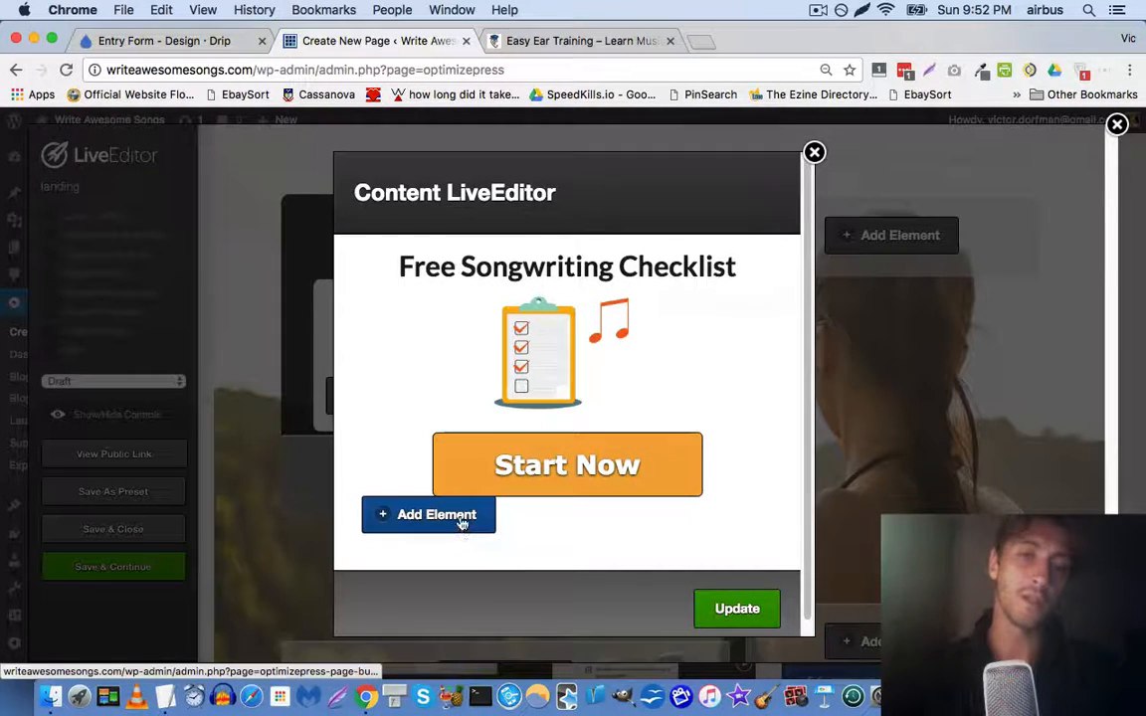
Add a plain text block with the pasted checklist description, replacing 'musician' with 'songwriter'
click(427, 515)
text(tex)
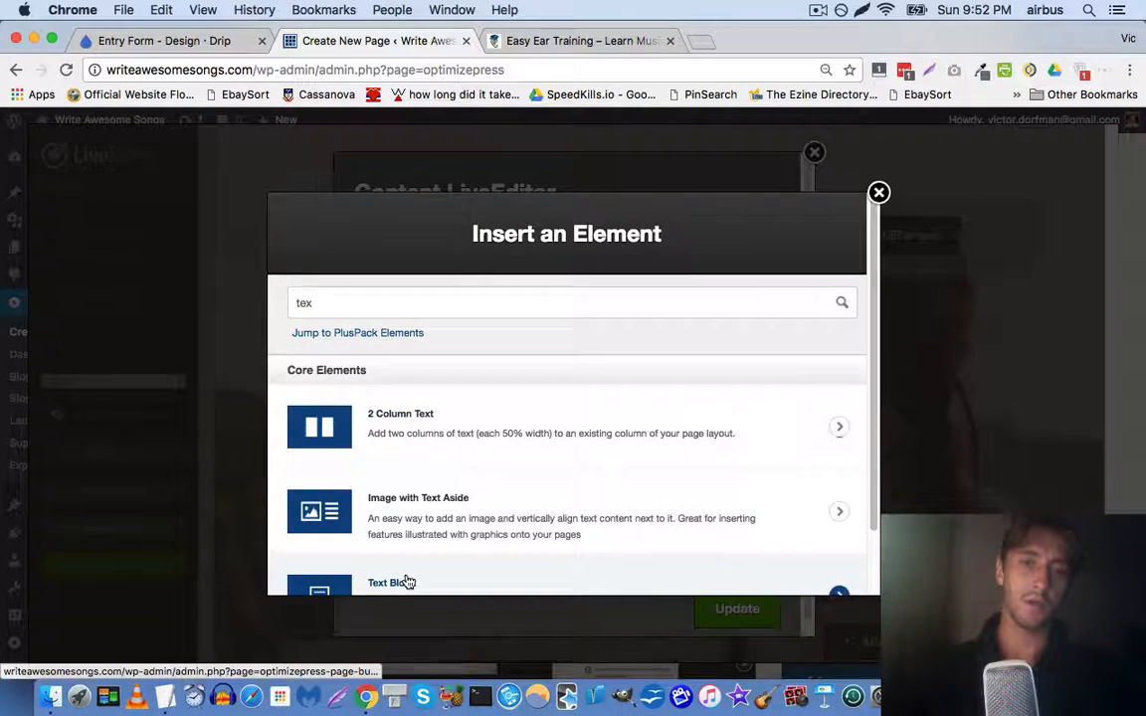
click(408, 582)
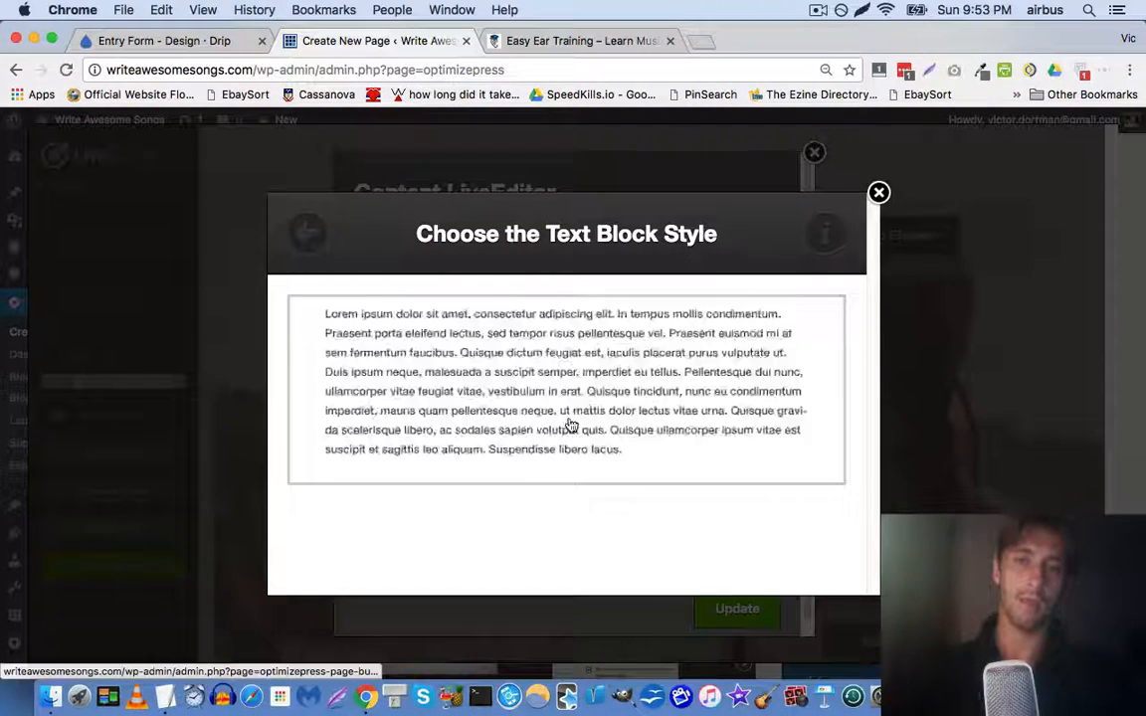
click(565, 416)
key(super+v)
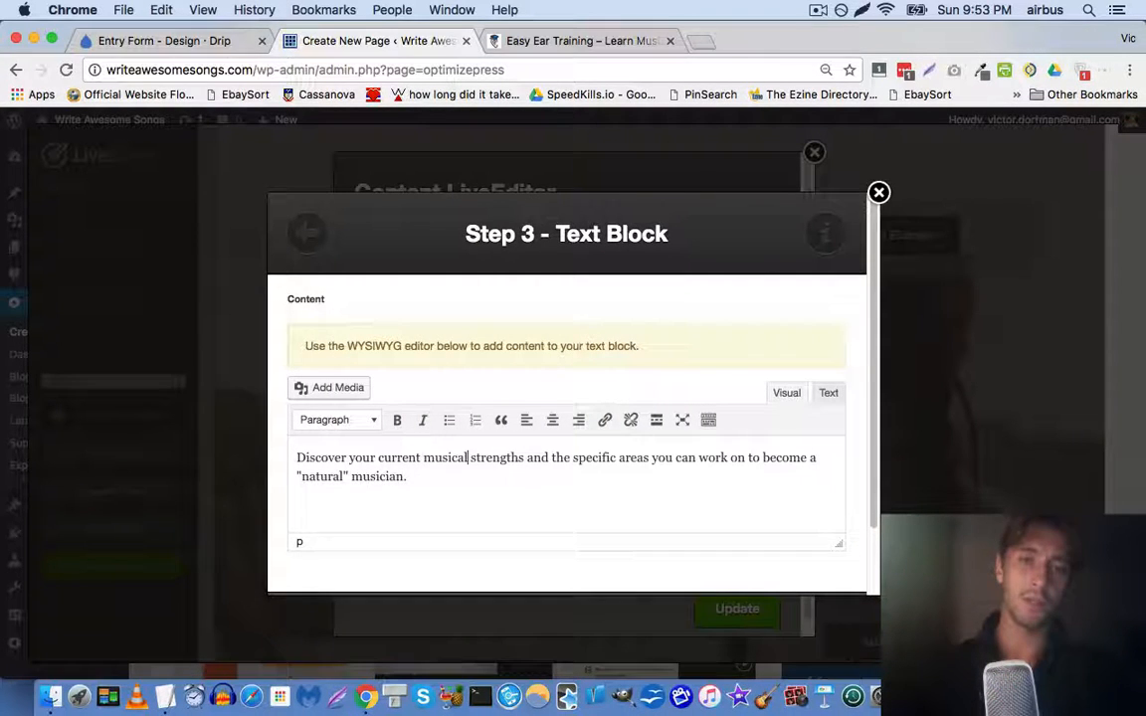
text(s)
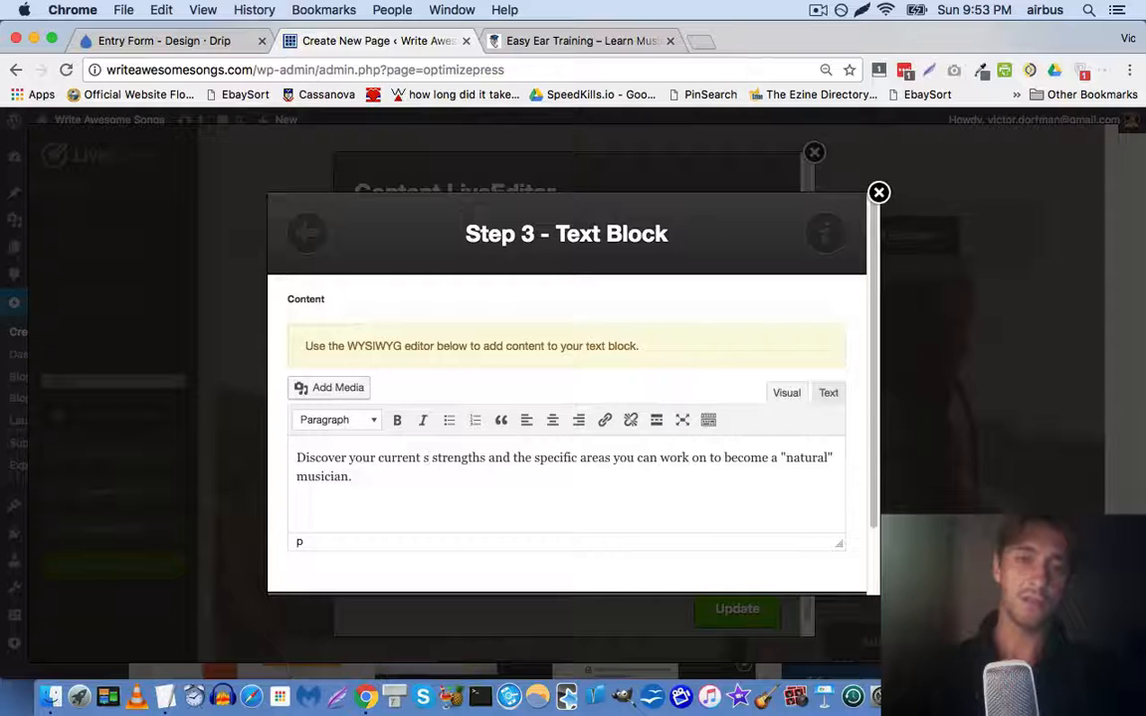
key(BackSpace)
key(BackSpace)
text(musical)
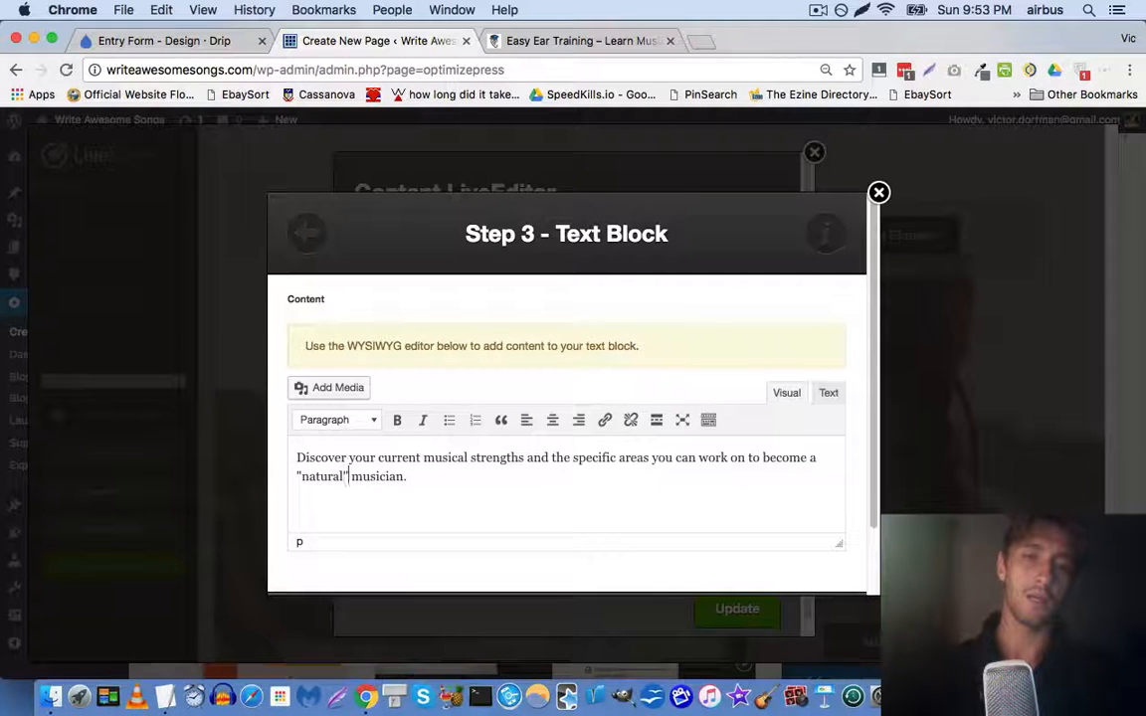
text(s)
key(alt+shift+Left)
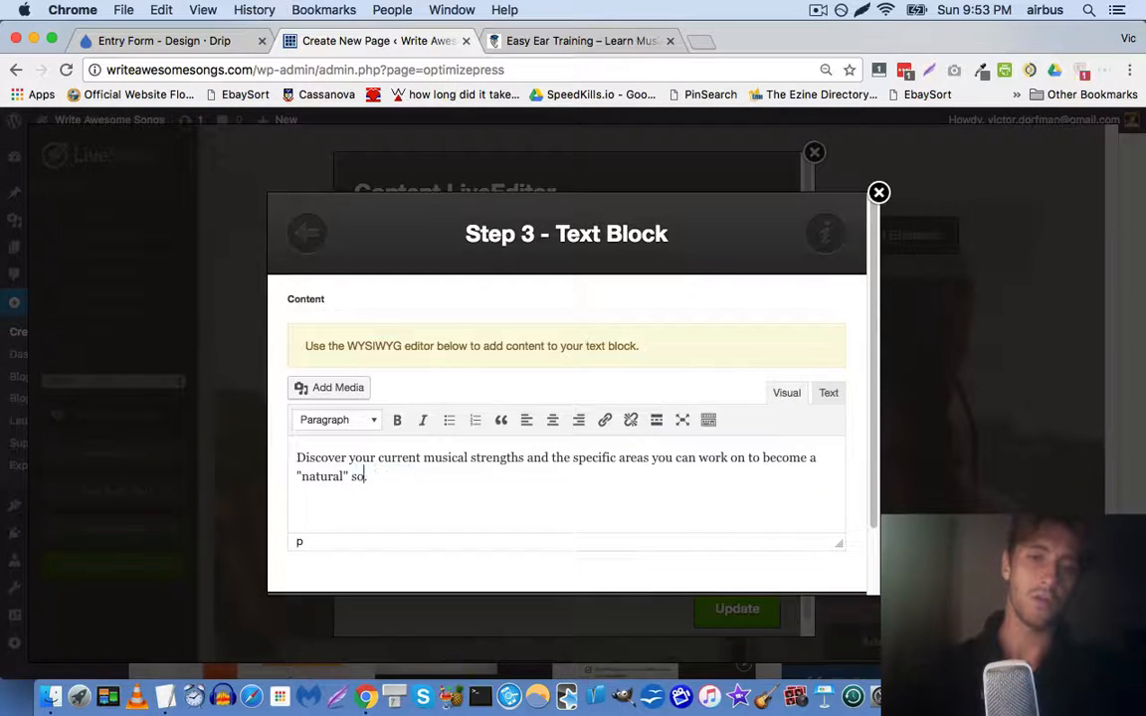
Copy the bold 'Just click below for instant access!' line into the block and insert it
scroll(574, 379, down, 2)
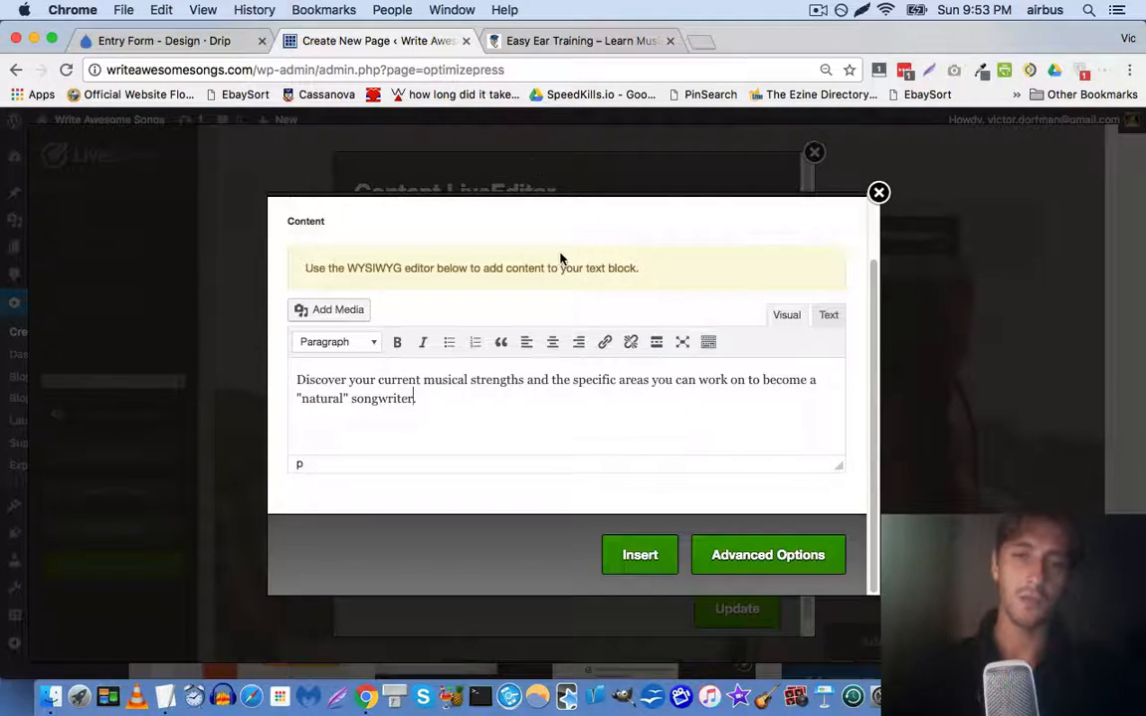
click(552, 40)
triple_click(608, 455)
key(super+c)
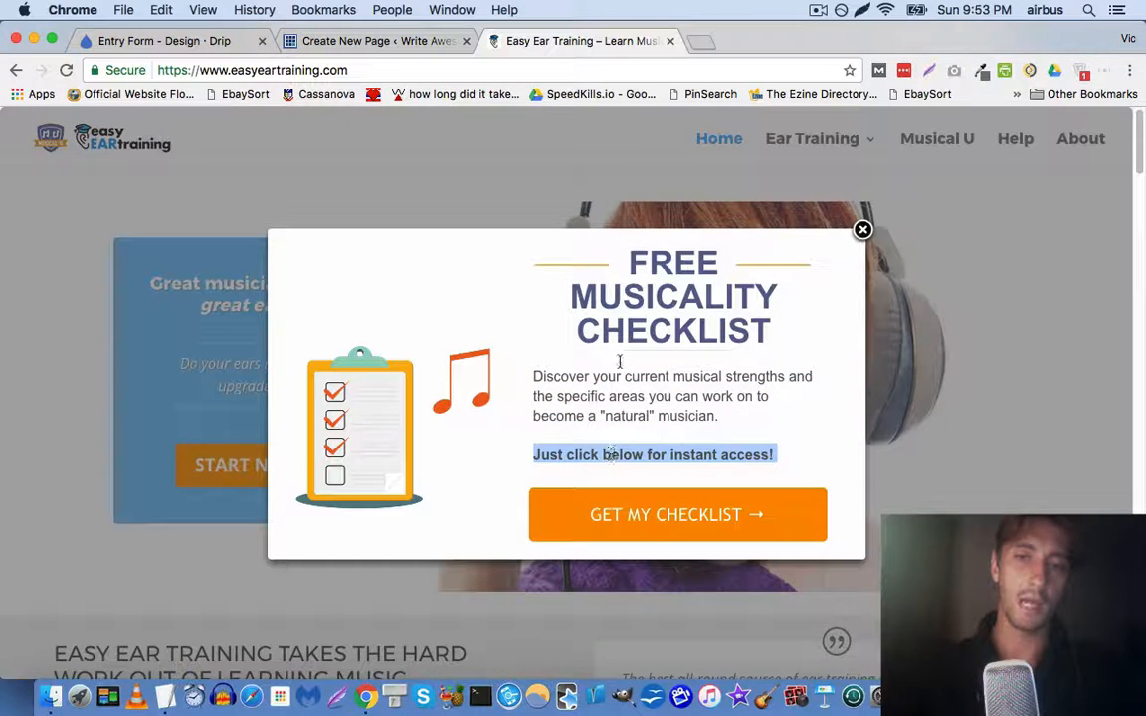
click(378, 40)
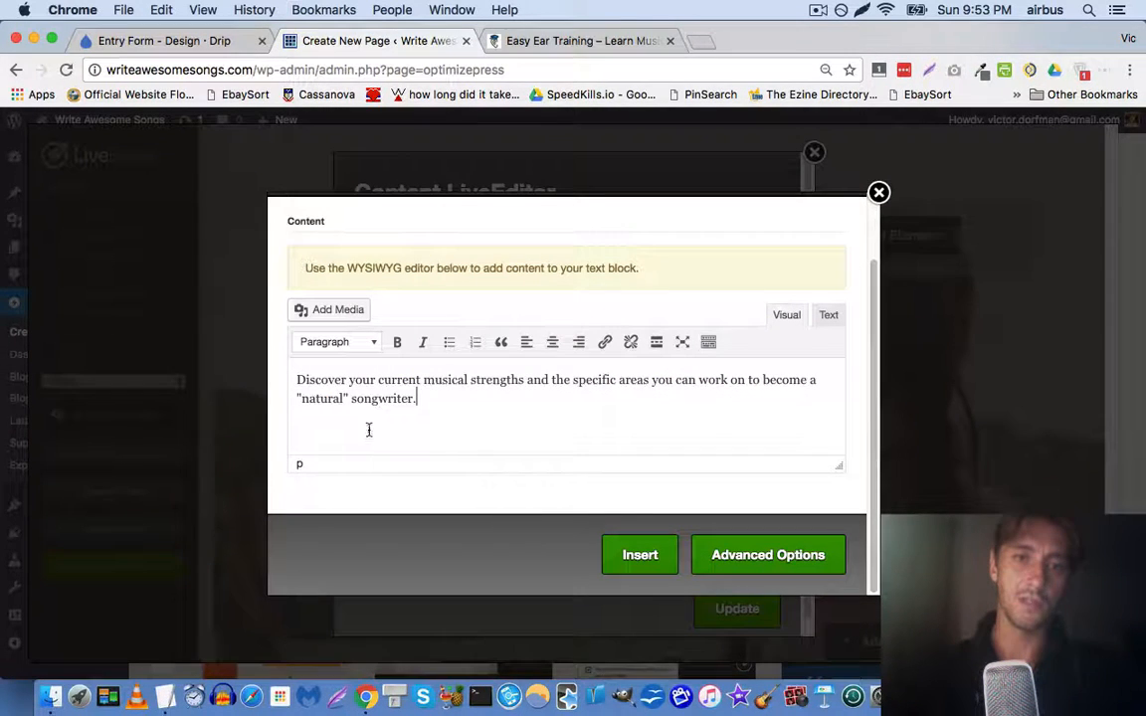
key(super+v)
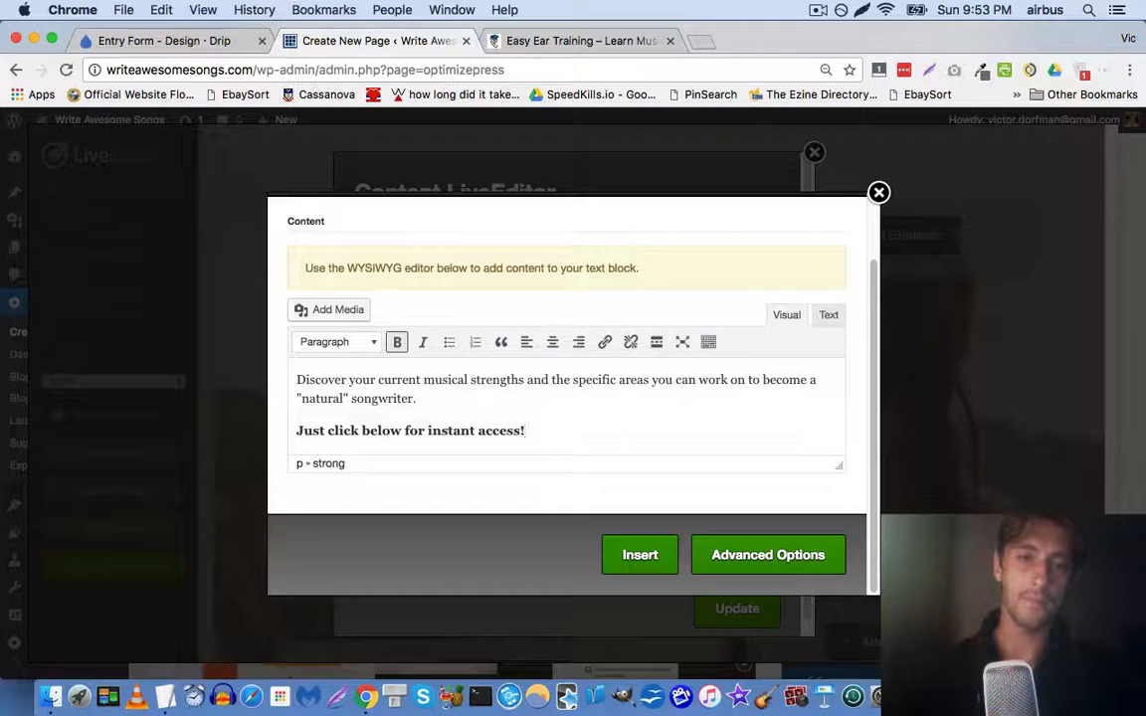
click(639, 554)
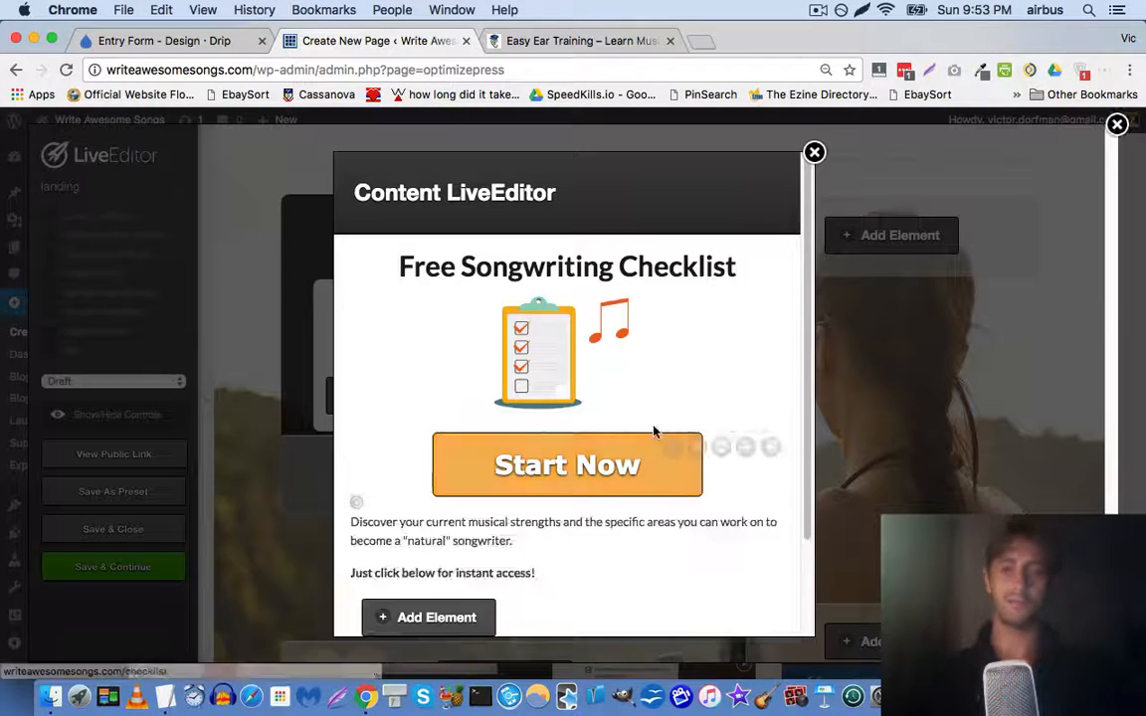
Move the description block above Start Now and make its text 20px and centred
mouse_move(742, 448)
mouse_down()
mouse_move(744, 418)
mouse_move(748, 463)
mouse_up()
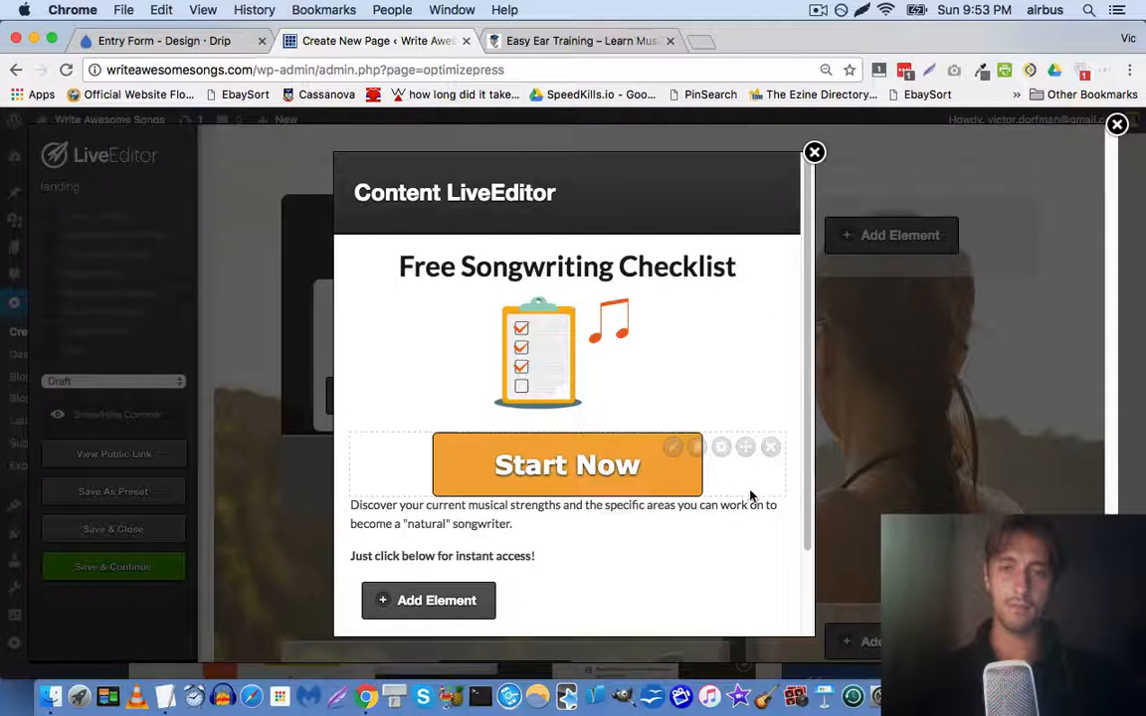
drag(746, 511, 706, 427)
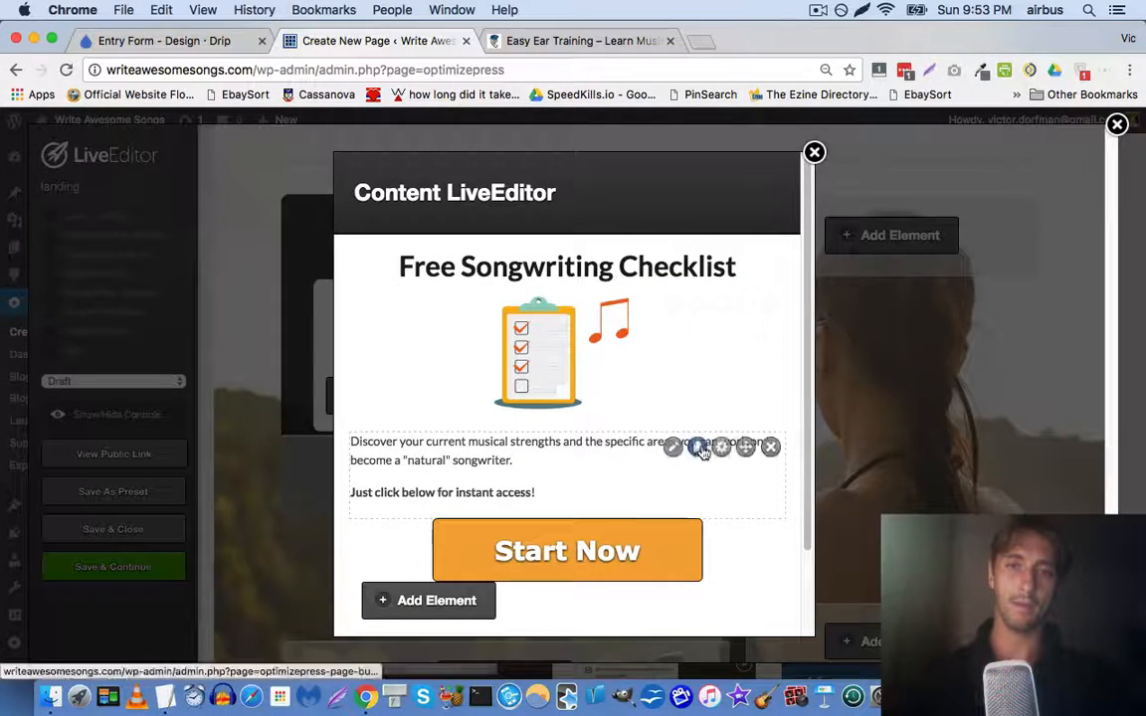
click(672, 448)
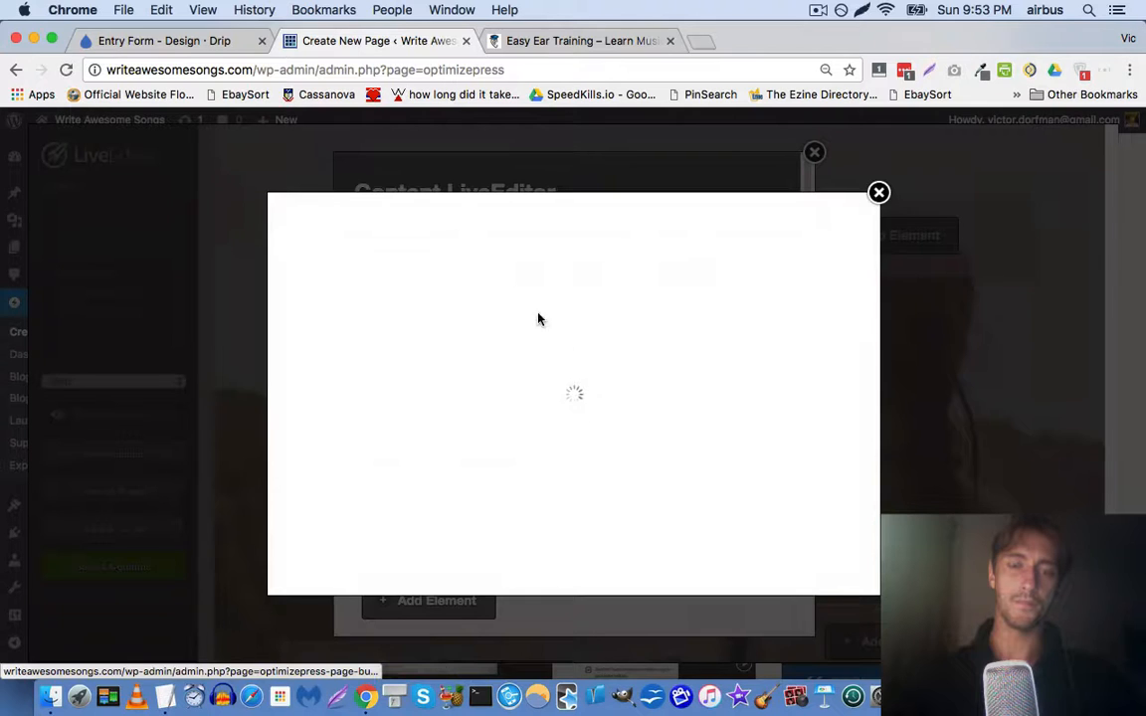
scroll(463, 447, down, 2)
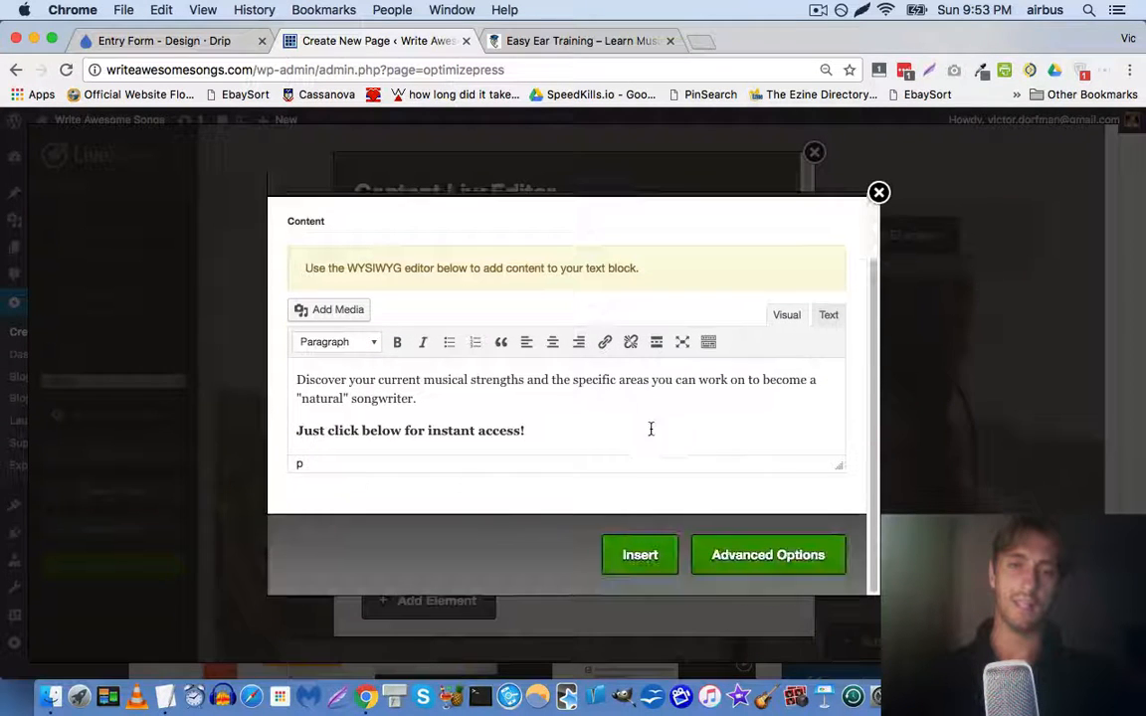
click(744, 557)
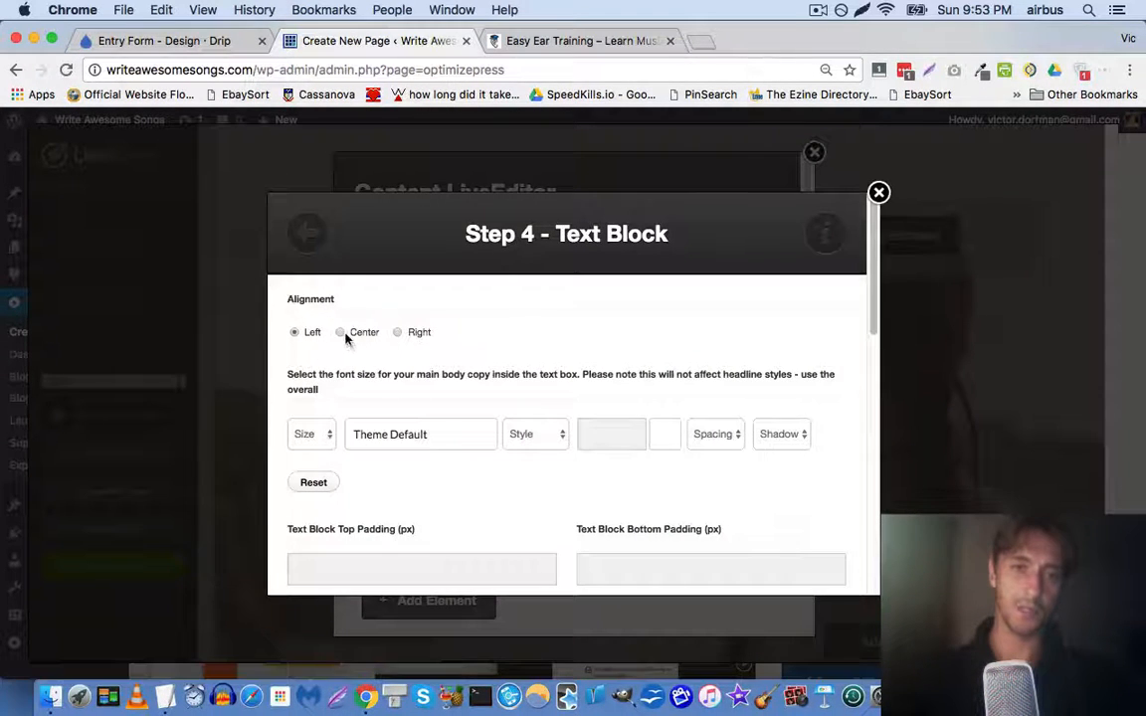
click(328, 434)
click(316, 604)
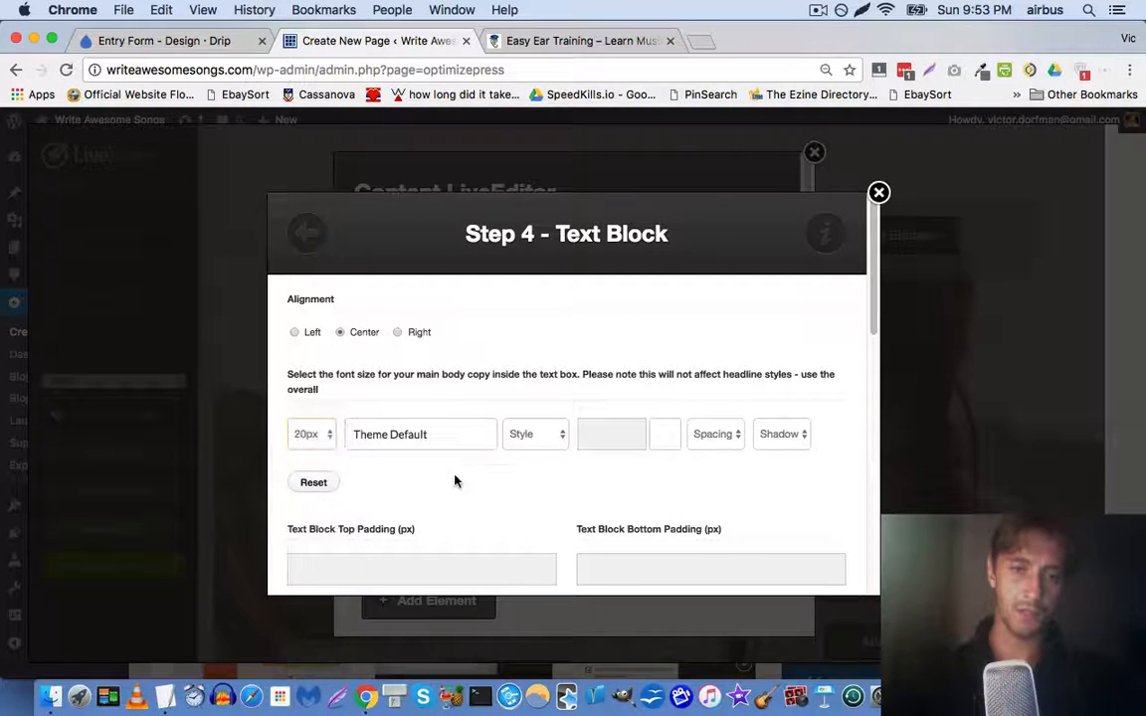
scroll(455, 479, down, 10)
click(833, 559)
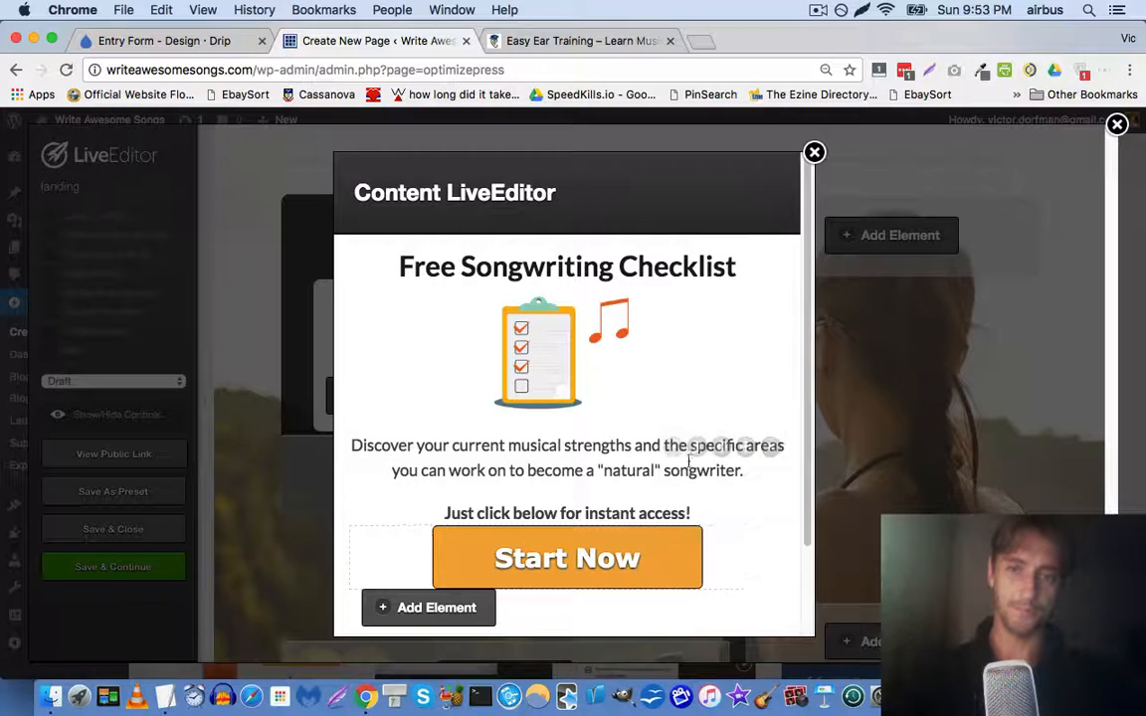
Add an empty line after the instant-access line in the text block
click(673, 447)
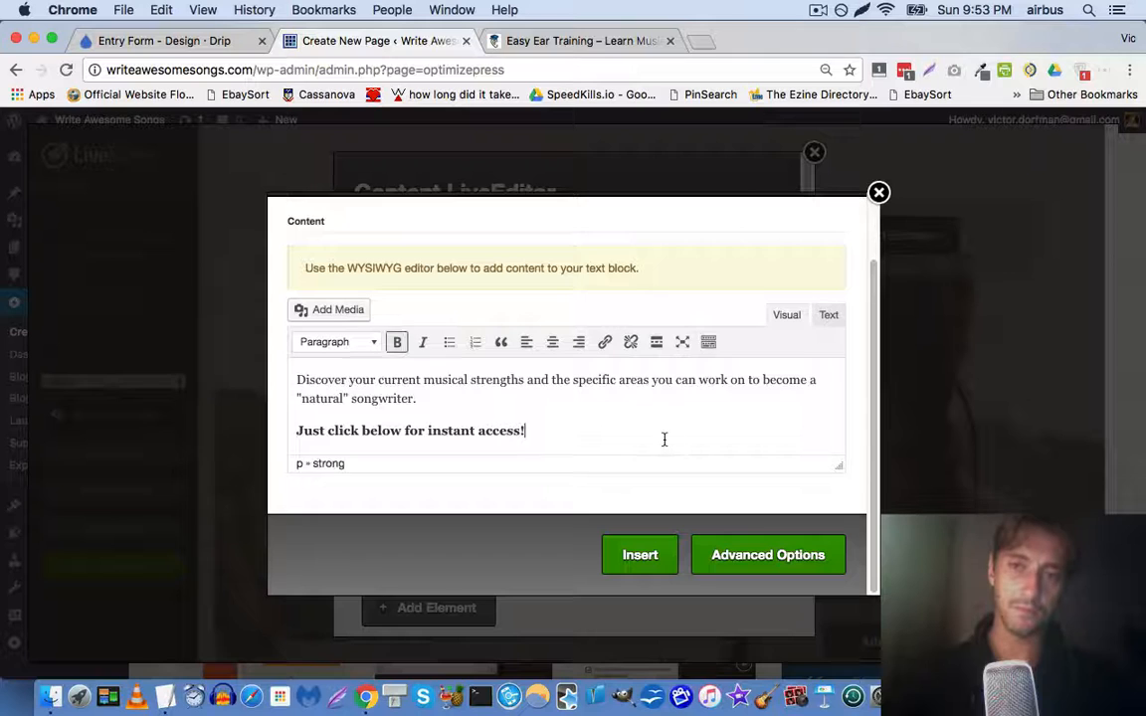
key(Return)
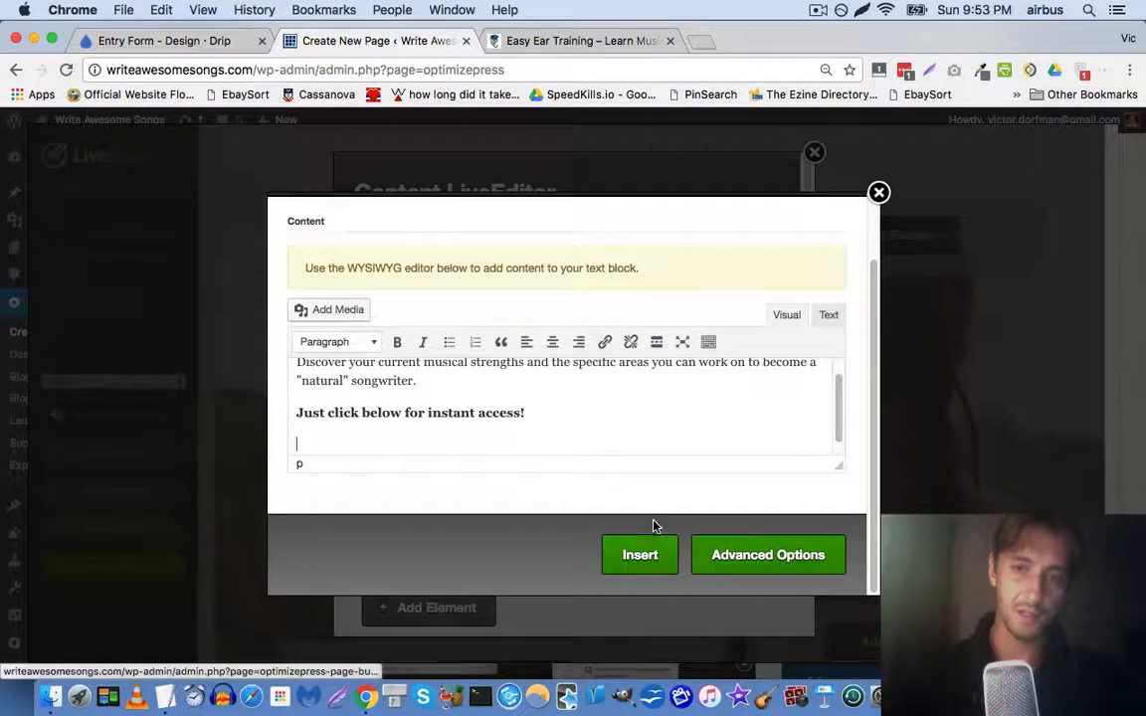
click(651, 558)
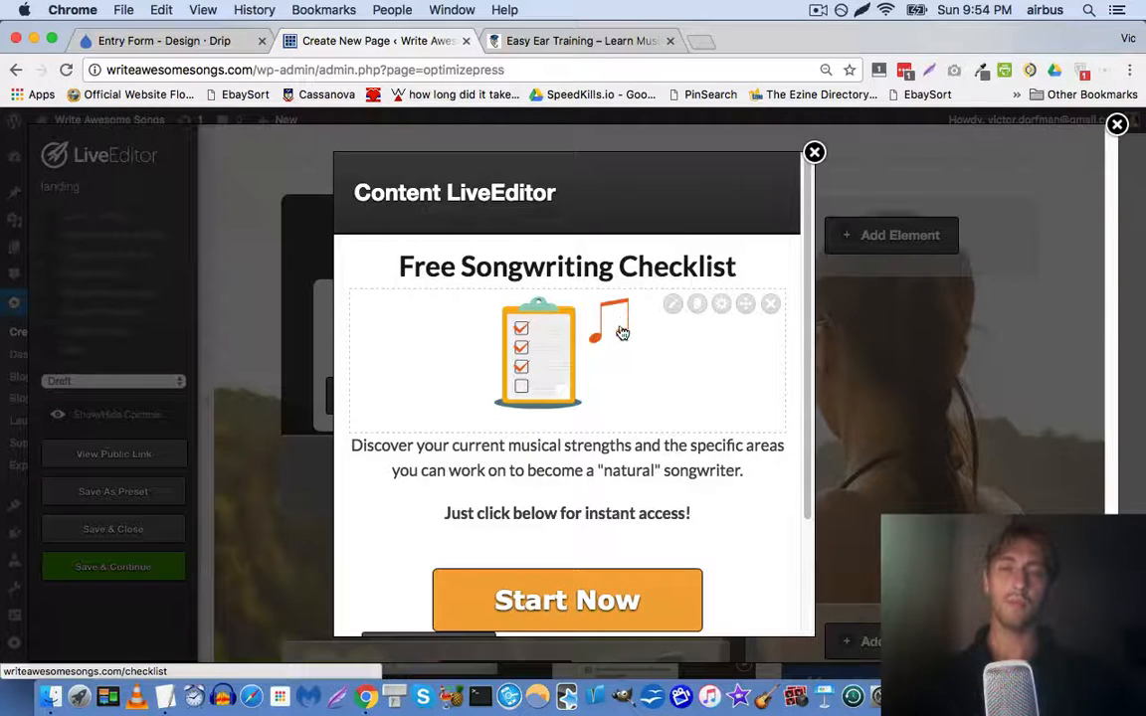
After trial moves, put the checklist image back directly under the heading
drag(746, 304, 289, 440)
scroll(363, 450, down, 3)
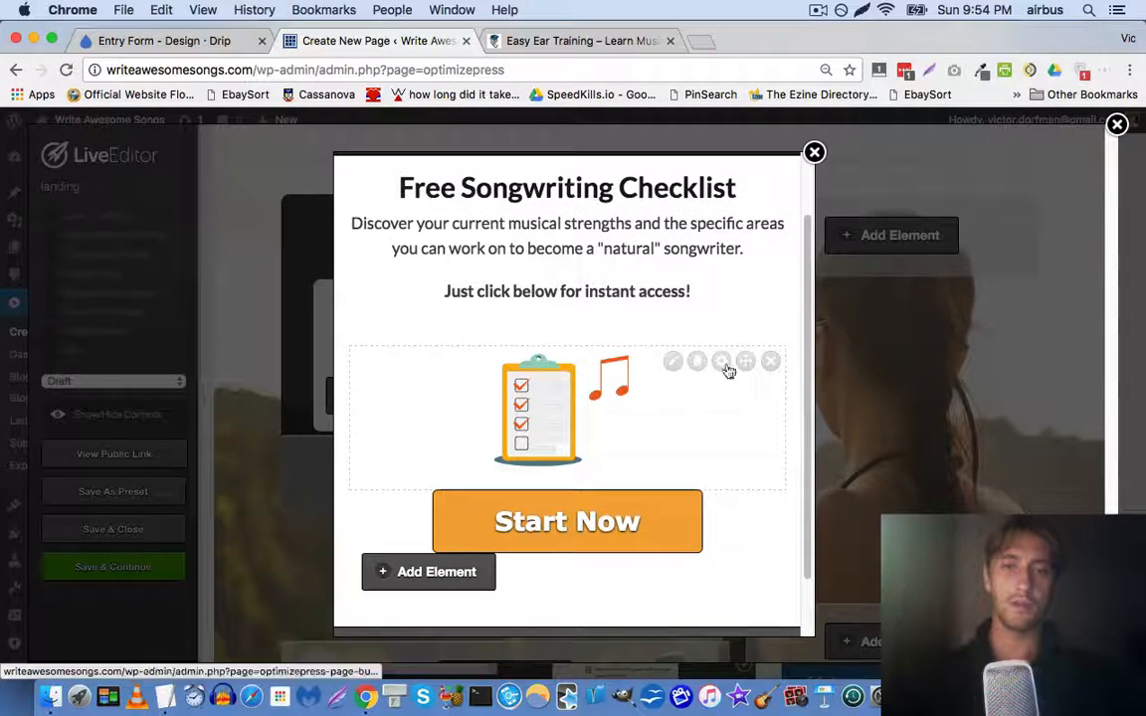
drag(744, 362, 696, 503)
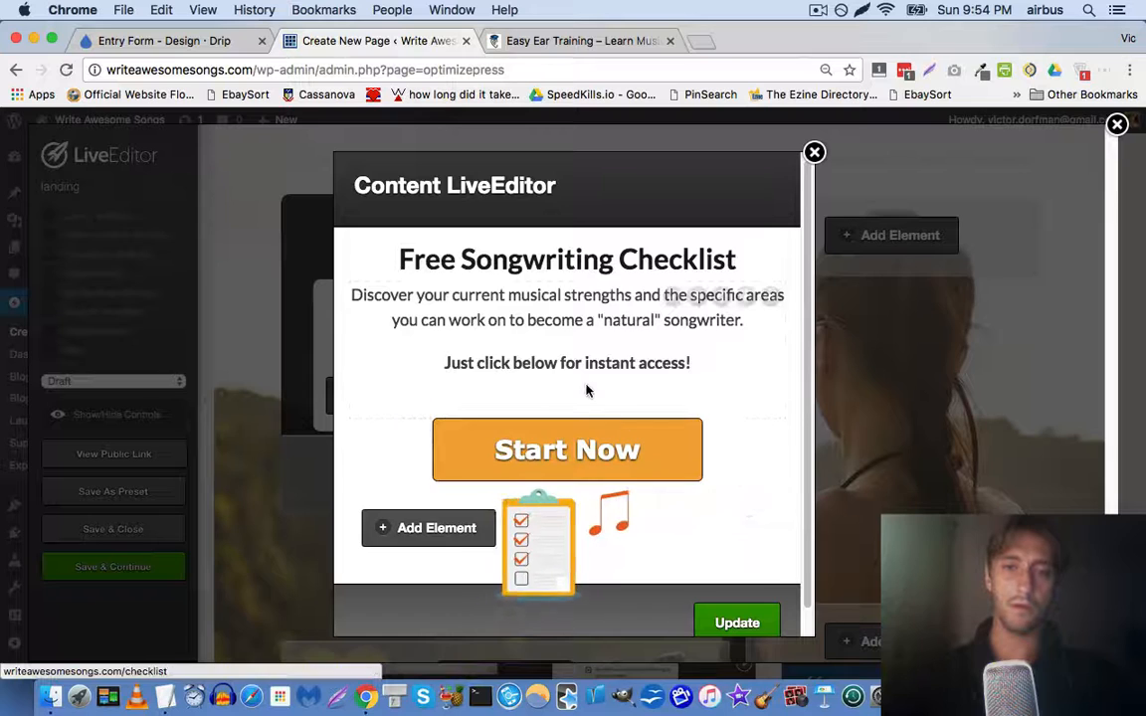
scroll(439, 282, down, 3)
scroll(439, 281, up, 3)
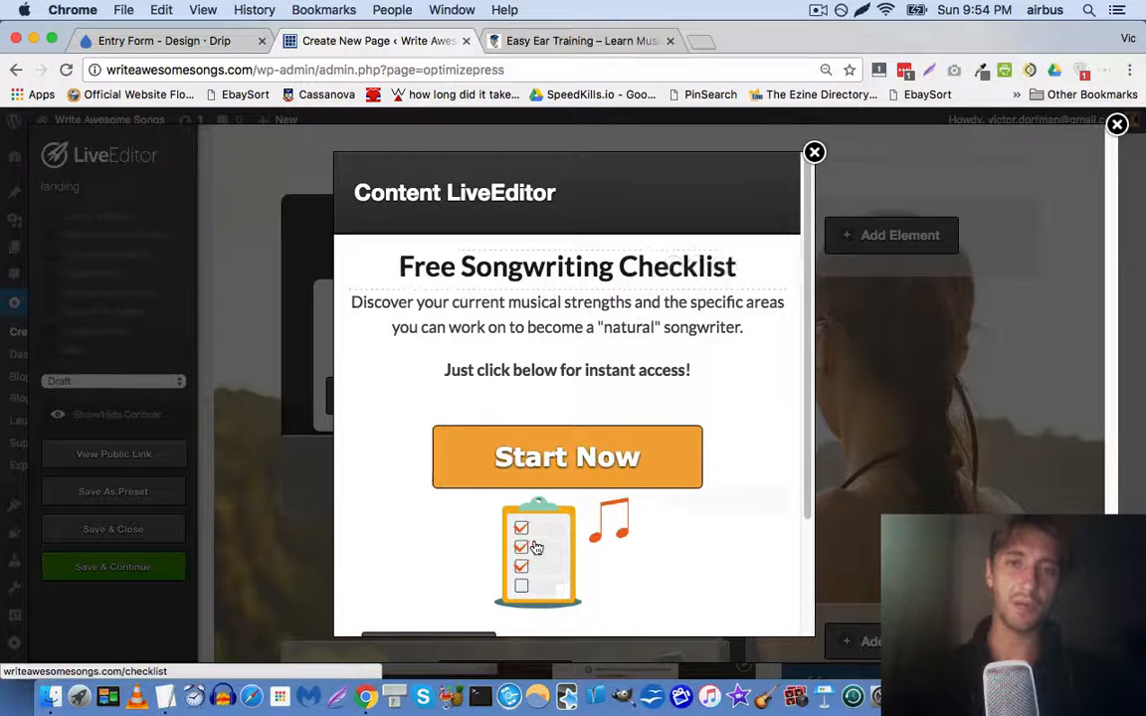
mouse_move(734, 509)
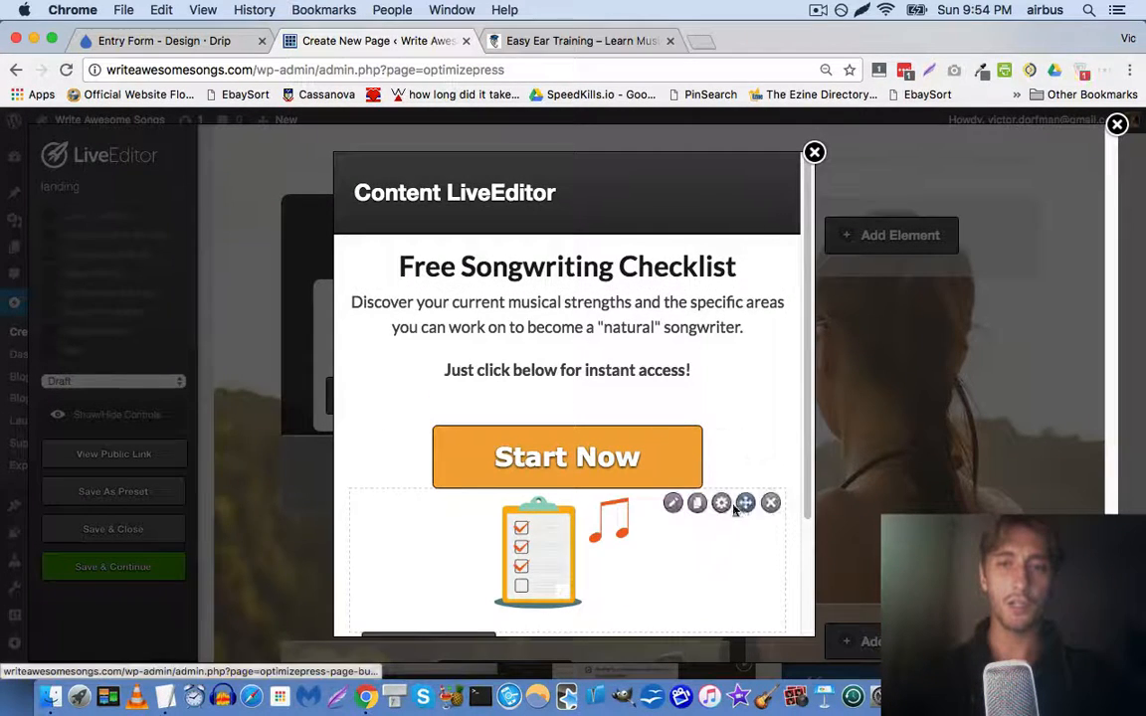
drag(745, 502, 742, 299)
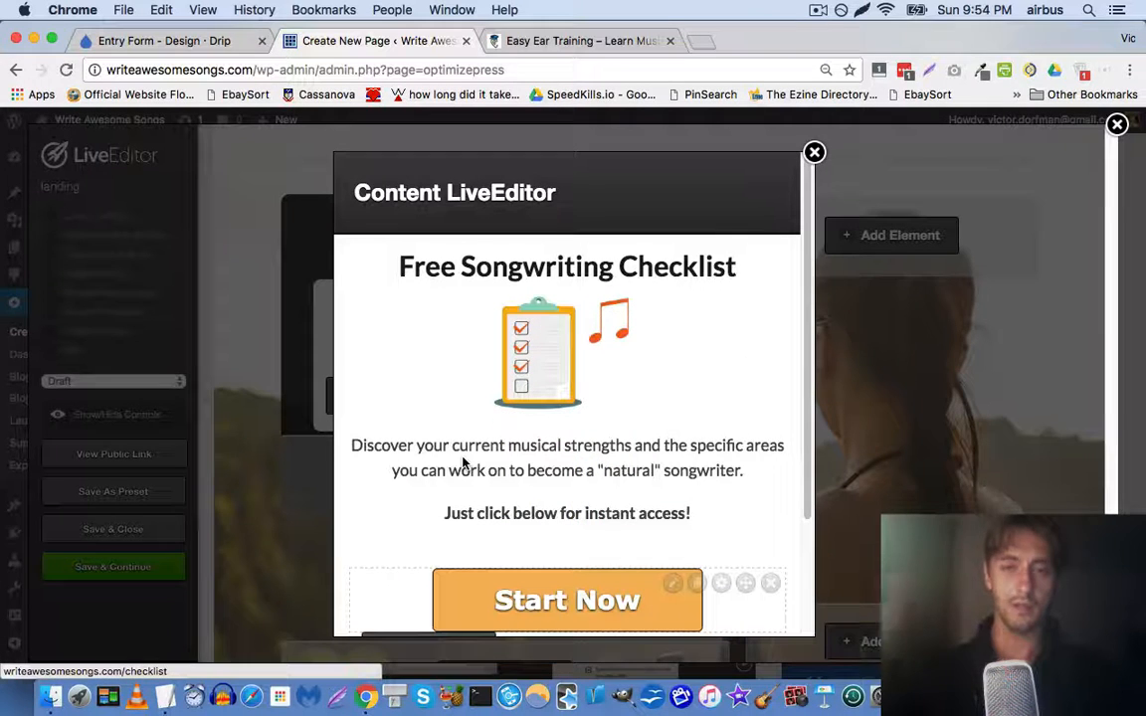
mouse_move(396, 389)
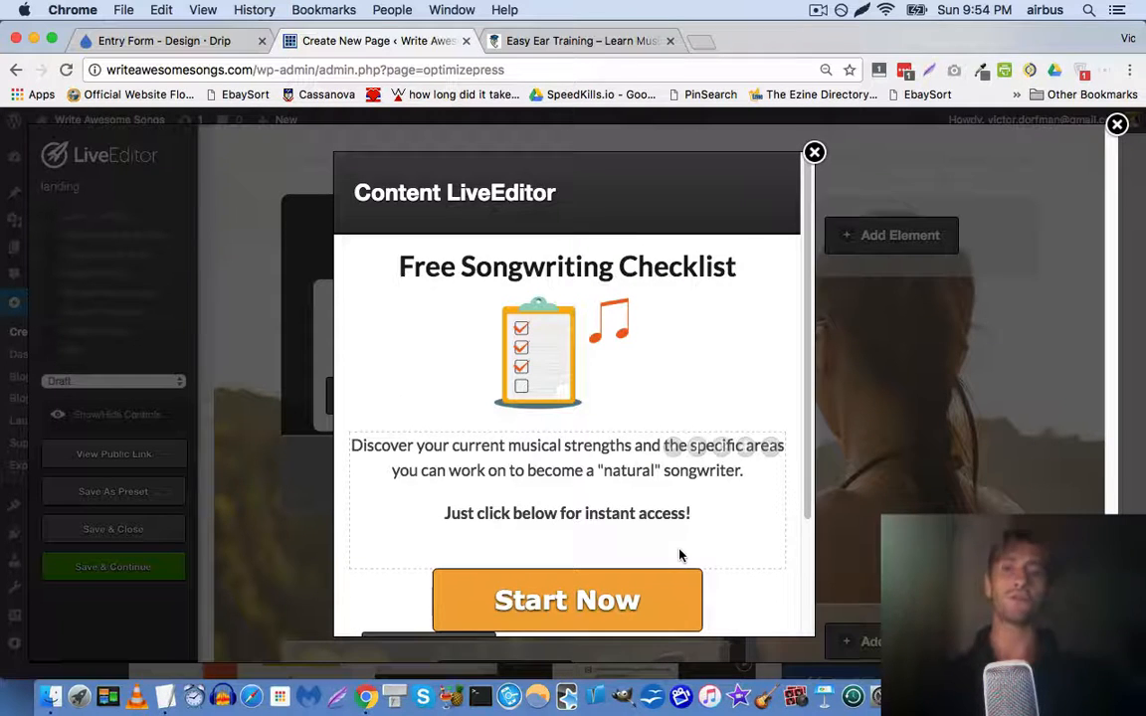
Update the popup content and save the landing page
scroll(518, 597, down, 4)
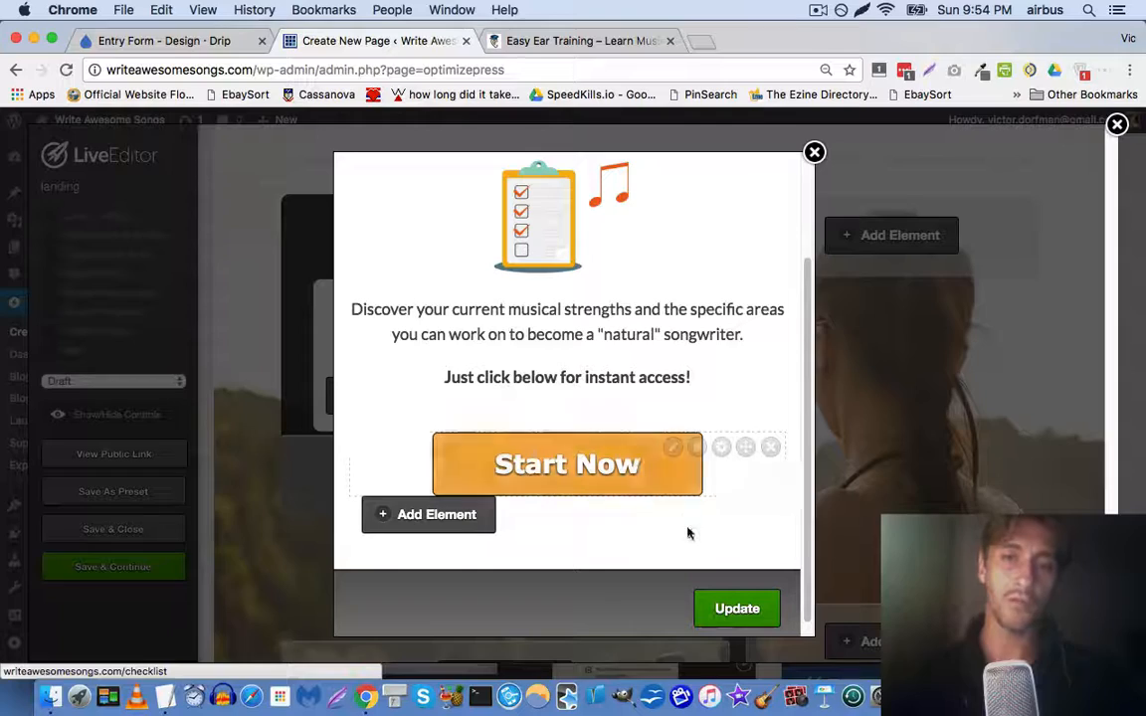
click(737, 608)
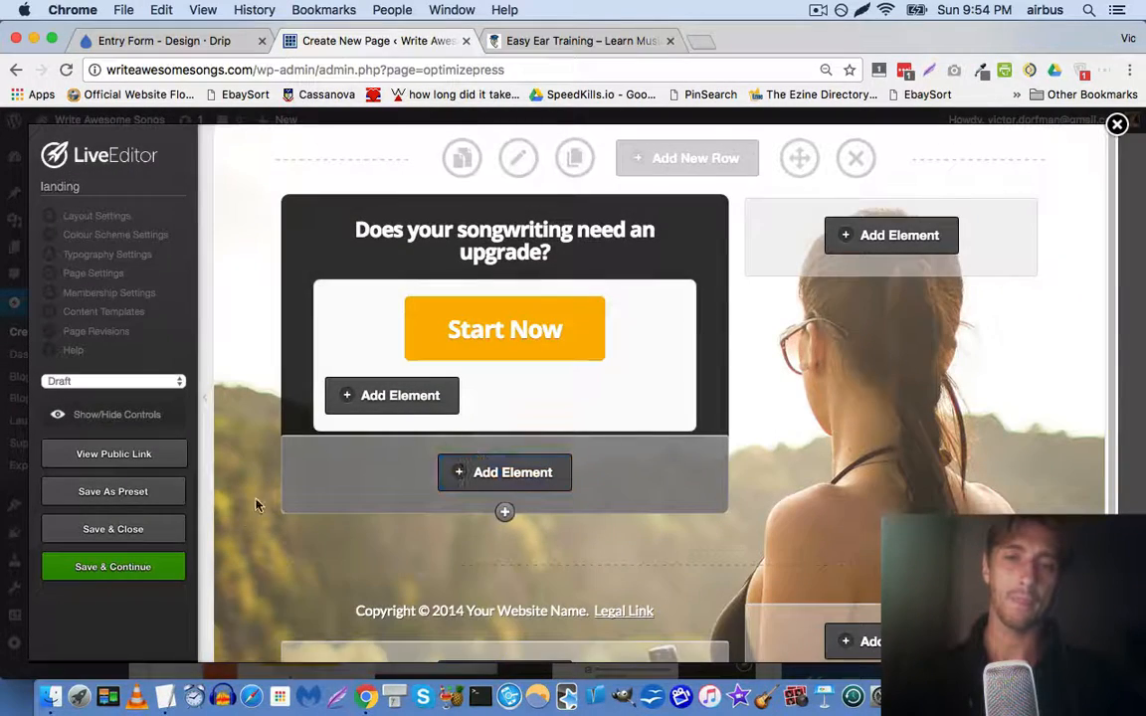
click(152, 568)
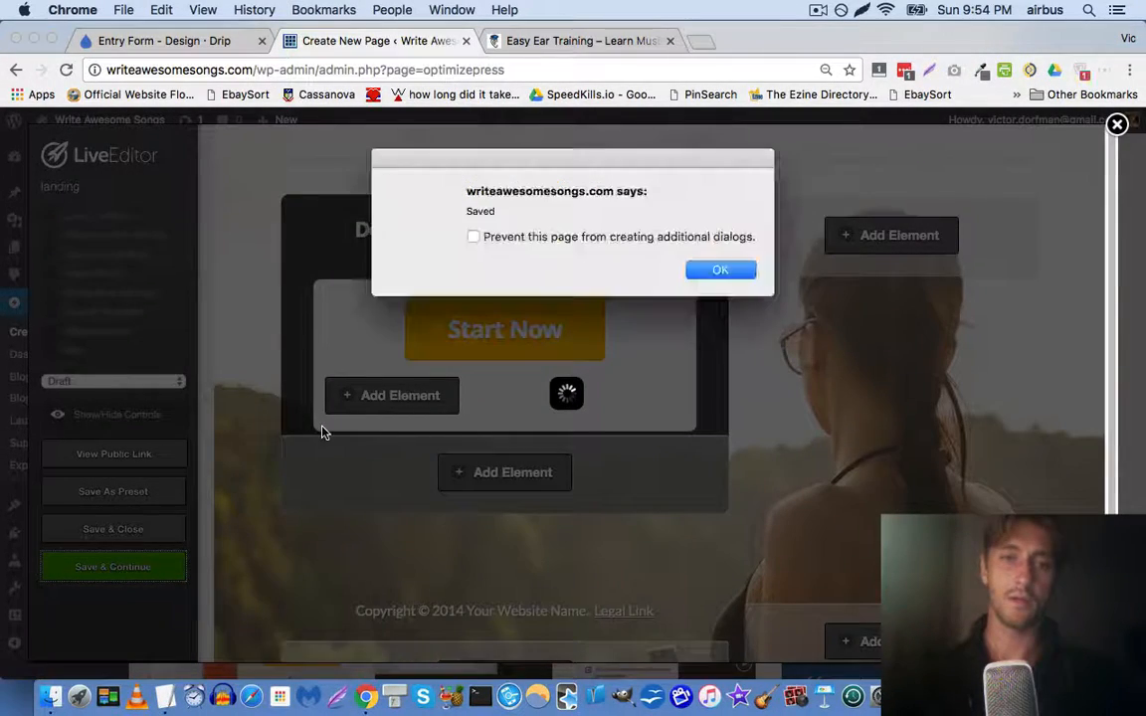
Delete the copyright line element from the page
click(718, 270)
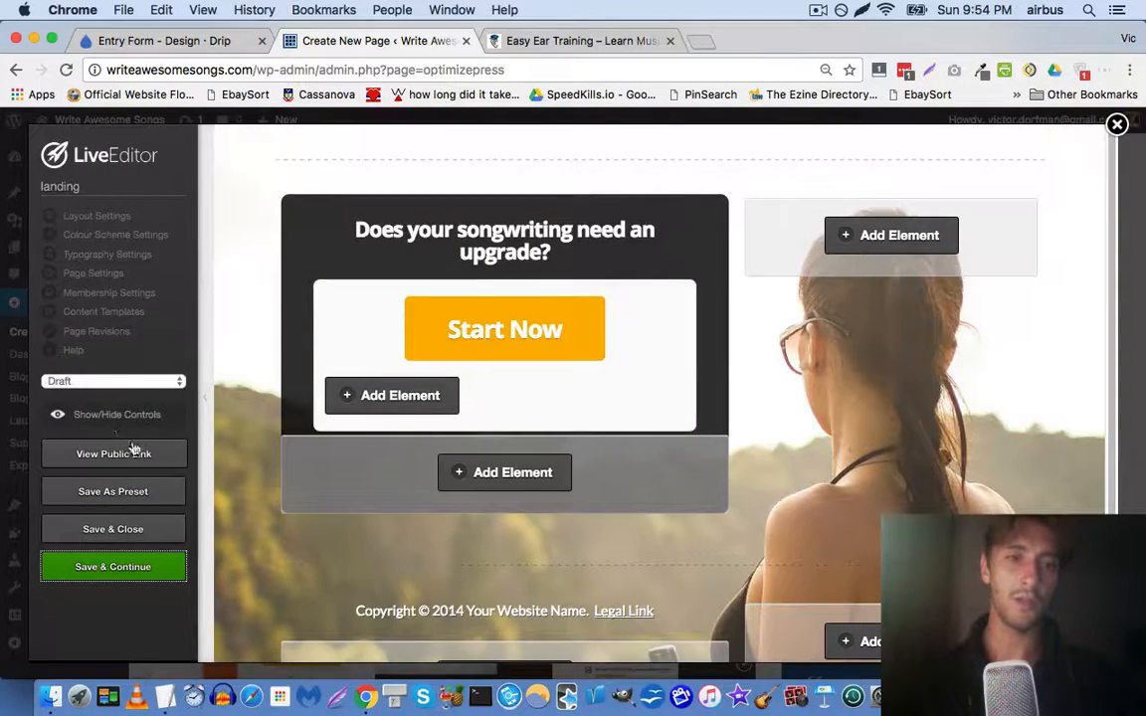
scroll(658, 530, down, 3)
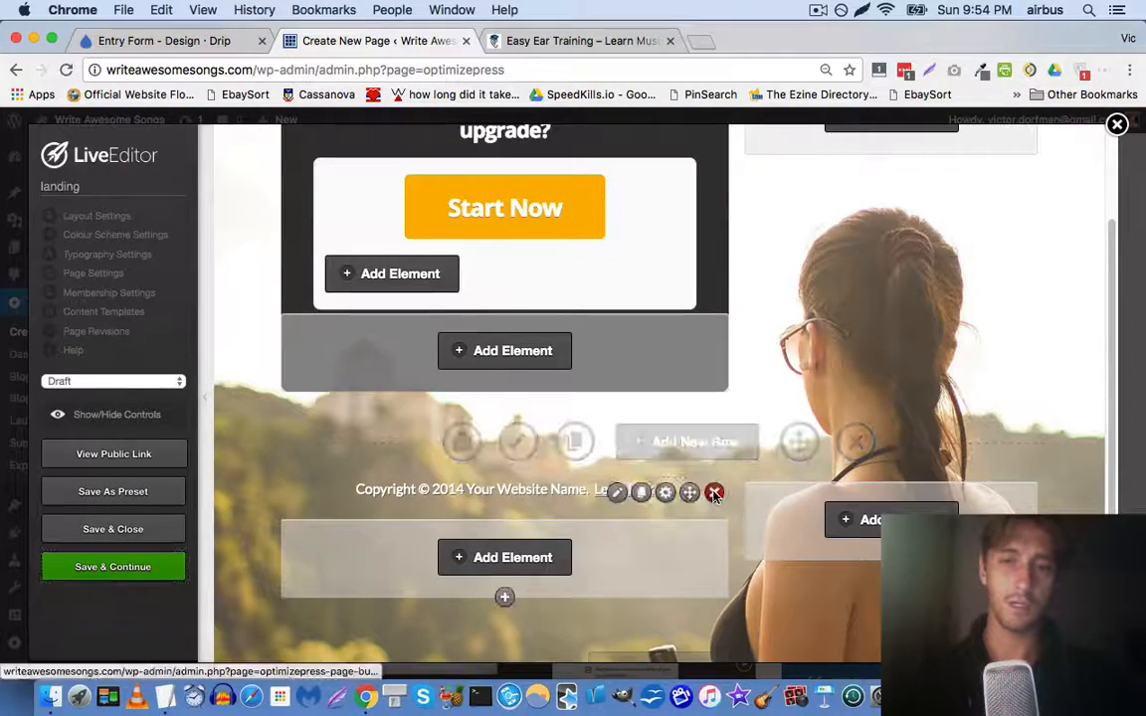
click(712, 490)
key(Return)
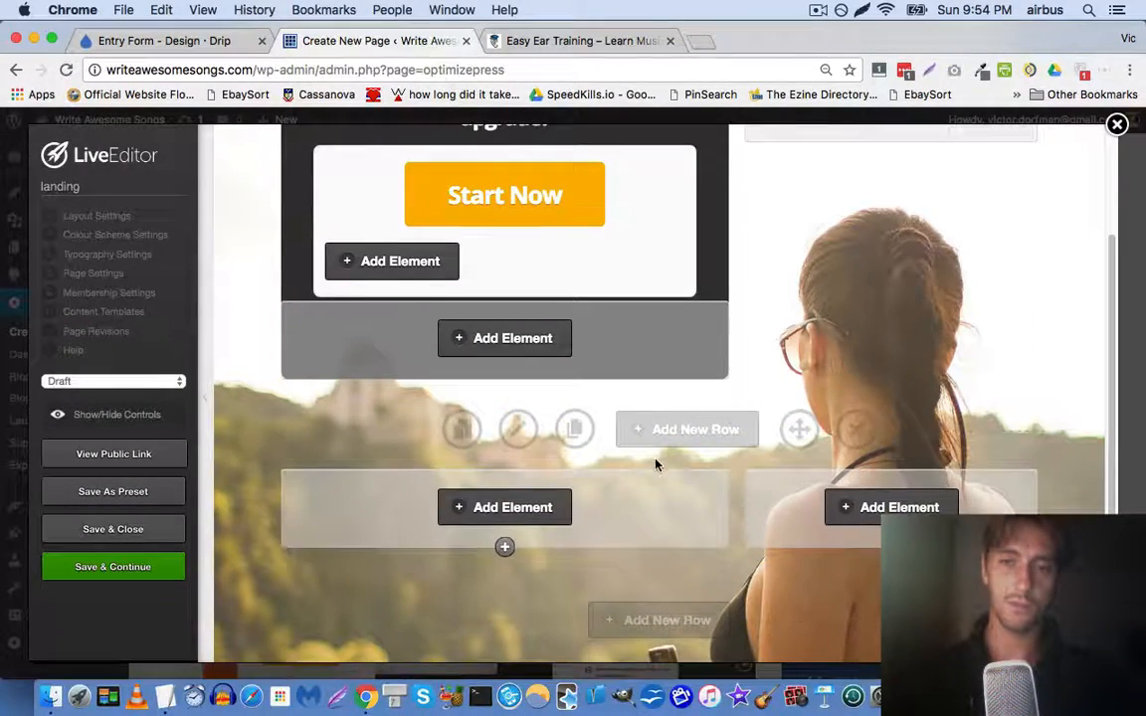
Set the page status to Publish, save, and preview the live landing page
click(135, 380)
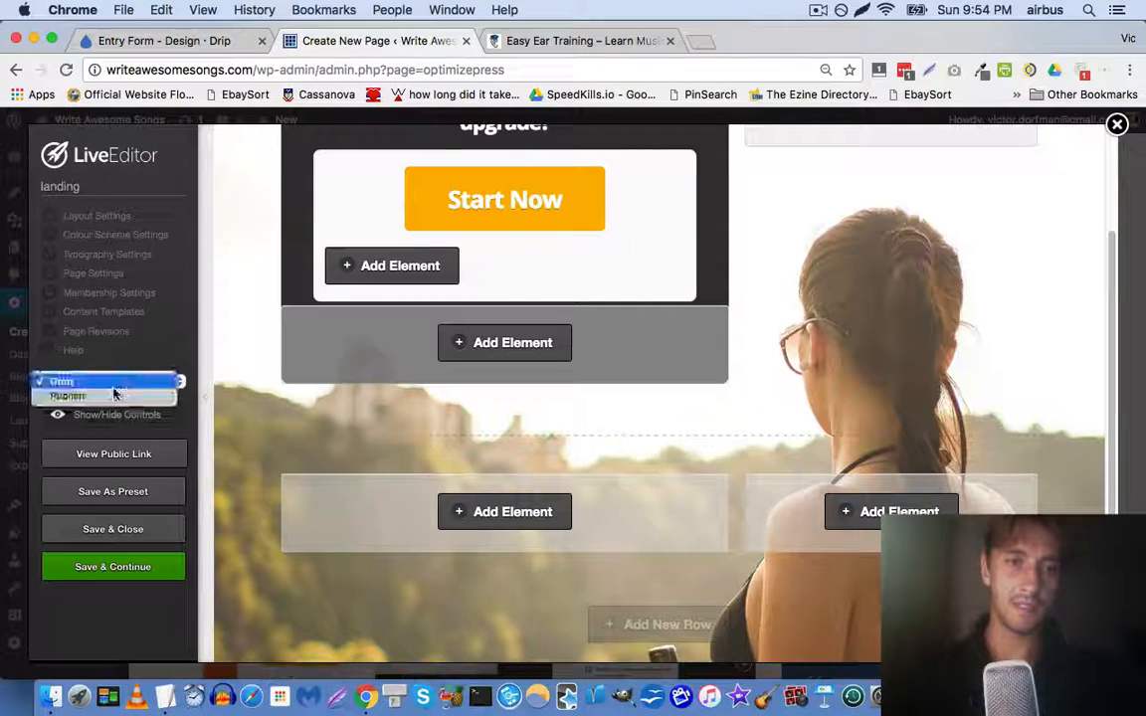
click(109, 396)
click(151, 569)
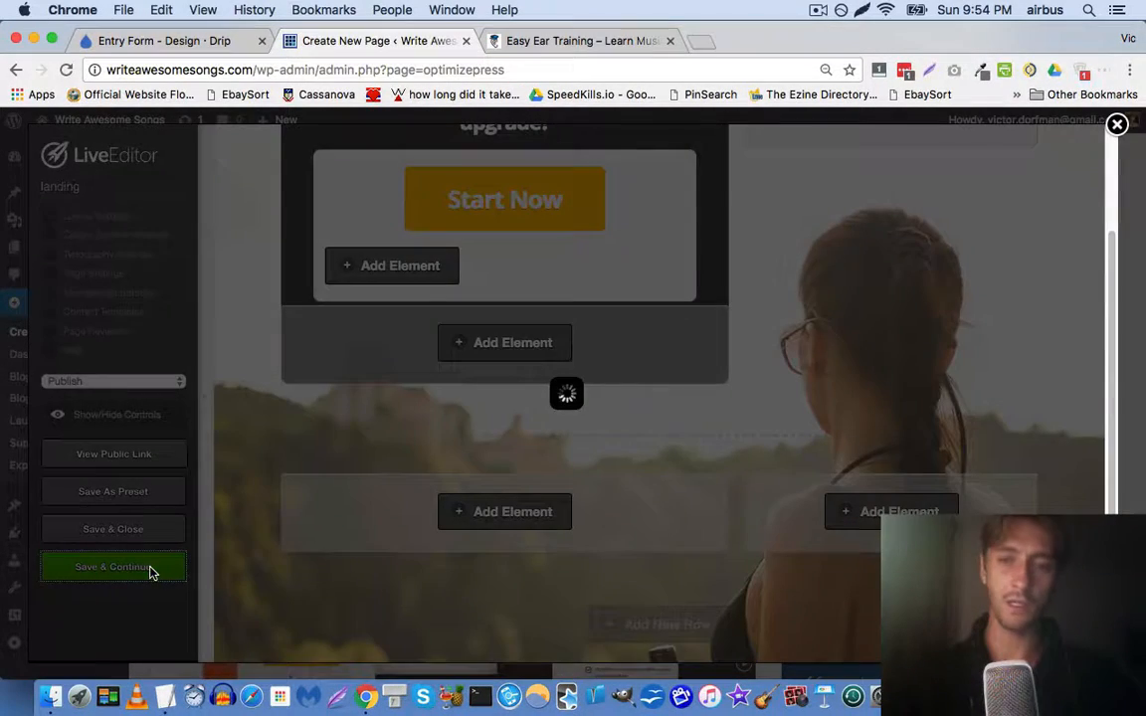
key(Return)
click(154, 457)
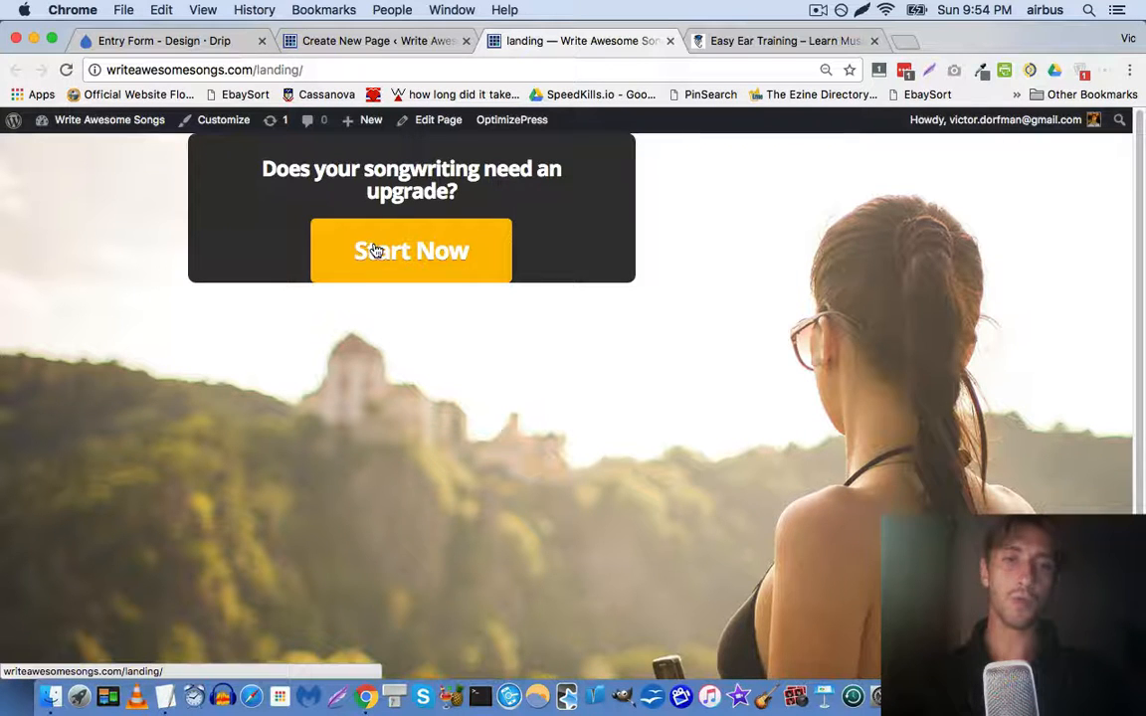
click(396, 42)
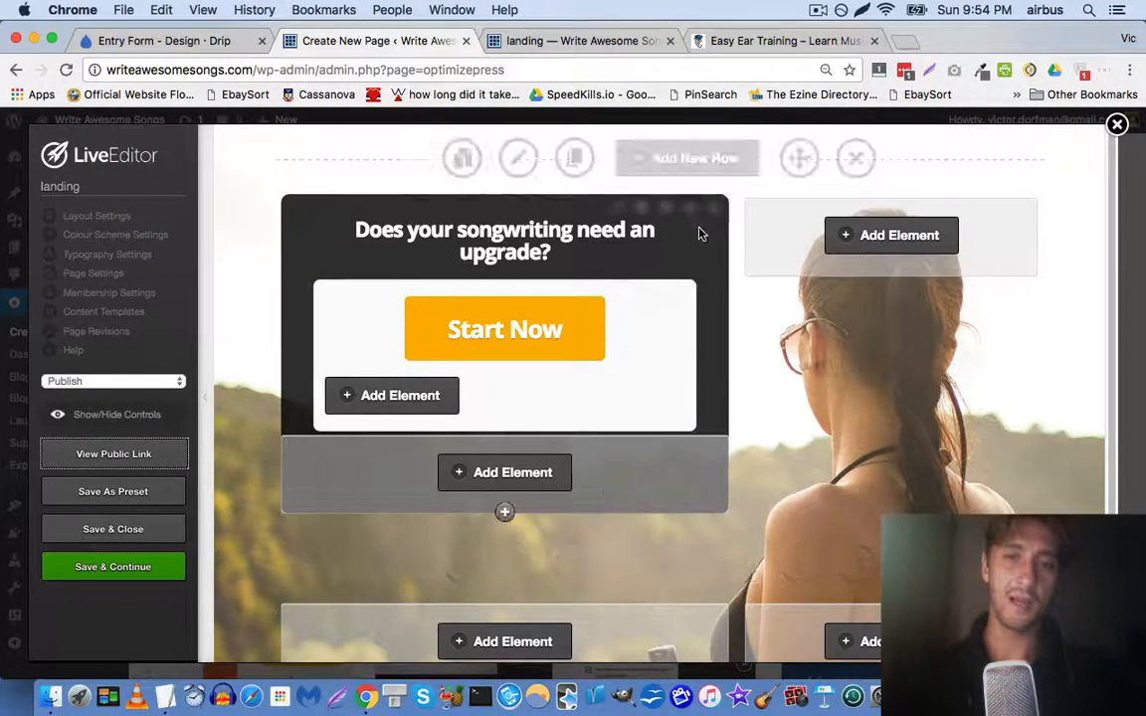
Clone the songwriting headline row, remove the headline and Start Now from the top copy, and save
click(574, 158)
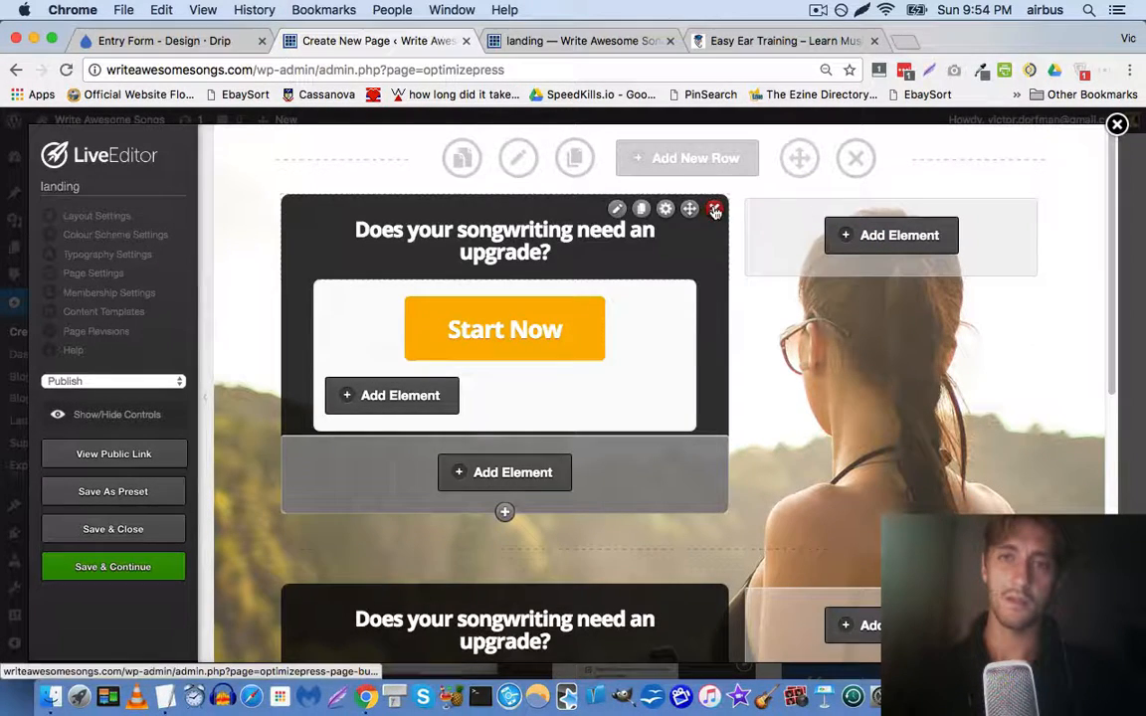
click(714, 211)
key(Return)
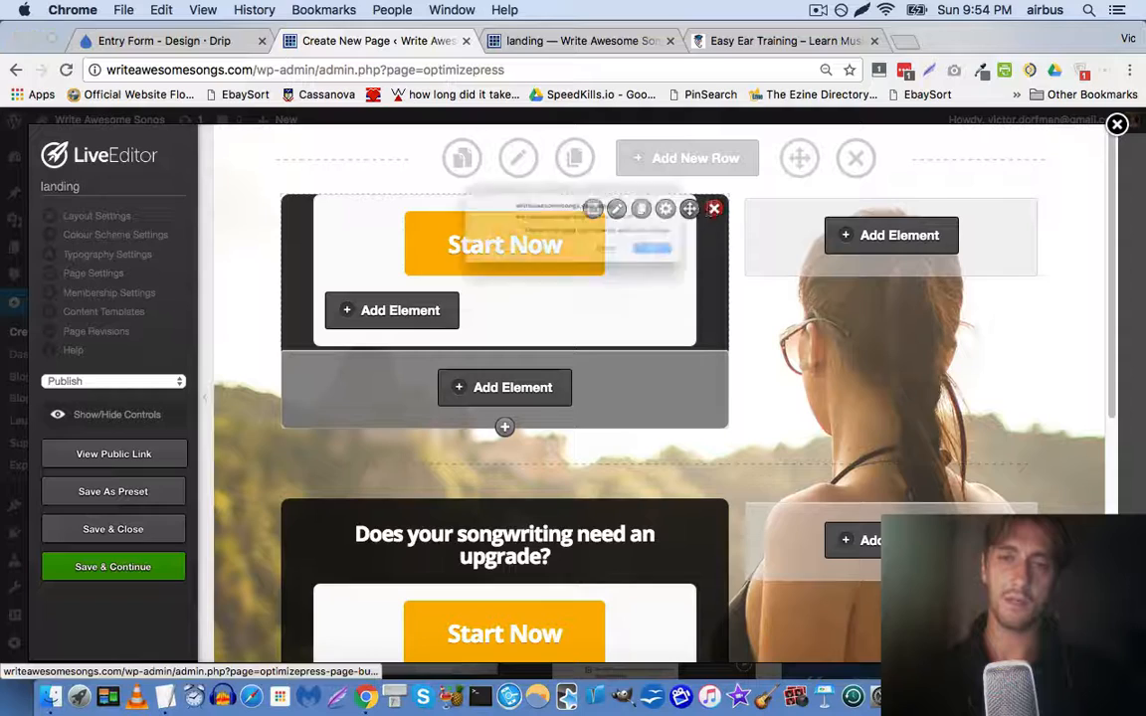
key(Return)
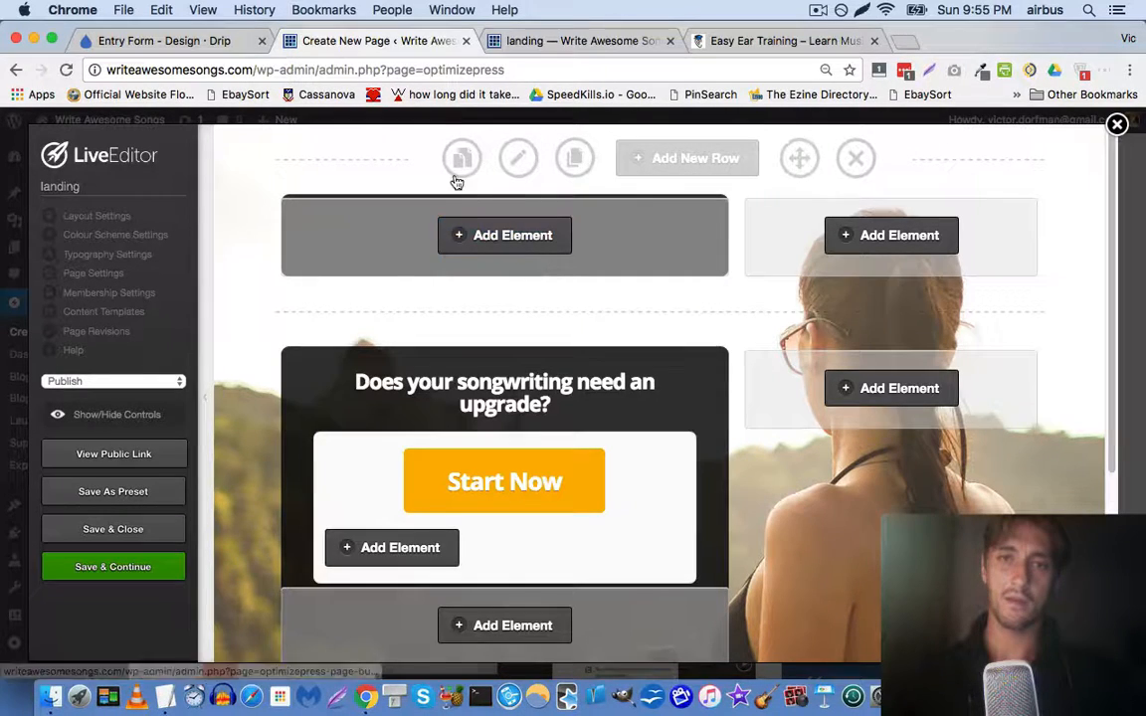
click(121, 568)
key(Return)
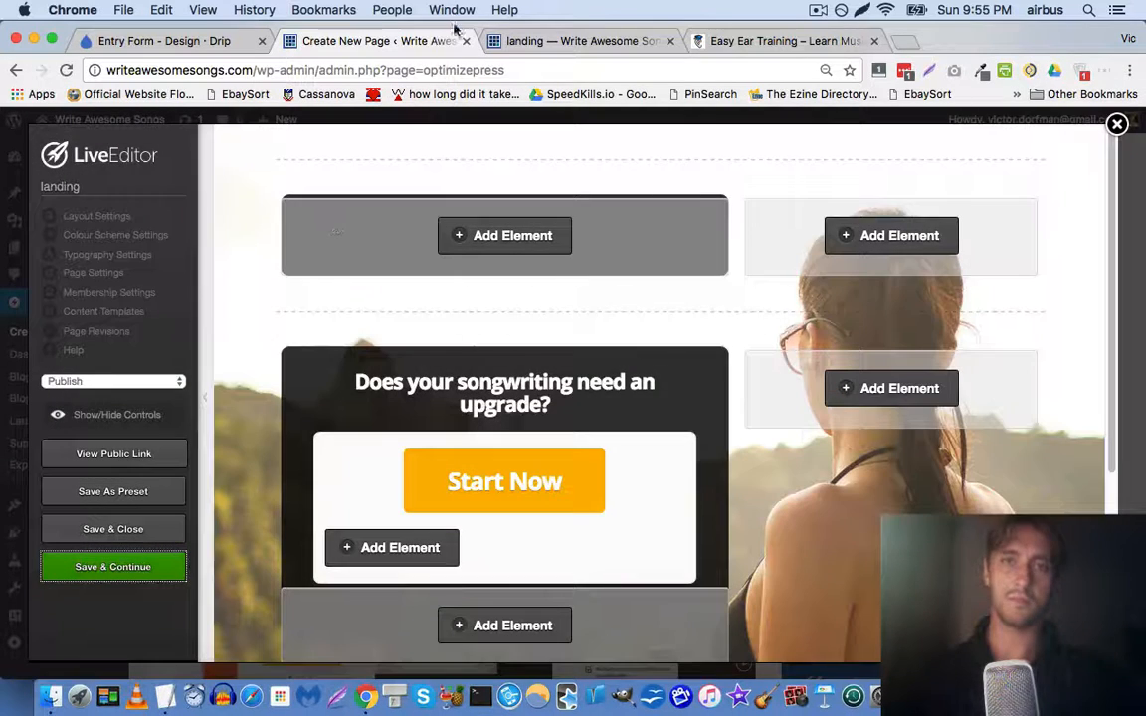
Reload the live landing page to check the saved changes
click(527, 40)
key(super+r)
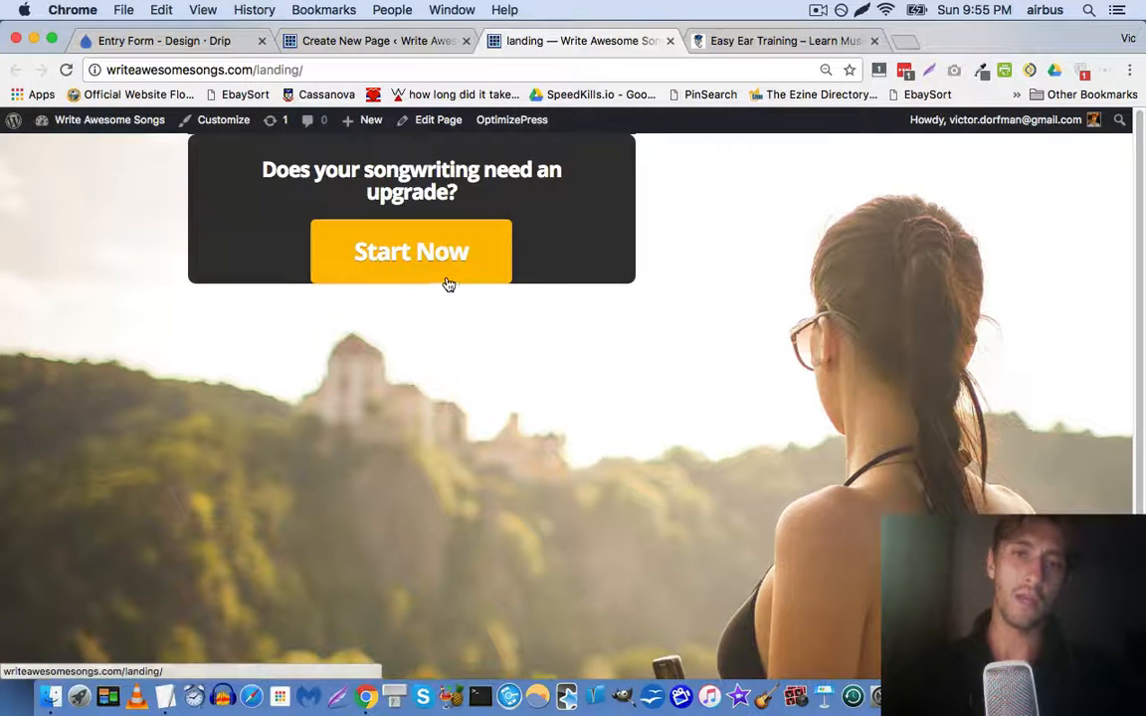
click(408, 41)
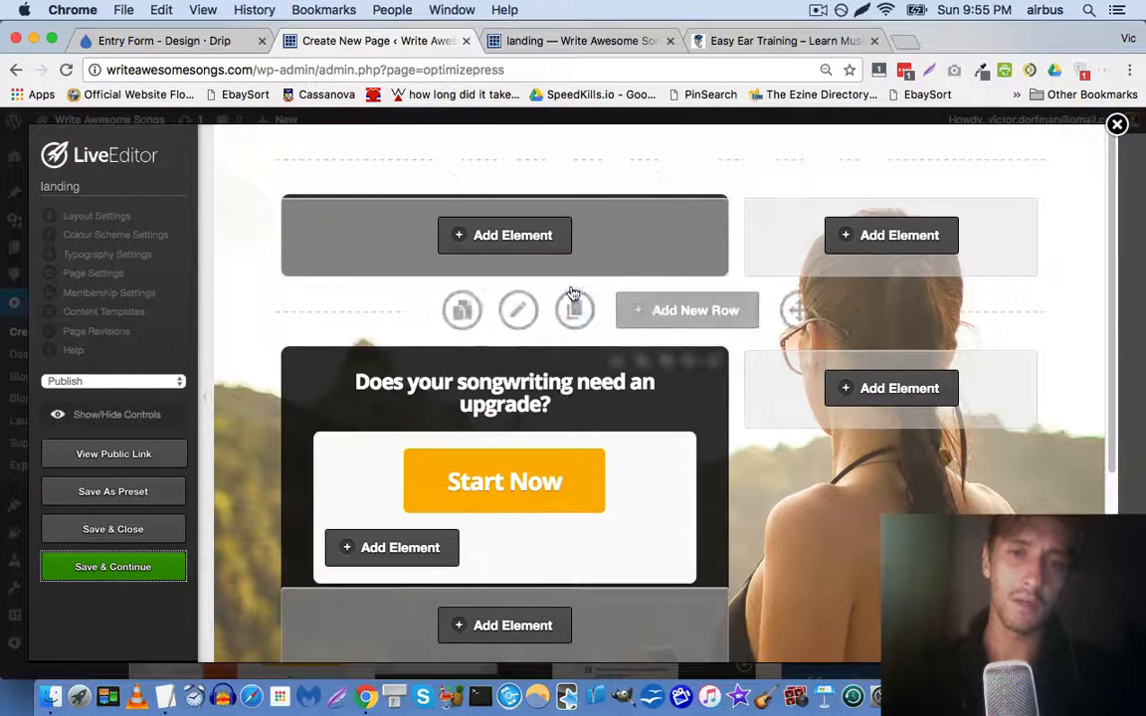
Delete the empty top row and set the headline row's top padding to 200
click(851, 169)
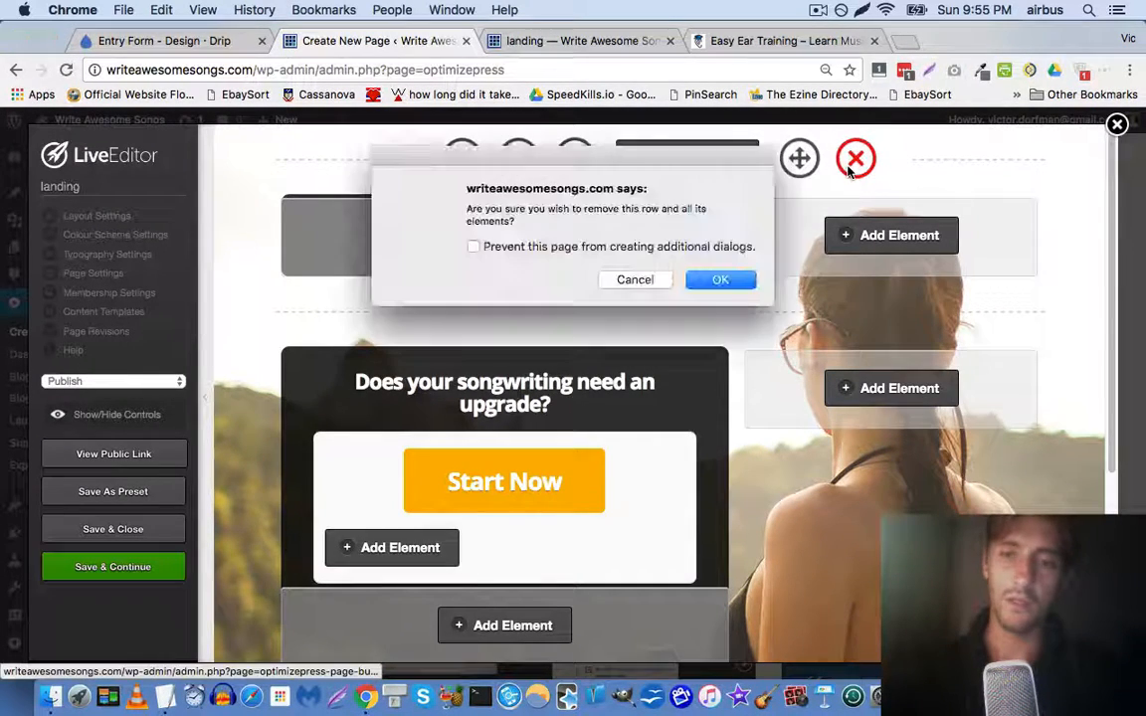
key(Return)
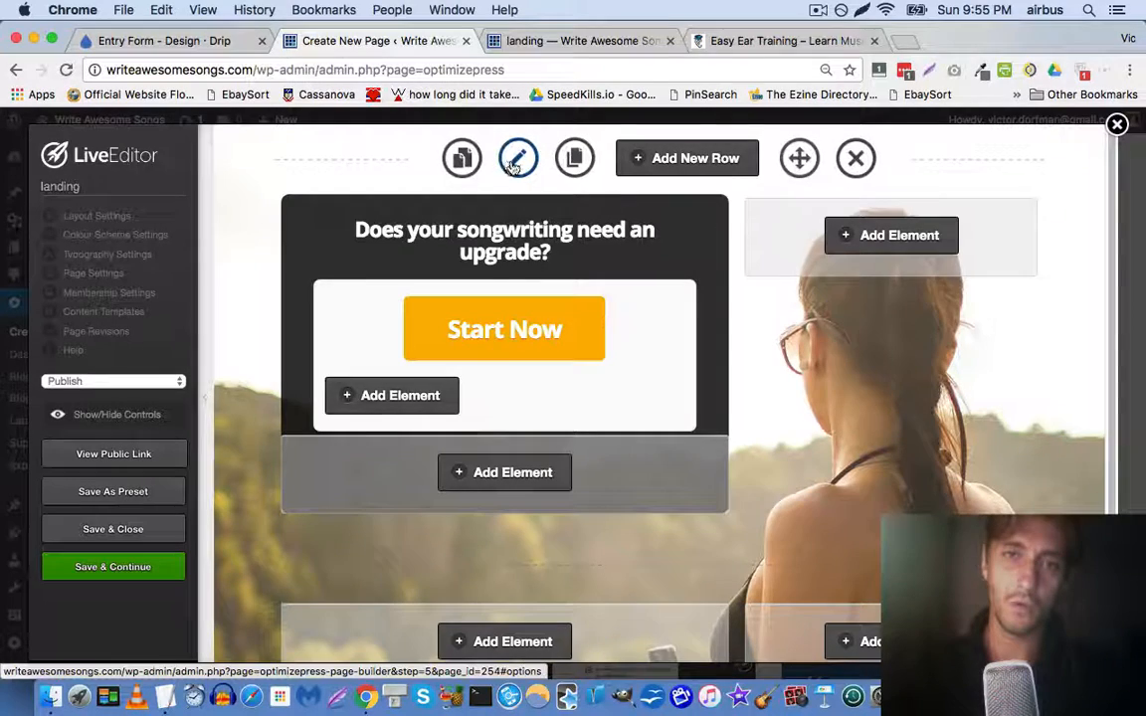
click(517, 161)
scroll(410, 349, down, 5)
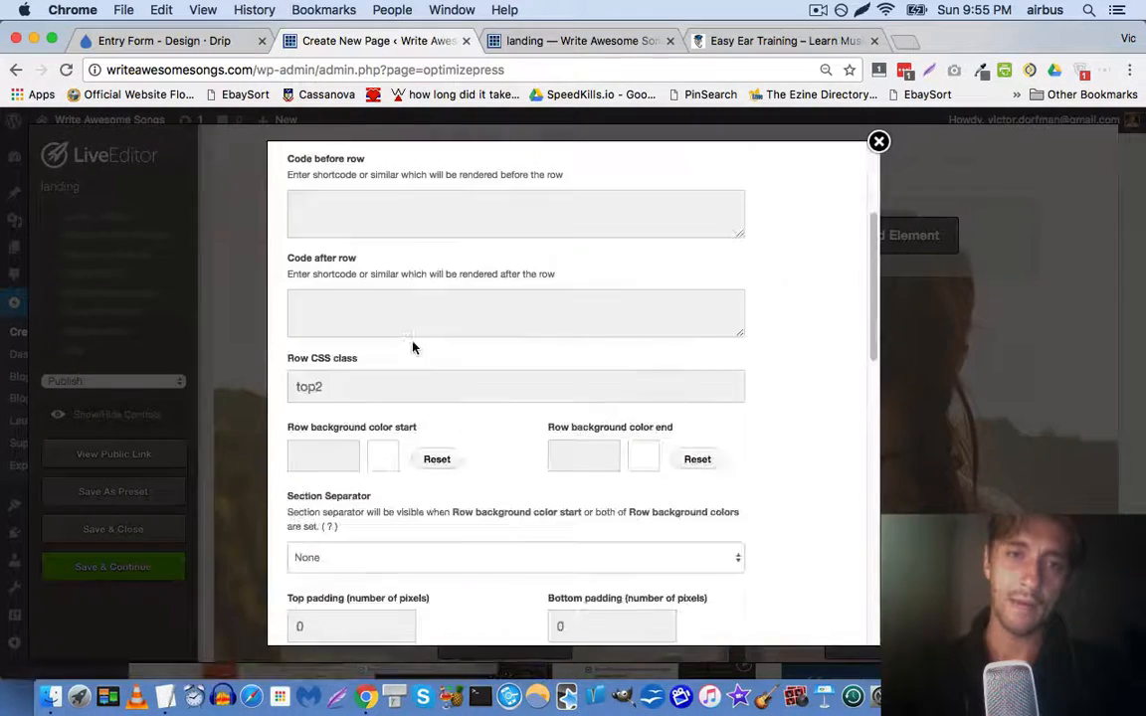
scroll(349, 343, down, 2)
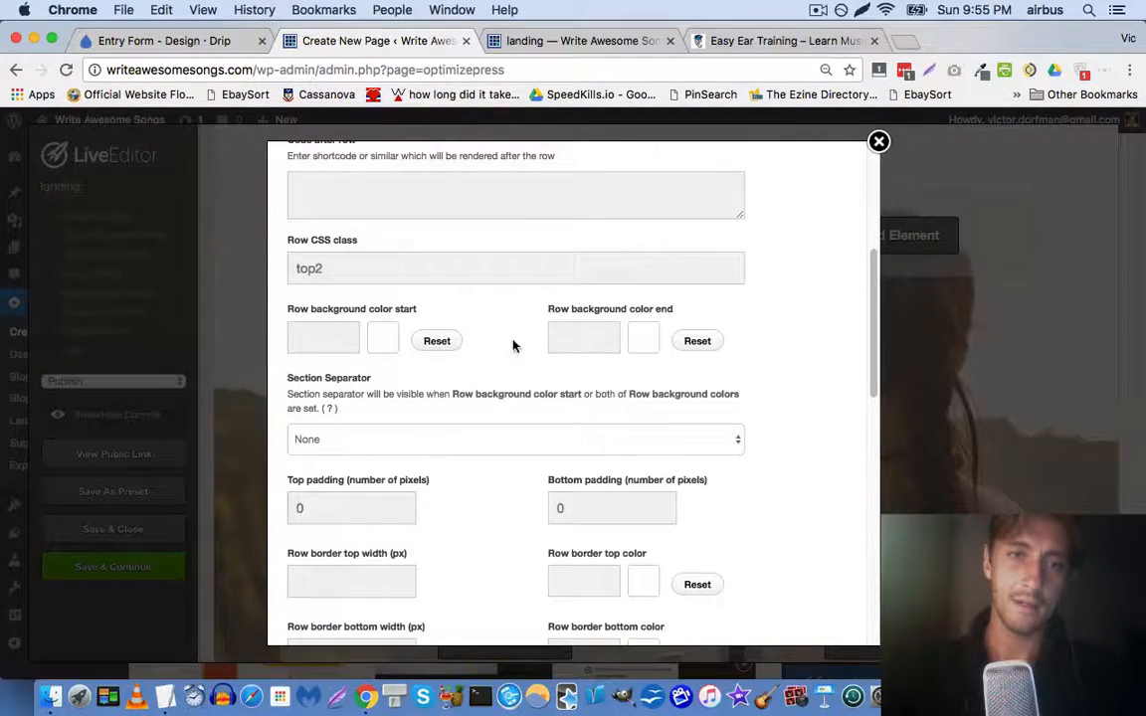
scroll(513, 345, down, 5)
click(368, 310)
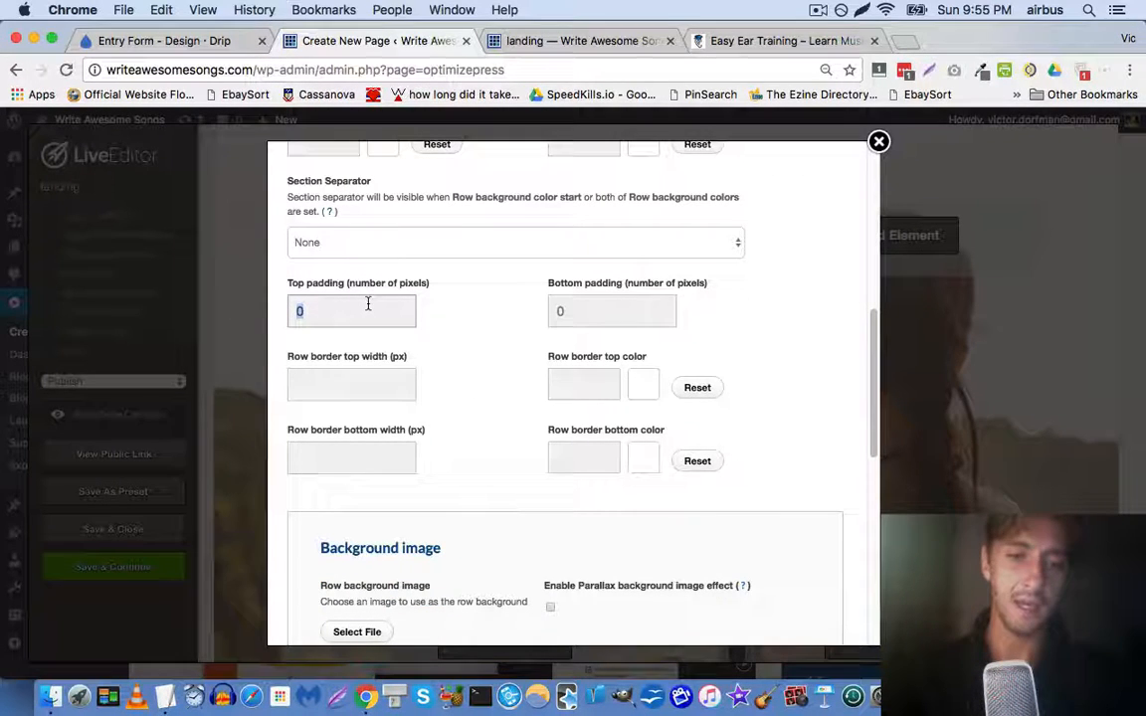
text(200)
scroll(411, 302, down, 10)
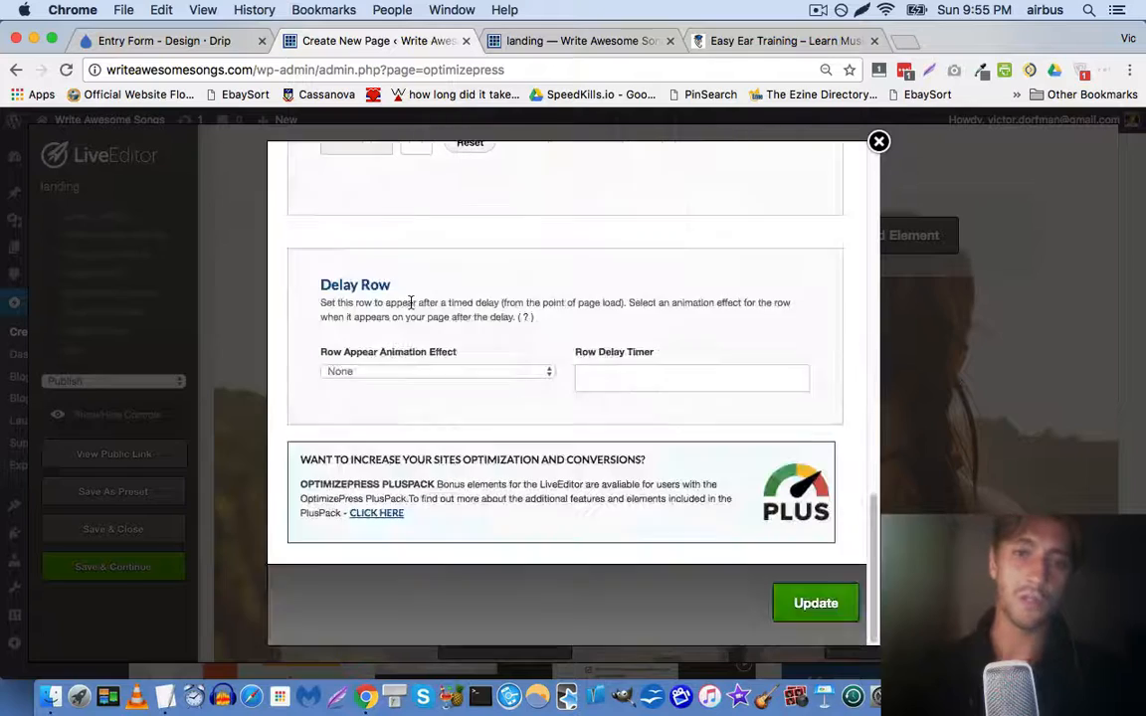
click(816, 602)
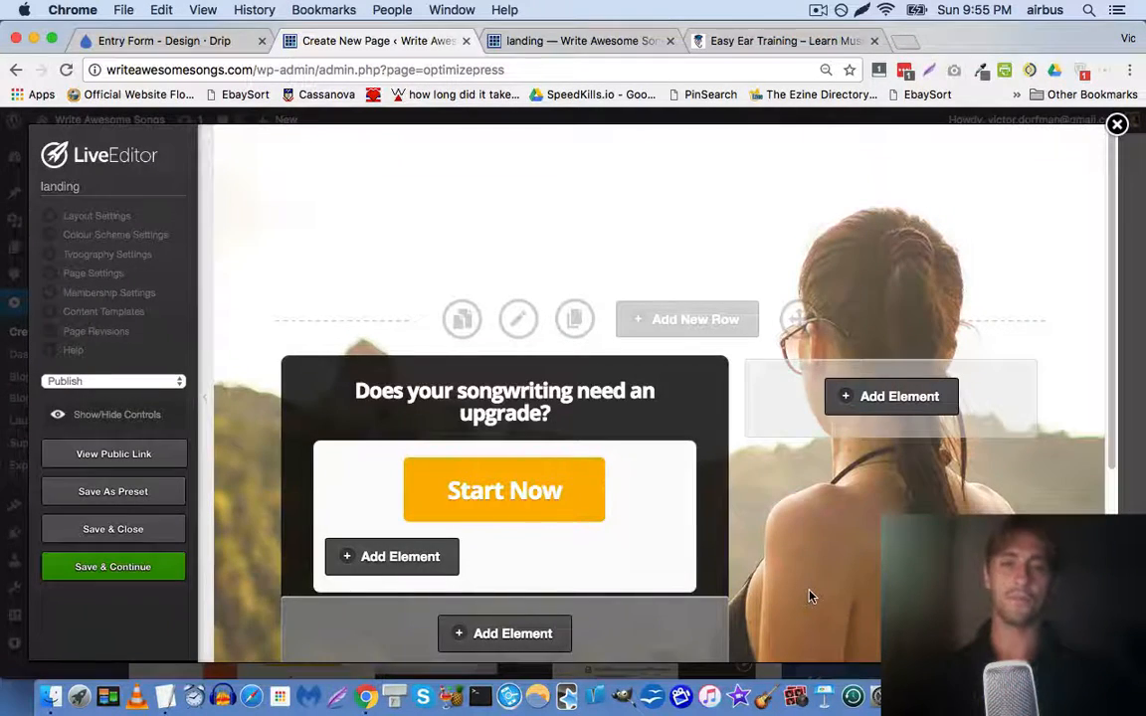
Save the page and compare the editor with the reloaded live landing page
click(164, 568)
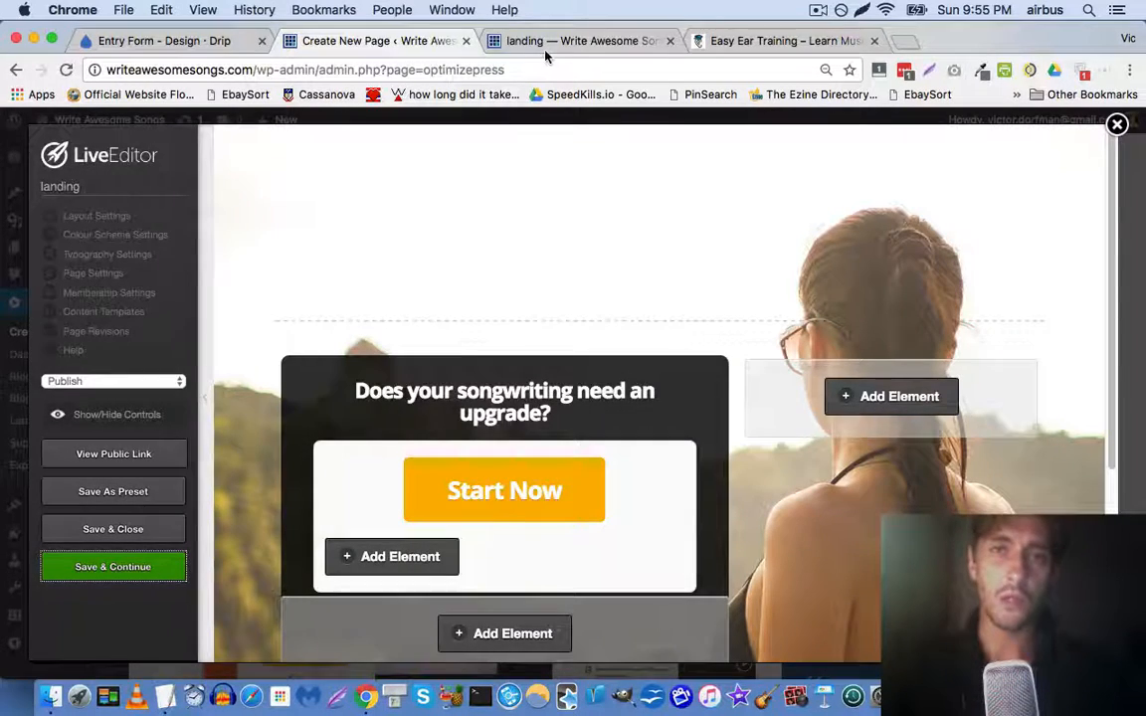
click(545, 55)
key(super+r)
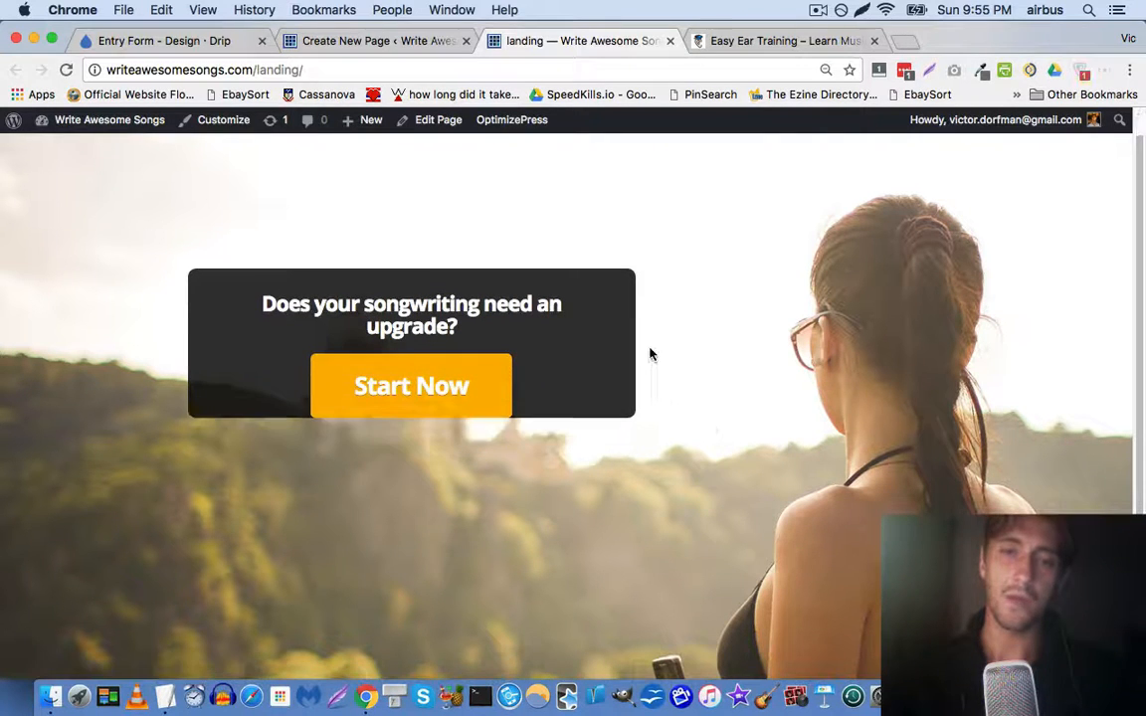
click(411, 42)
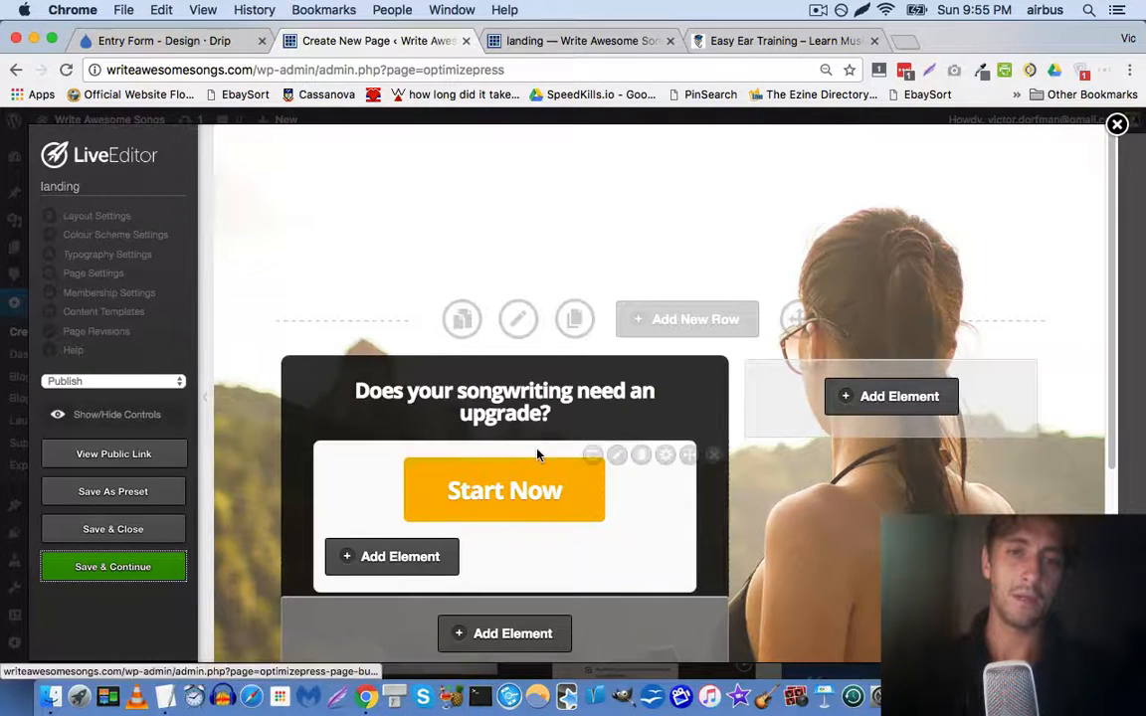
click(559, 42)
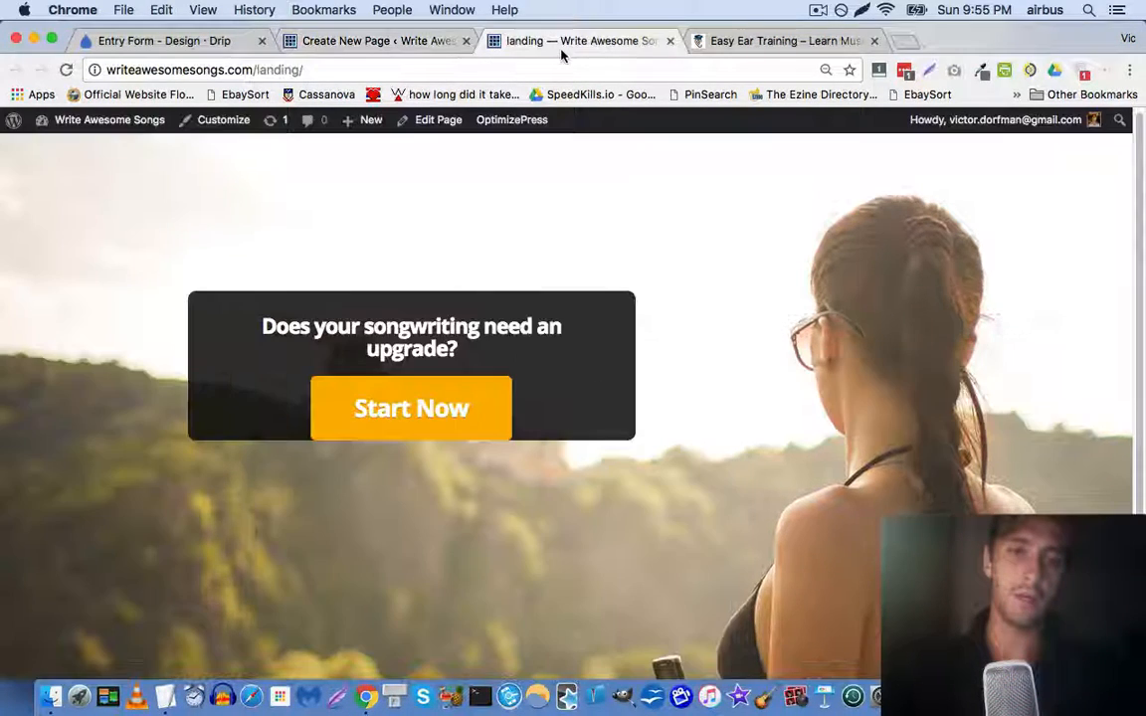
click(395, 41)
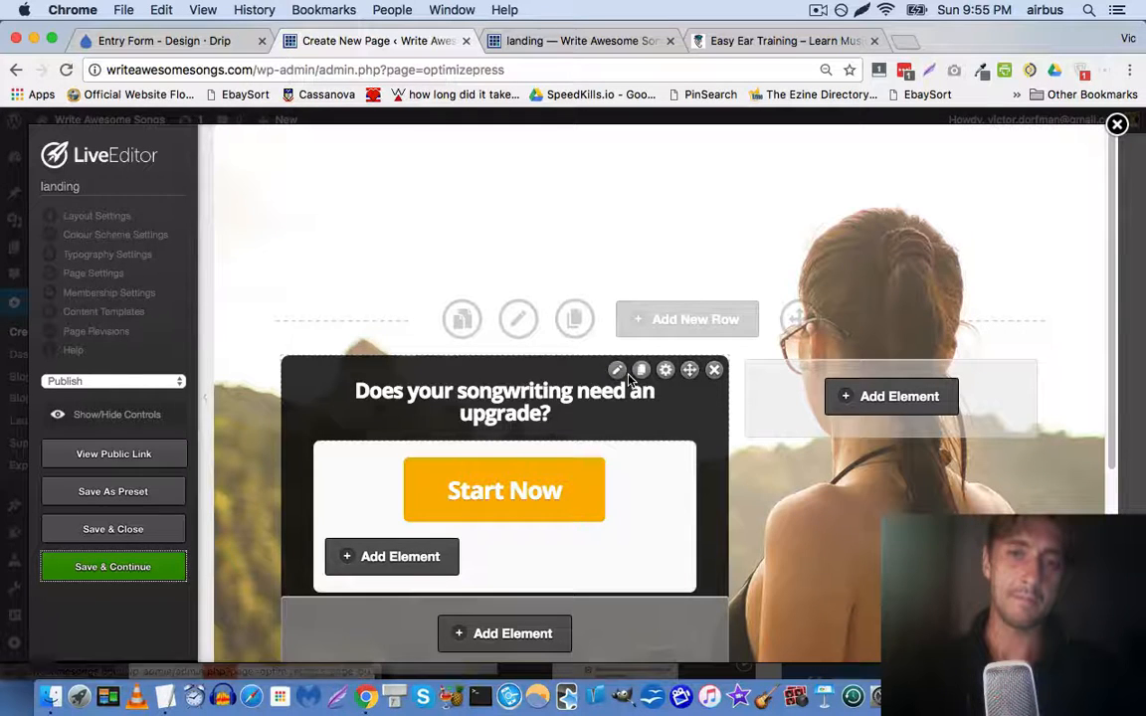
click(506, 637)
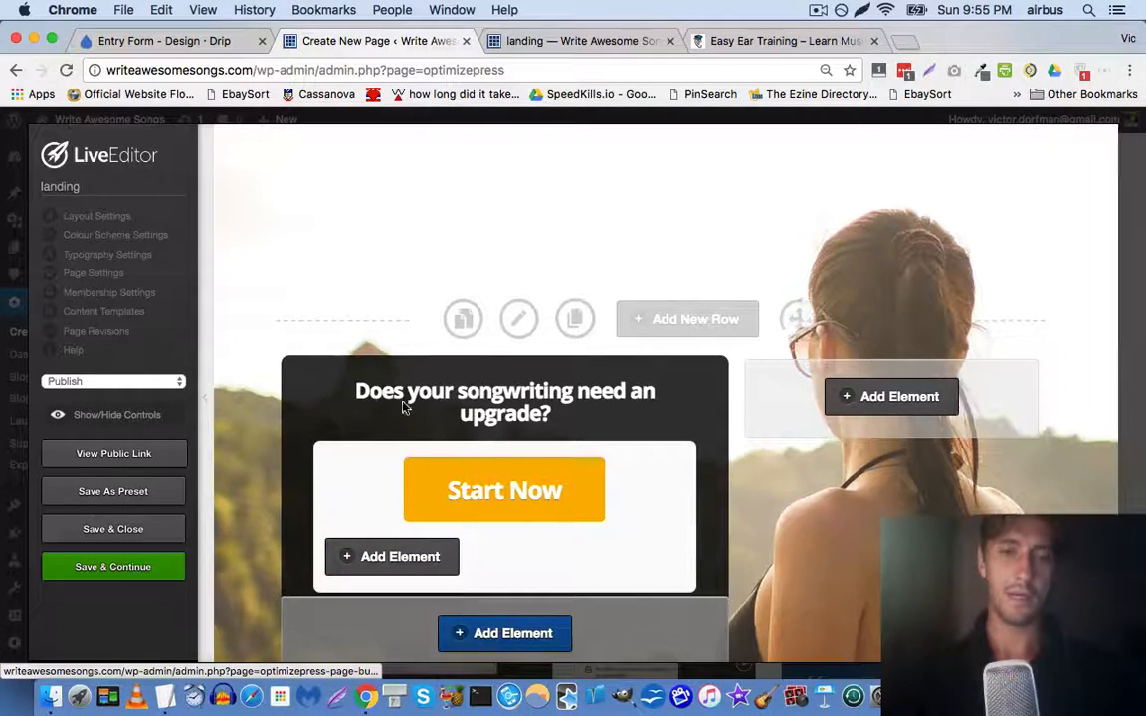
Insert a 50 px Vertical Spacing element beneath the Start Now button
text(tex)
key(BackSpace)
key(BackSpace)
key(BackSpace)
text(verti)
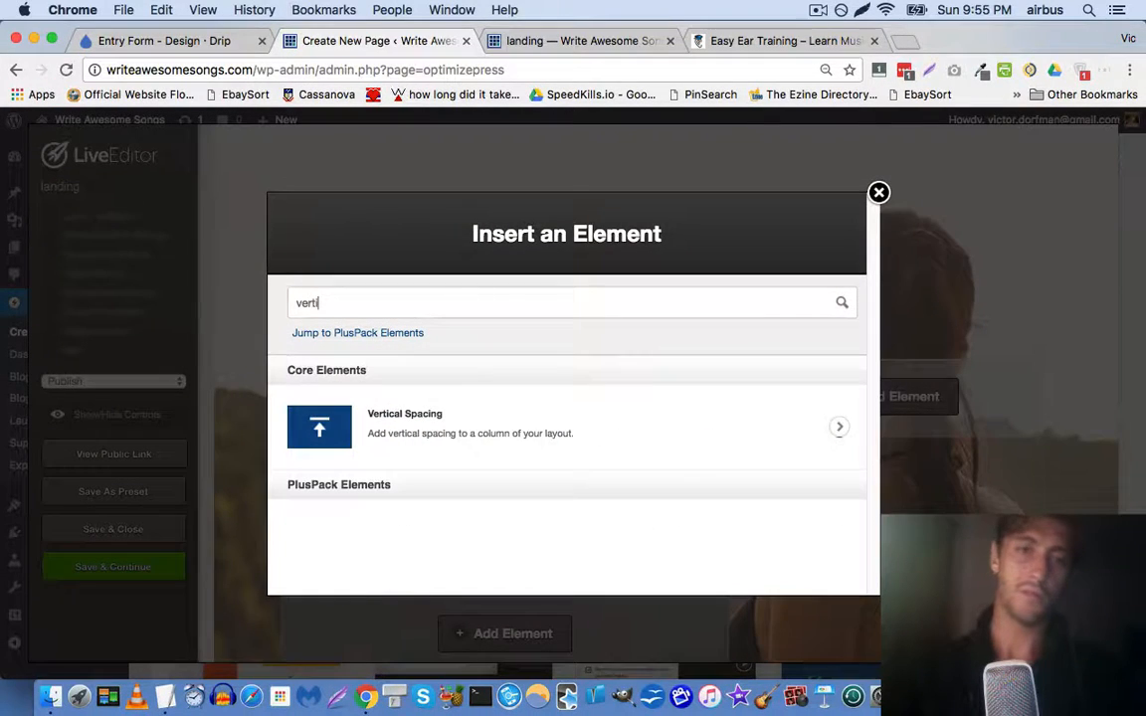
click(463, 417)
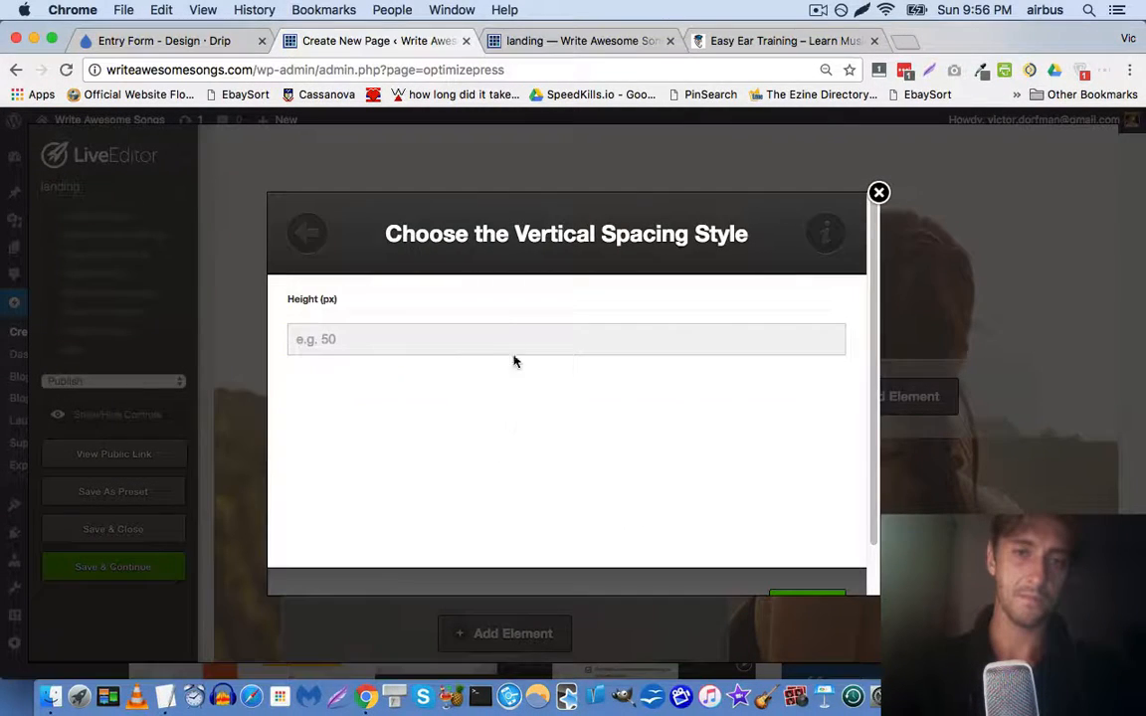
click(512, 339)
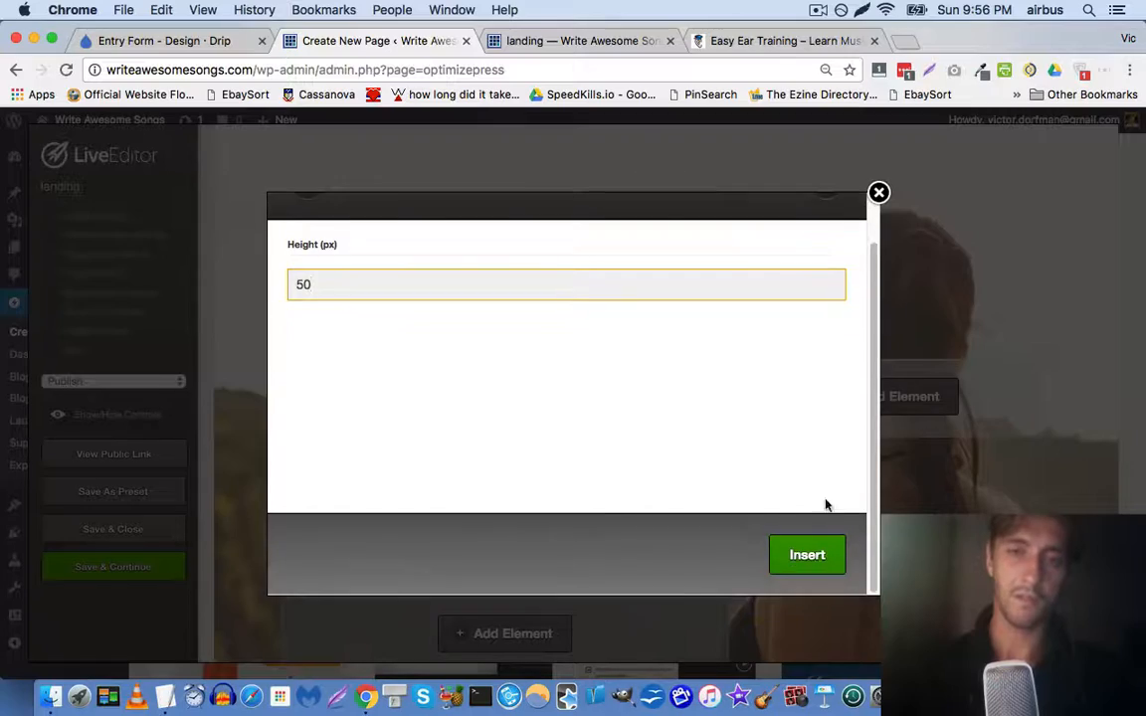
click(813, 552)
Save the page and switch to the live landing page
scroll(405, 401, down, 3)
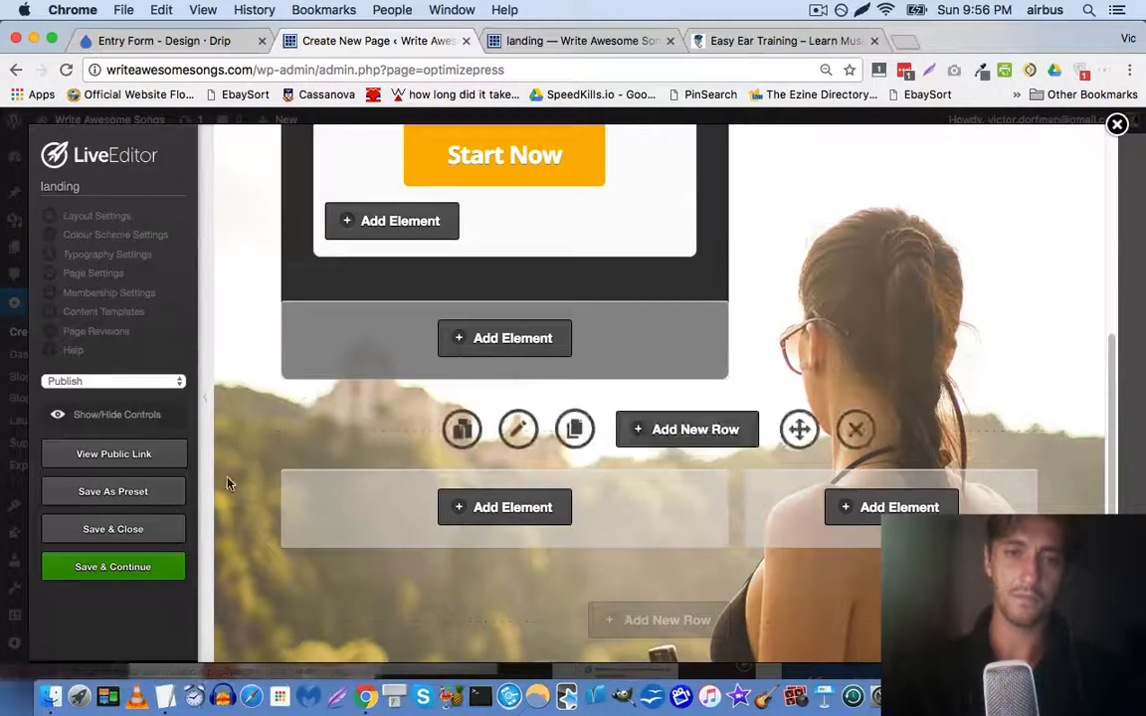
click(154, 572)
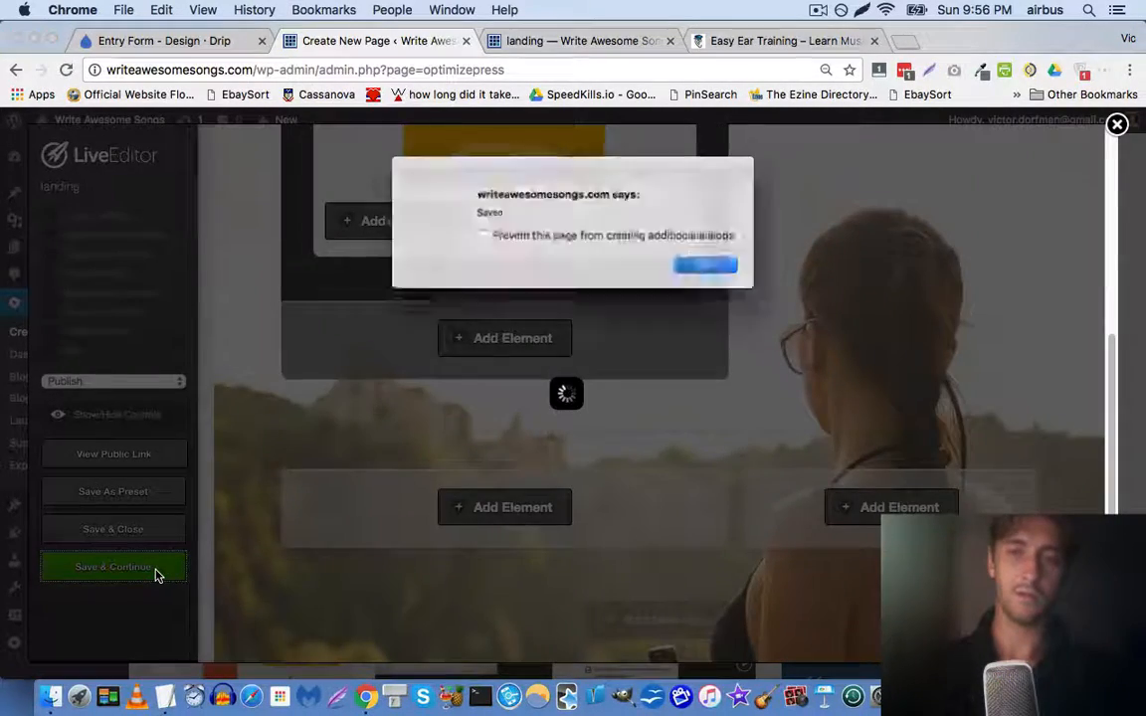
key(Return)
click(588, 42)
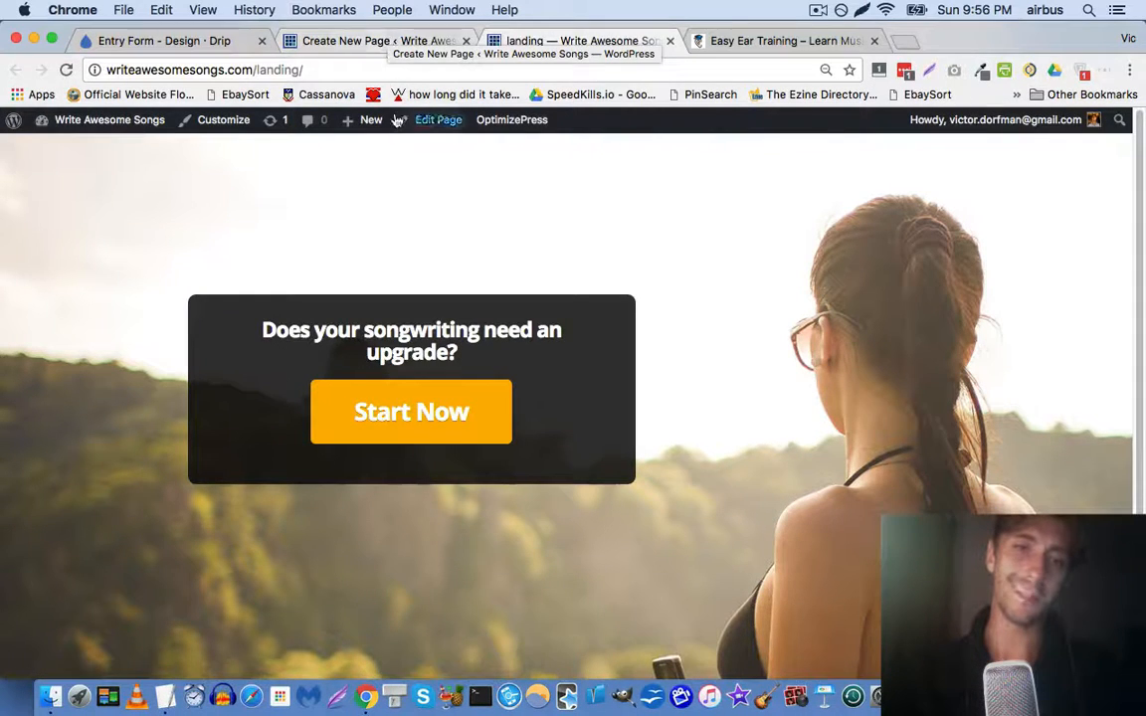
Inspect the live landing page and select the first row element to view its styles
click(386, 39)
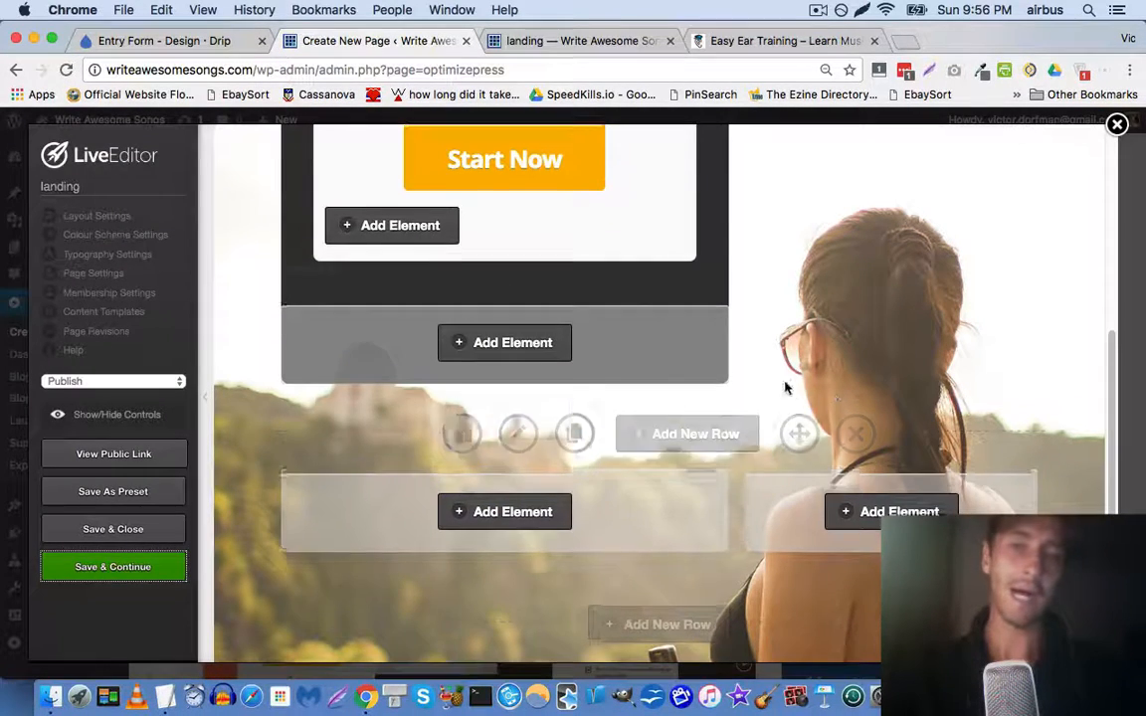
scroll(751, 341, up, 2)
click(575, 41)
right_click(800, 286)
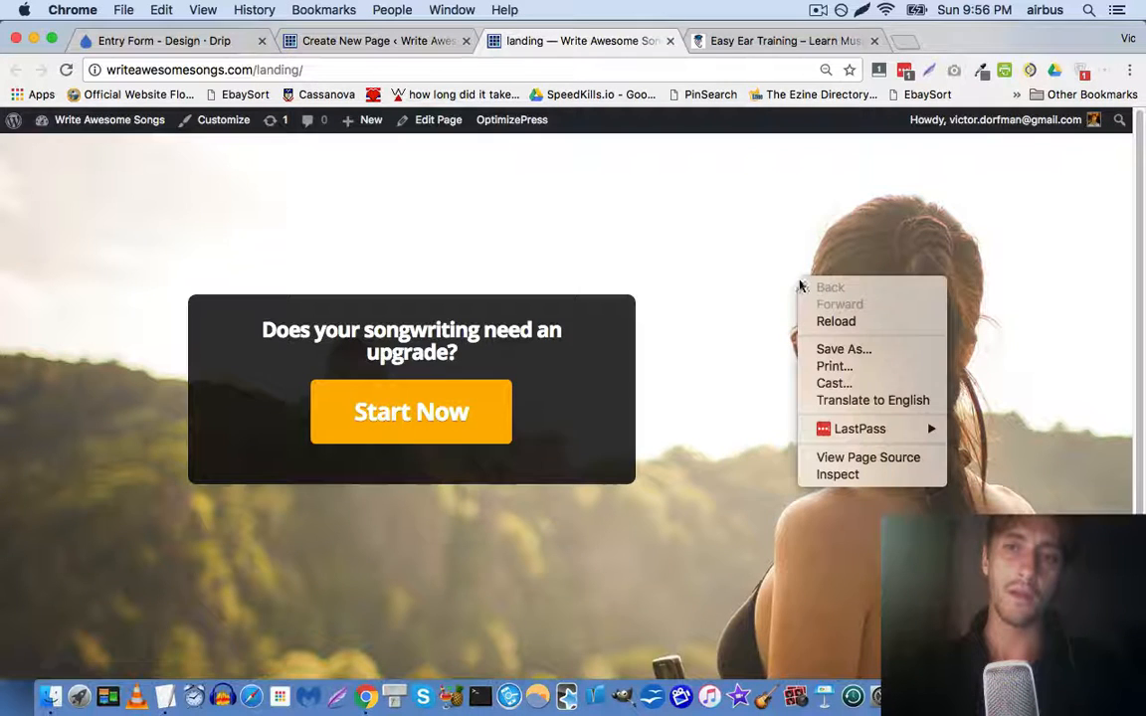
click(855, 474)
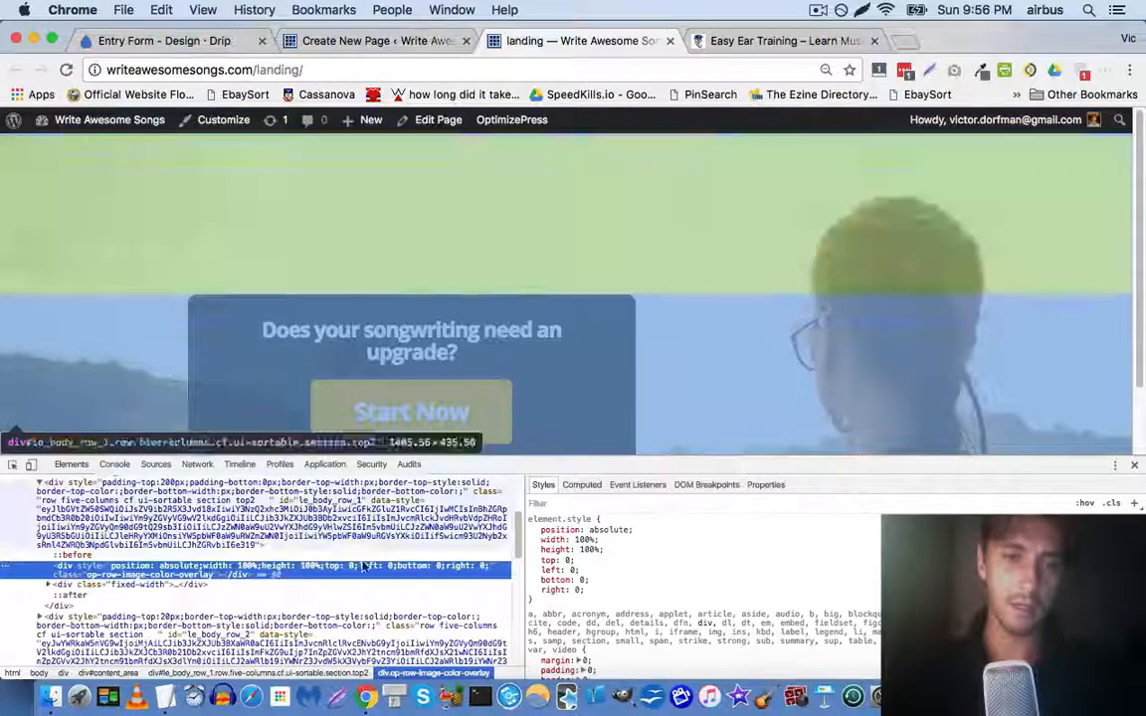
scroll(257, 529, up, 3)
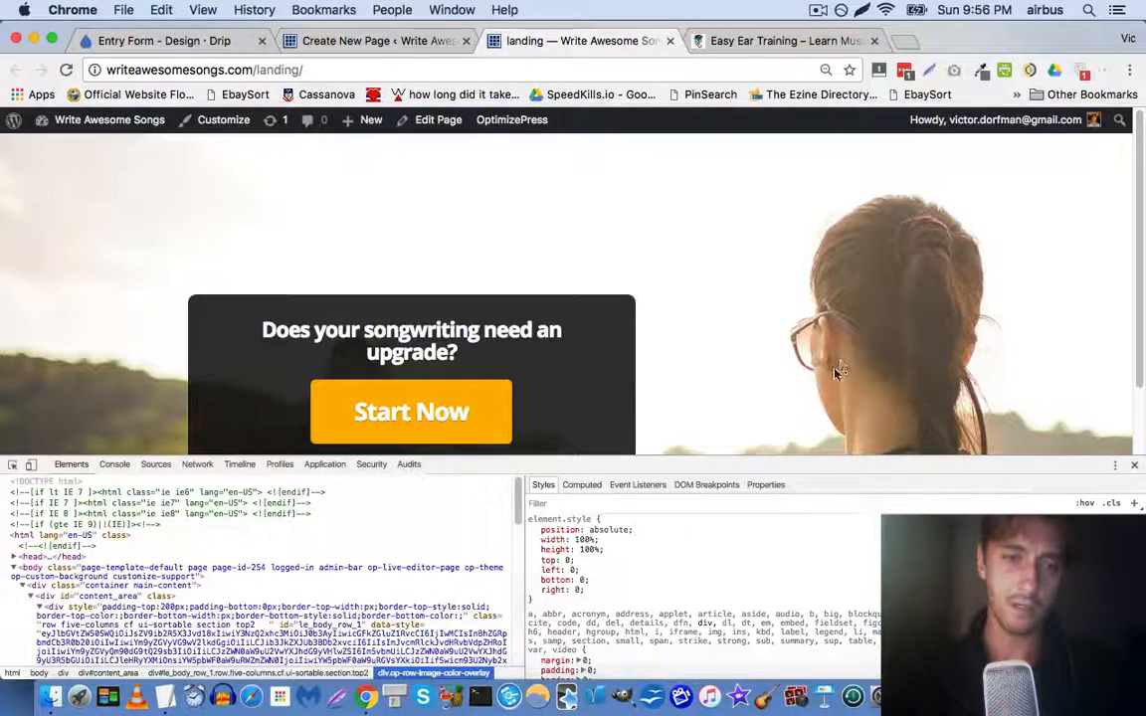
scroll(416, 524, down, 1)
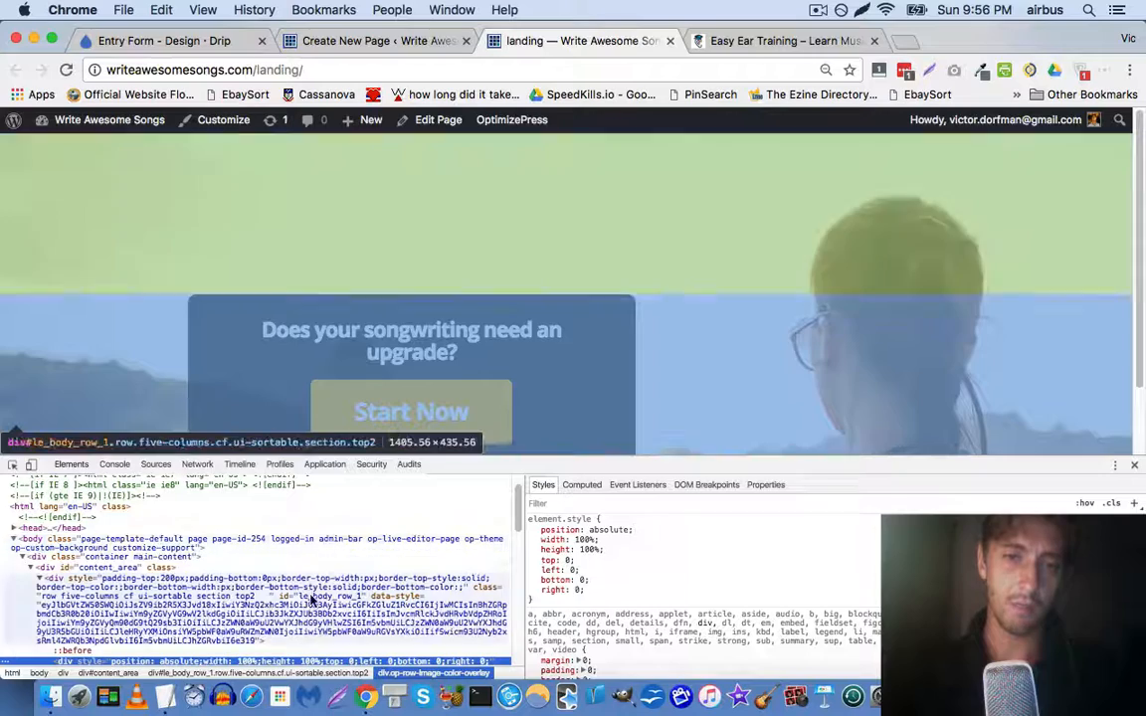
click(311, 599)
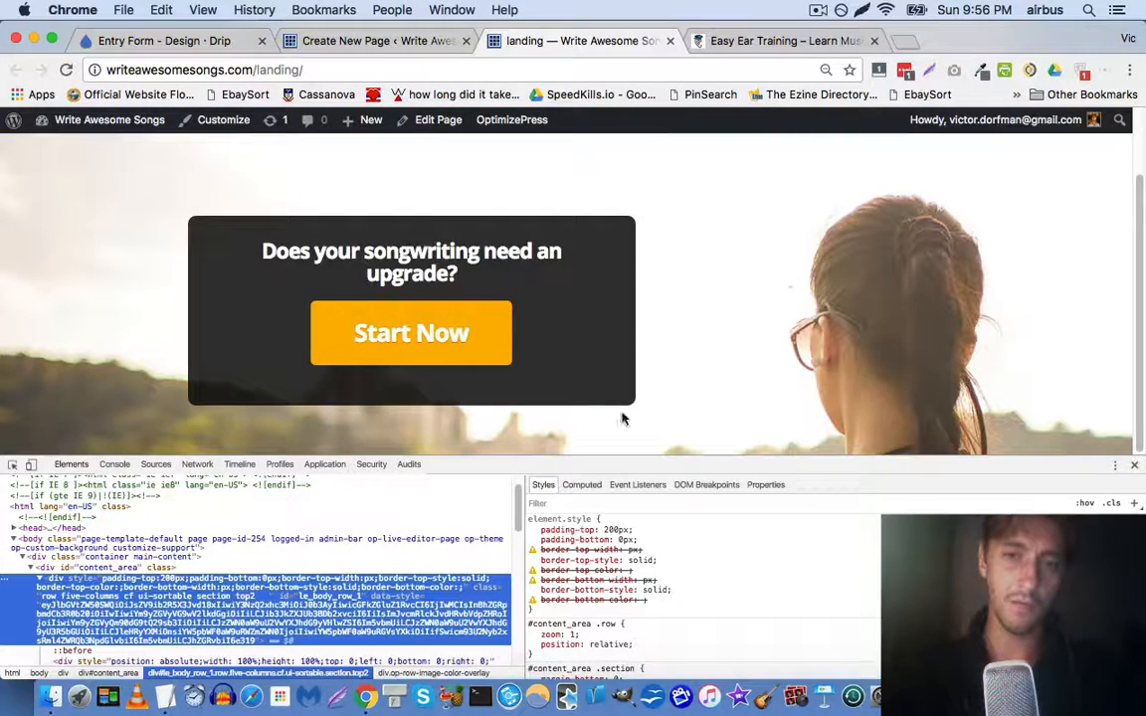
Find the background image URL by searching 'jpg' in the page source, and copy it
right_click(741, 299)
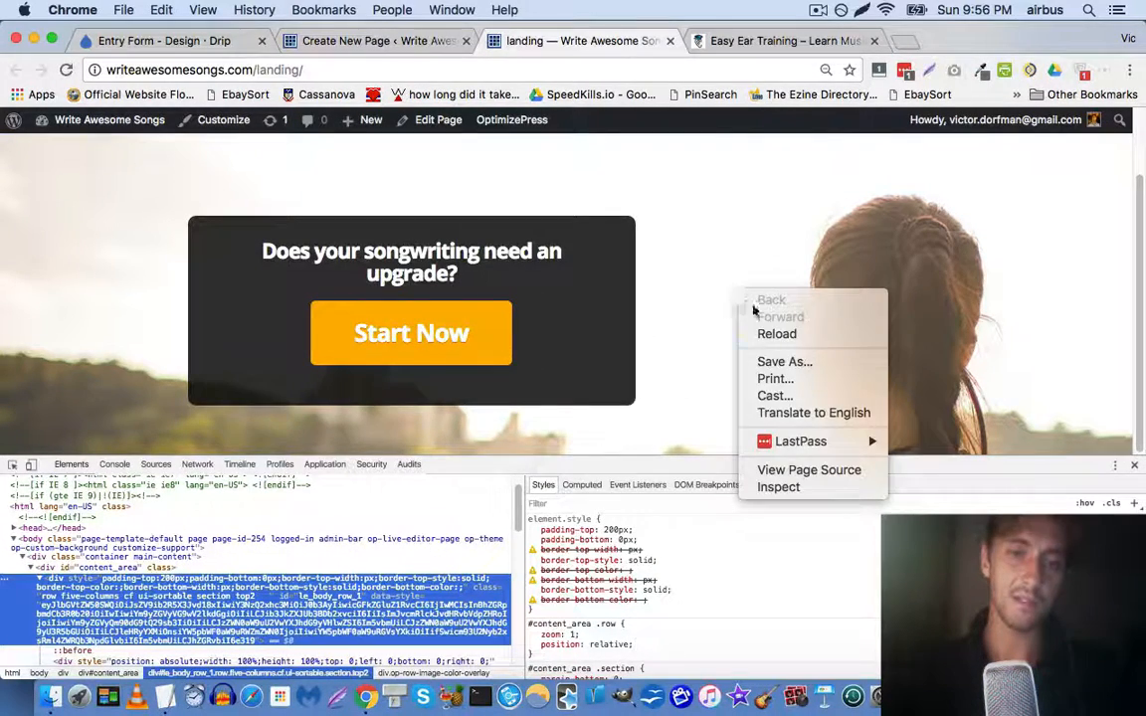
click(779, 469)
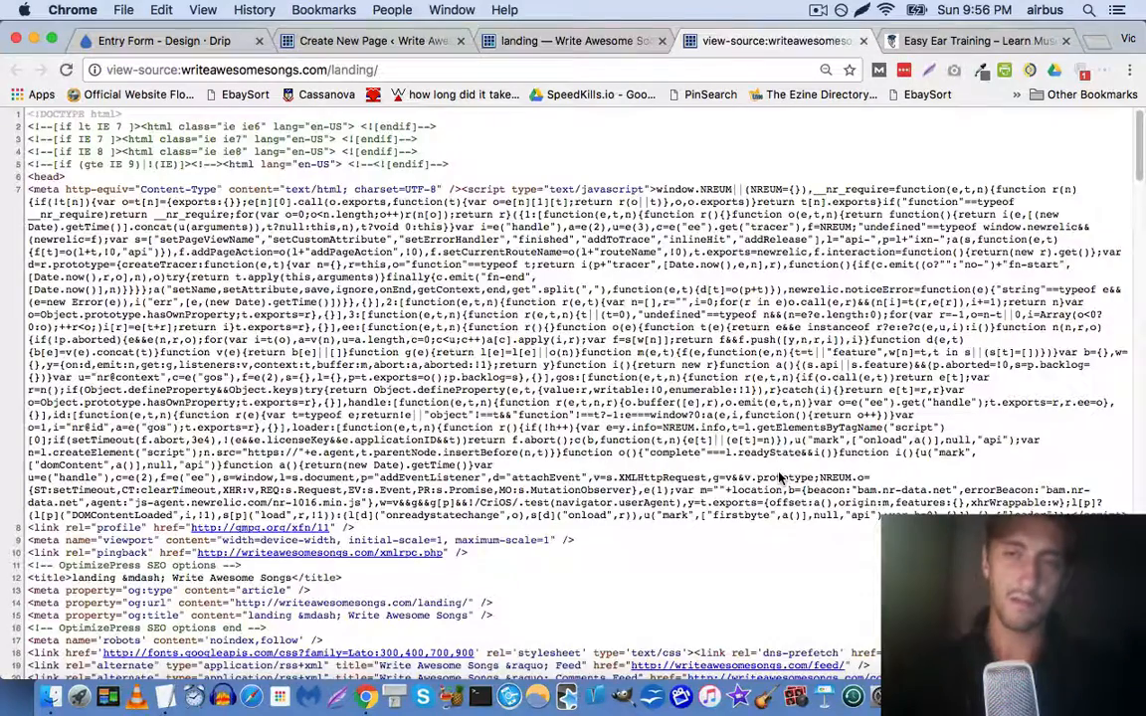
key(super+f)
text(jpg)
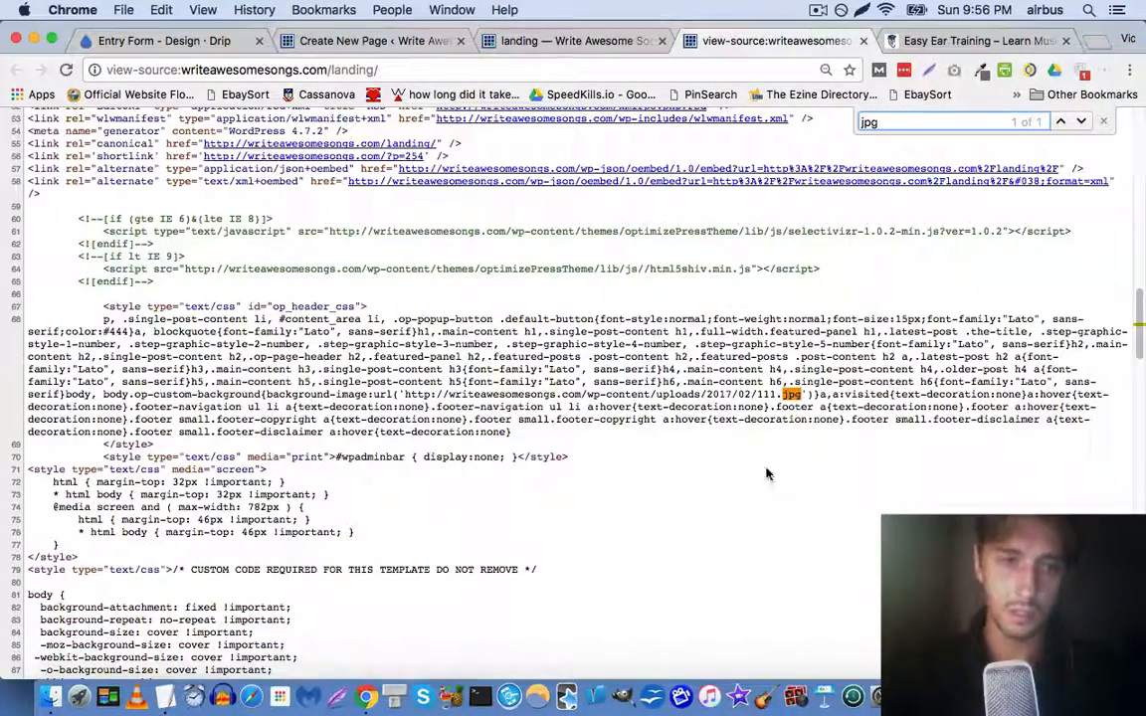
drag(405, 395, 778, 394)
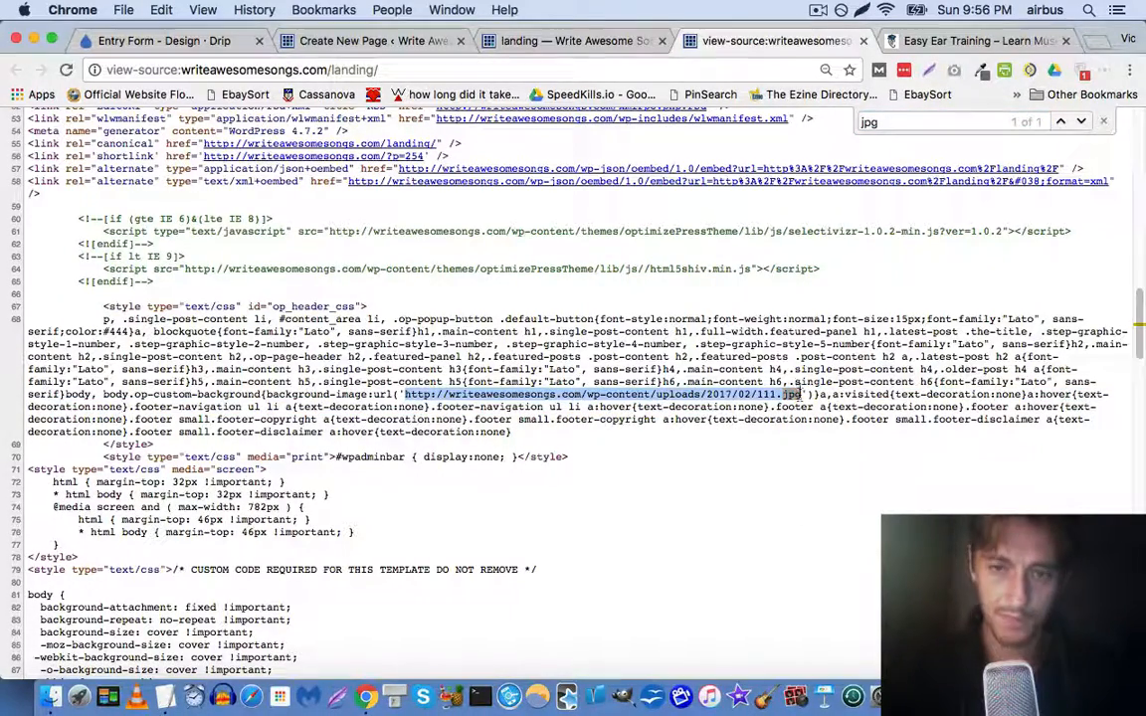
key(super+c)
Load 111.jpg from the copied URL and view it at actual size
key(super+l)
key(super+v)
key(Return)
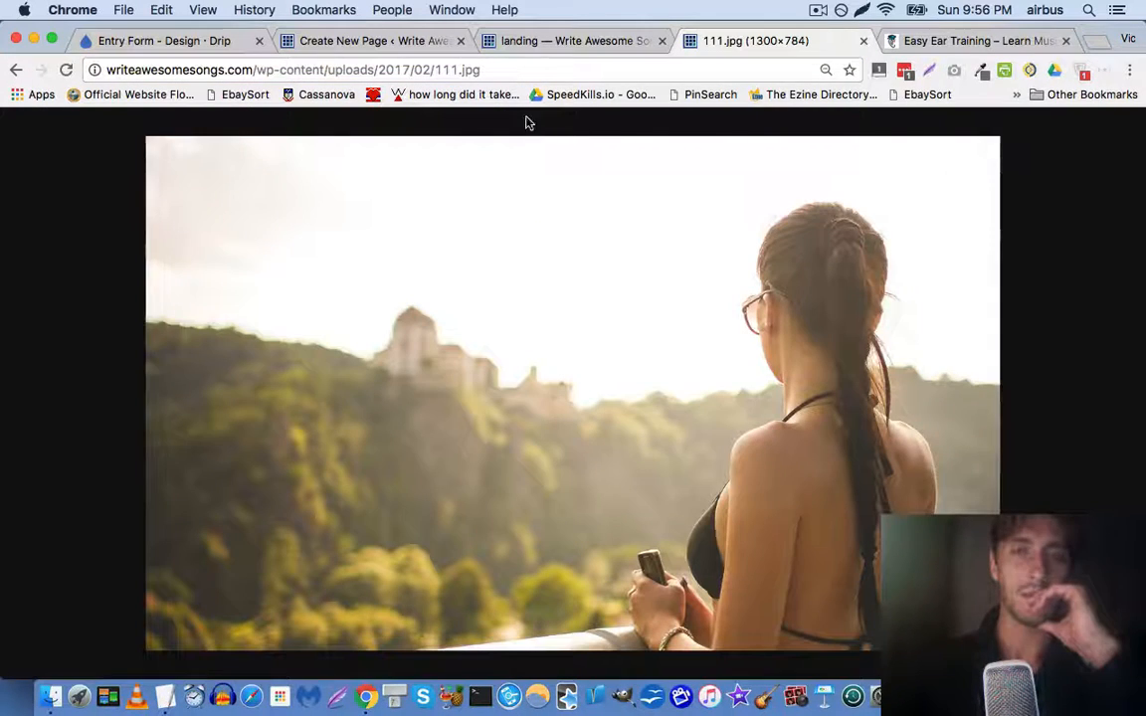
click(532, 310)
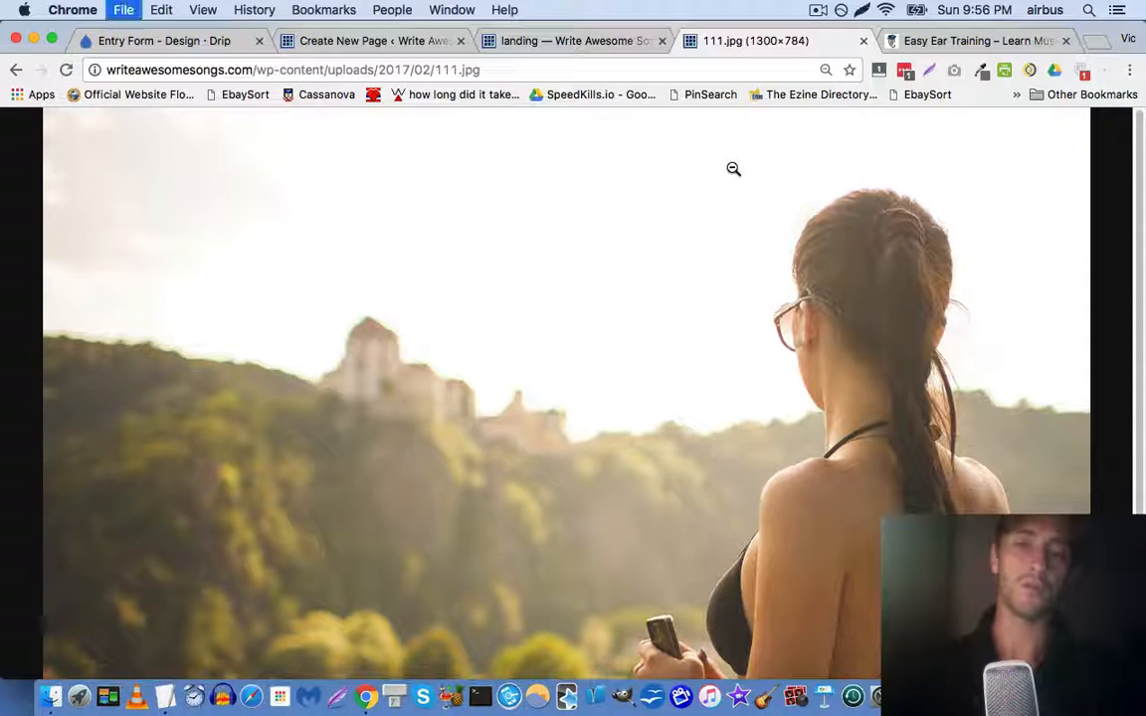
key(super+t)
Search for 'google image' and switch to Google's image results
text(google ia)
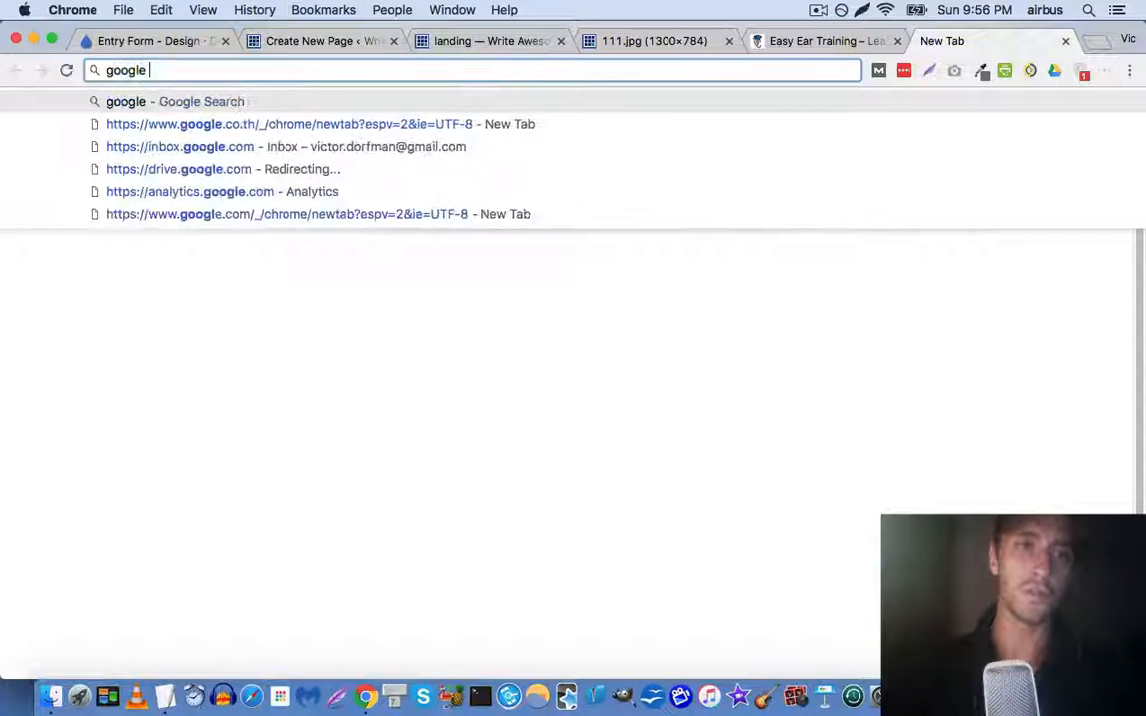
key(BackSpace)
text(mage)
key(Return)
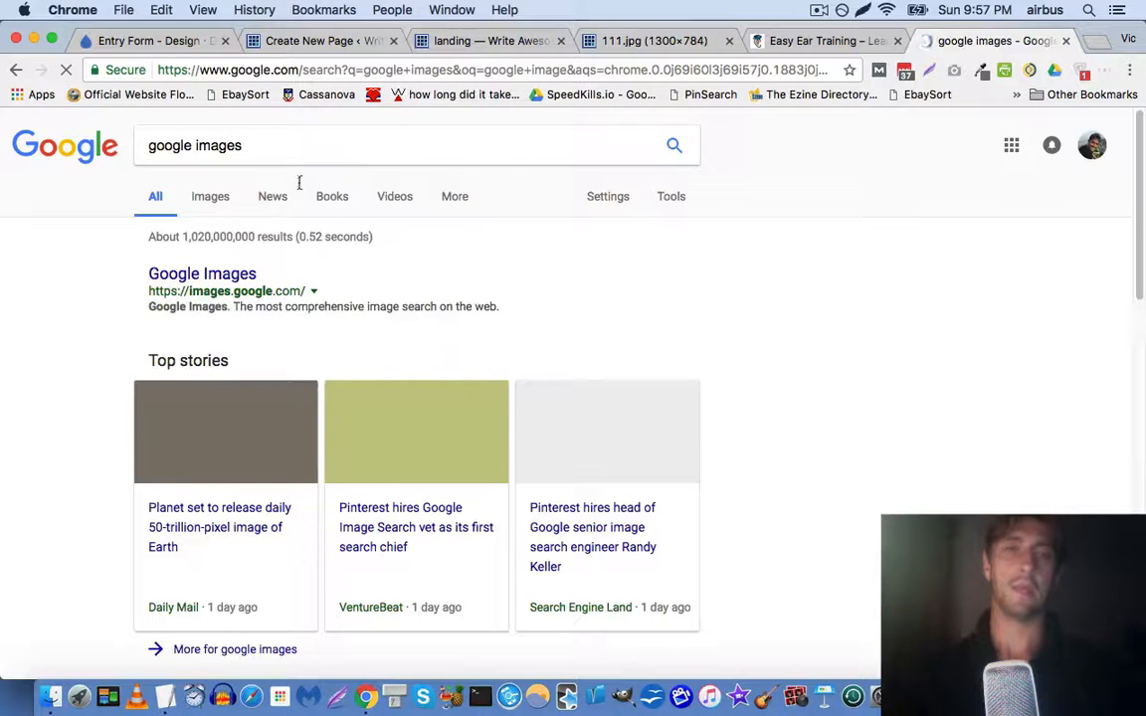
click(209, 200)
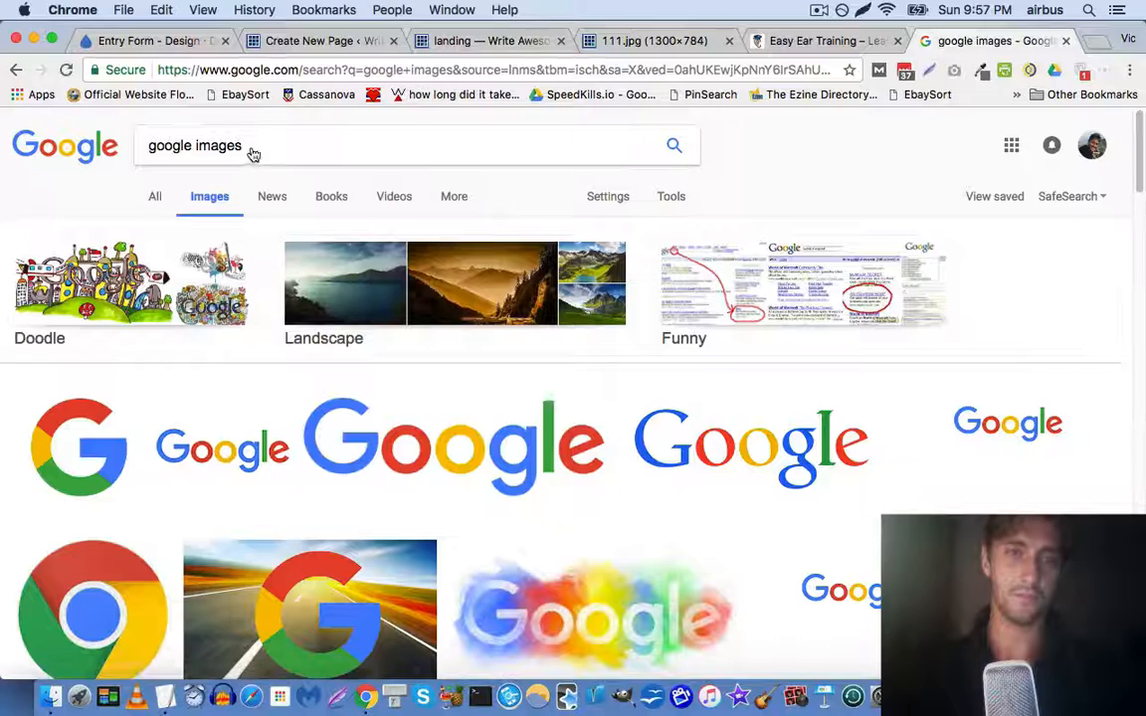
Search Google Images for 'singer songwriter'
triple_click(254, 146)
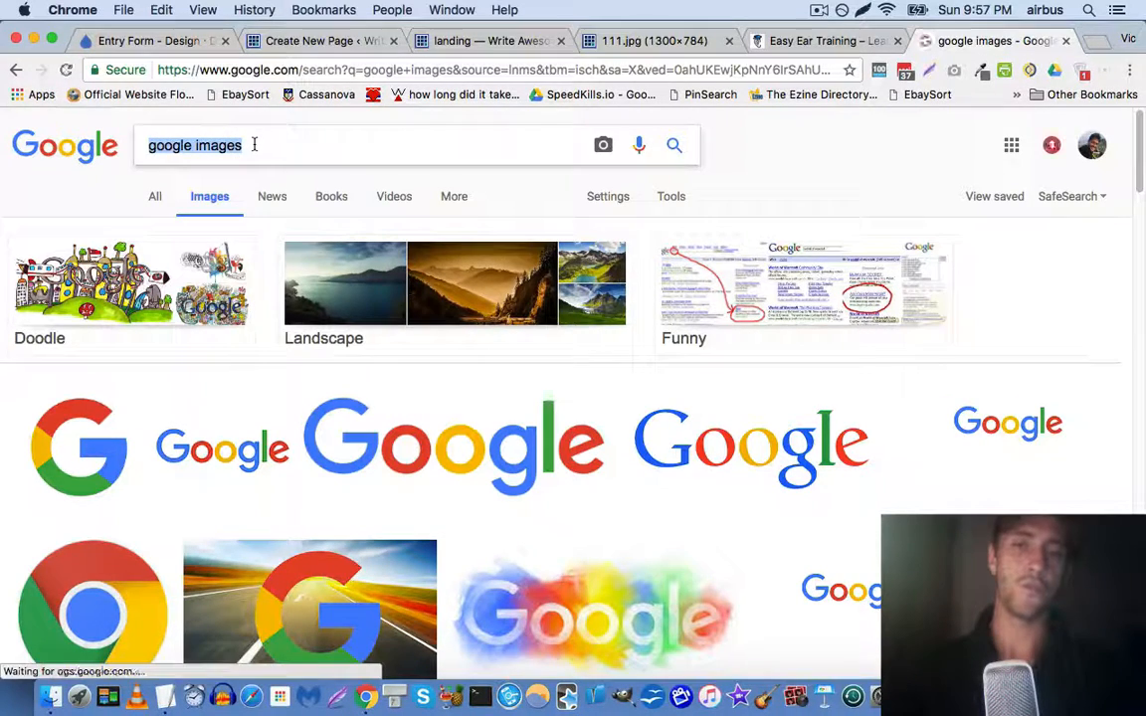
text(singer songwr)
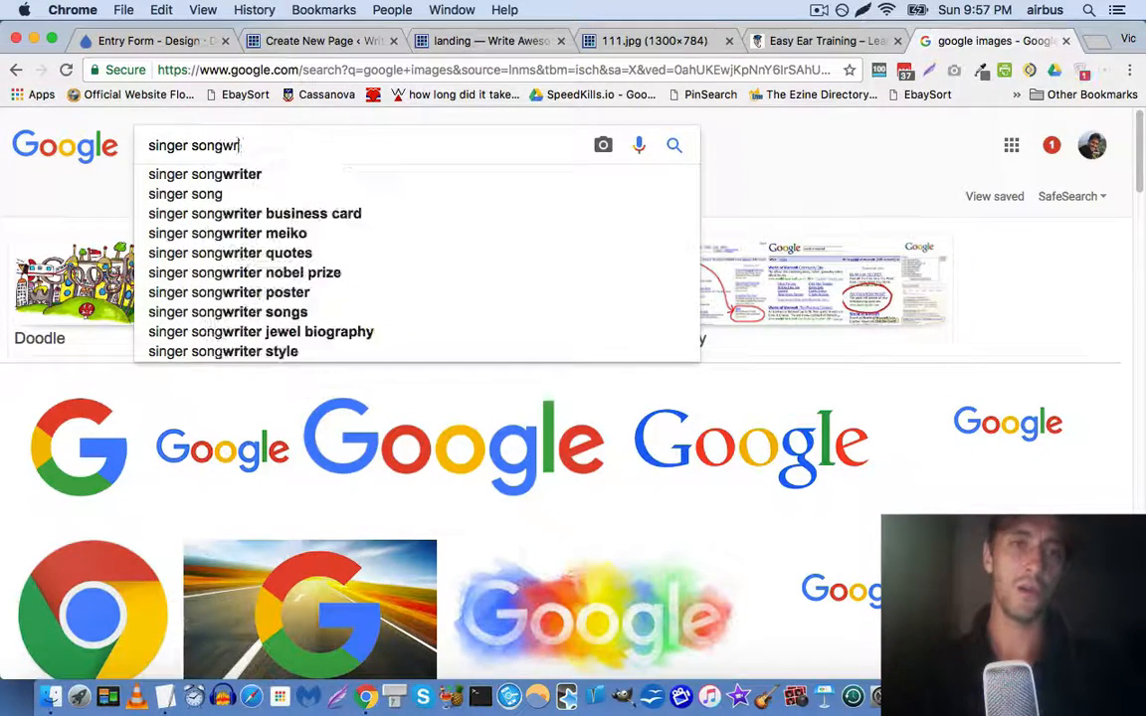
text(iter)
key(Return)
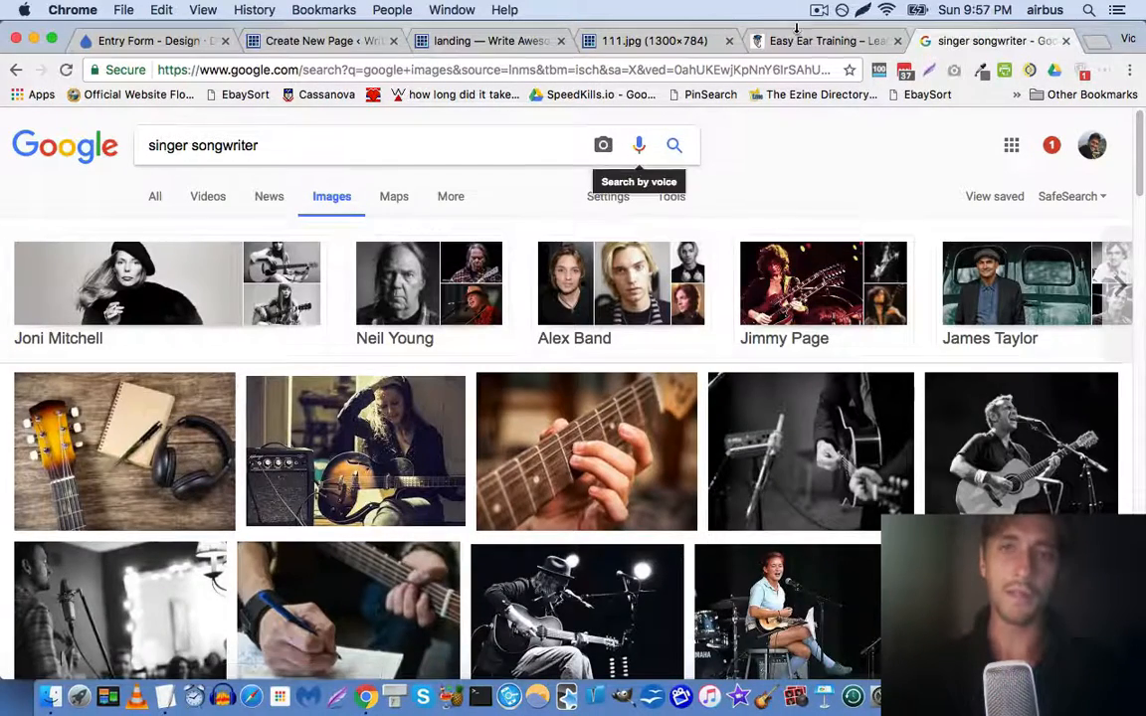
Close the DevTools panel on the landing page and return to the image results
click(802, 42)
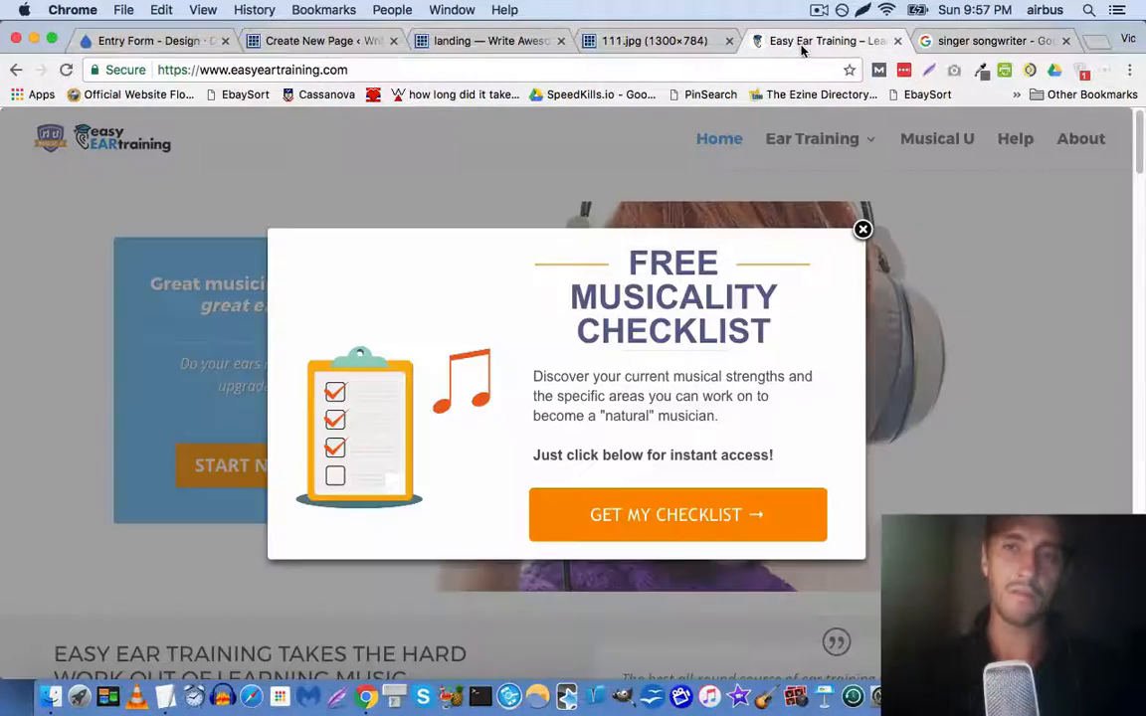
click(637, 40)
click(476, 42)
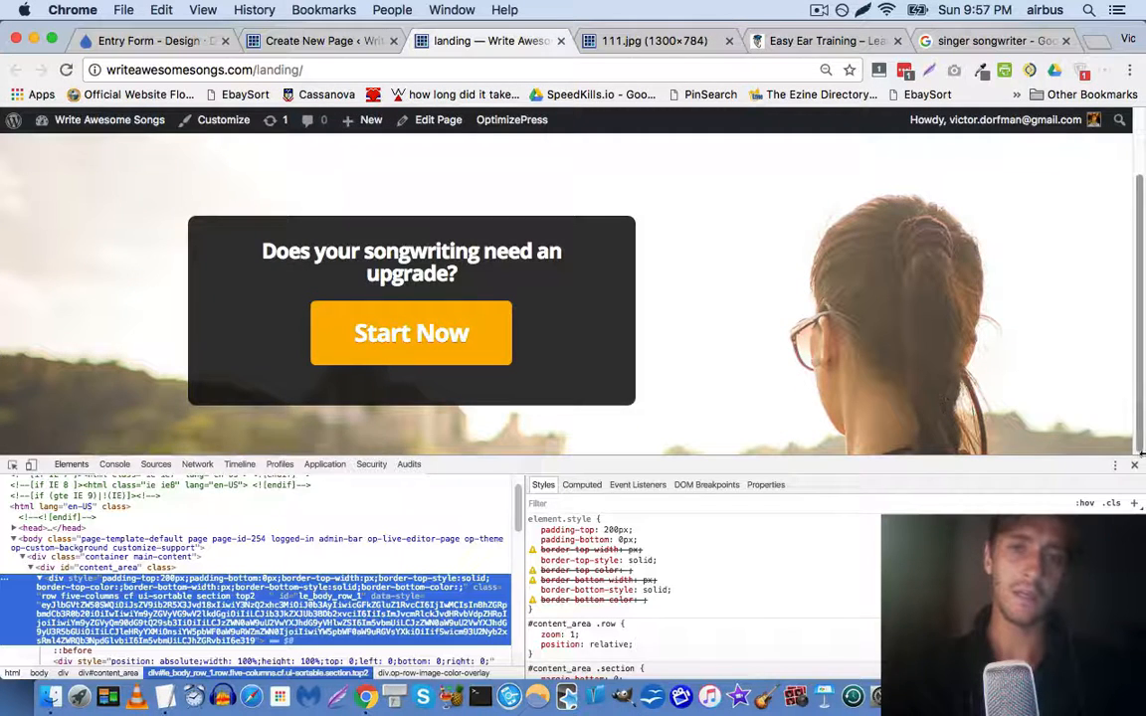
click(1134, 466)
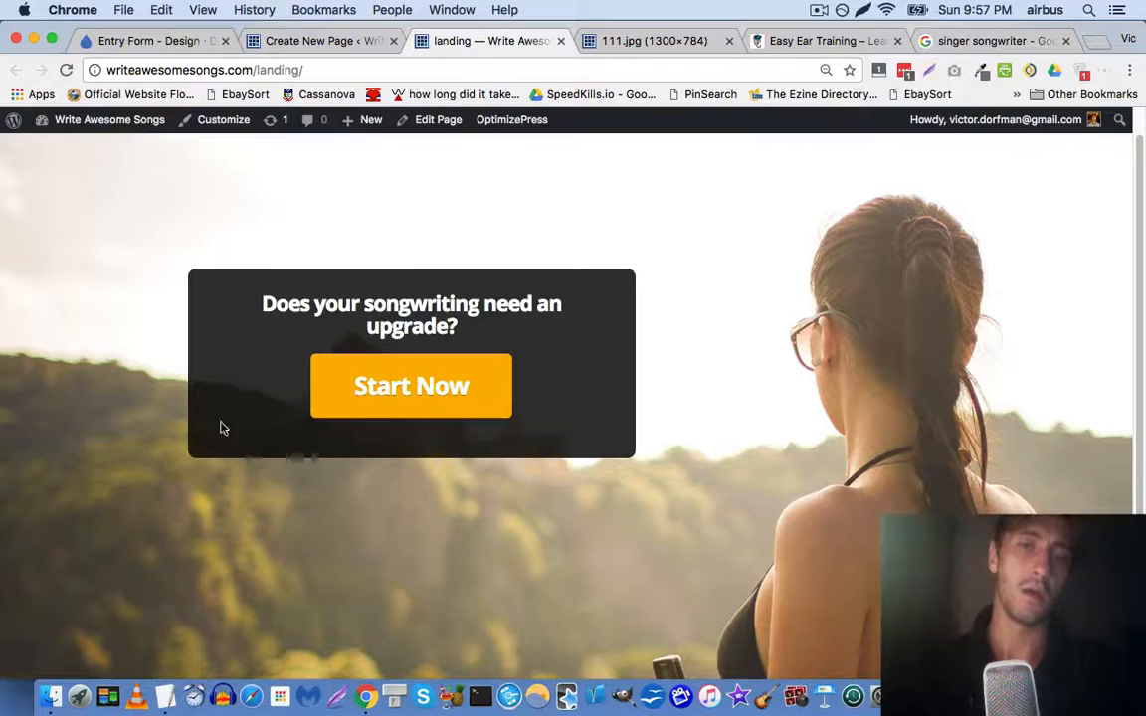
click(977, 41)
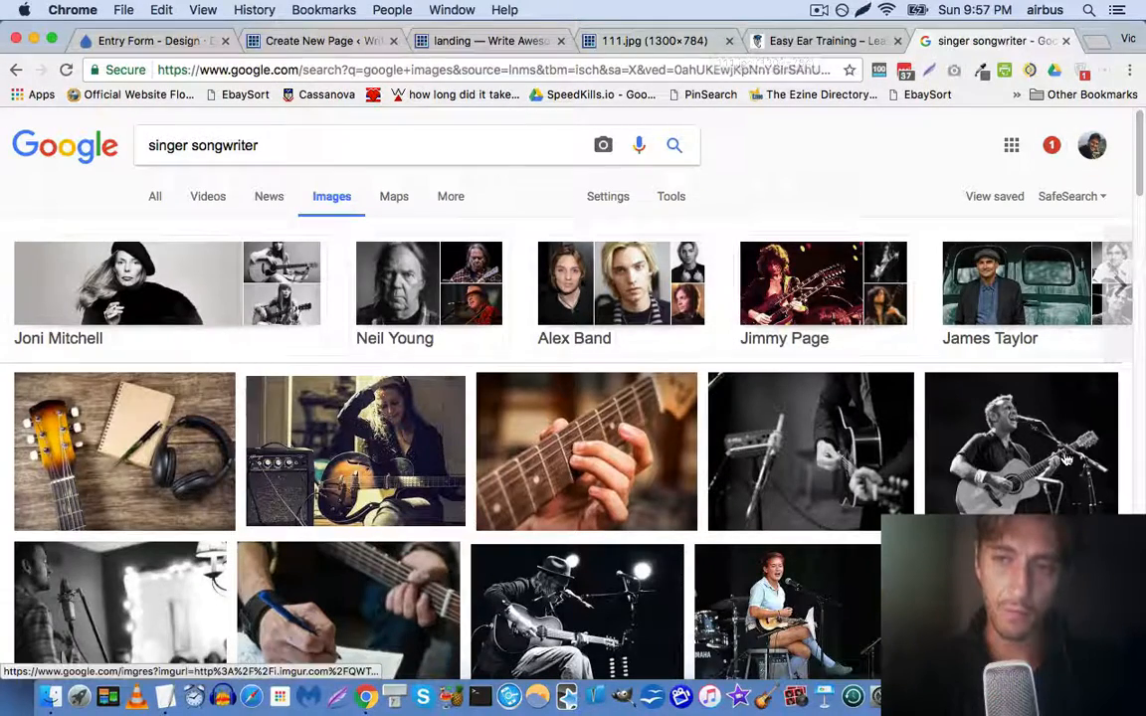
scroll(850, 430, down, 2)
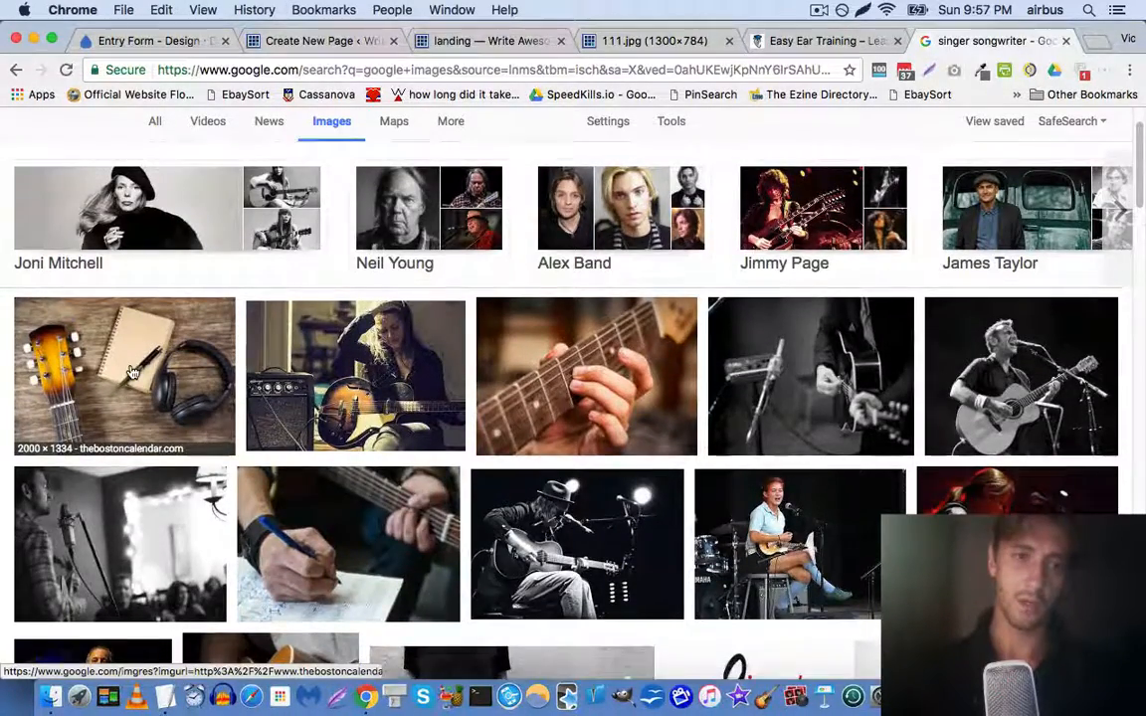
click(130, 405)
click(861, 376)
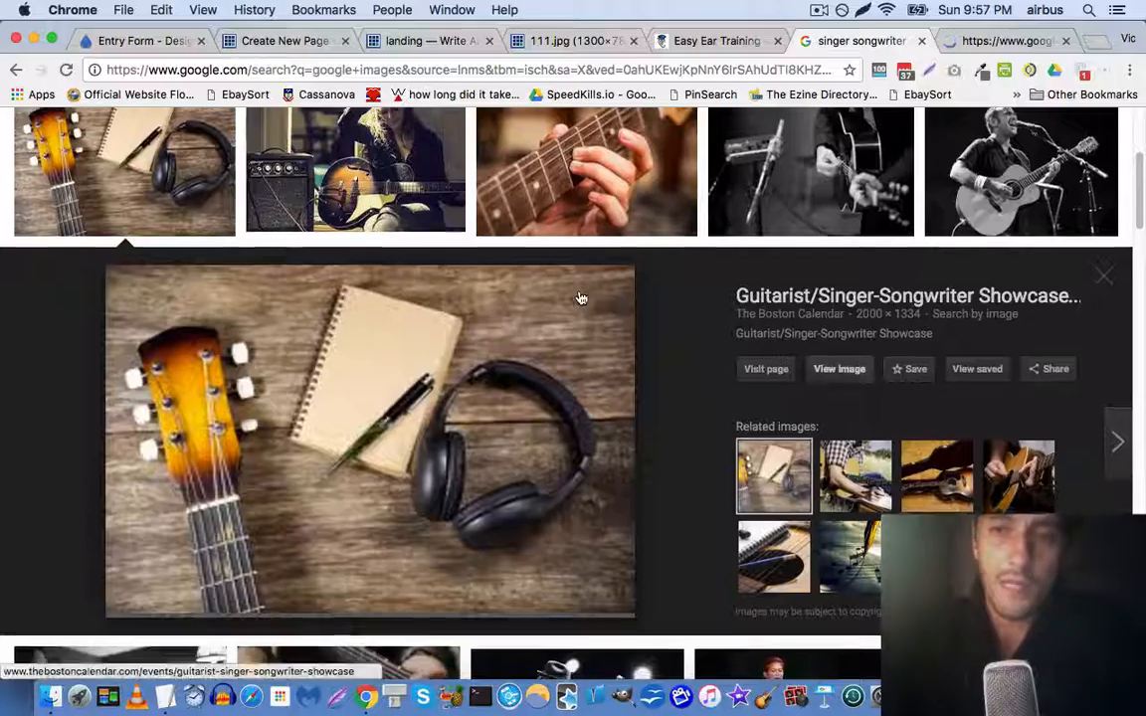
scroll(583, 300, down, 5)
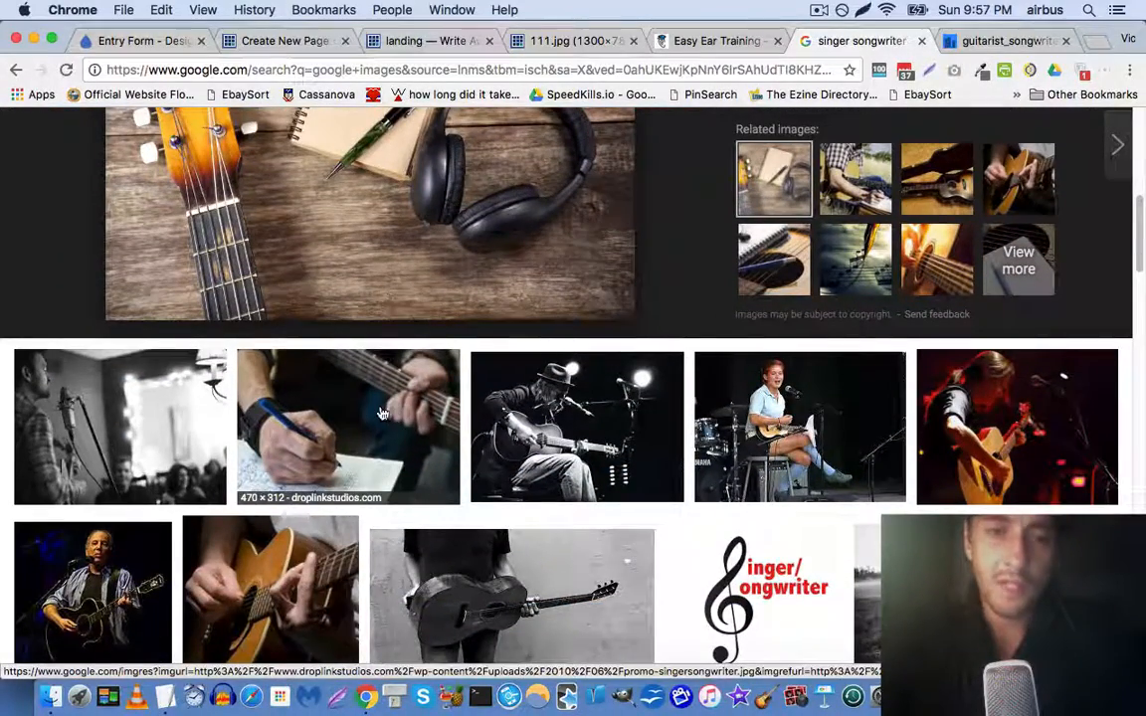
scroll(382, 414, down, 1)
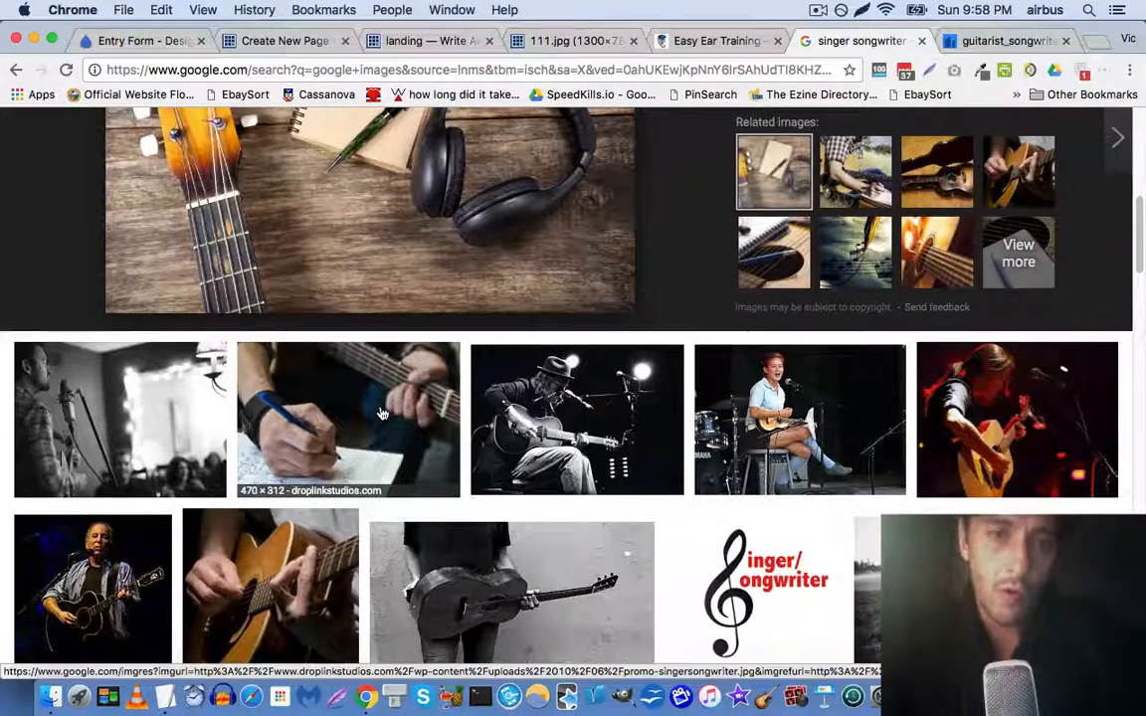
scroll(382, 414, down, 2)
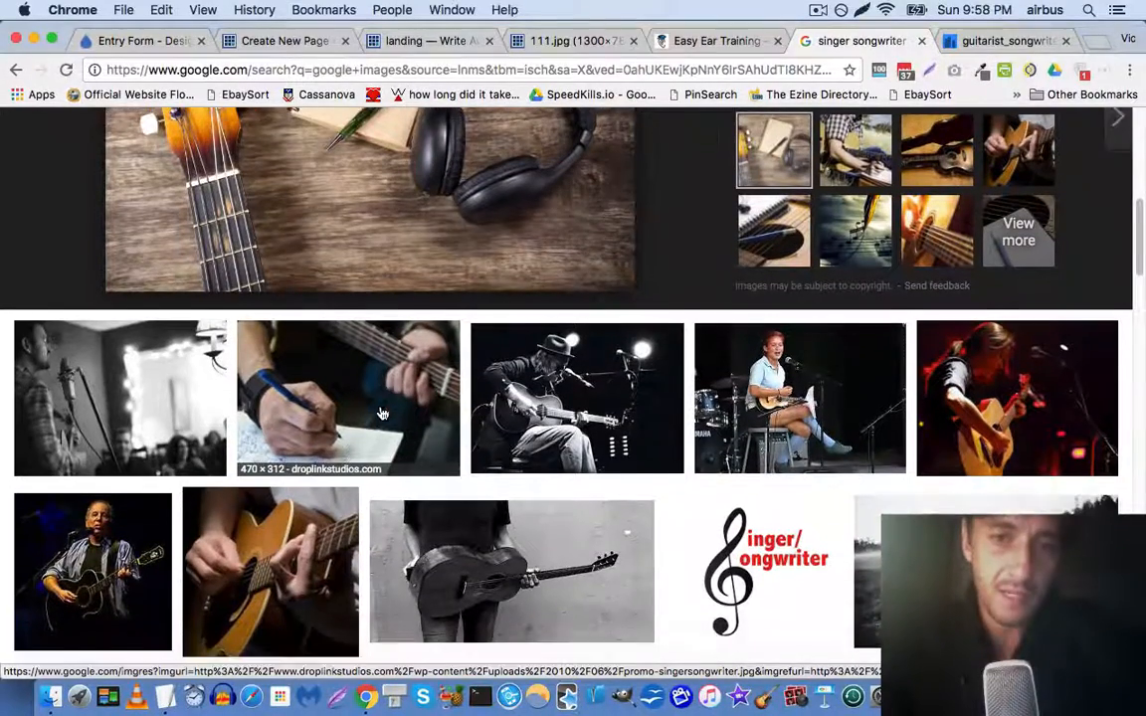
scroll(348, 358, down, 1)
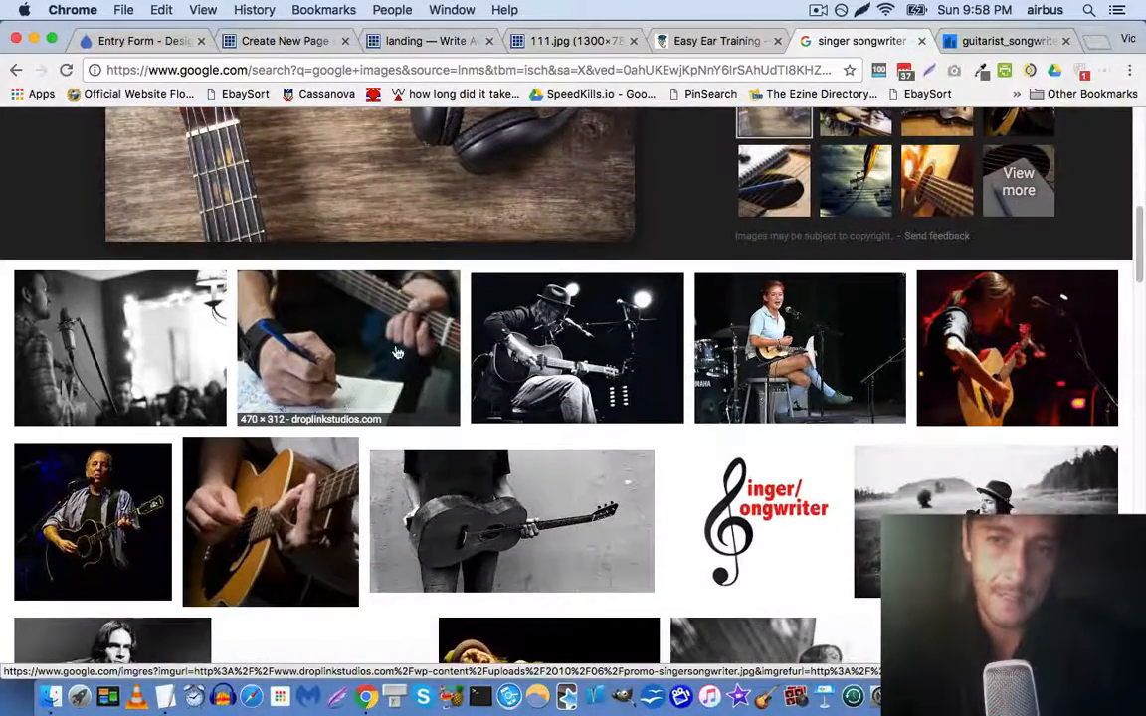
scroll(601, 342, down, 5)
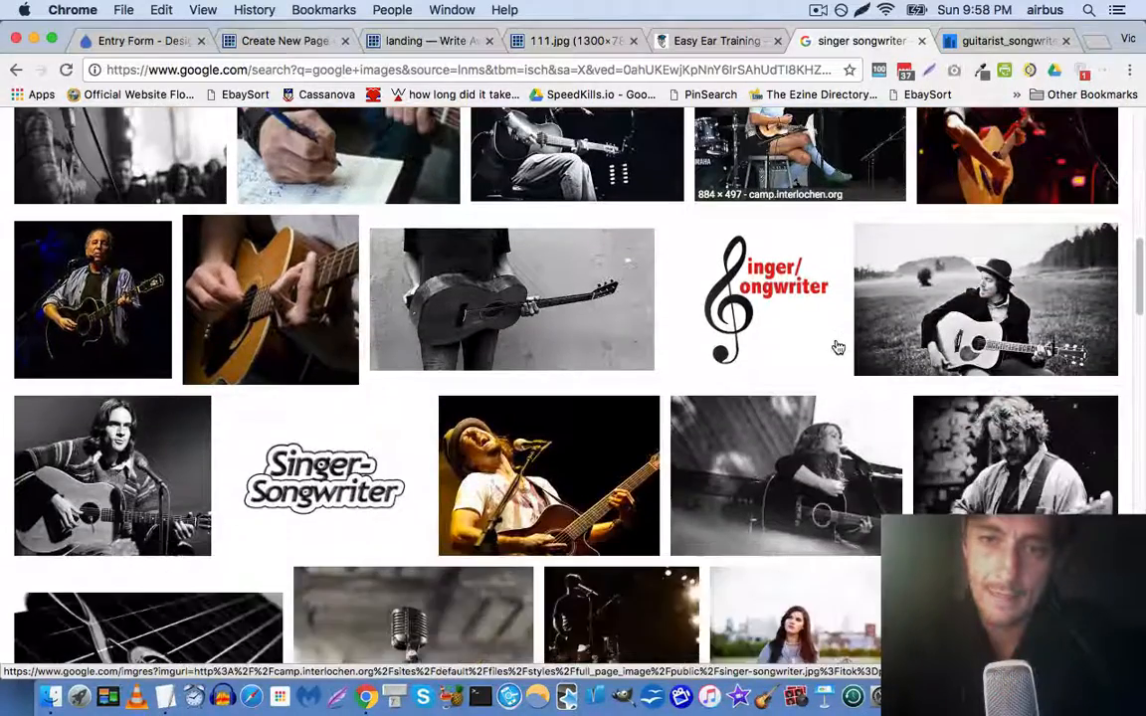
scroll(670, 288, down, 5)
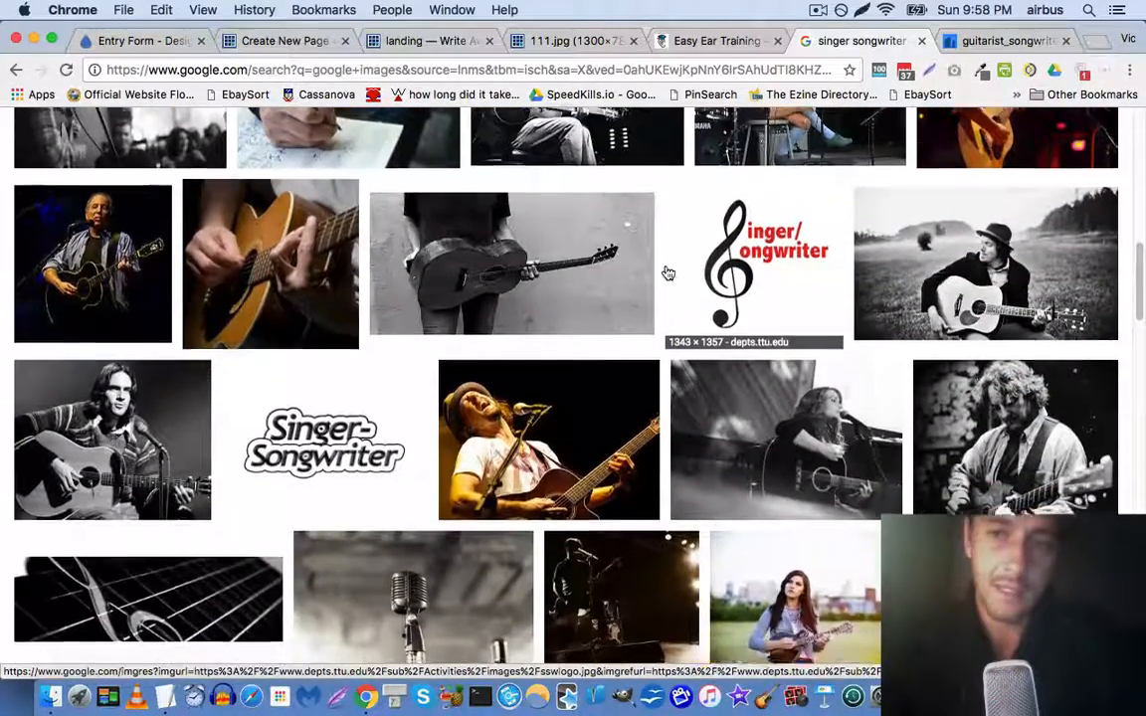
scroll(667, 274, down, 2)
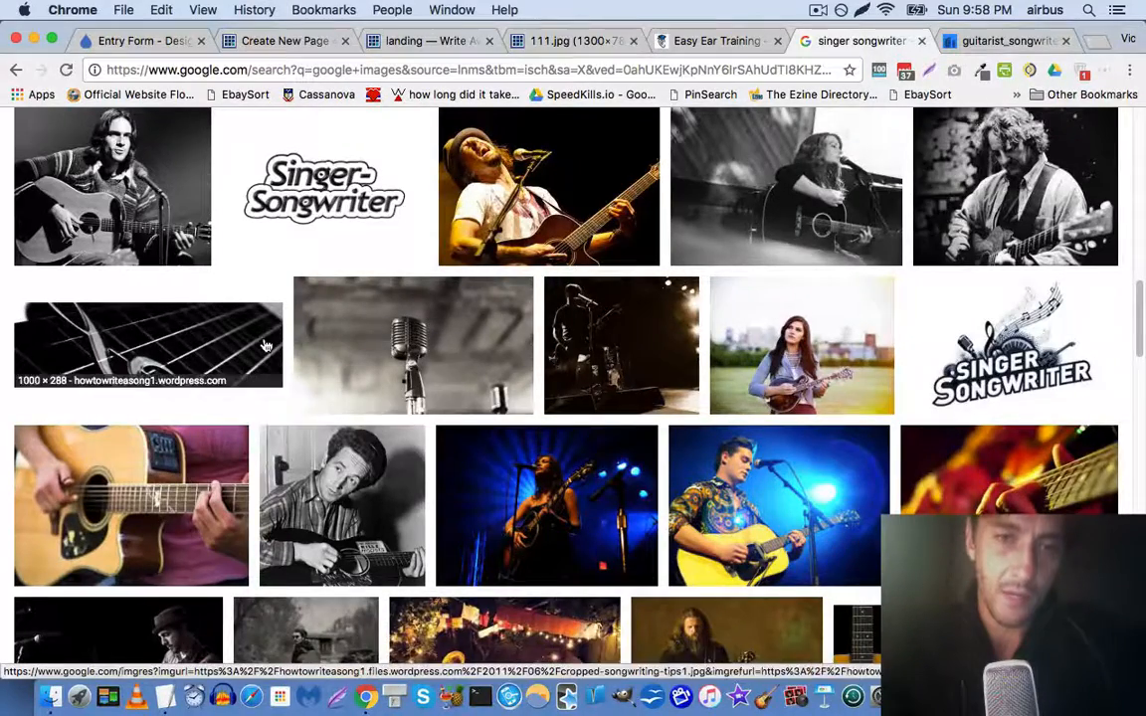
scroll(420, 326, down, 3)
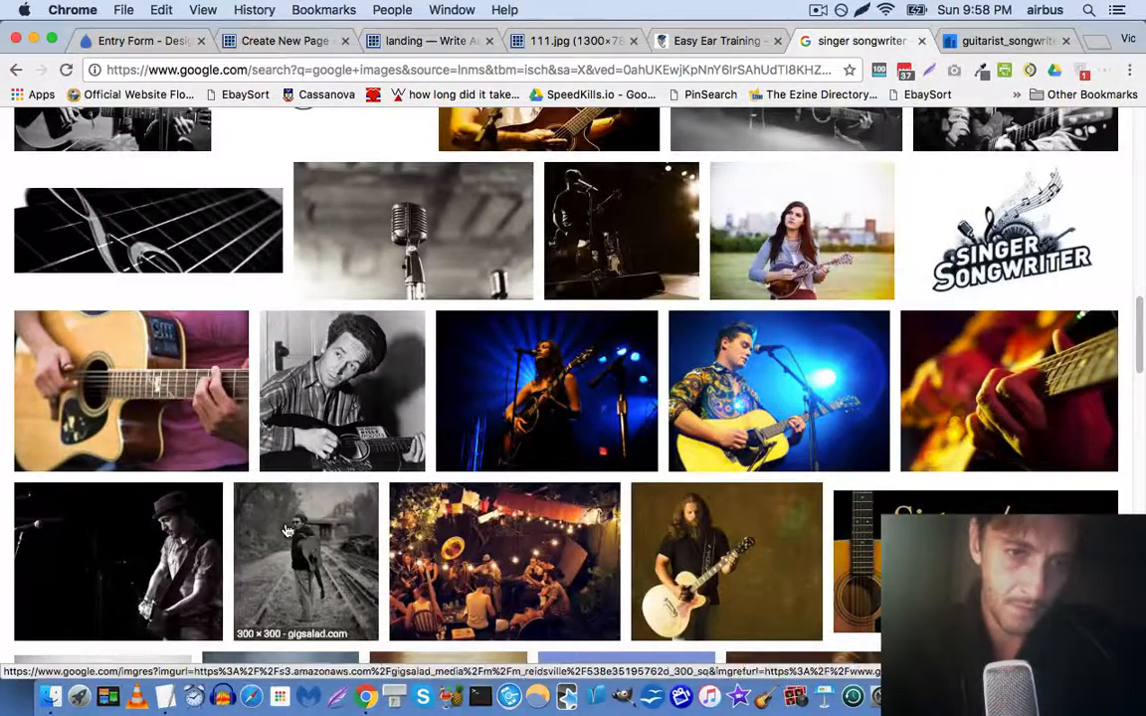
scroll(150, 526, down, 1)
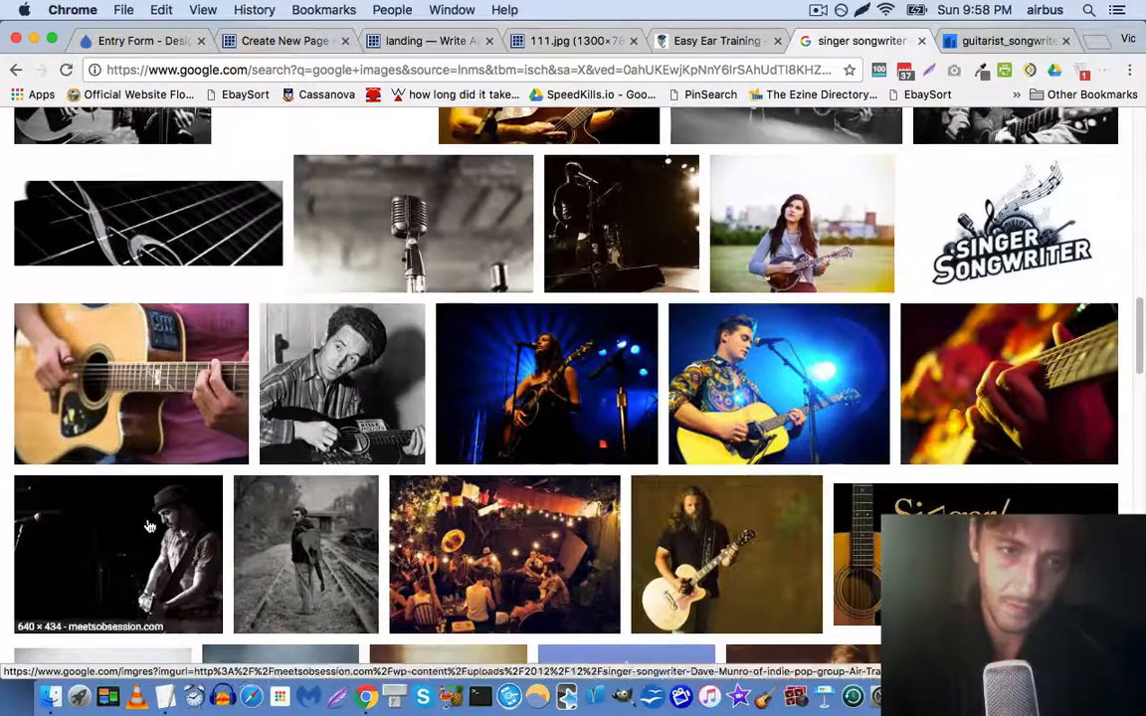
scroll(149, 527, down, 2)
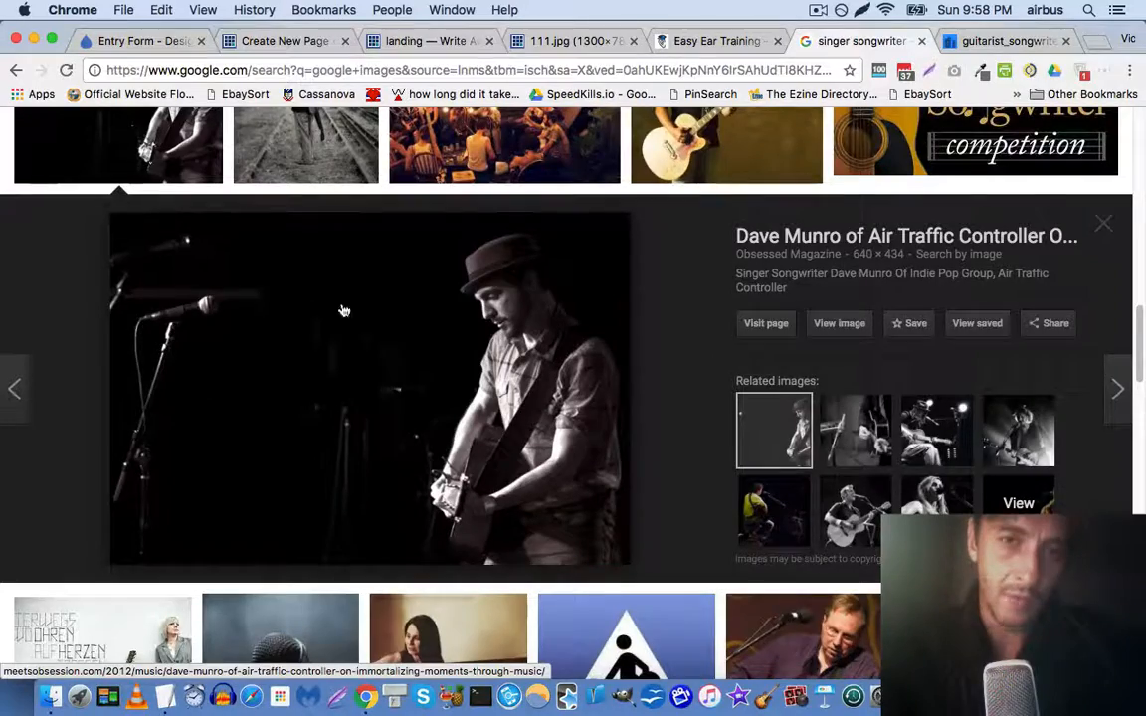
scroll(248, 346, down, 3)
scroll(165, 299, down, 5)
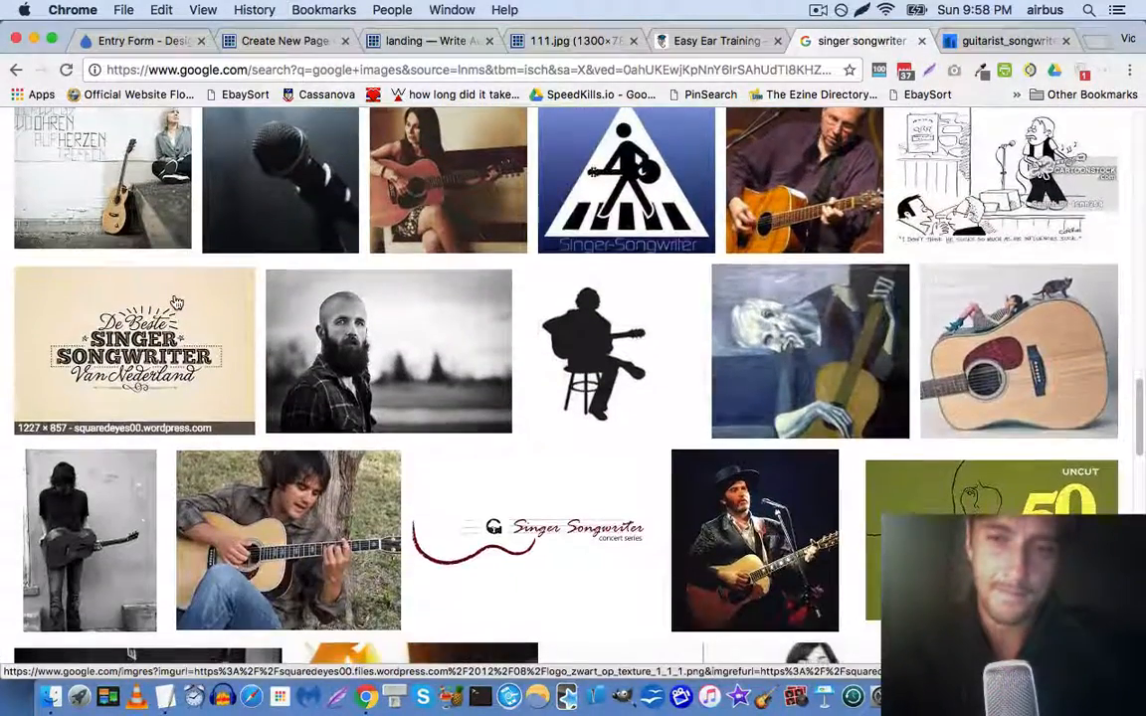
scroll(179, 298, down, 5)
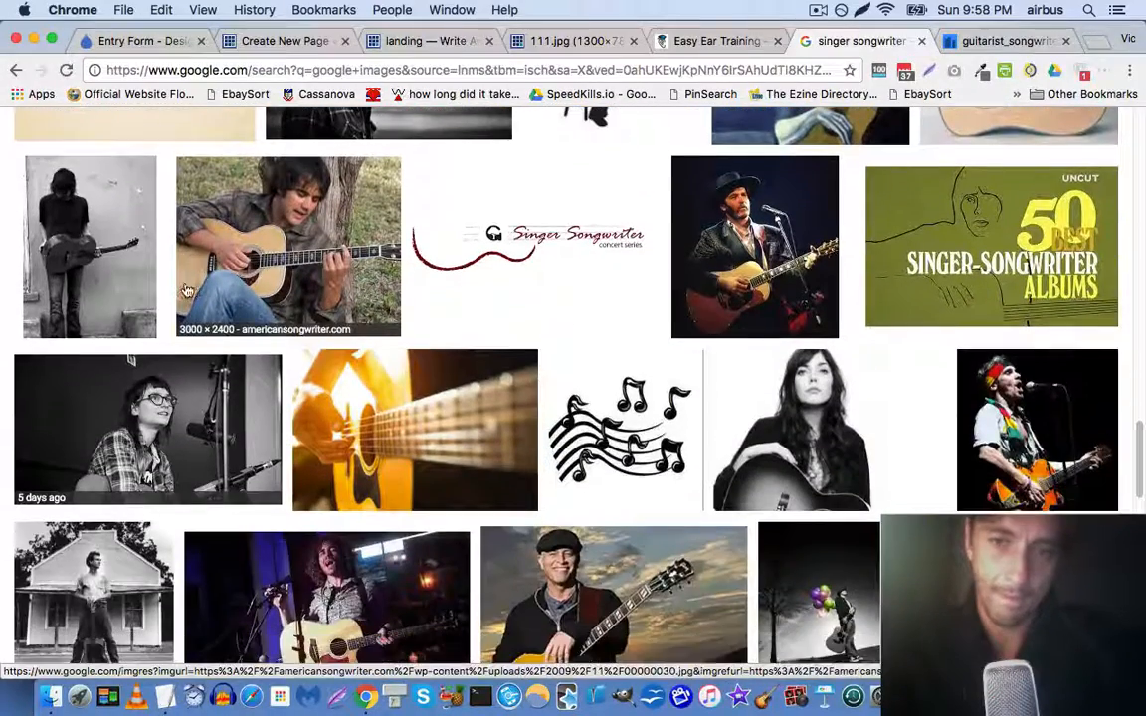
click(979, 41)
Save the guitar, notebook and headphones photo to the Desktop as guitarist_songwriter.jpg
right_click(454, 301)
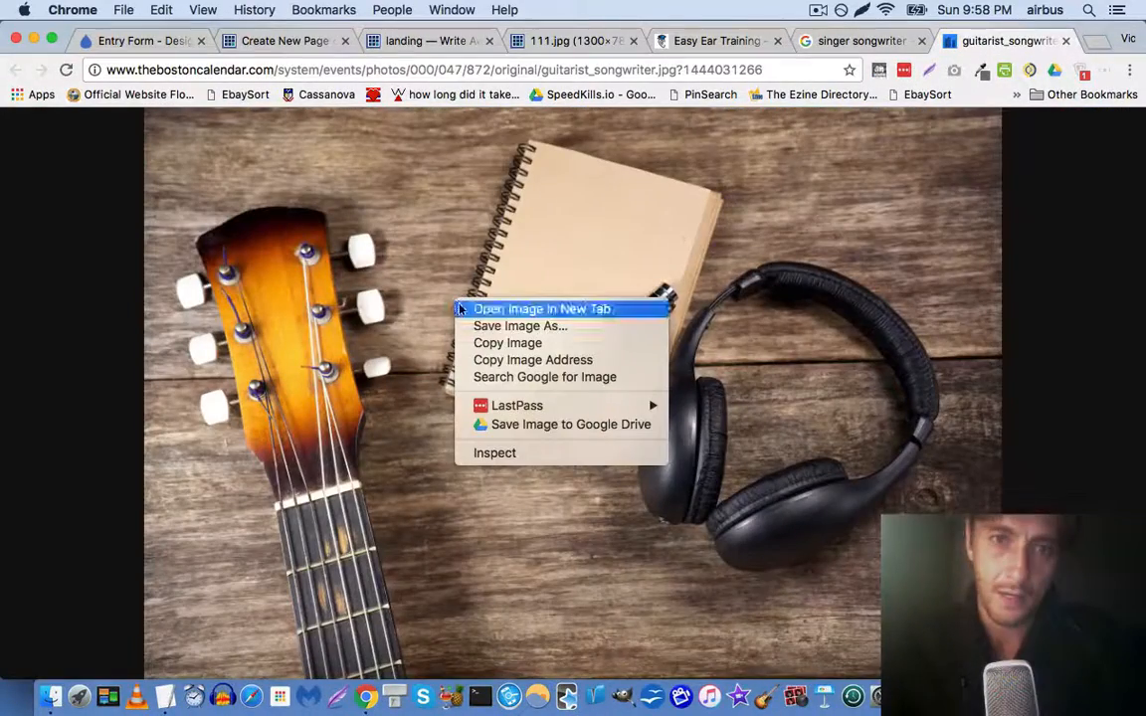
click(478, 327)
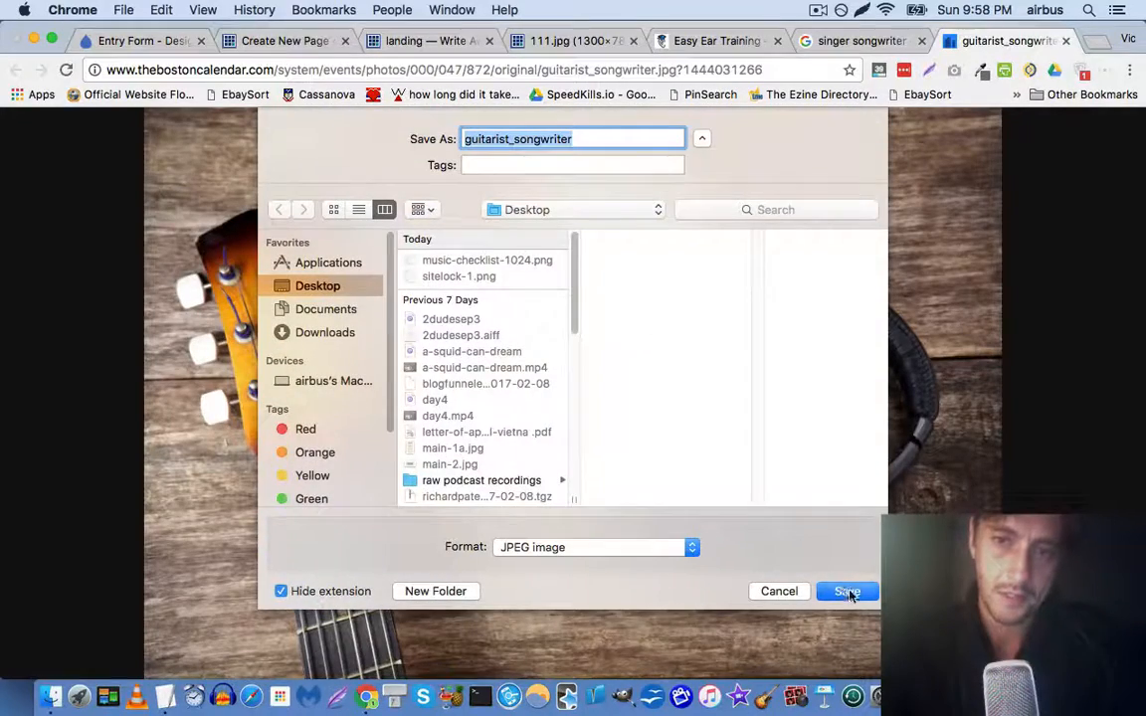
click(847, 591)
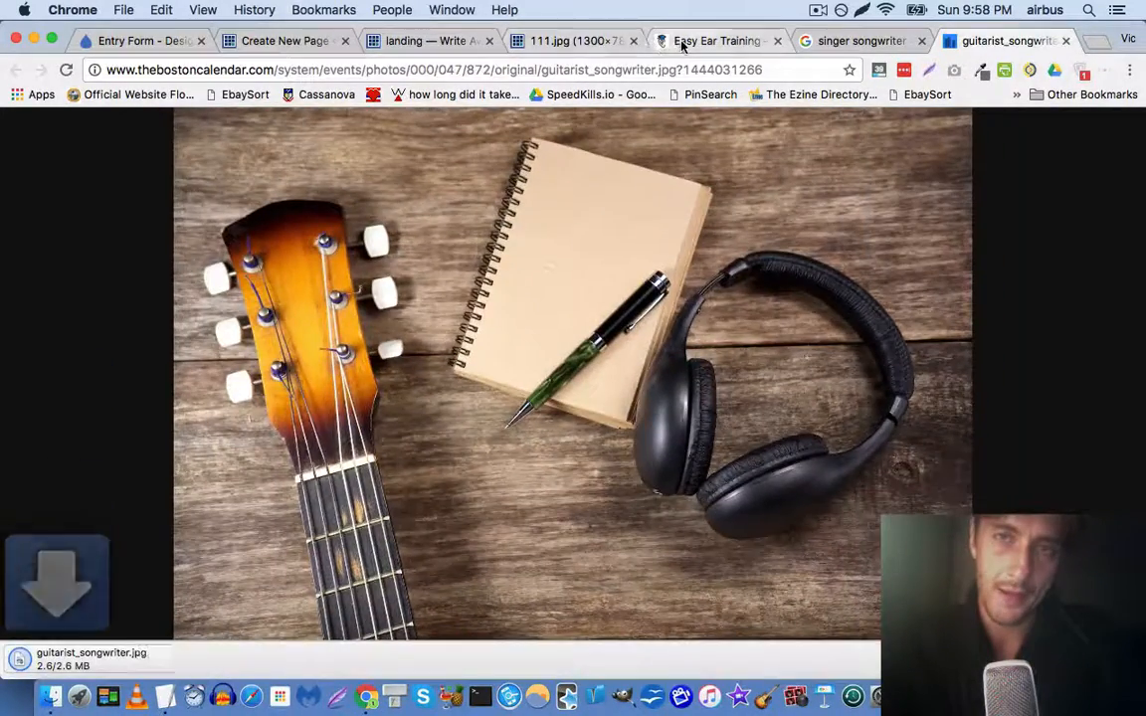
Cycle through the open tabs and return to the landing page editor
click(682, 42)
click(422, 42)
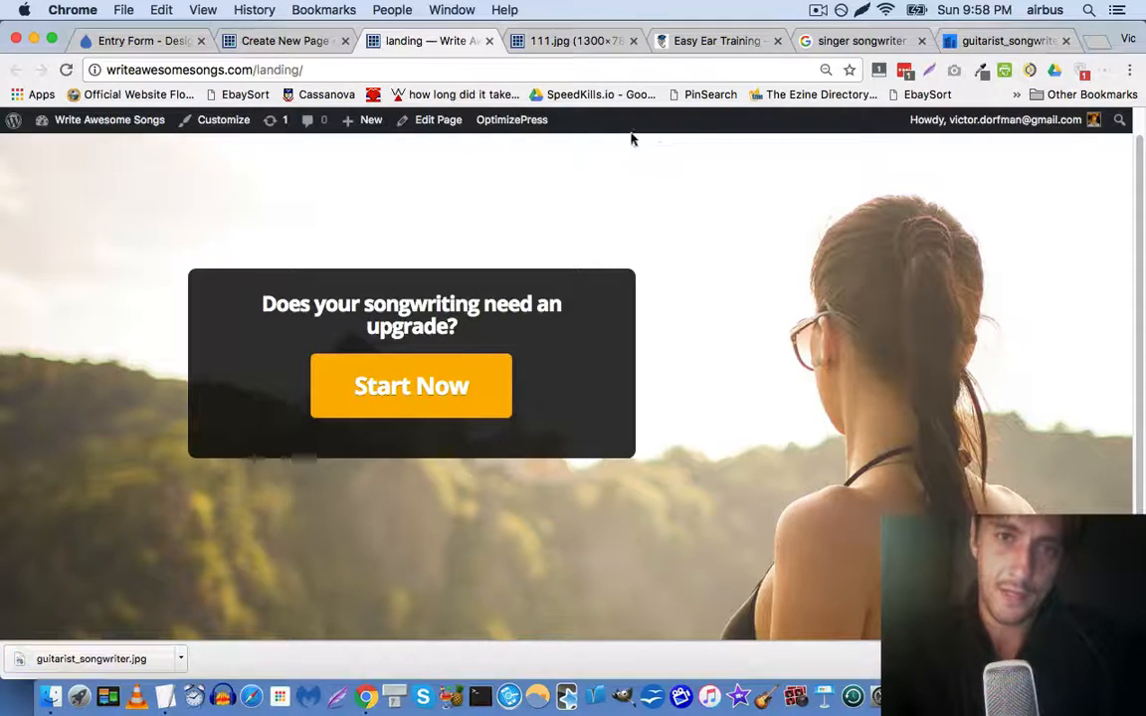
click(845, 41)
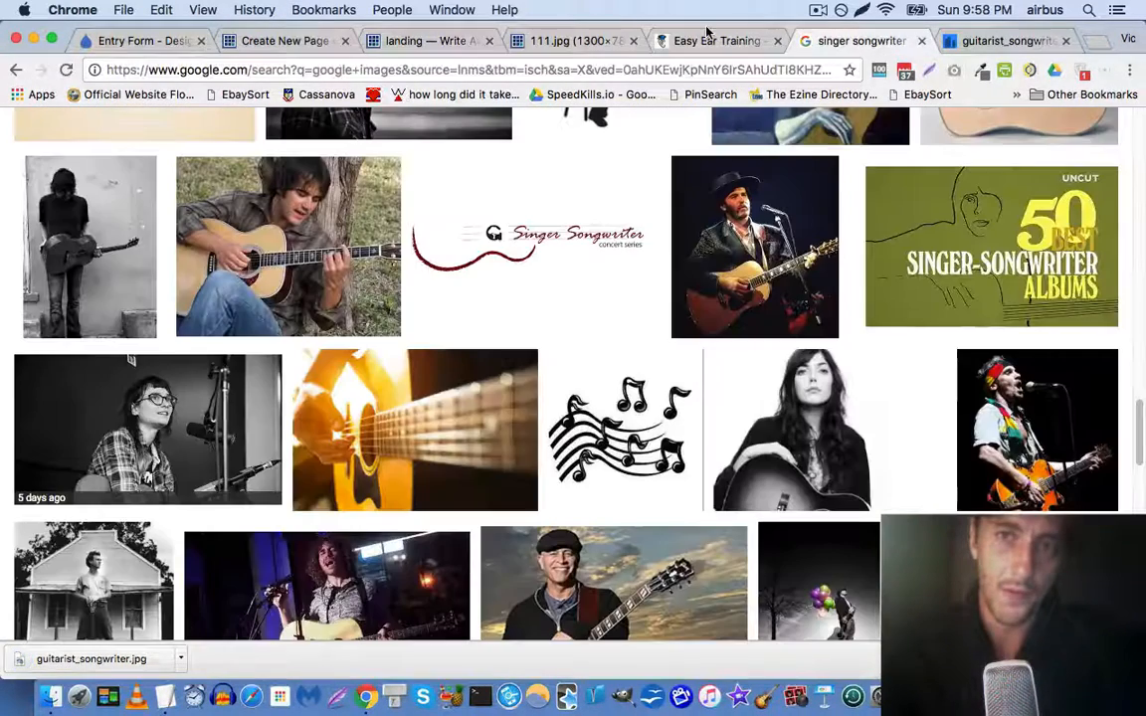
click(408, 41)
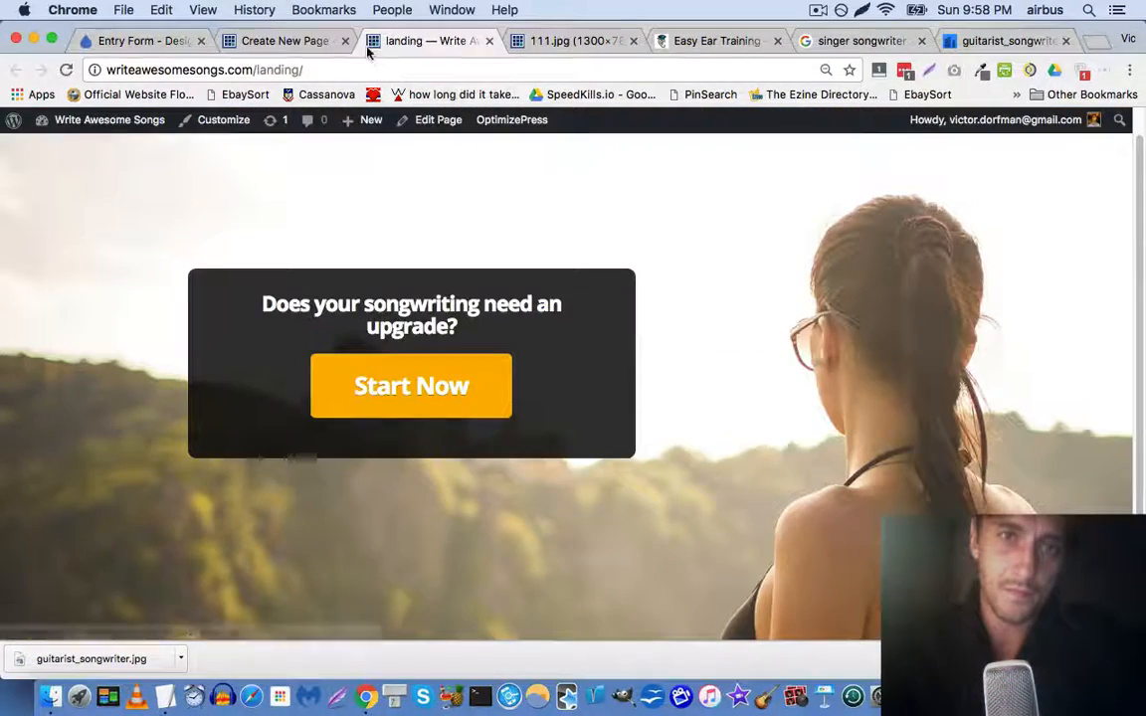
click(281, 39)
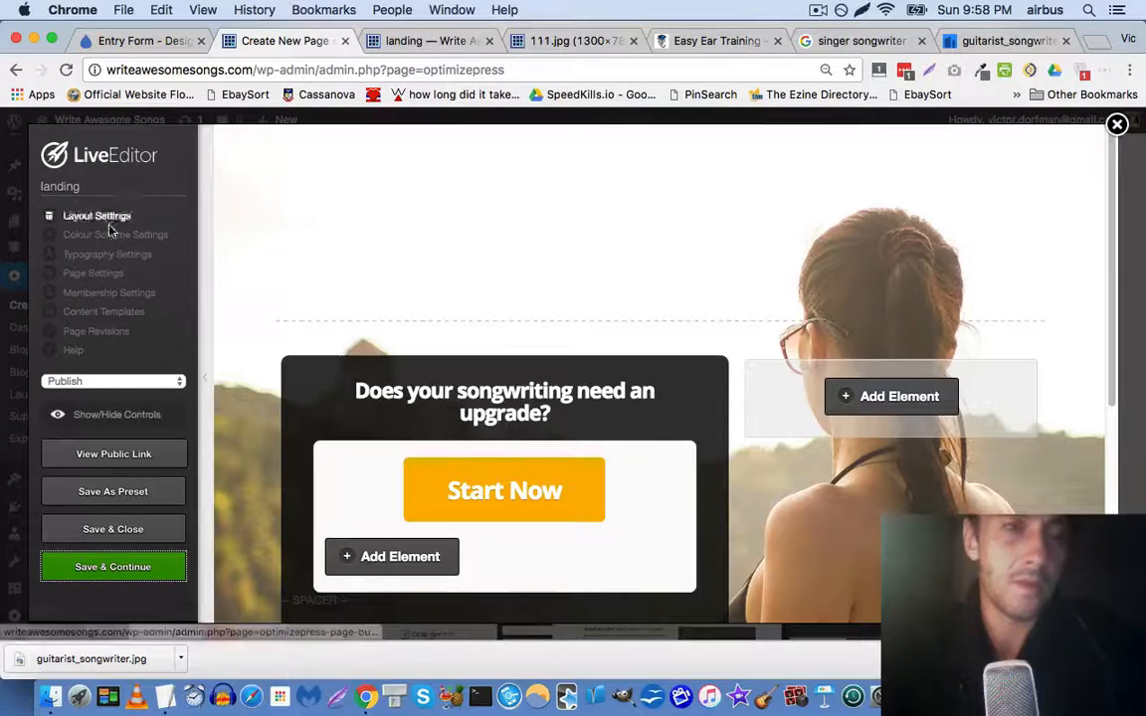
click(100, 274)
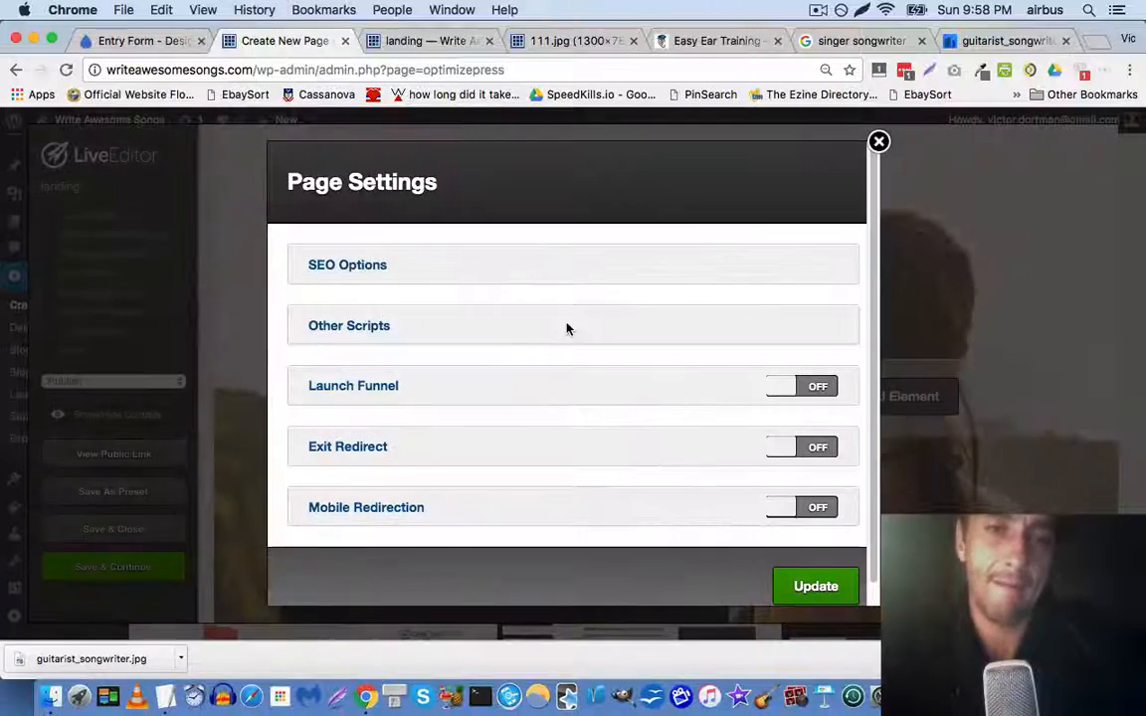
click(367, 328)
scroll(685, 416, down, 2)
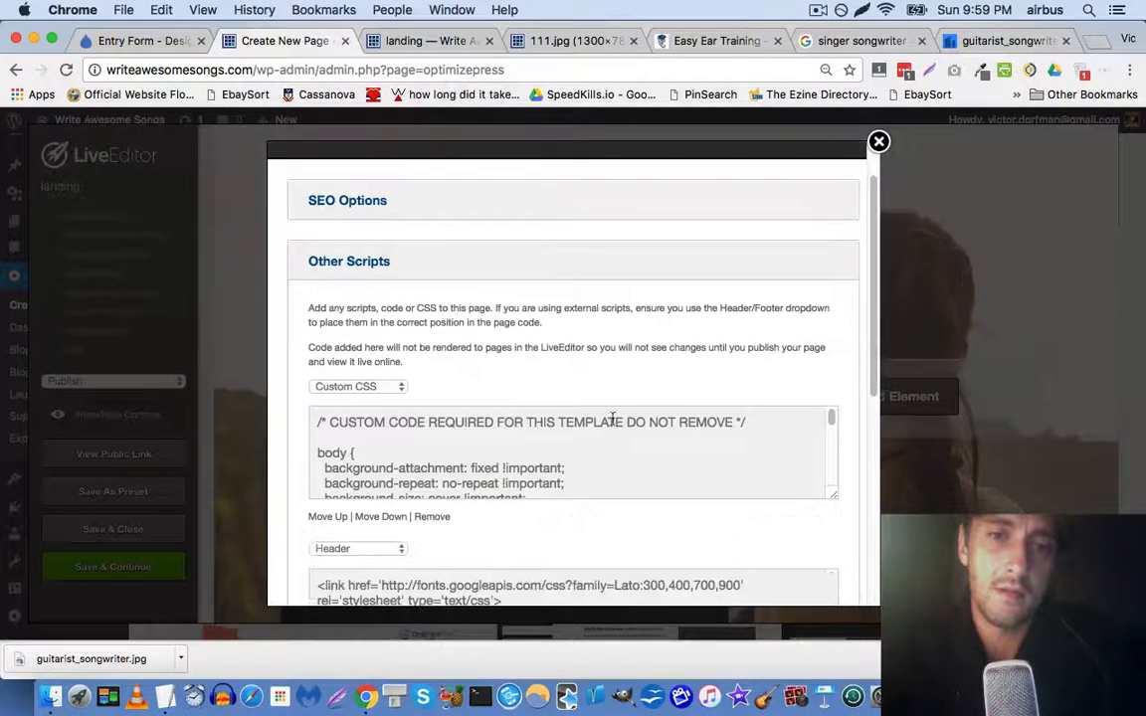
scroll(681, 449, down, 3)
scroll(682, 450, down, 1)
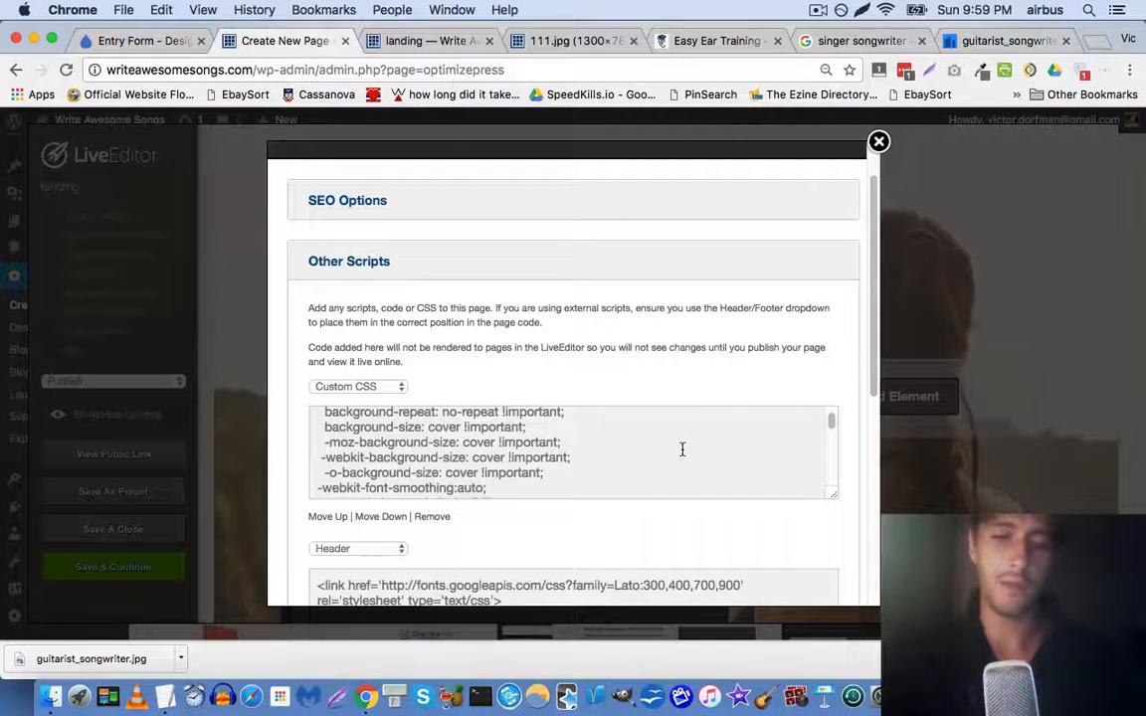
key(super+f)
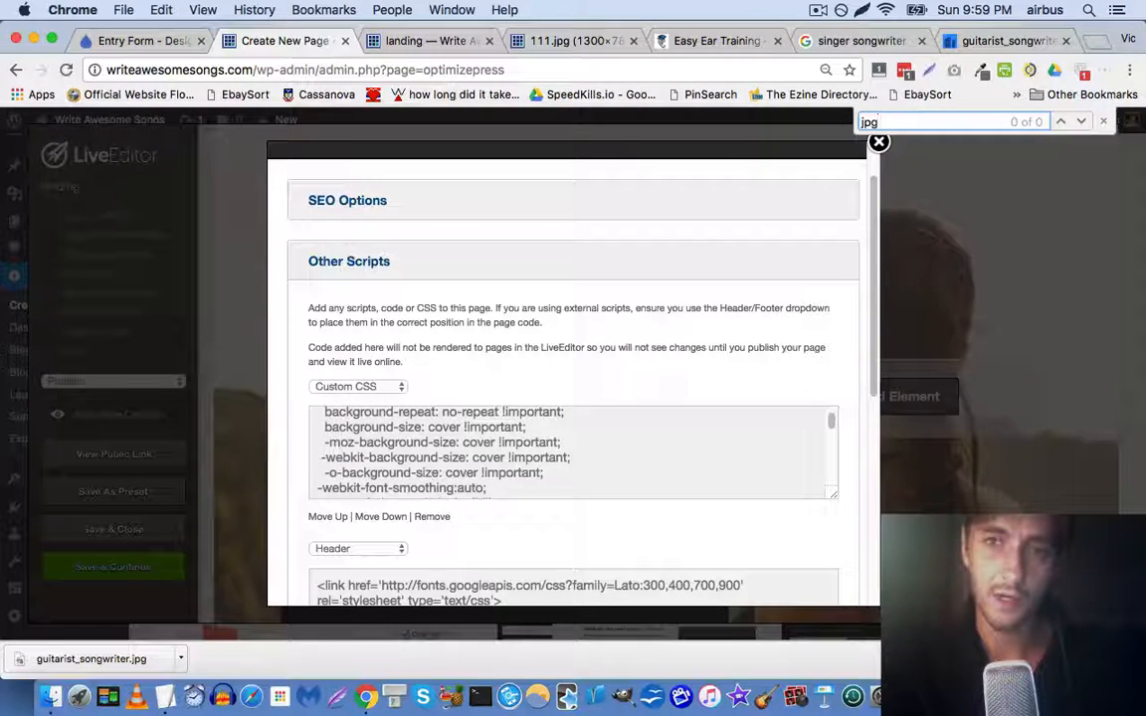
key(Escape)
scroll(678, 448, down, 10)
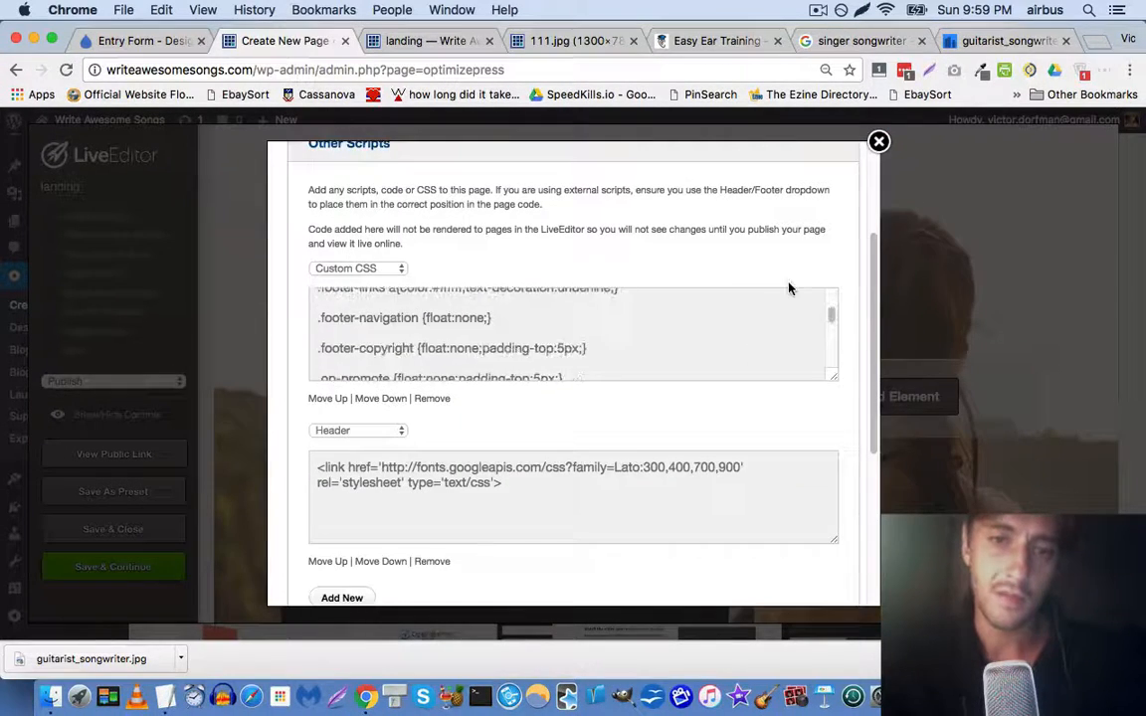
scroll(834, 413, down, 5)
scroll(832, 422, up, 7)
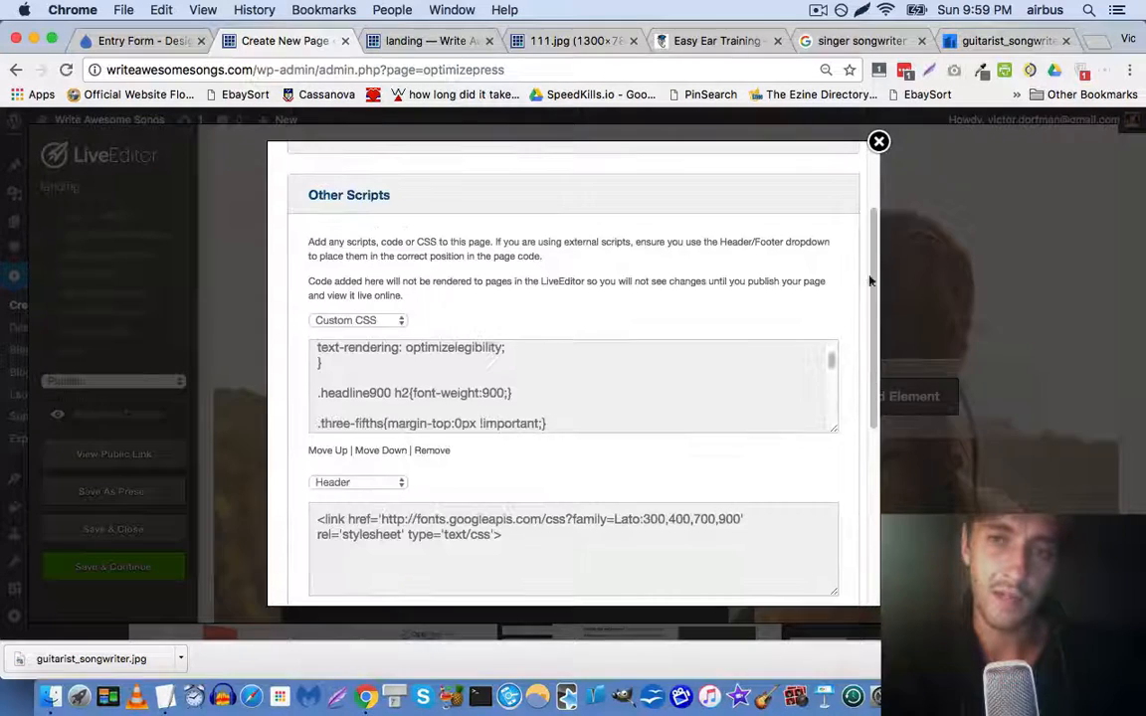
click(878, 141)
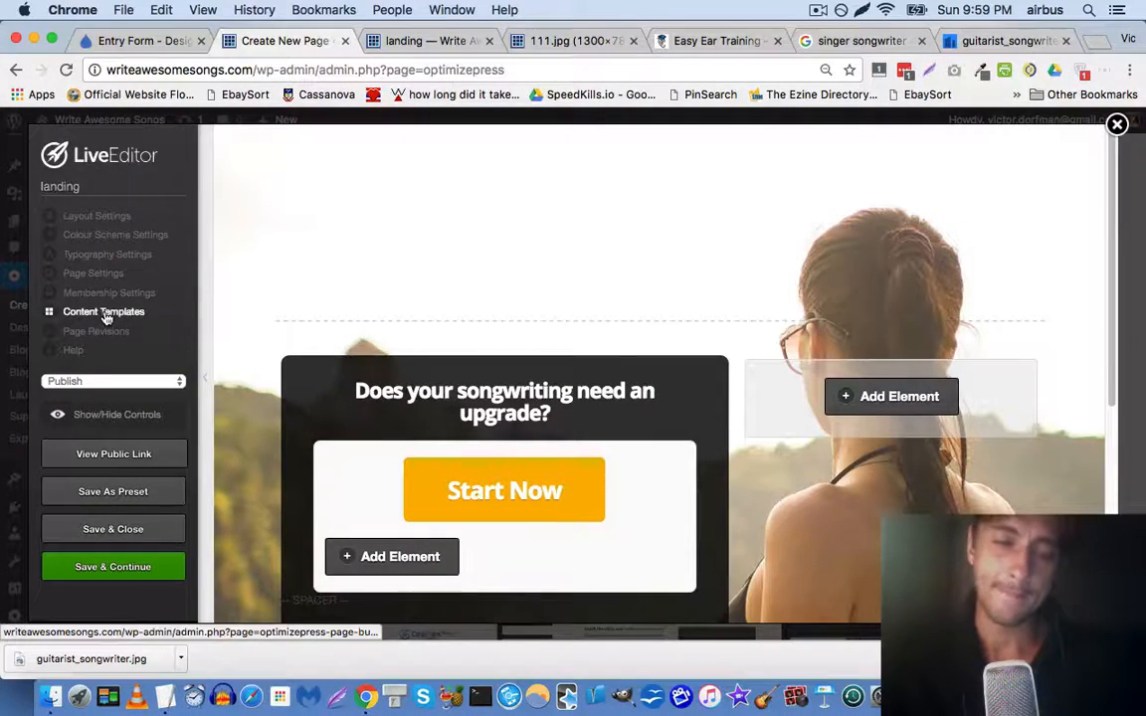
Glance at 111.jpg, then trigger the live landing page's Start Now popup
scroll(279, 304, down, 2)
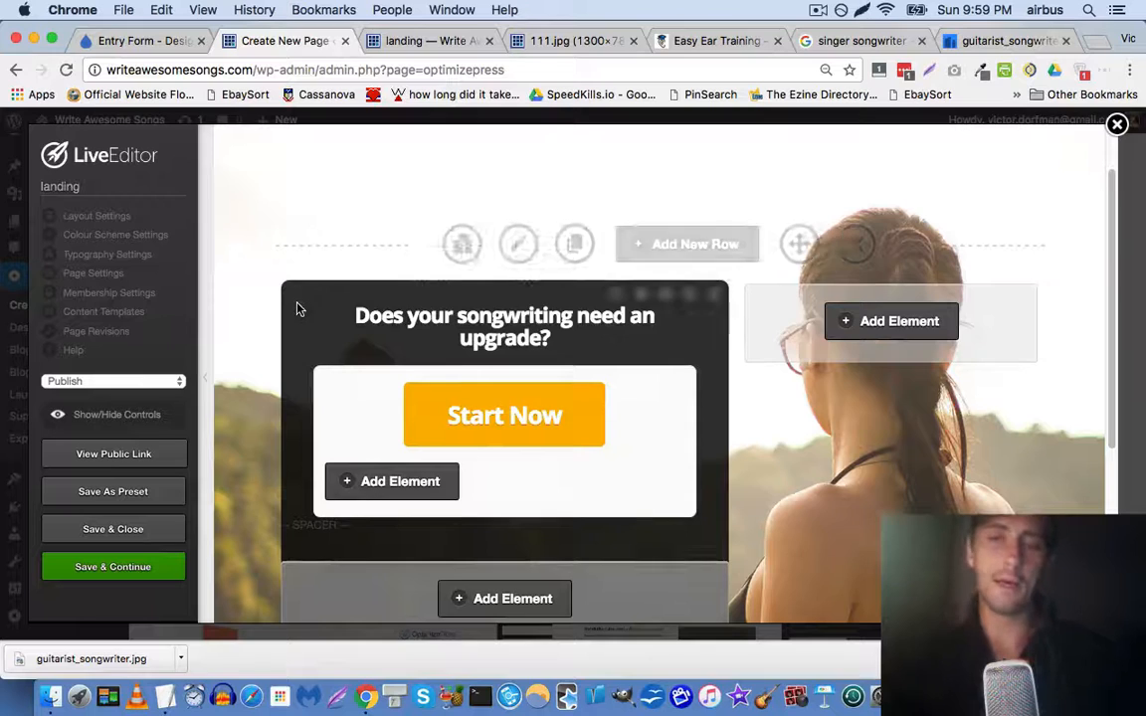
scroll(295, 309, down, 5)
click(538, 42)
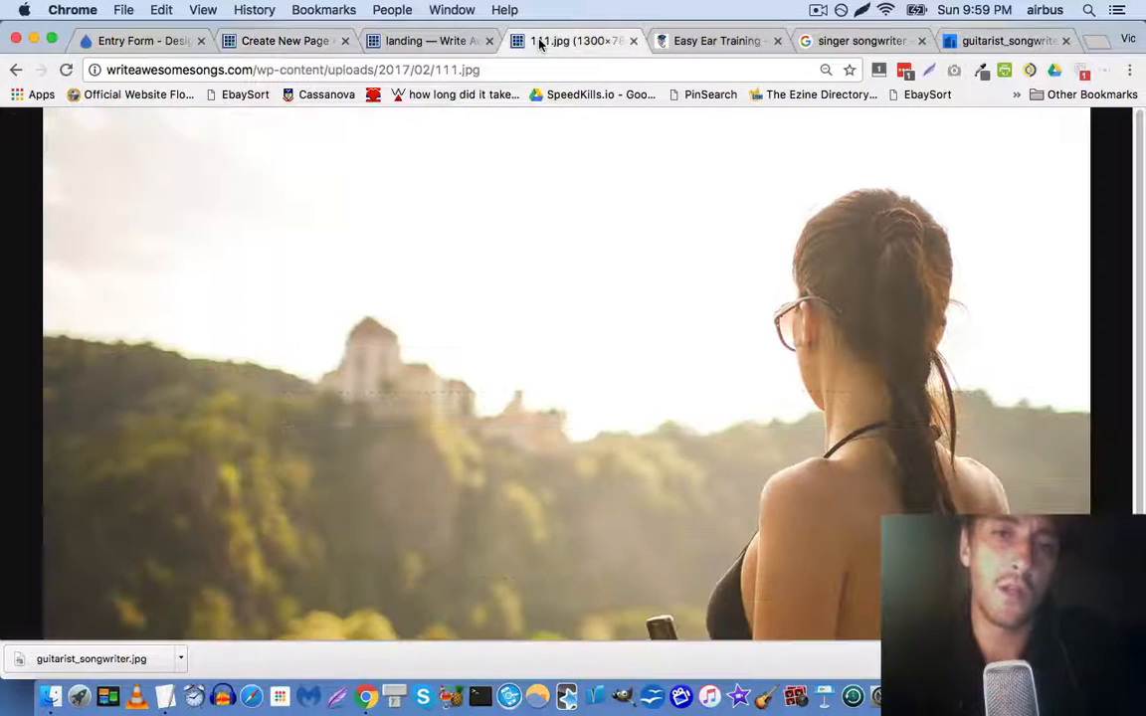
click(423, 41)
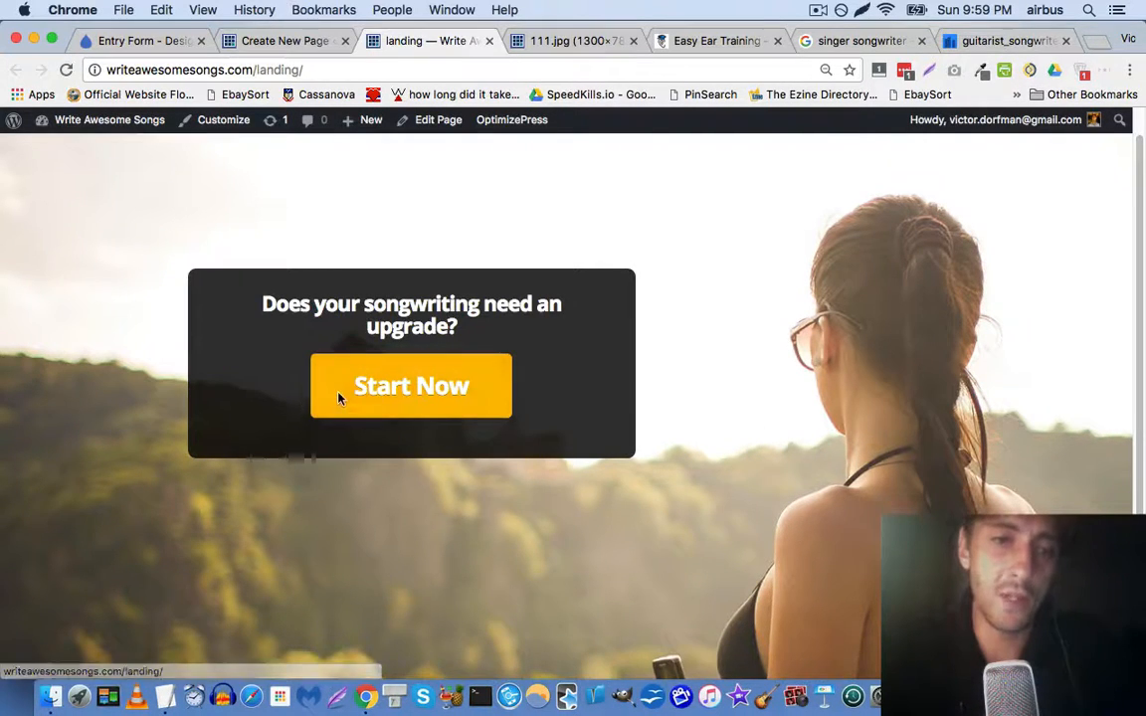
click(360, 416)
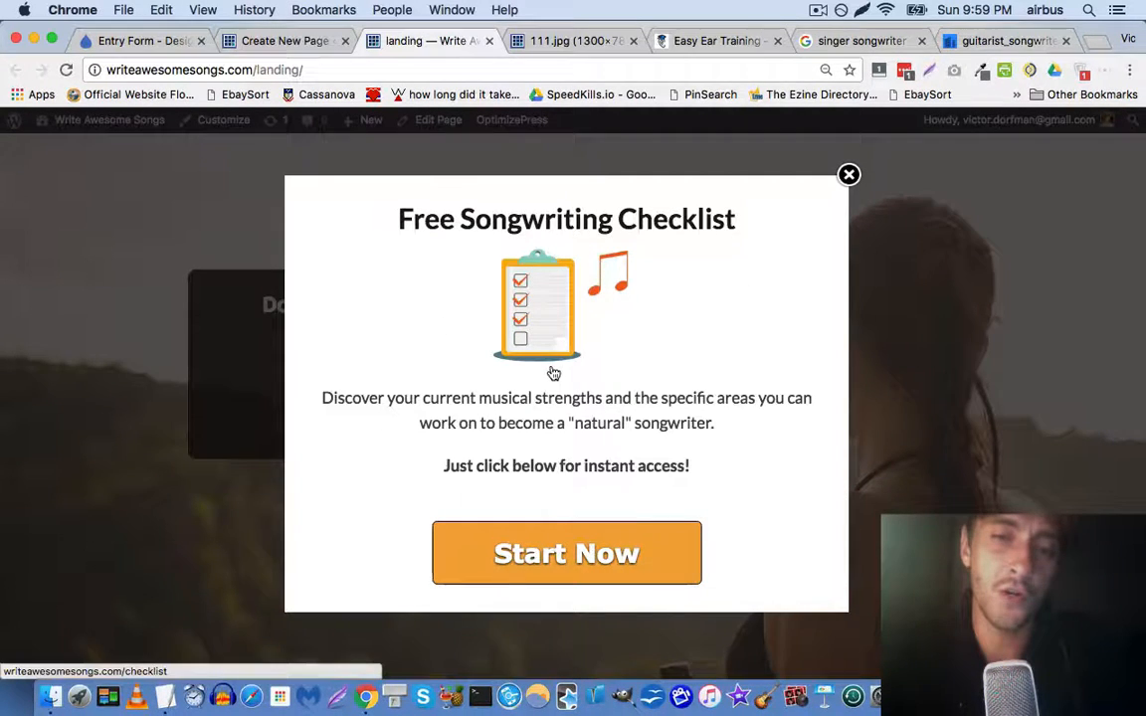
Close and reopen the checklist popup, then follow its Start Now link
click(848, 176)
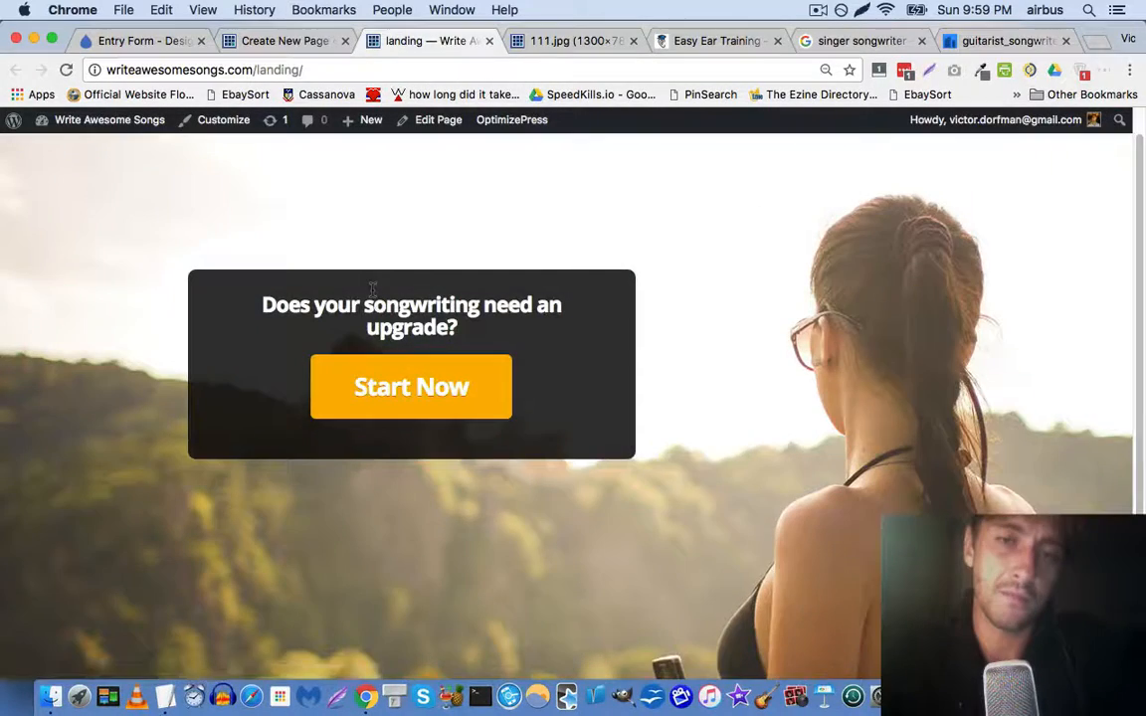
click(406, 386)
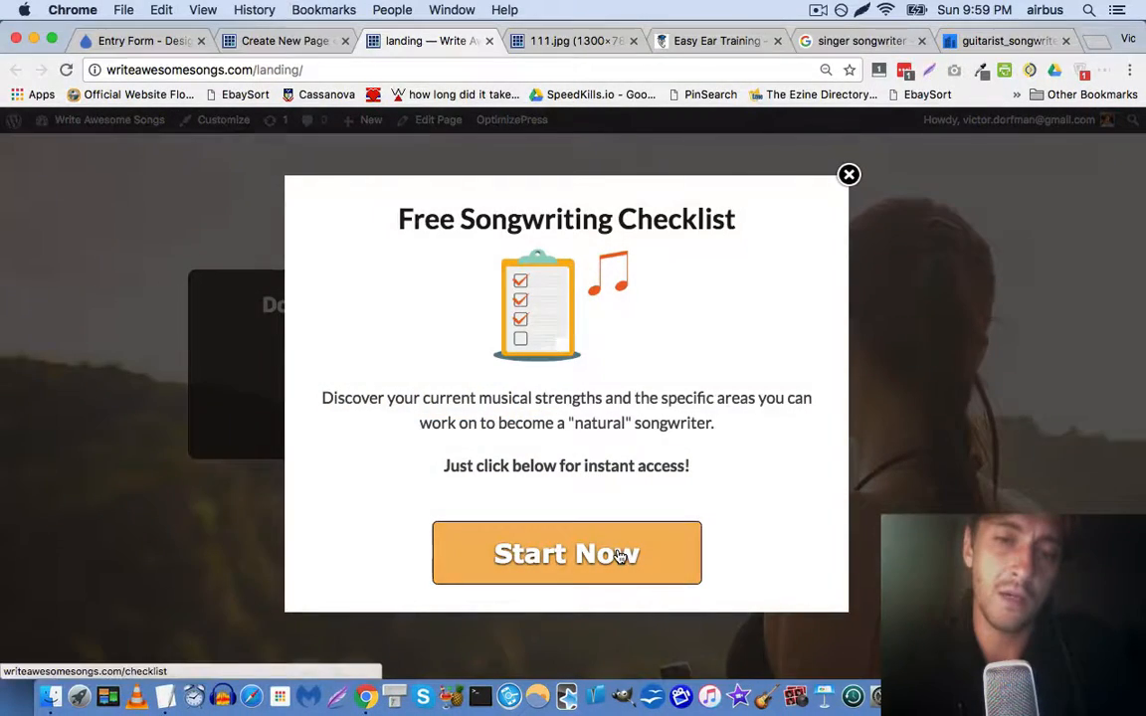
click(616, 554)
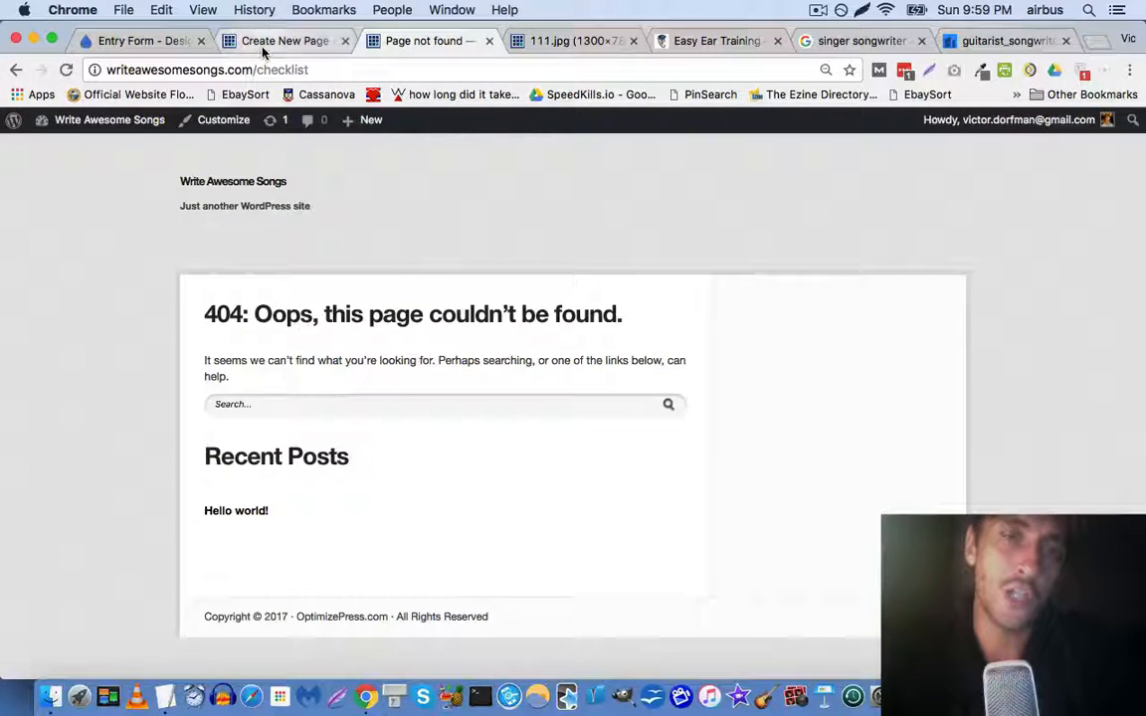
Load the vicdorfman.com site admin login page in the 111.jpg tab
click(235, 41)
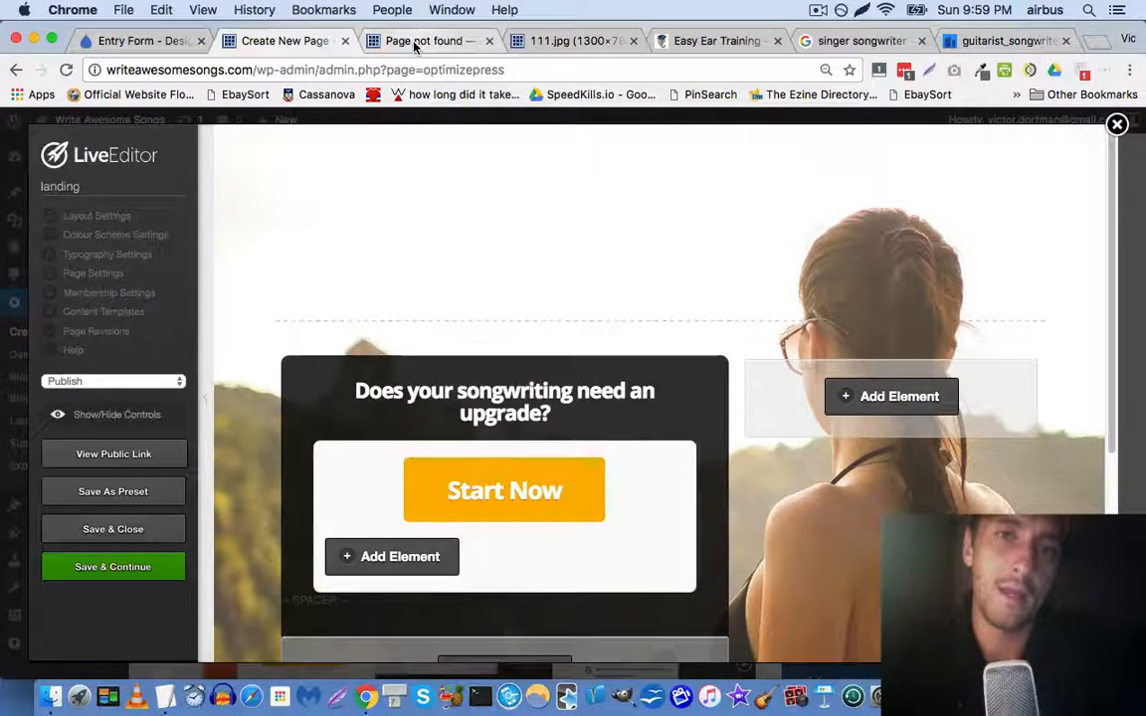
click(372, 38)
click(553, 45)
click(547, 65)
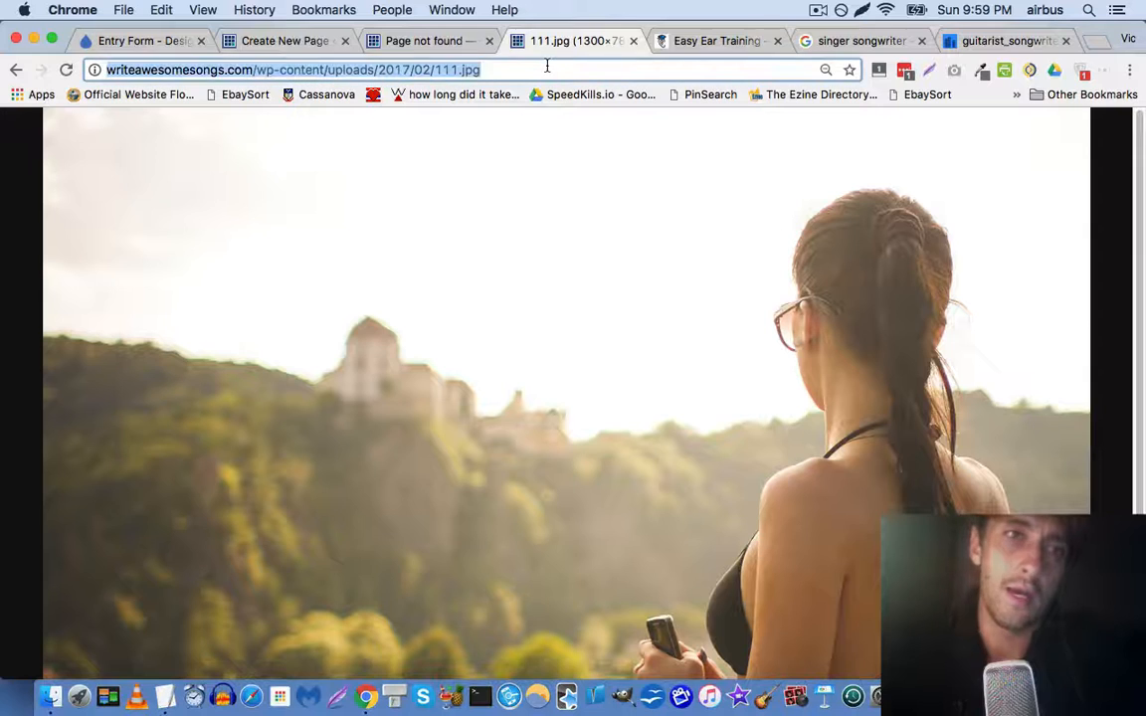
text(vic)
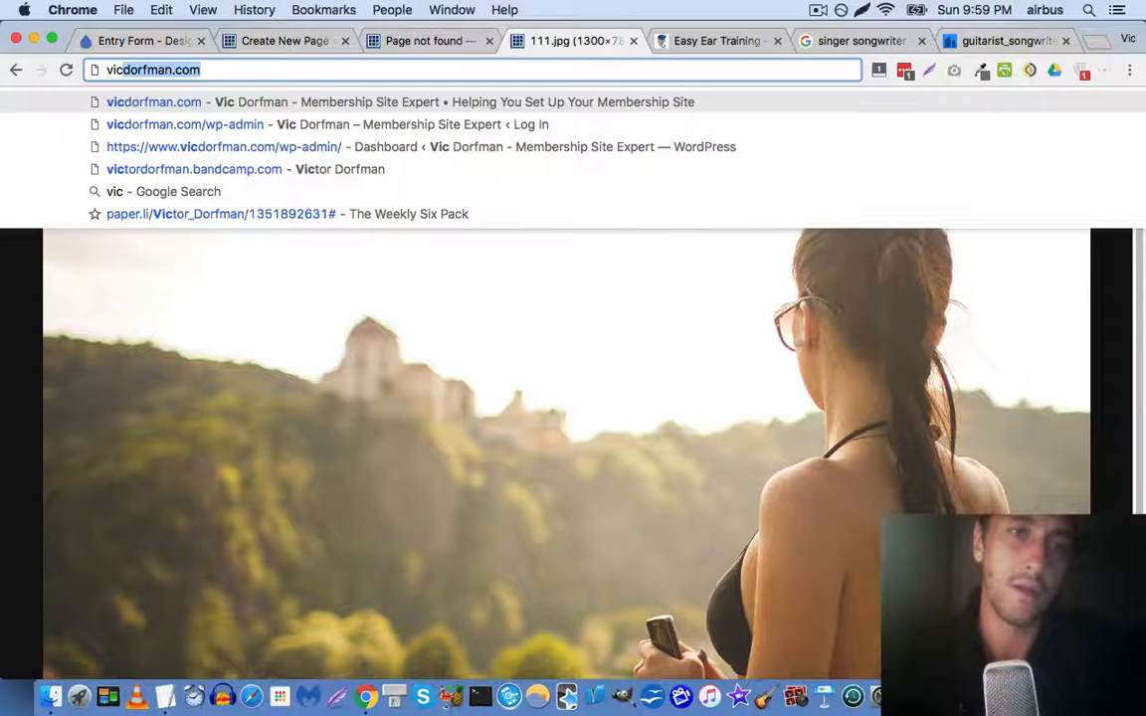
key(Down)
key(Return)
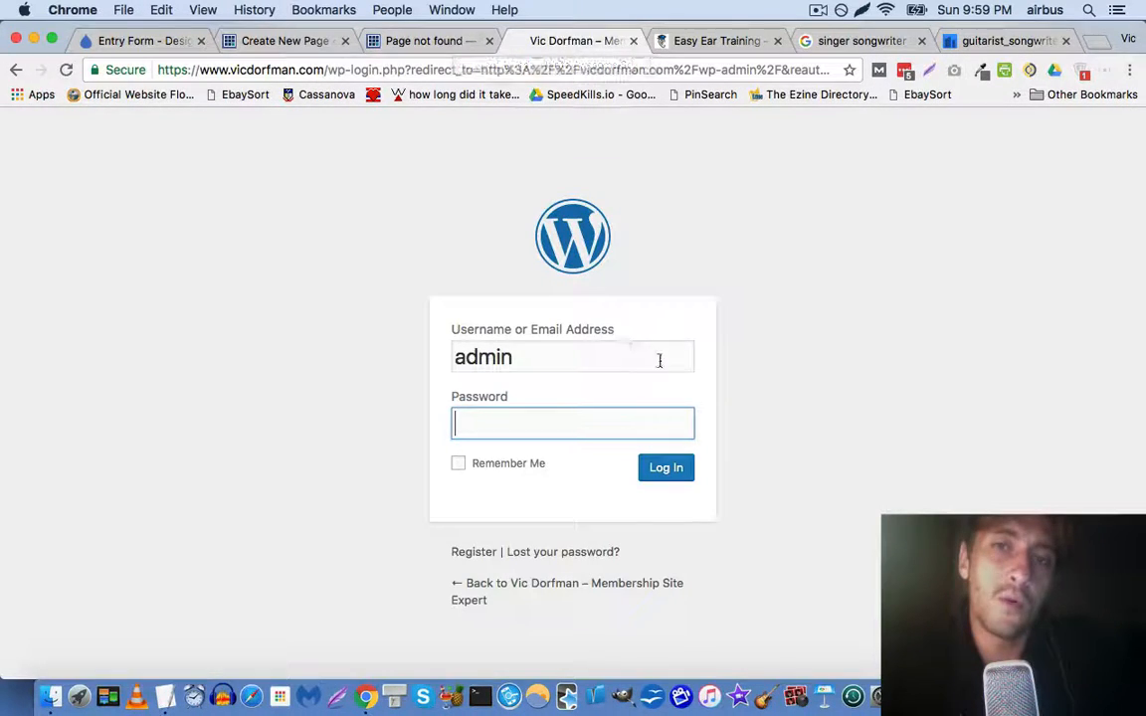
Sign in to the membership site with a saved admin login, then return to the 404 tab
click(682, 358)
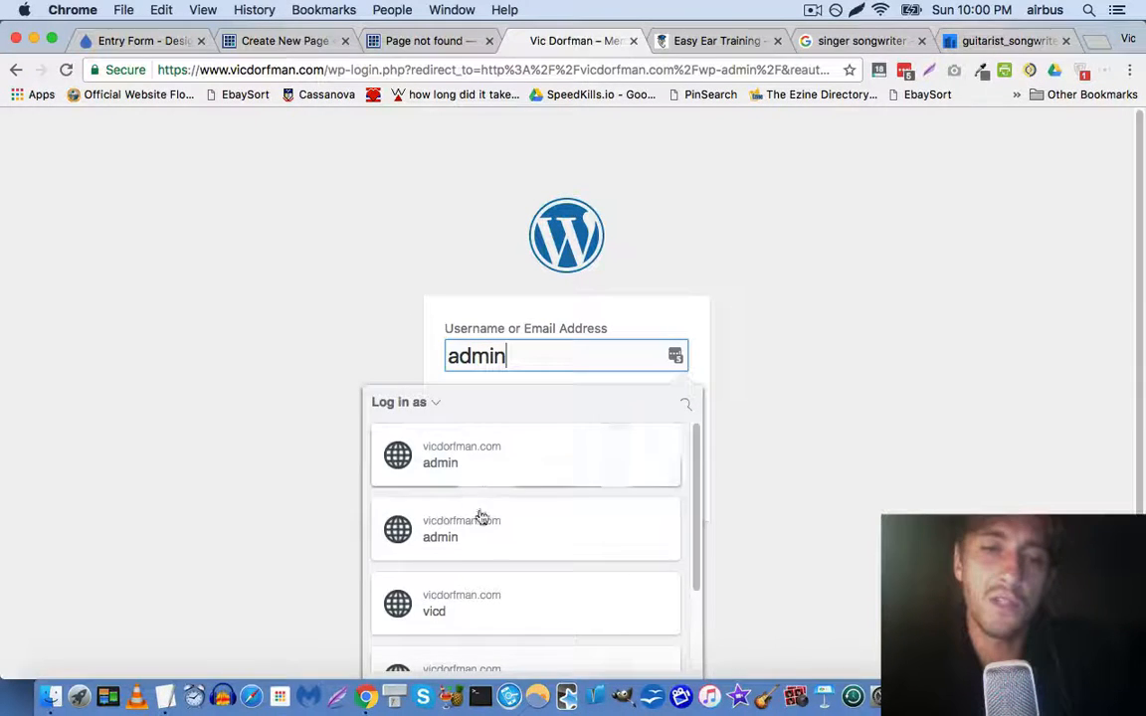
click(479, 531)
click(670, 468)
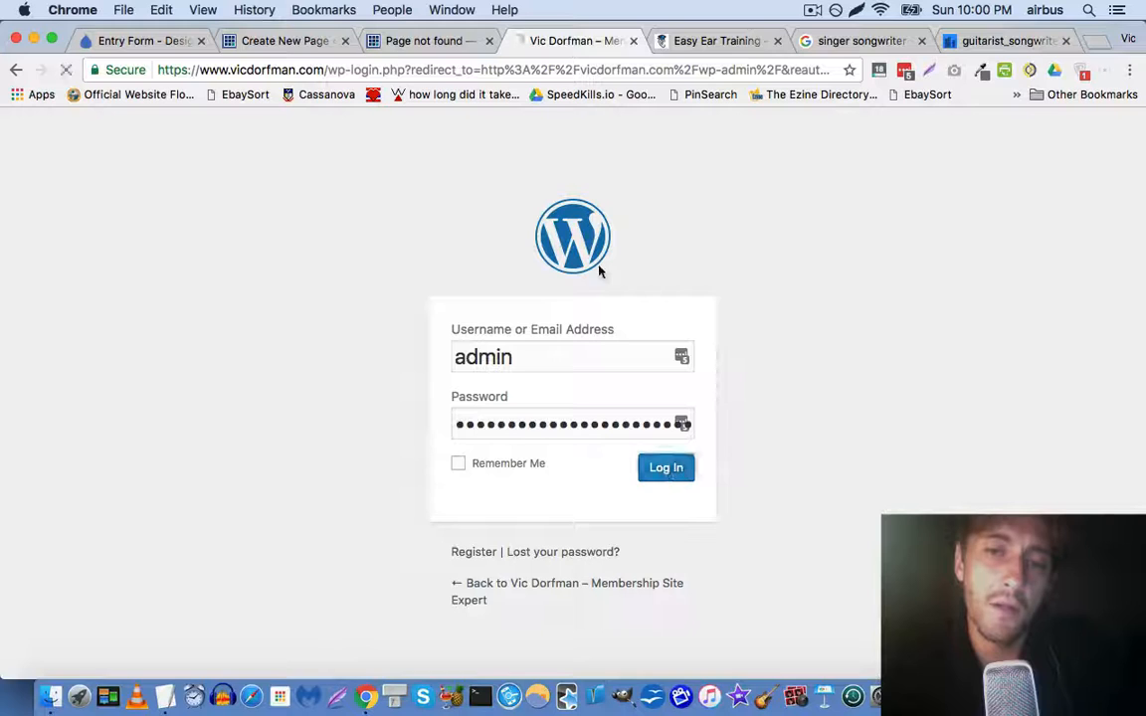
click(448, 42)
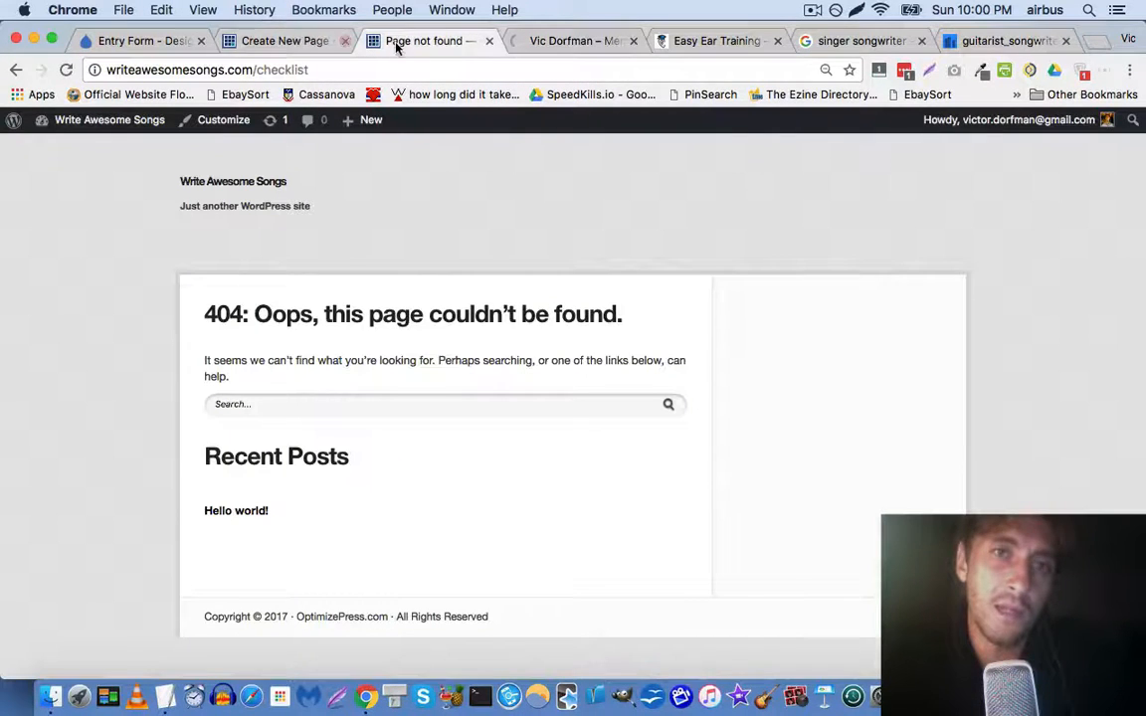
Go from the 404 page to the Write Awesome Songs admin dashboard
click(281, 41)
click(456, 44)
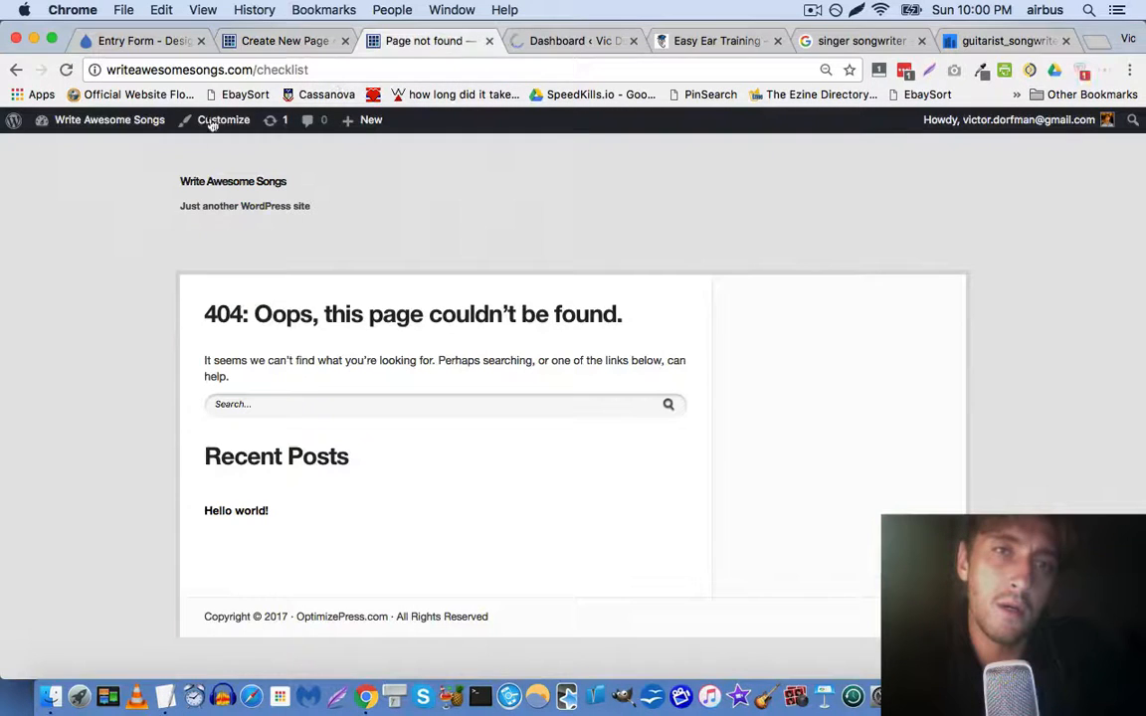
mouse_move(109, 120)
click(112, 144)
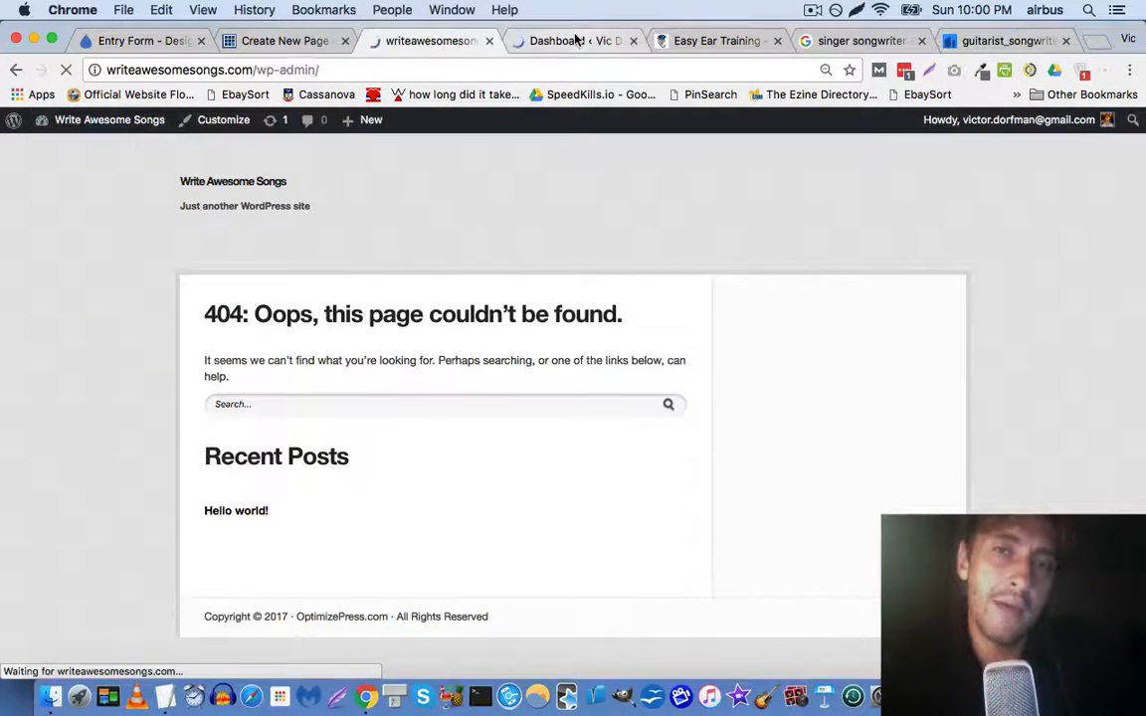
click(575, 41)
click(398, 40)
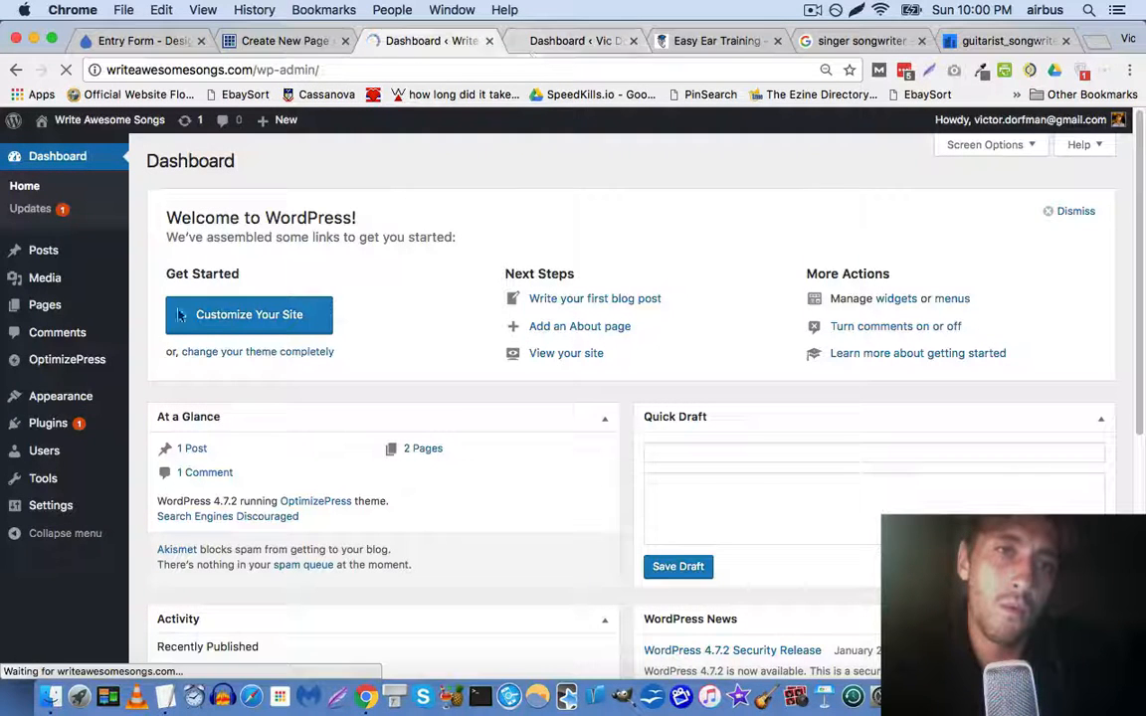
Upload gravityforms_2.1.2.3.zip through Plugins > Add New > Upload Plugin and start installing it
mouse_move(79, 429)
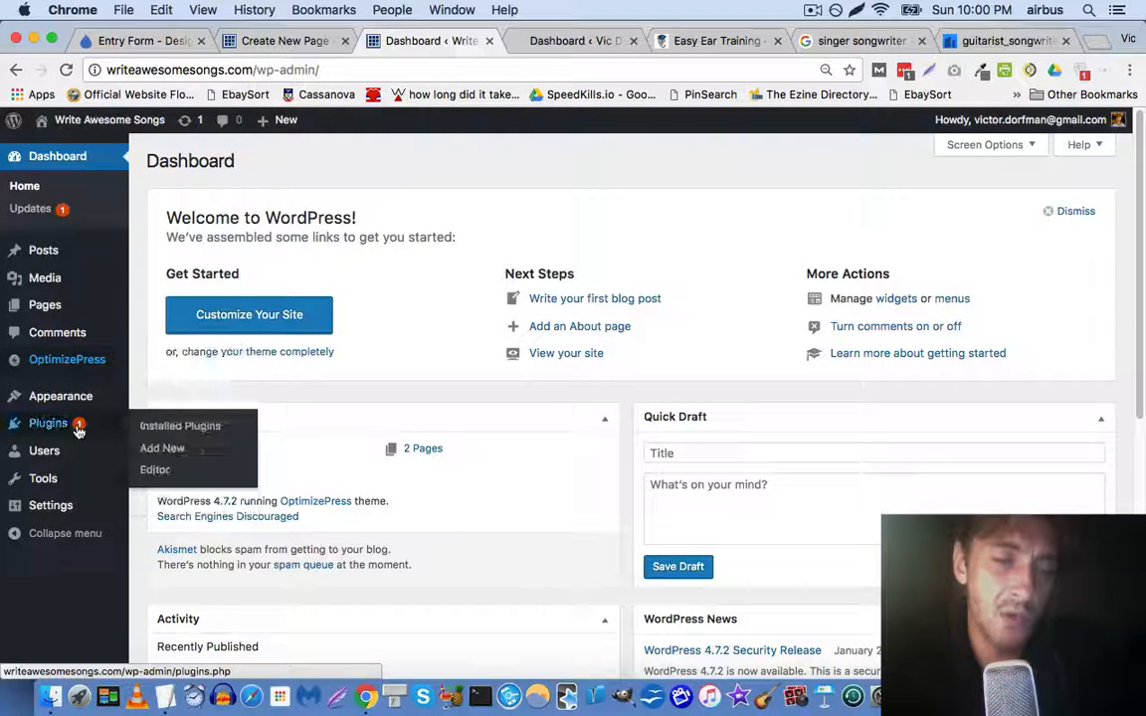
click(206, 451)
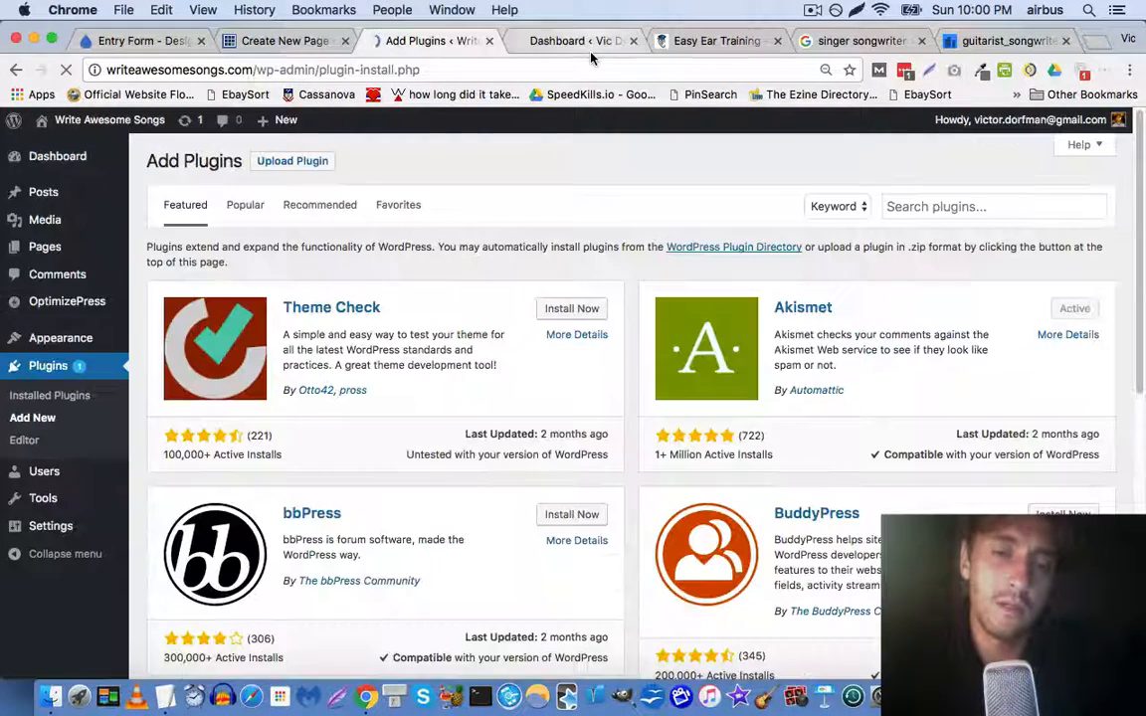
click(298, 162)
click(530, 308)
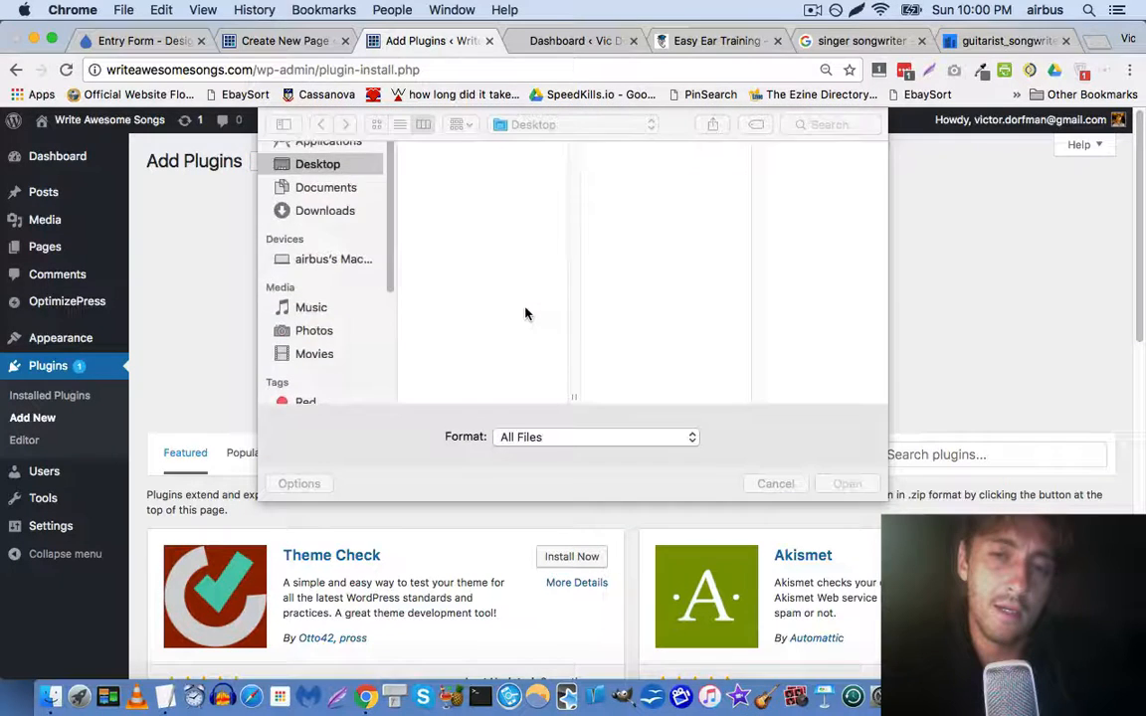
click(806, 124)
text(gravity)
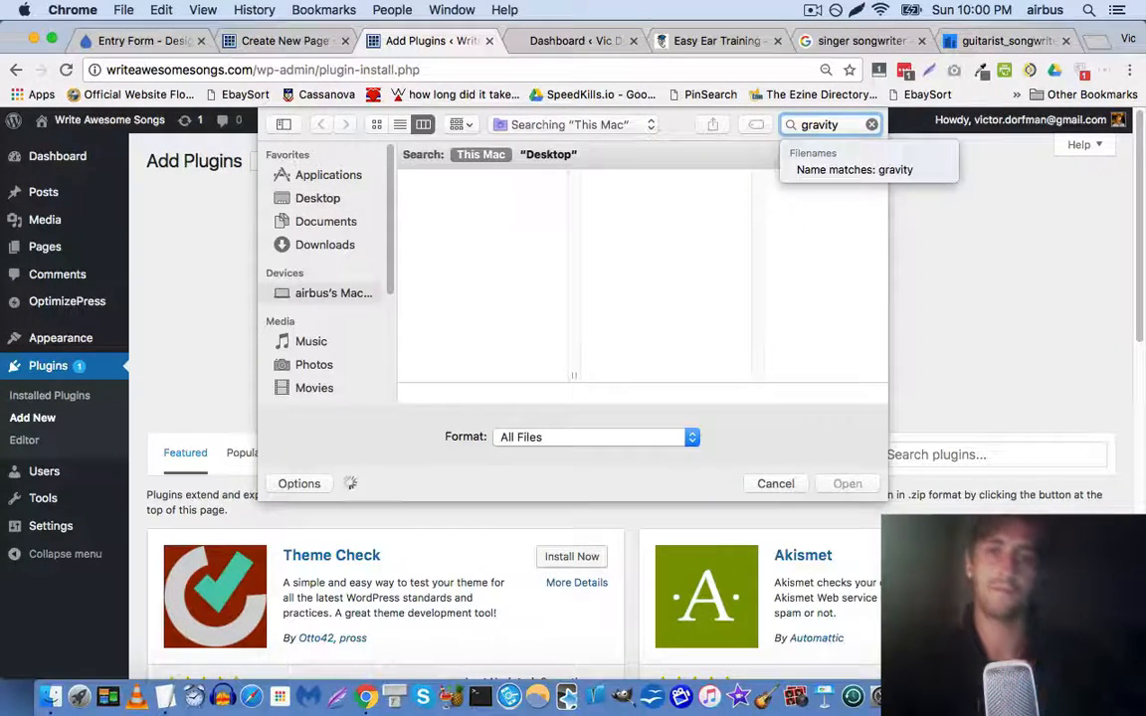
click(487, 323)
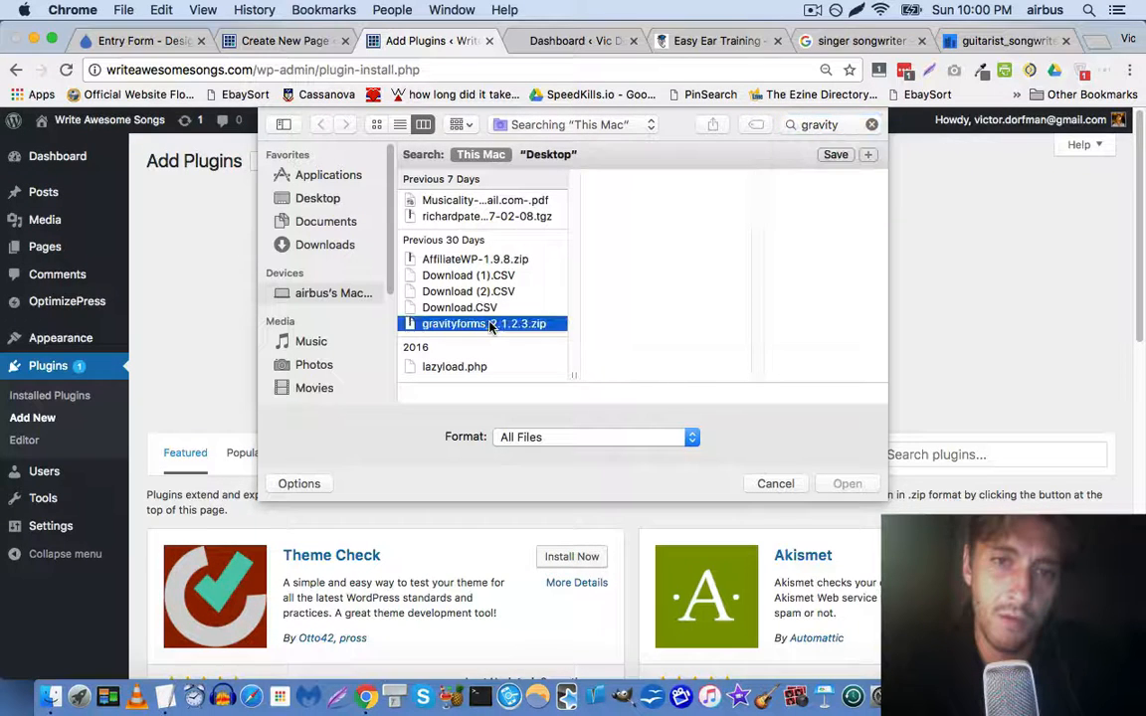
double_click(487, 324)
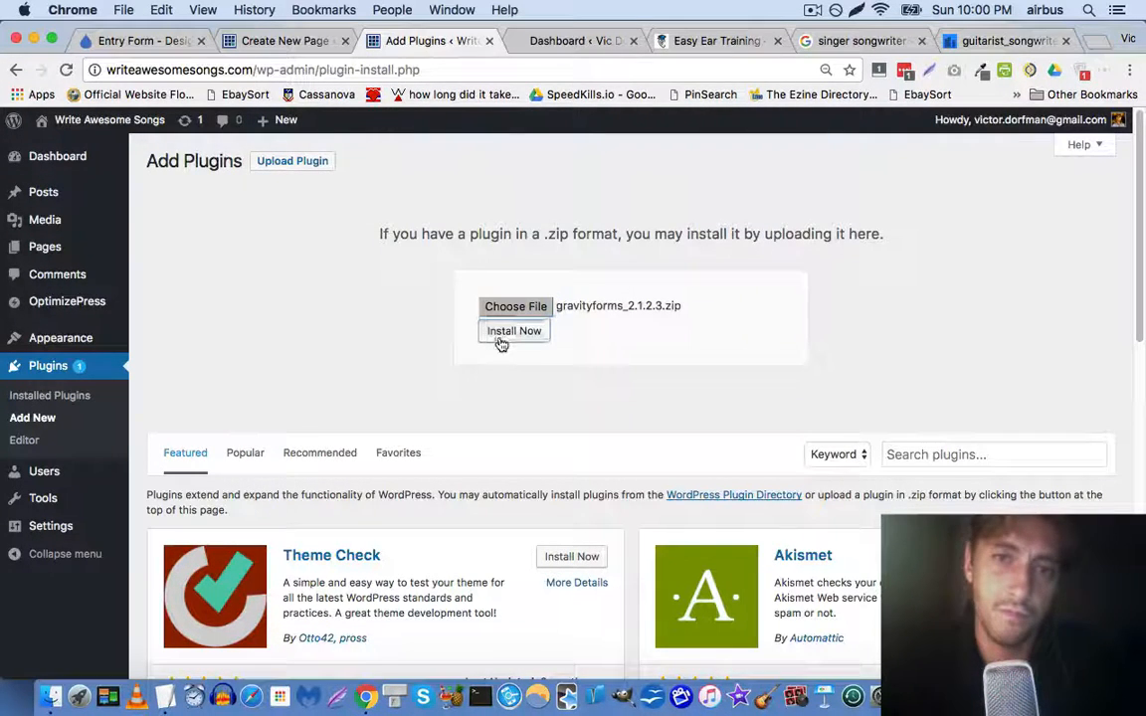
click(501, 336)
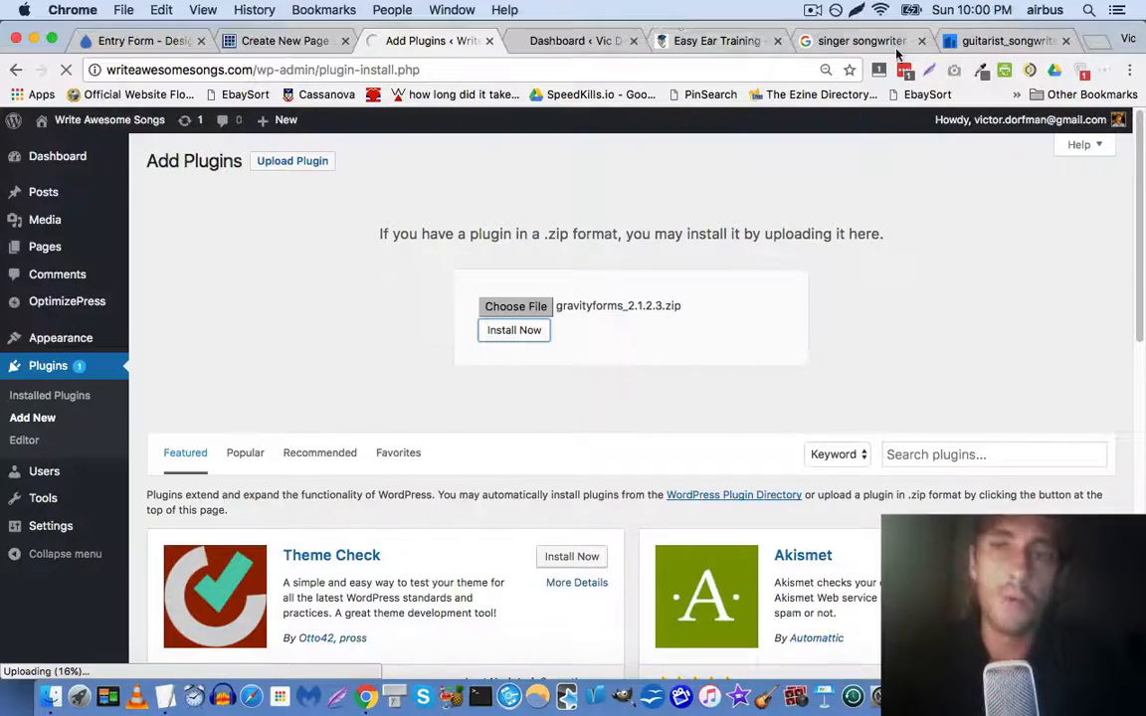
click(970, 41)
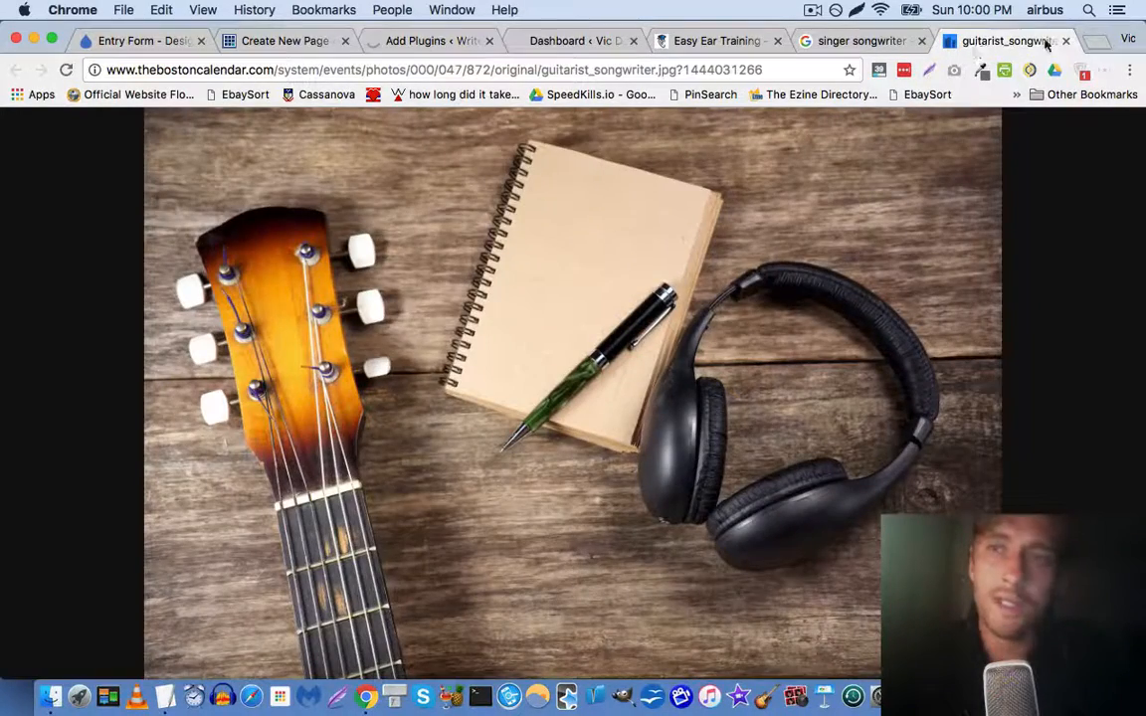
Close the guitarist_songwriter photo tab and return to the OptimizePress LiveEditor landing page tab
click(1064, 42)
click(766, 41)
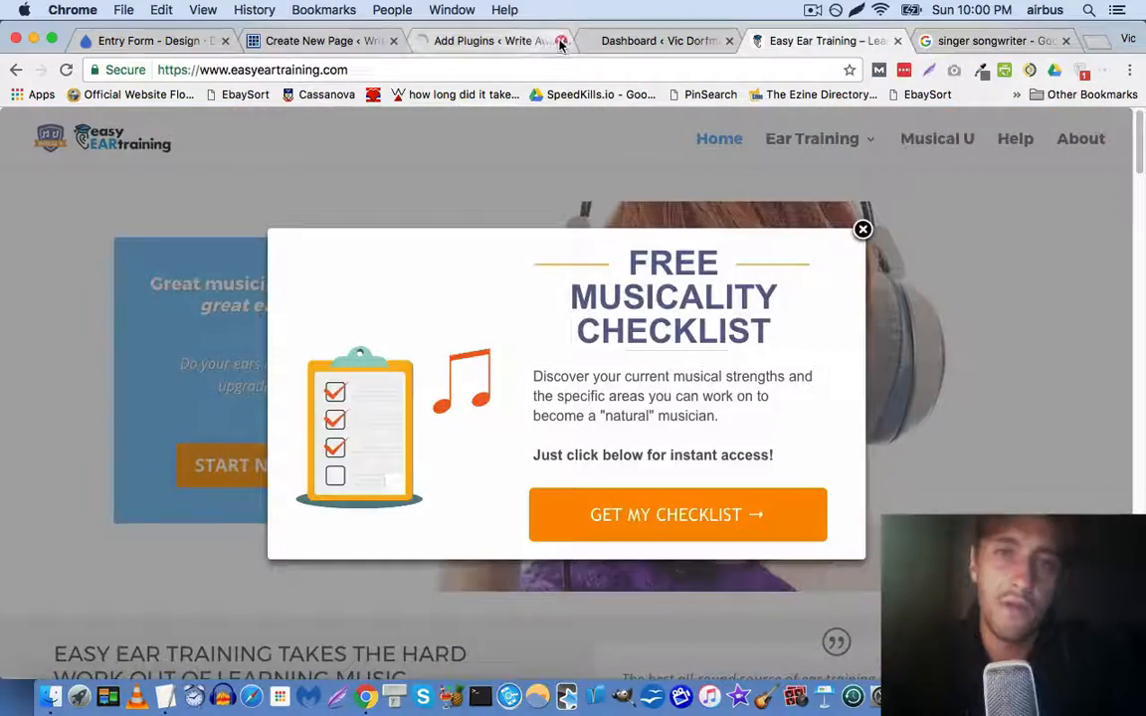
click(488, 41)
click(616, 41)
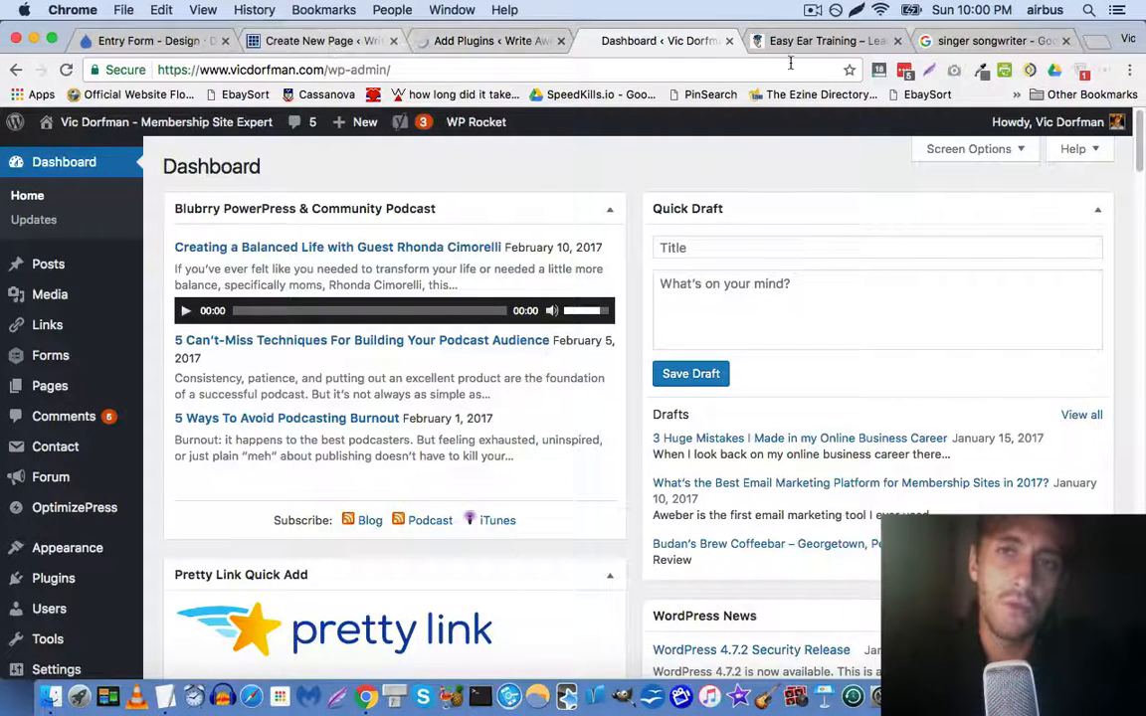
click(320, 41)
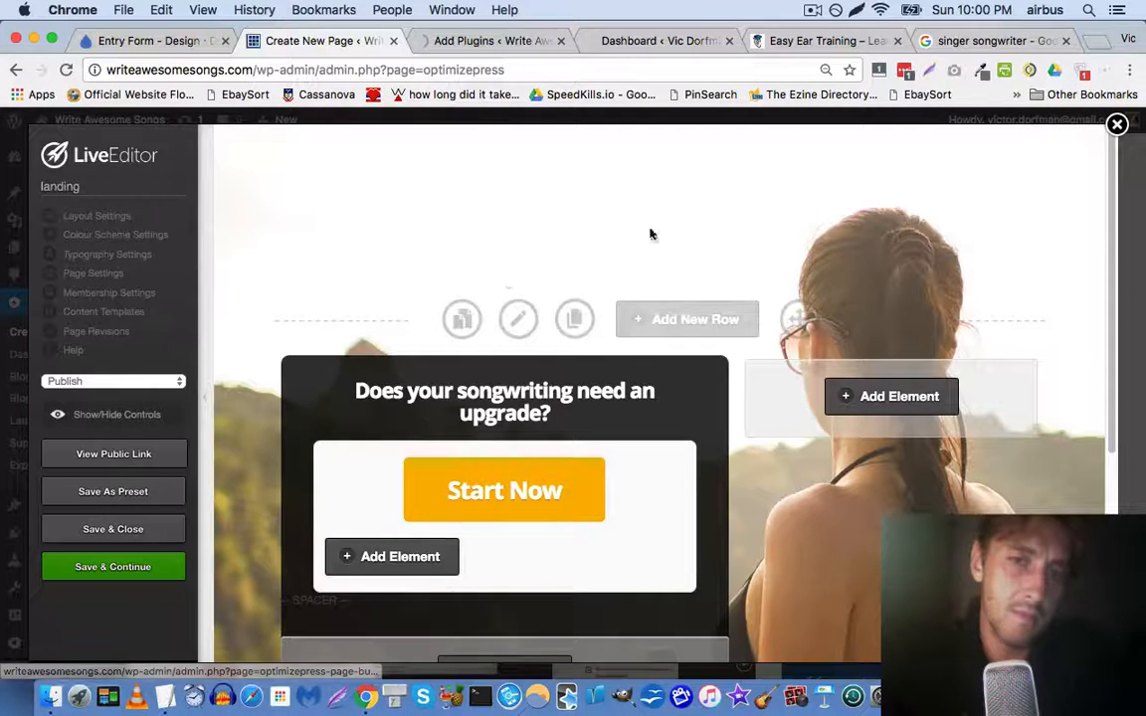
Open the top row's settings and select its Background image file option
click(517, 318)
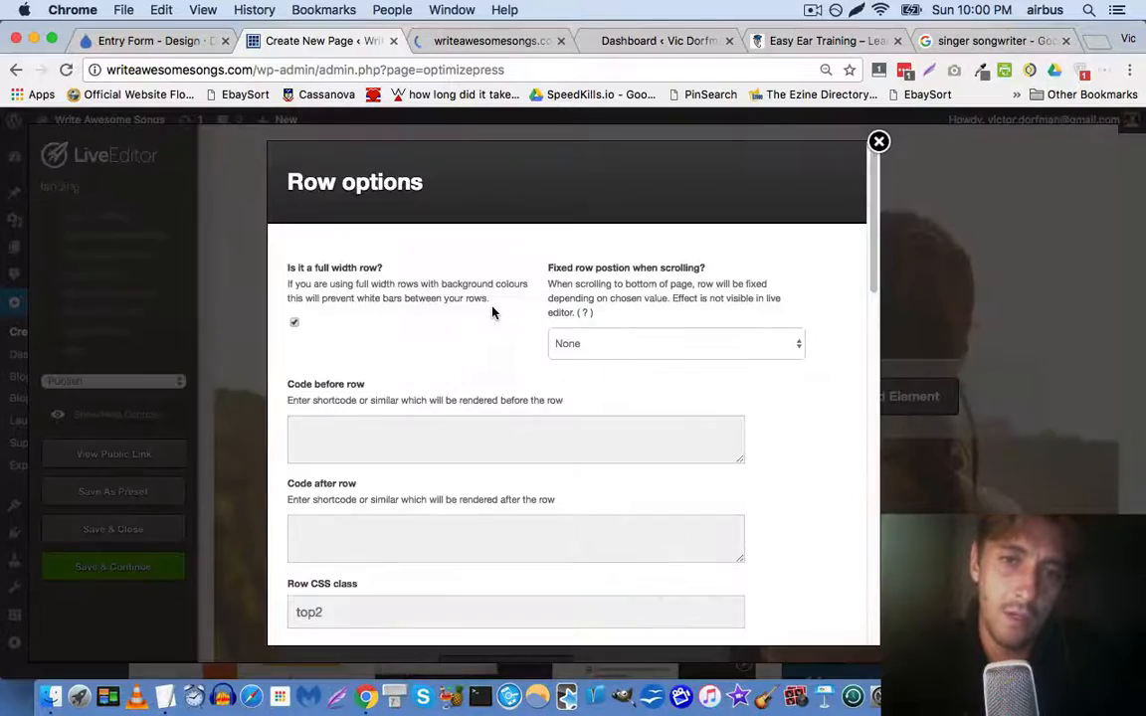
scroll(491, 312, down, 10)
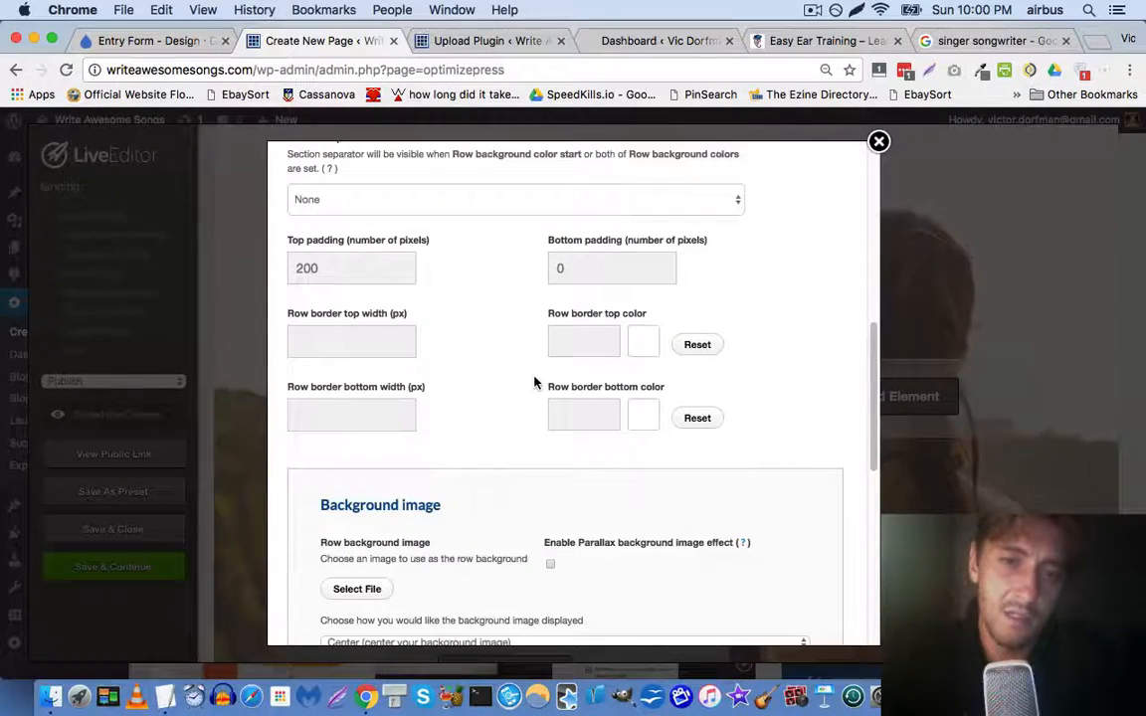
scroll(582, 402, down, 10)
scroll(451, 304, up, 5)
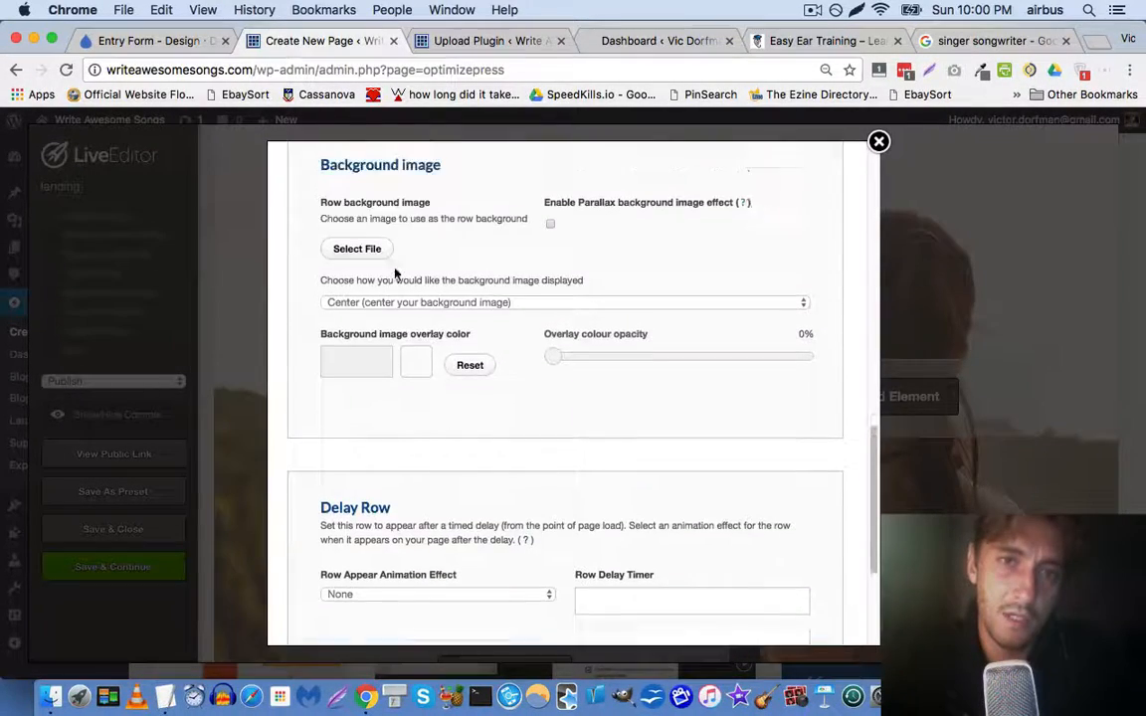
click(369, 288)
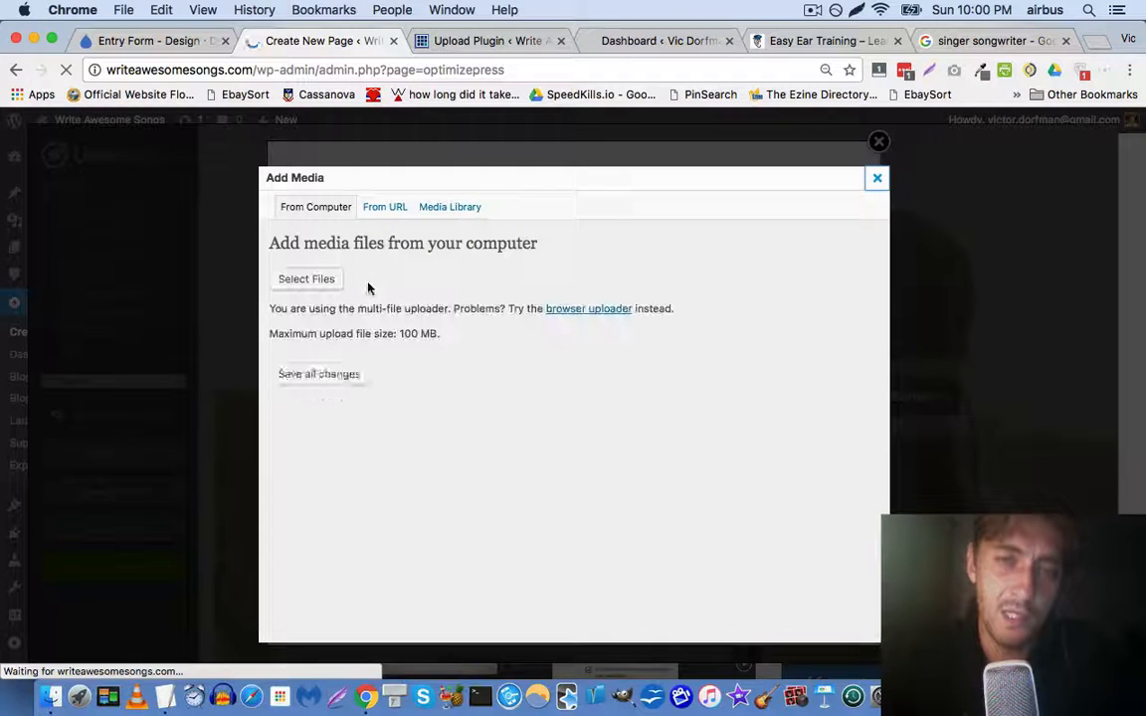
Upload guitarist_songwriter.jpg from the Desktop to the media library
click(562, 385)
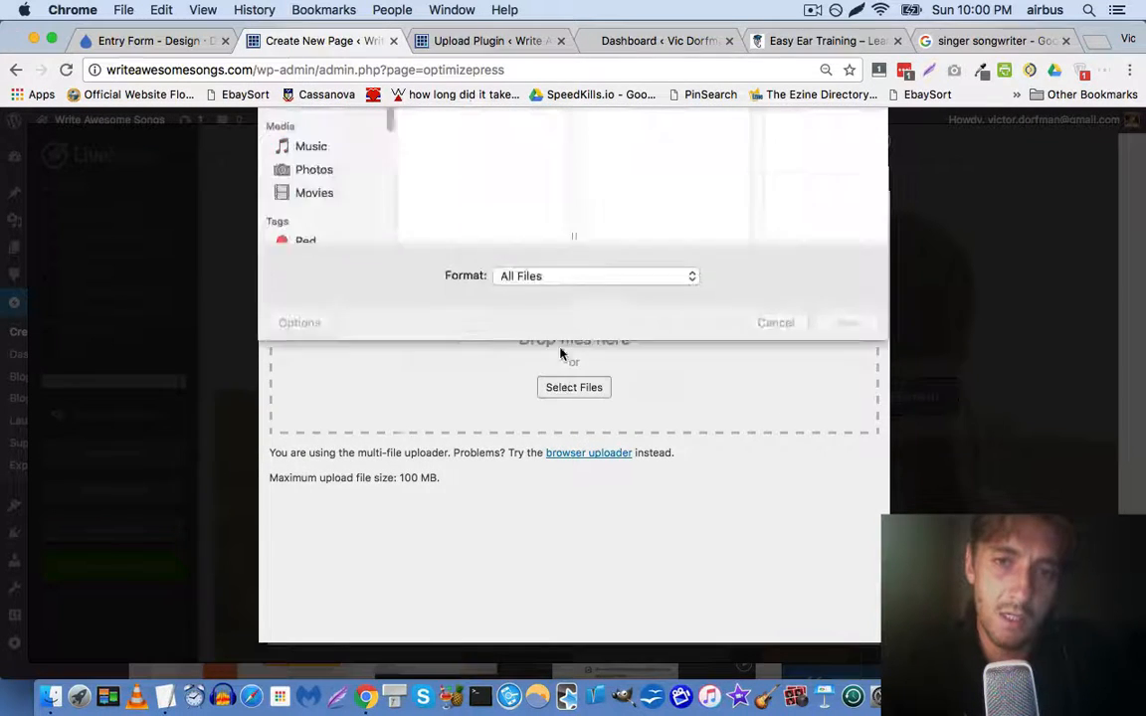
scroll(514, 199, down, 15)
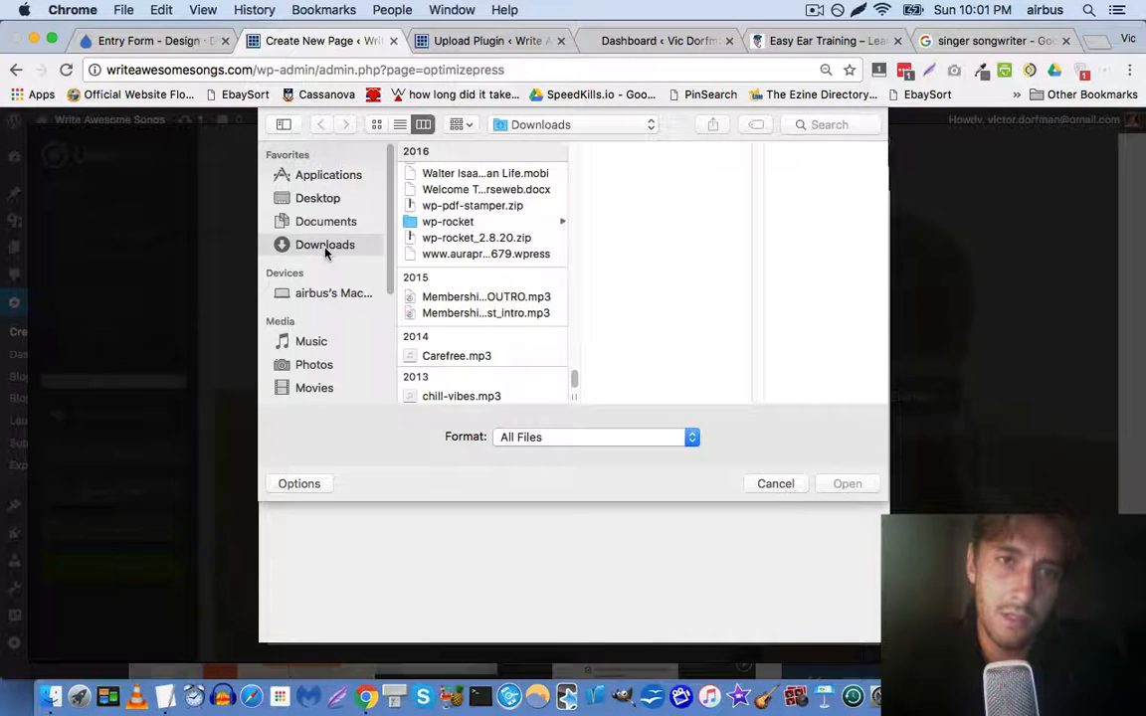
scroll(468, 243, up, 15)
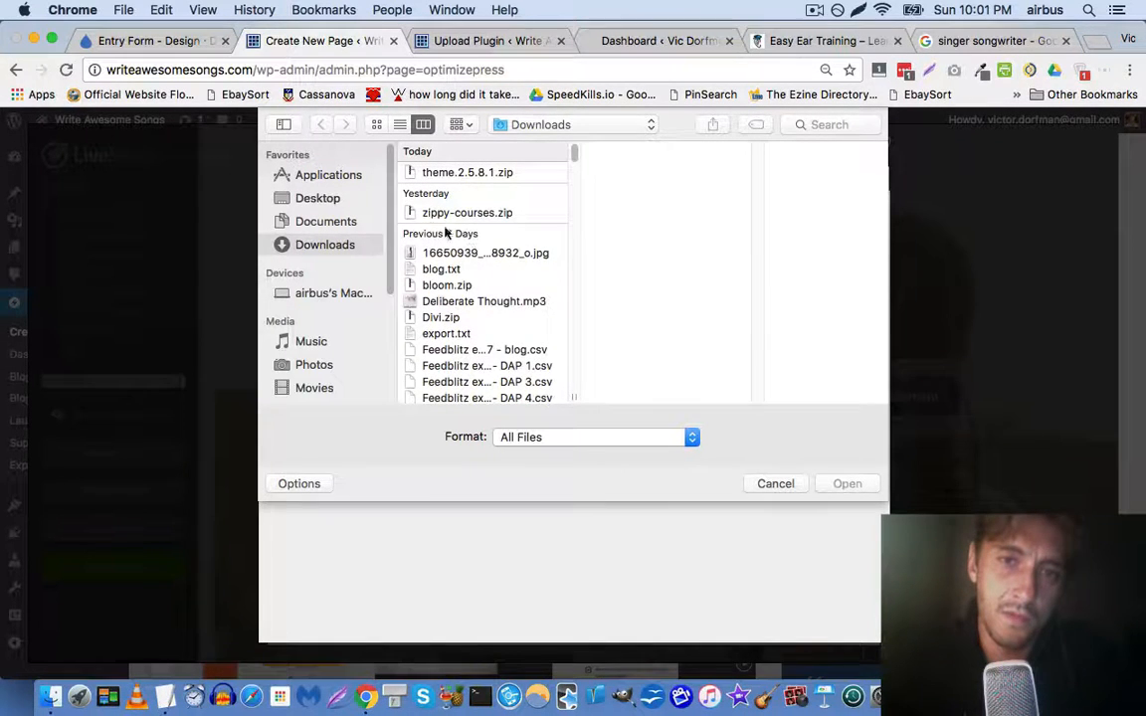
click(327, 202)
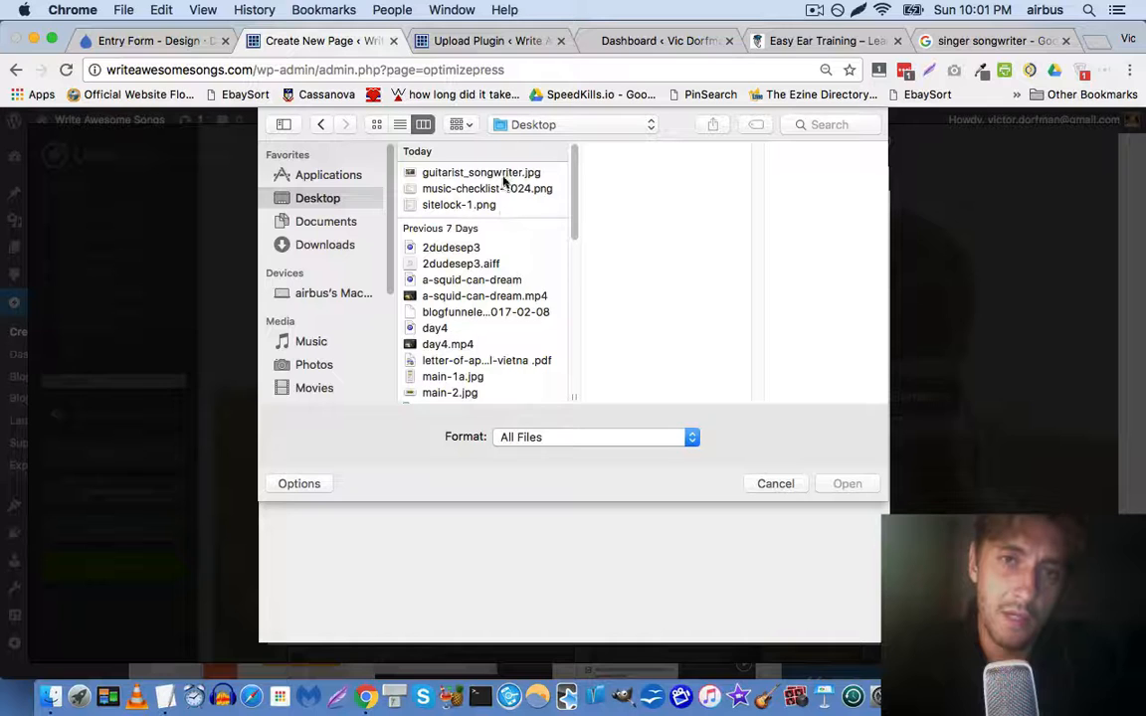
click(502, 176)
double_click(503, 176)
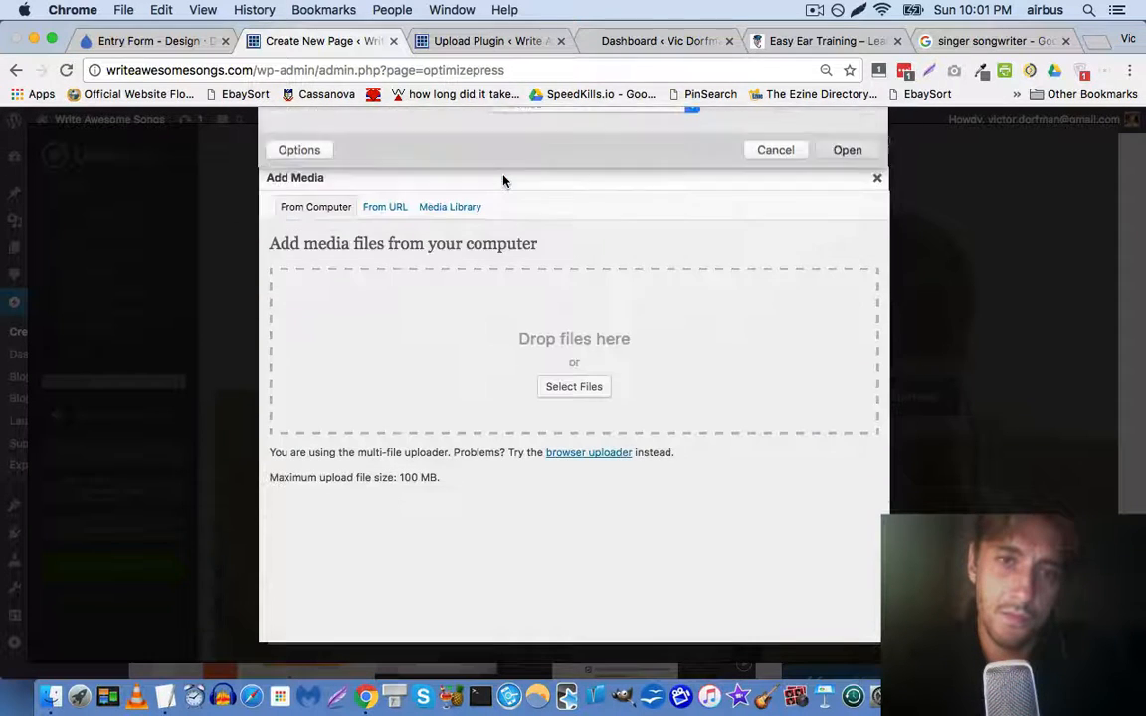
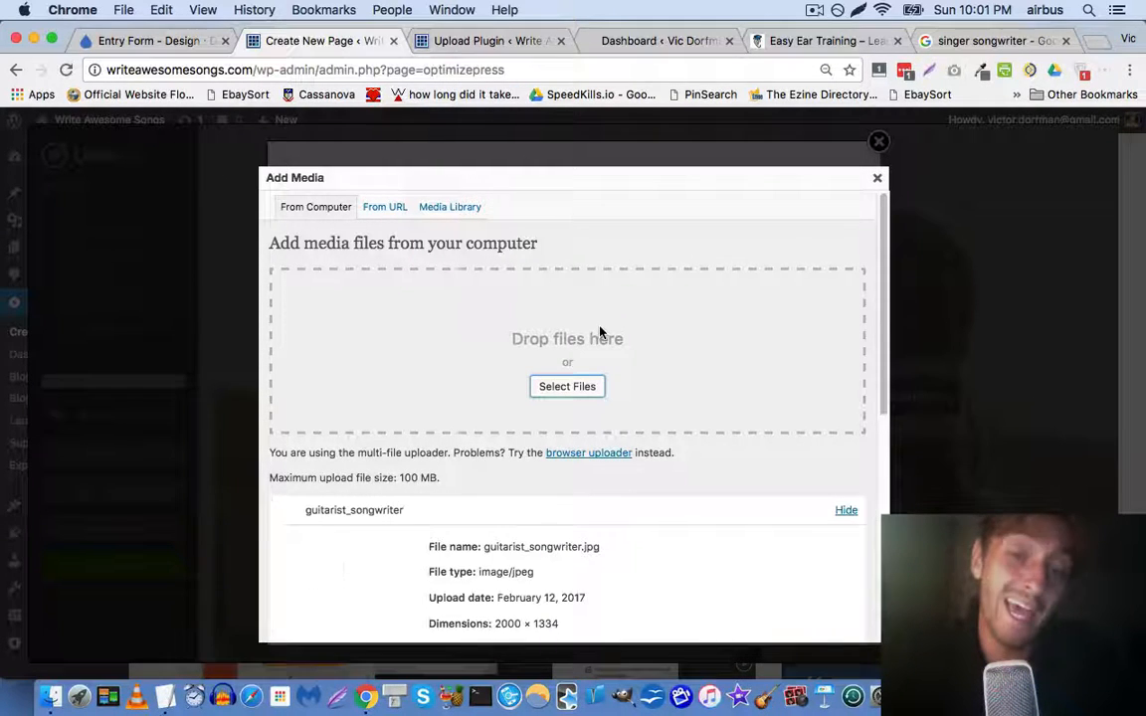
Insert the guitarist_songwriter photo at Large size as the top row's background and update the row
scroll(599, 332, down, 5)
scroll(588, 405, down, 3)
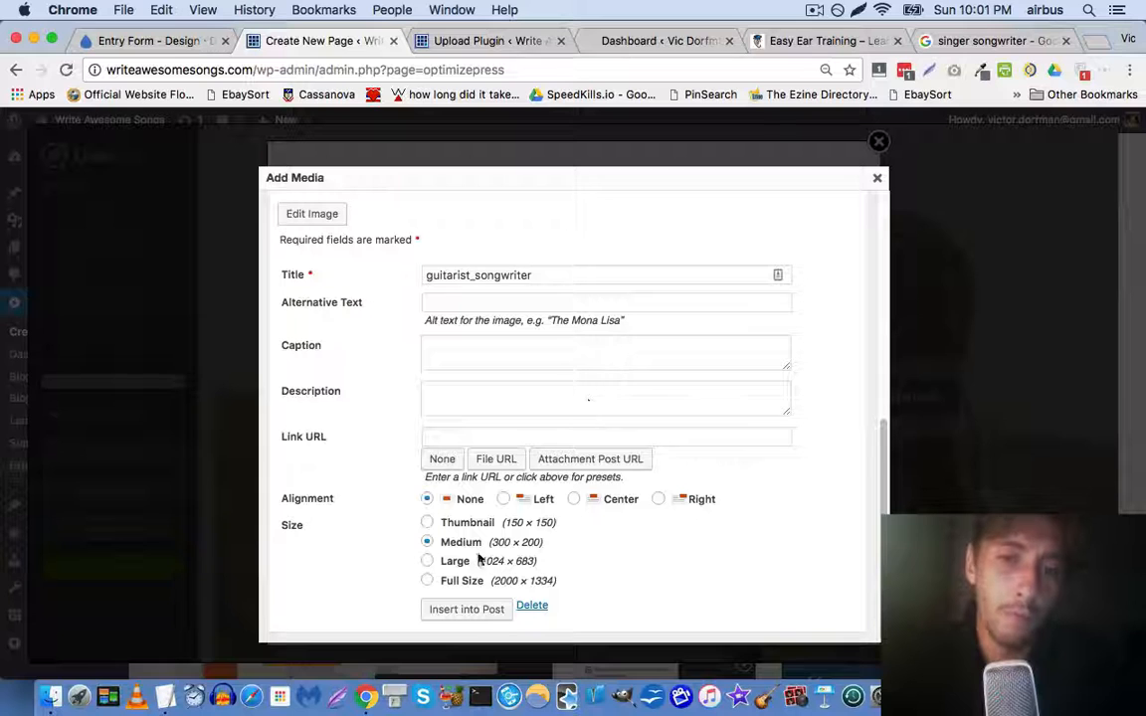
click(465, 609)
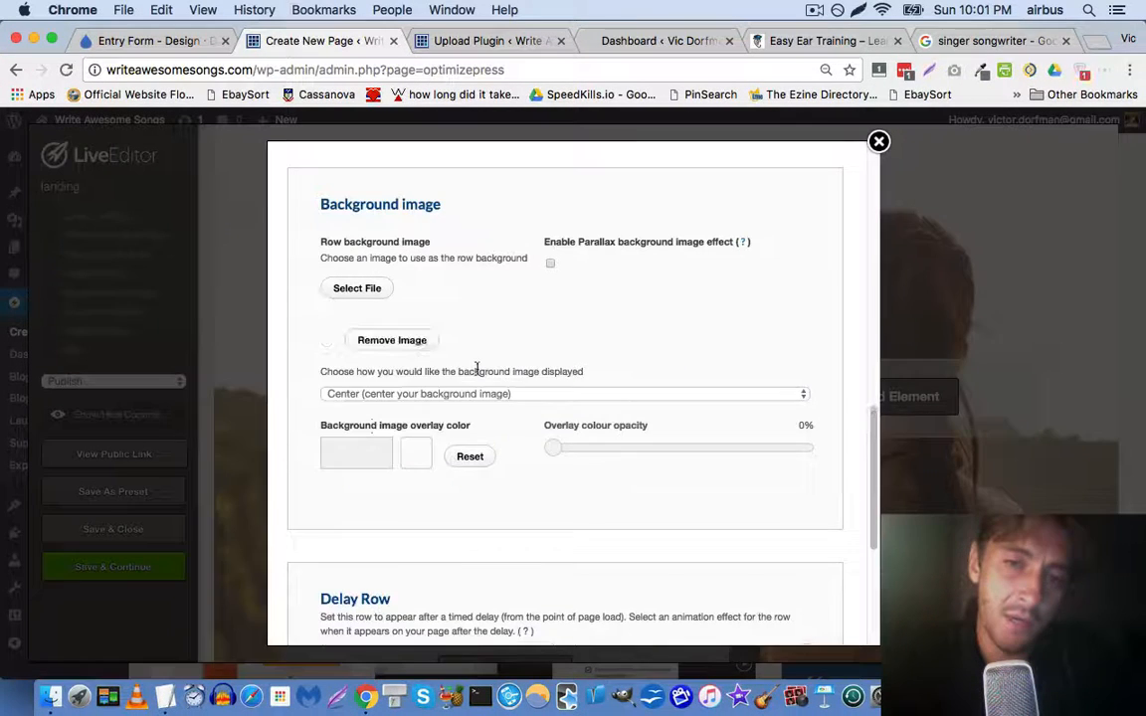
scroll(492, 361, down, 3)
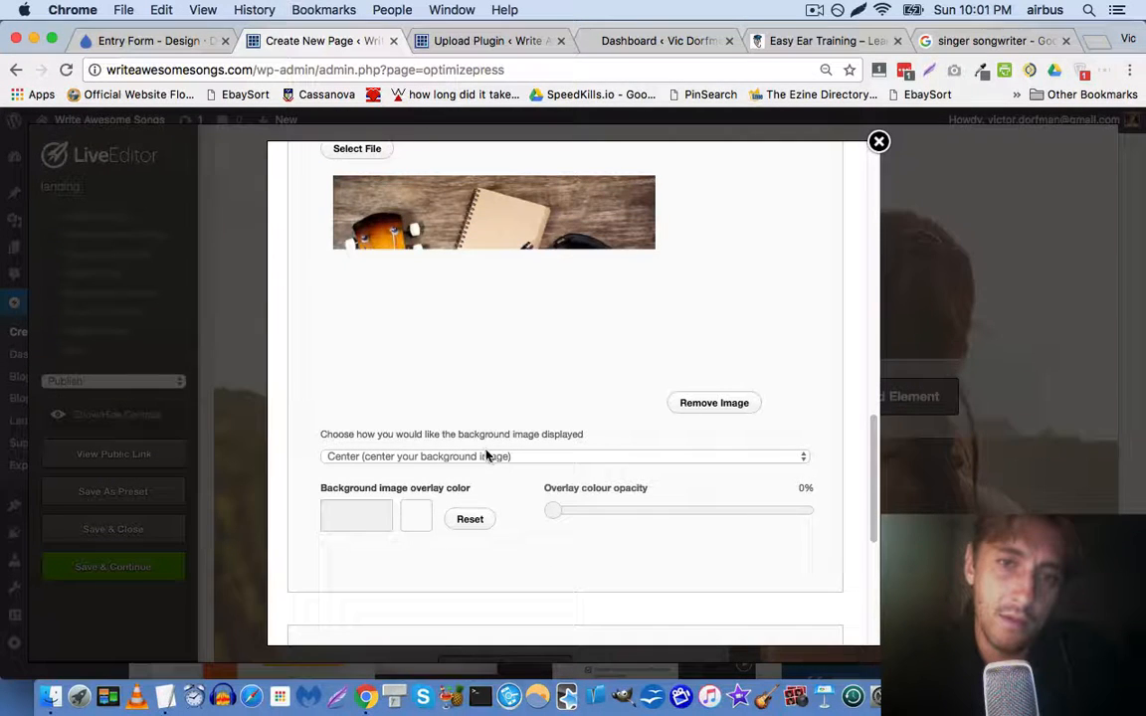
scroll(409, 402, down, 1)
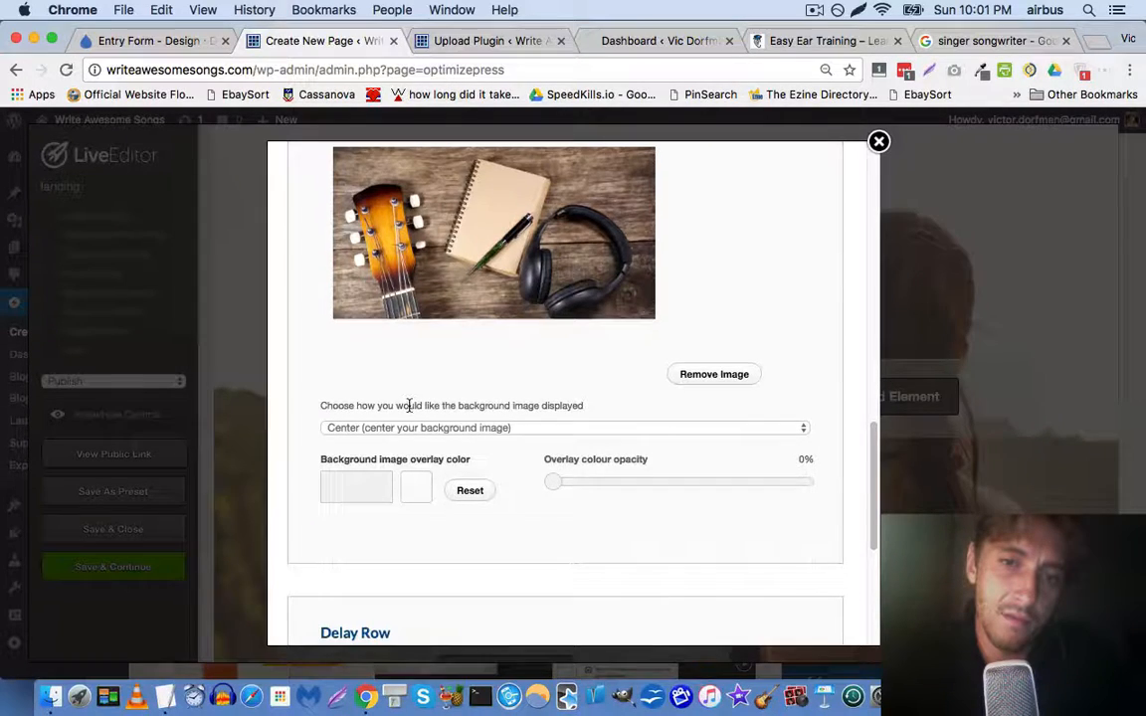
scroll(410, 410, down, 5)
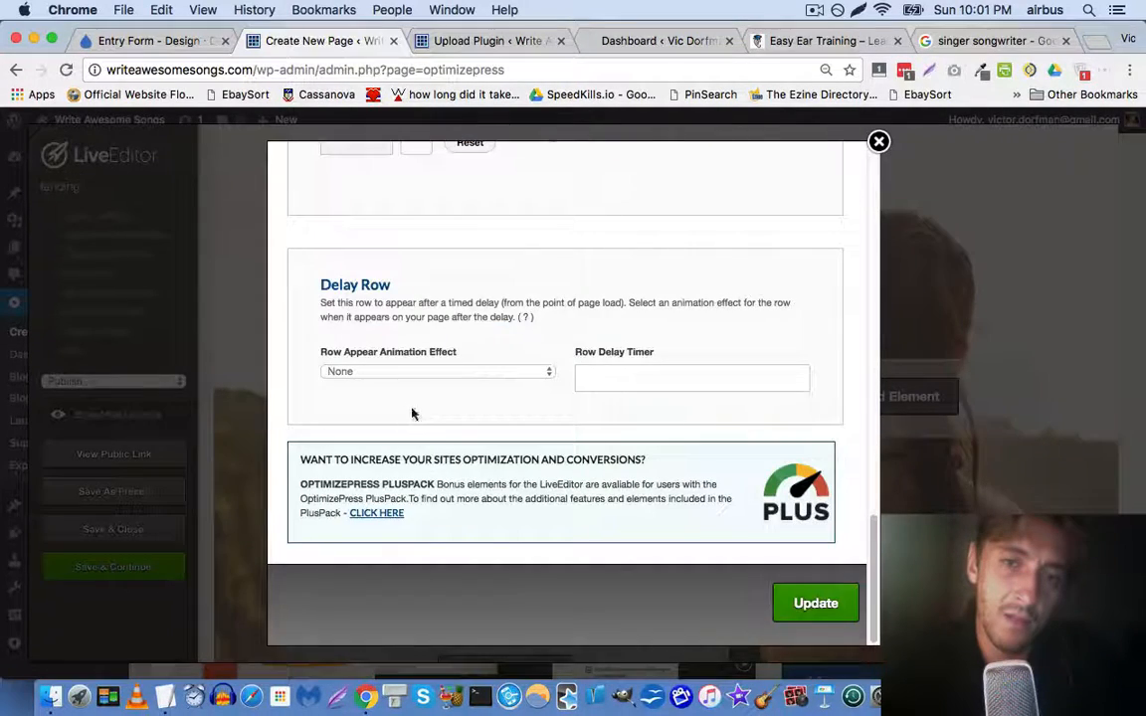
click(815, 604)
scroll(647, 475, down, 5)
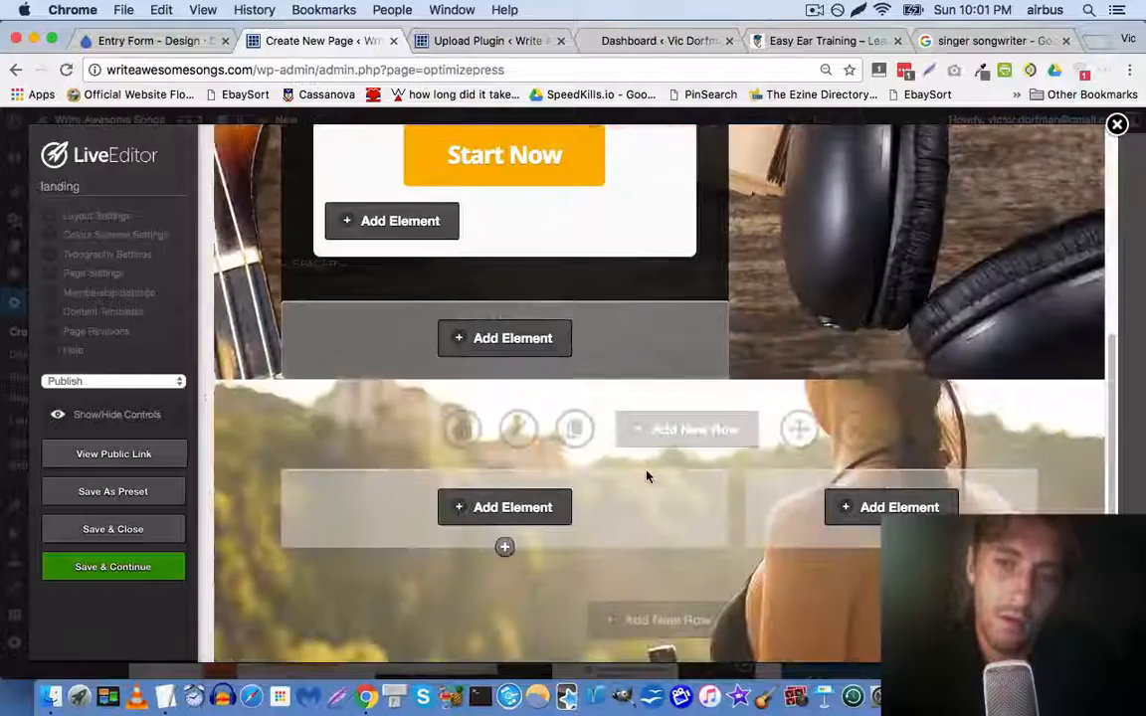
Delete the empty row below the upgrade box
scroll(642, 462, up, 5)
scroll(651, 443, down, 5)
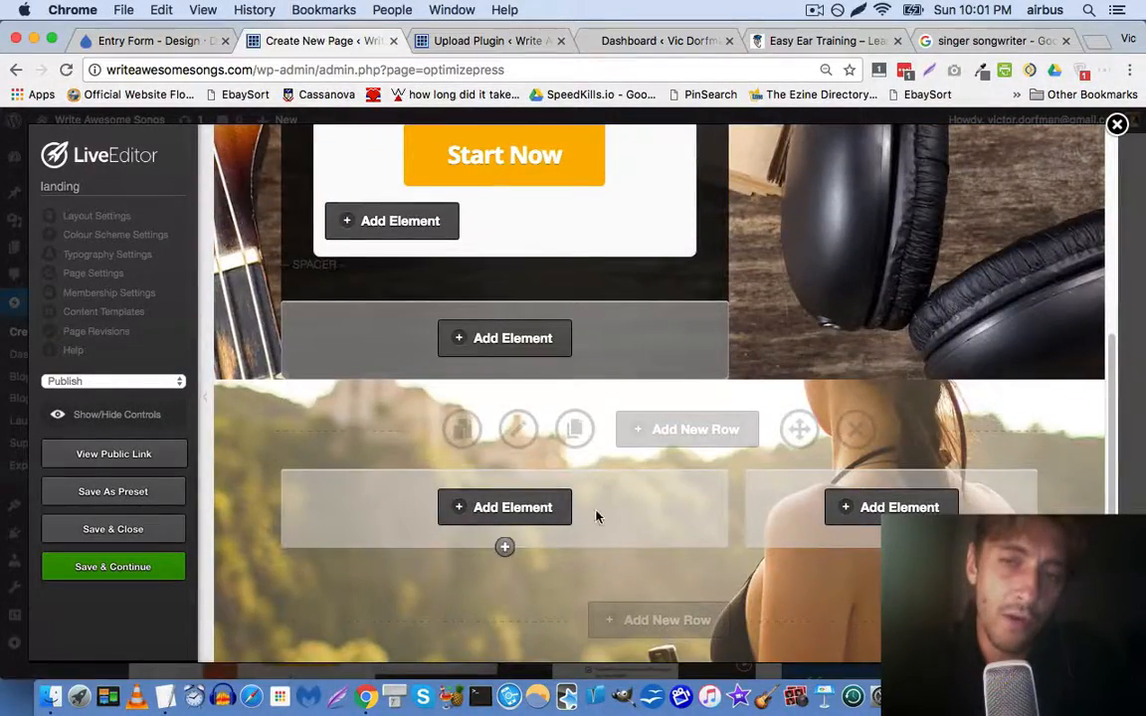
scroll(594, 509, up, 5)
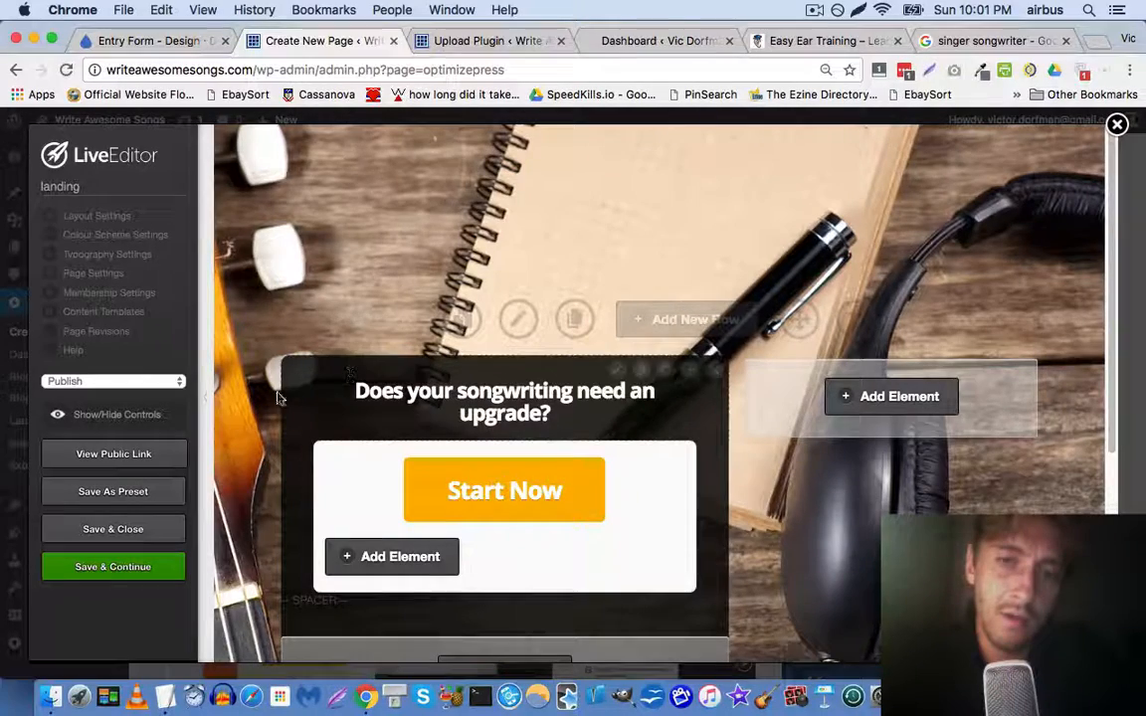
scroll(299, 407, down, 5)
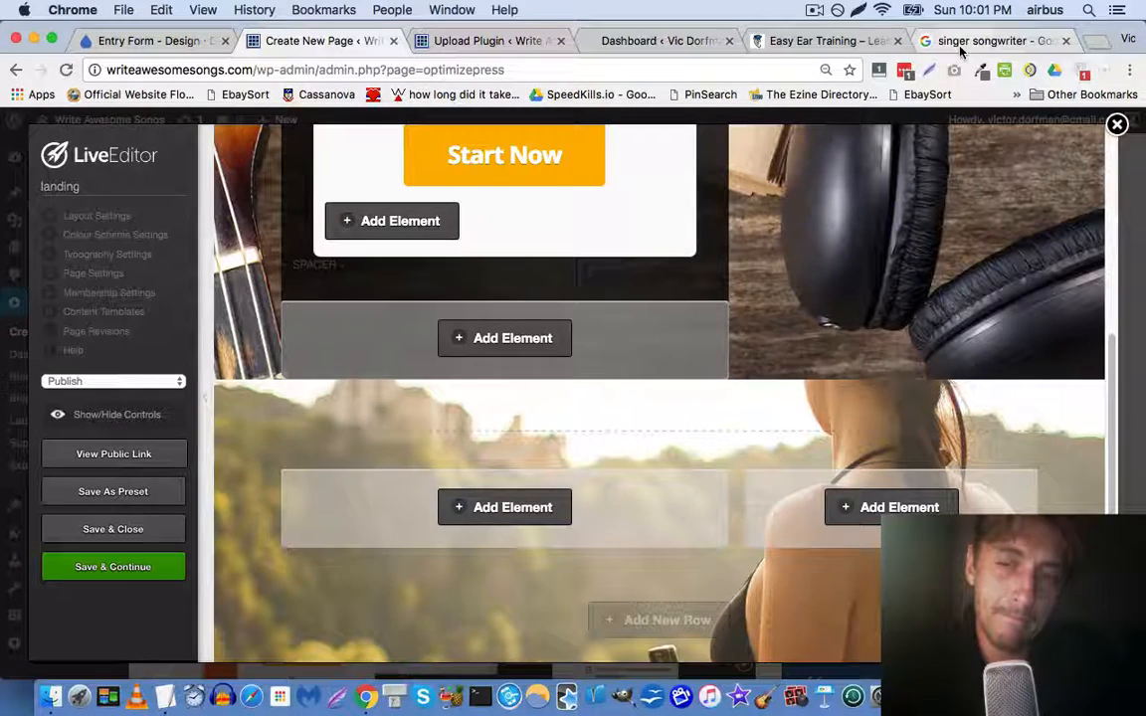
mouse_move(488, 429)
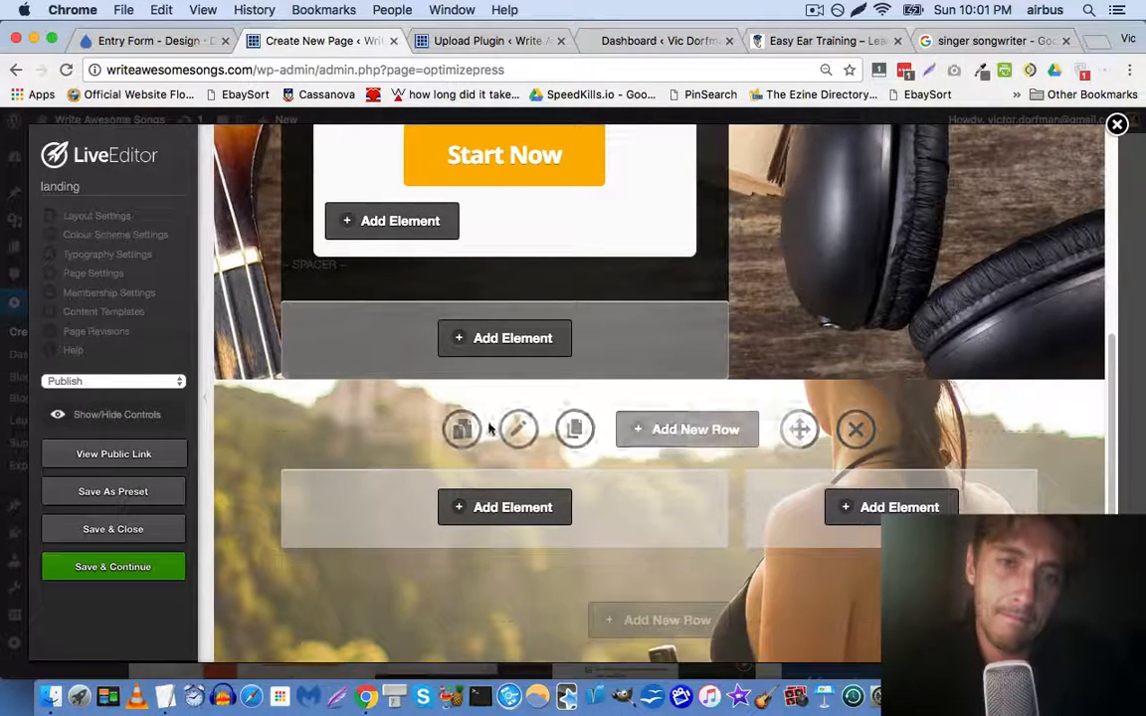
click(858, 430)
key(Return)
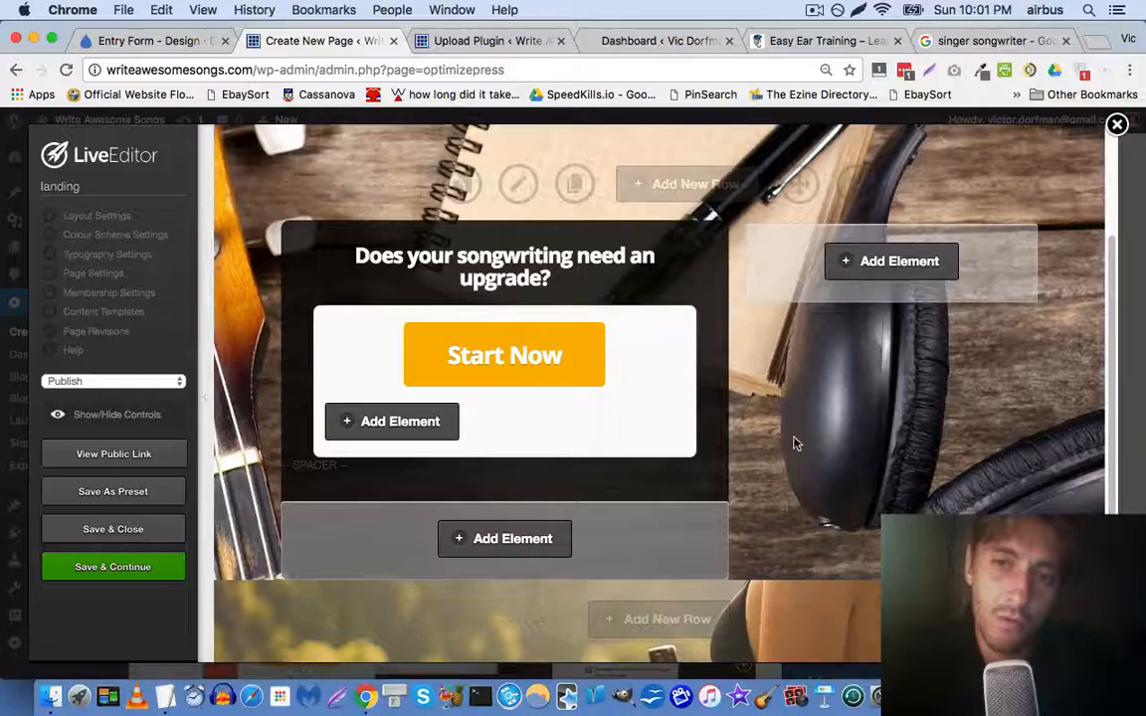
Save the landing page and open its public link in a new tab
click(97, 554)
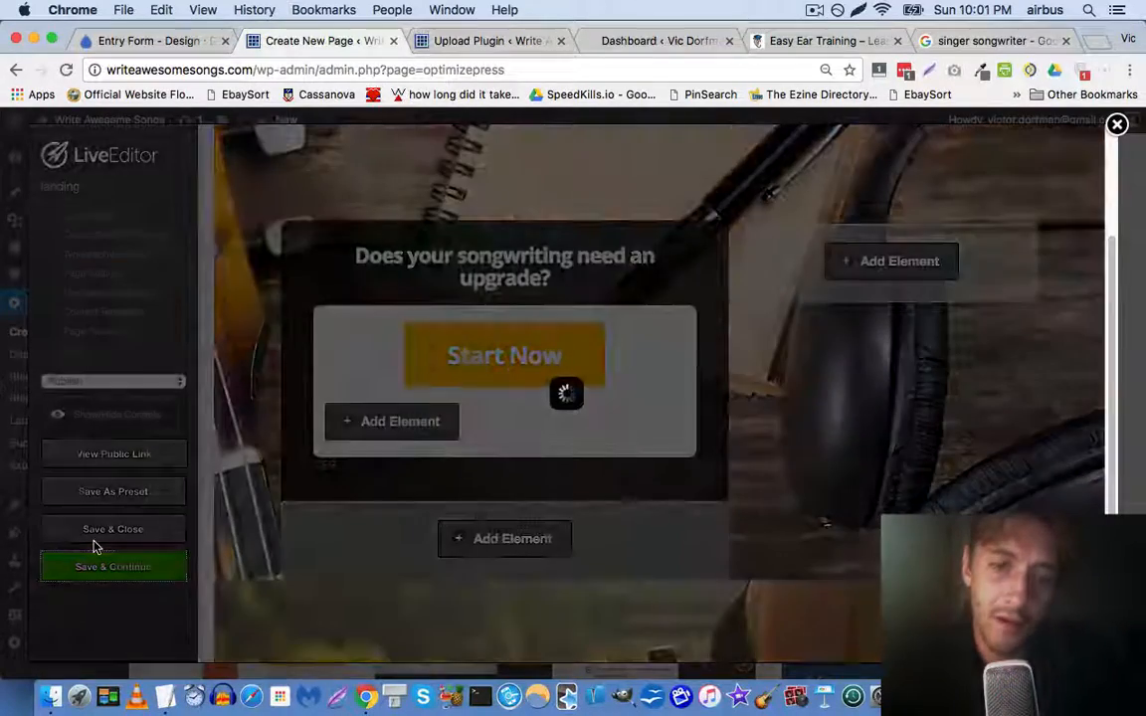
key(Return)
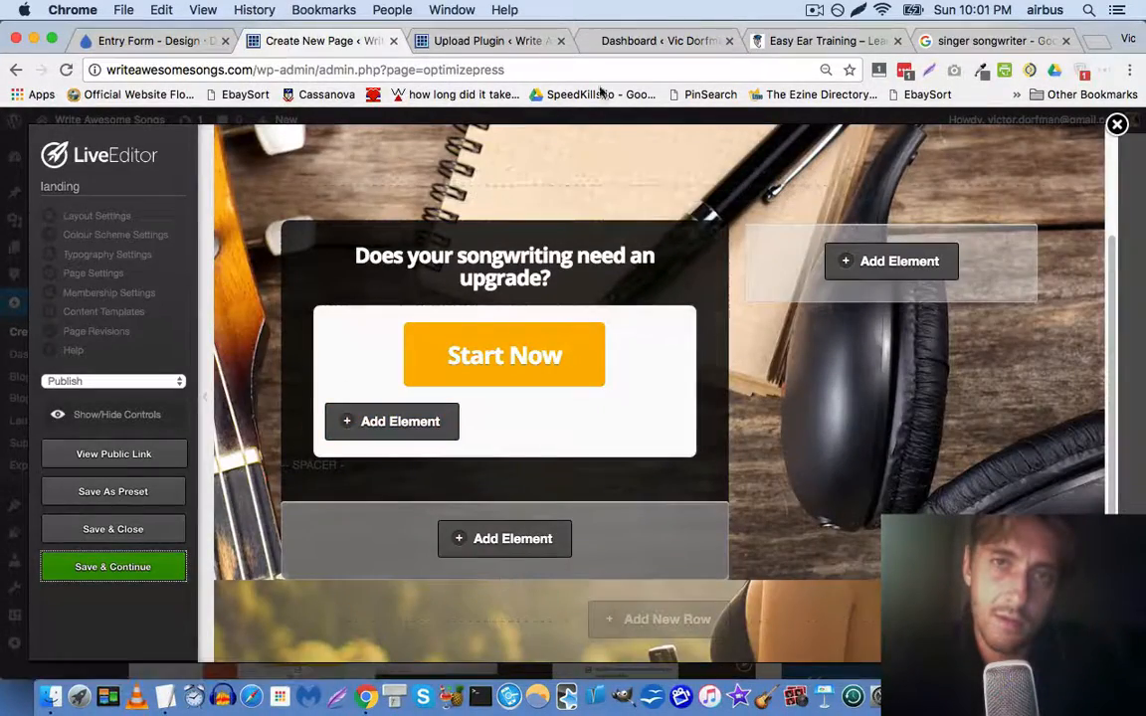
click(101, 454)
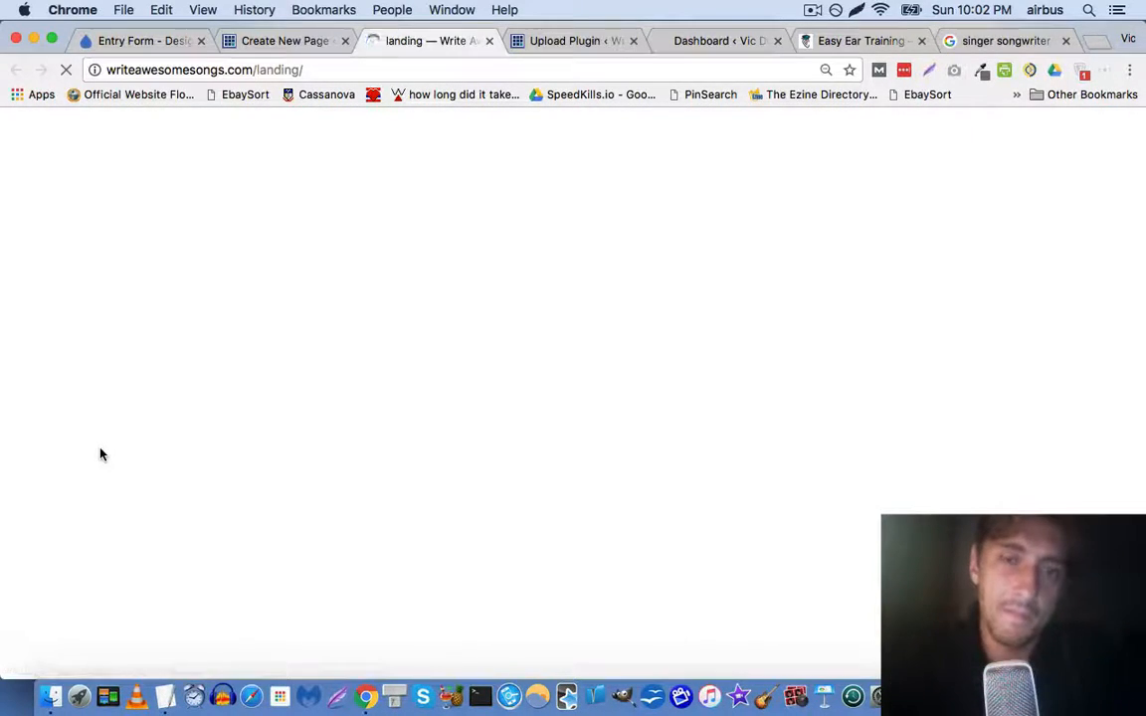
Scroll through the live landing page to check the headline and Start Now button
scroll(618, 389, down, 1)
scroll(619, 389, up, 1)
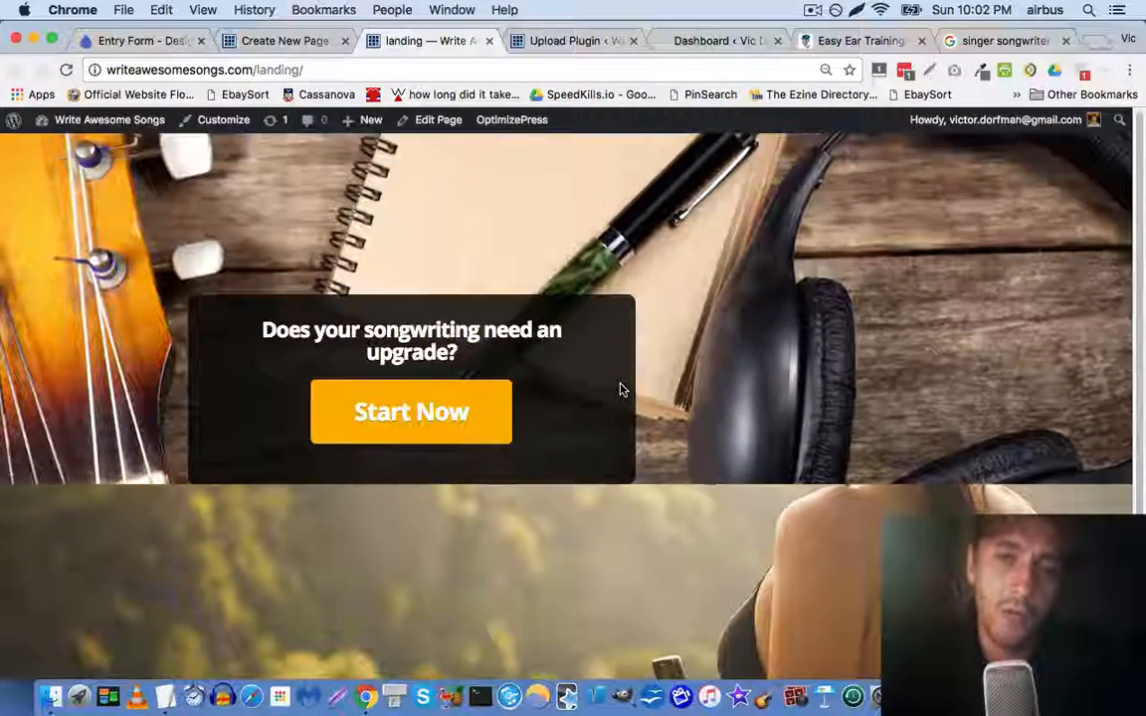
scroll(305, 330, down, 1)
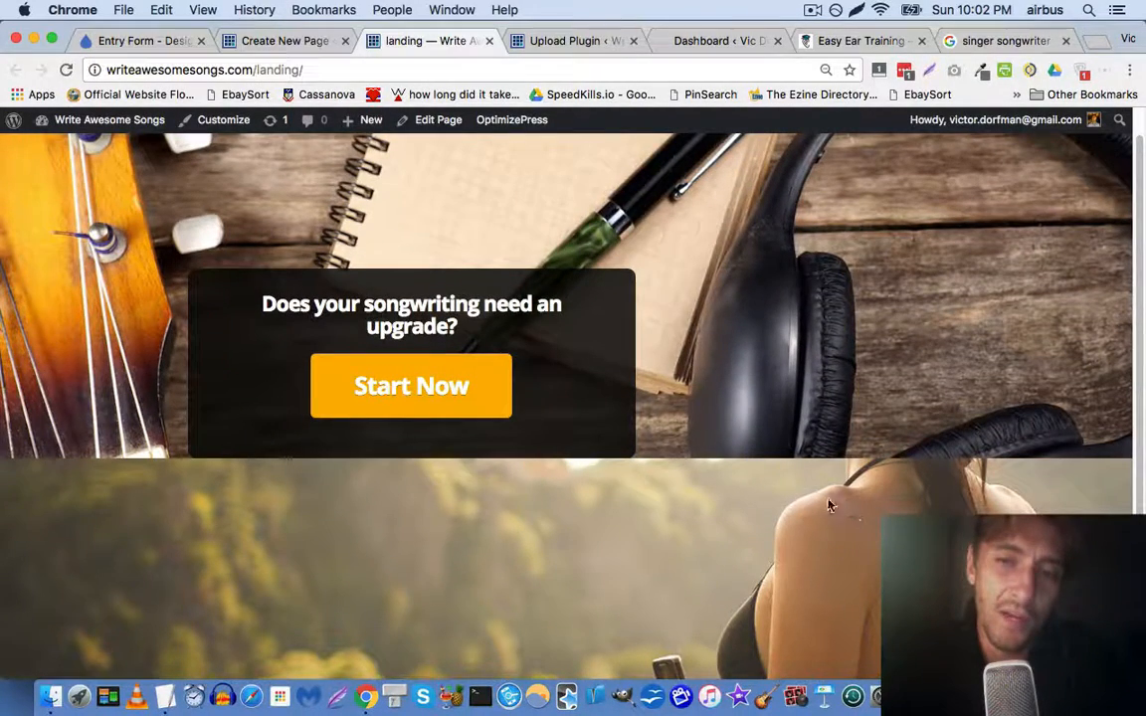
Activate the uploaded Gravity Forms plugin and return to the page editor tab
click(547, 42)
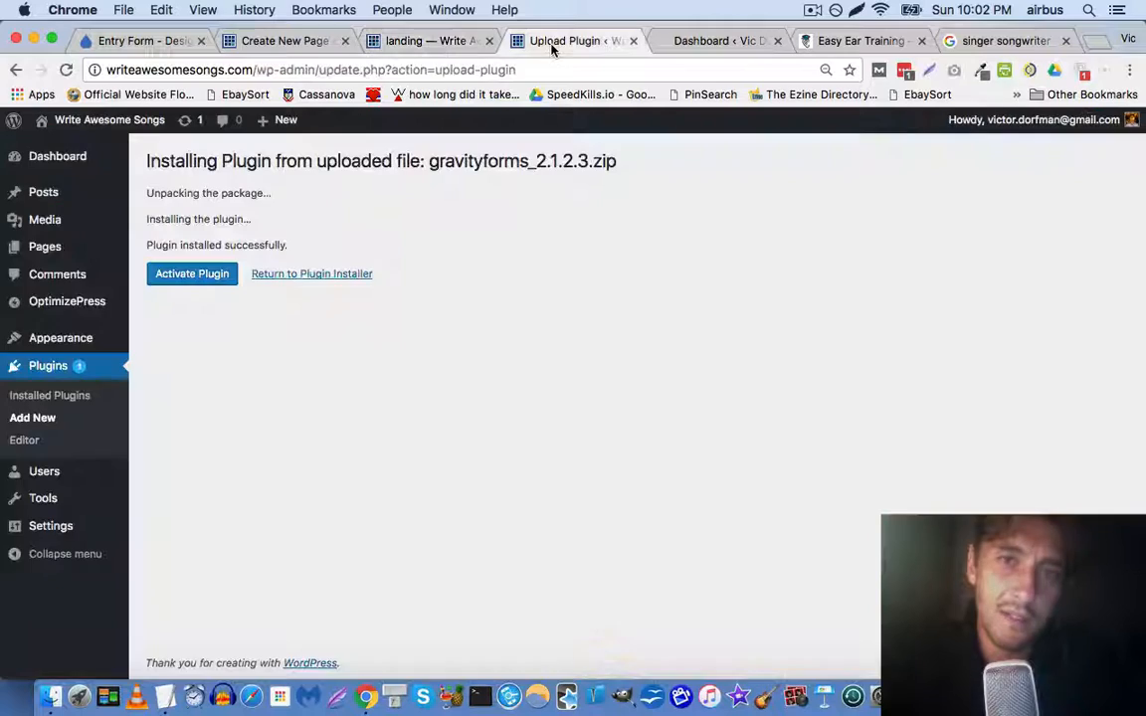
click(182, 272)
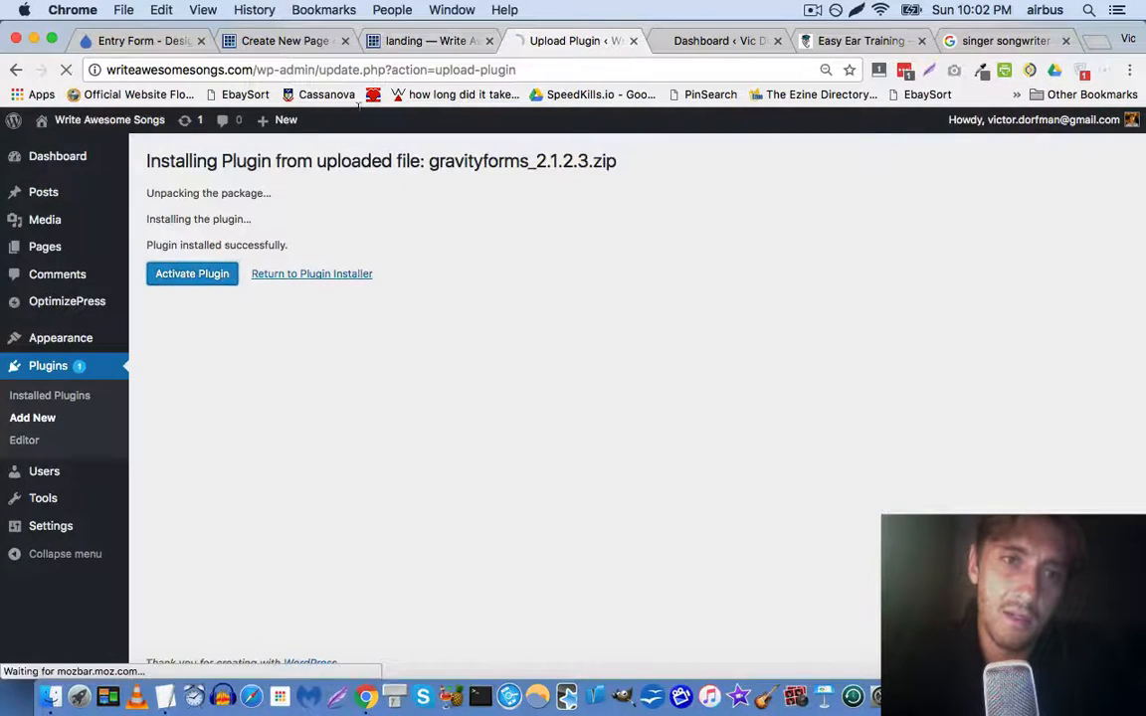
click(437, 40)
click(284, 41)
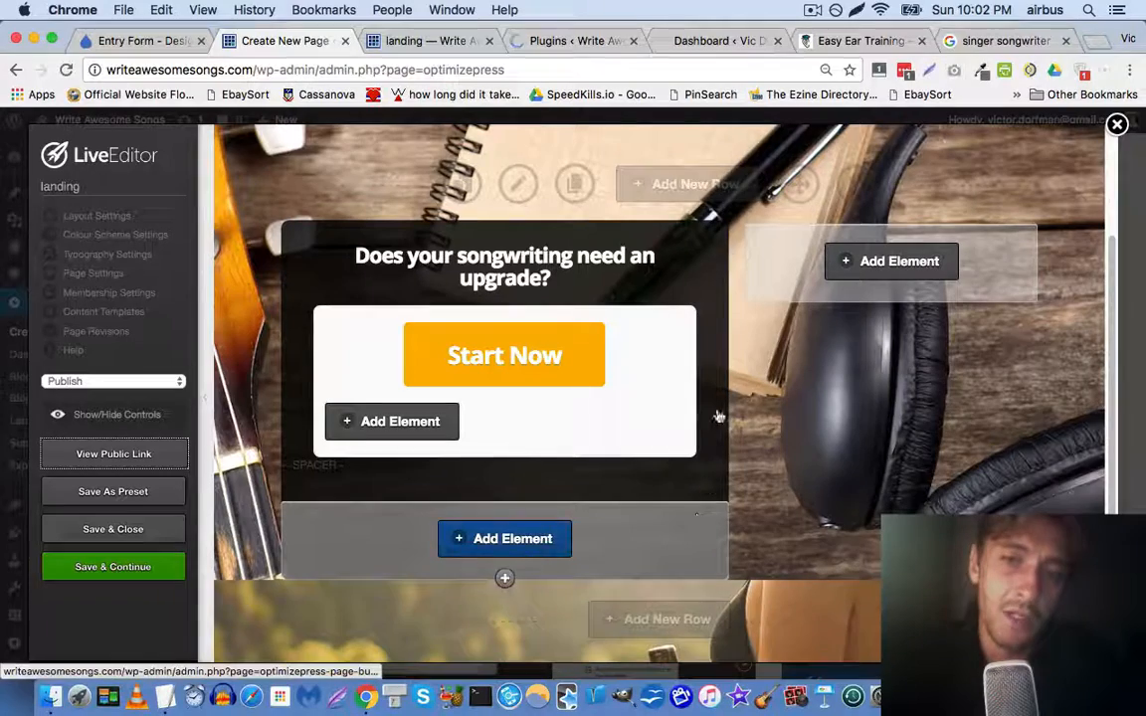
Set the top row's bottom padding to 500 px and update the row
click(532, 190)
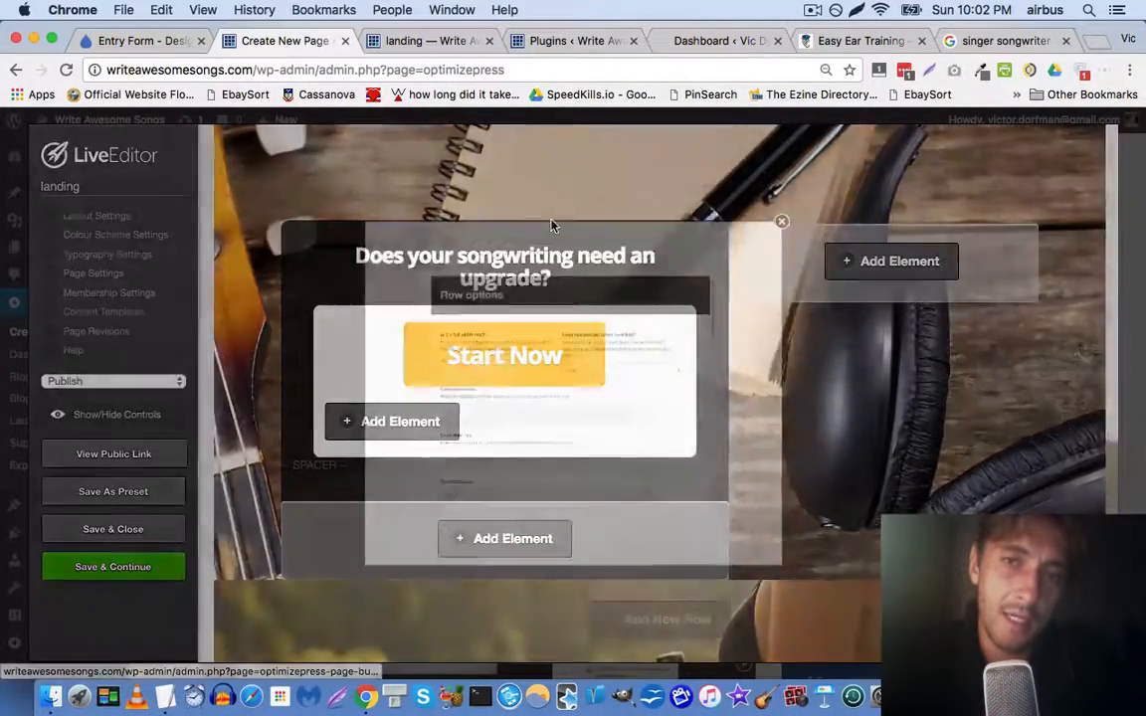
scroll(418, 384, down, 10)
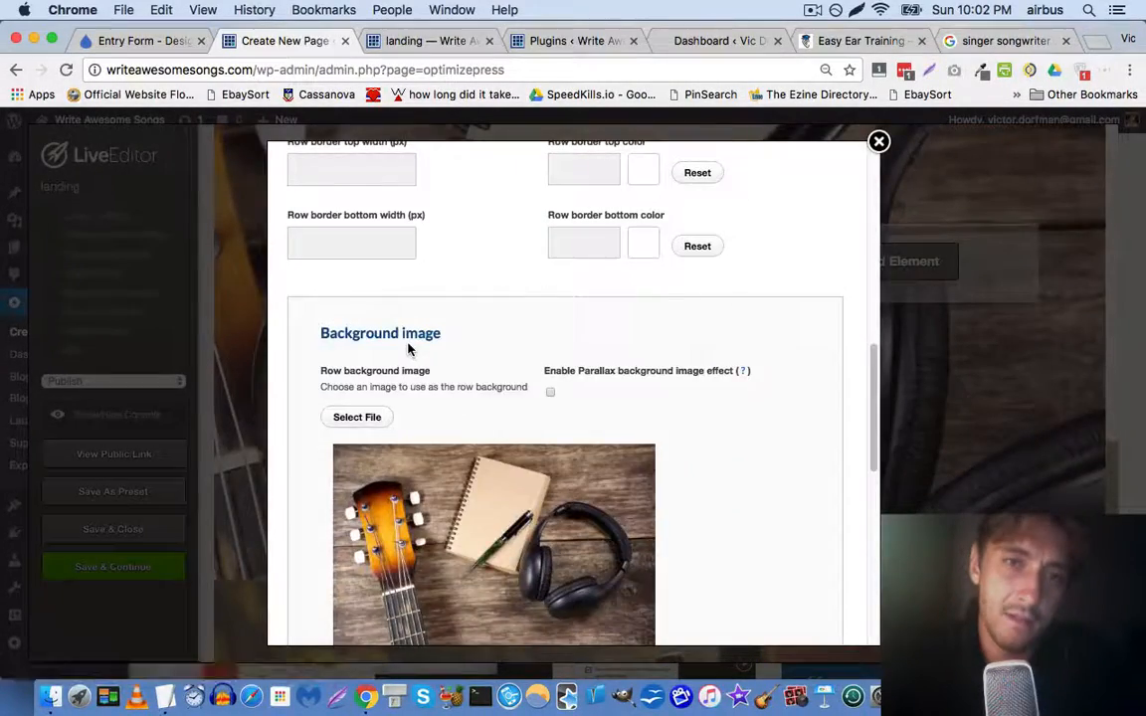
scroll(416, 339, up, 2)
scroll(537, 243, up, 3)
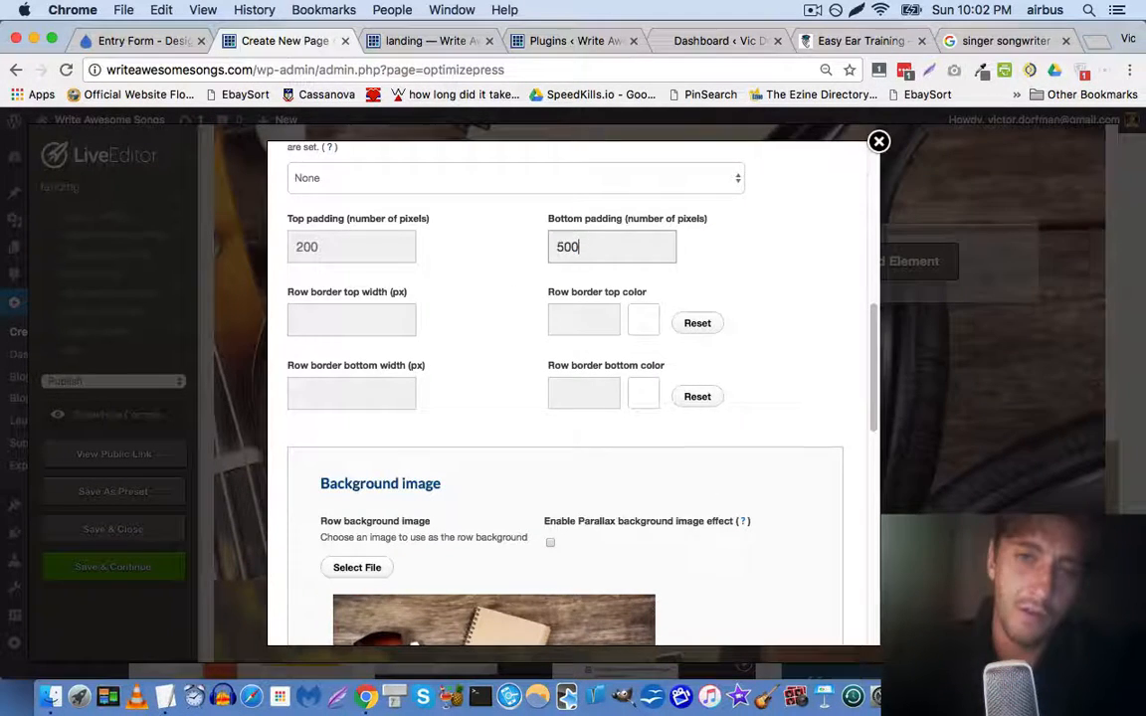
scroll(608, 389, down, 10)
click(797, 616)
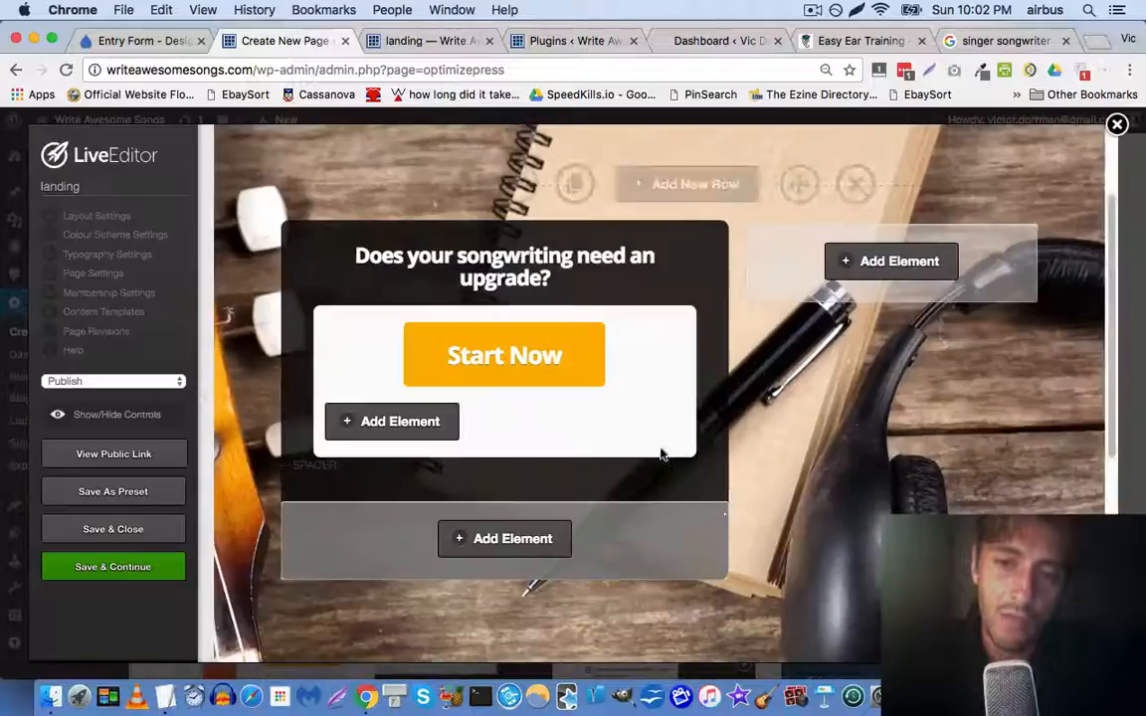
Save the landing page and switch back to the live landing page tab
scroll(660, 456, down, 5)
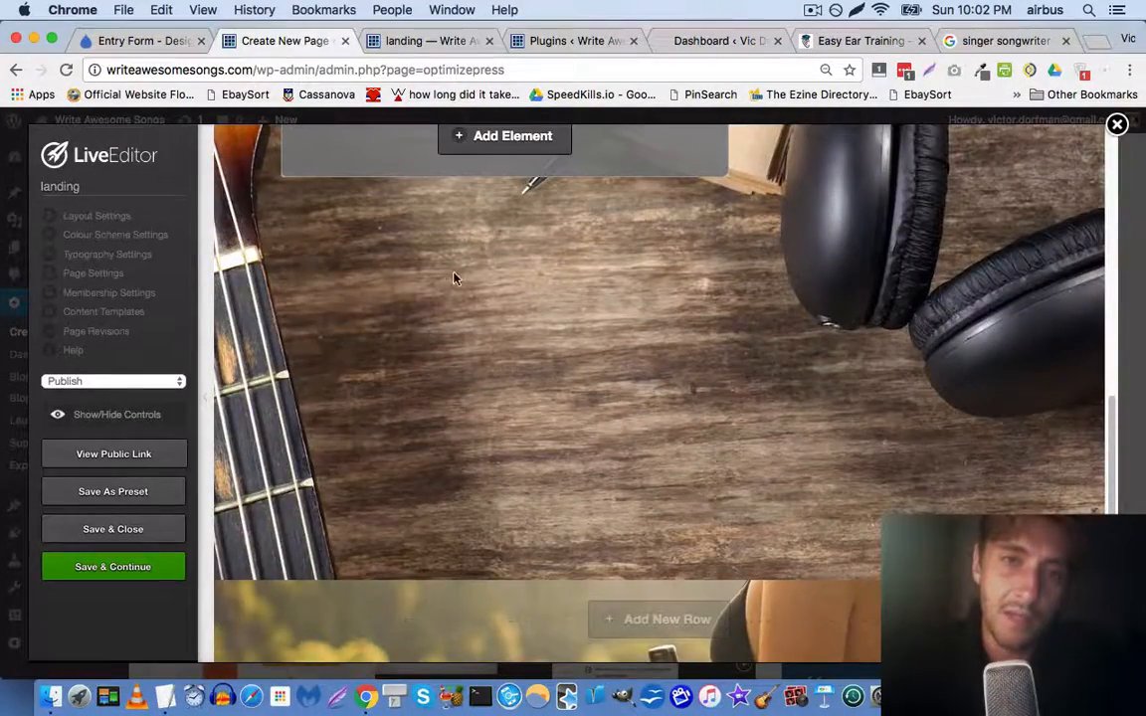
scroll(453, 278, up, 5)
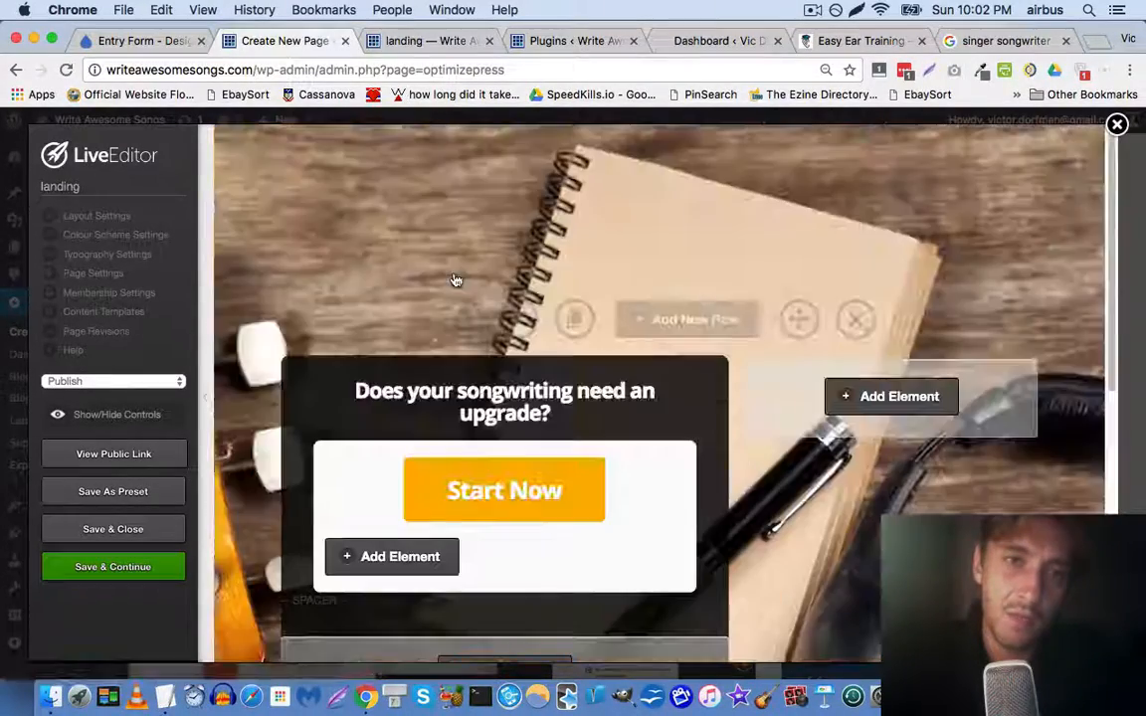
click(159, 567)
key(Return)
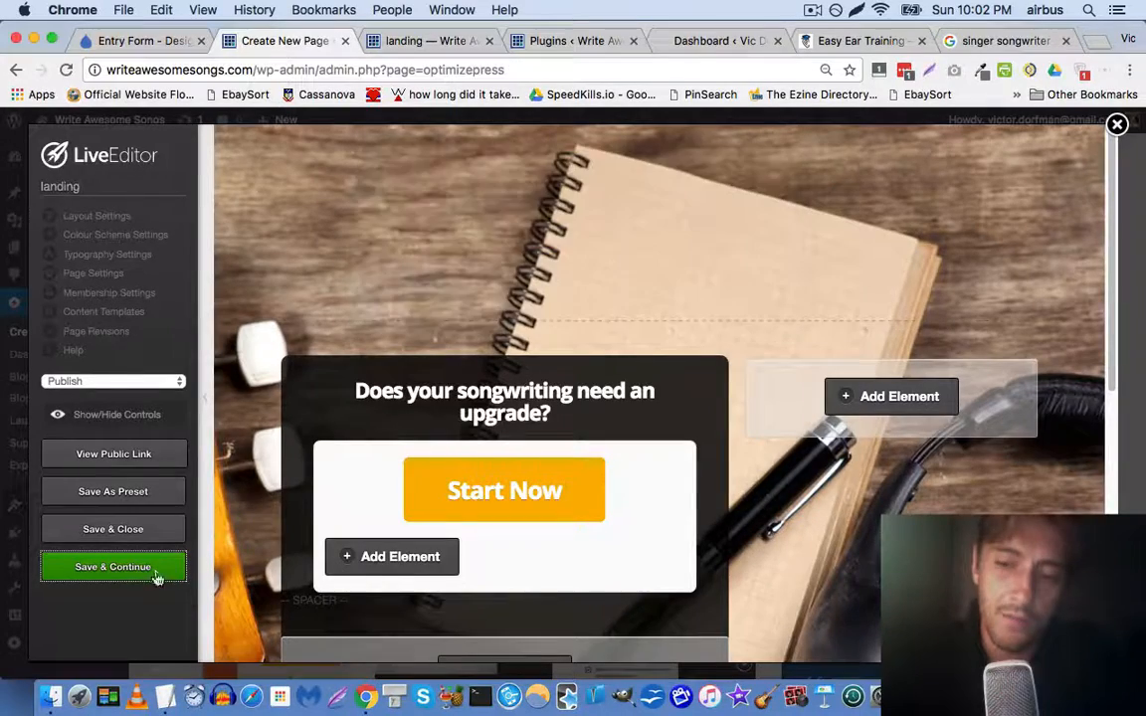
click(409, 41)
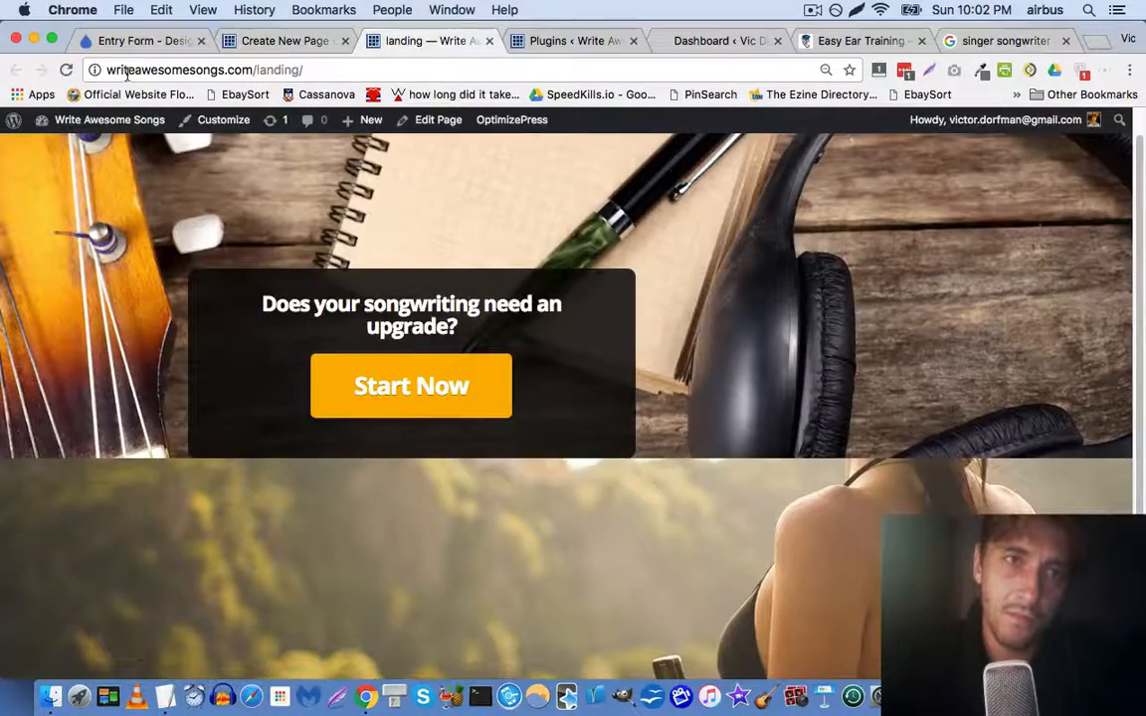
Reload the live landing page and zoom it to 90% to view the taller photo row
click(67, 70)
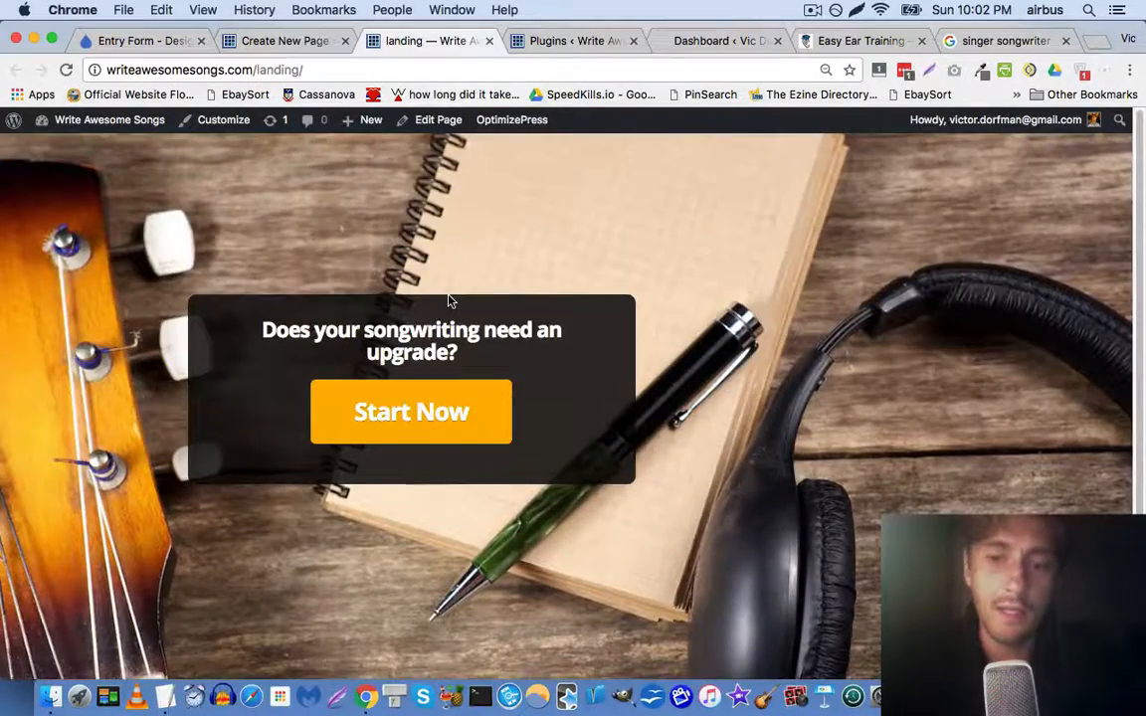
key(super+minus)
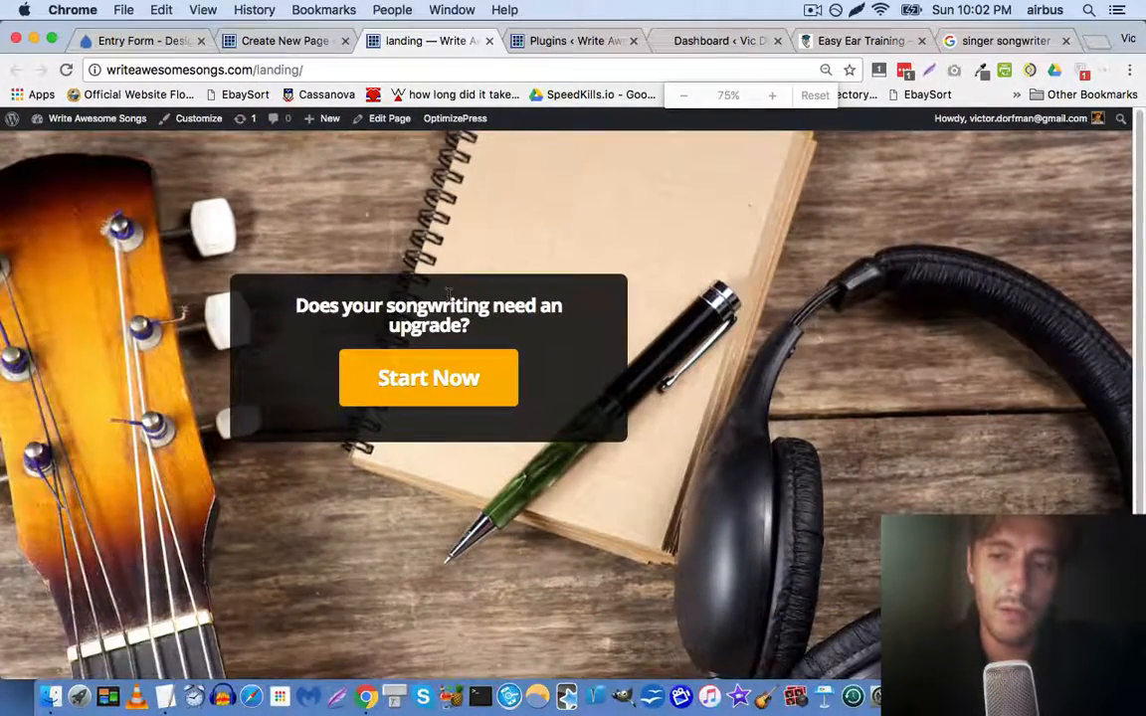
key(super+minus)
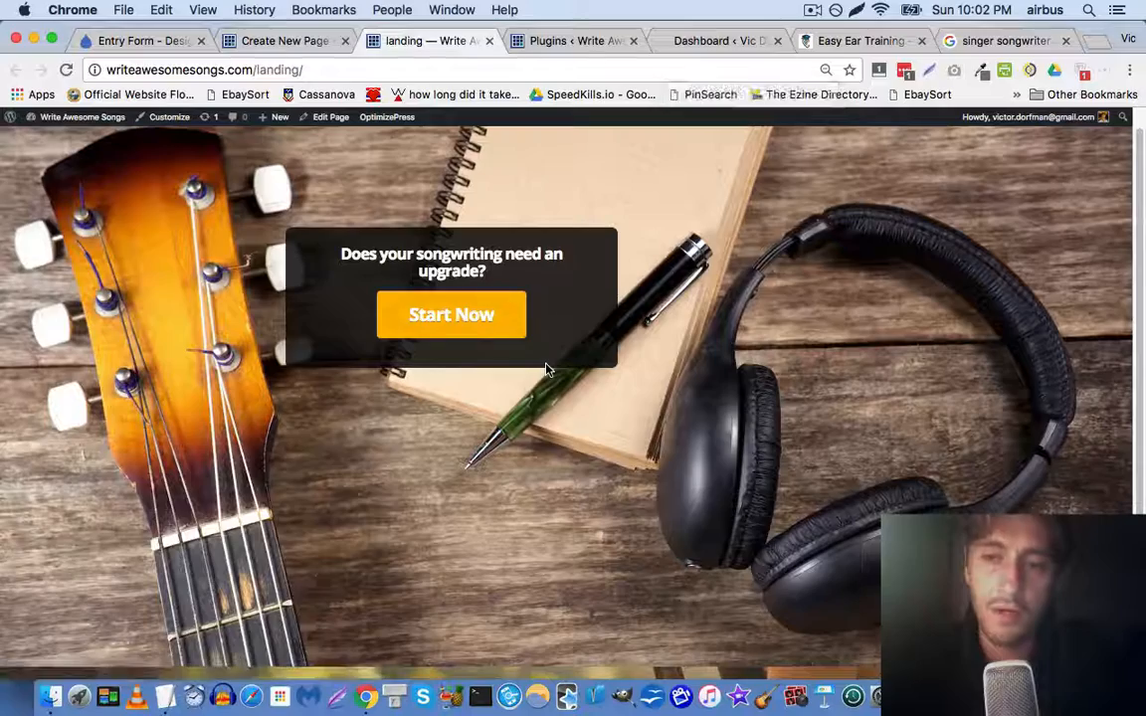
key(super+minus)
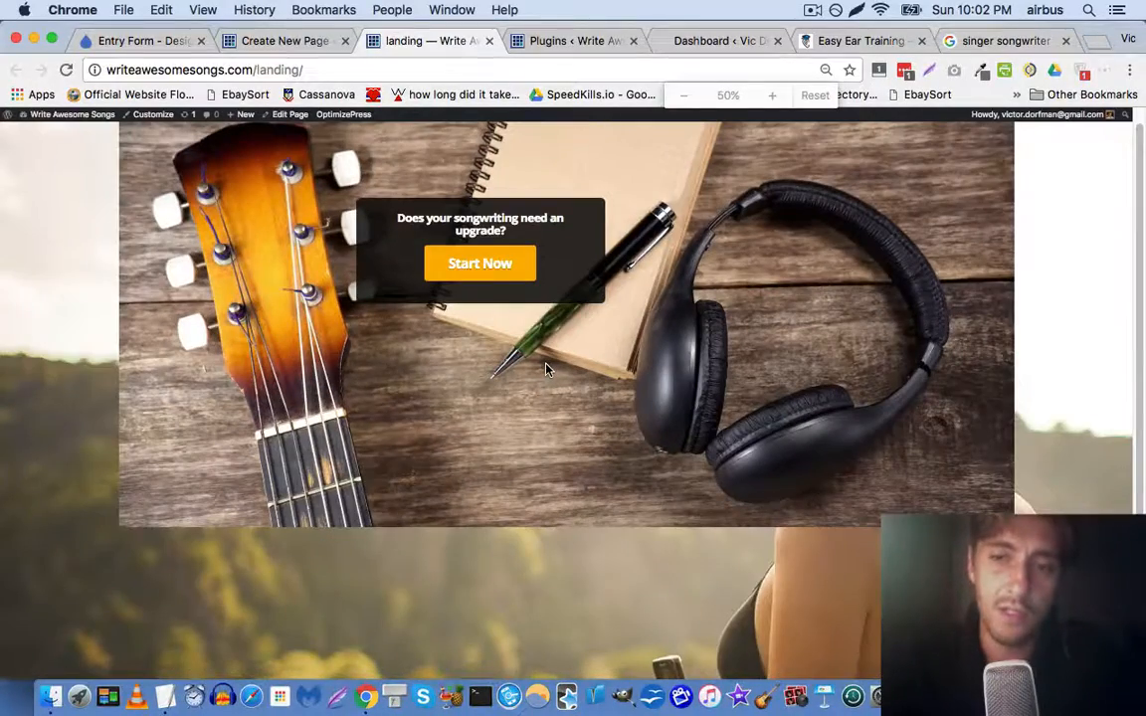
key(super+minus)
key(super+plus)
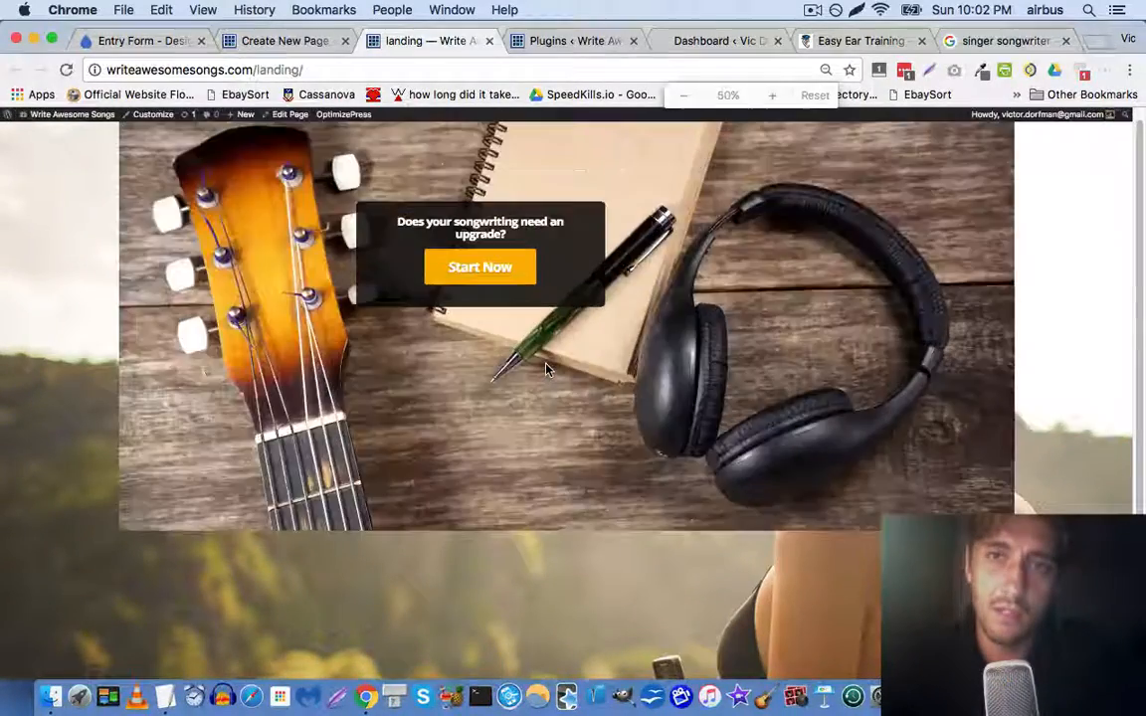
key(super+plus)
key(super+plus)
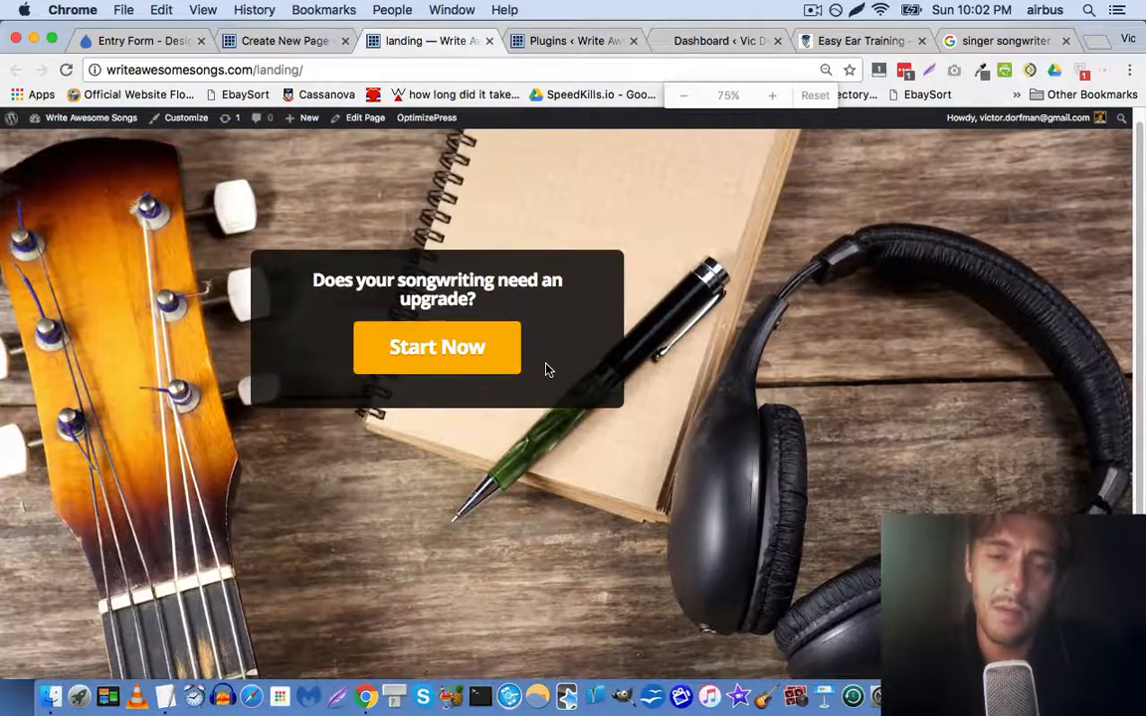
key(super+plus)
key(super+plus)
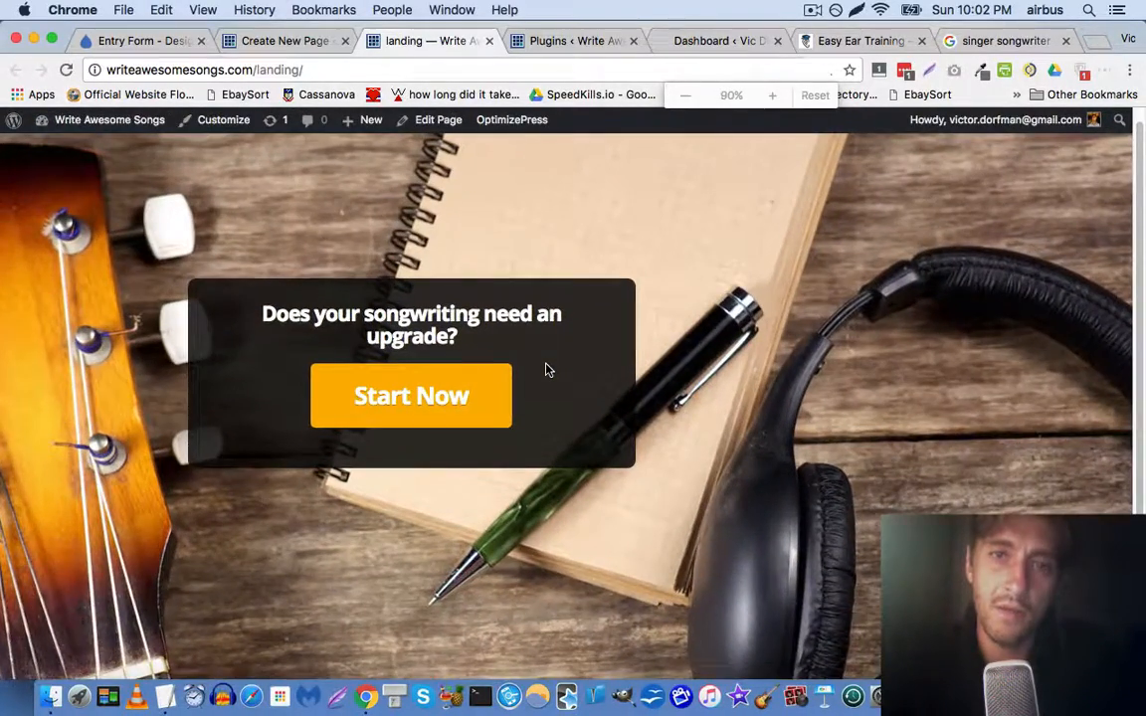
key(super+plus)
scroll(456, 359, down, 5)
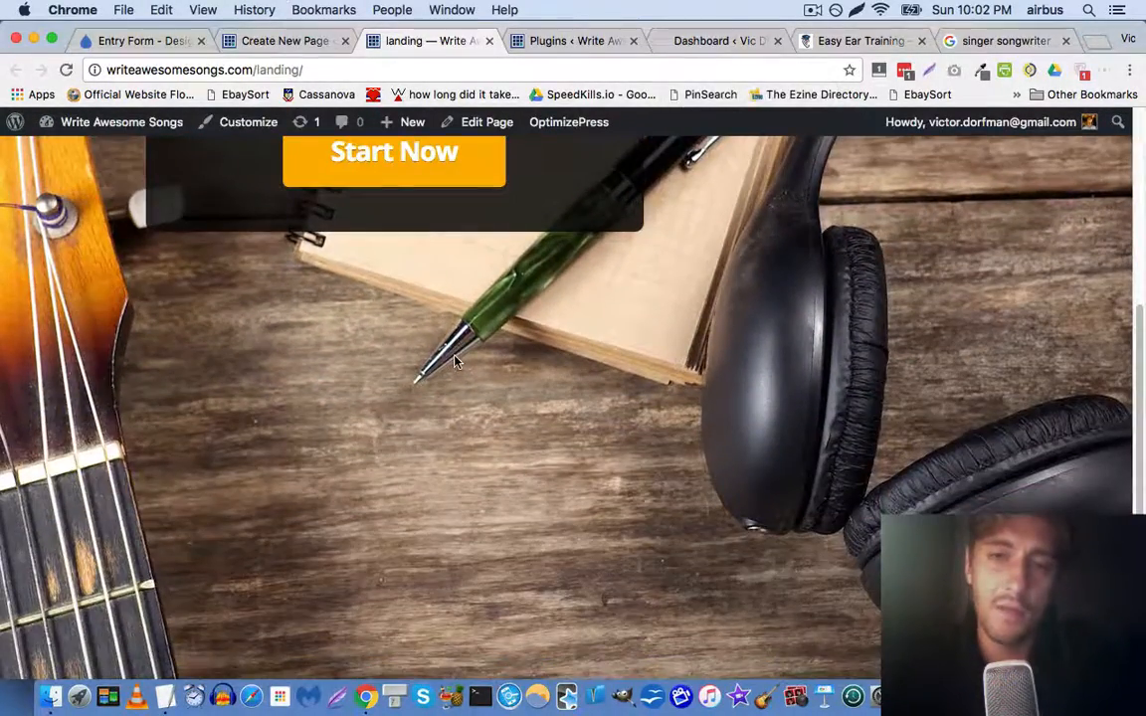
scroll(456, 360, up, 6)
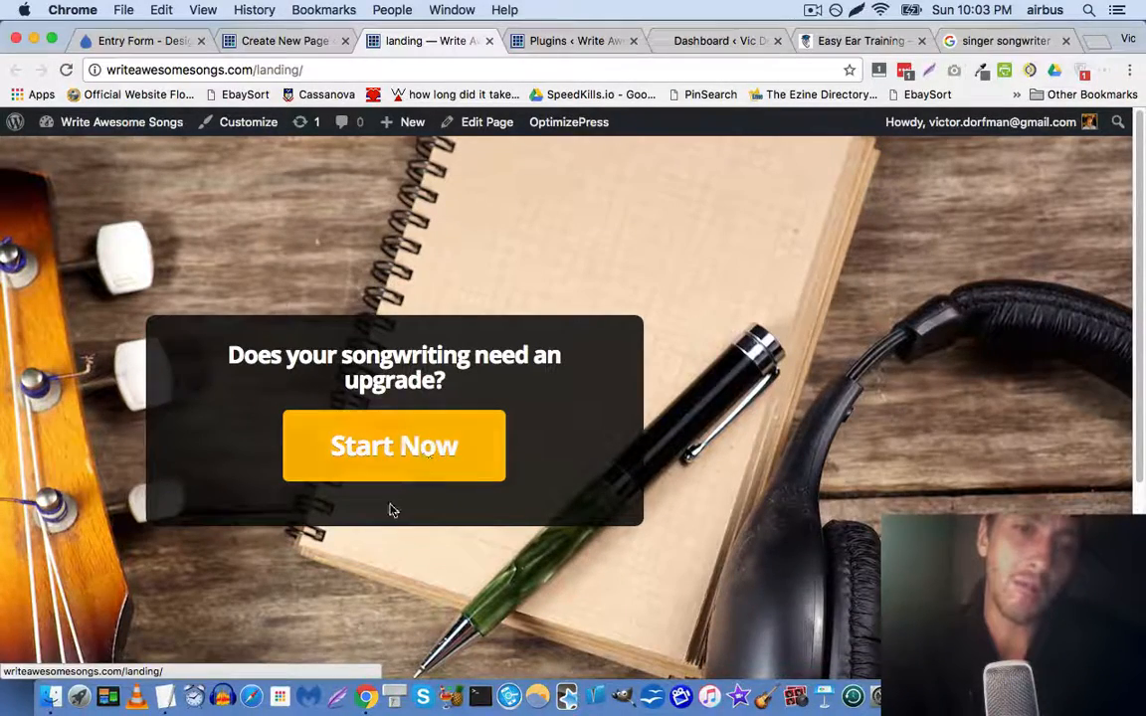
Test that Start Now opens the Free Songwriting Checklist popup, close it, and go to Plugins
click(398, 444)
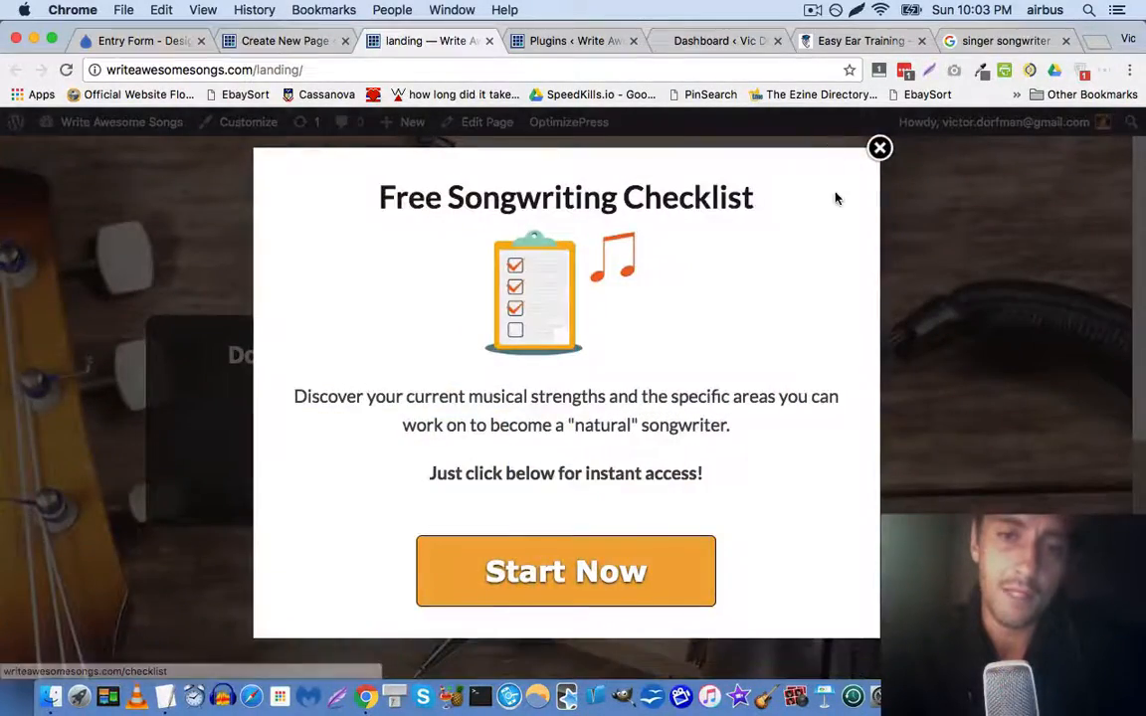
click(880, 147)
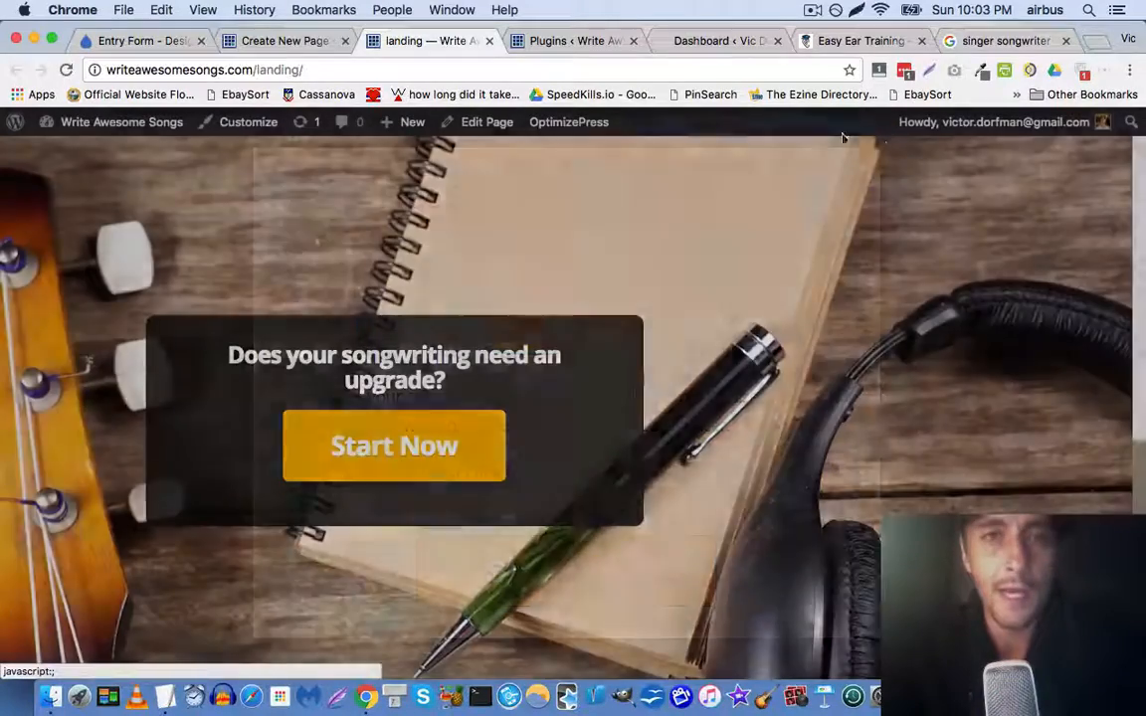
click(527, 41)
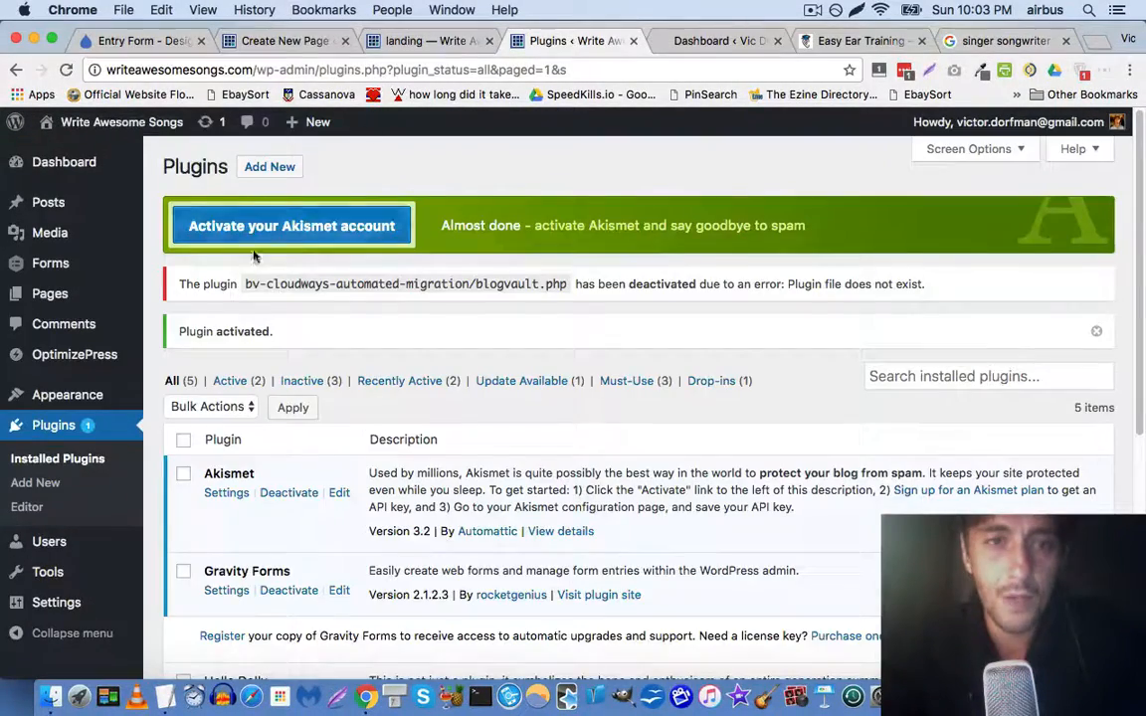
On the vicdorfman.com dashboard, open Gravity Forms' list of all forms
scroll(210, 258, down, 1)
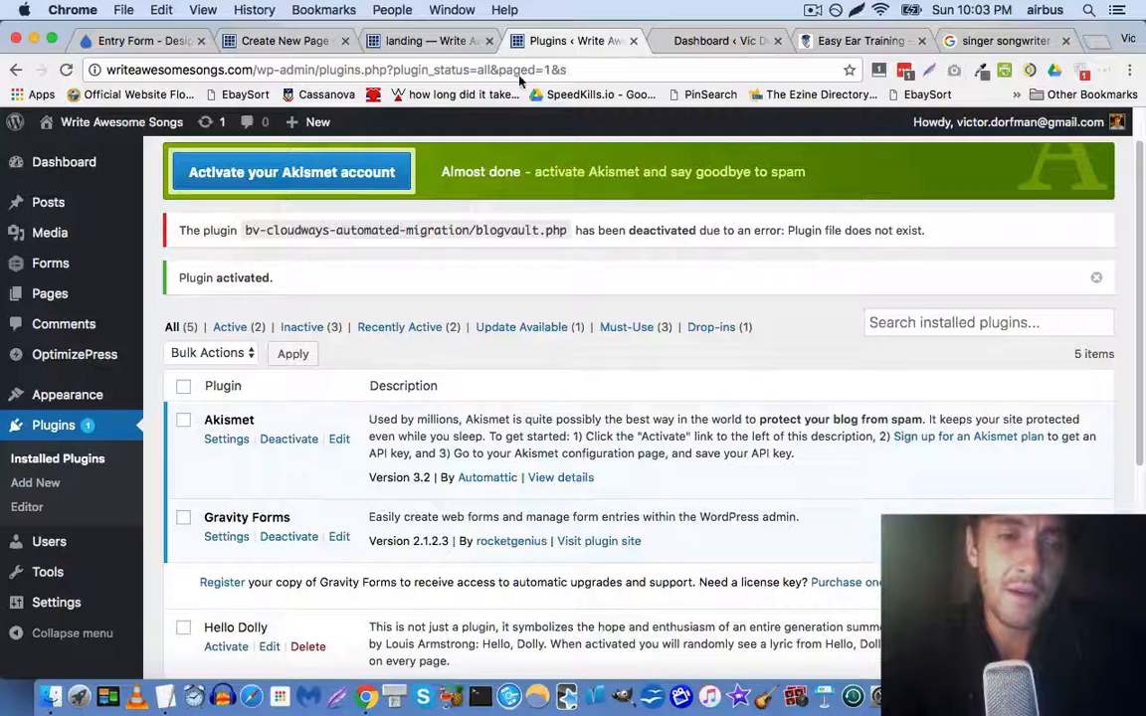
click(712, 45)
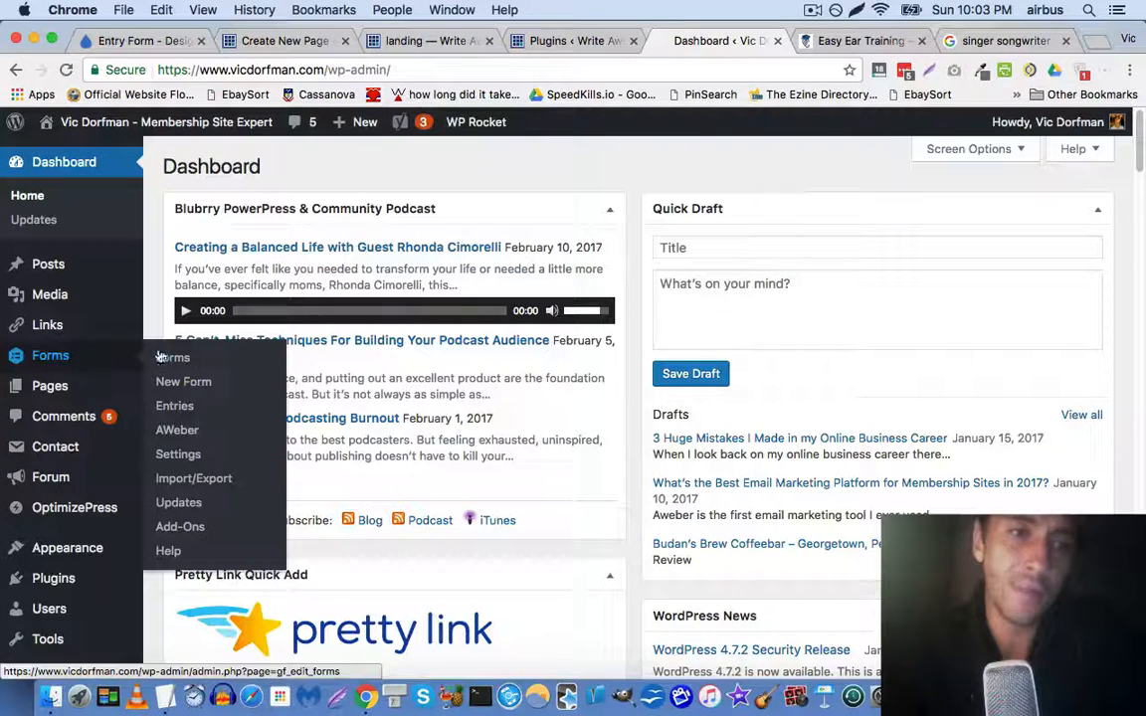
click(201, 358)
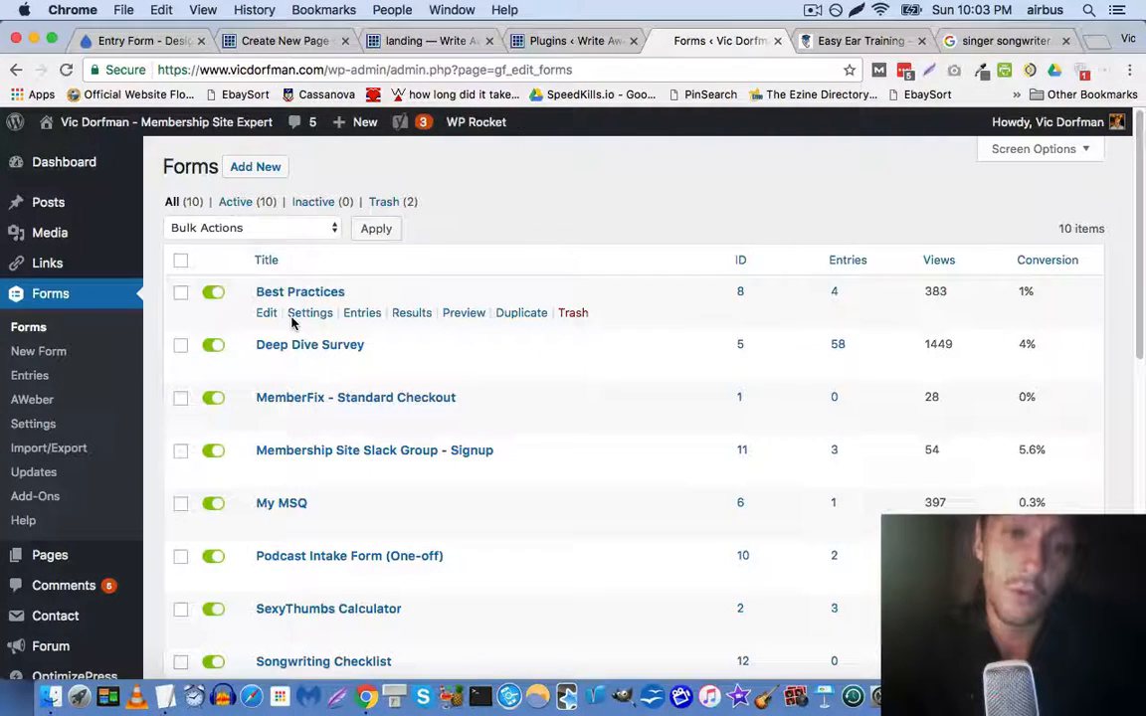
mouse_move(309, 312)
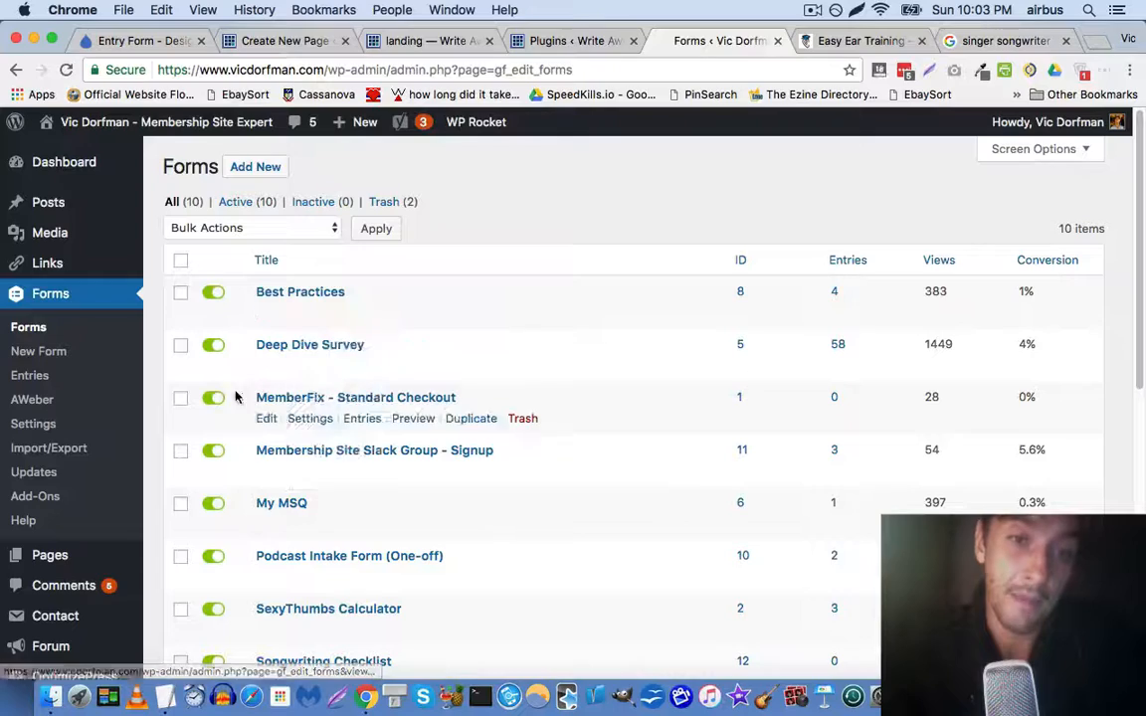
scroll(212, 389, down, 5)
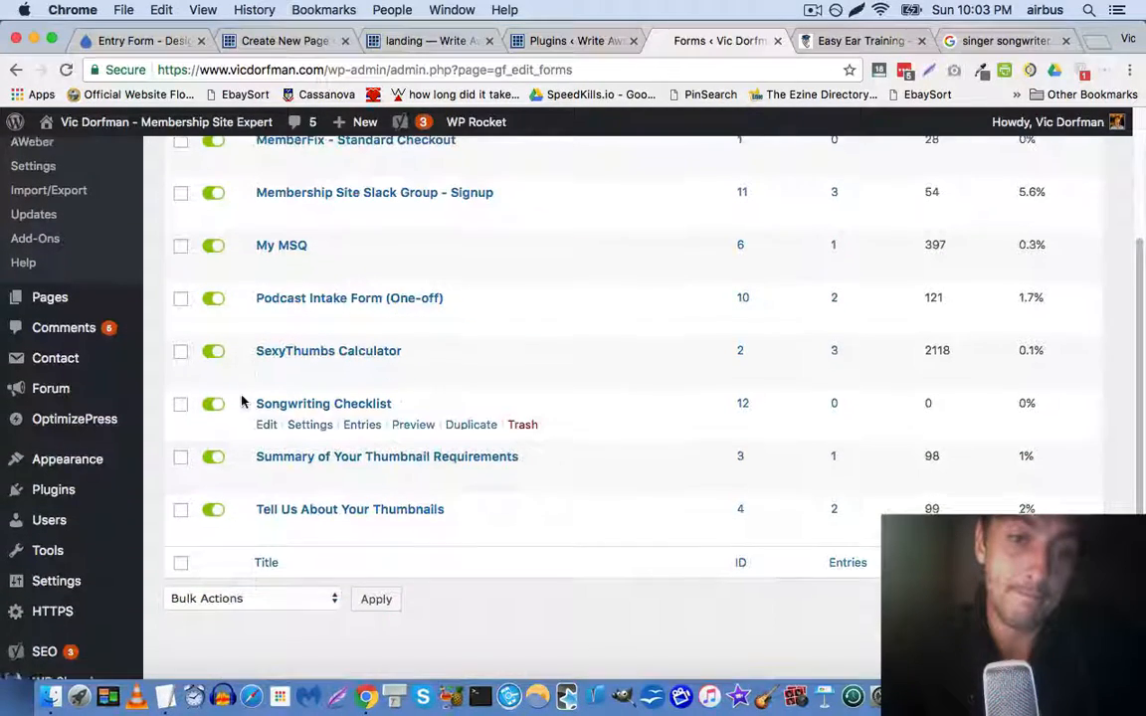
scroll(243, 402, up, 5)
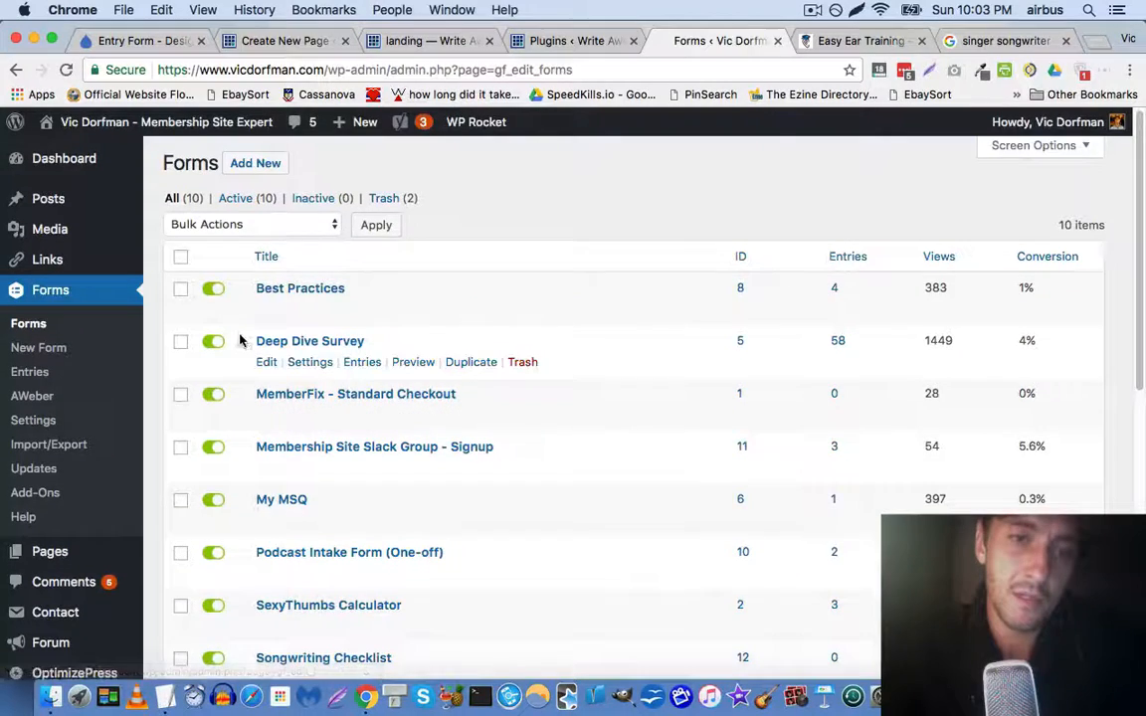
scroll(209, 344, down, 2)
scroll(211, 343, down, 1)
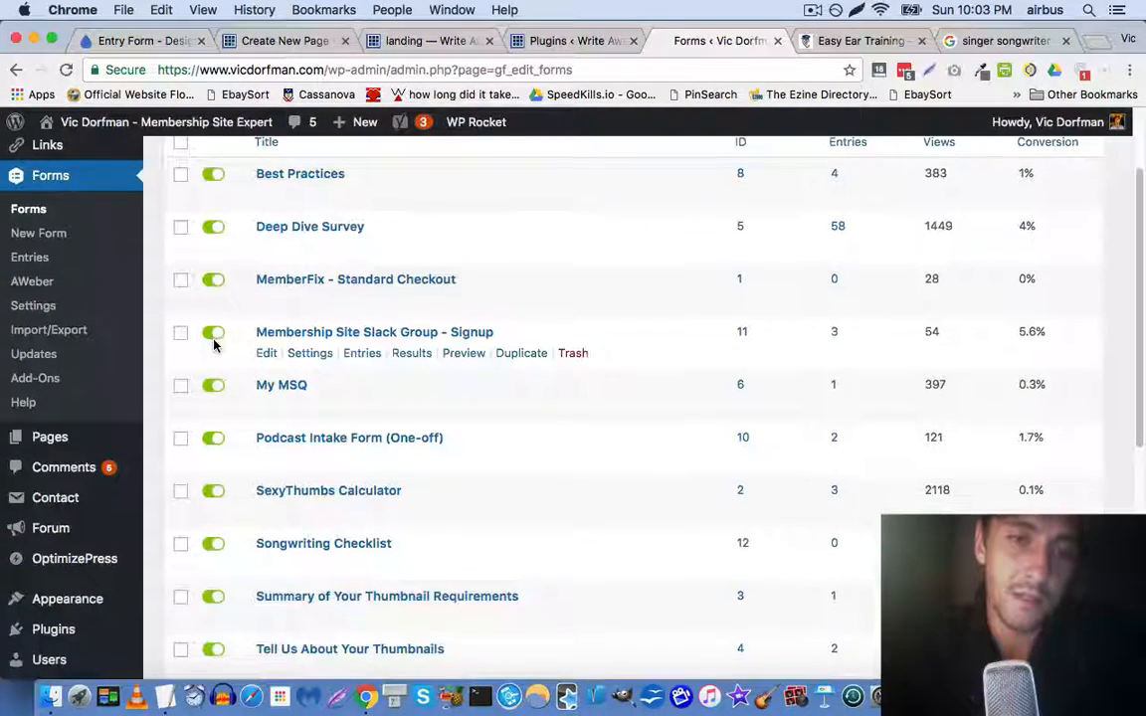
Look through the Songwriting Checklist form's settings, then open the Import/Export page
mouse_move(319, 565)
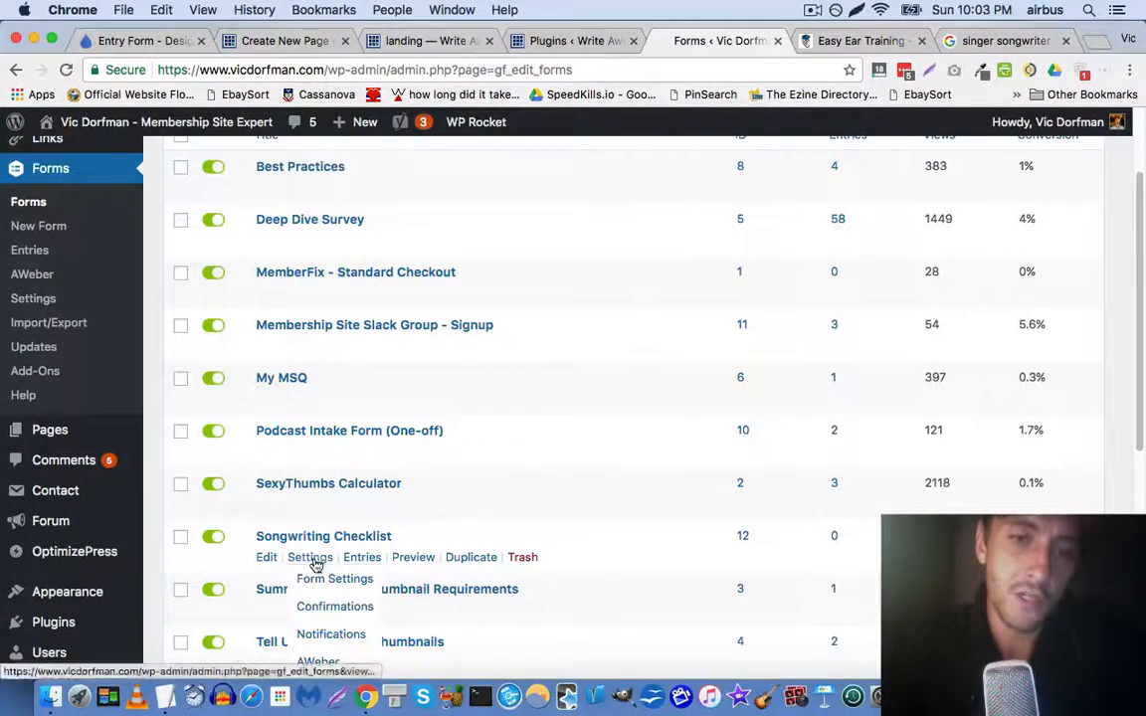
scroll(314, 562, down, 1)
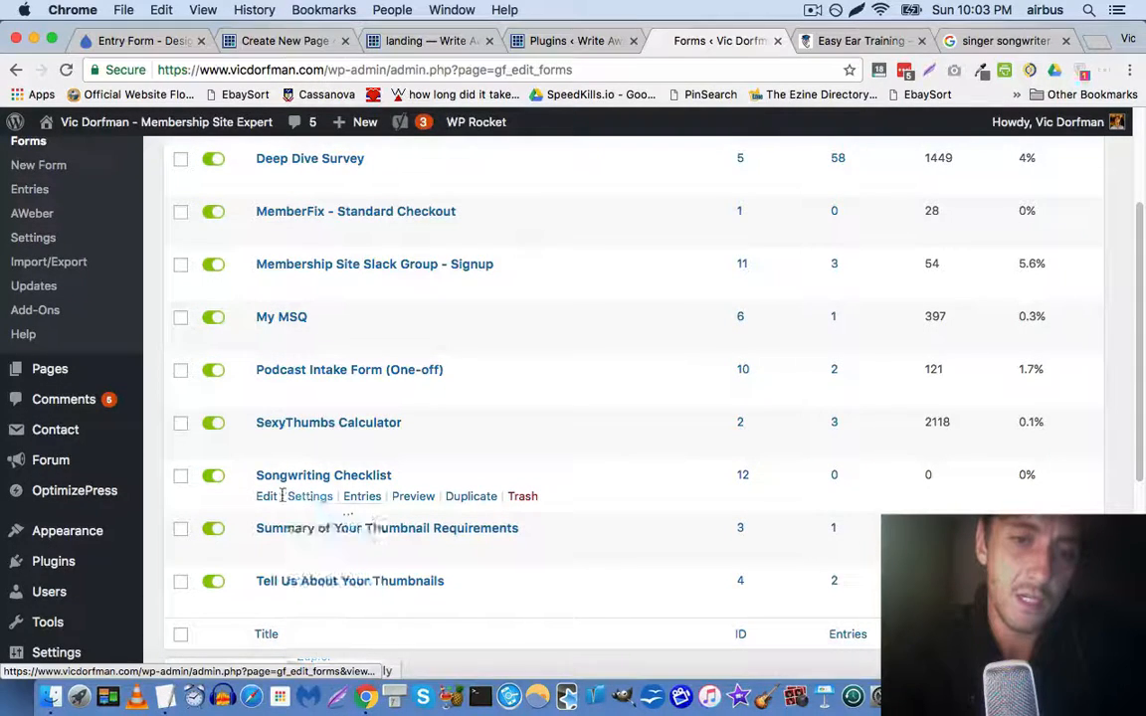
scroll(319, 430, down, 2)
mouse_move(310, 408)
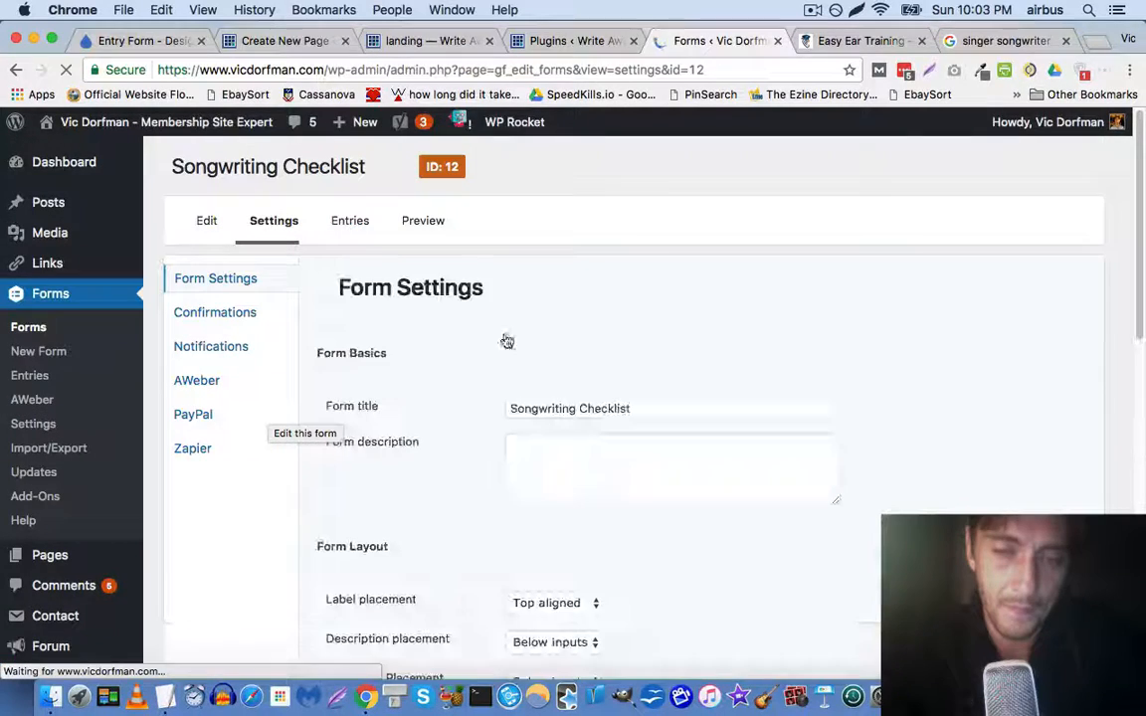
scroll(335, 447, down, 10)
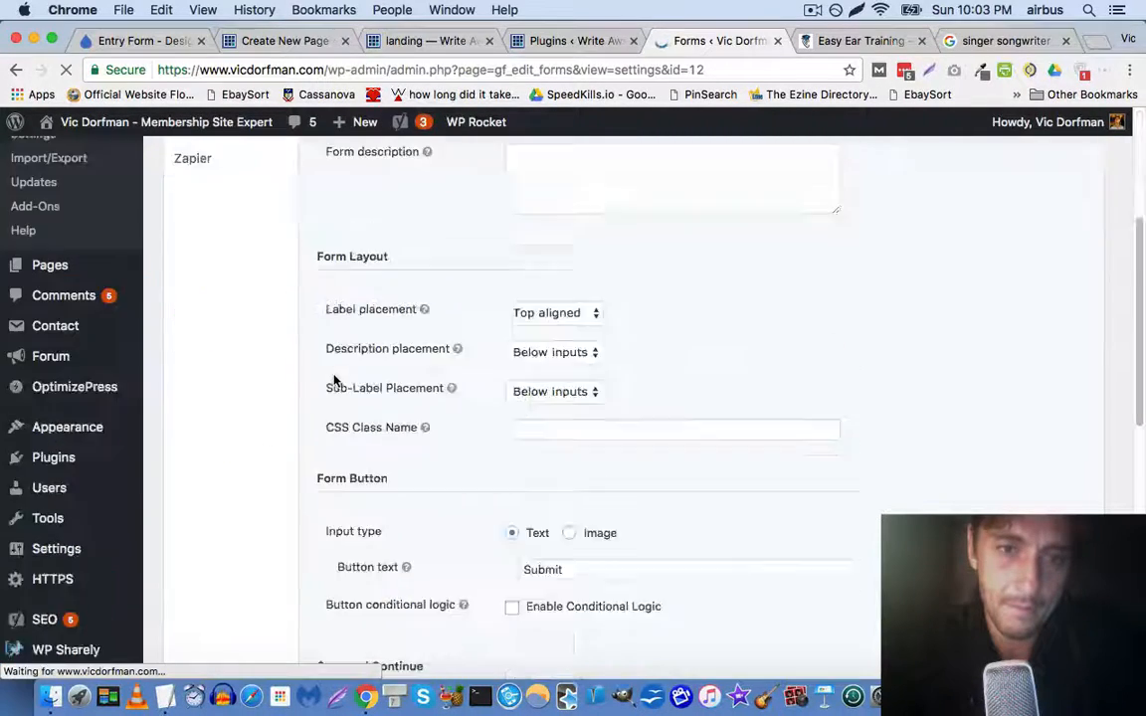
scroll(360, 394, up, 6)
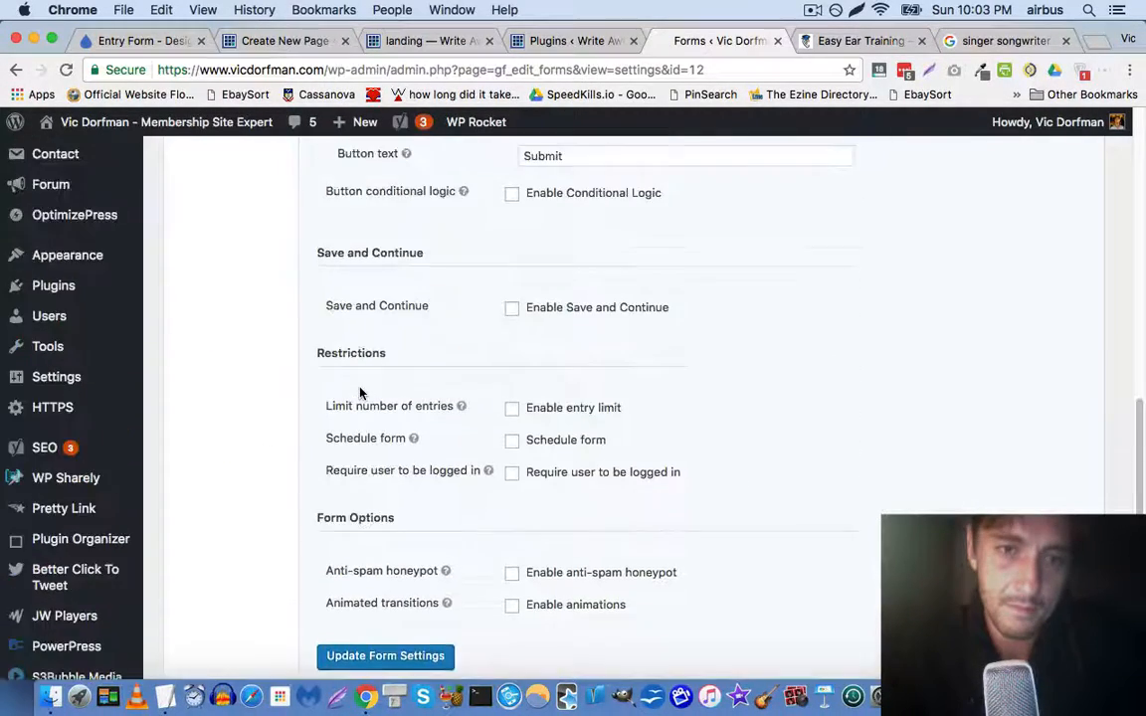
scroll(360, 393, up, 4)
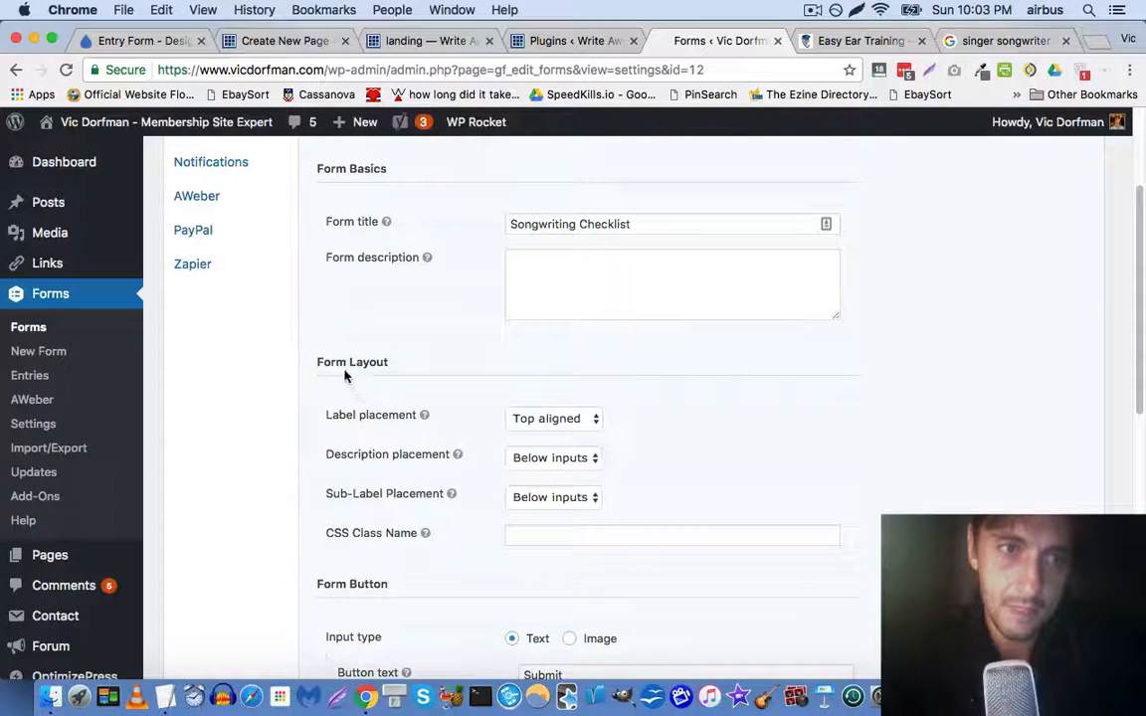
click(51, 449)
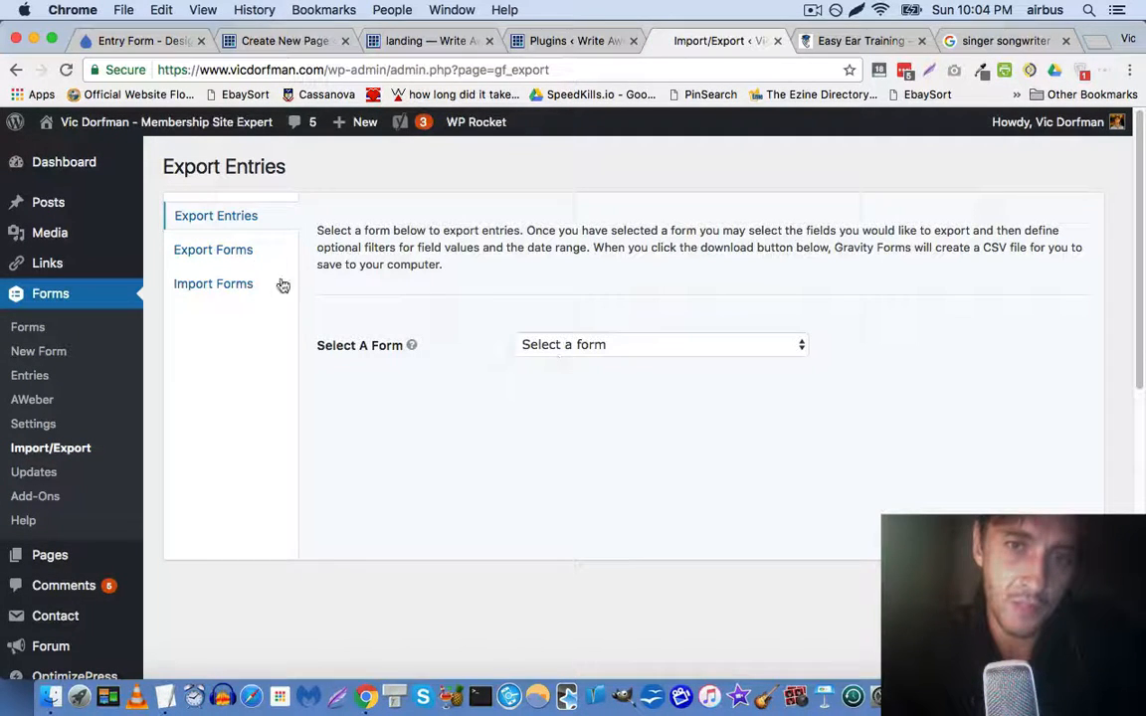
Export the Songwriting Checklist form as a JSON file and switch to the Write Awesome Songs Plugins tab
click(250, 250)
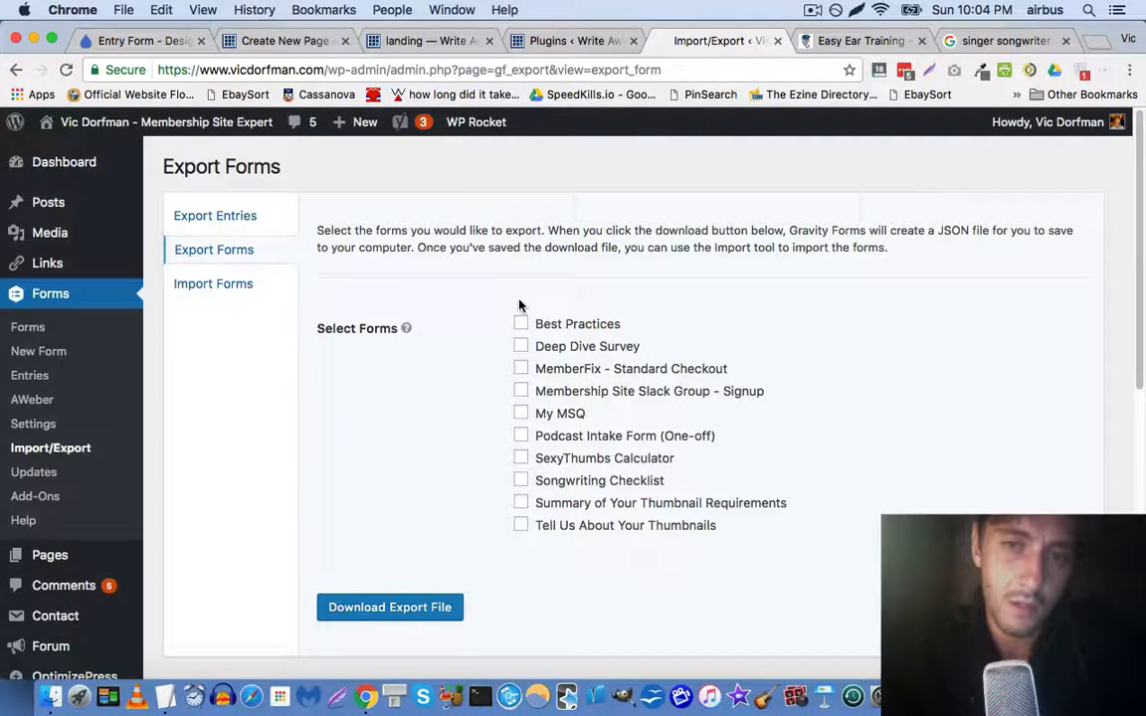
click(425, 607)
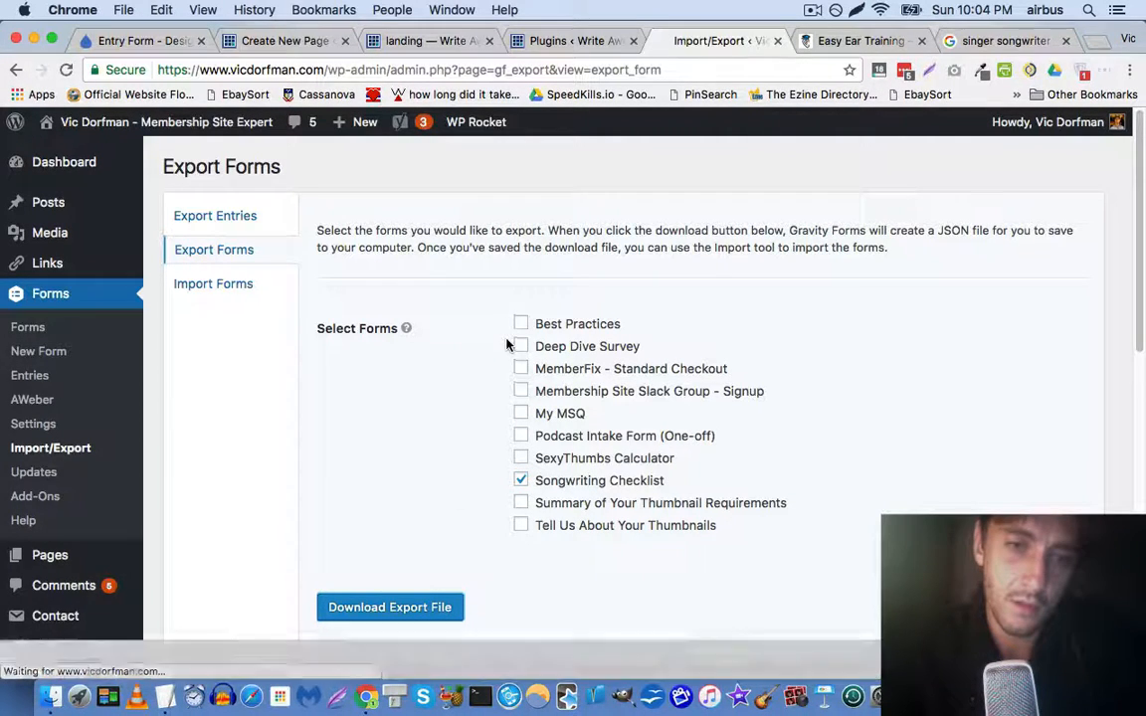
click(571, 45)
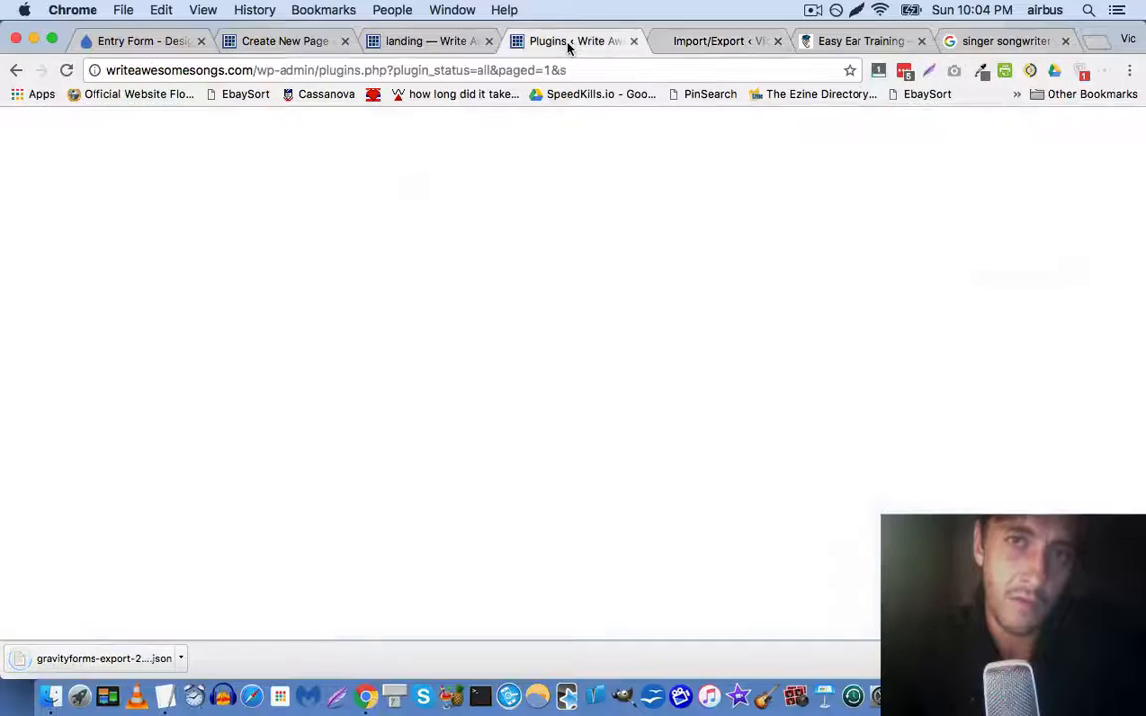
Close the finished export and search tabs and open Gravity Forms on the Write Awesome Songs site
click(711, 40)
click(776, 42)
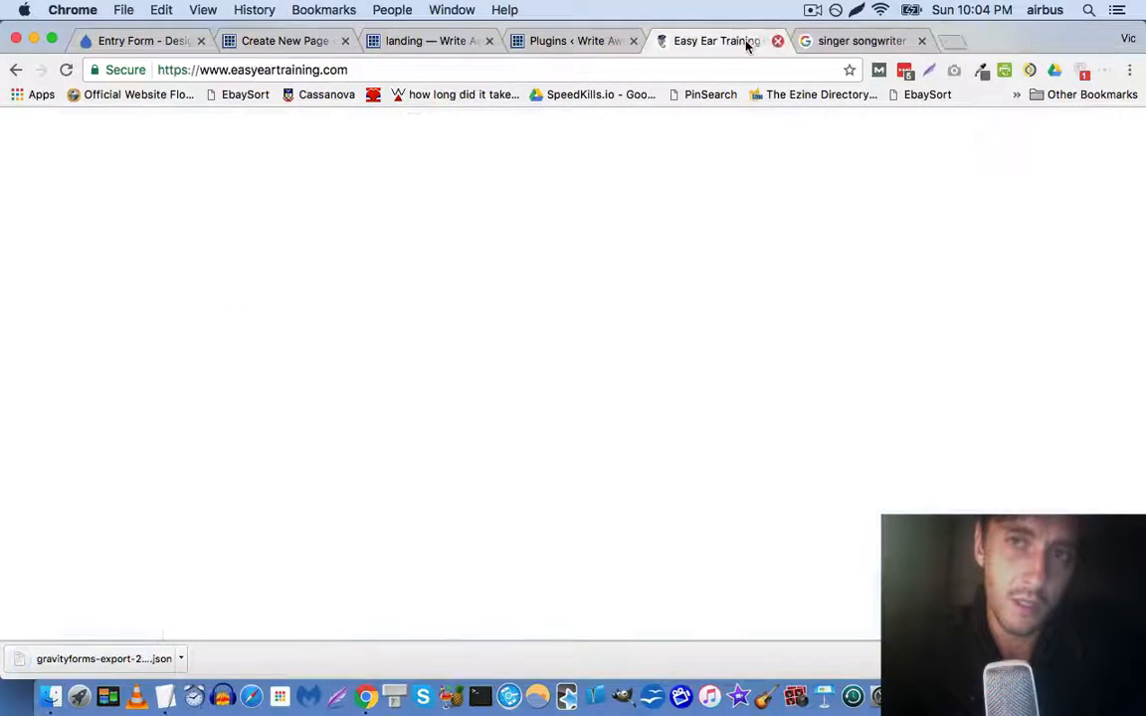
click(553, 42)
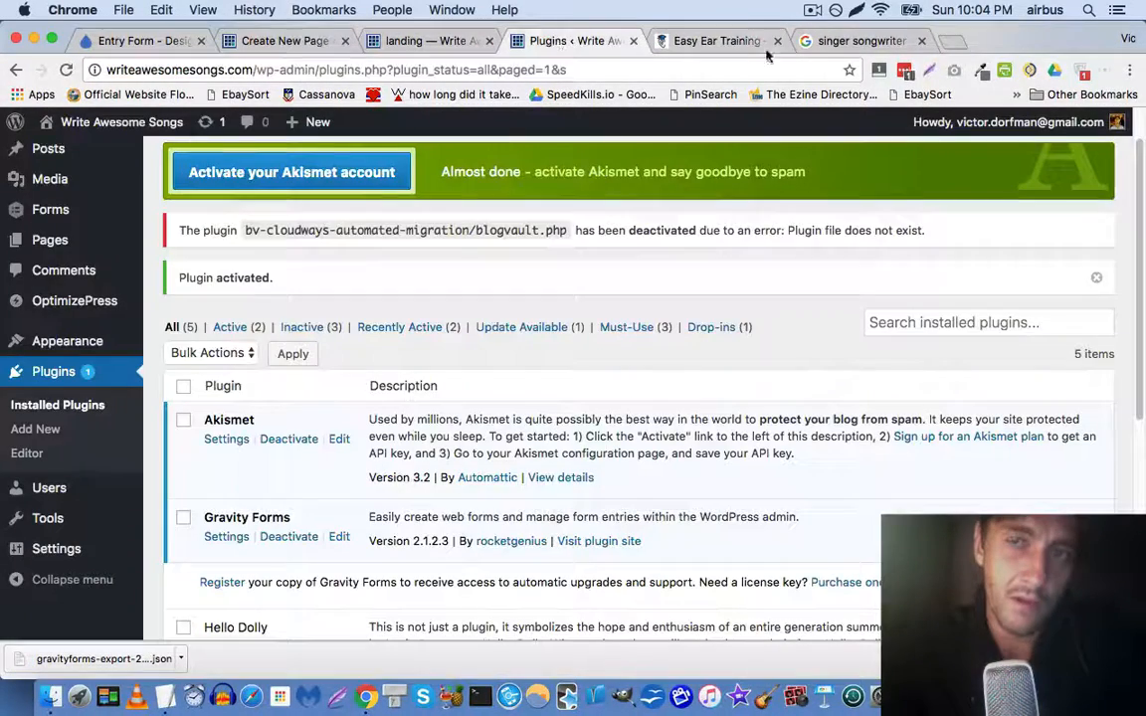
click(922, 42)
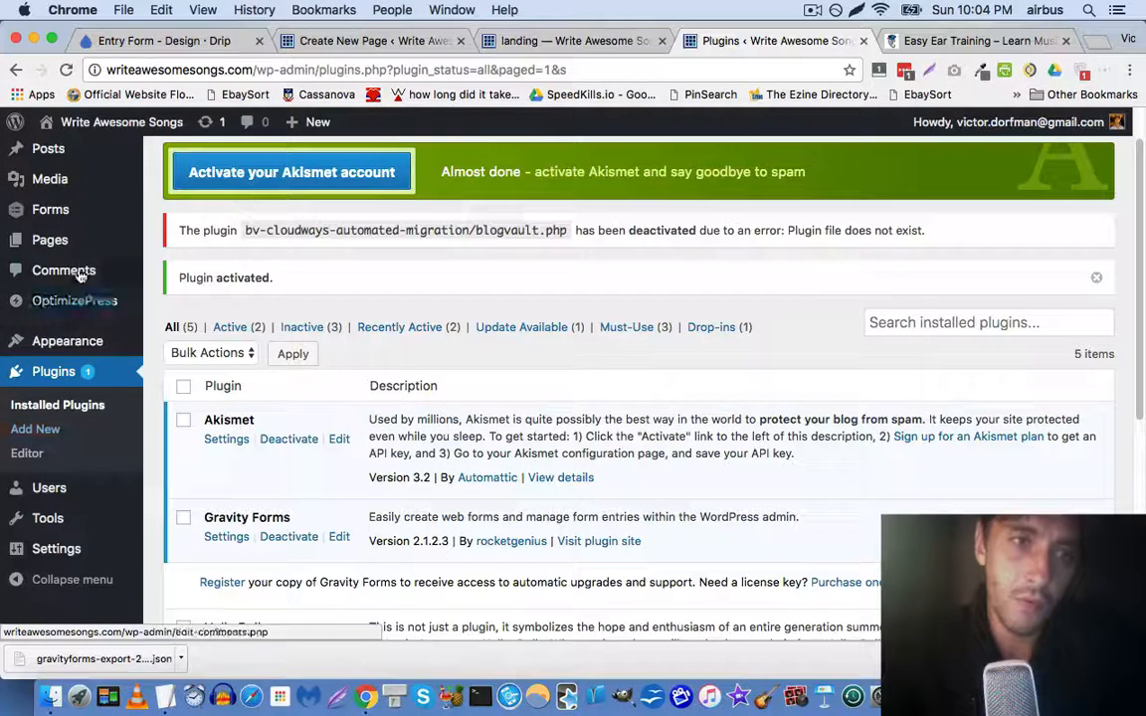
mouse_move(70, 211)
click(184, 311)
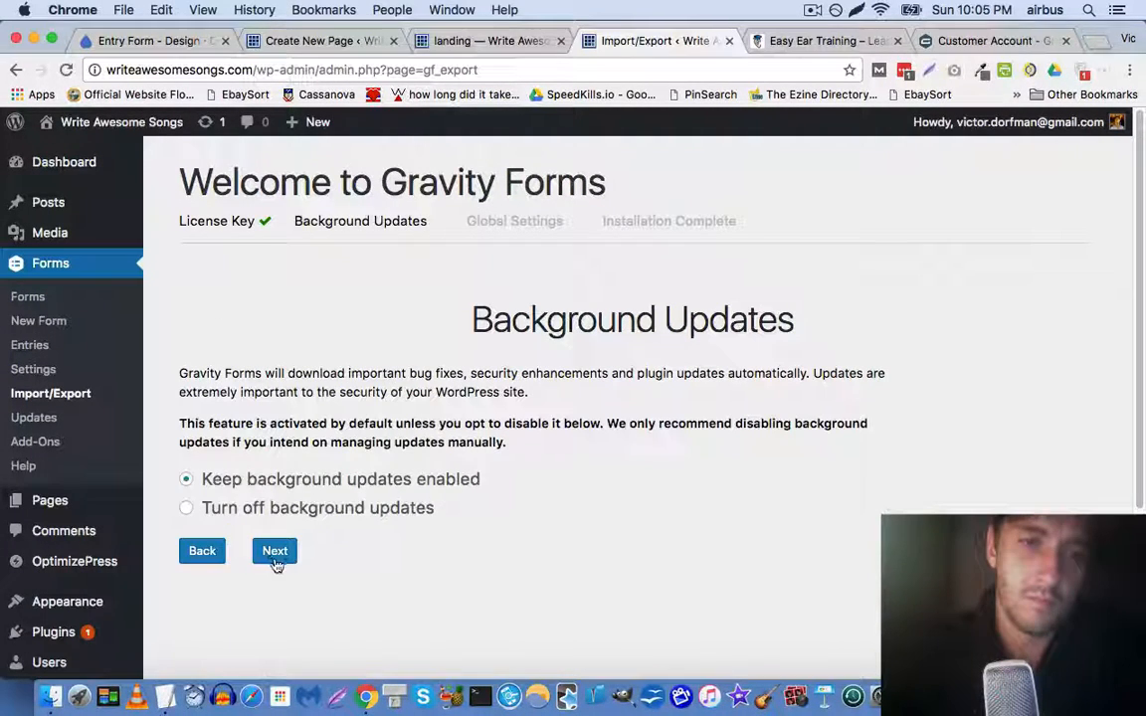
Complete the Gravity Forms setup wizard with U.S. Dollar currency and No-Conflict Mode on
click(274, 557)
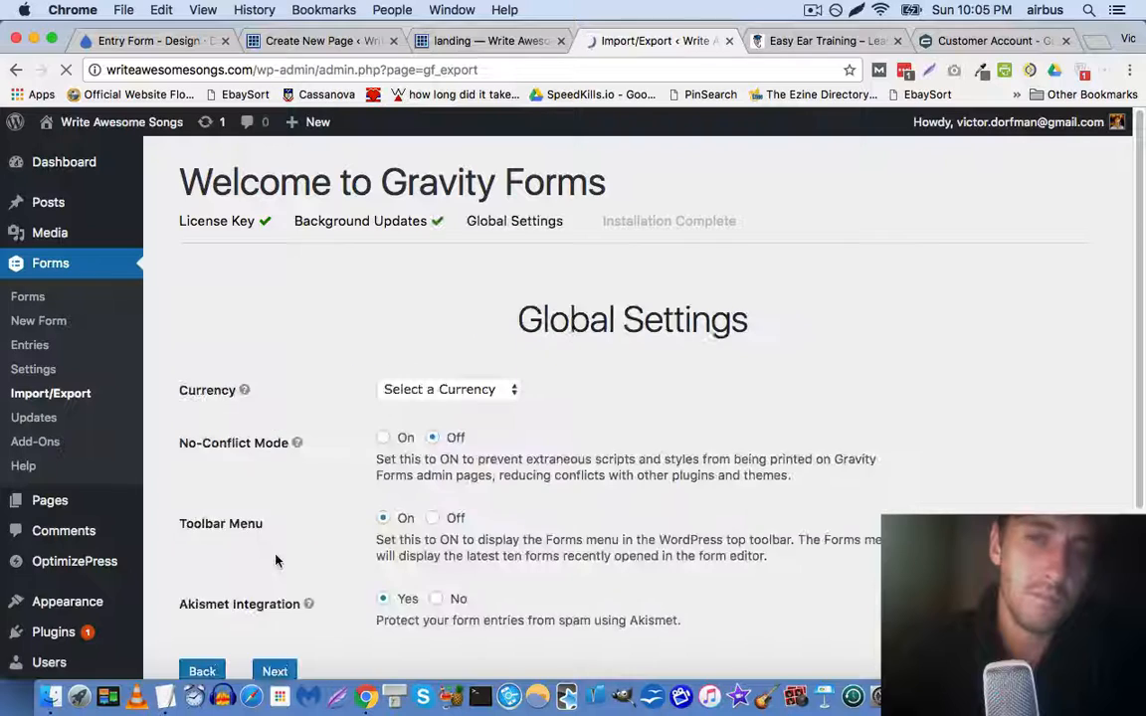
scroll(304, 471, down, 2)
click(450, 289)
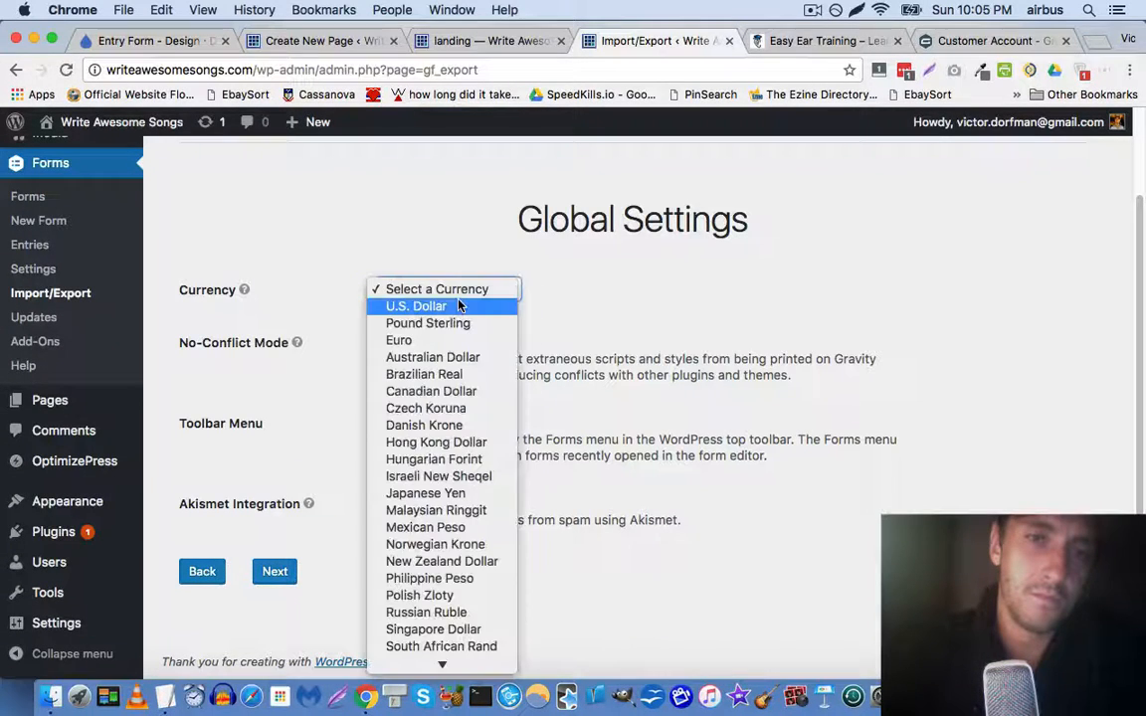
click(413, 304)
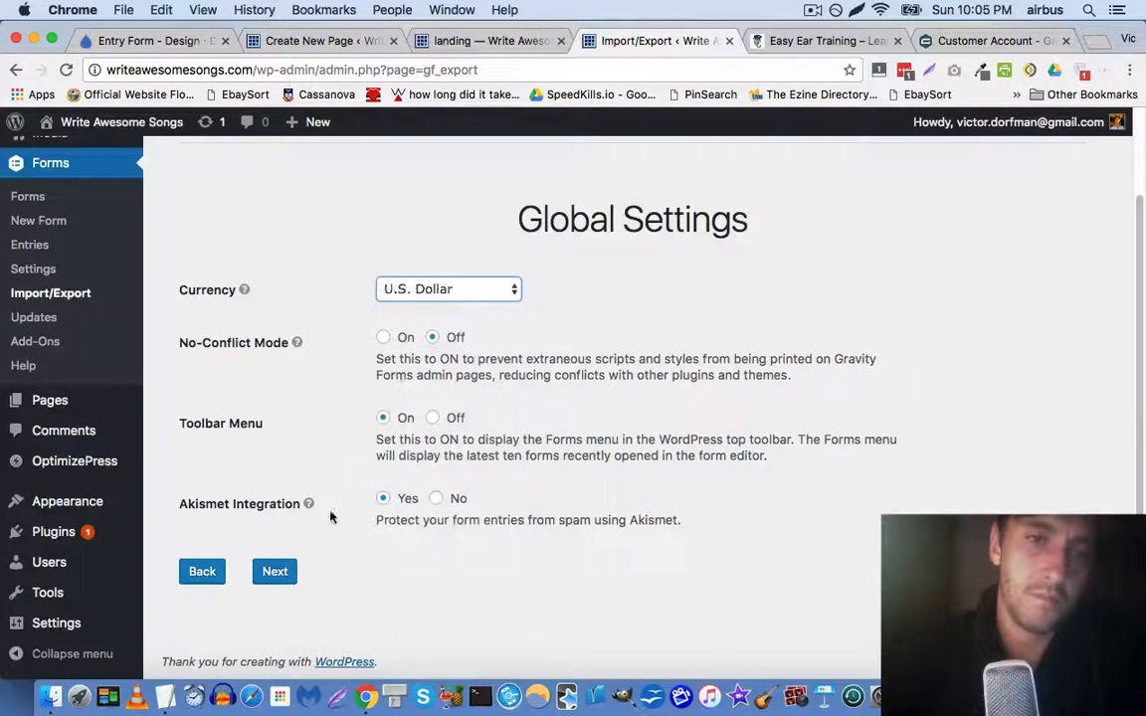
click(384, 338)
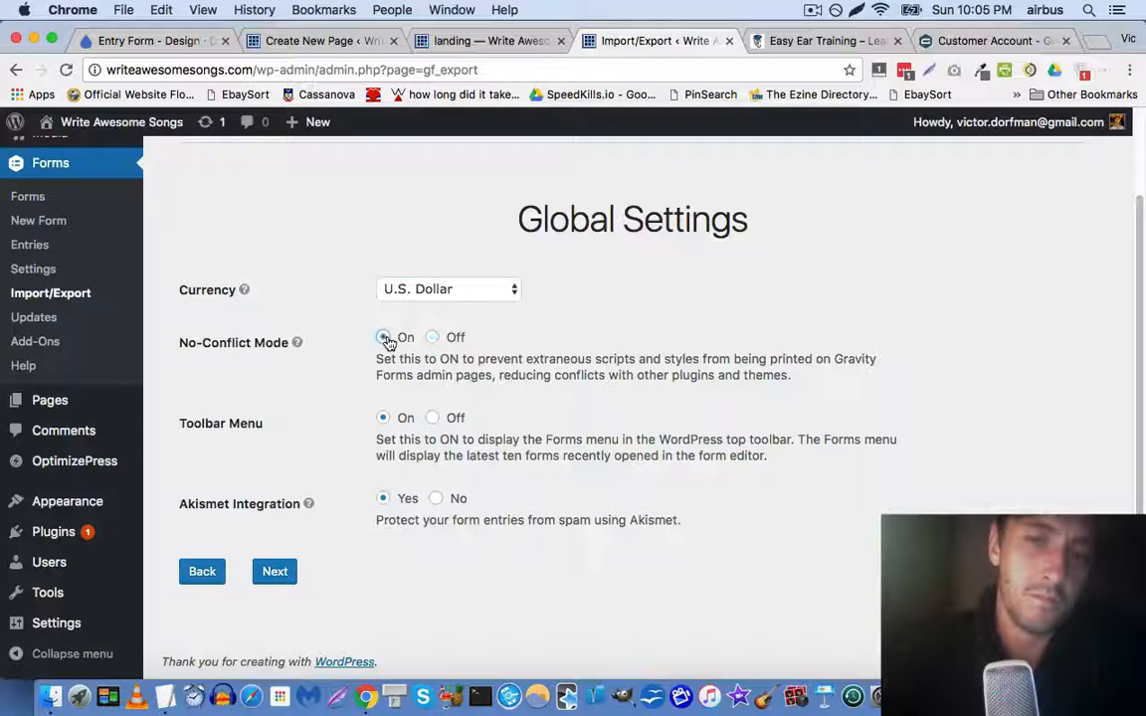
click(274, 572)
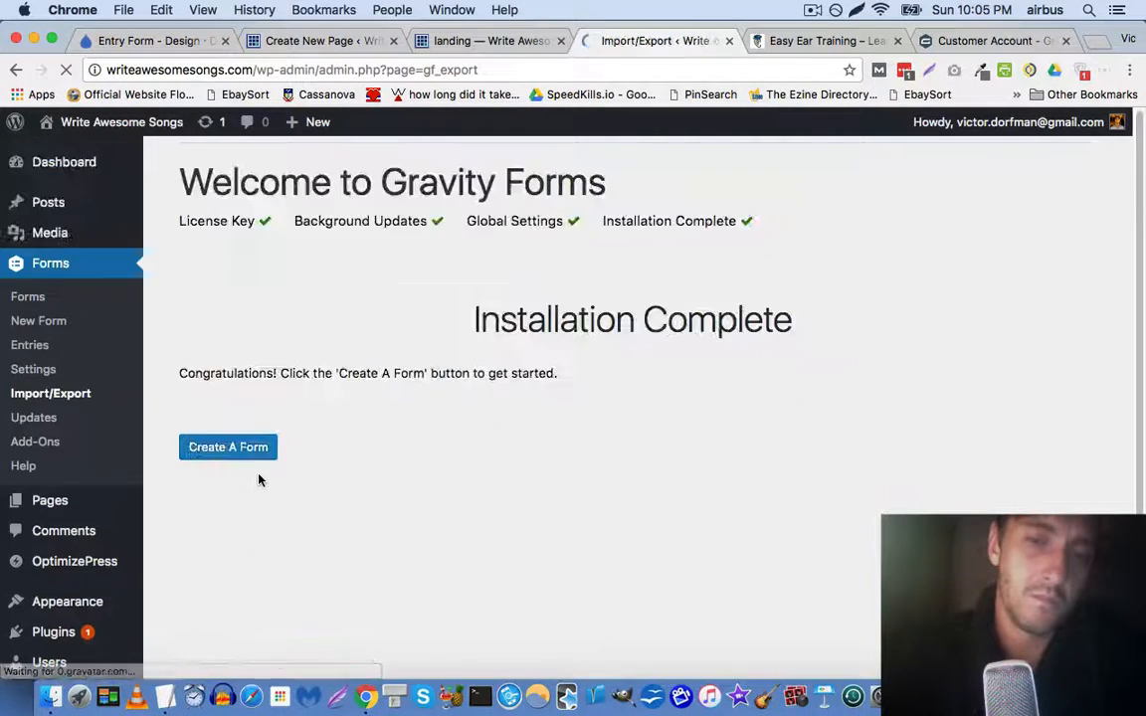
click(66, 395)
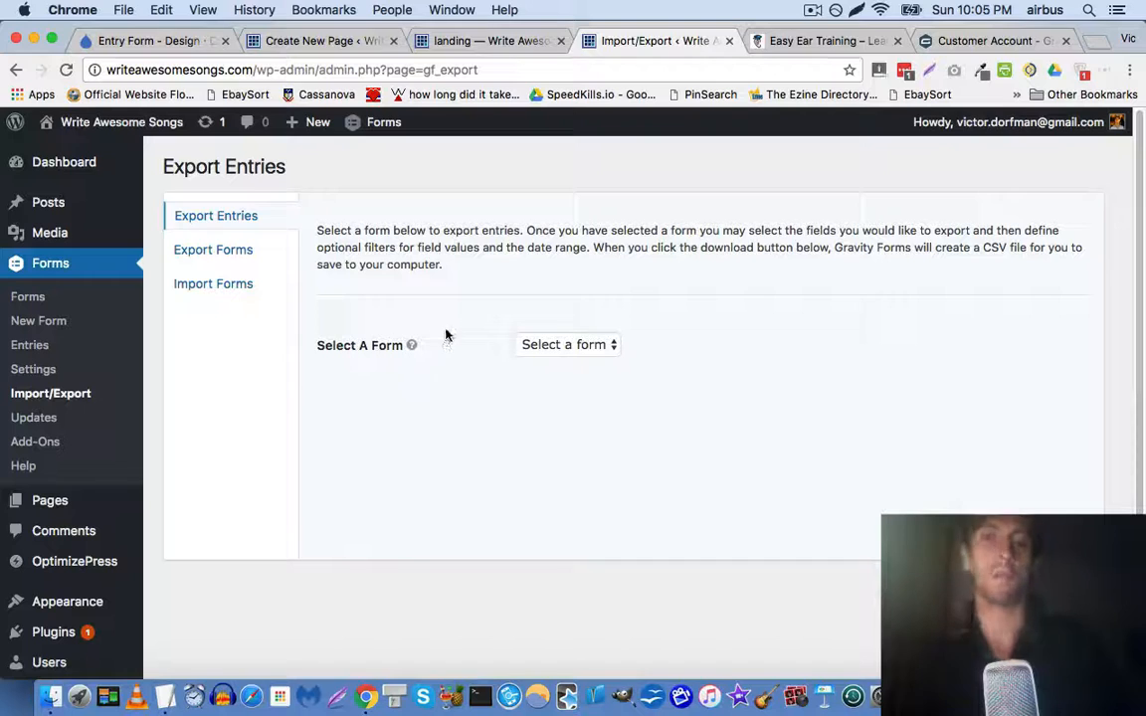
Import the Gravity Forms JSON export from Downloads and view the forms list showing Songwriting Checklist
click(238, 287)
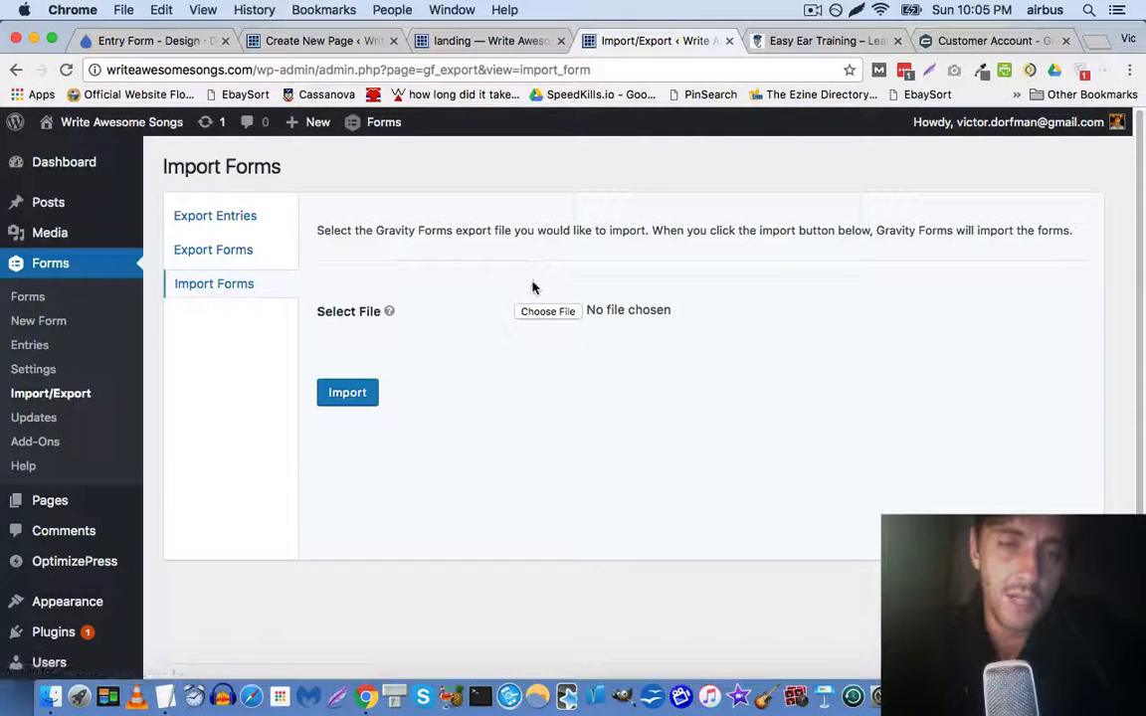
click(548, 313)
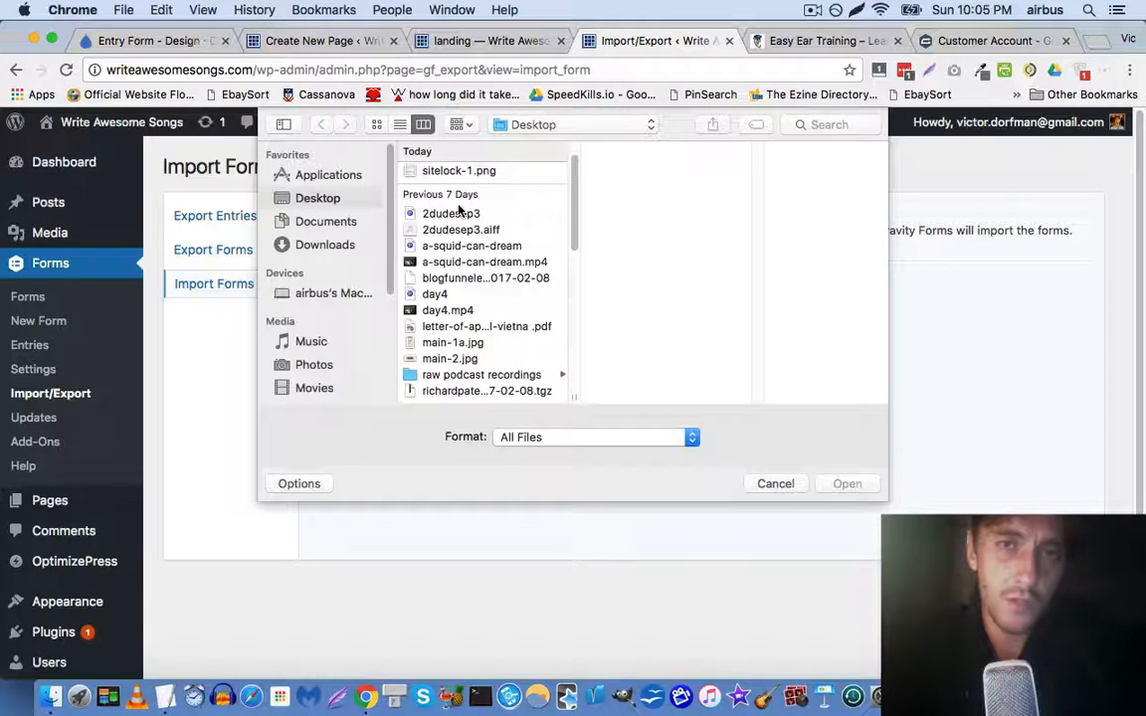
click(333, 244)
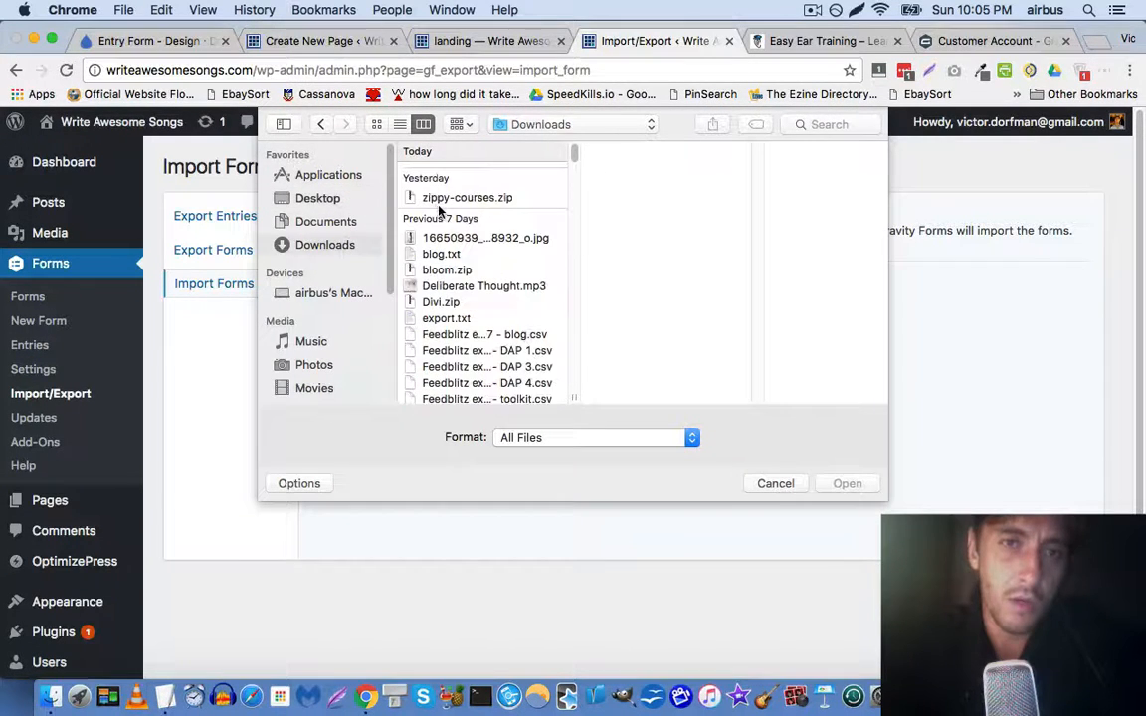
double_click(486, 173)
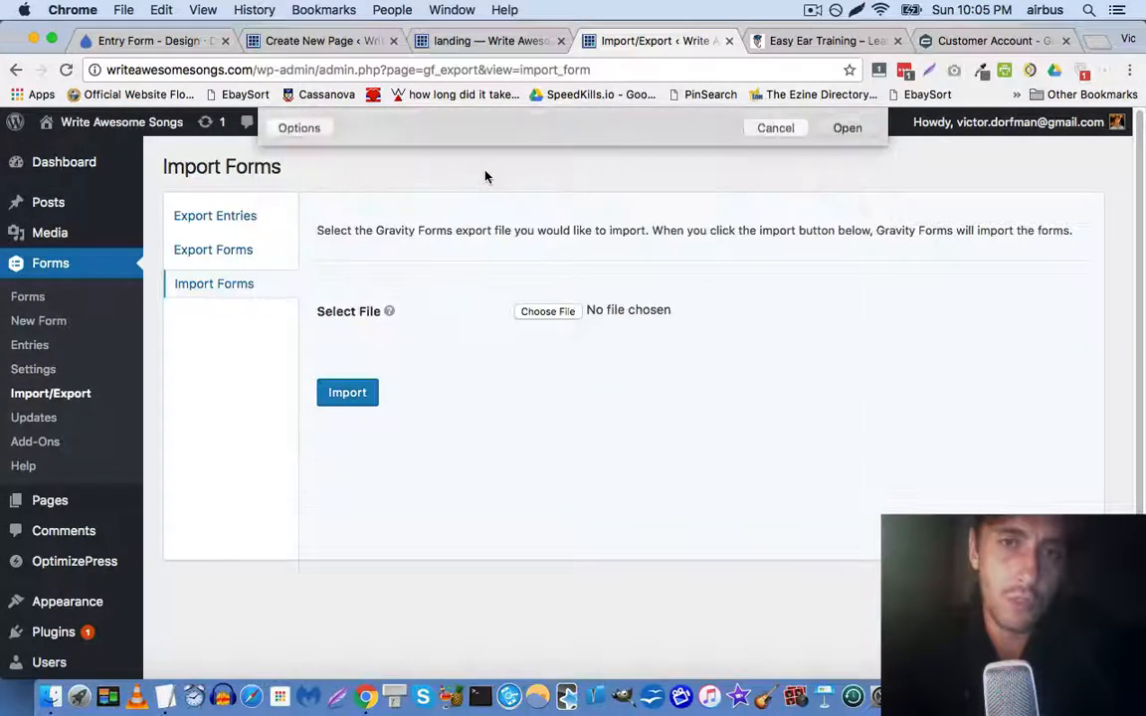
click(333, 400)
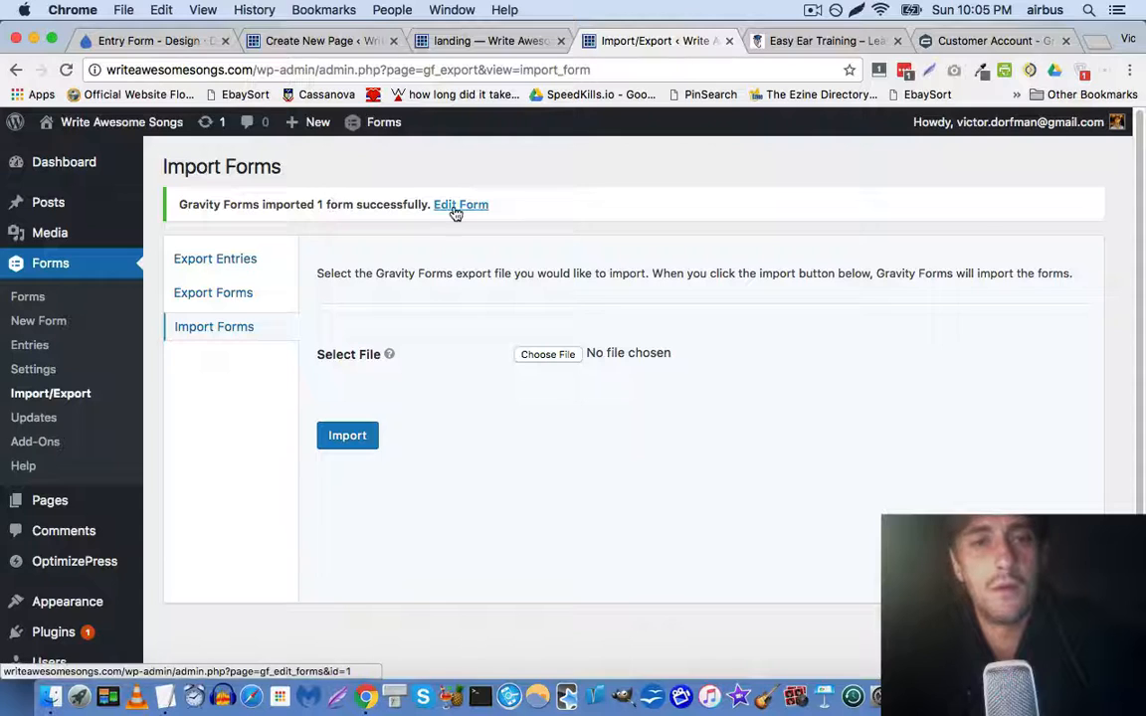
mouse_move(126, 252)
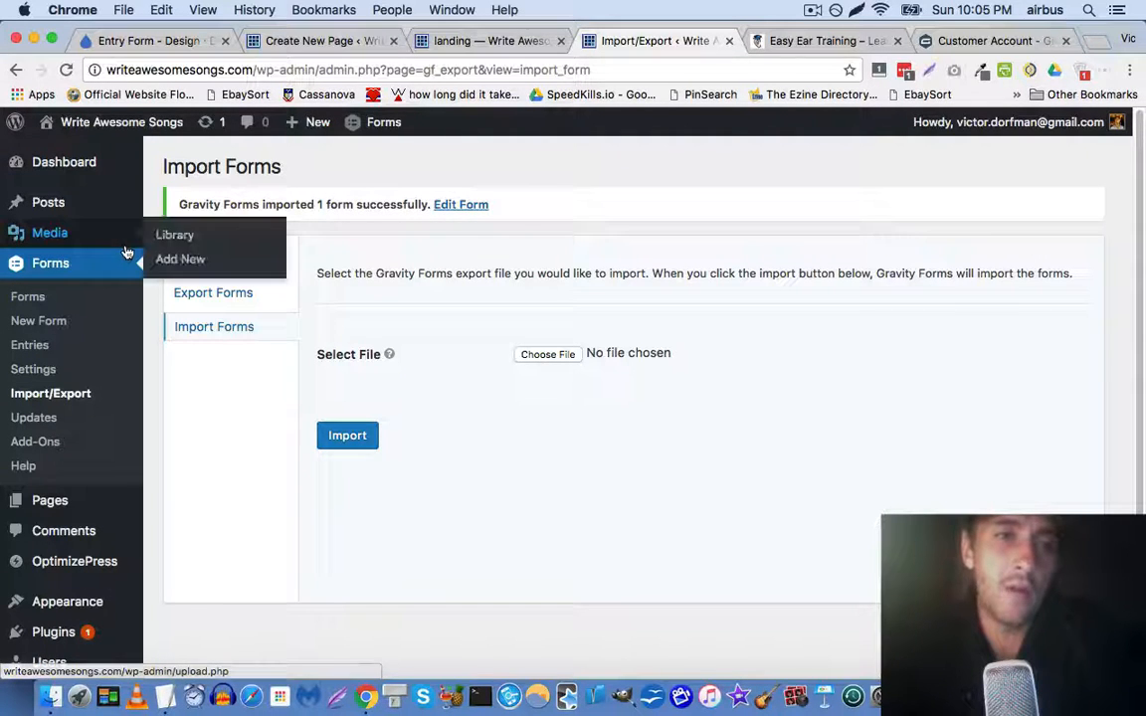
click(33, 297)
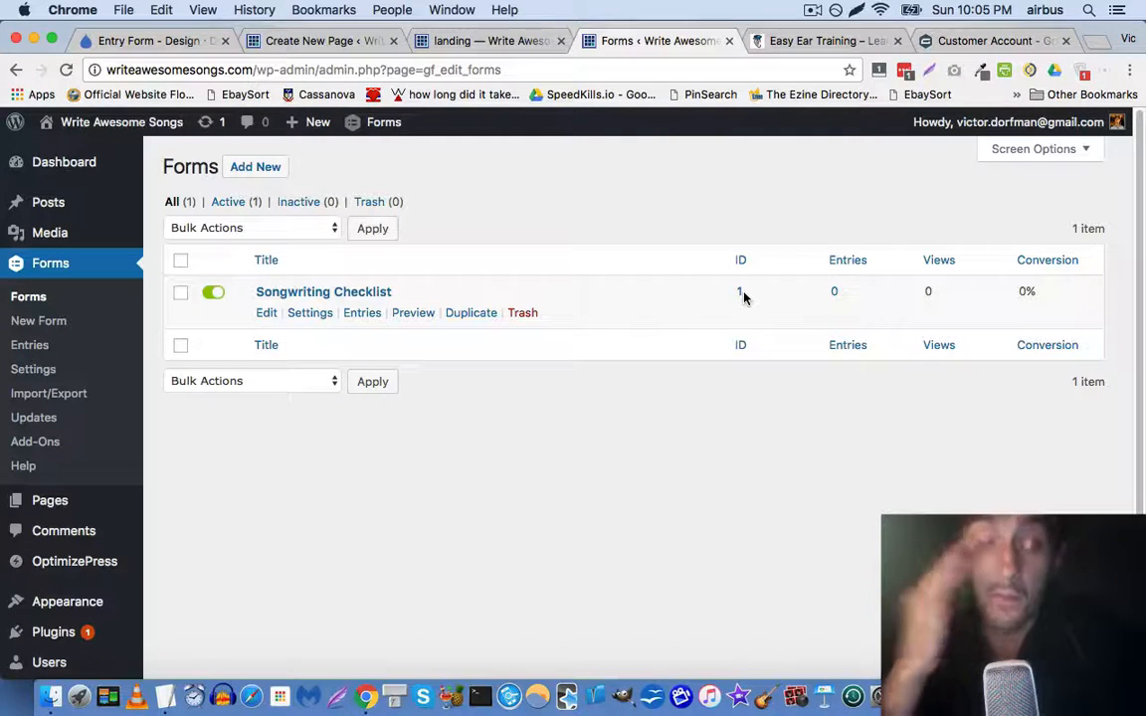
Create a page named Checklist from the Blank Pages Template Style 1 - Full-Width template
mouse_move(68, 507)
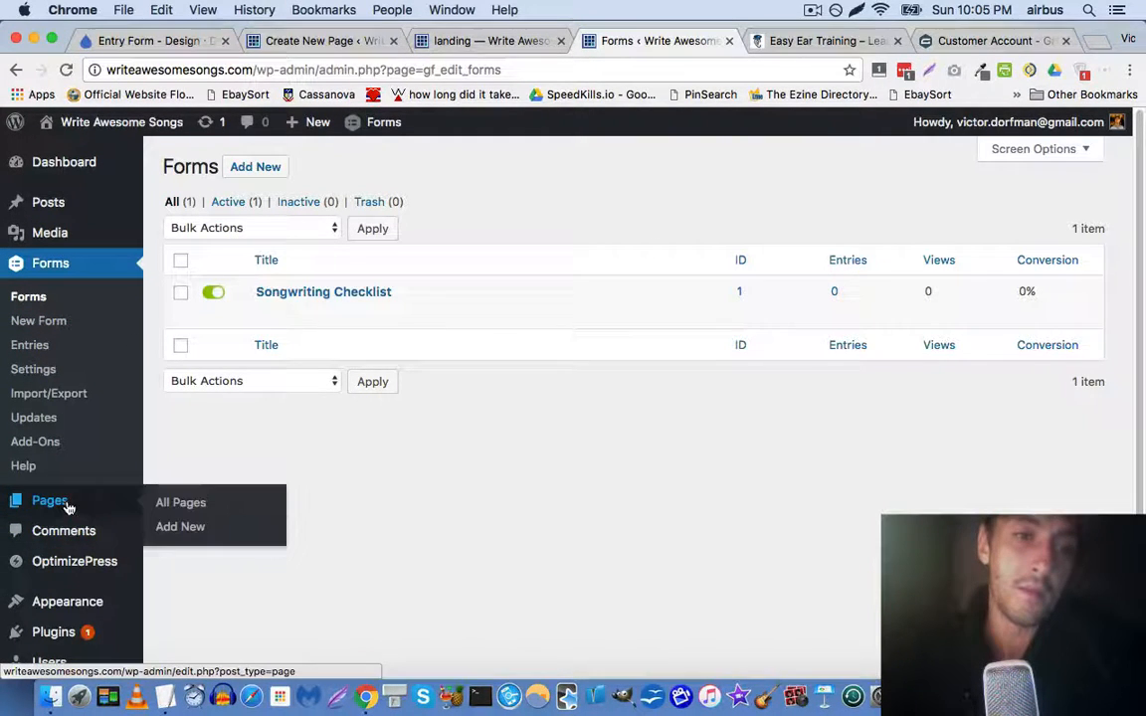
mouse_move(87, 574)
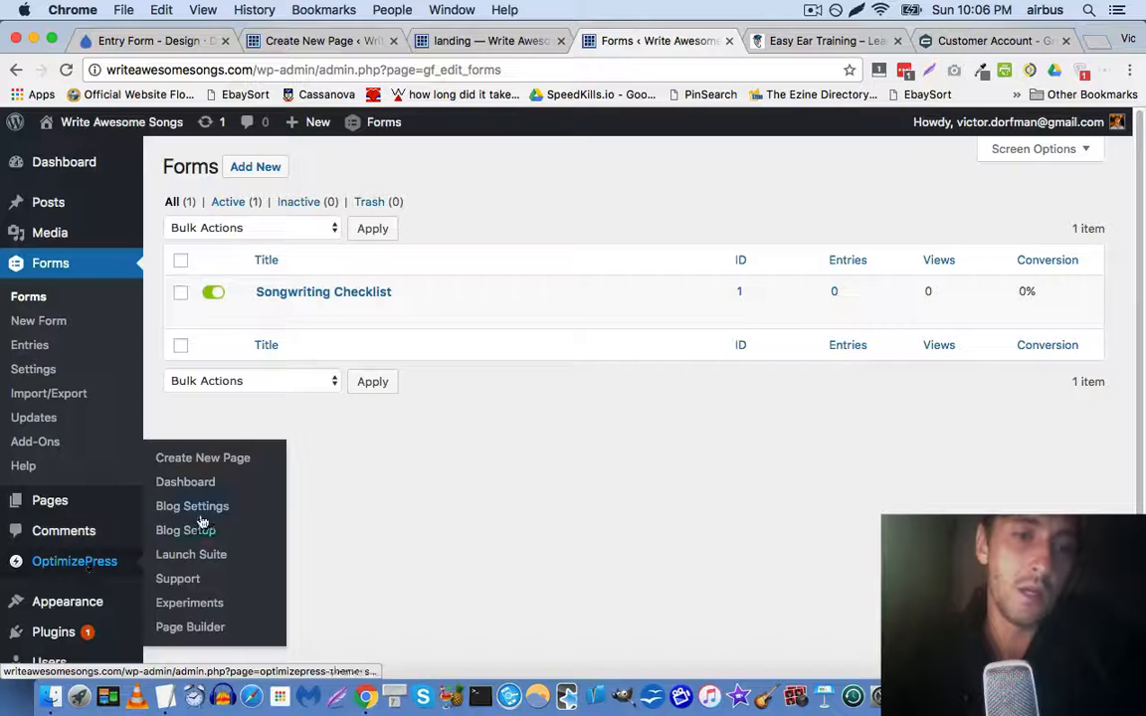
click(216, 465)
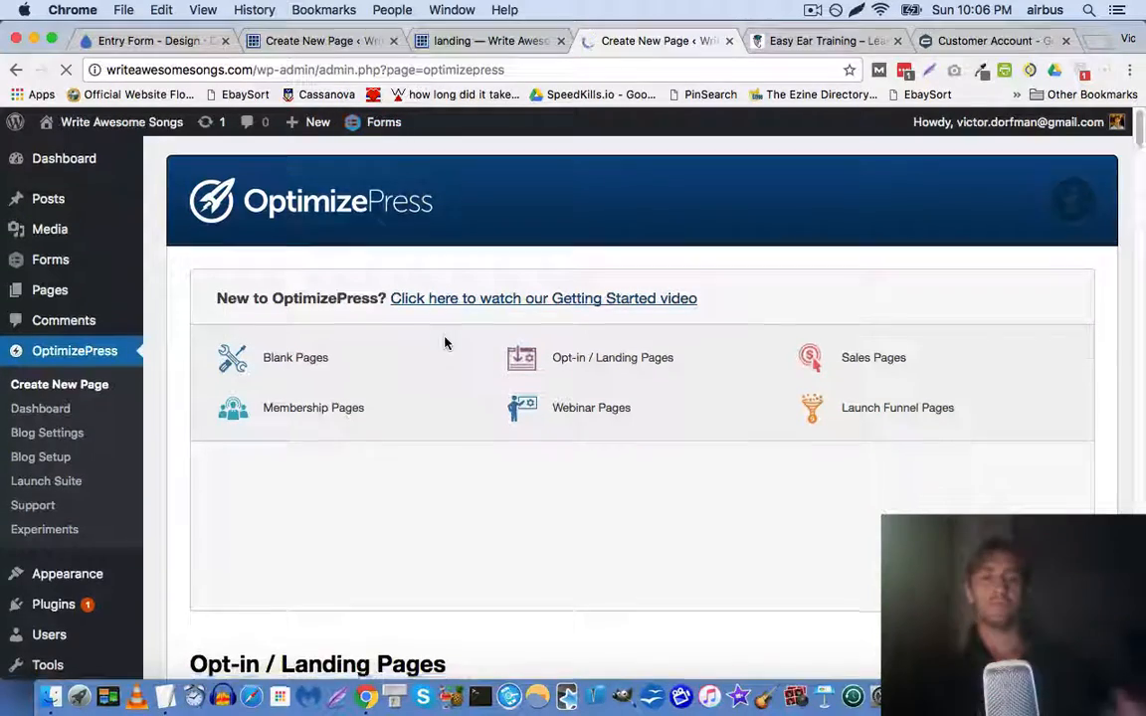
scroll(366, 320, down, 2)
scroll(295, 341, down, 3)
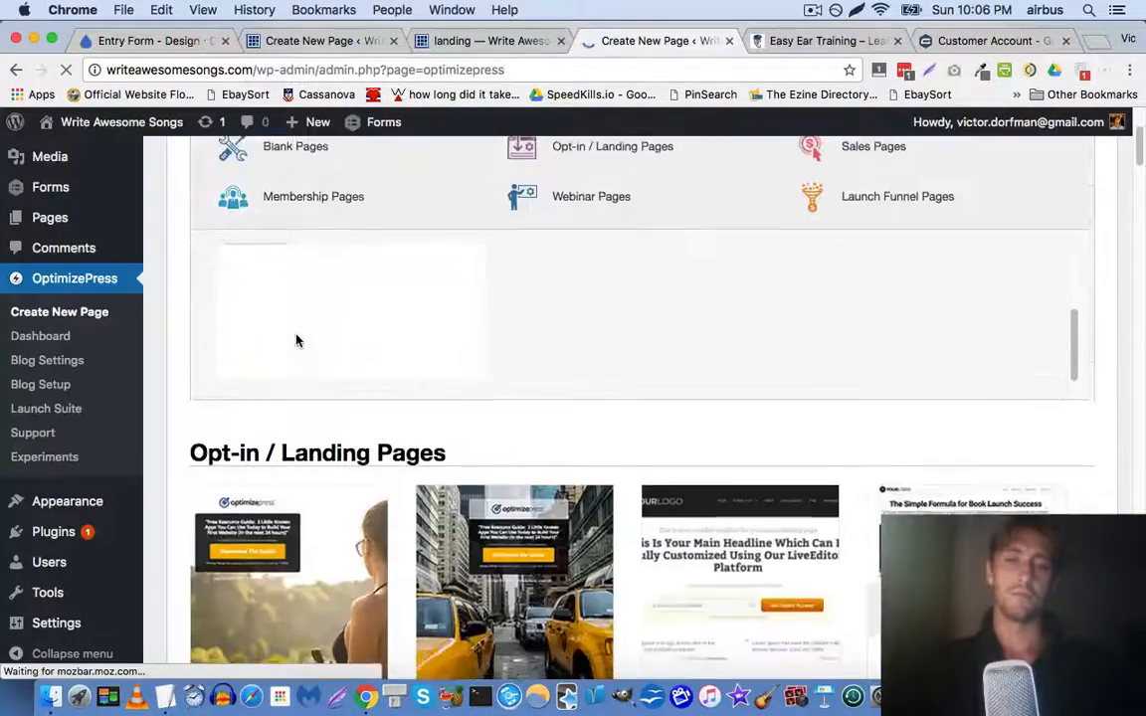
scroll(296, 341, down, 8)
scroll(264, 316, up, 10)
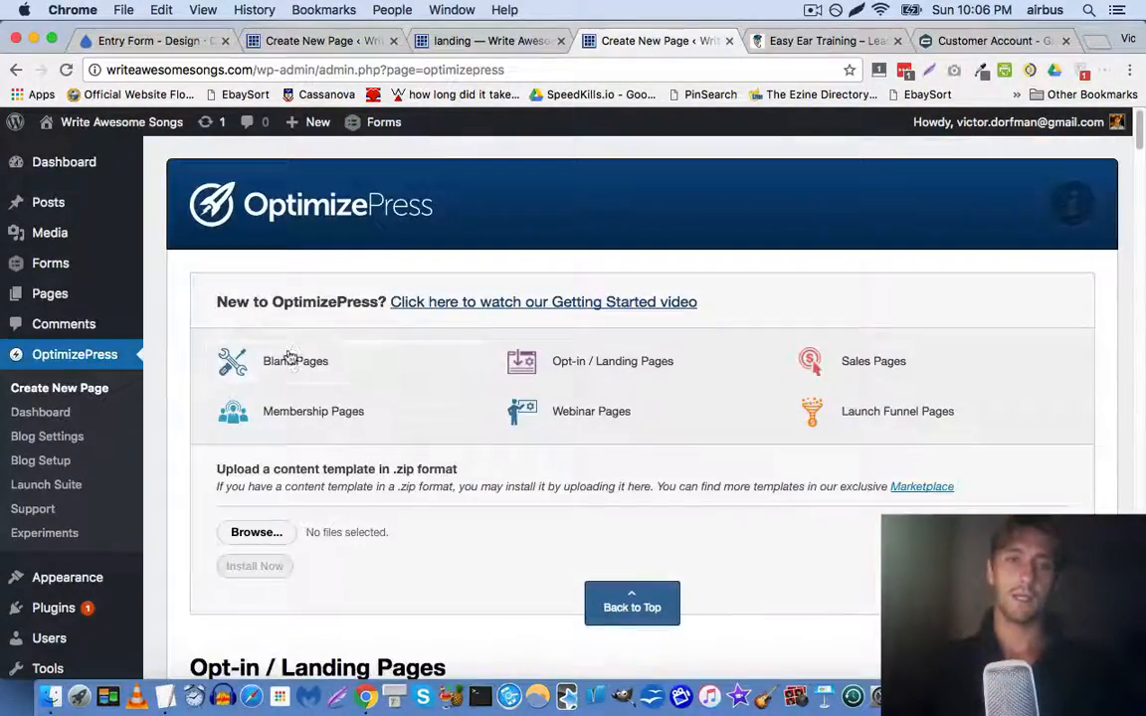
click(290, 358)
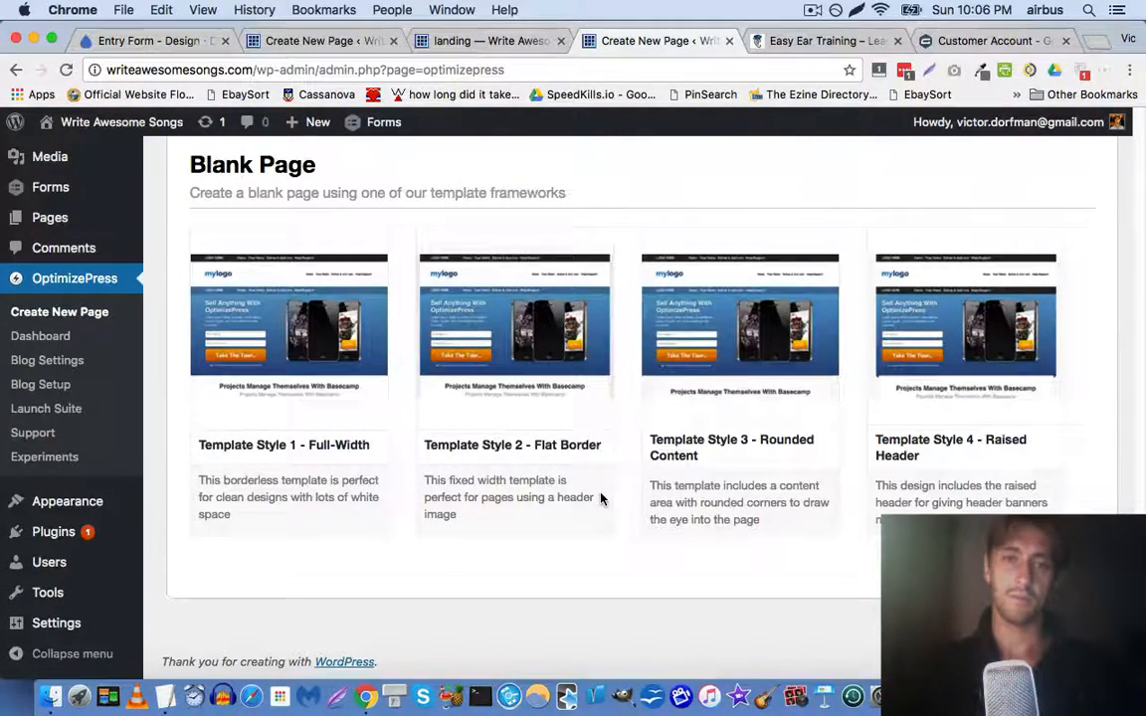
mouse_move(362, 324)
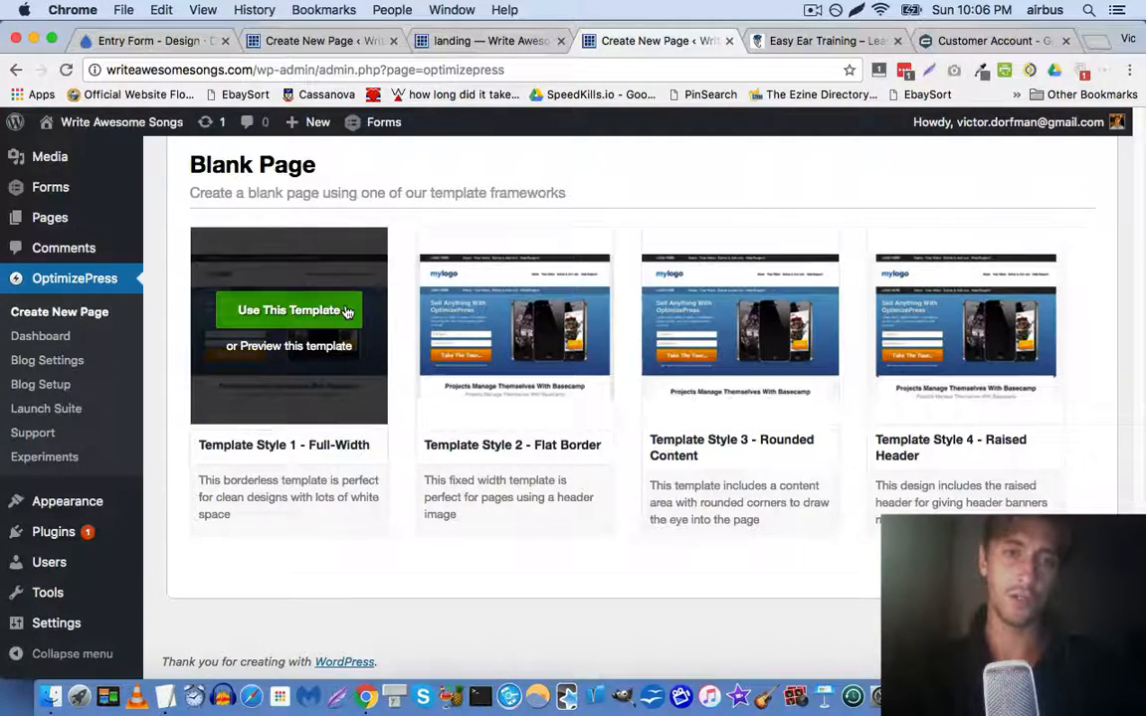
click(347, 312)
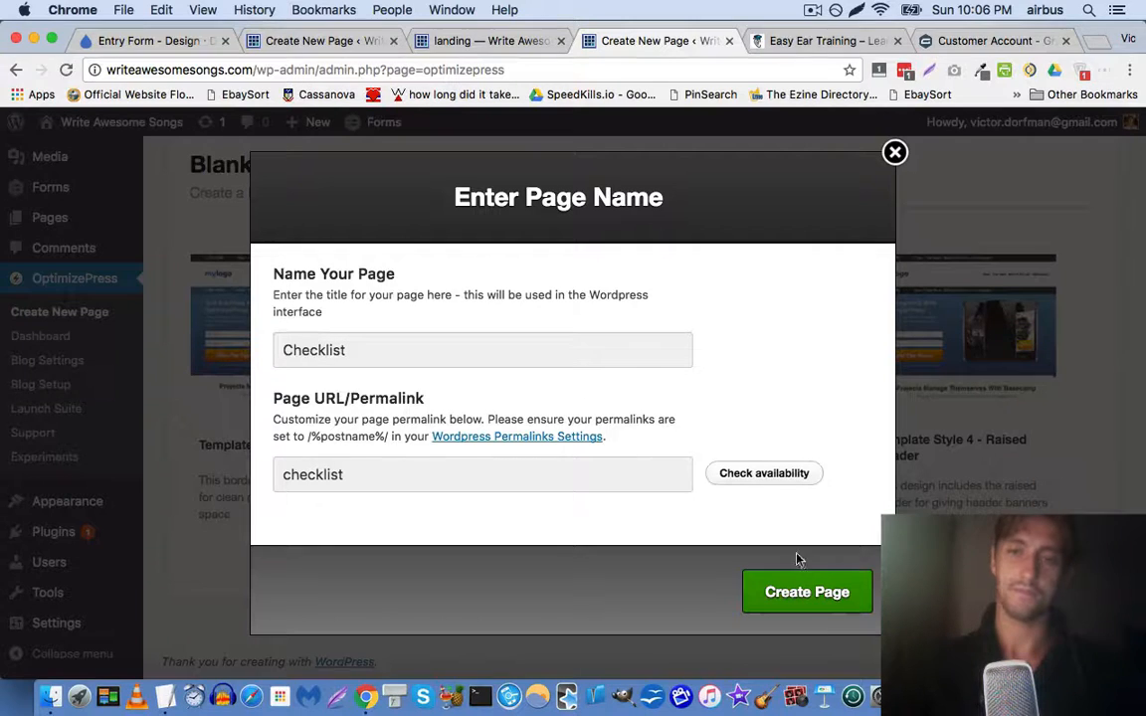
click(825, 595)
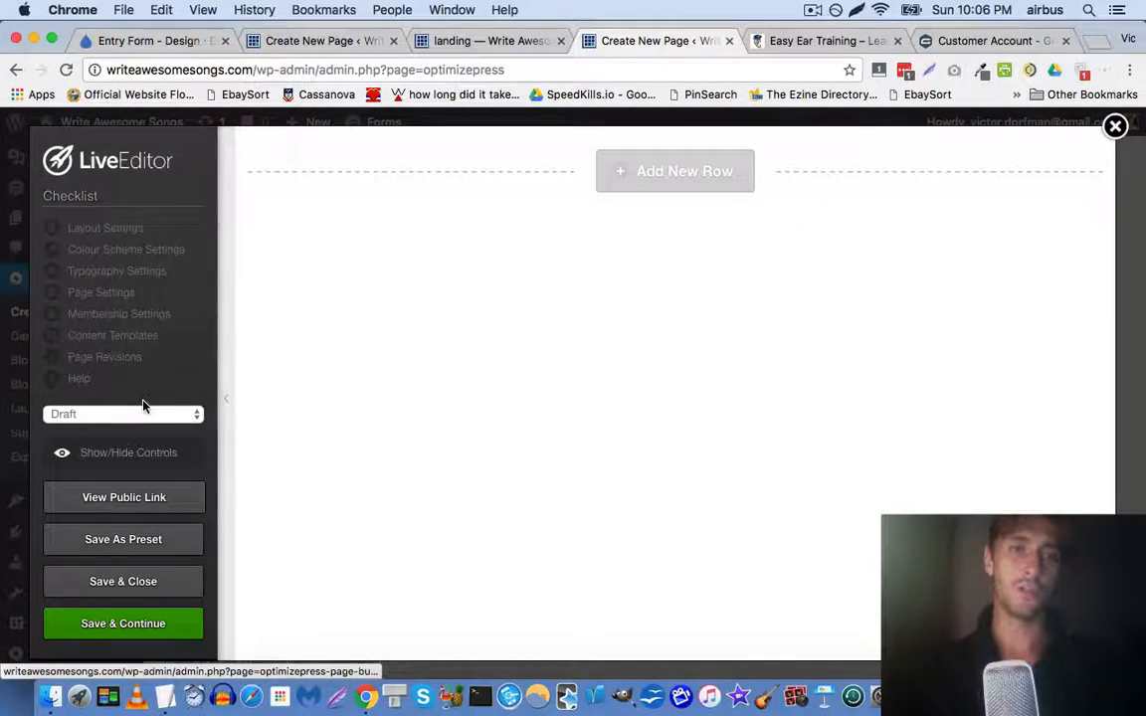
click(476, 42)
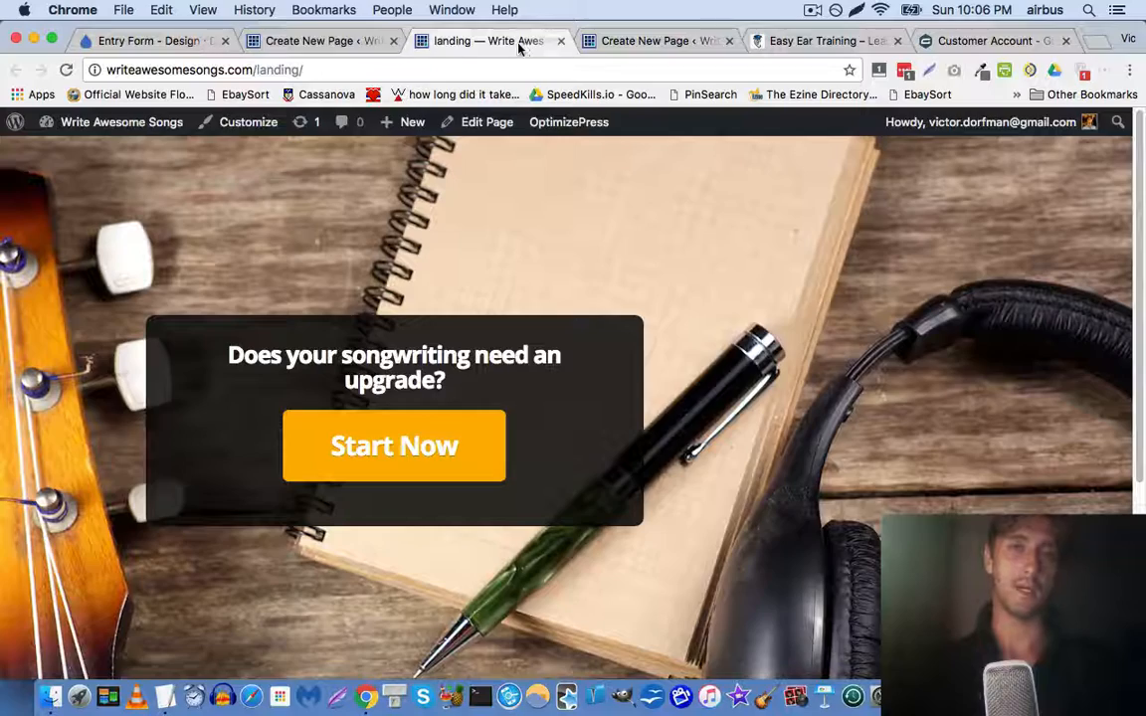
click(340, 41)
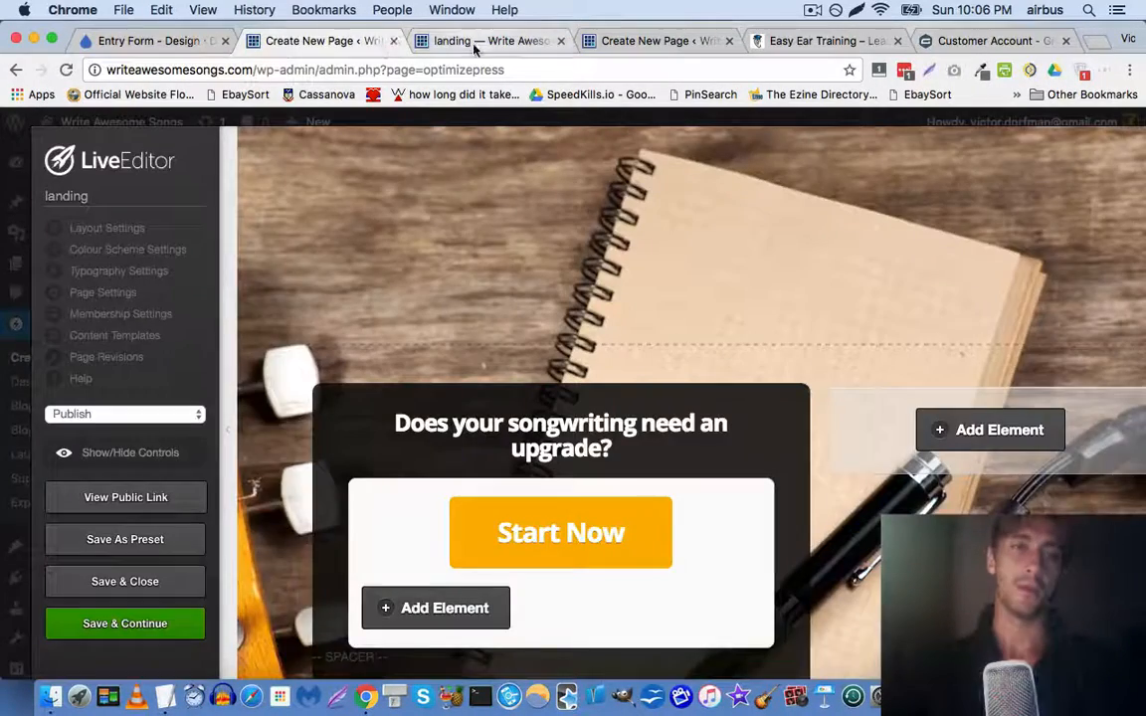
click(475, 41)
mouse_move(109, 121)
click(109, 154)
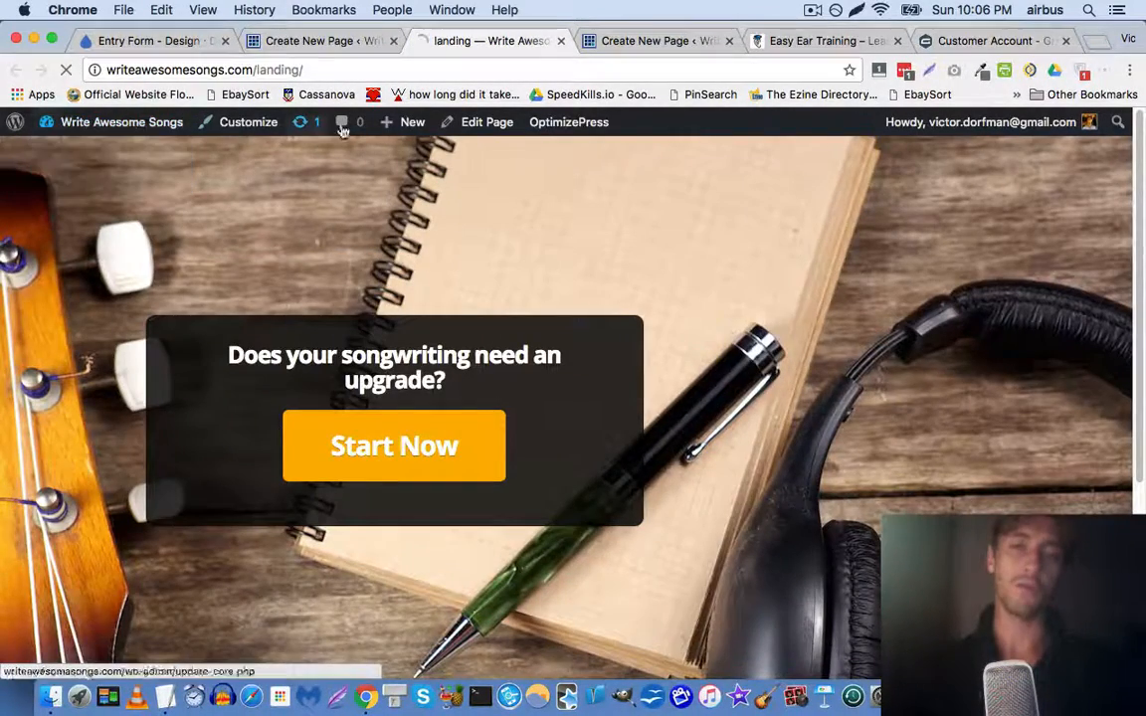
click(632, 48)
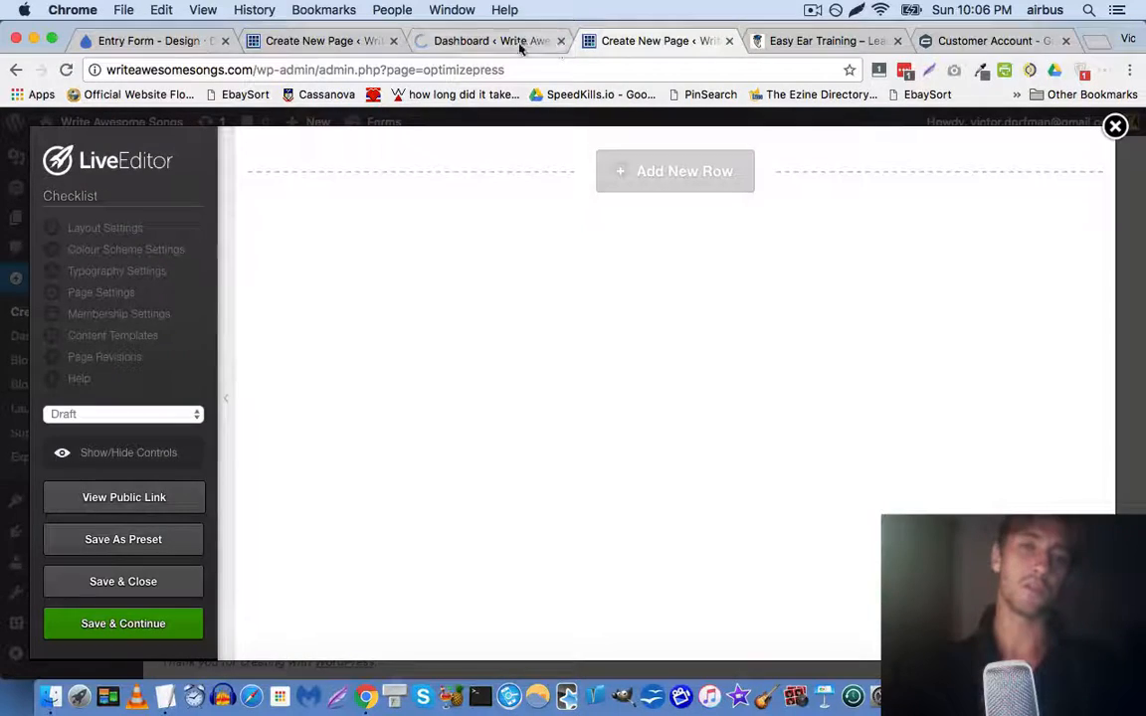
click(492, 42)
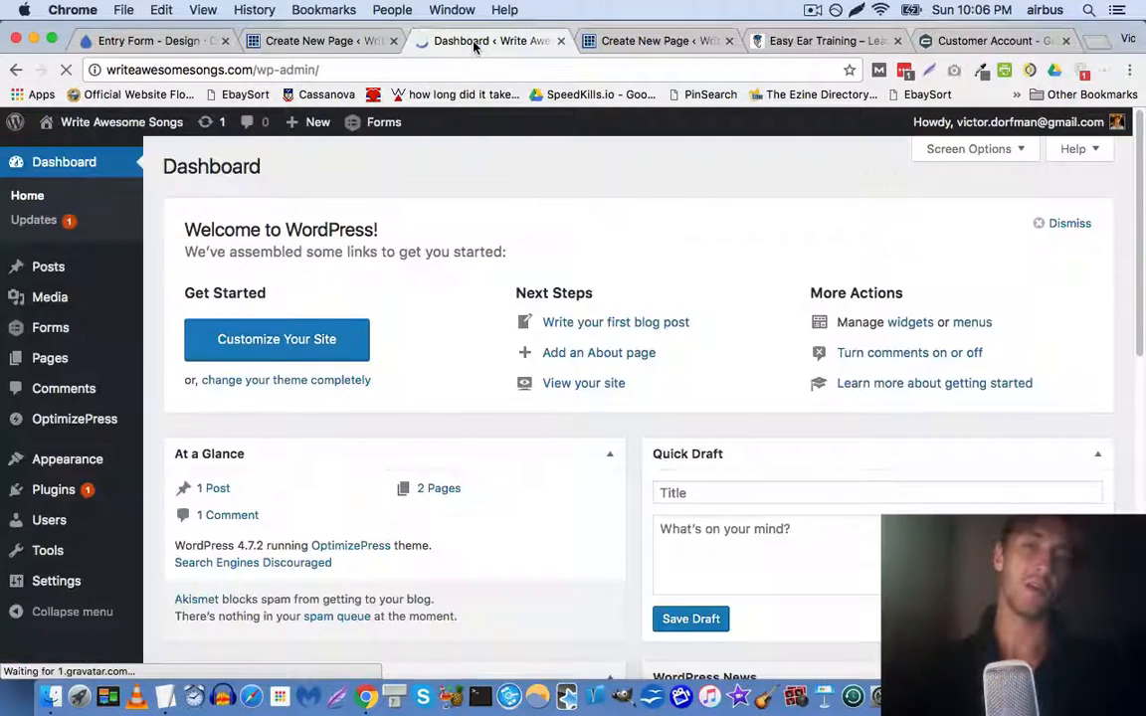
mouse_move(56, 269)
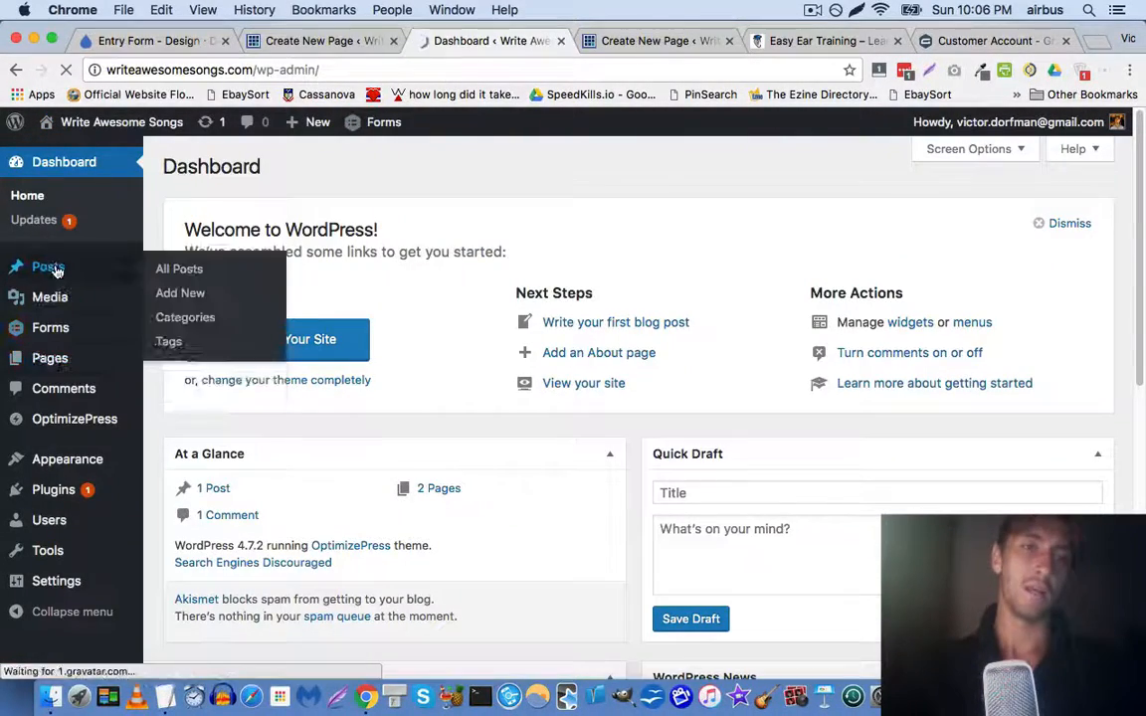
click(112, 277)
click(597, 43)
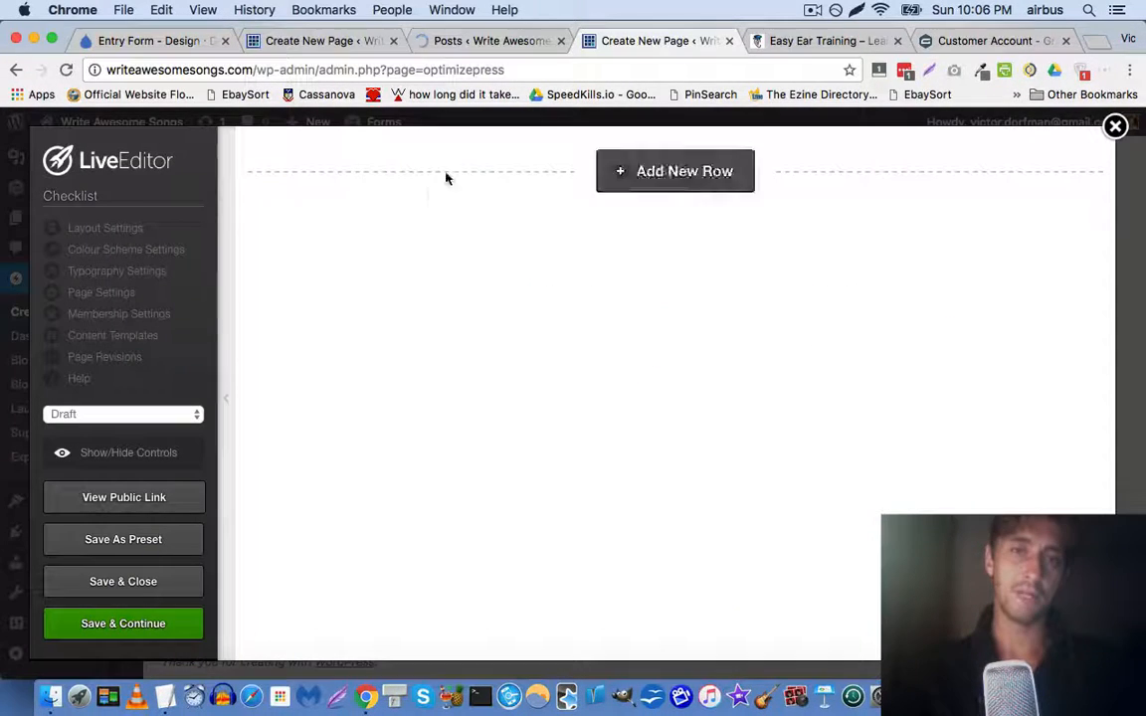
Insert the Songwriting Checklist form shortcode, with the title hidden, into the Hello world! post
click(497, 45)
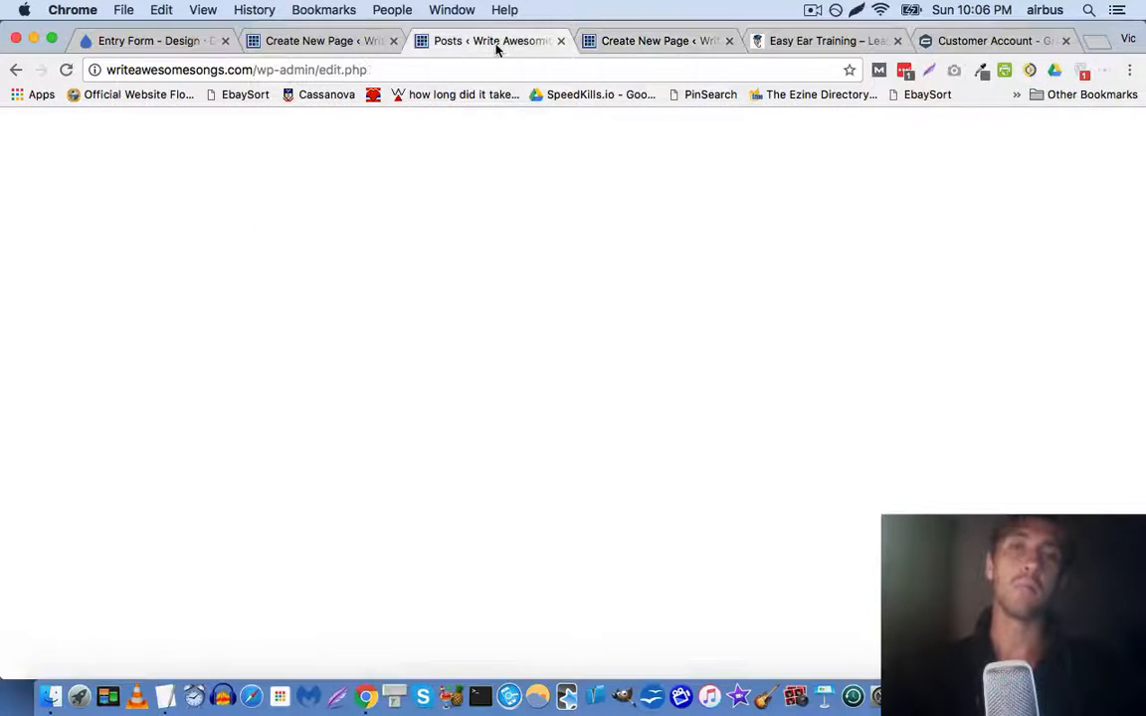
click(212, 315)
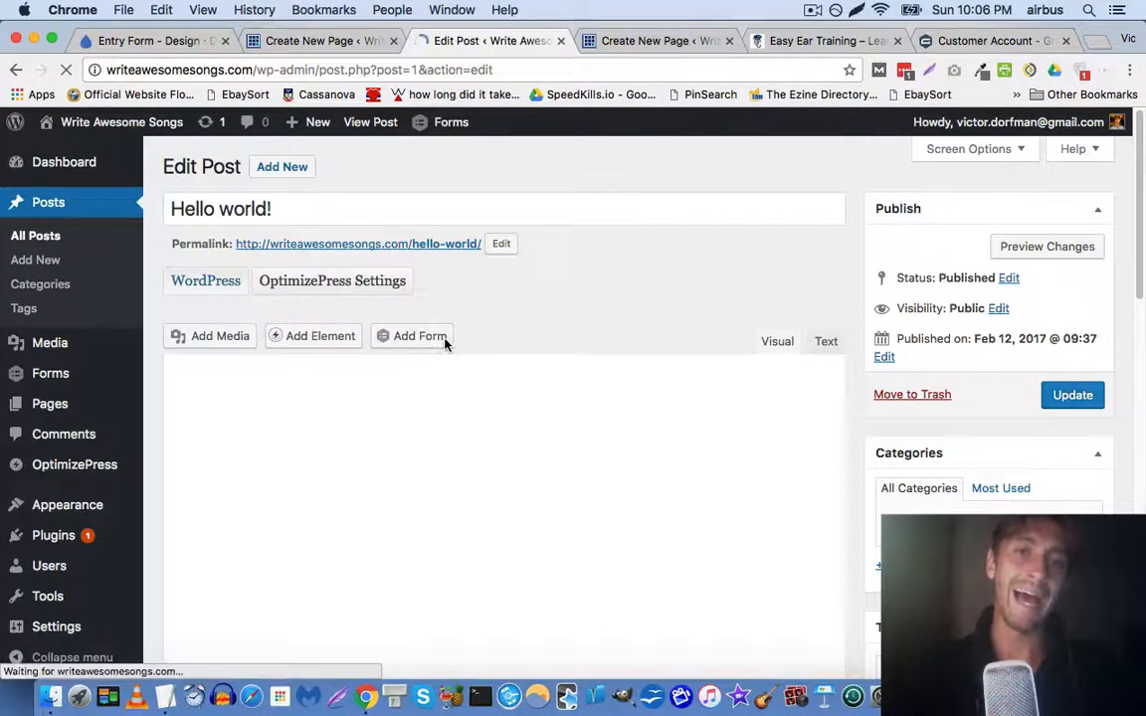
click(443, 340)
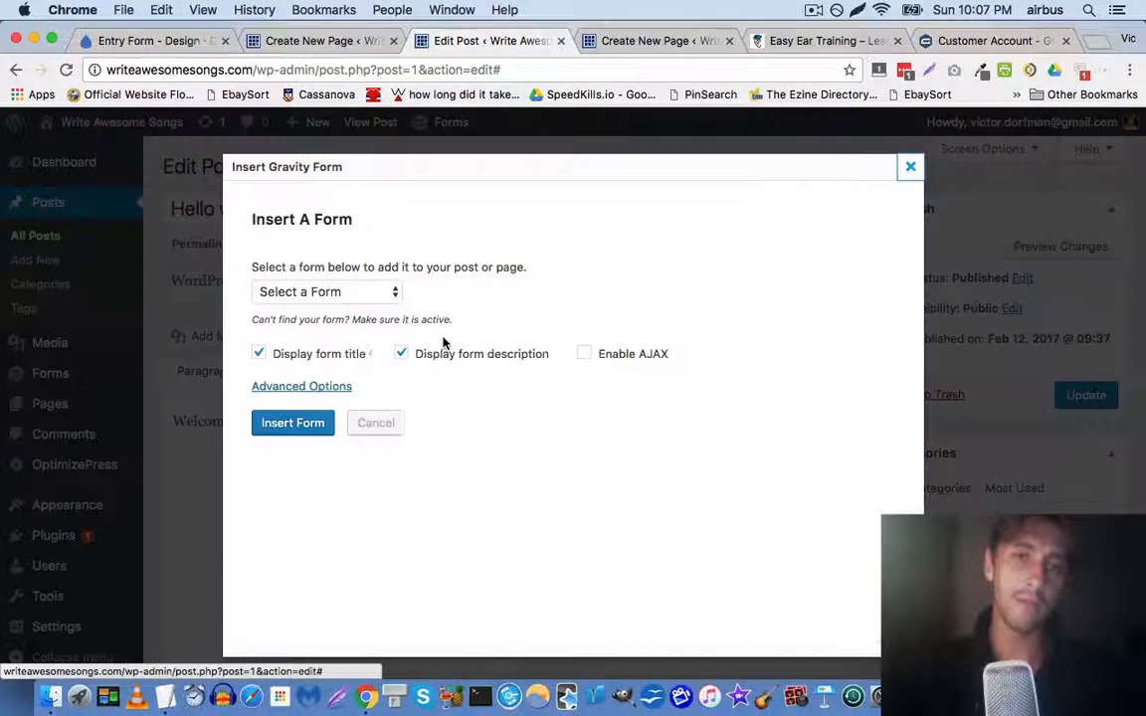
click(328, 291)
click(314, 273)
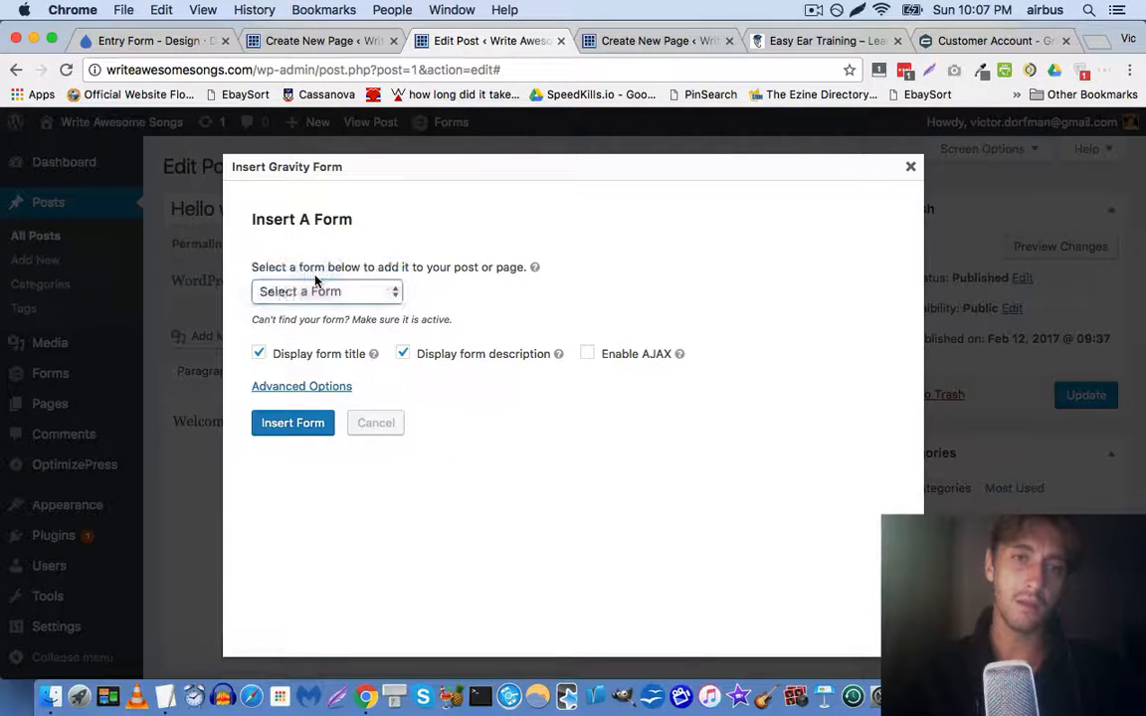
click(259, 355)
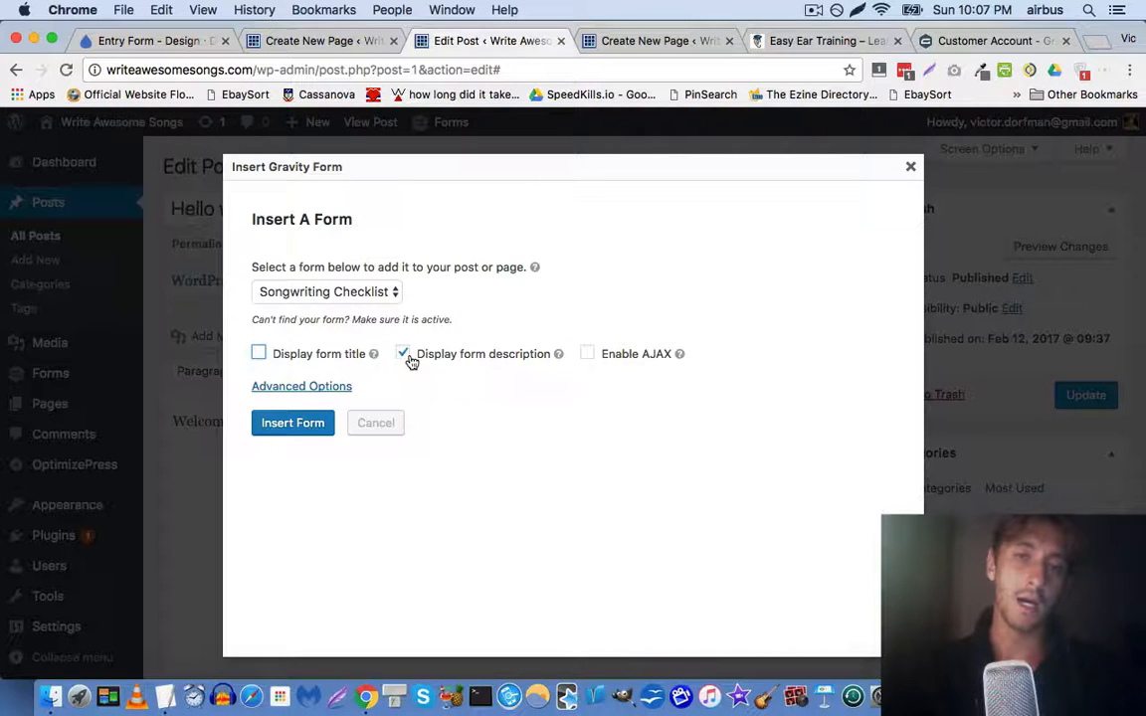
click(294, 422)
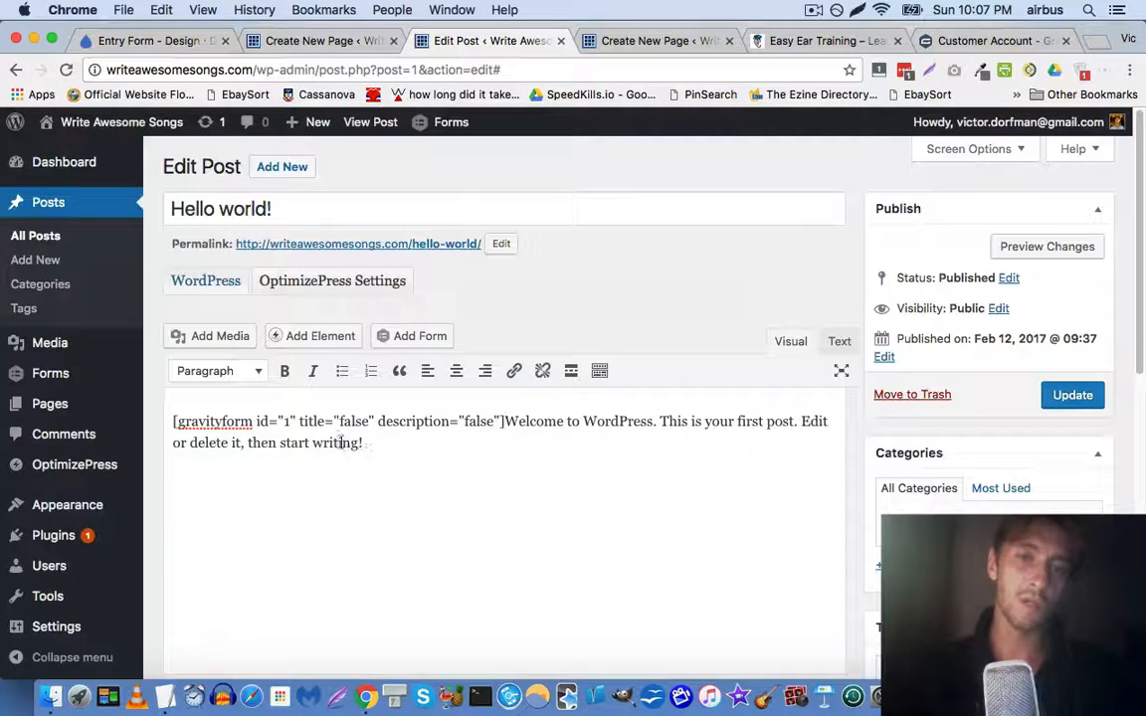
Cut the shortcode line out of the post and start a new row in the Checklist page builder
key(Return)
key(Return)
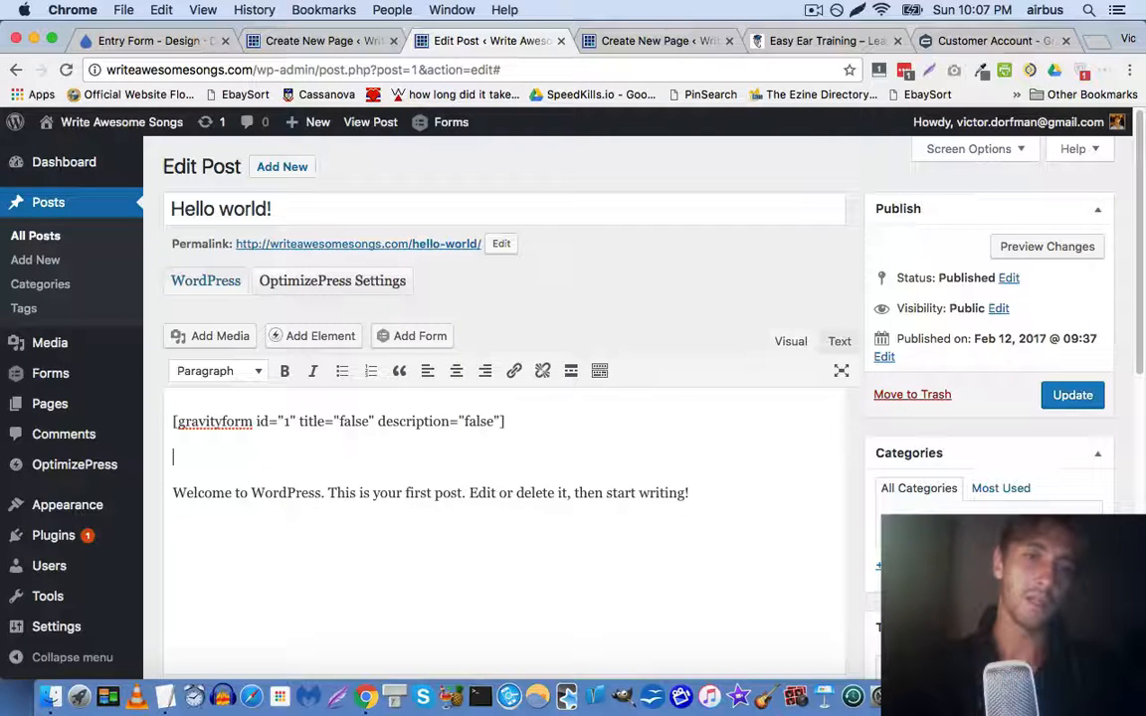
key(shift+Up)
key(cmd+x)
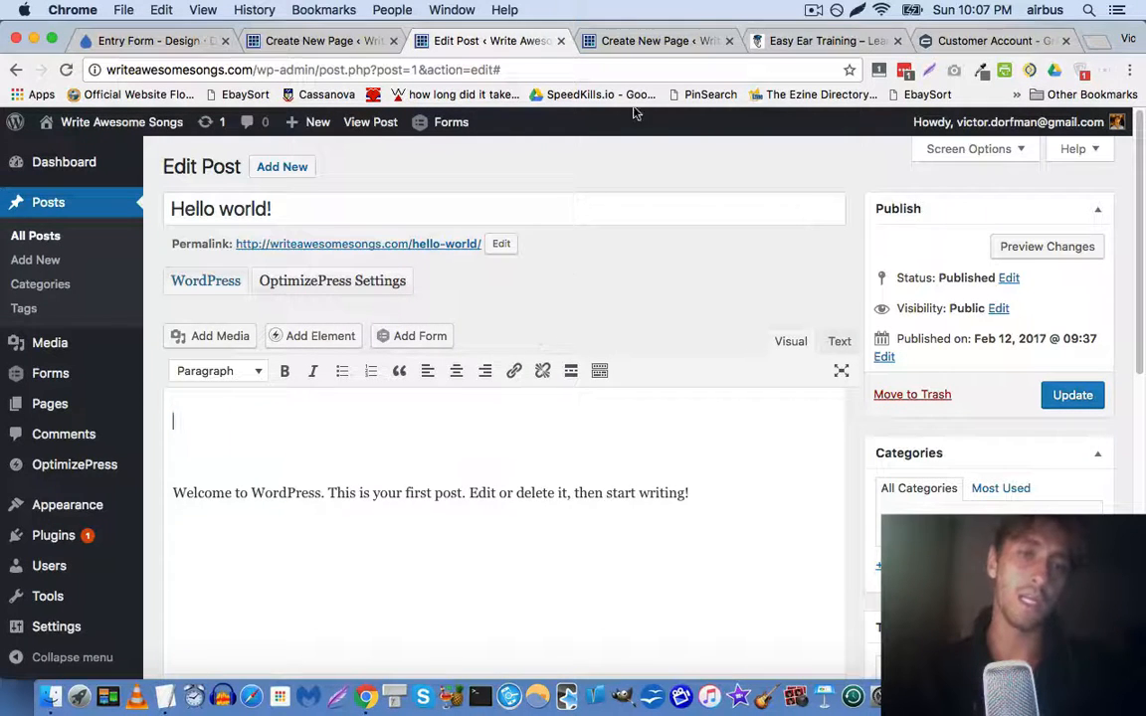
click(659, 42)
click(689, 189)
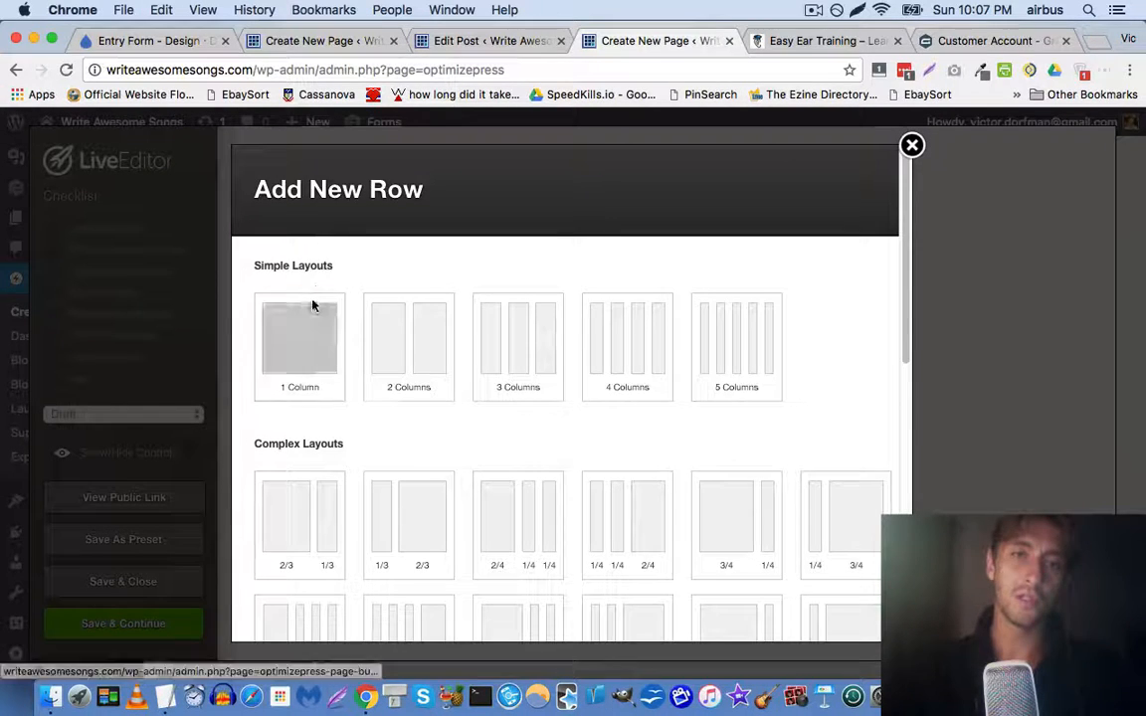
Add a one-column row with a Custom HTML / Shortcode element holding the pasted form shortcode
click(314, 303)
click(845, 597)
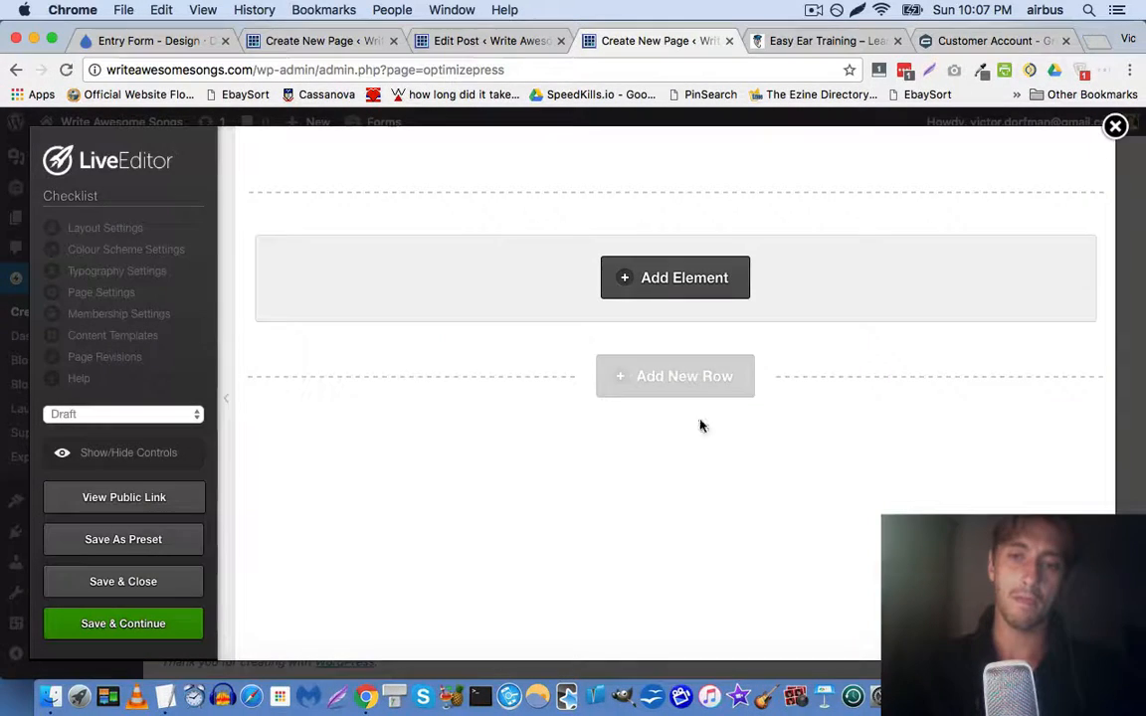
click(665, 289)
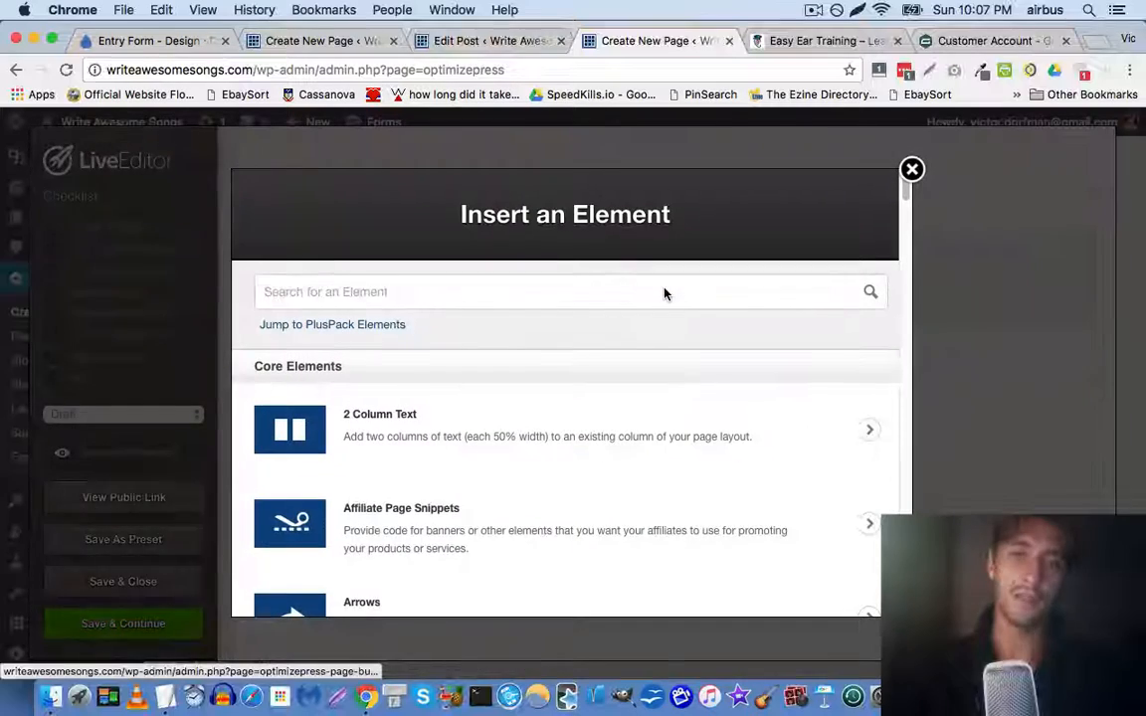
text(custom)
click(590, 421)
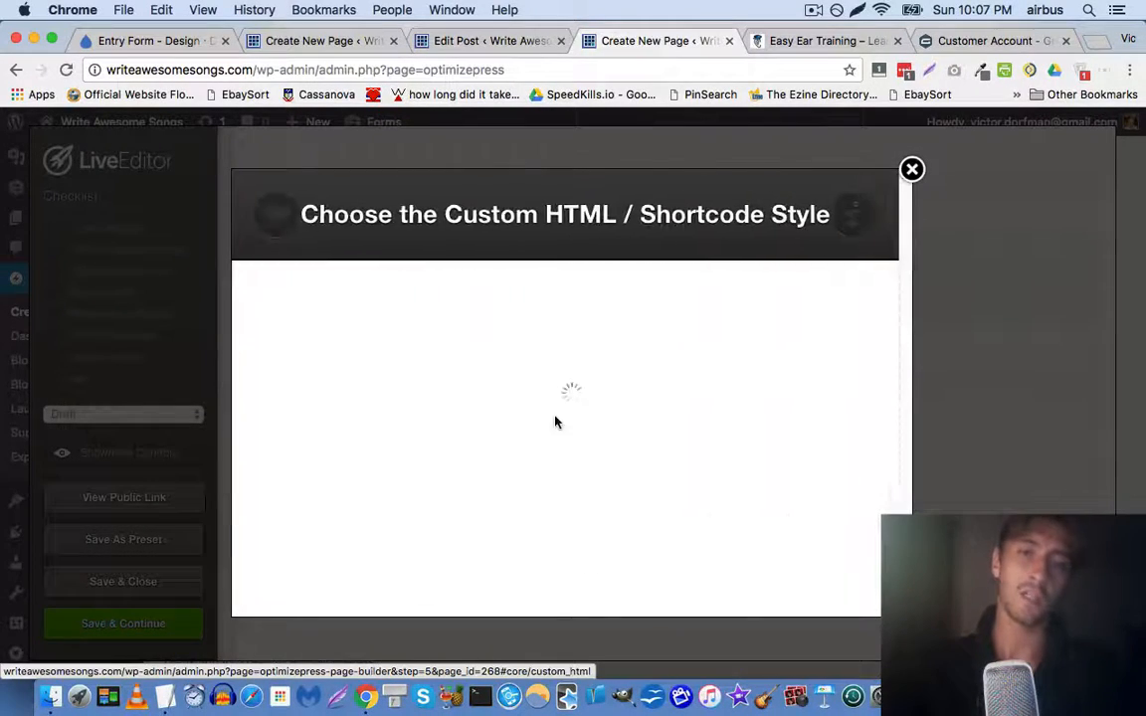
key(super+v)
scroll(767, 532, down, 2)
click(827, 572)
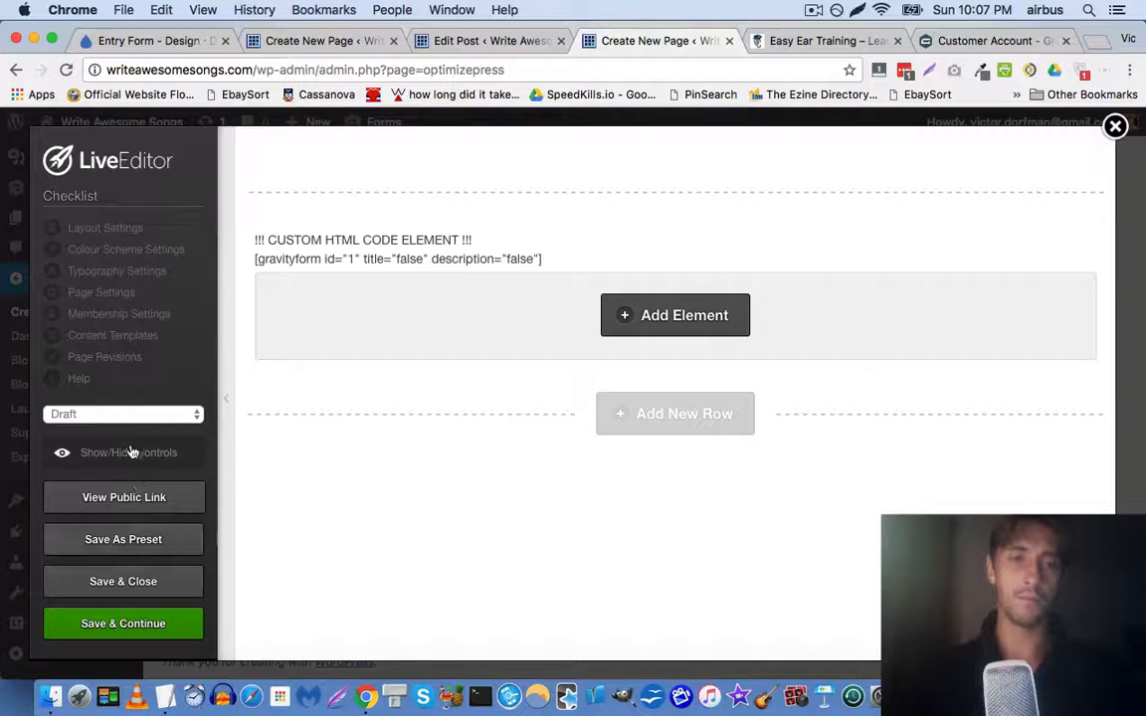
Set the Checklist page status to Publish, save it, and open its public page
click(115, 413)
click(106, 438)
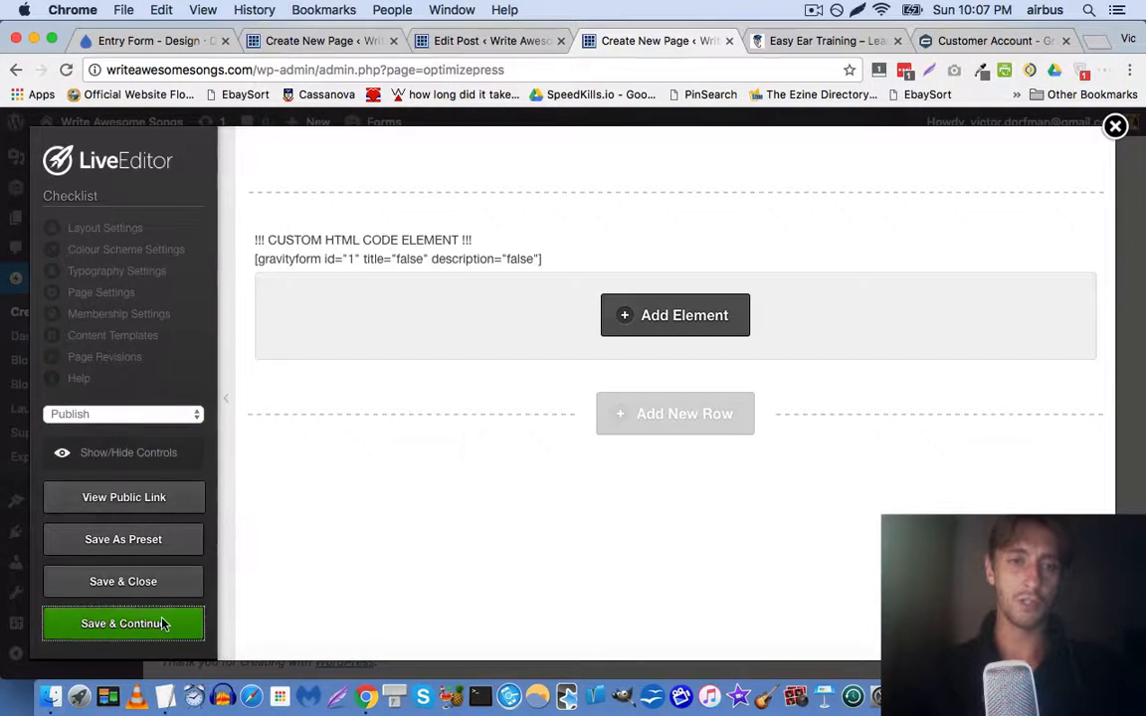
click(164, 623)
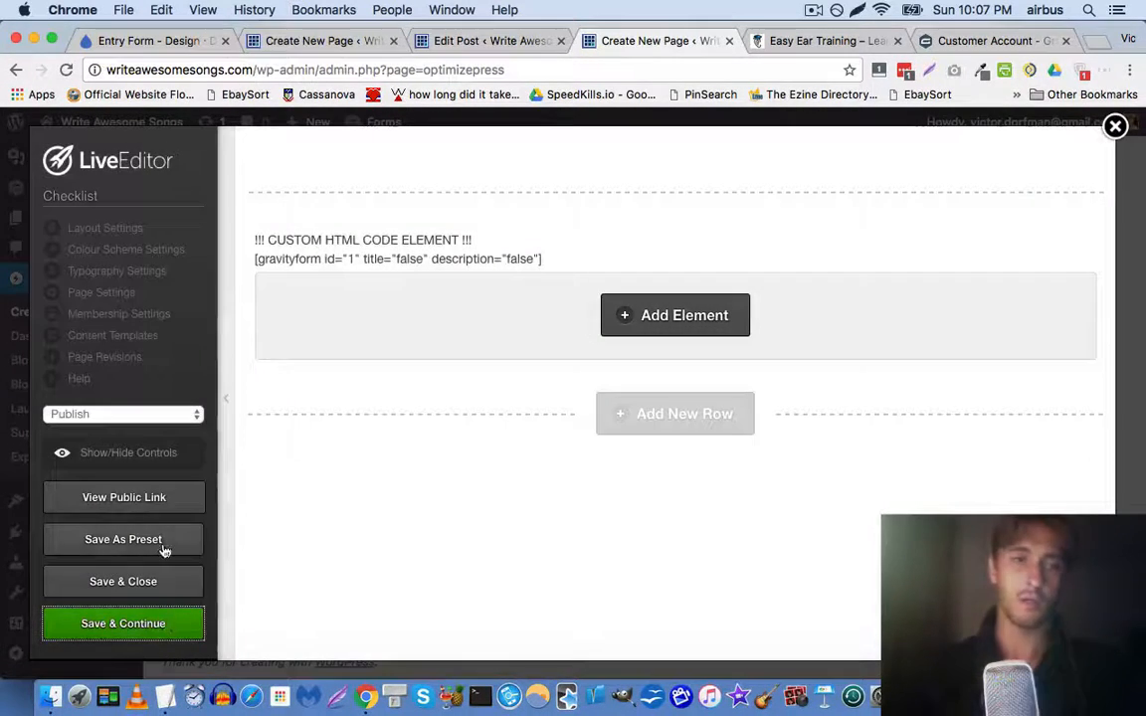
click(149, 497)
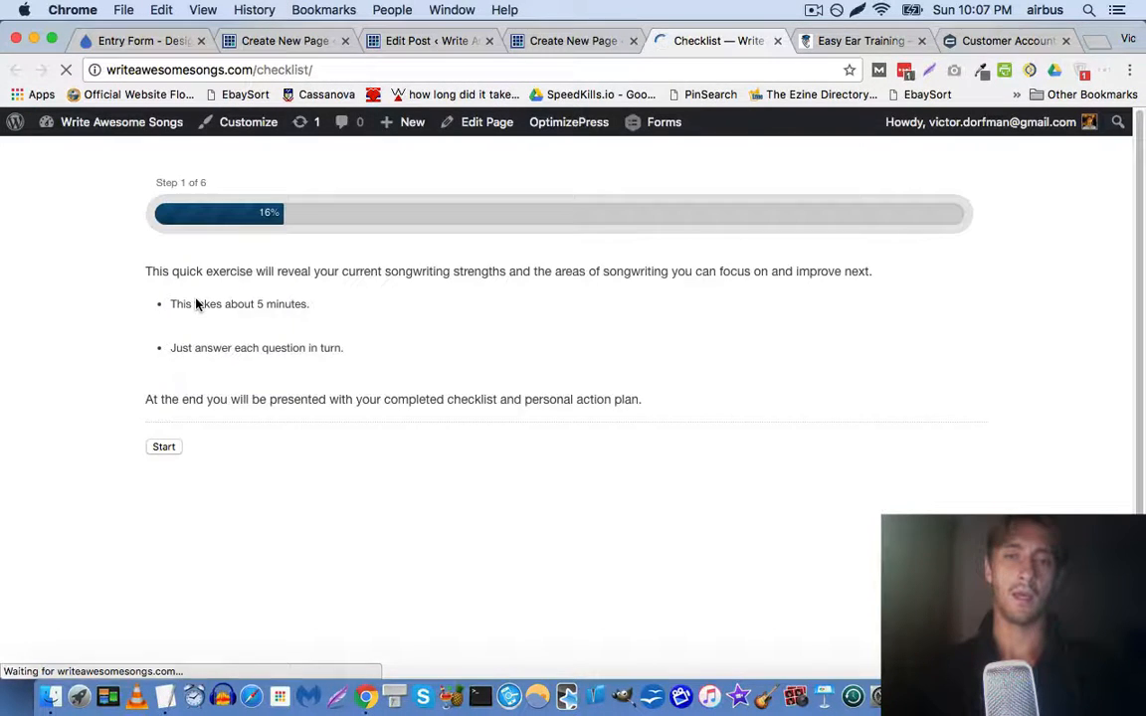
Test the live Checklist form by starting it and advancing past the name step
click(165, 448)
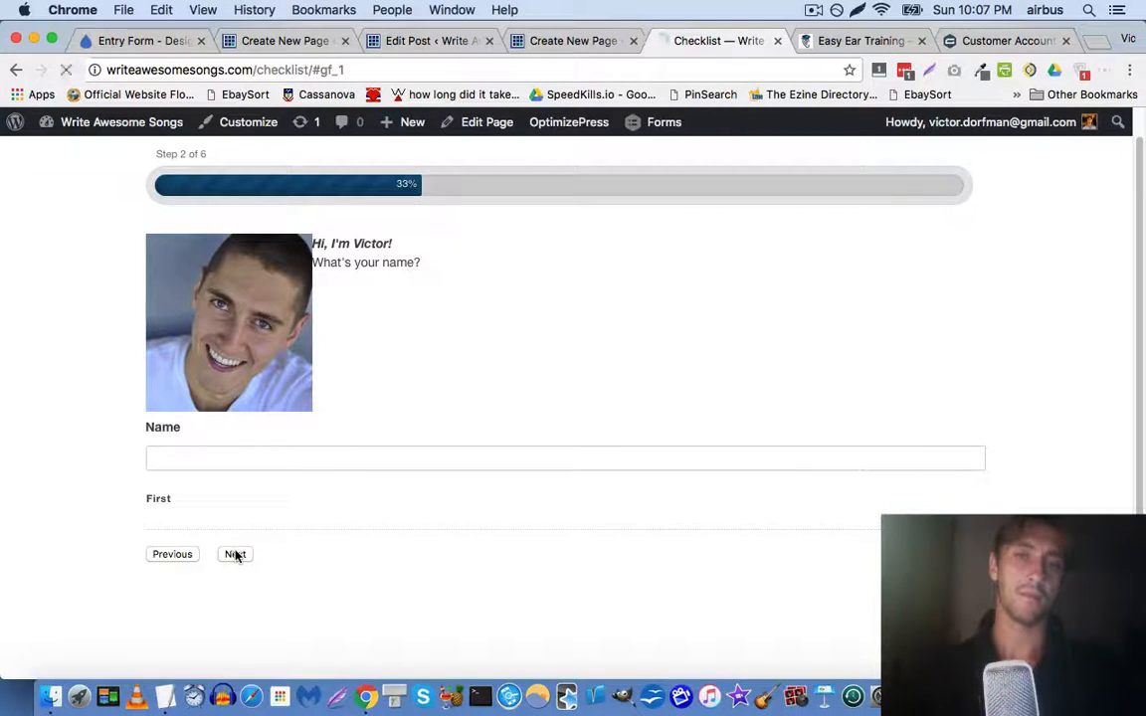
click(235, 555)
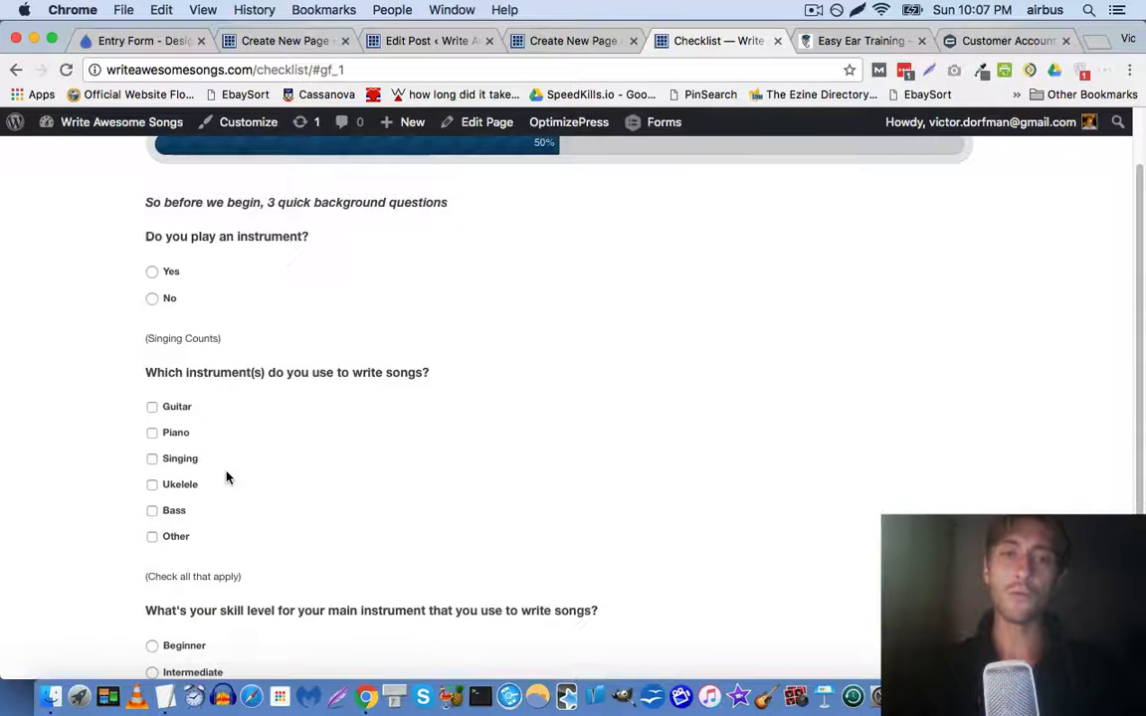
scroll(38, 342, down, 2)
scroll(38, 342, up, 4)
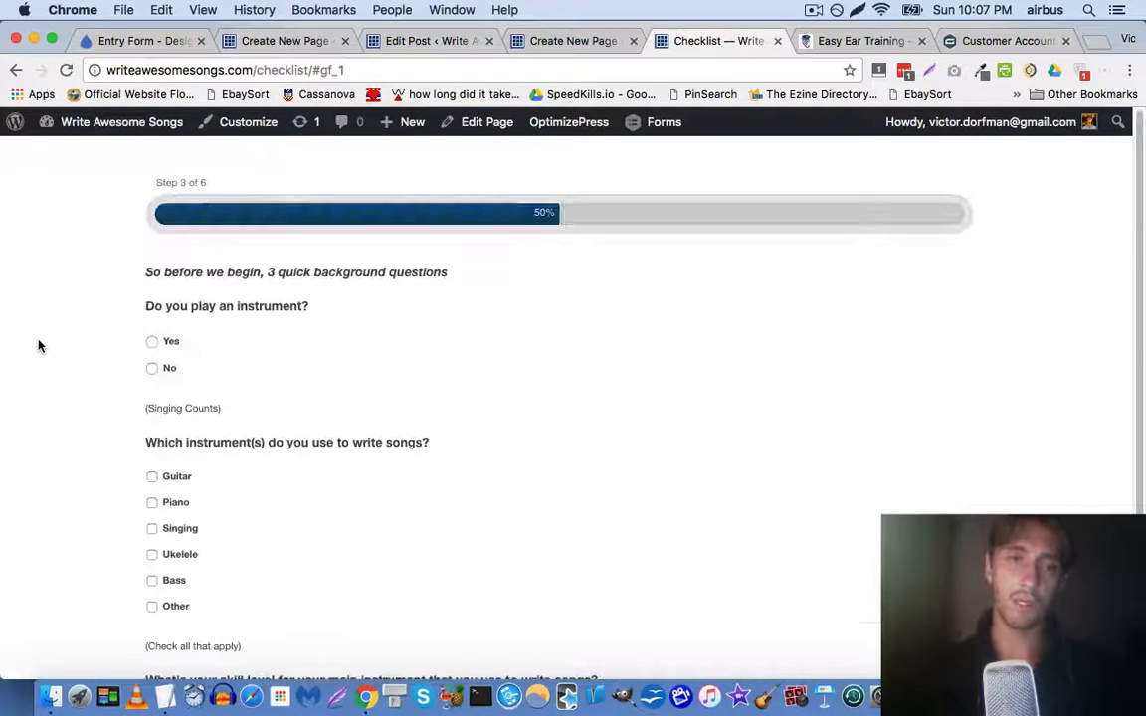
scroll(254, 397, down, 3)
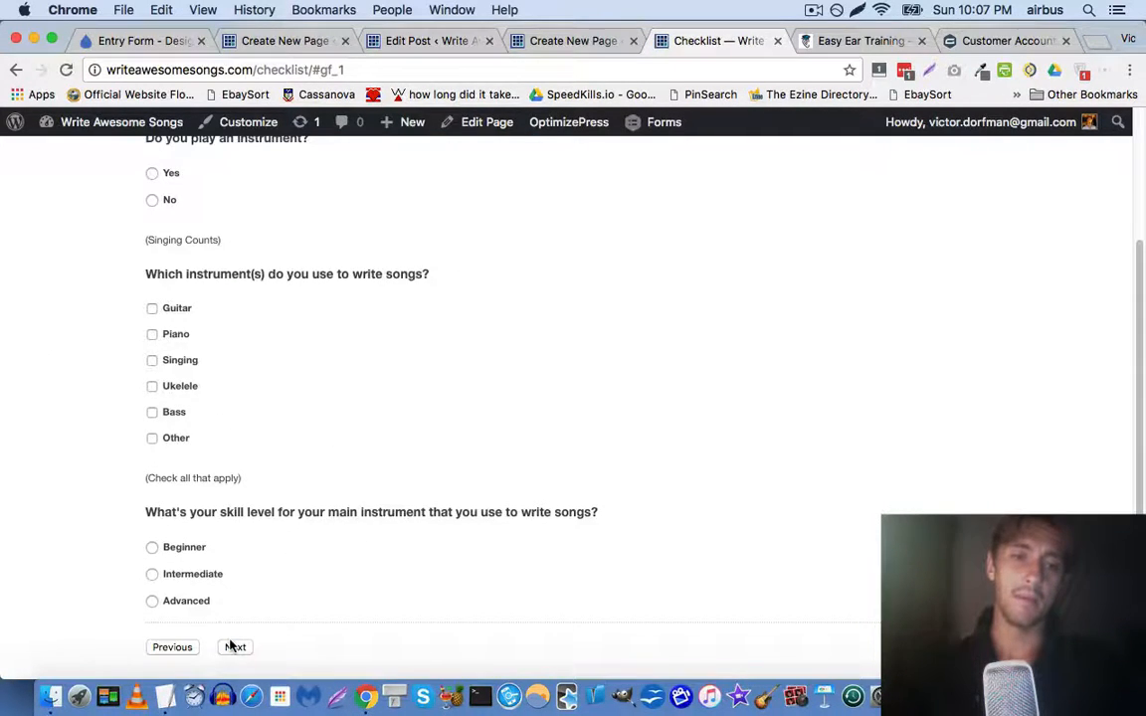
click(550, 41)
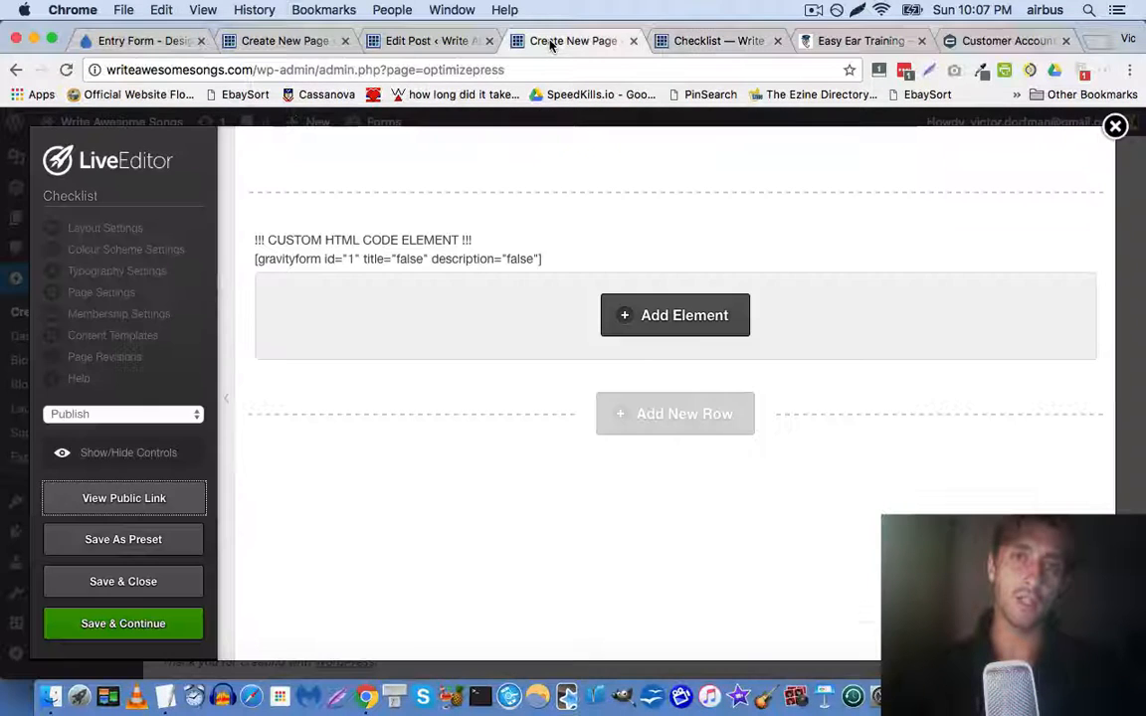
click(683, 42)
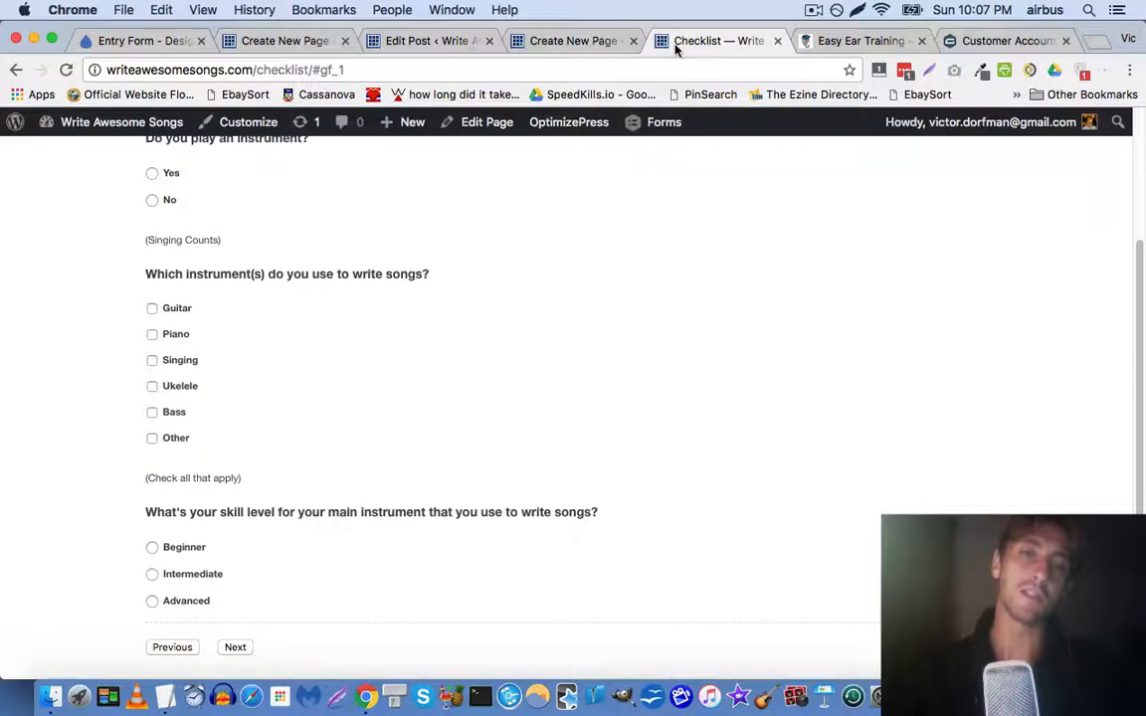
scroll(471, 273, up, 3)
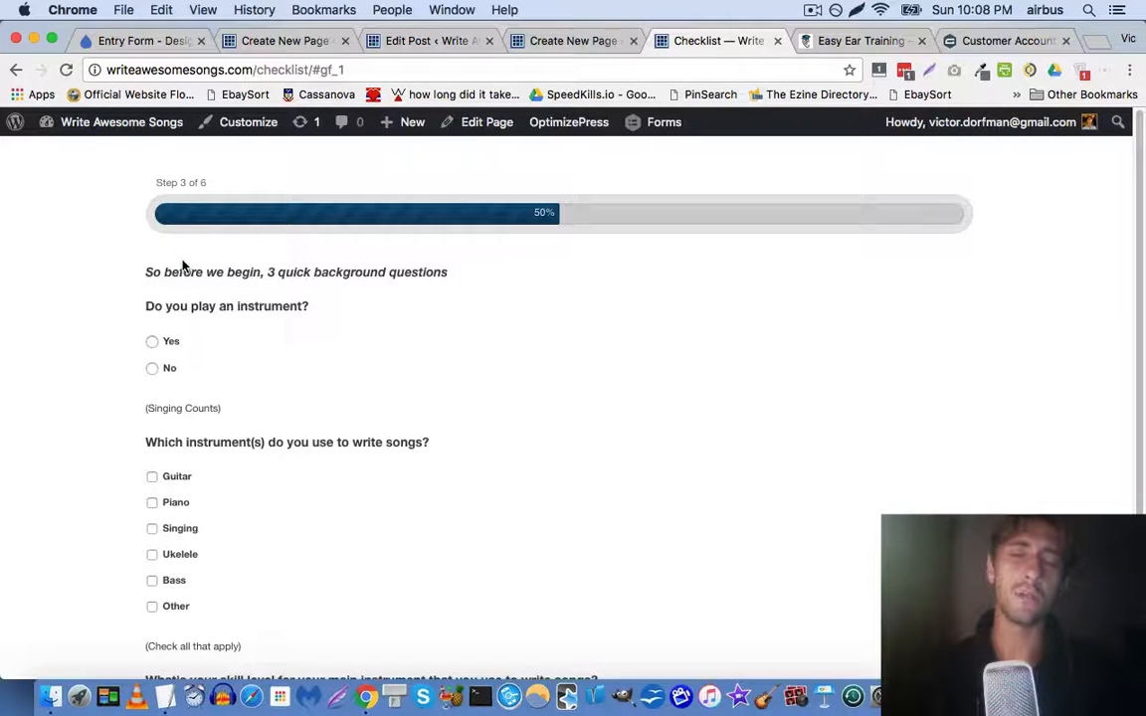
scroll(183, 265, down, 3)
scroll(183, 265, up, 3)
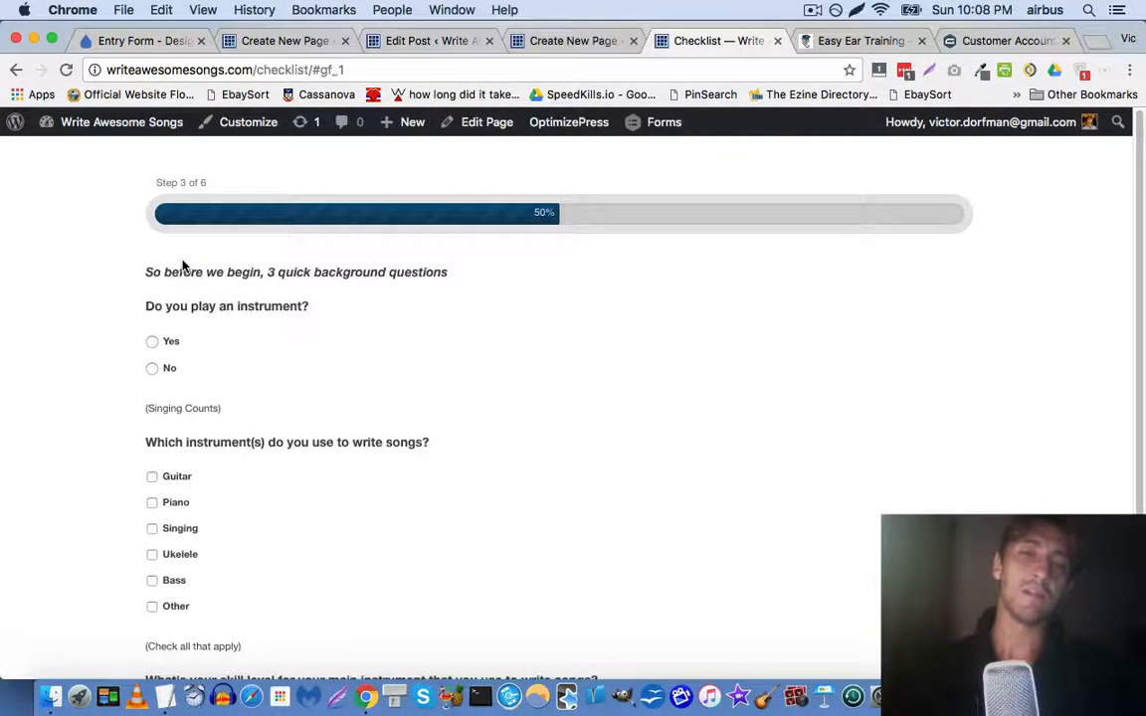
Save and close the page builder, close both Checklist tabs, and return to the Hello world! editor
click(533, 38)
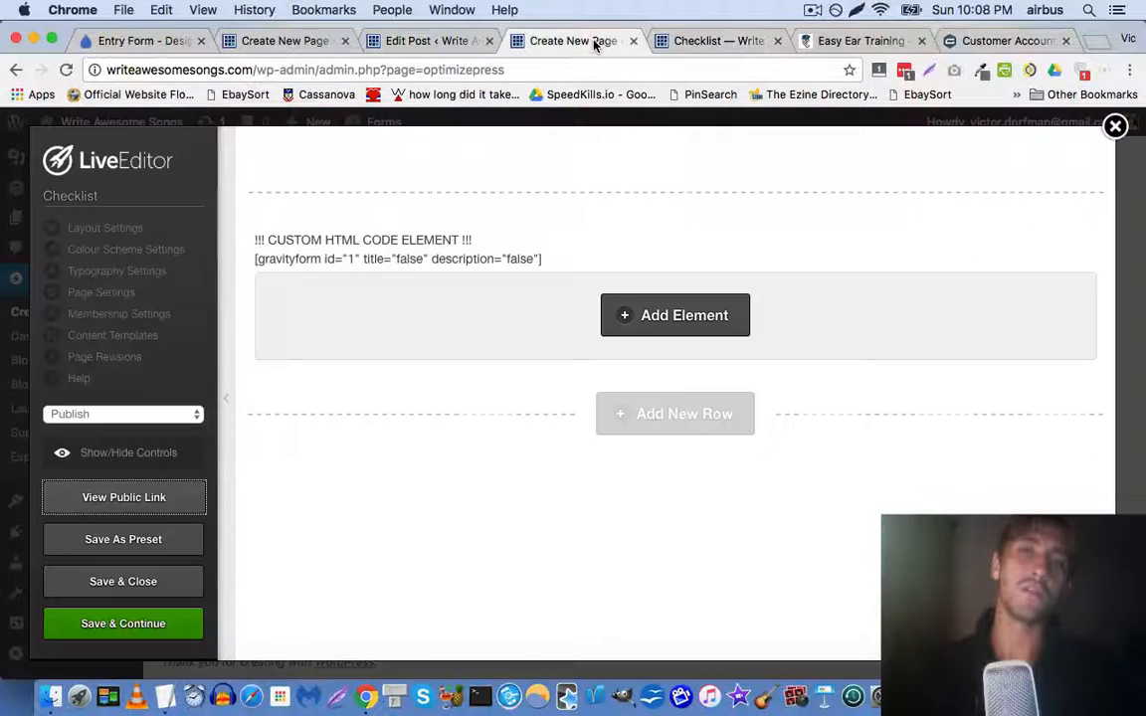
click(184, 586)
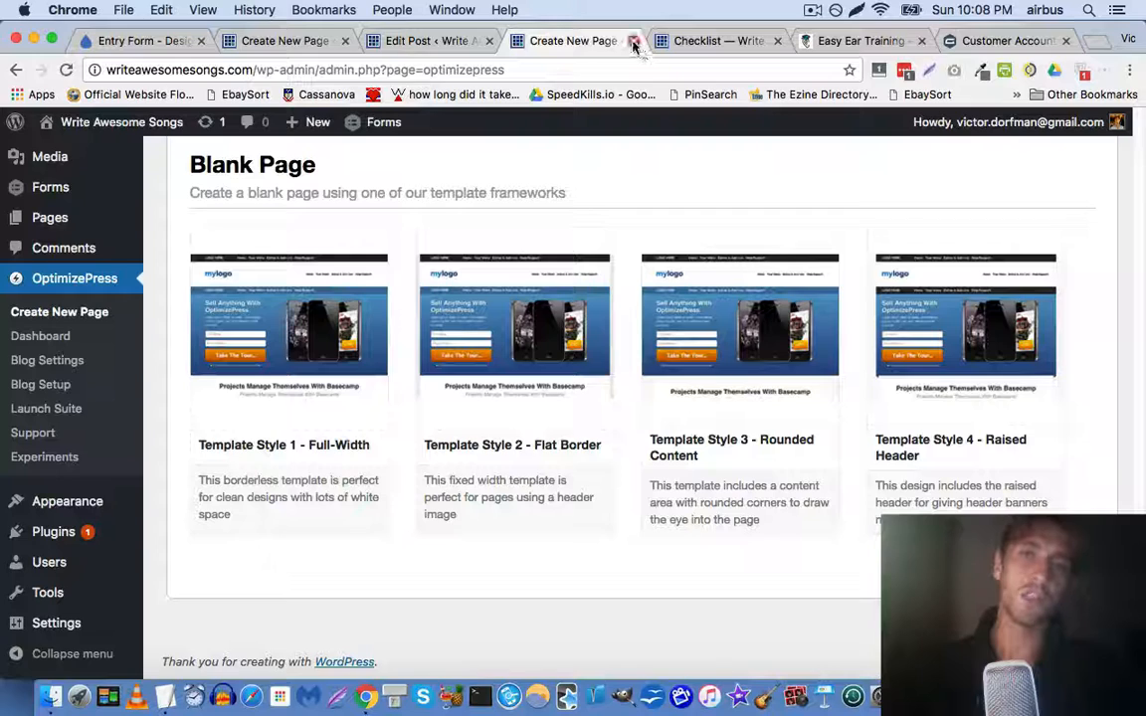
click(633, 42)
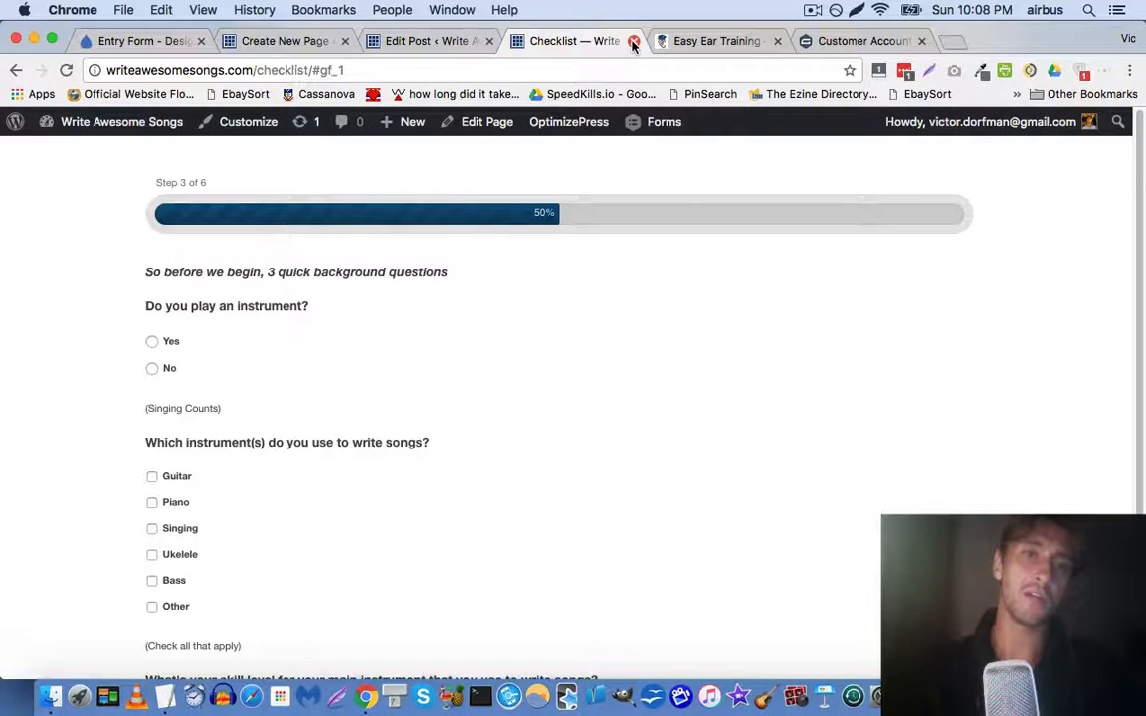
click(632, 42)
click(416, 41)
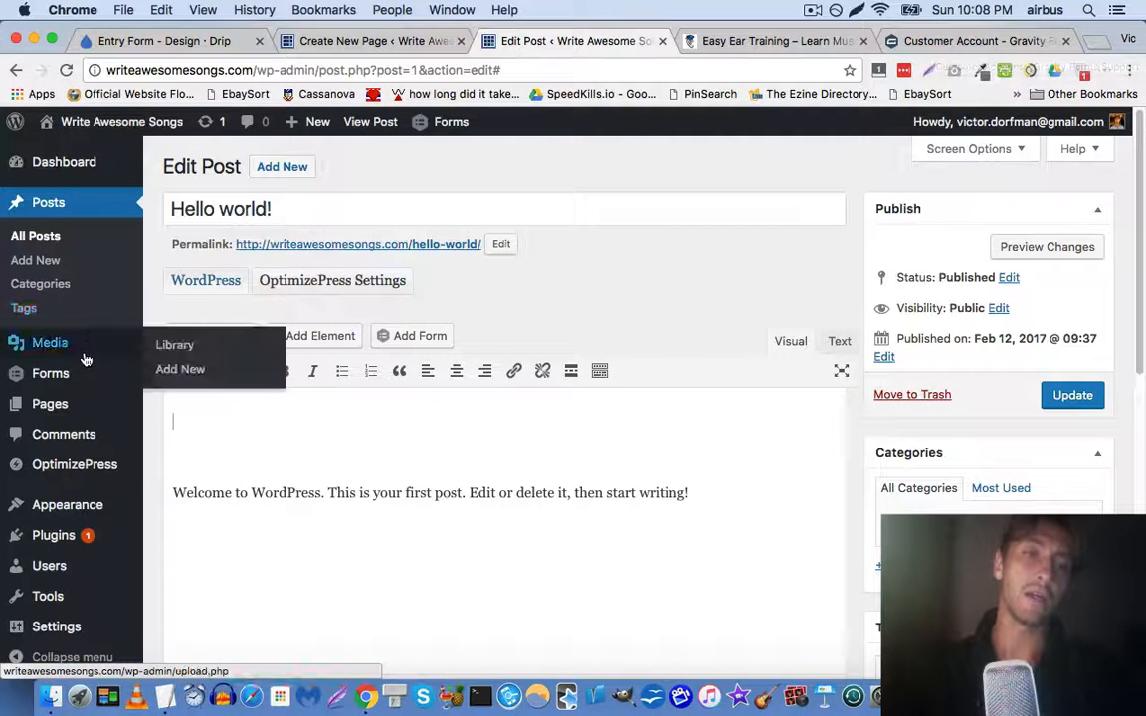
Leave the unsaved Hello world! post for the Gravity Forms Add-Ons page, confirming the prompt
mouse_move(85, 374)
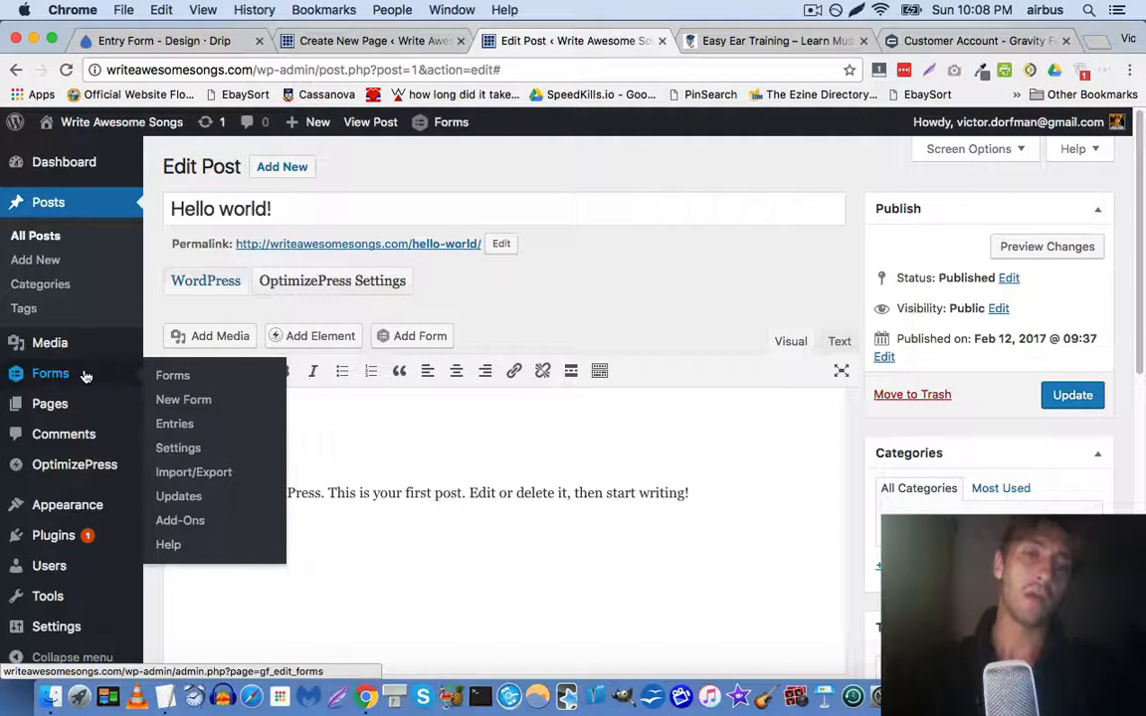
click(180, 520)
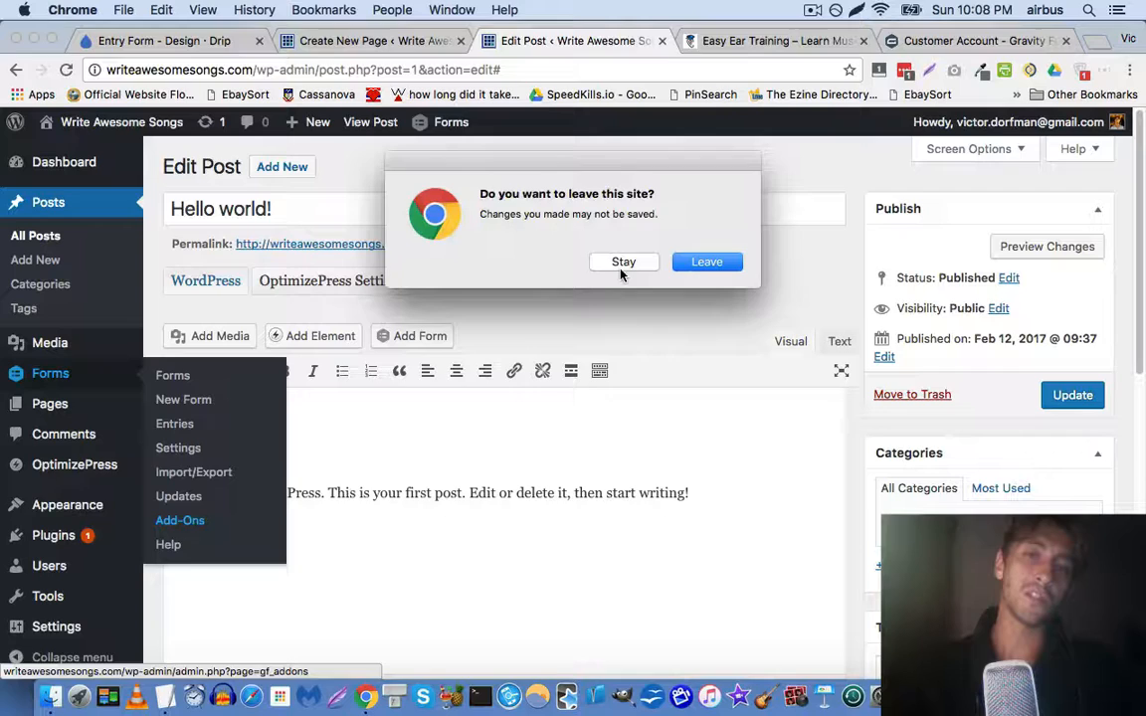
click(706, 262)
click(1054, 41)
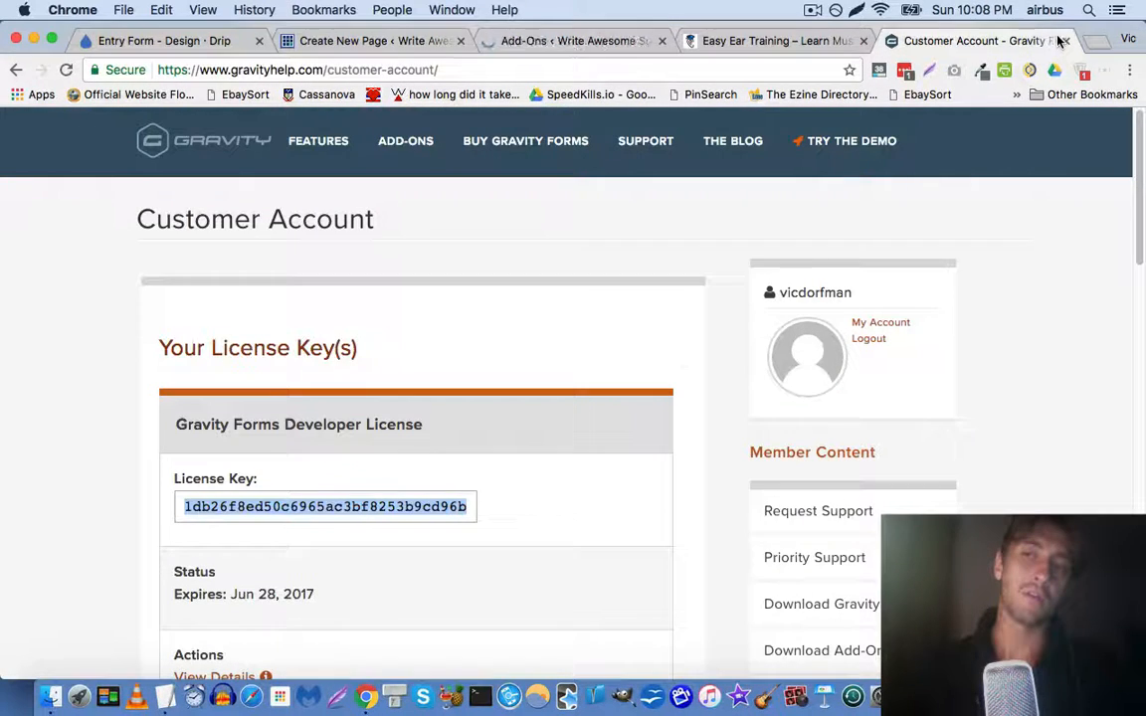
Close the Gravity Forms account tab and dismiss the landing page's checklist popup
click(1064, 41)
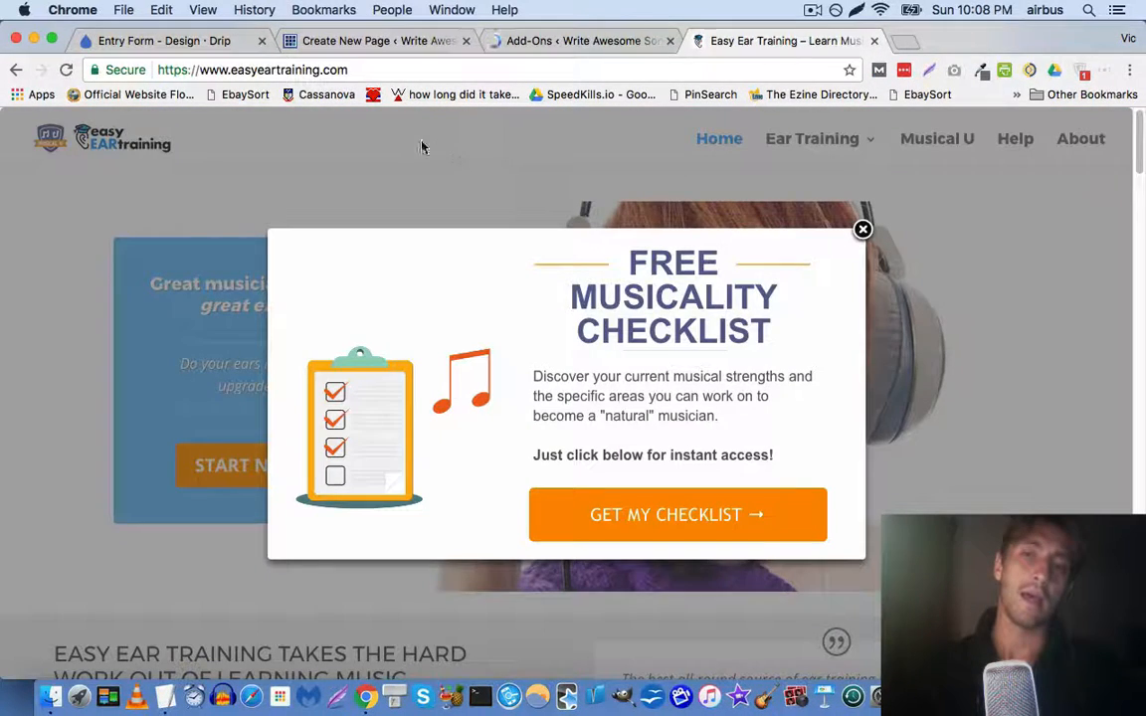
click(863, 231)
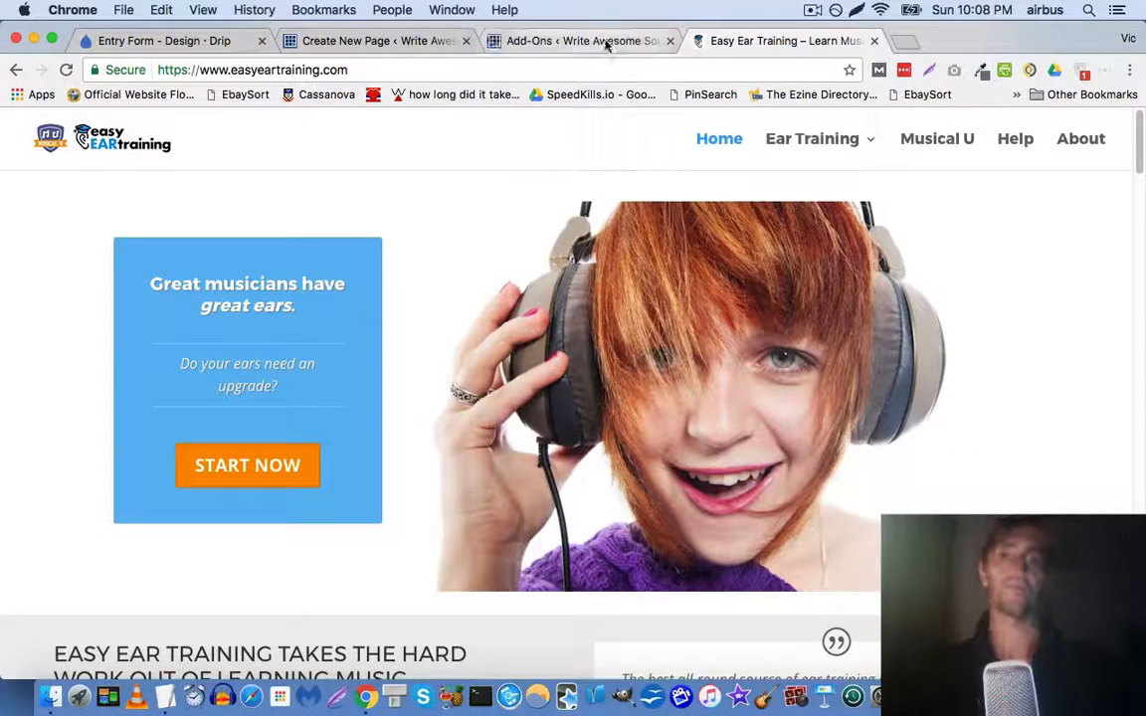
click(549, 41)
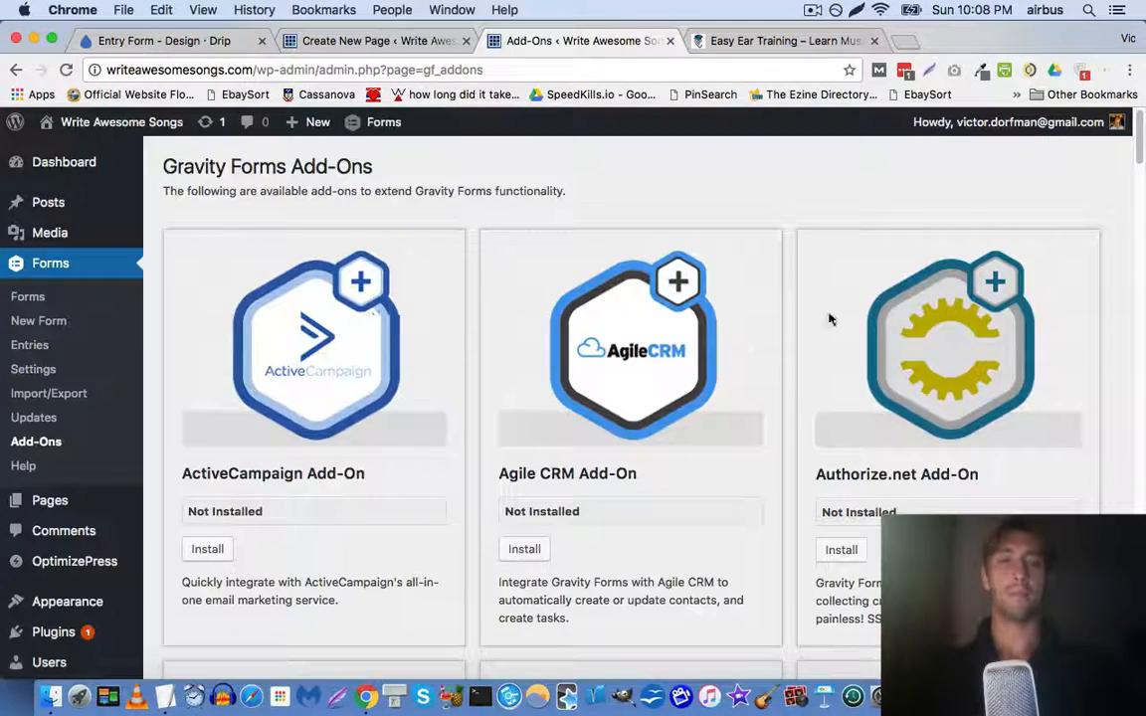
Search the Add-Ons page for 'drop', then web-search 'gravity forms drip'
key(super+f)
text(drop)
key(Escape)
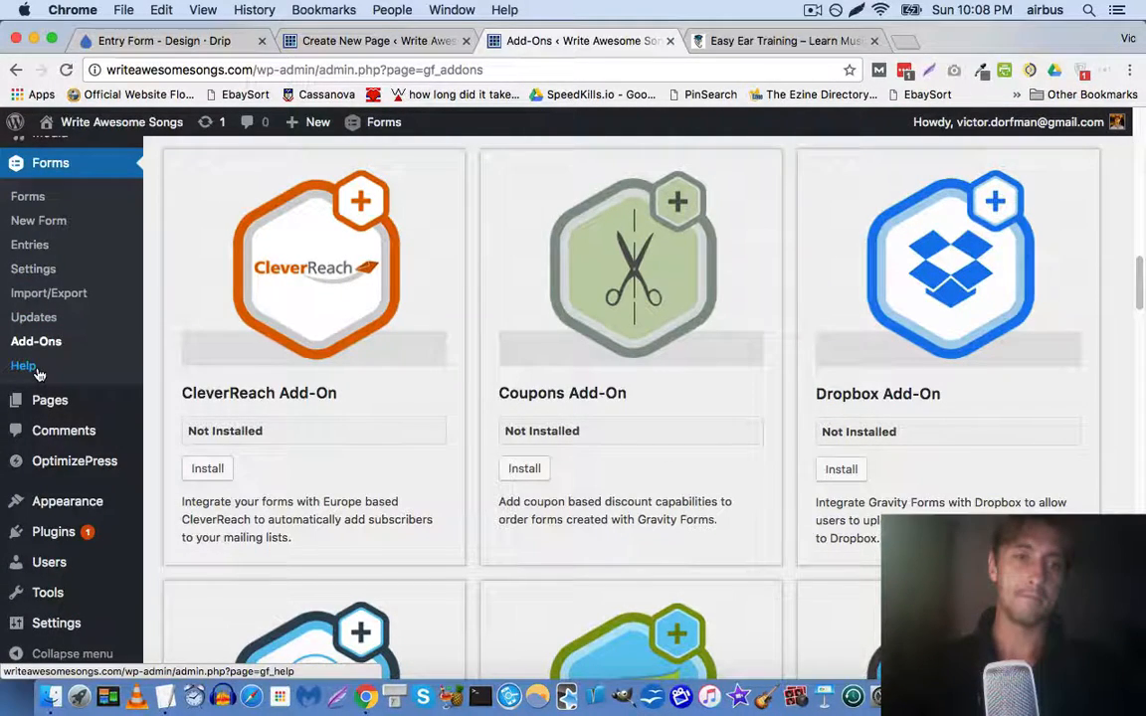
key(super+t)
text(gravity forms d)
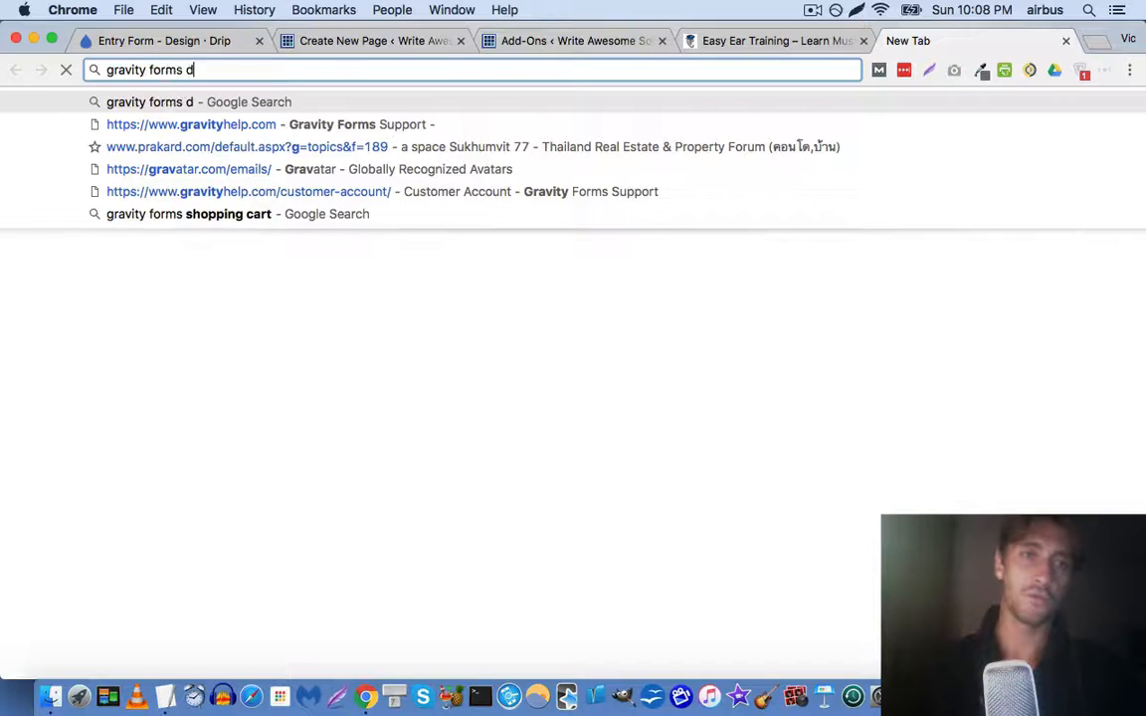
text(rip)
key(Return)
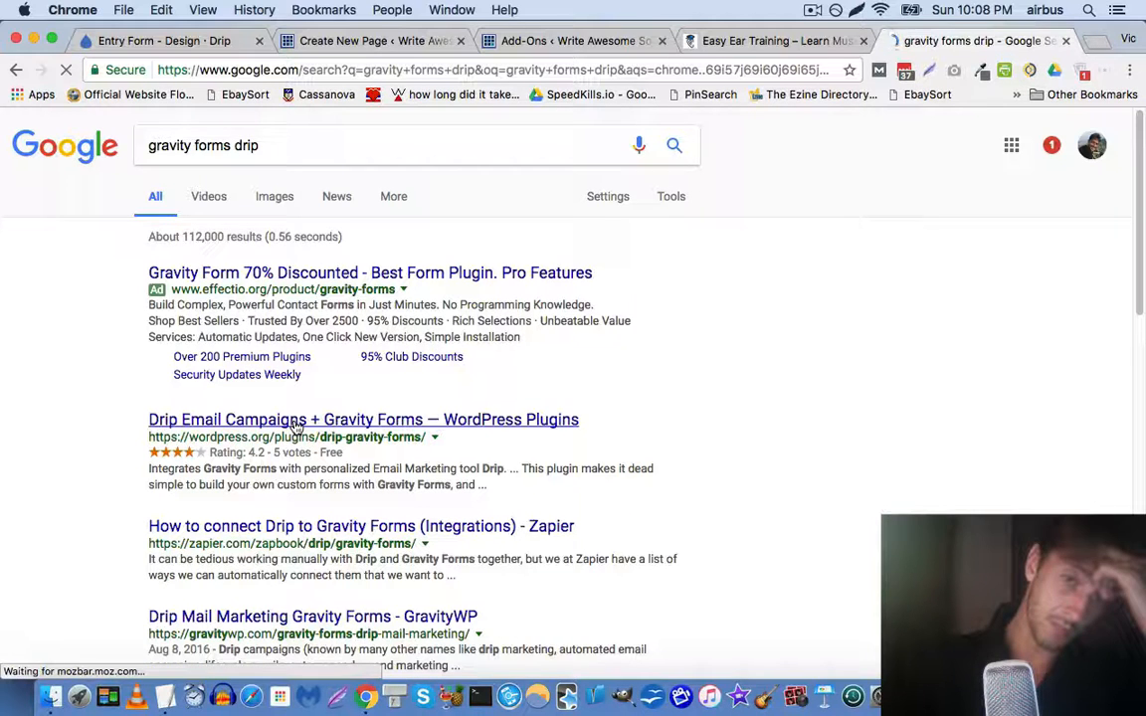
Download drip-gravity-forms.2.1.0.zip from the WordPress.org plugin page and return to Add-Ons
click(296, 421)
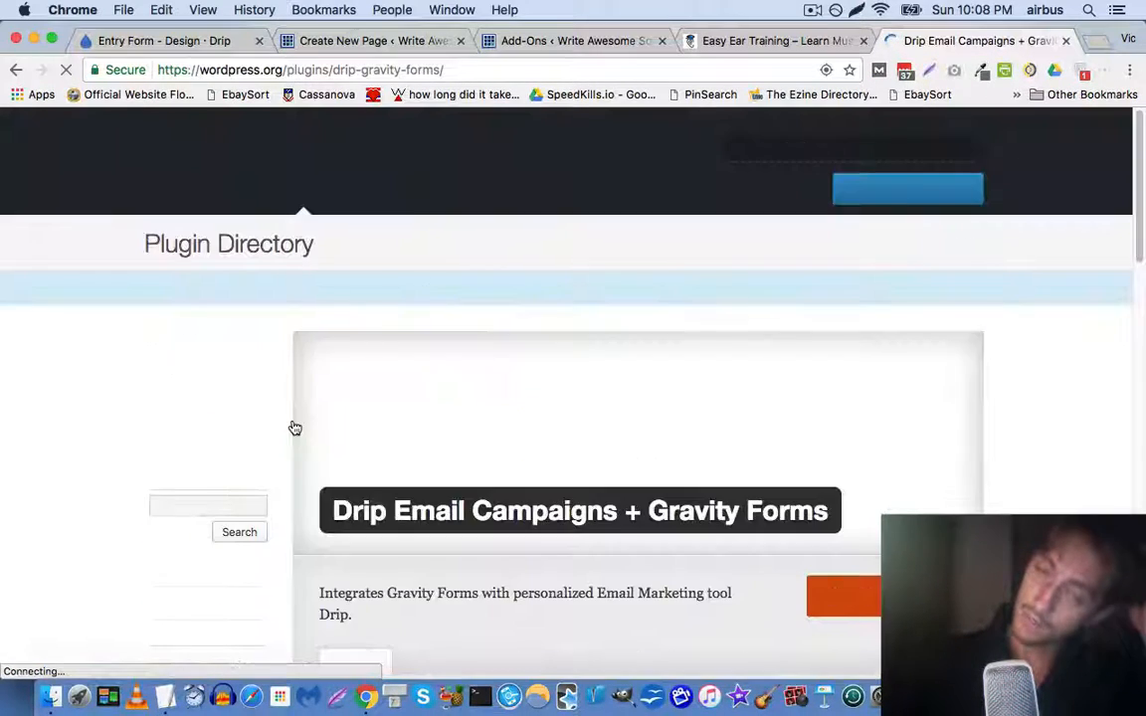
scroll(294, 373, down, 1)
scroll(294, 371, down, 4)
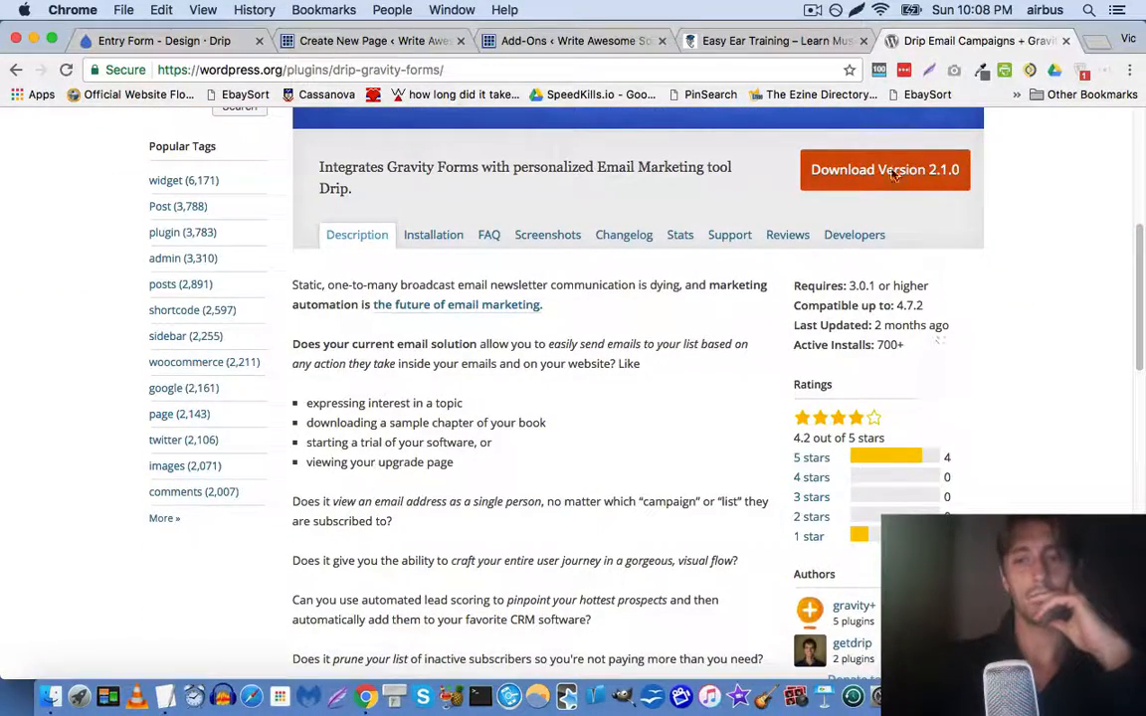
scroll(785, 296, up, 4)
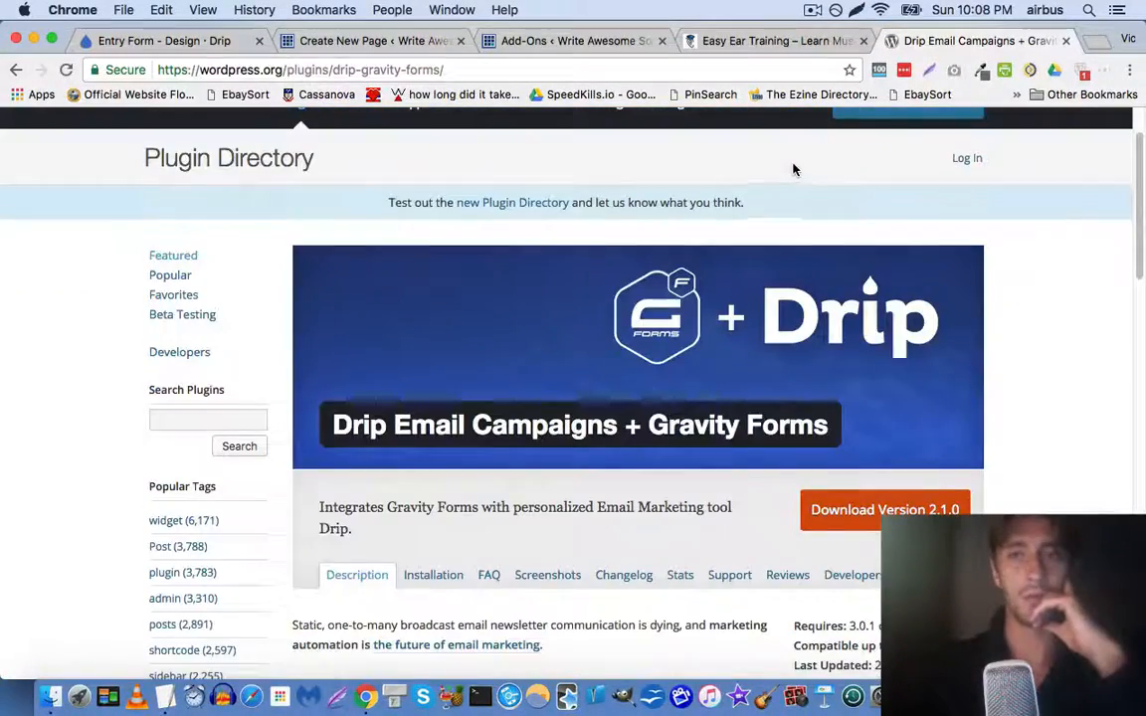
click(882, 509)
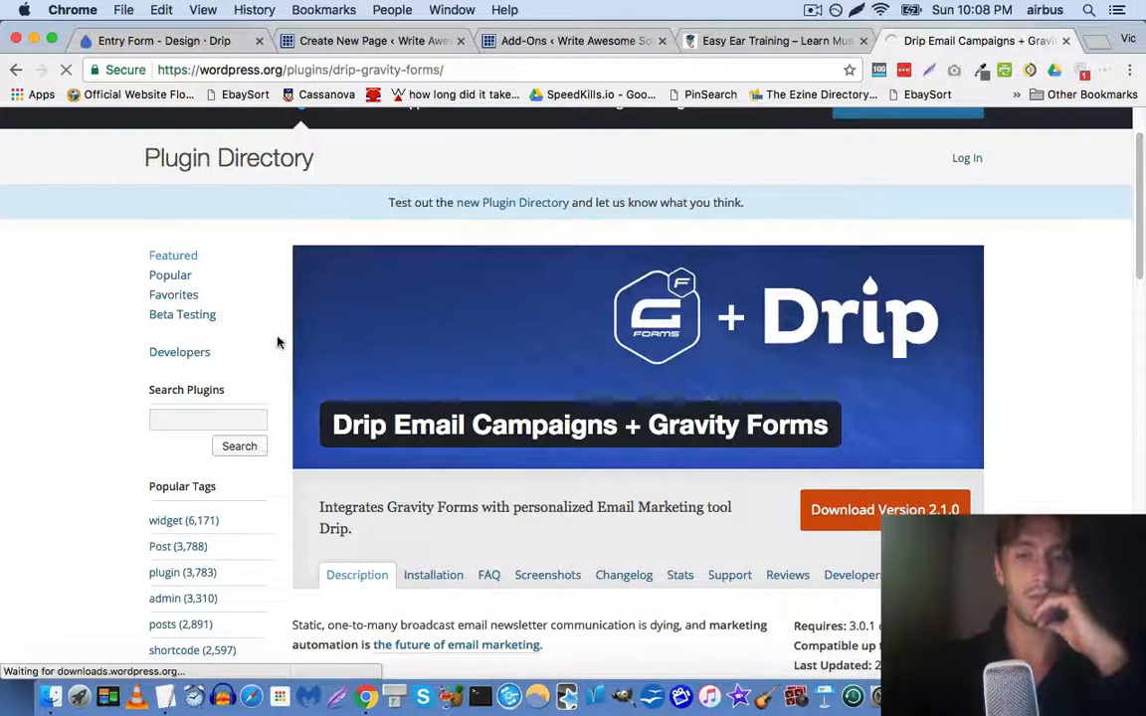
scroll(301, 397, down, 1)
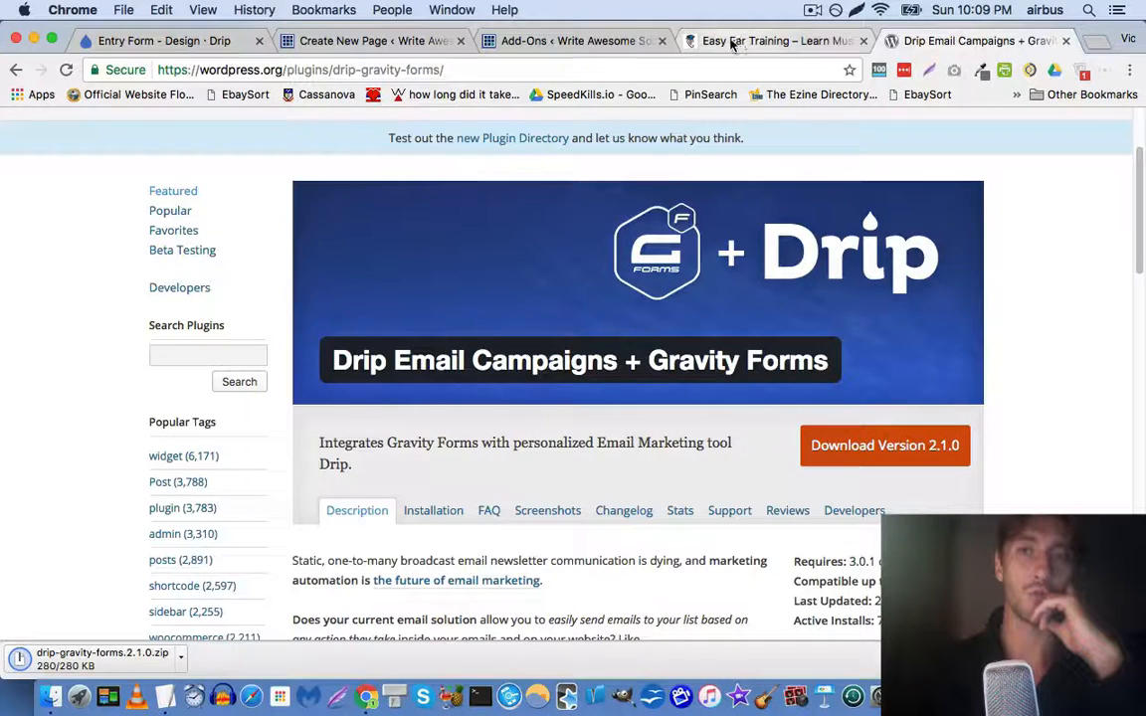
click(509, 40)
Upload drip-gravity-forms.2.1.0.zip through Plugins > Add New > Upload Plugin and install it
mouse_move(78, 437)
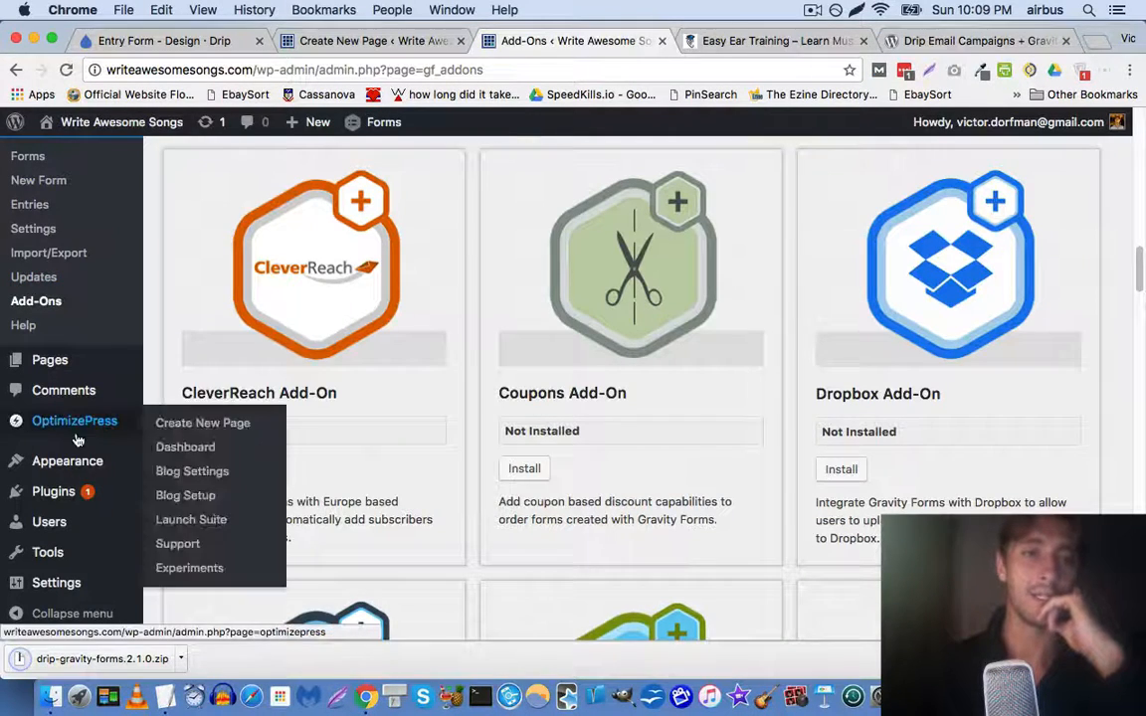
mouse_move(79, 491)
click(159, 516)
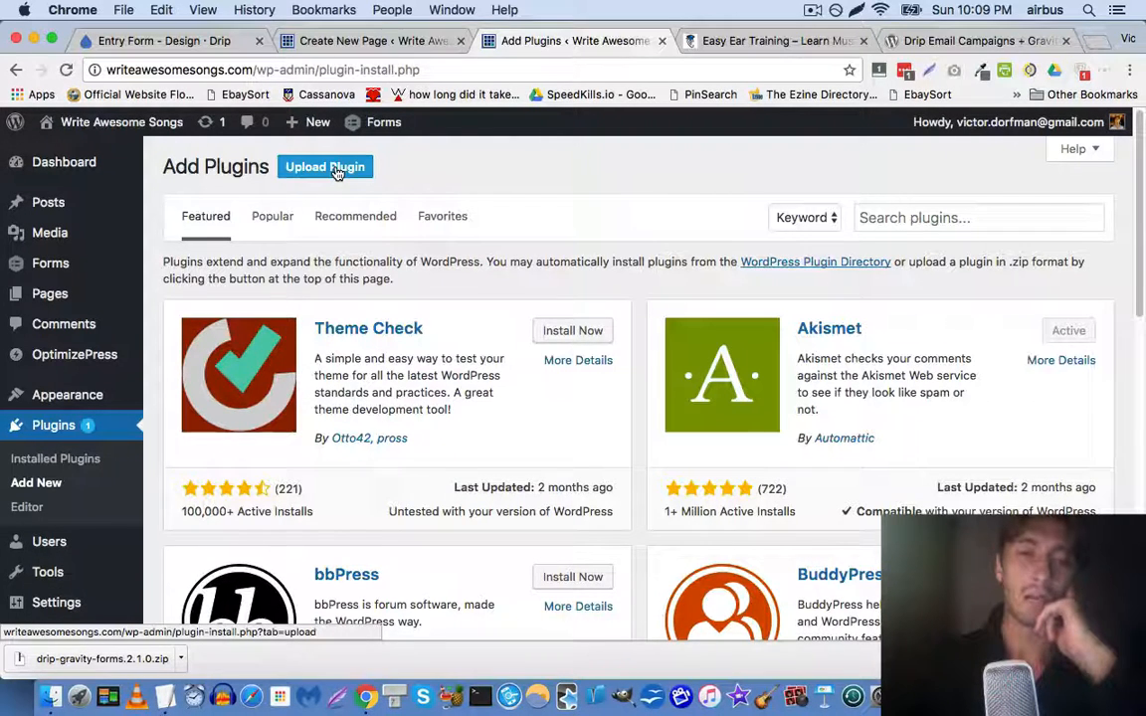
click(337, 172)
click(515, 330)
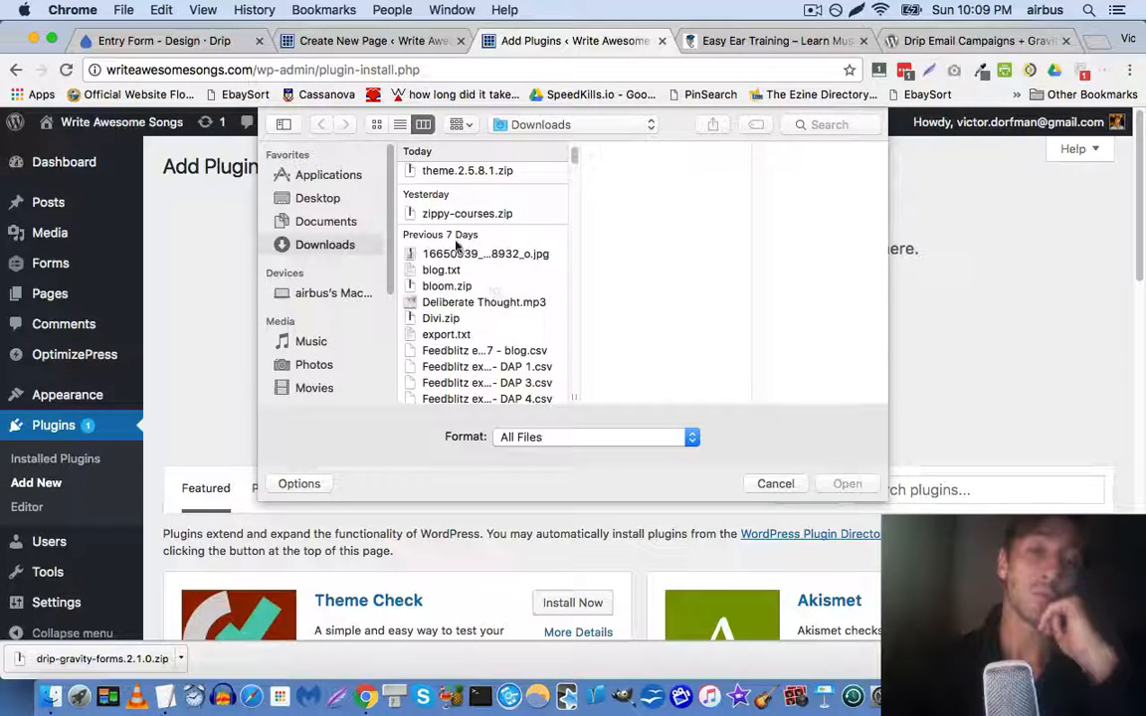
click(453, 174)
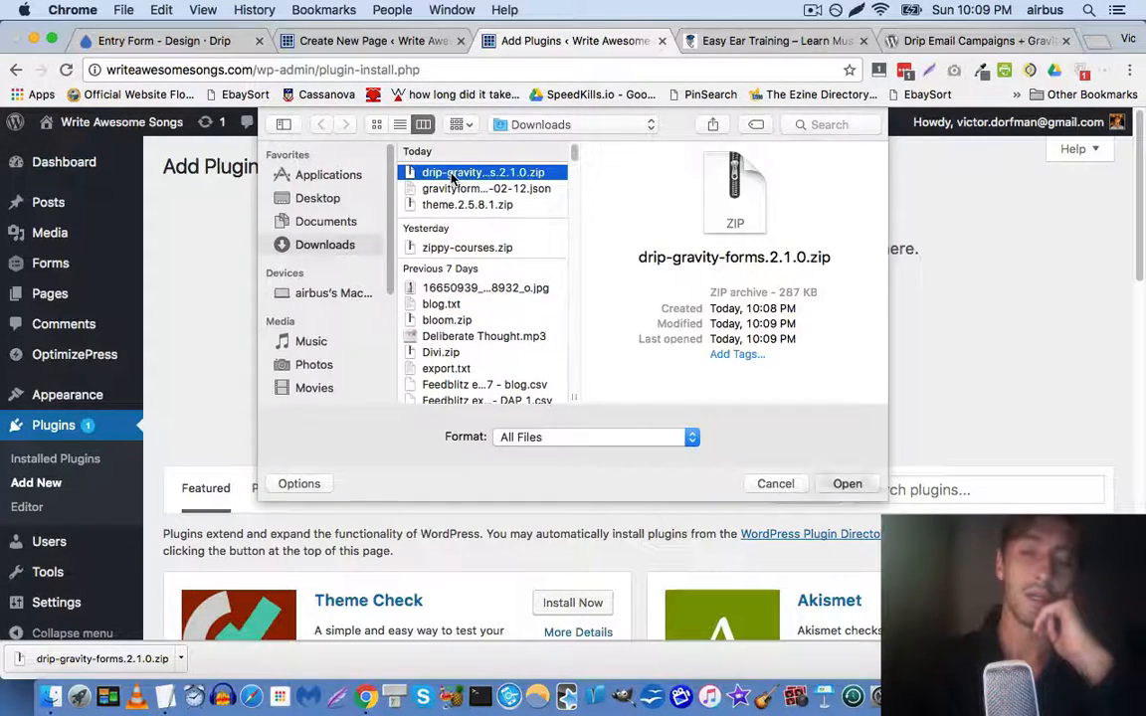
double_click(452, 175)
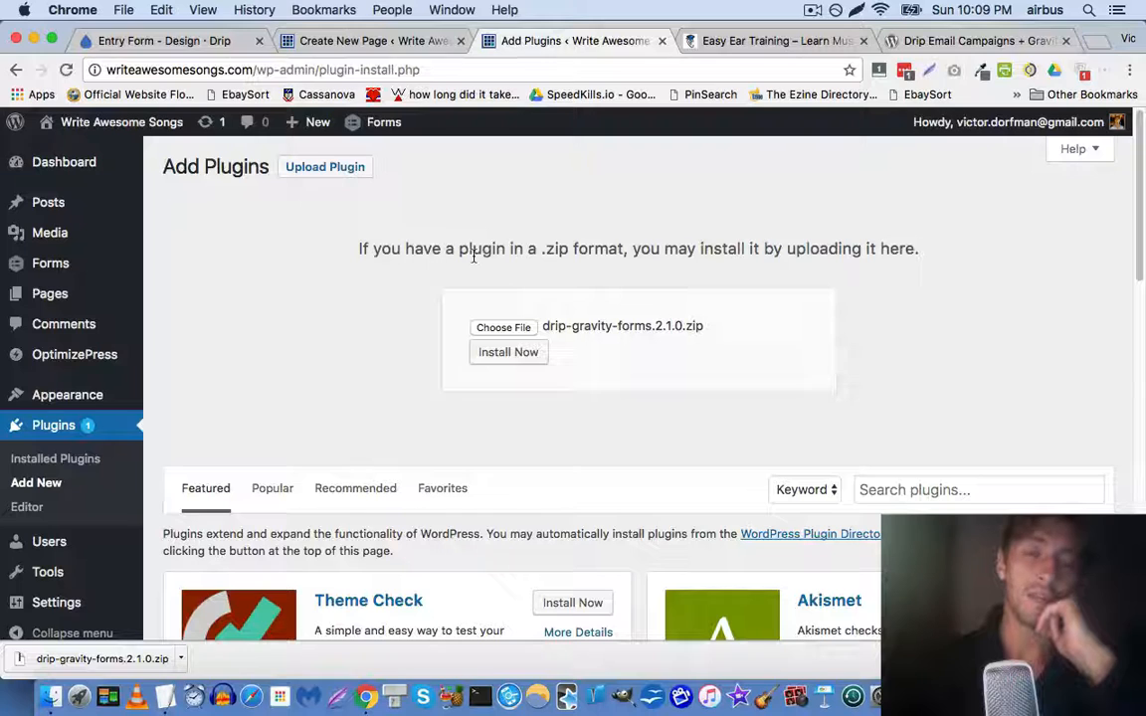
click(508, 352)
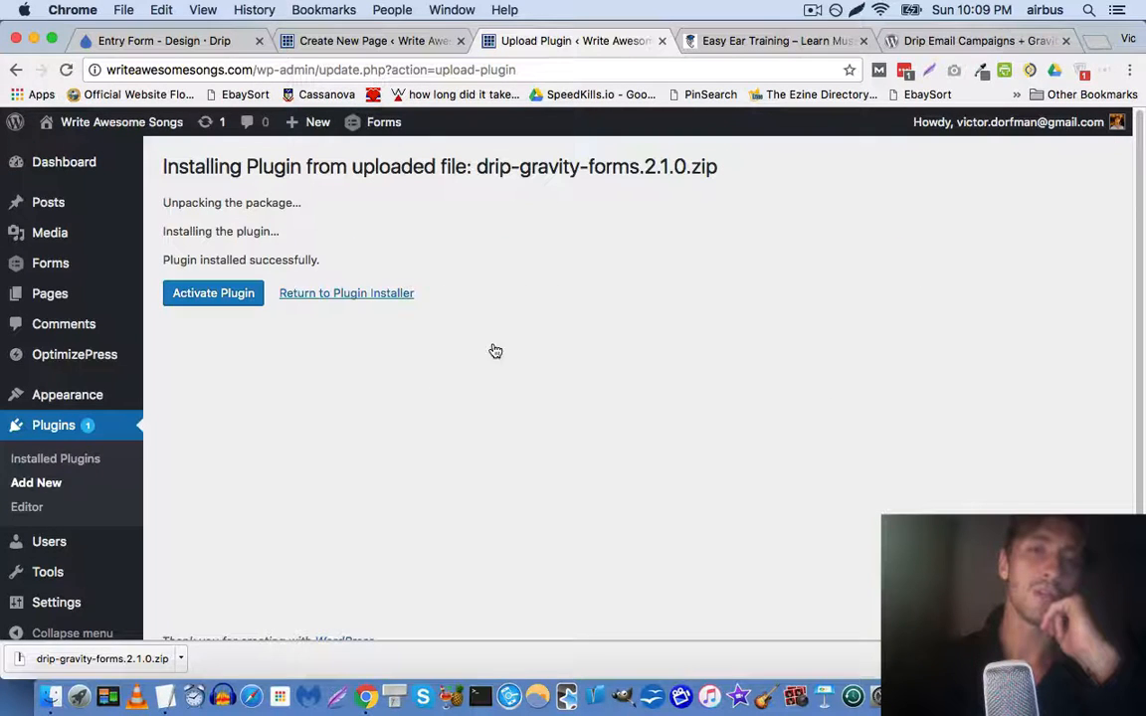
Activate the Drip Add-On 2.1.0, request its field guide, and dismiss the welcome message
click(245, 300)
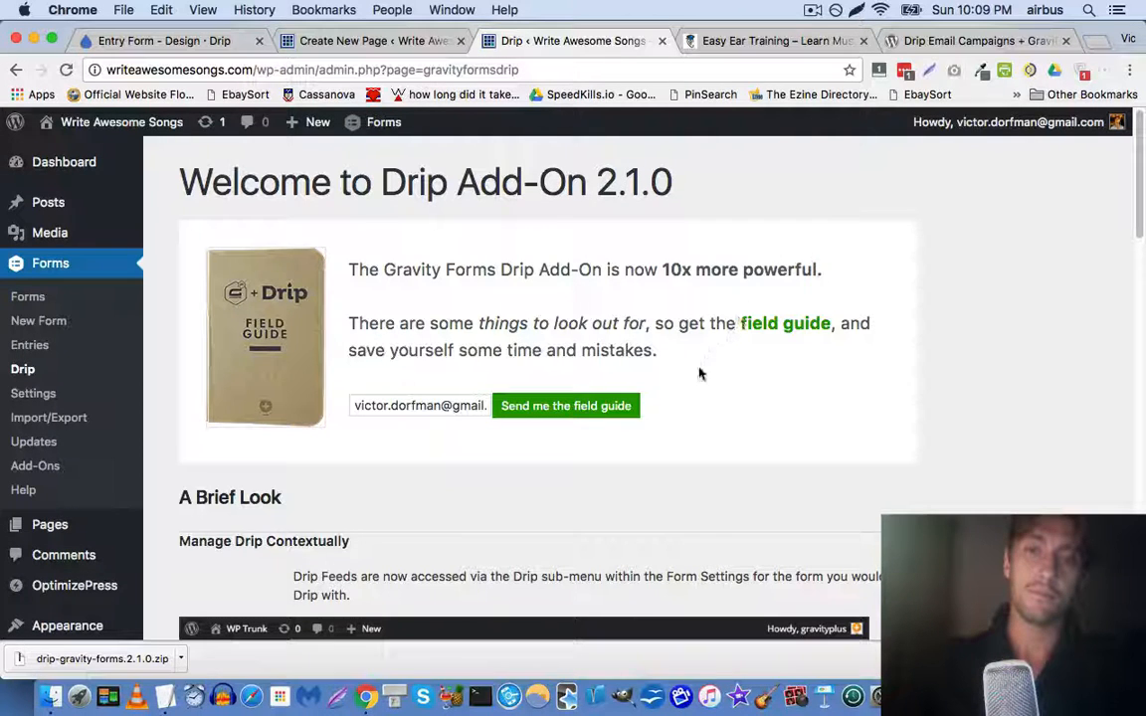
click(594, 406)
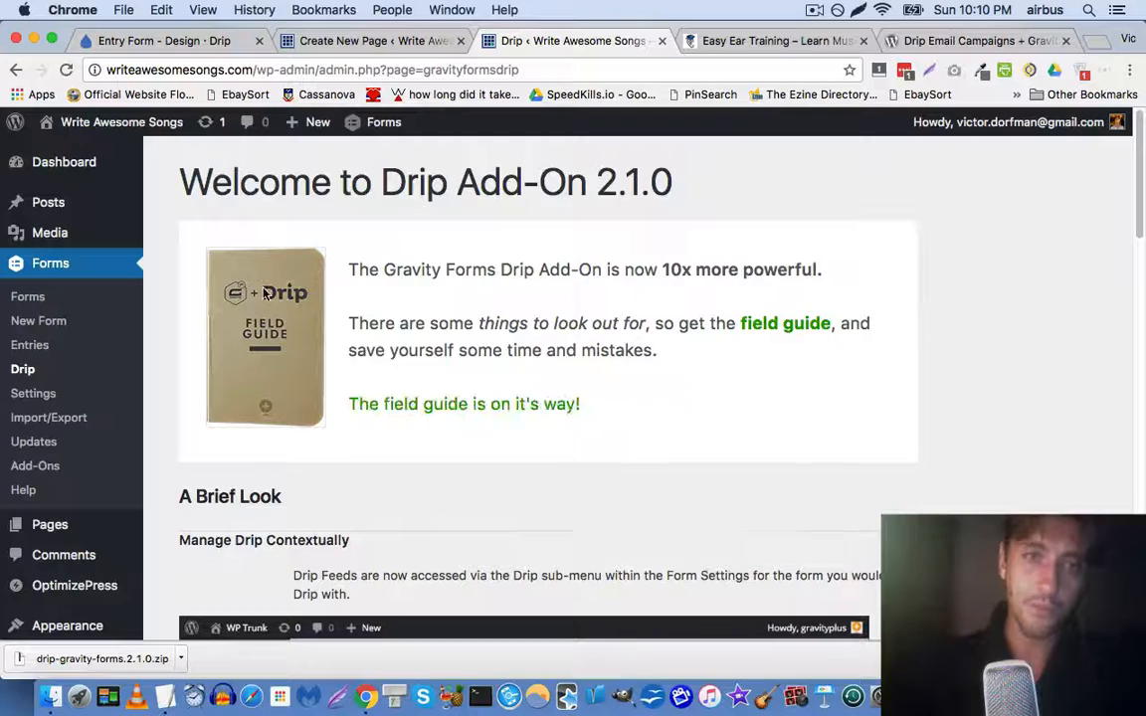
scroll(266, 294, down, 5)
scroll(266, 294, down, 2)
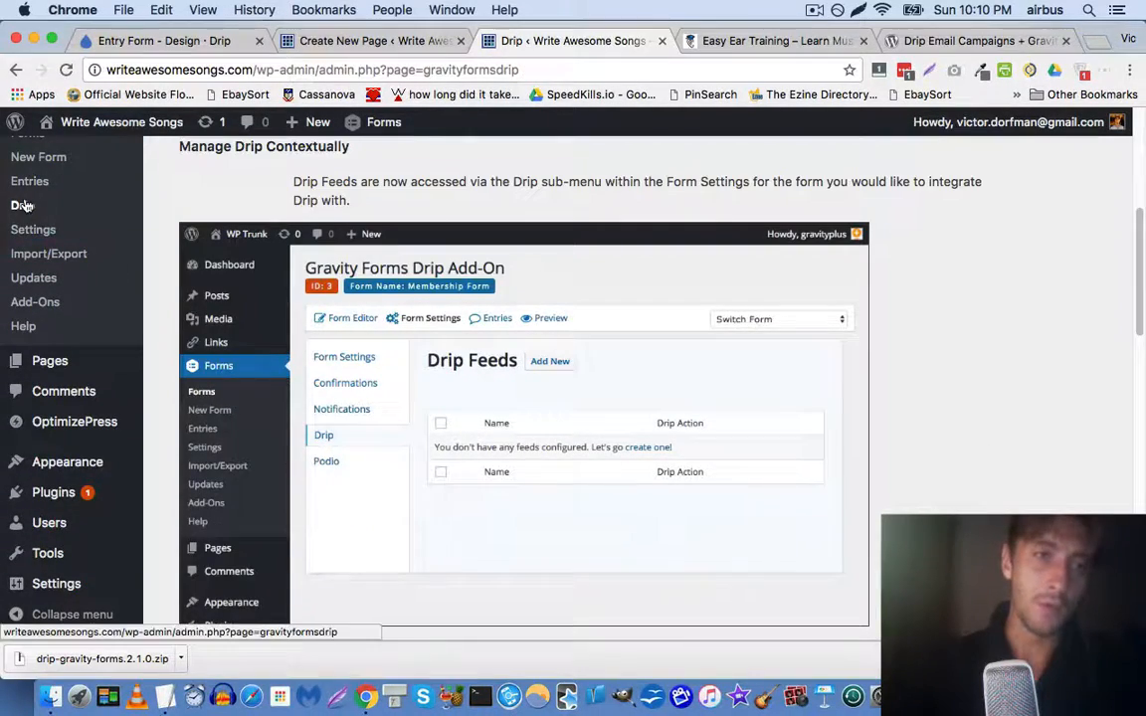
scroll(218, 310, down, 10)
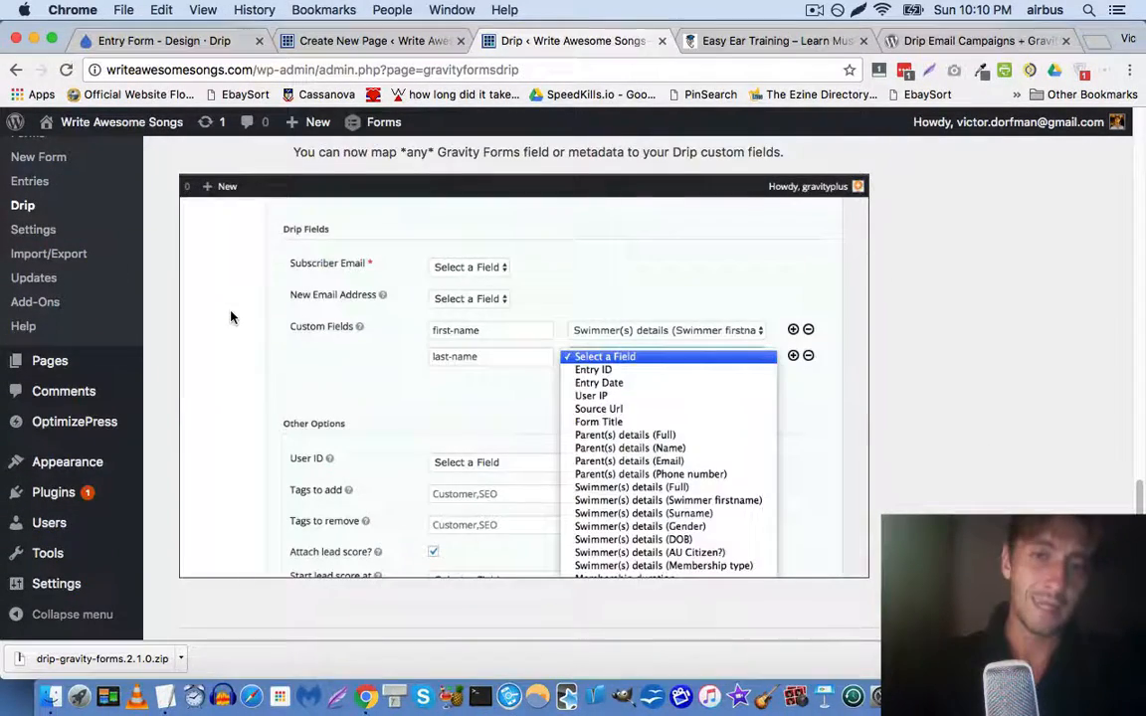
scroll(230, 317, up, 10)
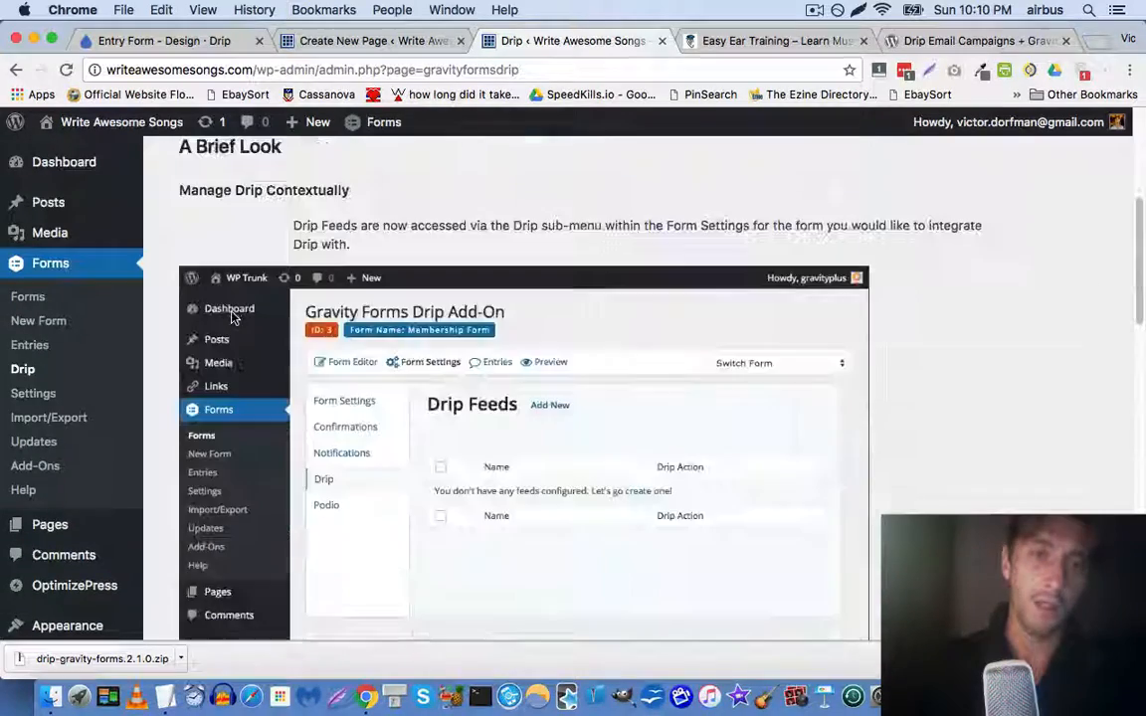
scroll(232, 318, down, 10)
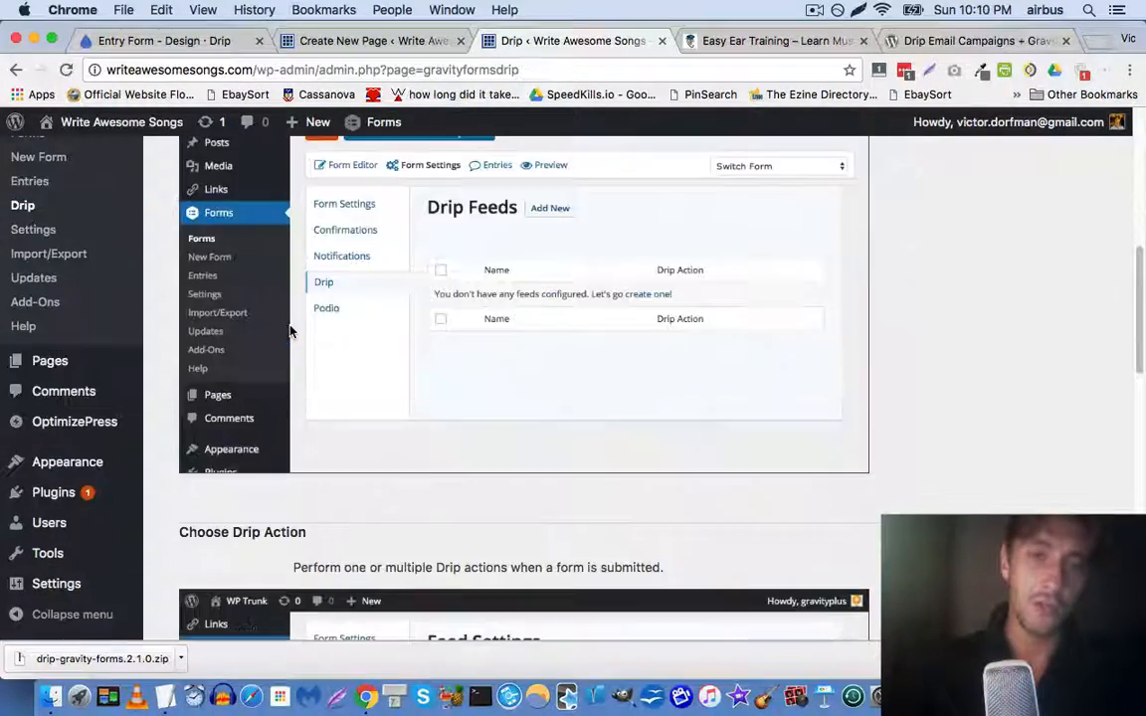
scroll(401, 339, down, 5)
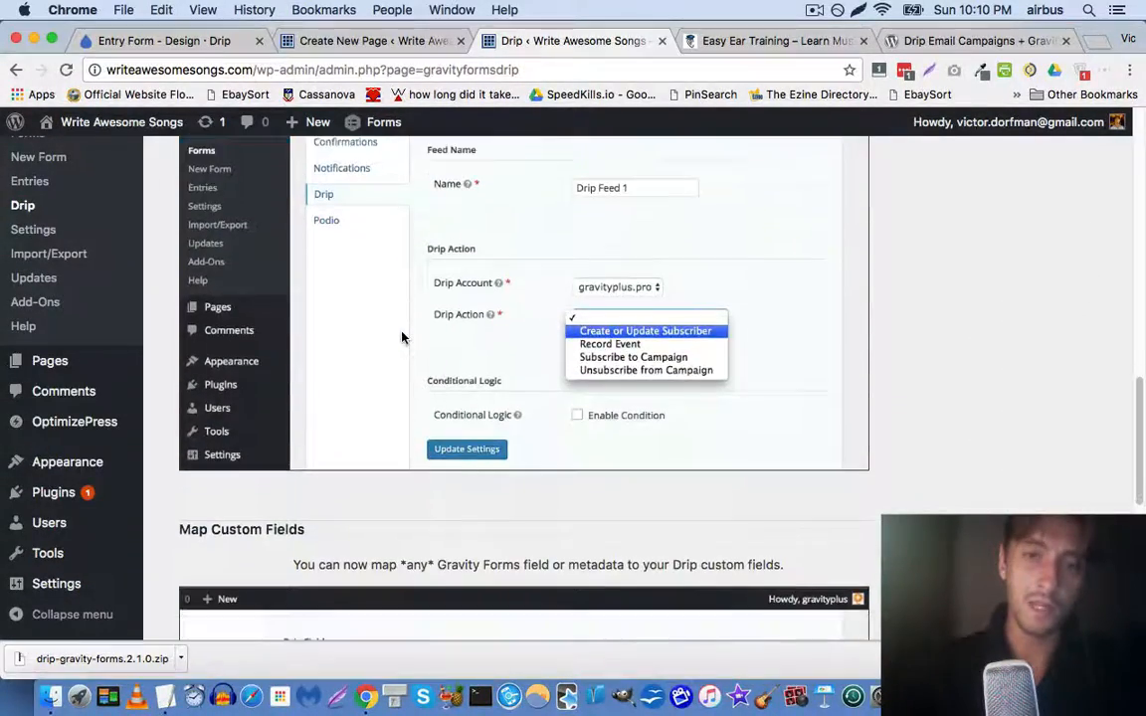
scroll(402, 338, down, 3)
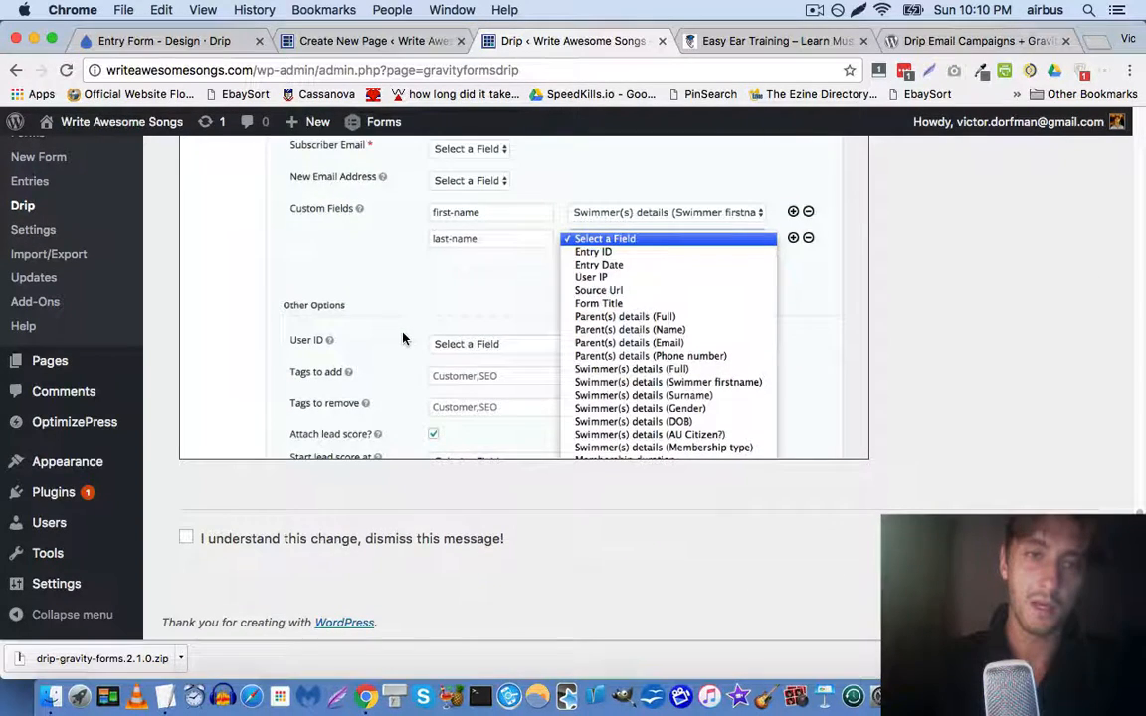
click(186, 537)
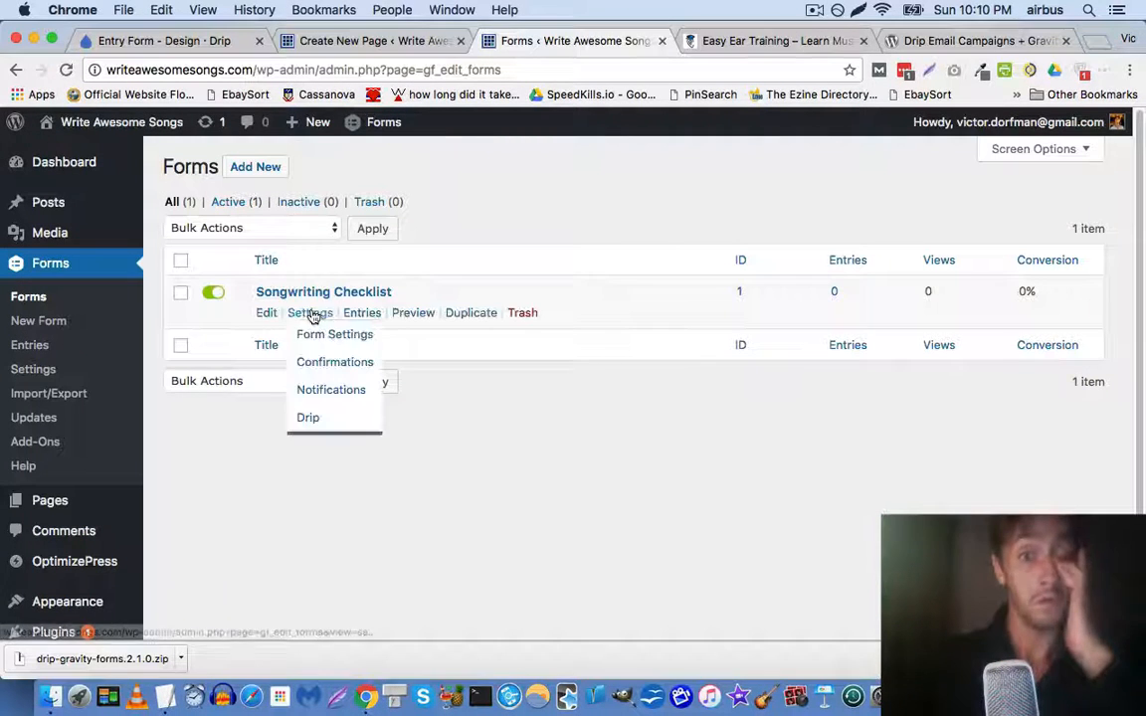
Open the Songwriting Checklist form's Drip settings and follow the link to the Drip account page
mouse_move(316, 318)
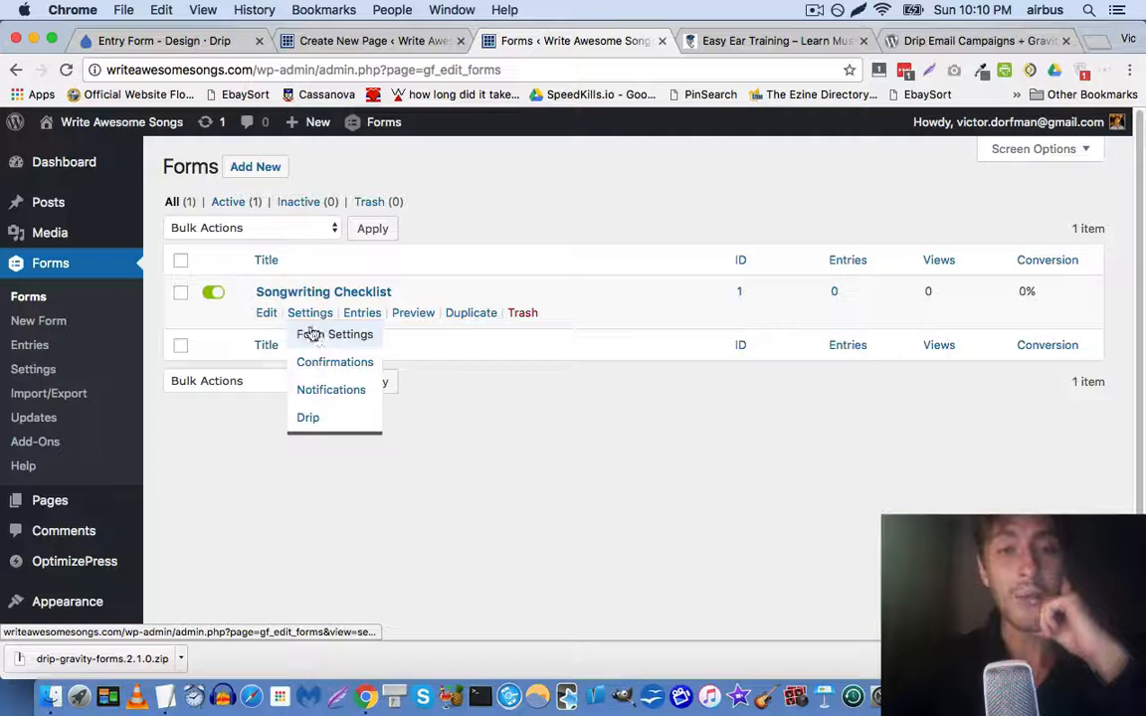
click(312, 417)
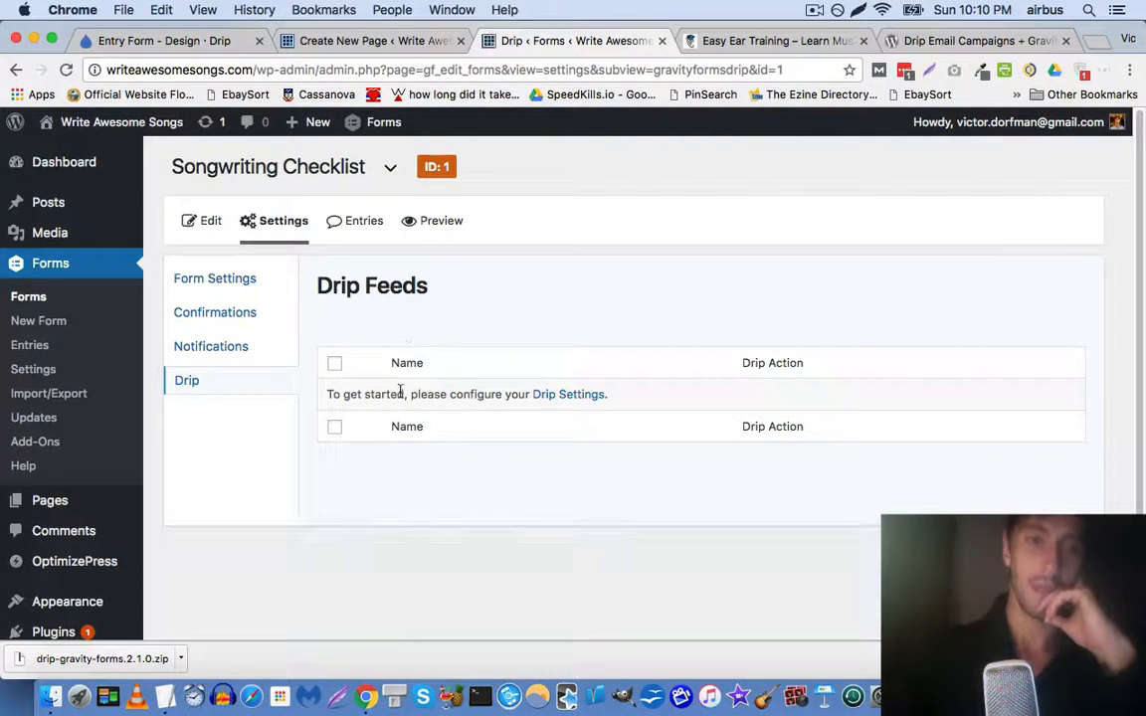
click(567, 395)
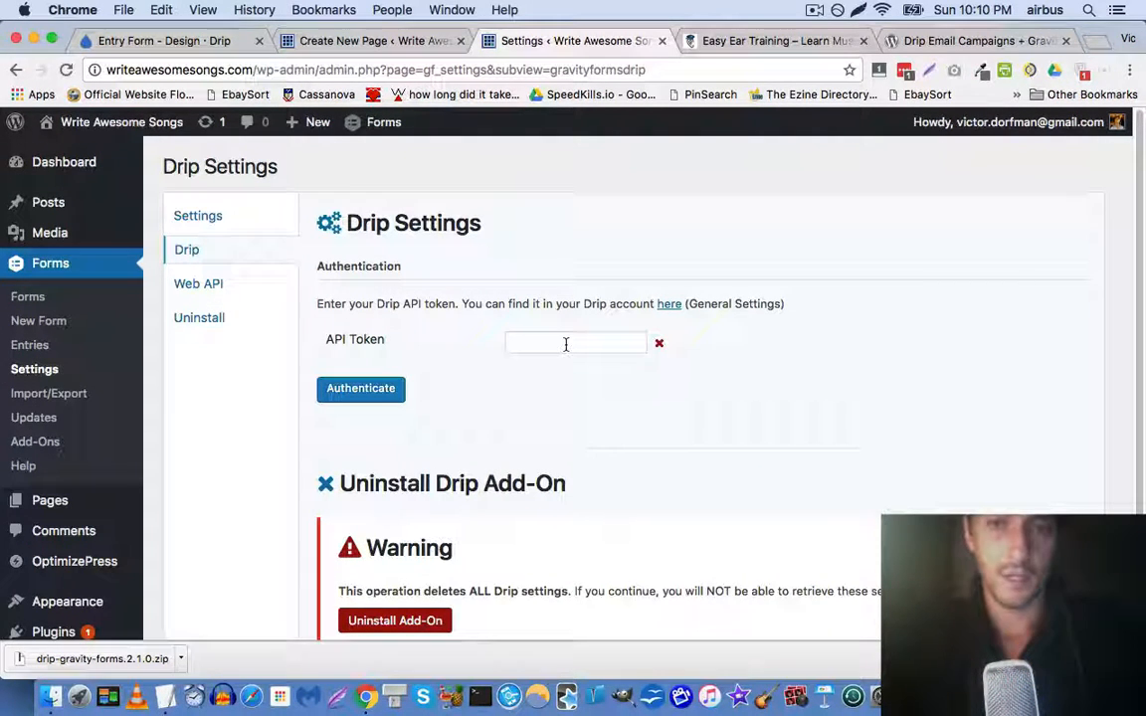
click(671, 305)
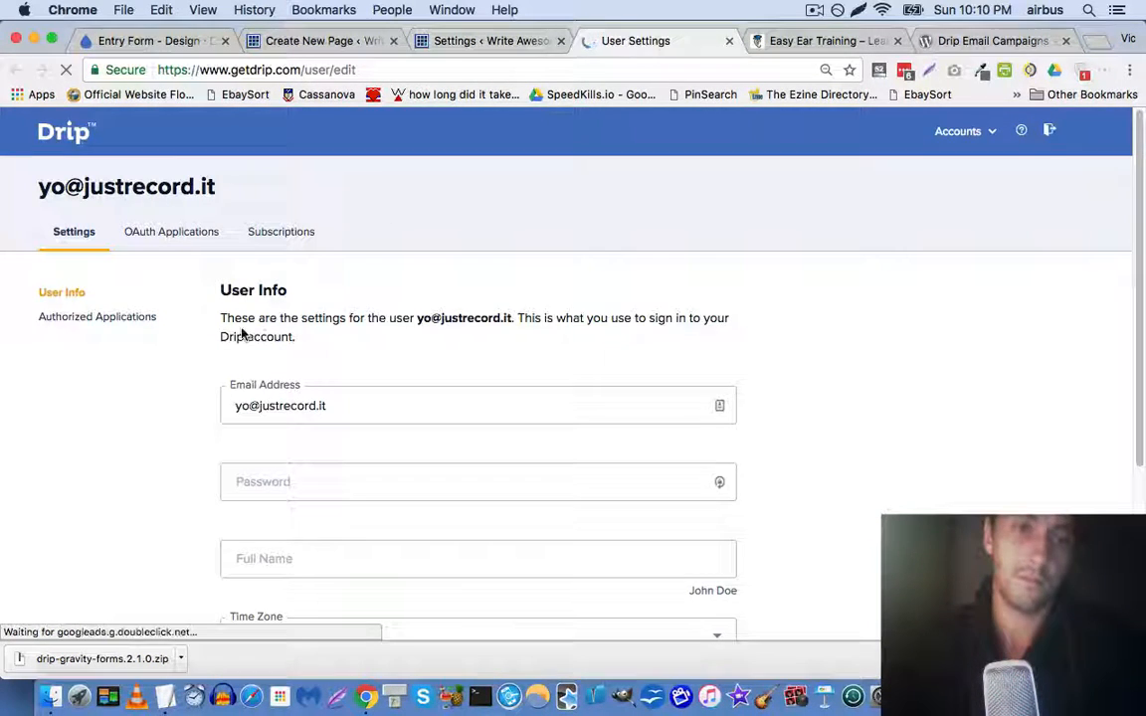
Select and copy the API Token value on Drip's User Settings, then go back to WordPress
scroll(242, 332, down, 5)
double_click(347, 463)
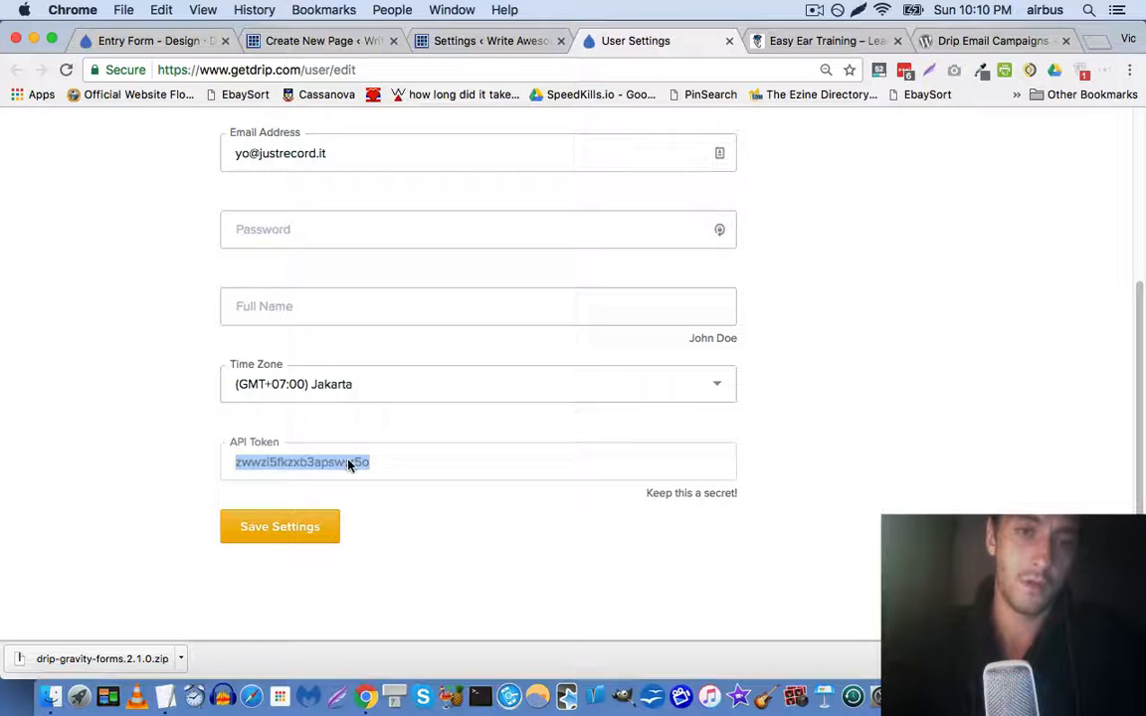
click(486, 41)
Paste the API token into Drip Settings, authenticate it, and open the Forms list
click(540, 343)
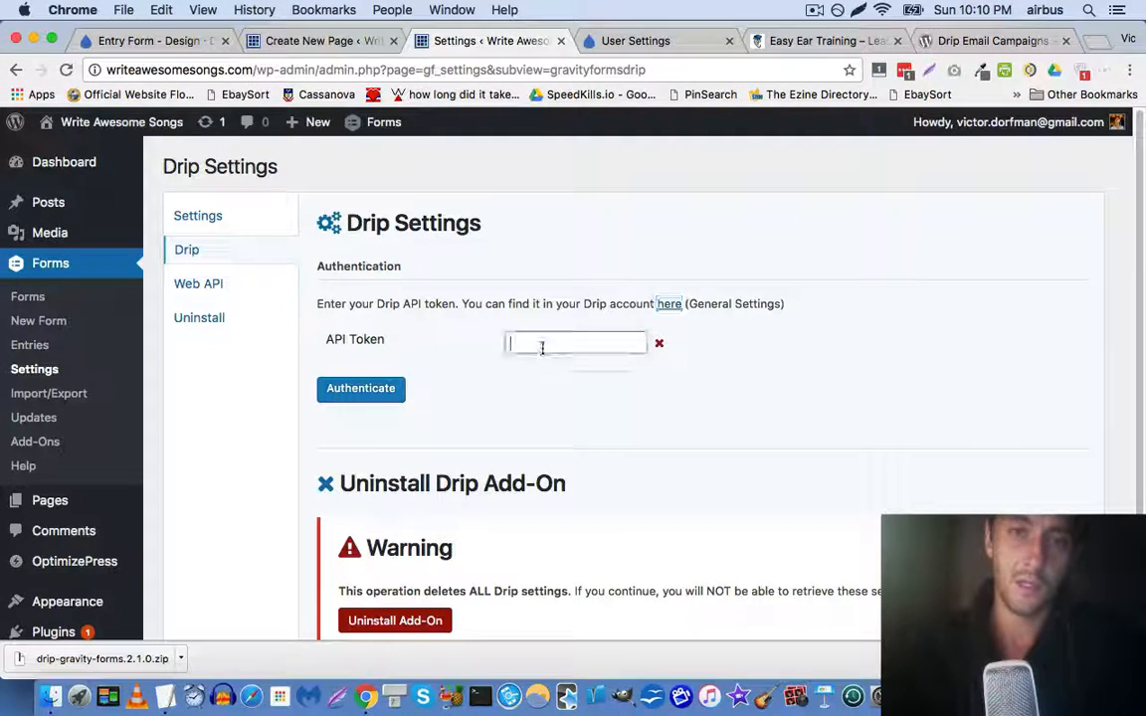
key(cmd+v)
click(398, 394)
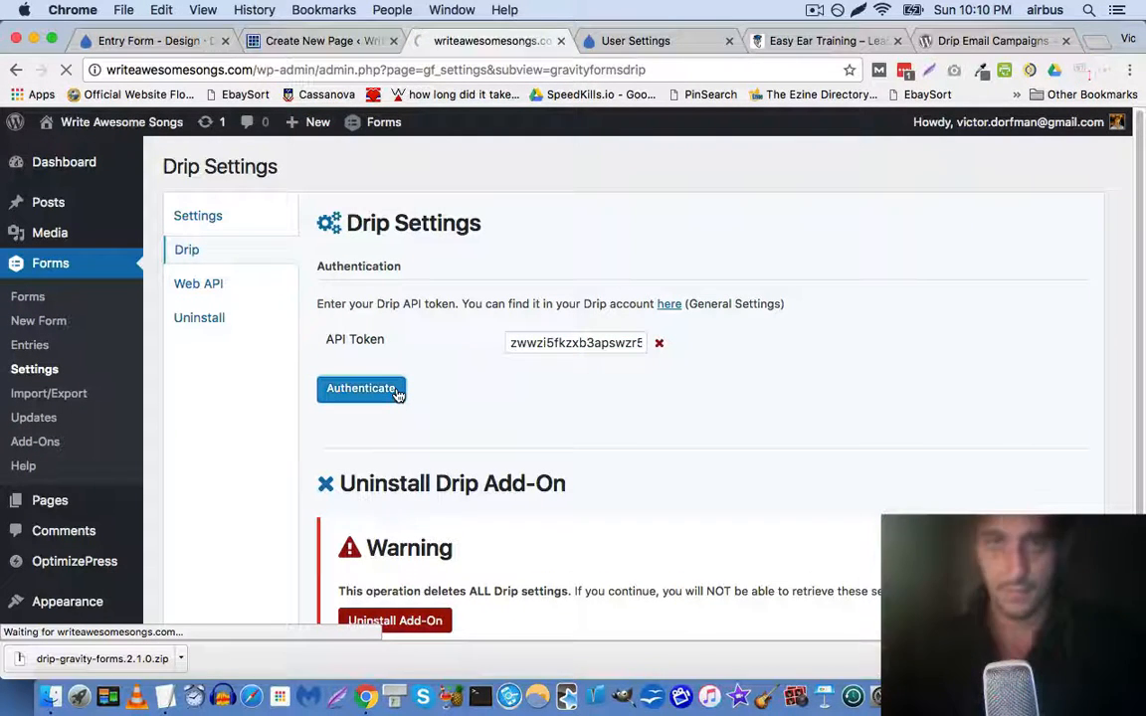
scroll(340, 312, down, 3)
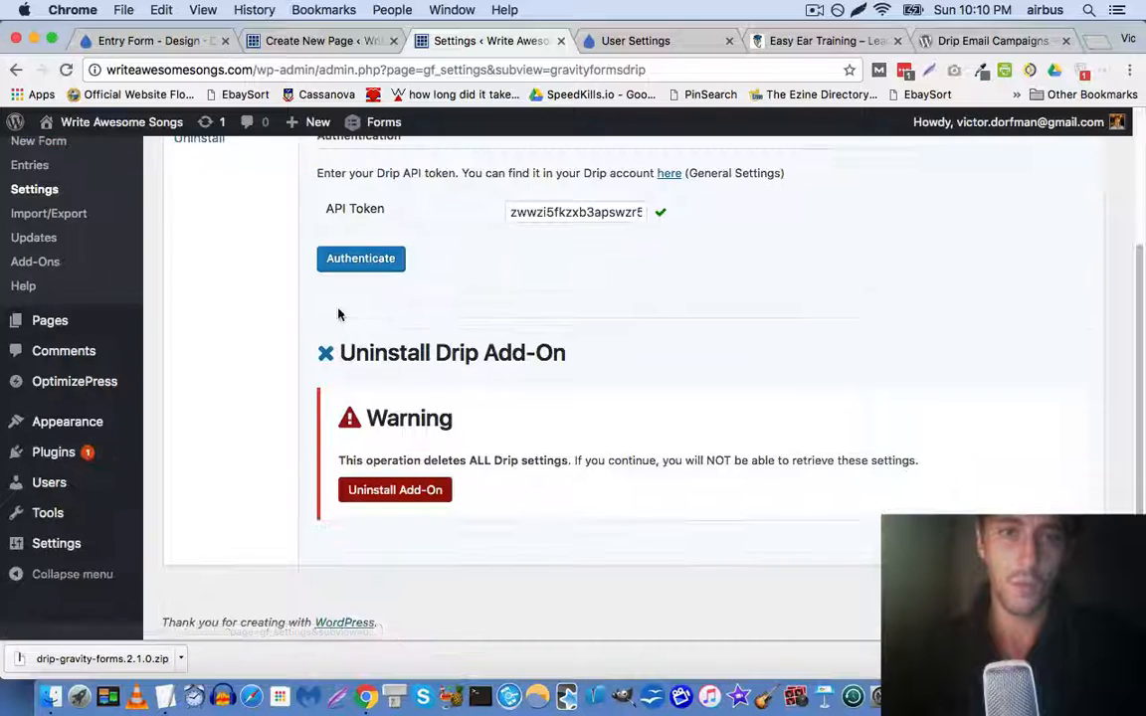
scroll(345, 312, up, 3)
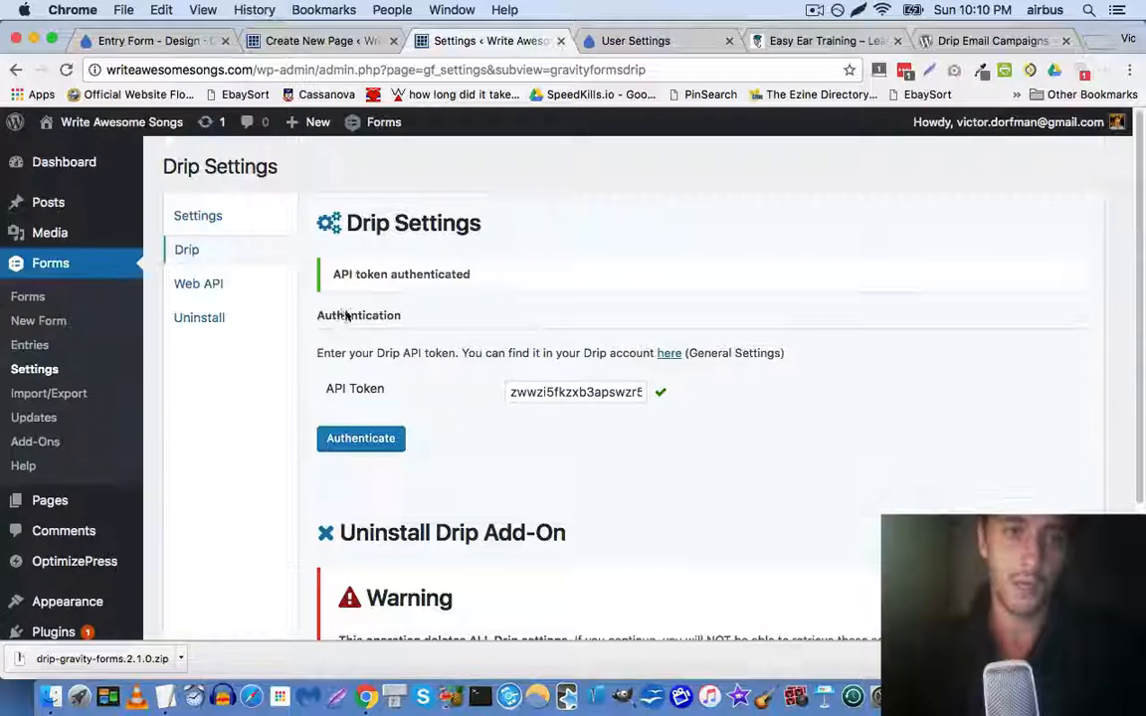
click(28, 299)
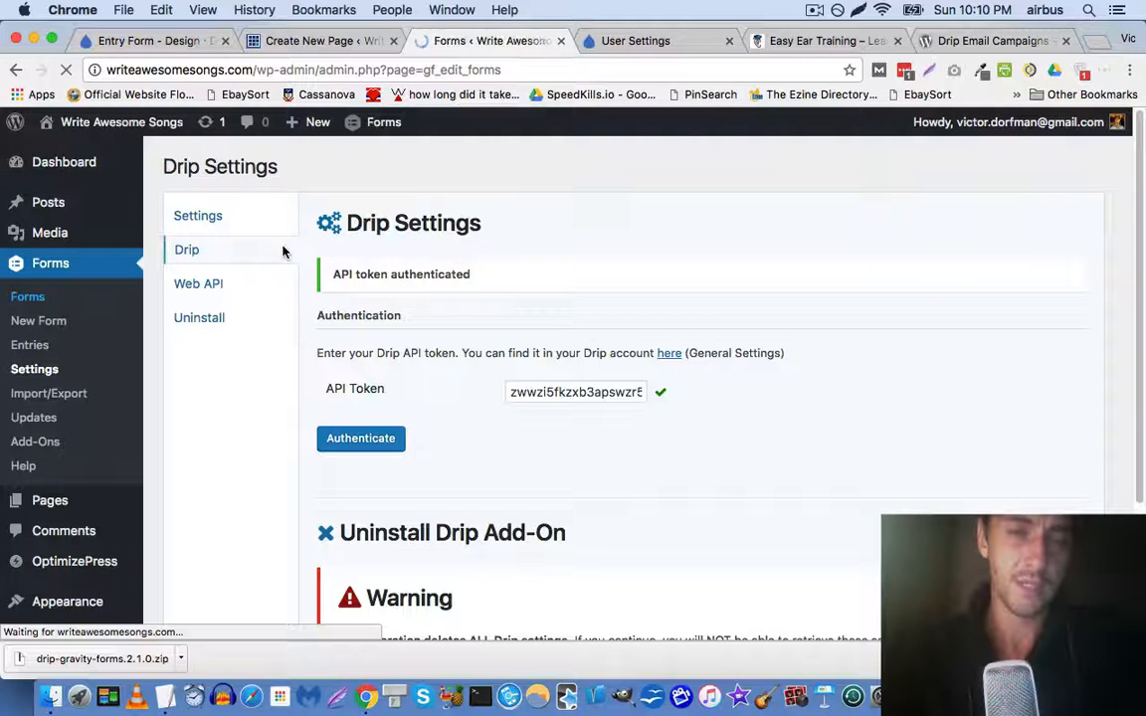
Start a new Drip feed for Songwriting Checklist, keeping the default name Drip Feed 1
mouse_move(333, 307)
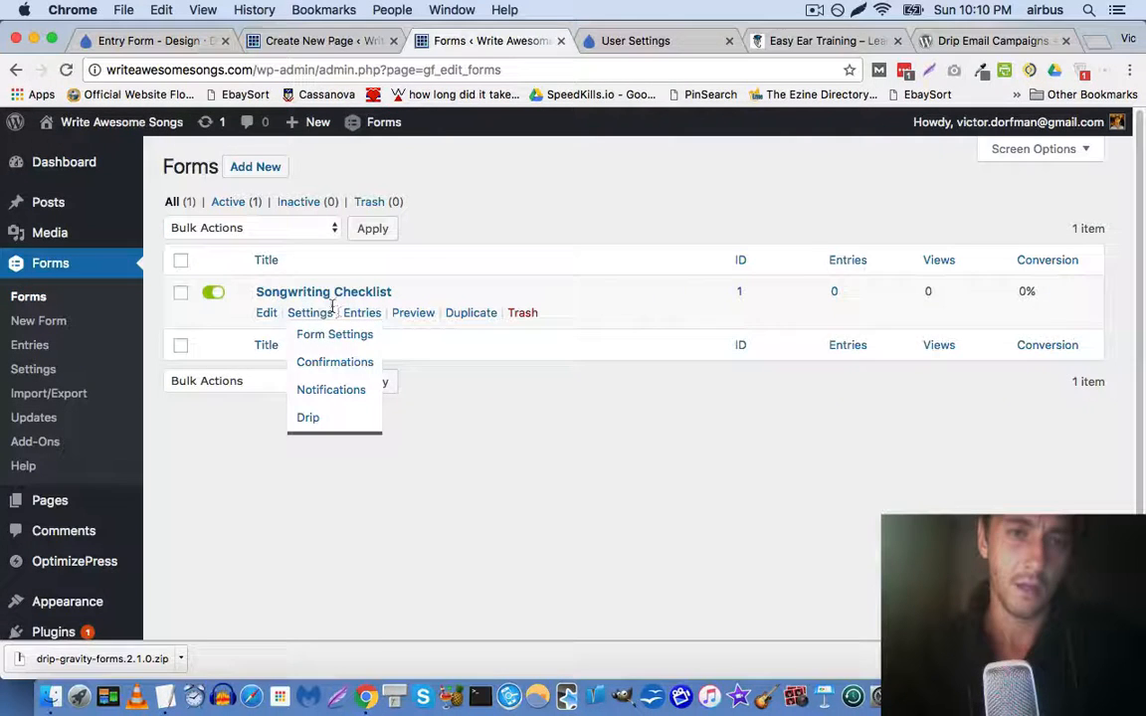
click(305, 419)
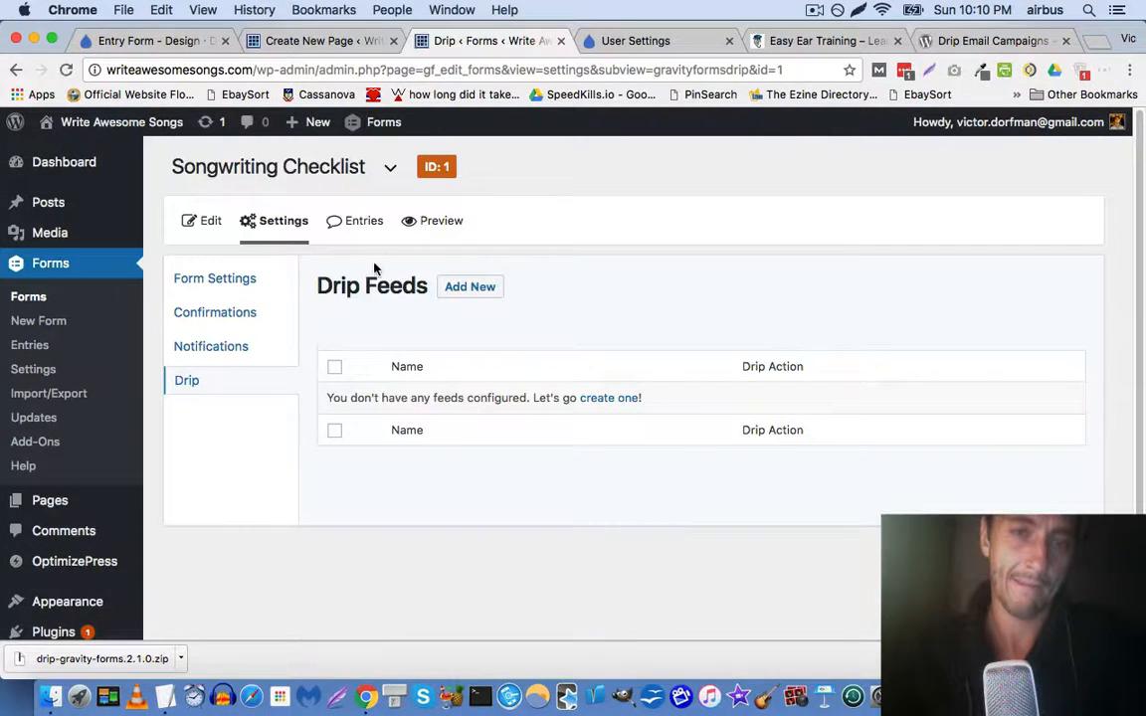
click(598, 399)
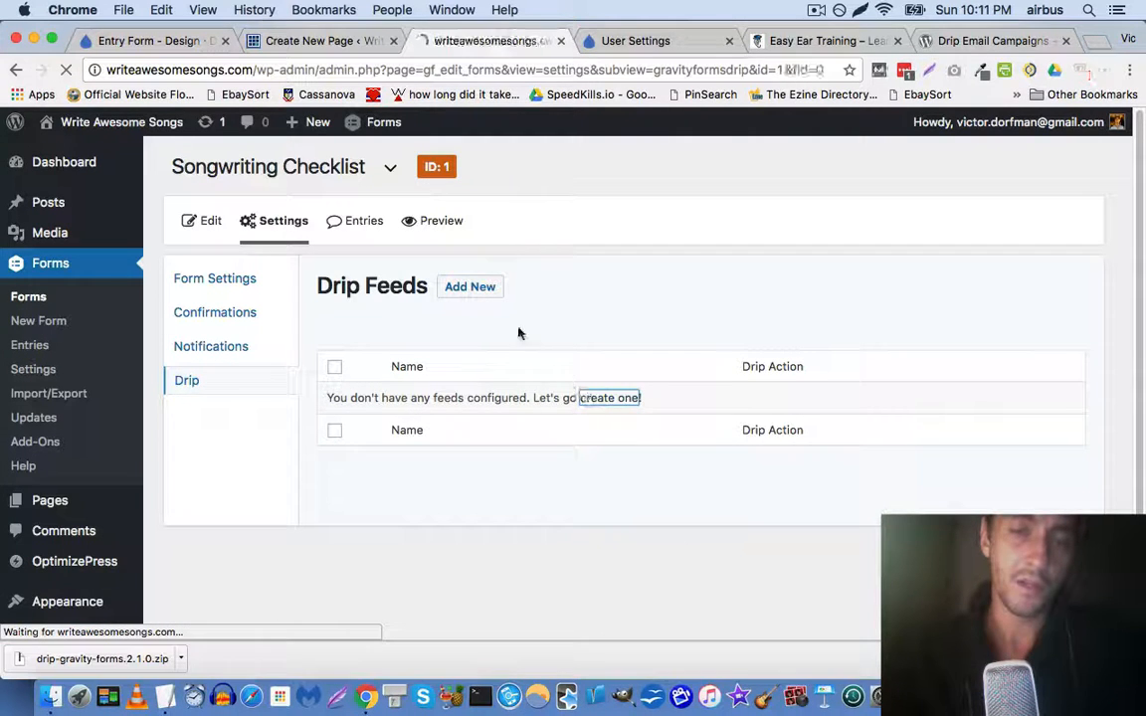
scroll(555, 390, down, 1)
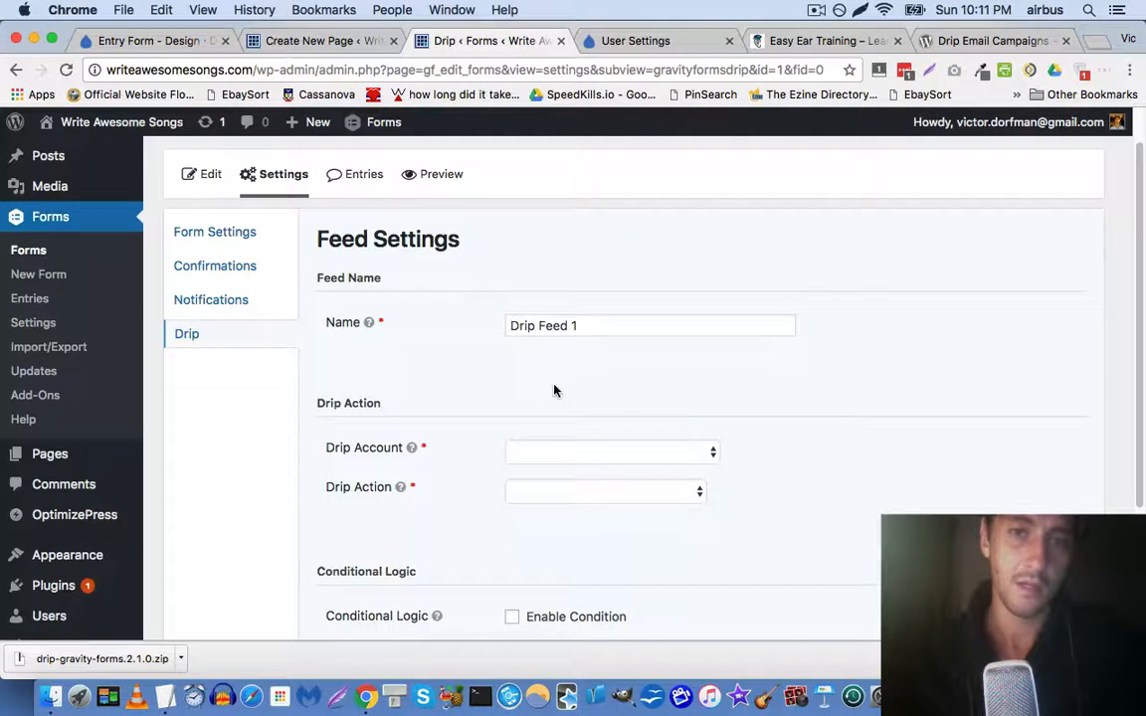
triple_click(584, 323)
scroll(542, 363, down, 1)
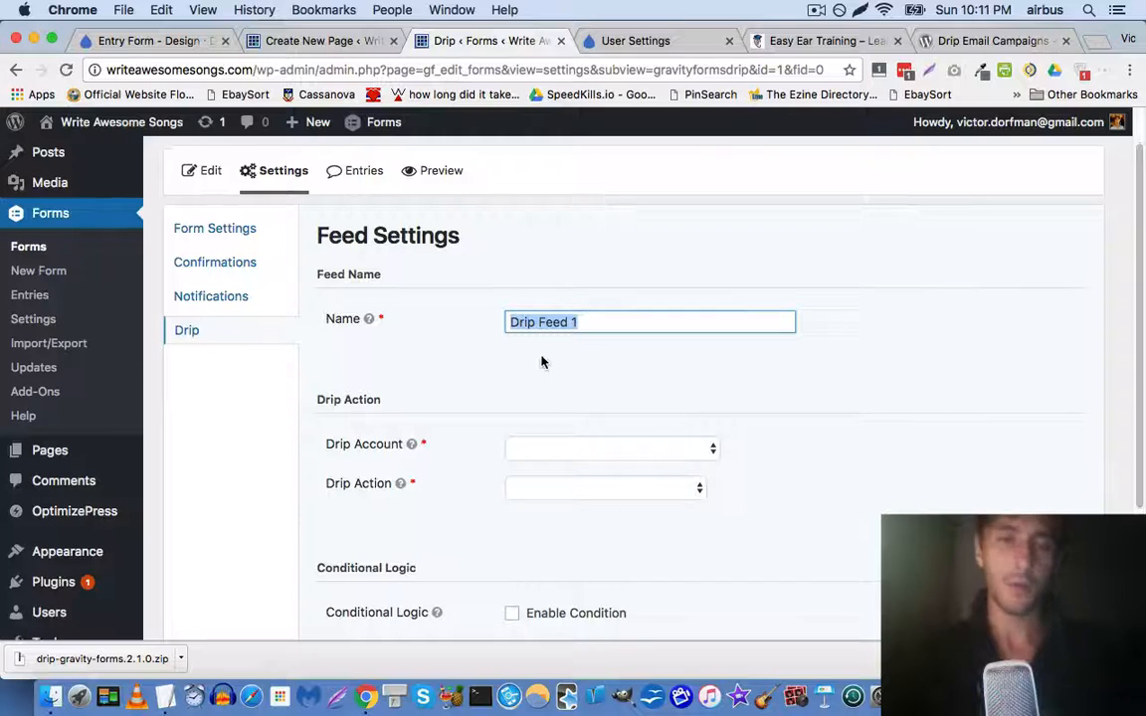
scroll(545, 388, down, 1)
click(555, 403)
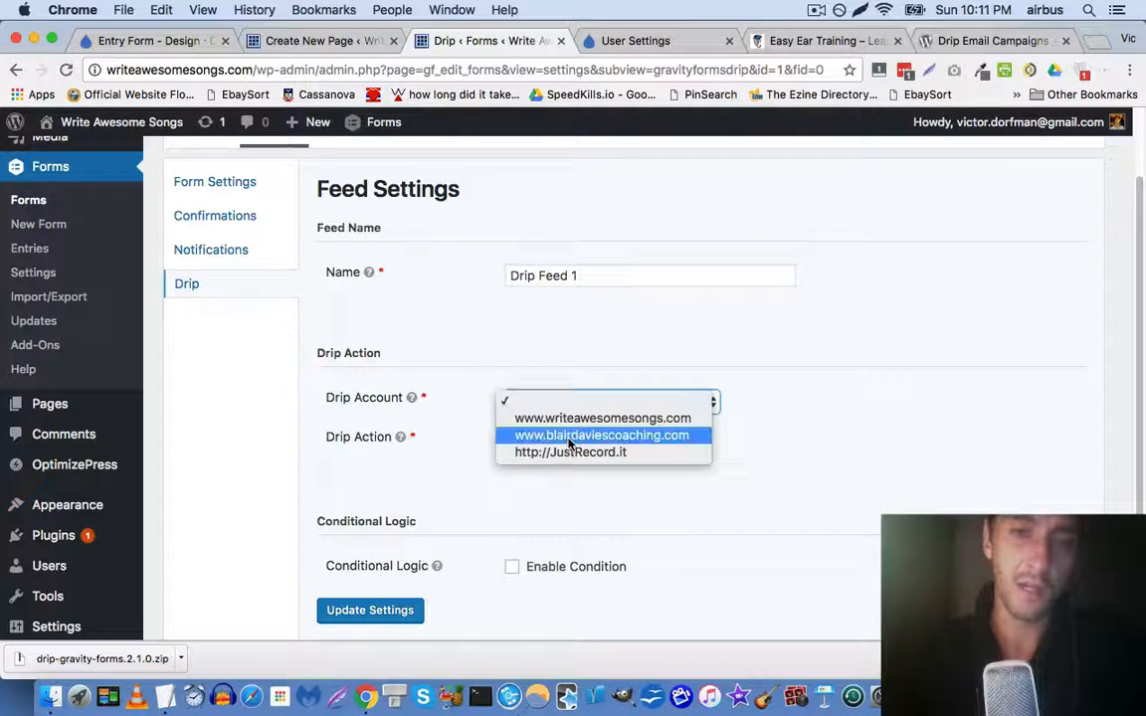
click(573, 419)
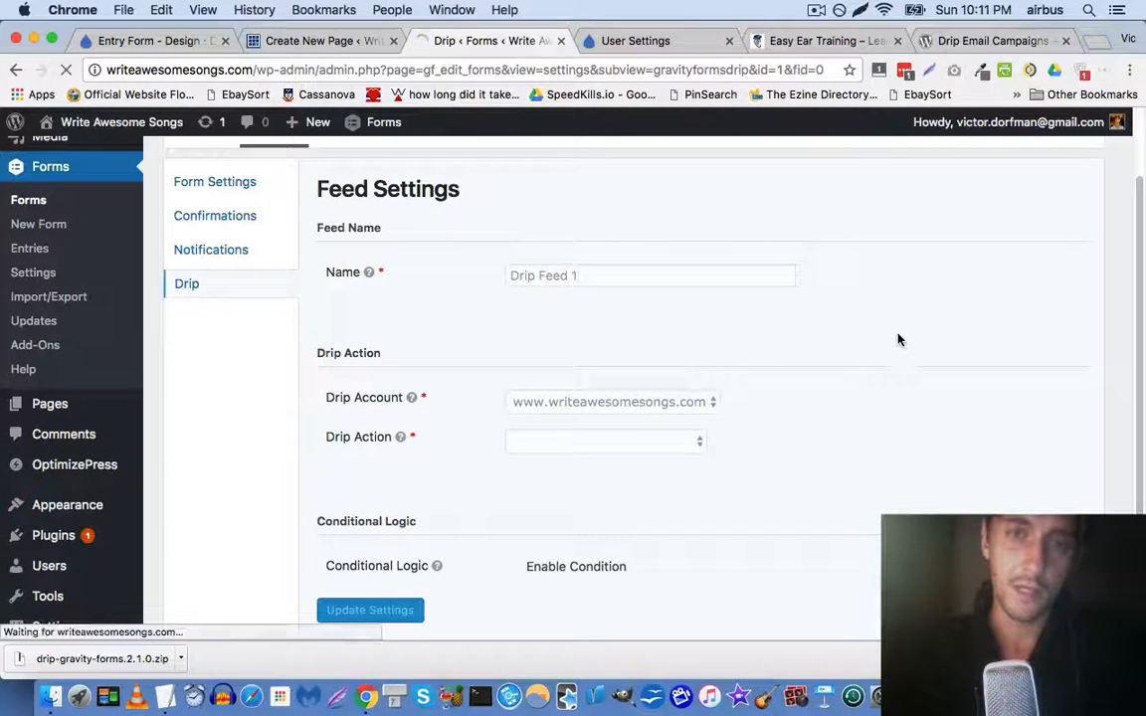
scroll(686, 355, down, 5)
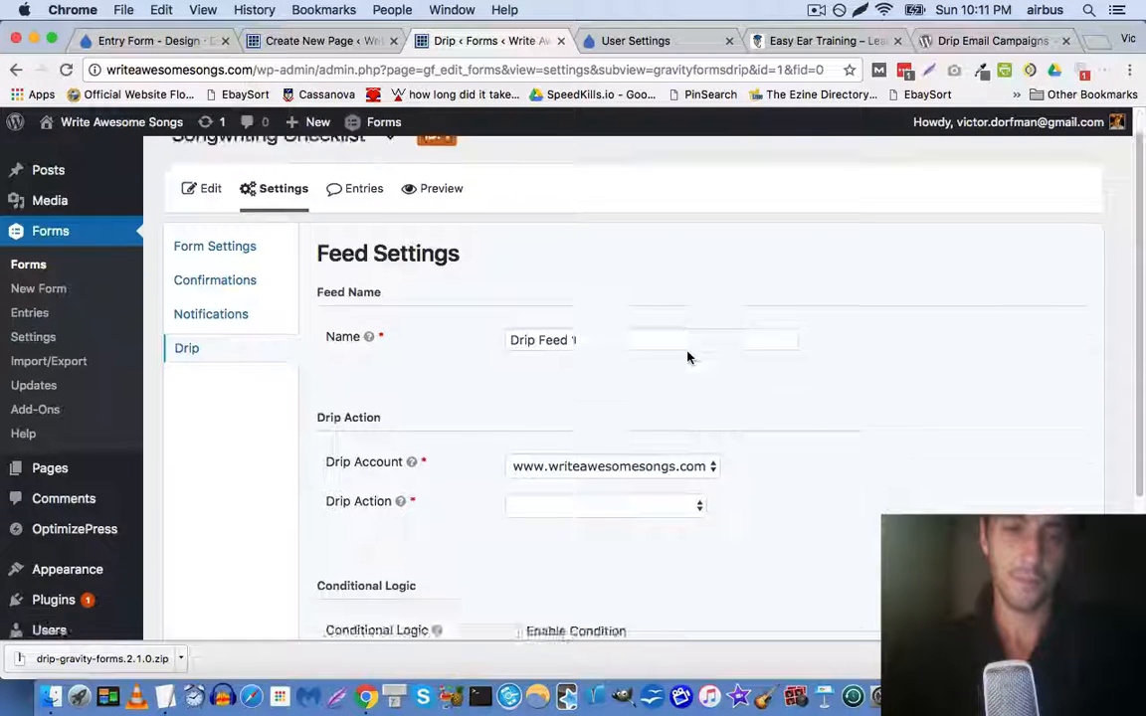
click(594, 308)
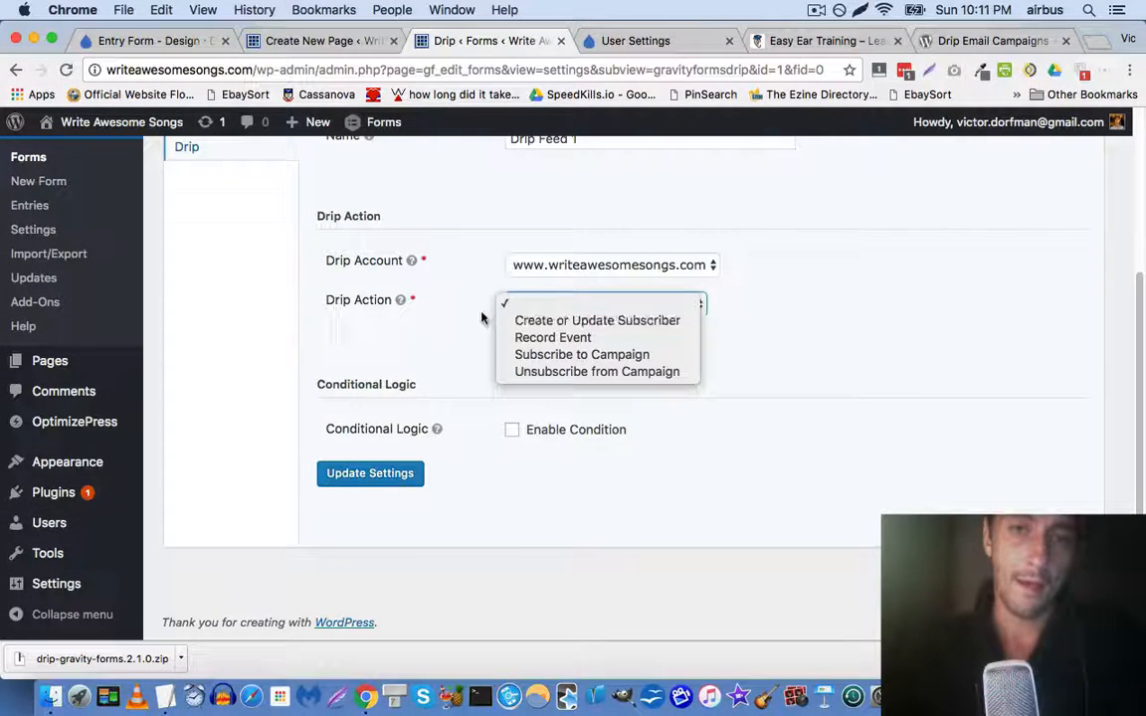
click(639, 323)
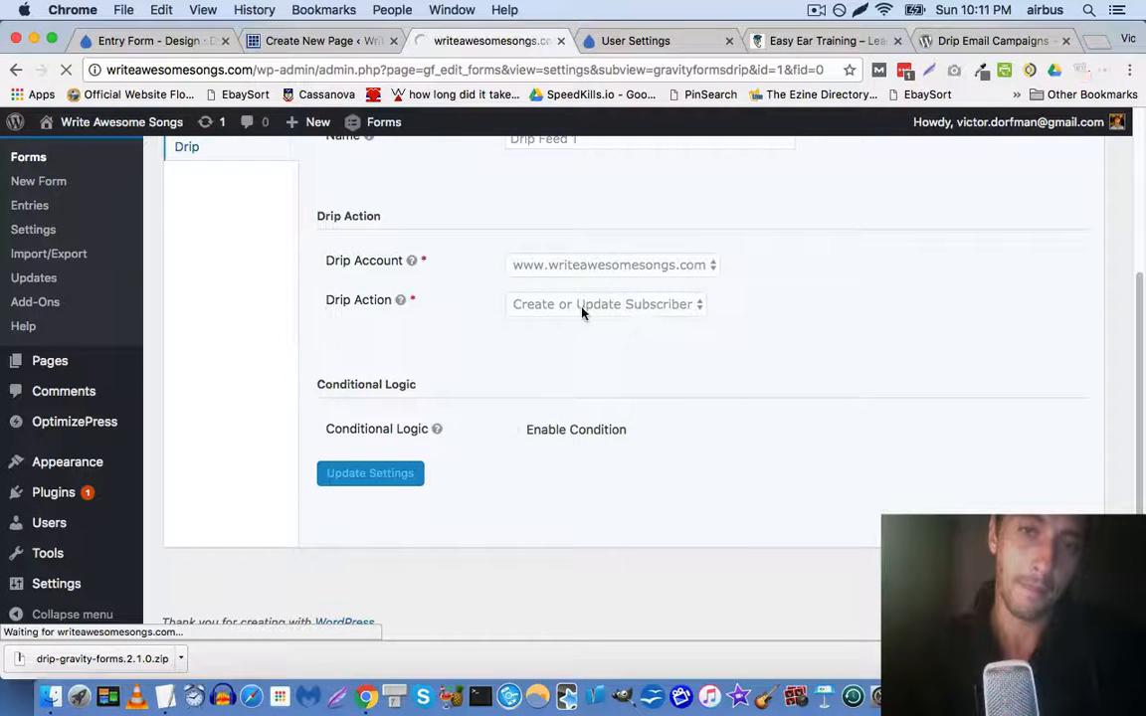
scroll(584, 338, down, 5)
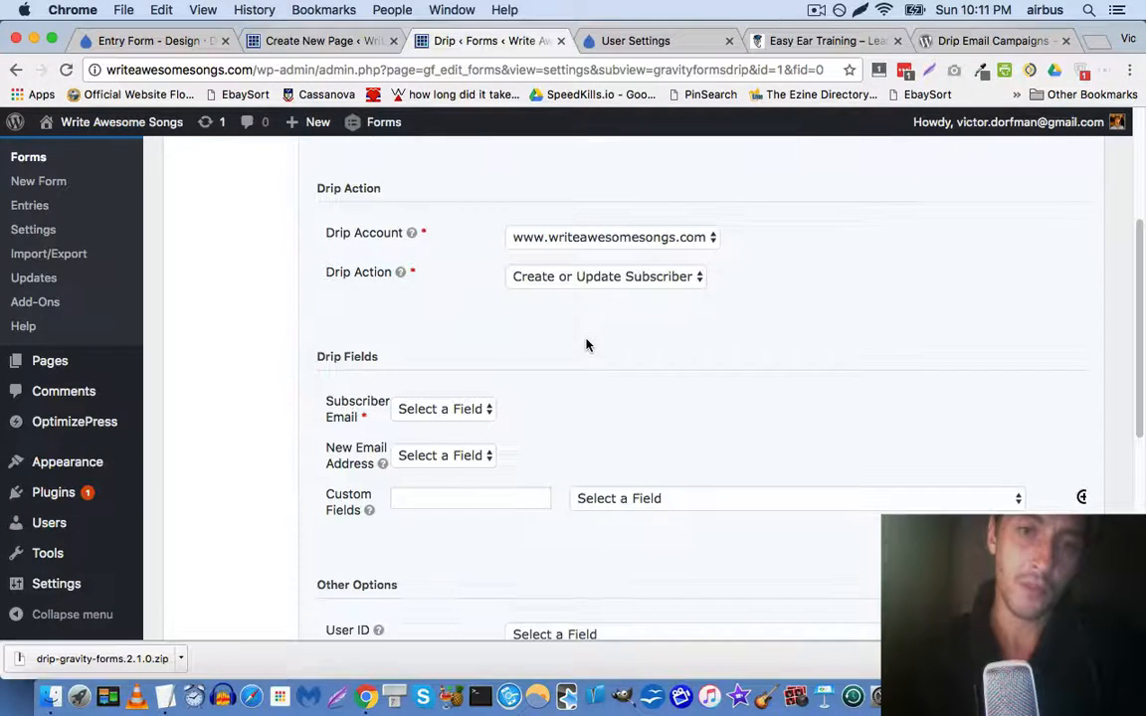
Map Subscriber Email to the form's Email field, leaving New Email Address unset
scroll(442, 365, down, 2)
click(439, 343)
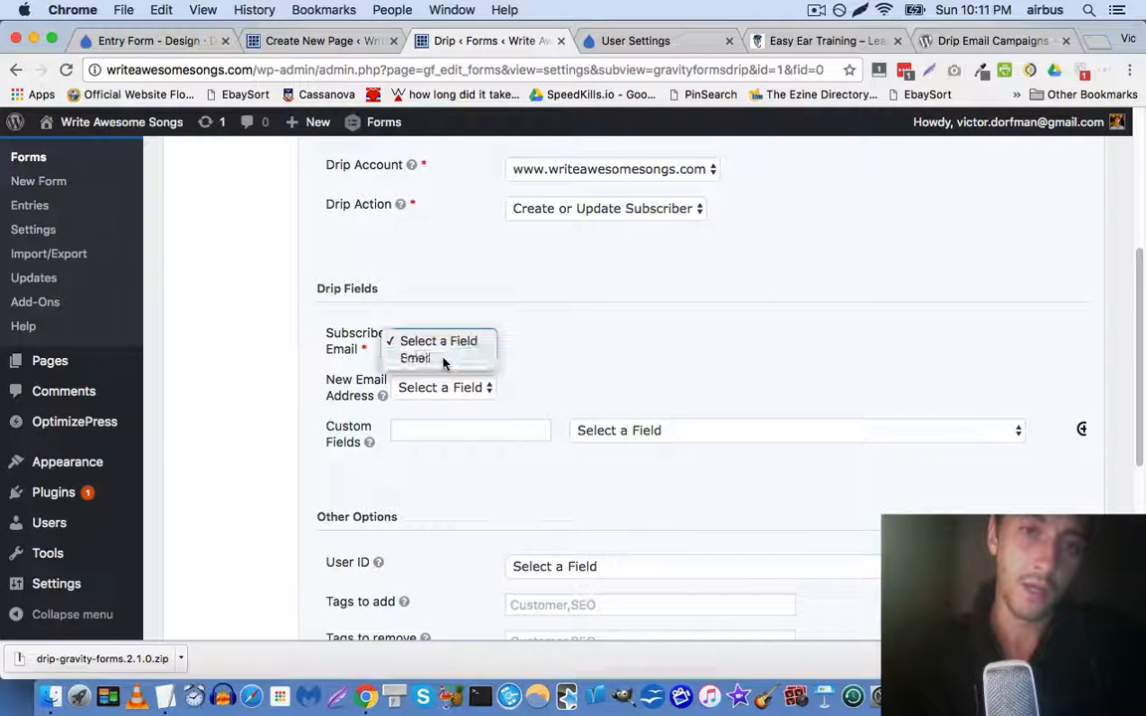
click(437, 358)
click(430, 386)
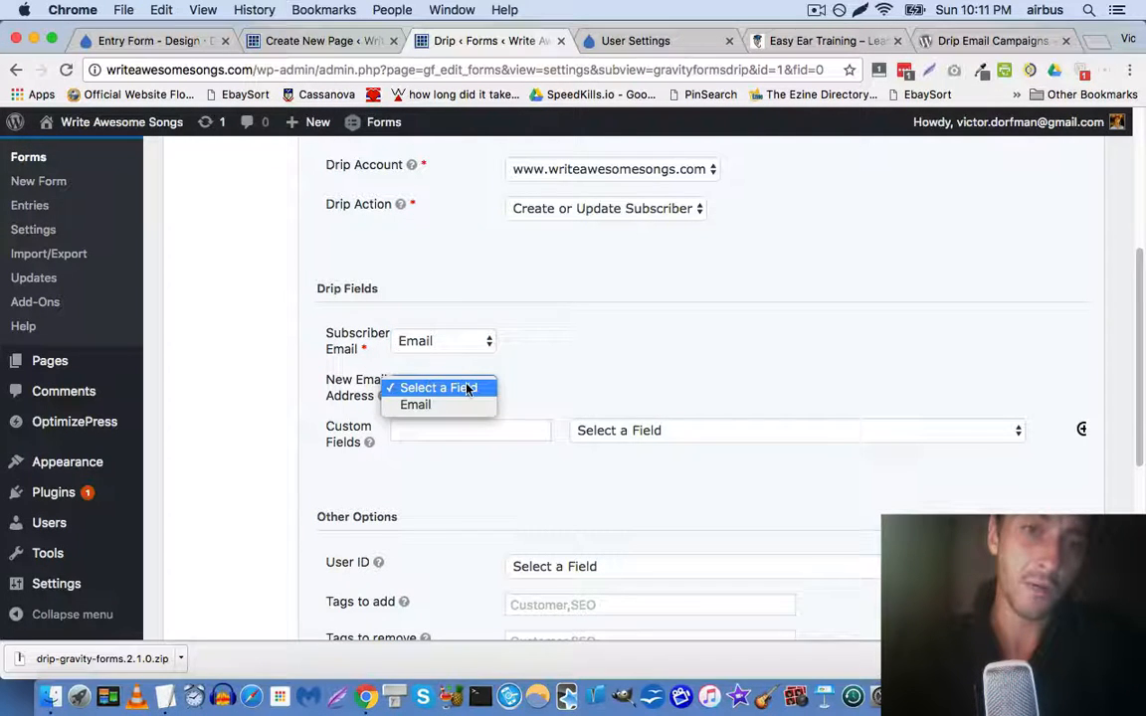
click(544, 368)
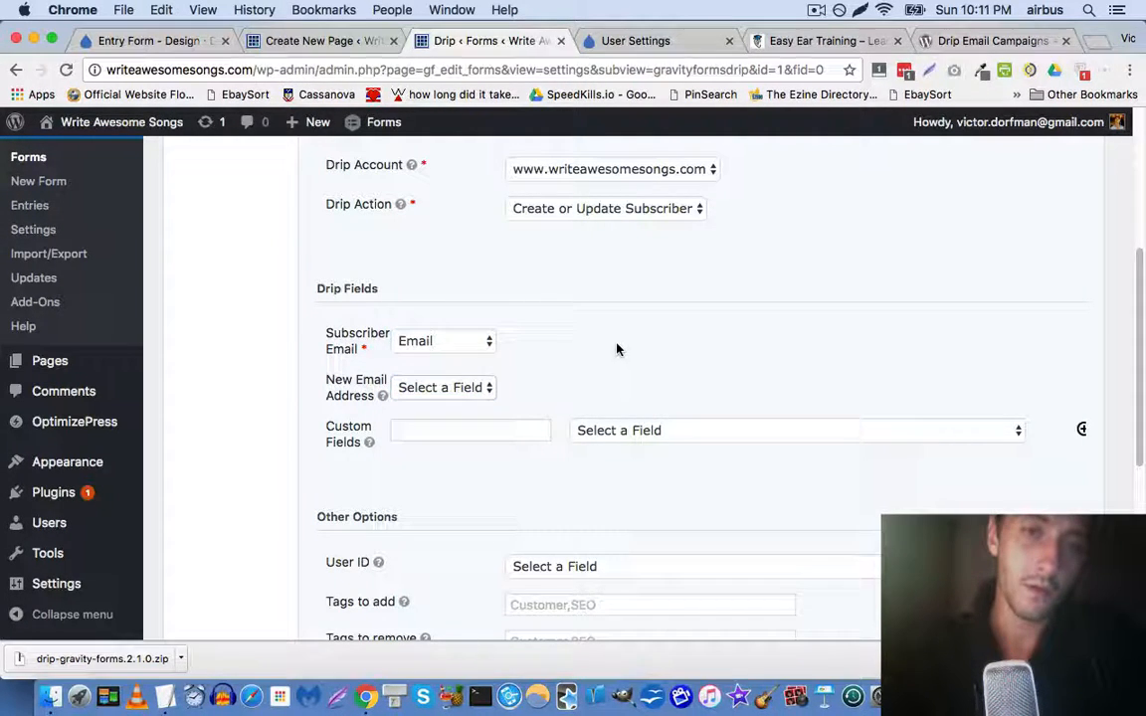
Add a first_name custom field mapped to the Name (First) form field
scroll(447, 348, down, 3)
click(524, 339)
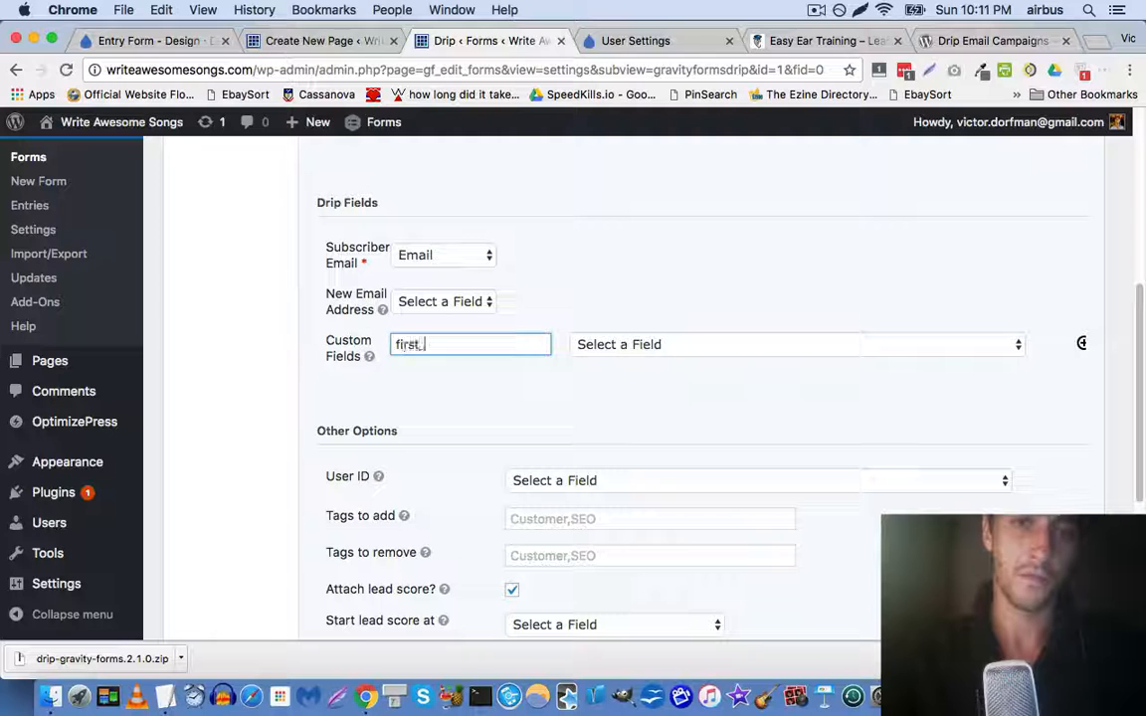
click(369, 356)
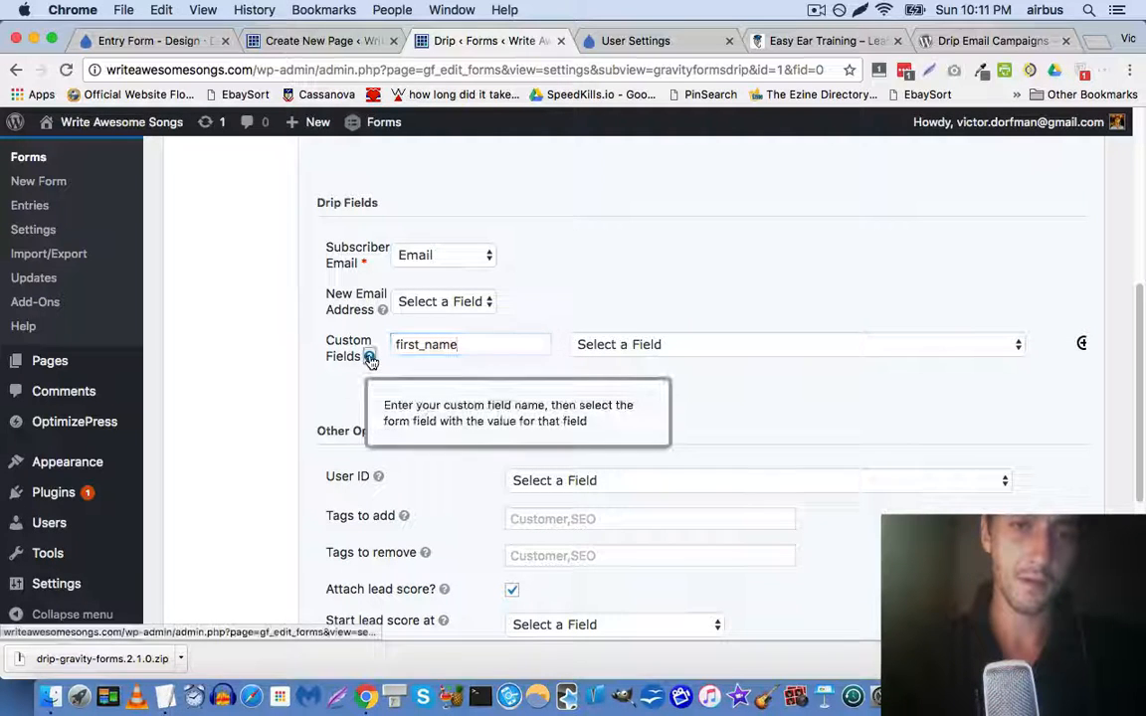
click(724, 348)
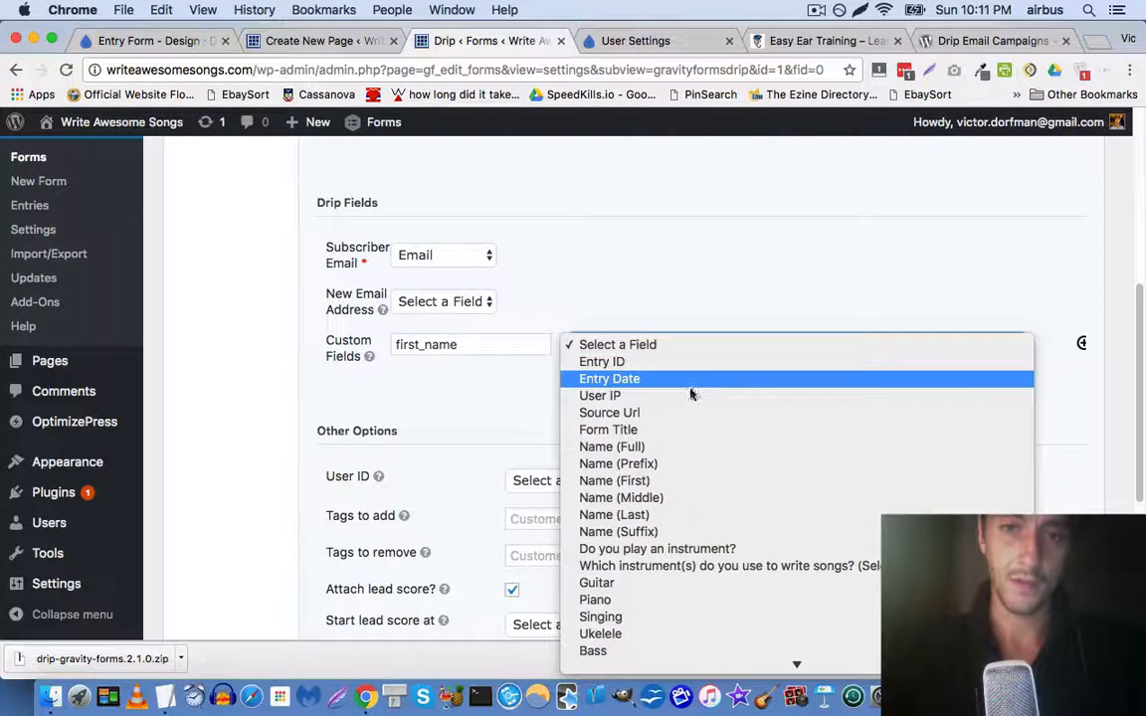
click(637, 480)
click(249, 361)
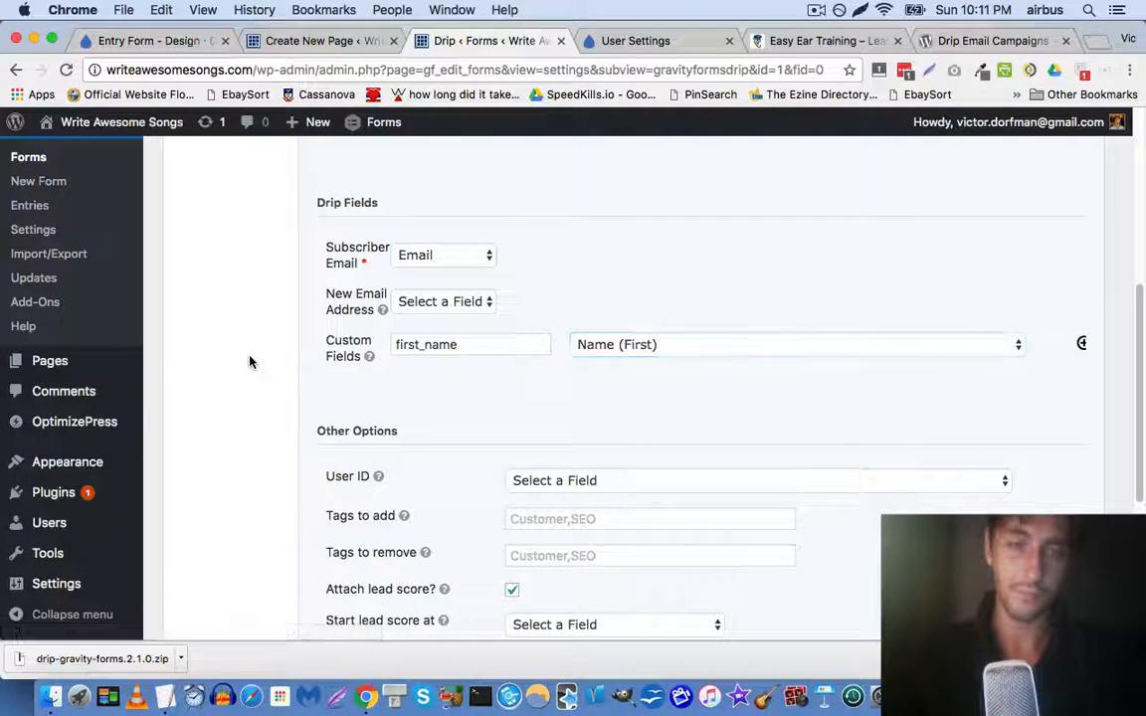
Leave User ID unset and enter checklist as the tag to add
scroll(251, 362, down, 1)
scroll(255, 363, down, 3)
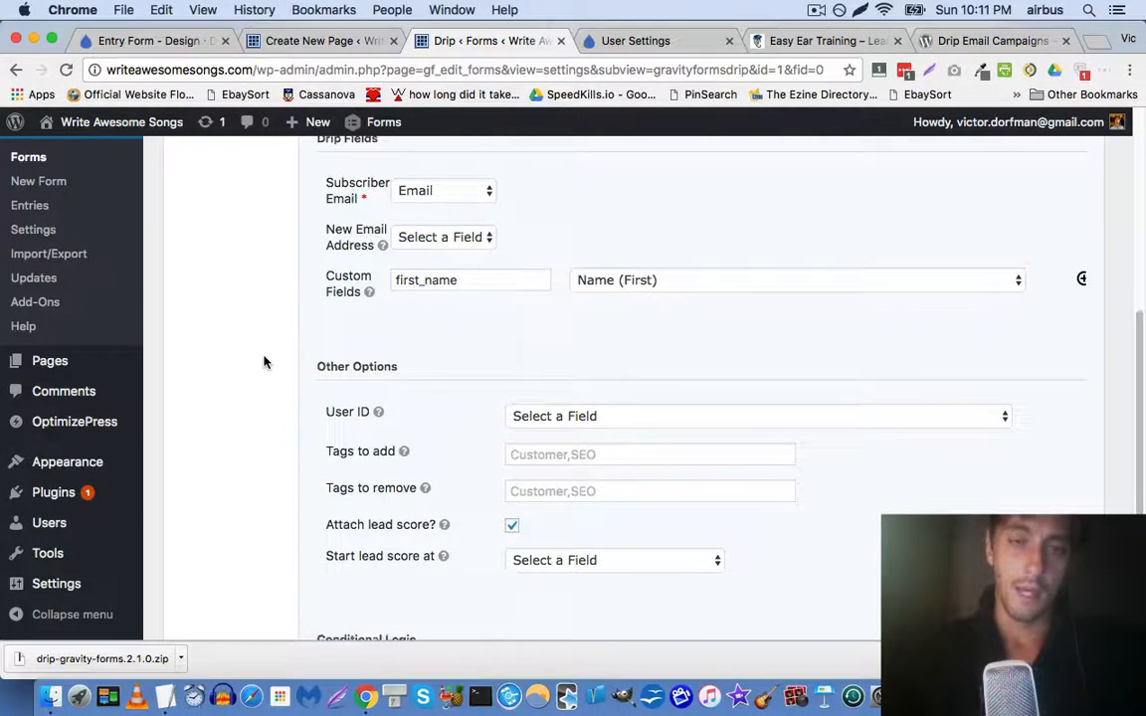
scroll(263, 361, down, 1)
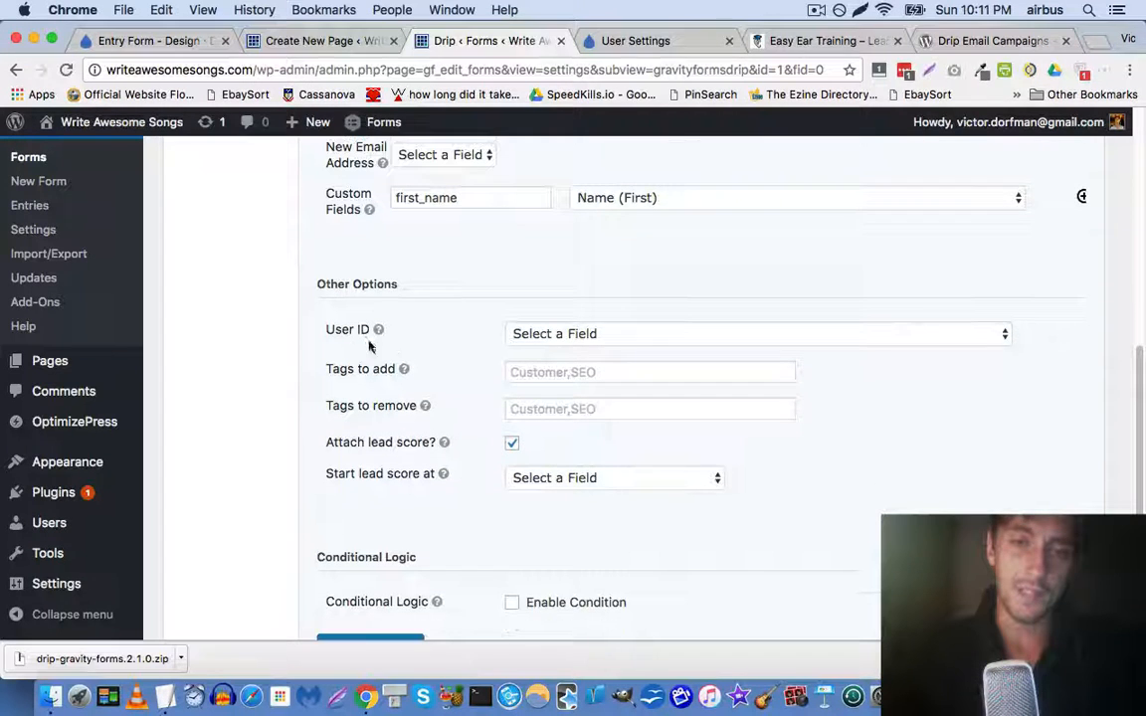
click(552, 338)
click(261, 353)
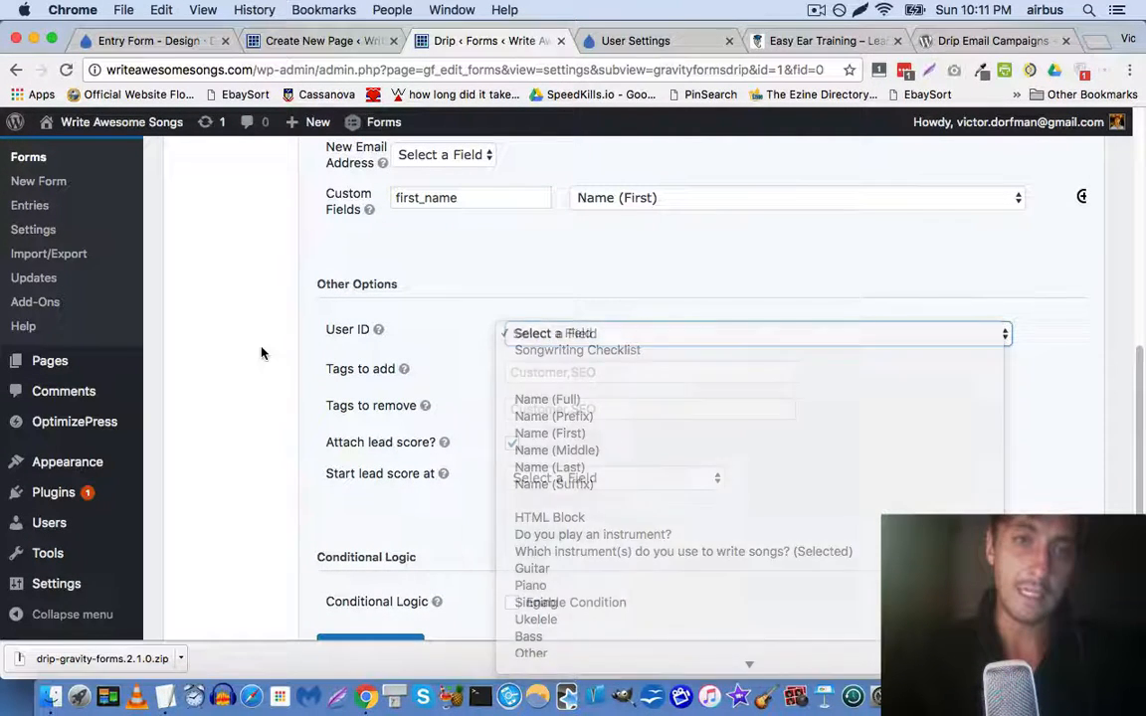
mouse_move(379, 335)
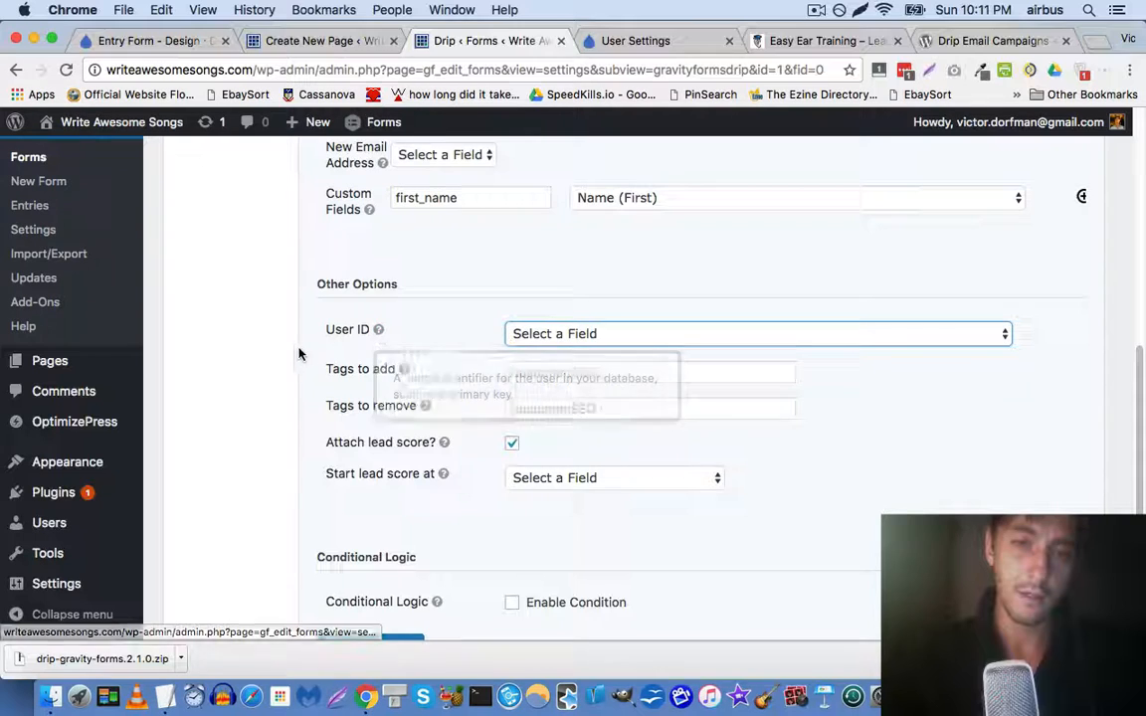
scroll(288, 352, down, 2)
click(515, 328)
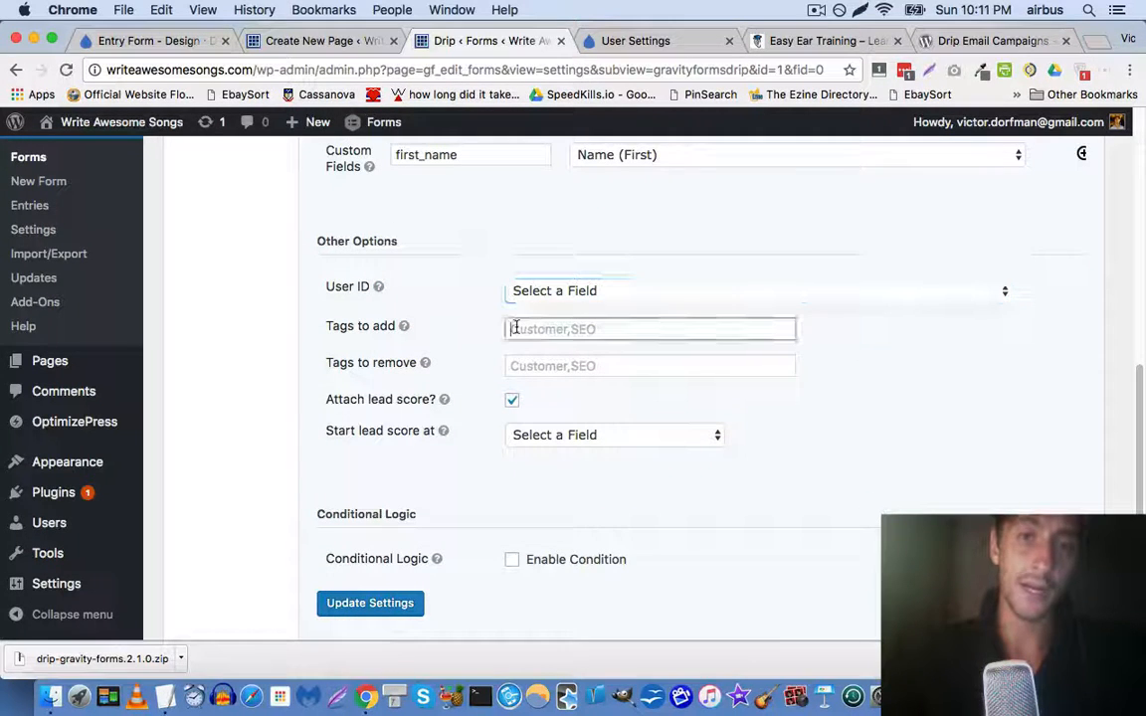
text(checklist)
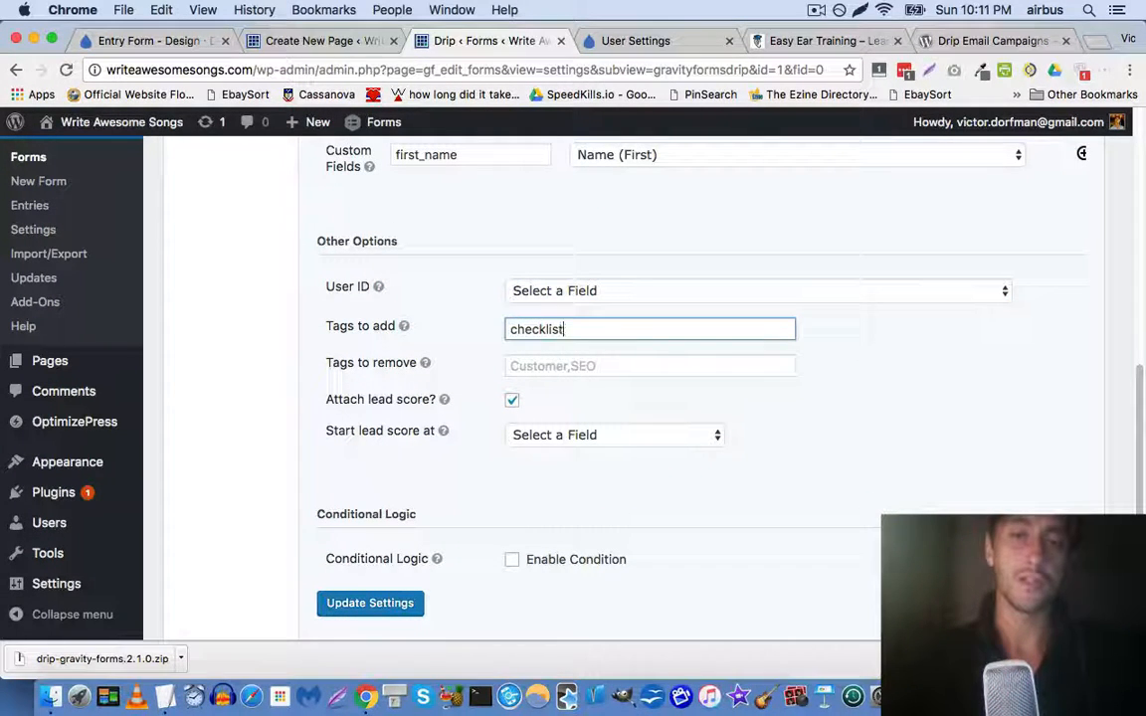
click(262, 347)
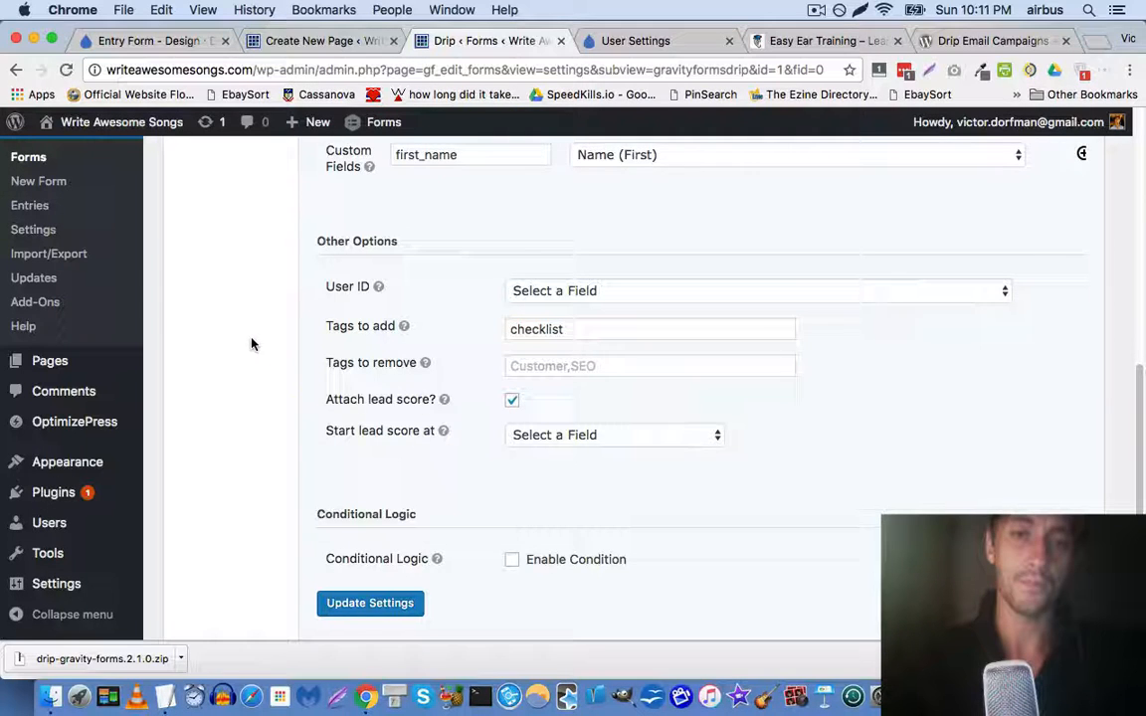
scroll(252, 344, down, 1)
Leave the starting lead score unchanged and save the feed with Update Settings
mouse_move(444, 383)
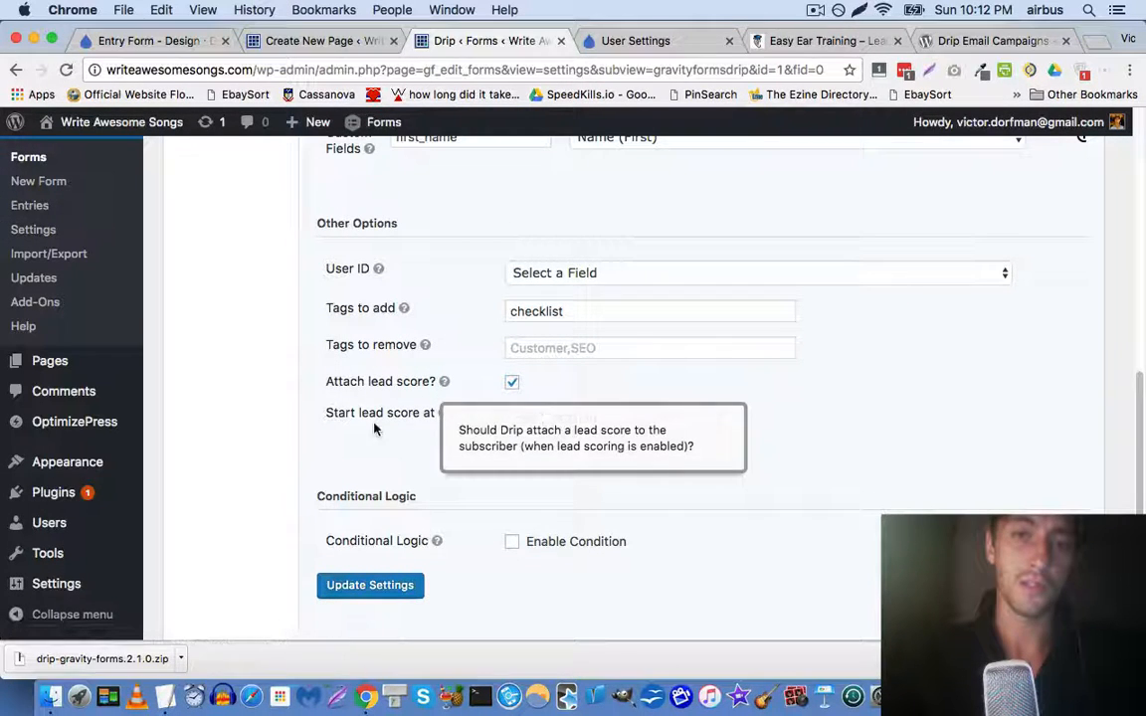
click(583, 416)
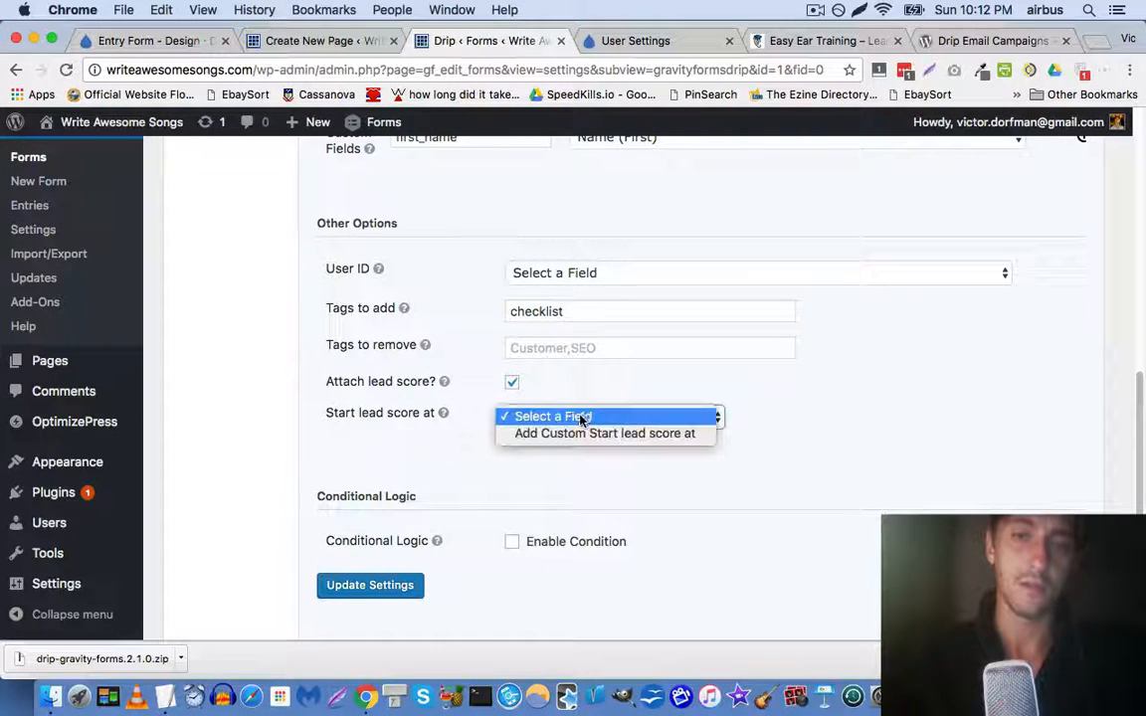
click(420, 457)
scroll(397, 455, down, 2)
click(370, 519)
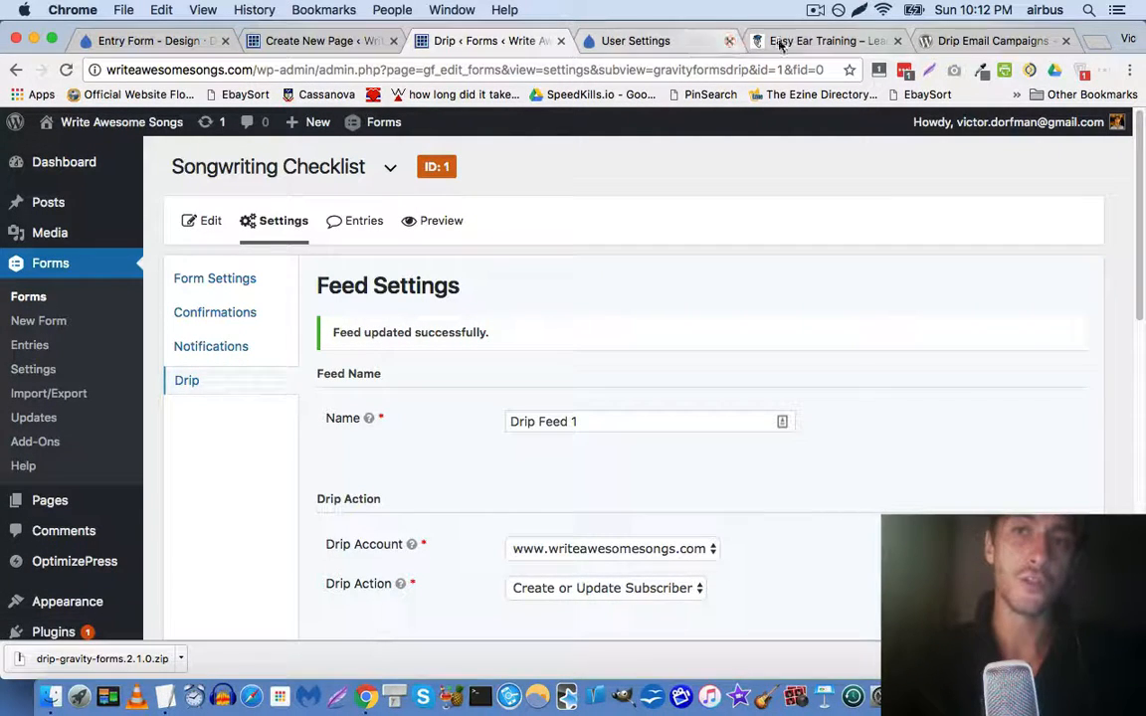
Open the landing page's public link and follow the Free Songwriting Checklist popup to the checklist
click(309, 41)
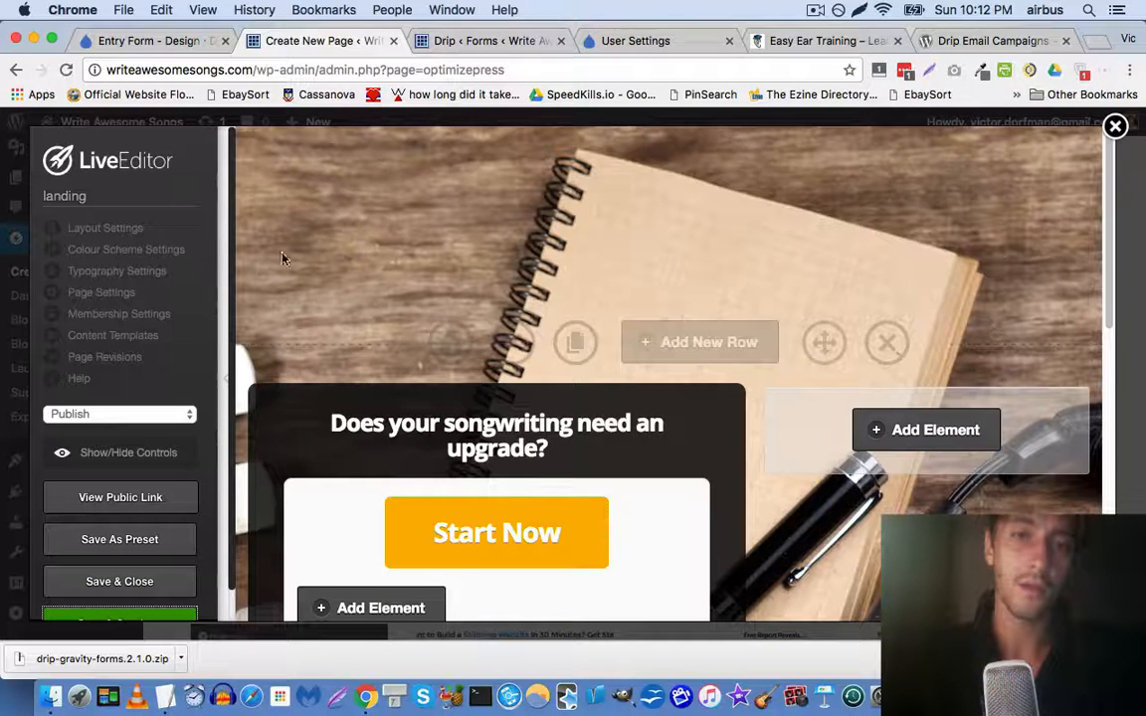
click(114, 496)
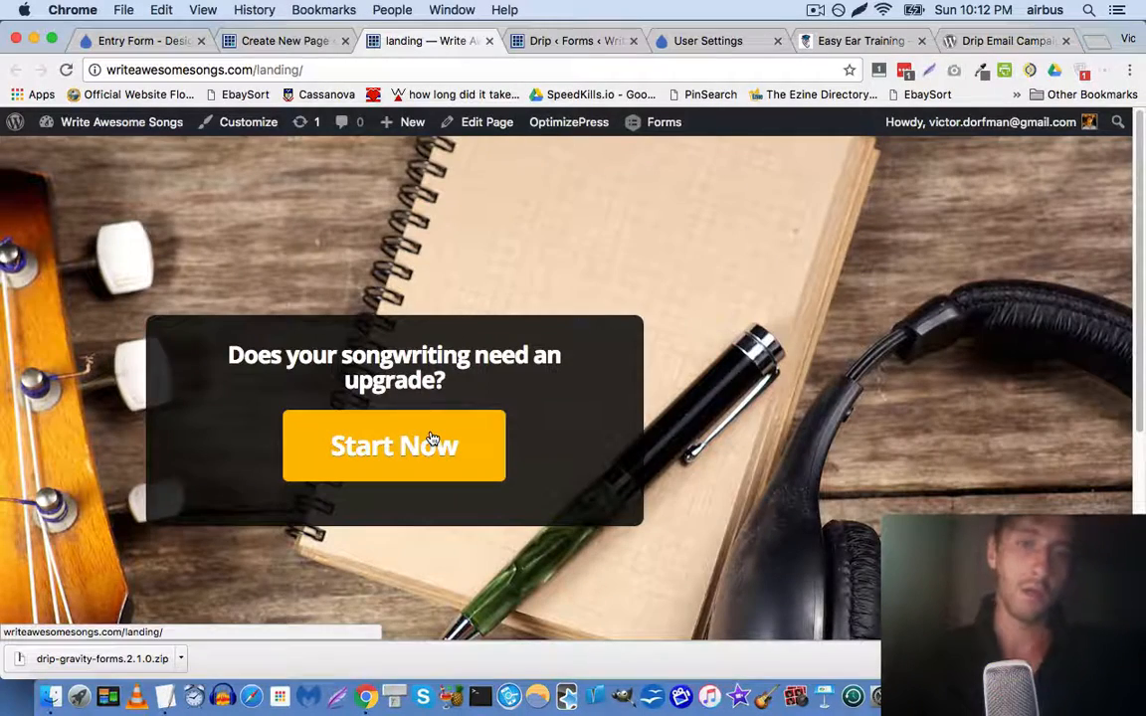
click(412, 451)
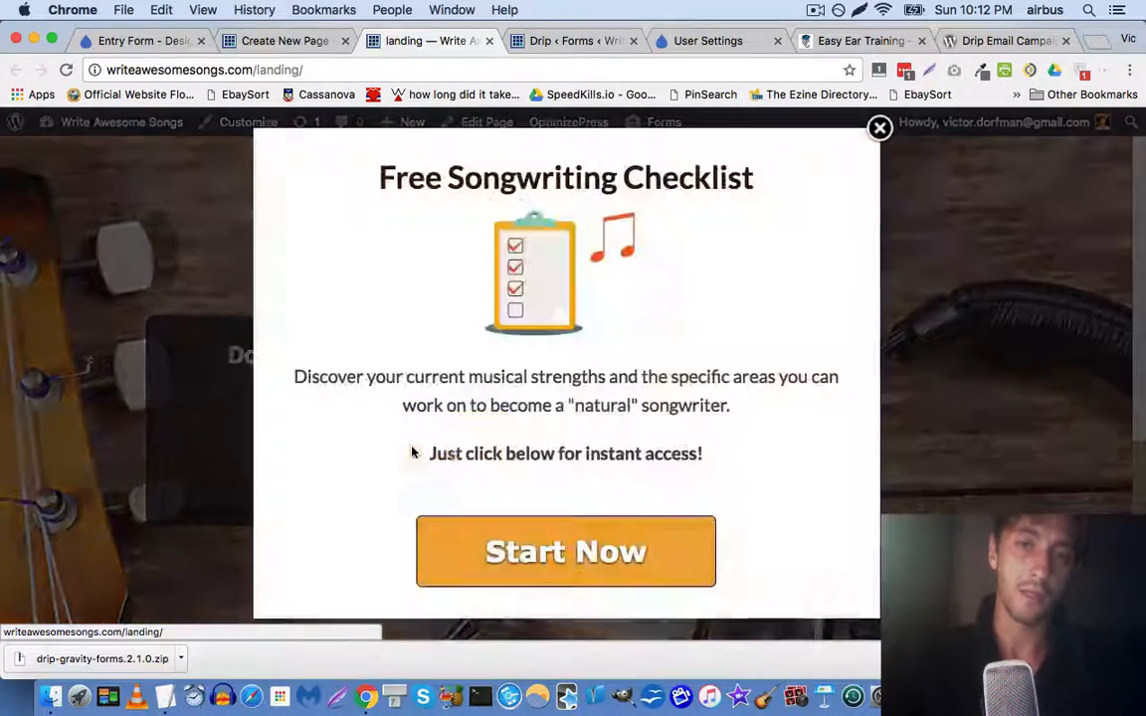
click(559, 549)
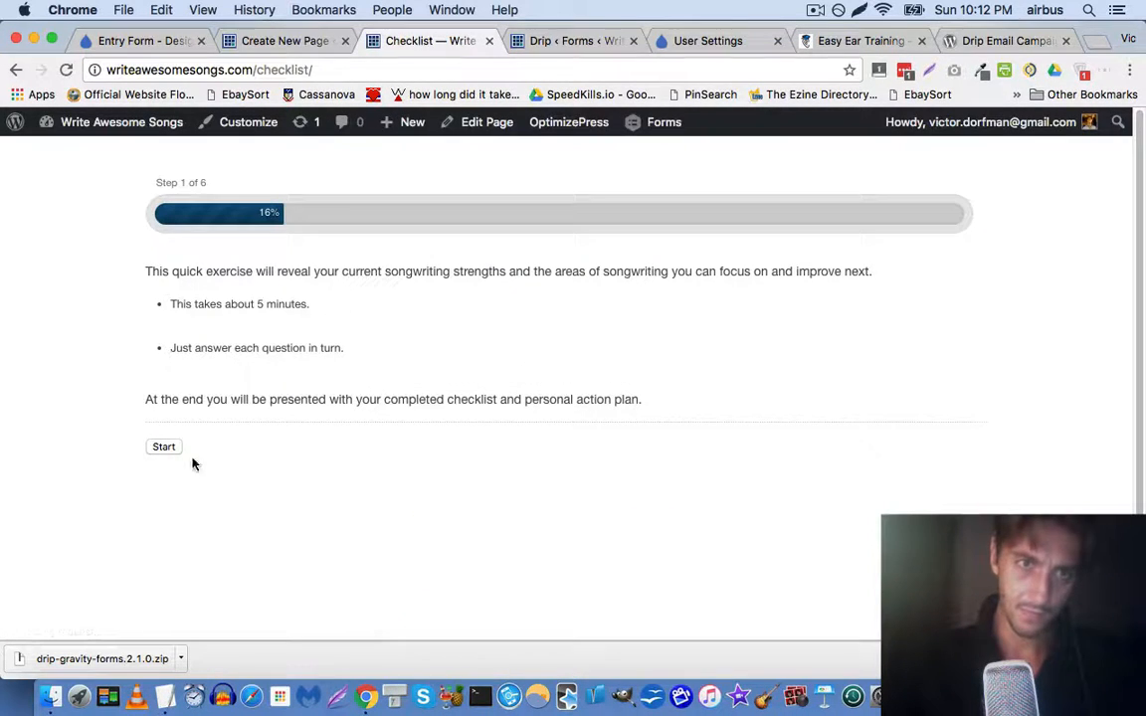
Begin the checklist, enter a first name, and advance to the background questions
click(163, 446)
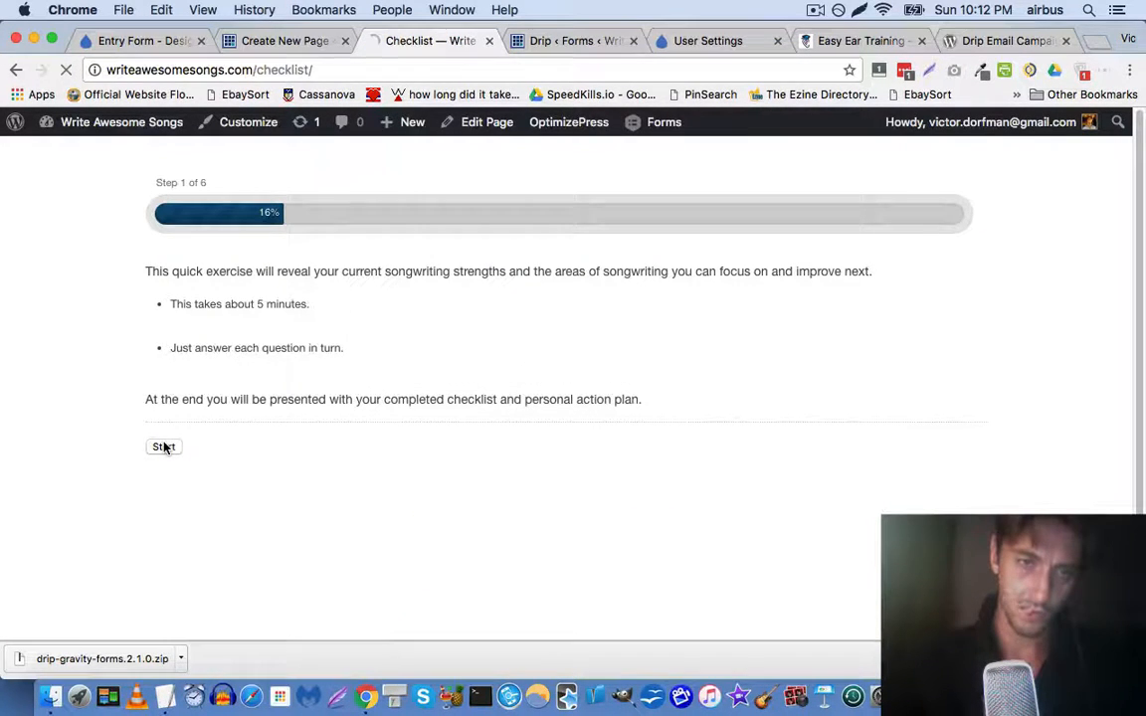
click(229, 457)
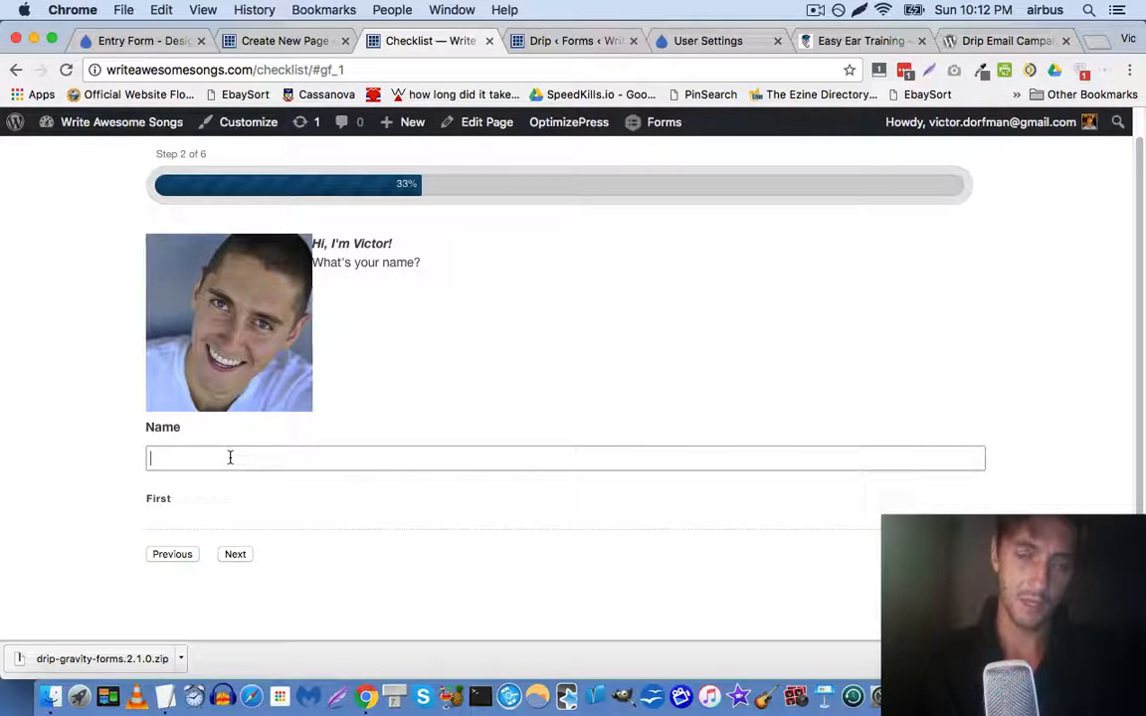
text(Vc)
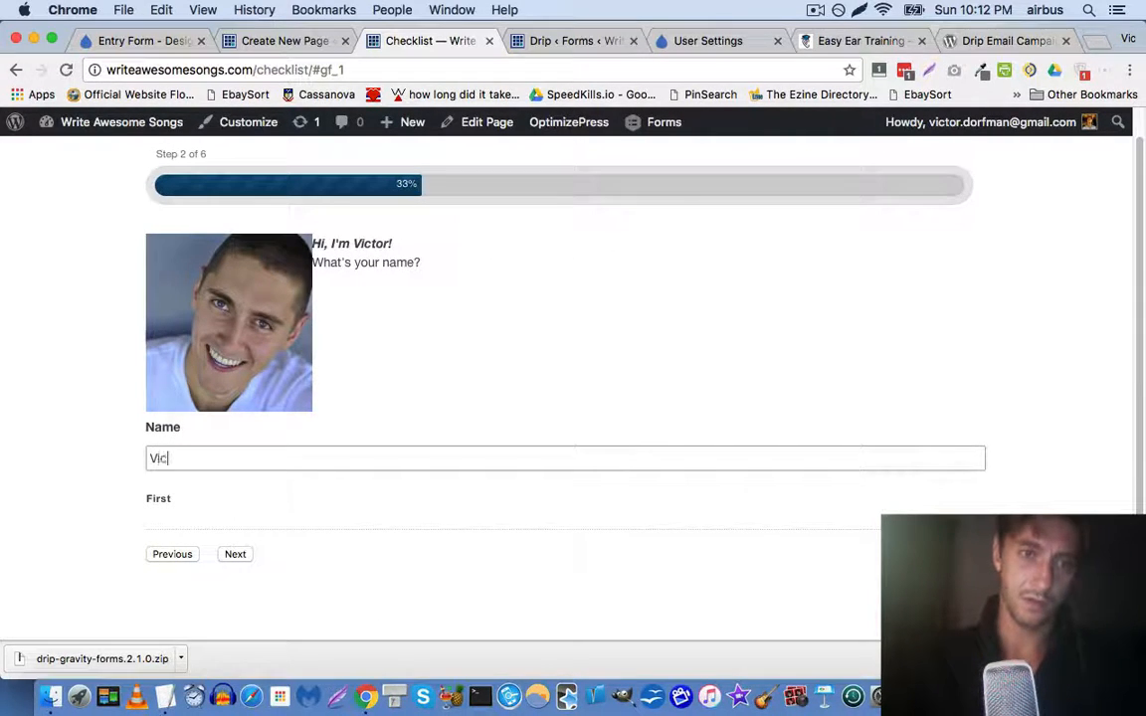
click(235, 554)
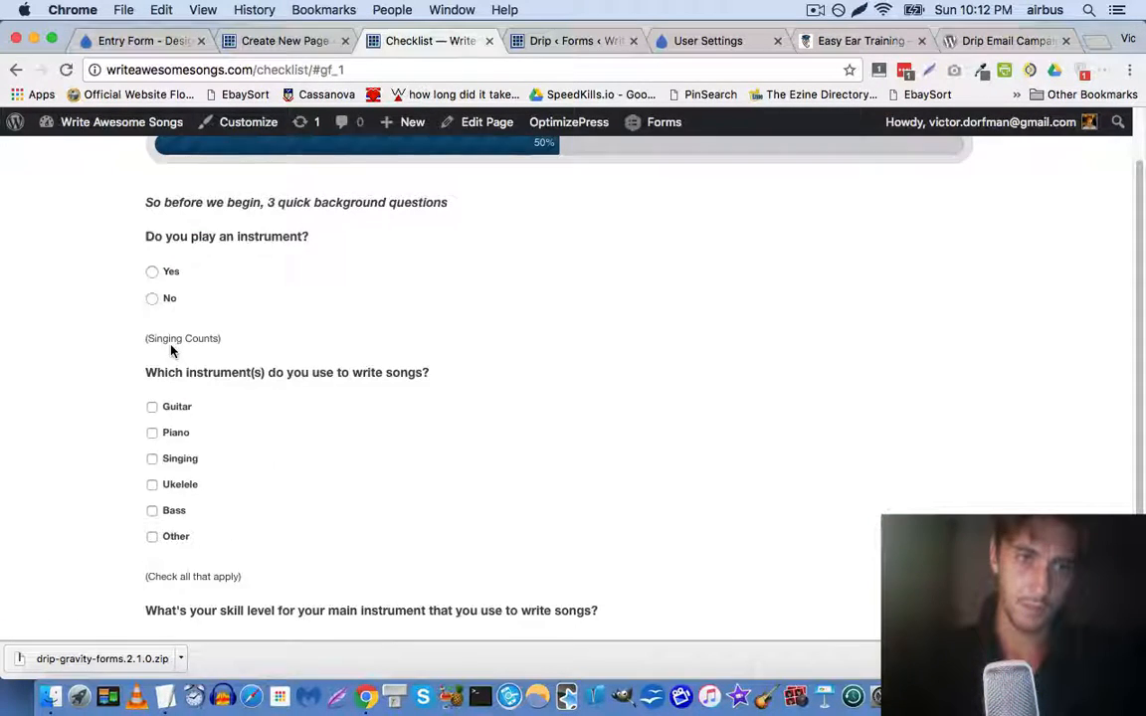
Answer the background questions: Yes to playing an instrument, Guitar, Intermediate skill level
scroll(170, 343, up, 2)
click(150, 342)
scroll(147, 409, down, 2)
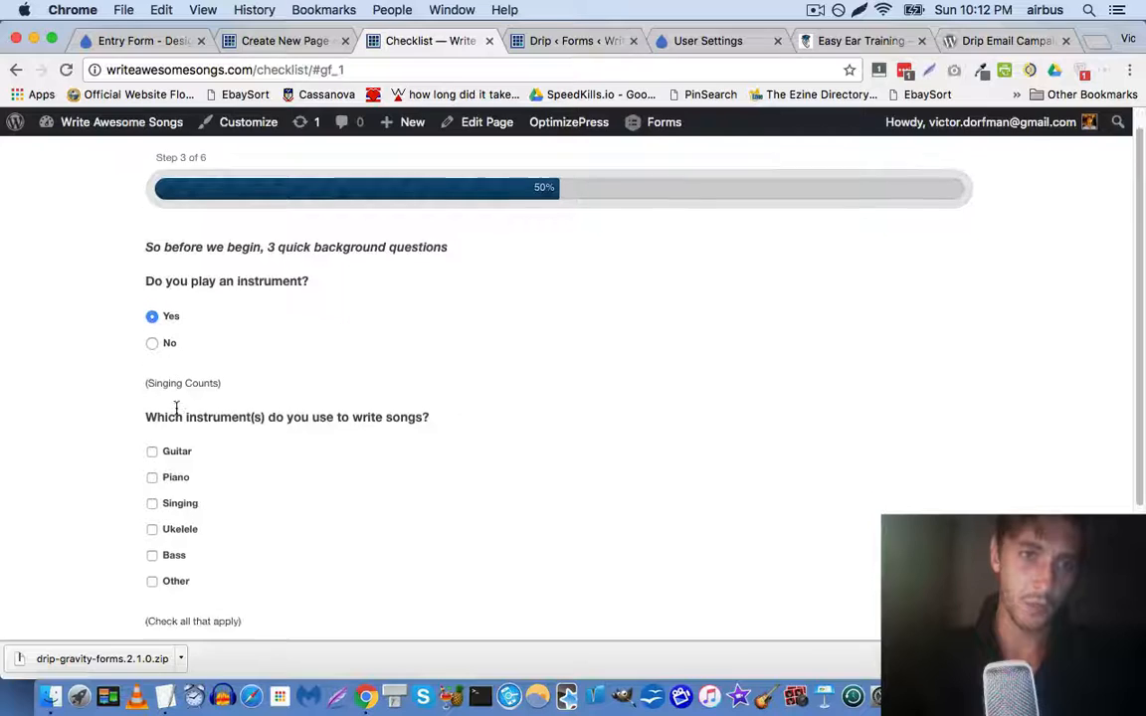
click(152, 412)
scroll(192, 443, down, 3)
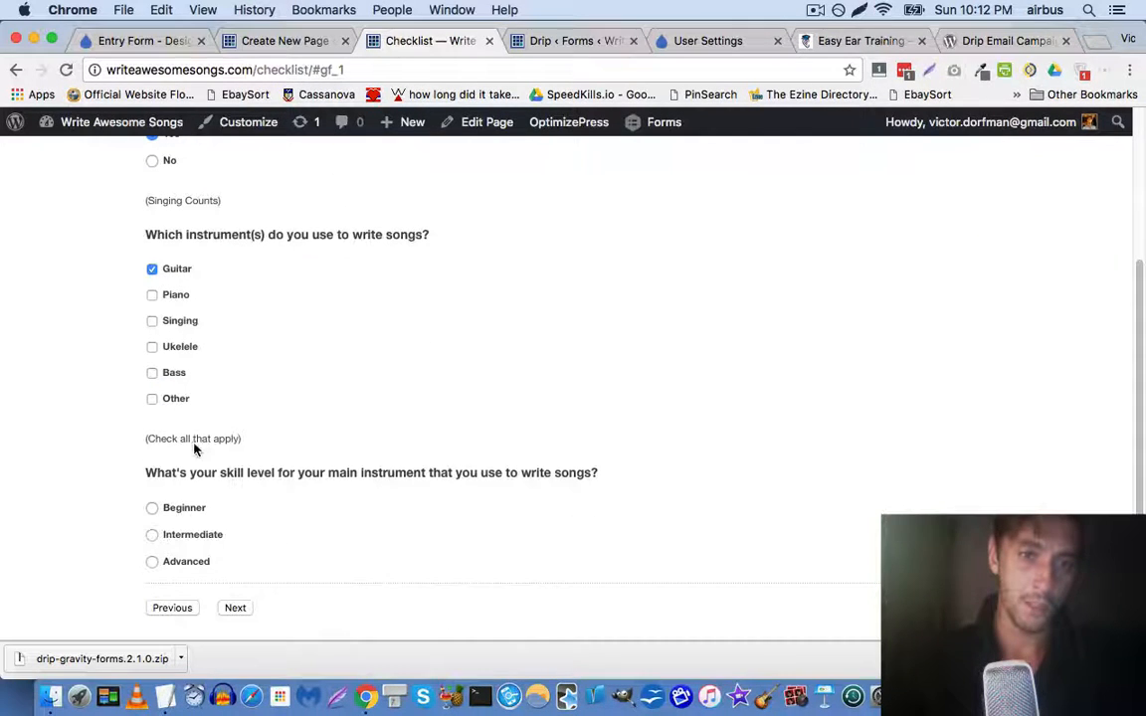
click(152, 535)
click(233, 607)
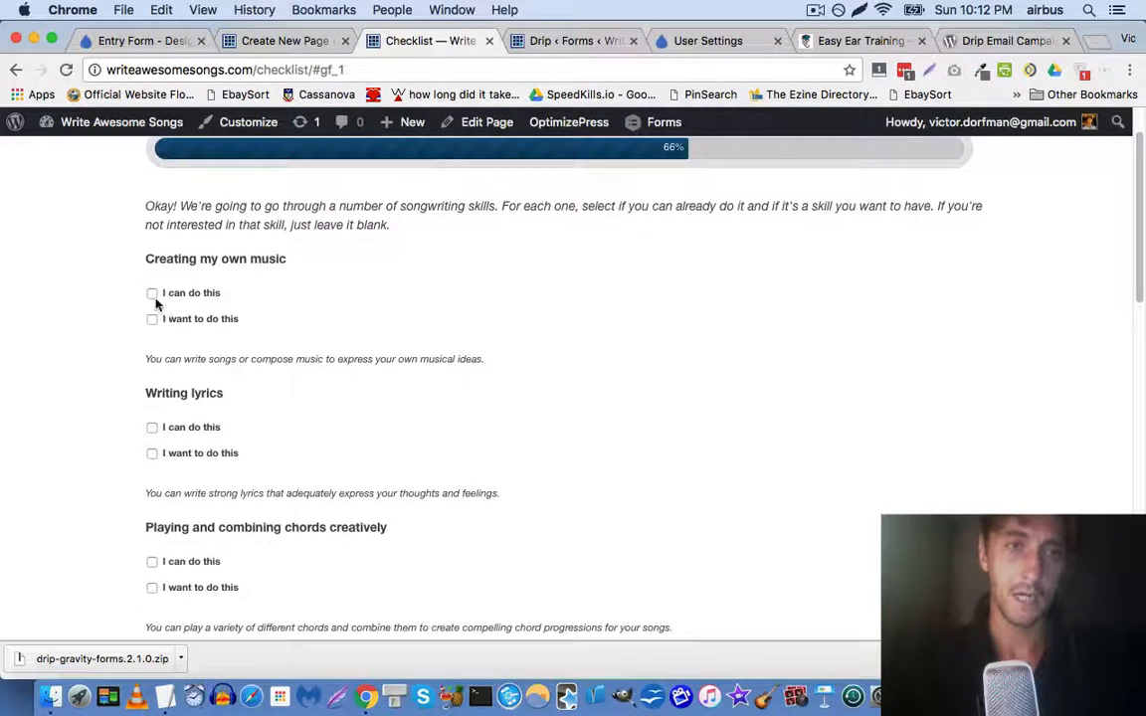
Tick own music, creative chords, lead sheets and putting it together as existing skills; rhythm as wanted
click(152, 294)
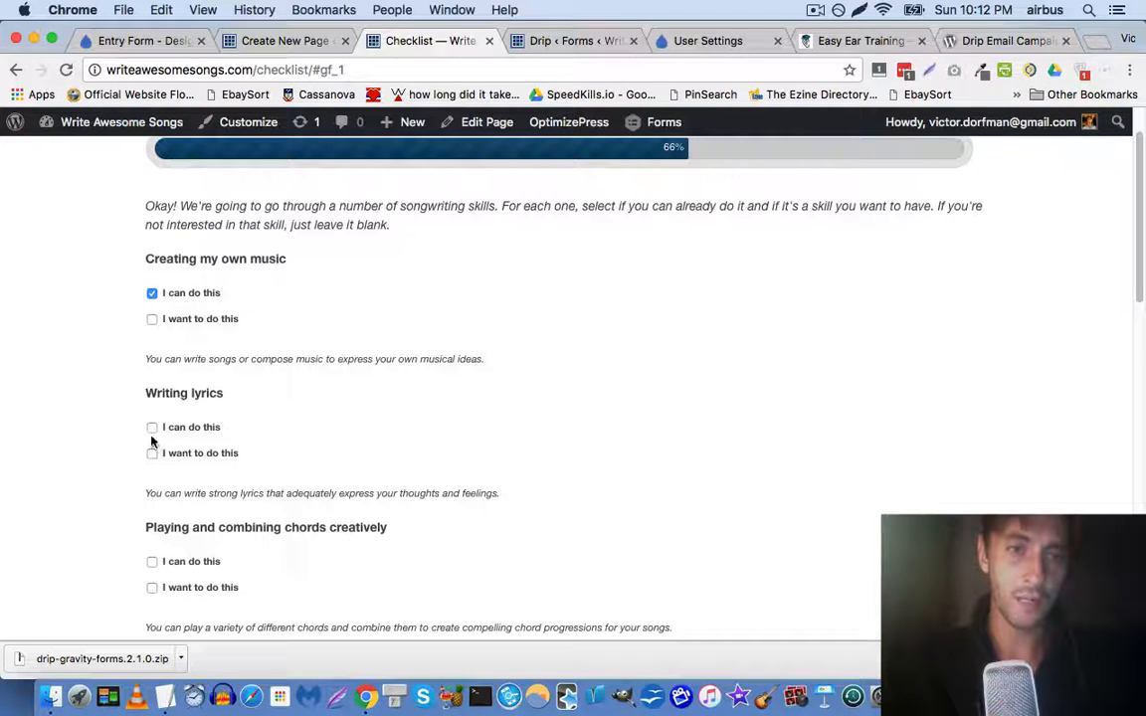
scroll(129, 453, down, 4)
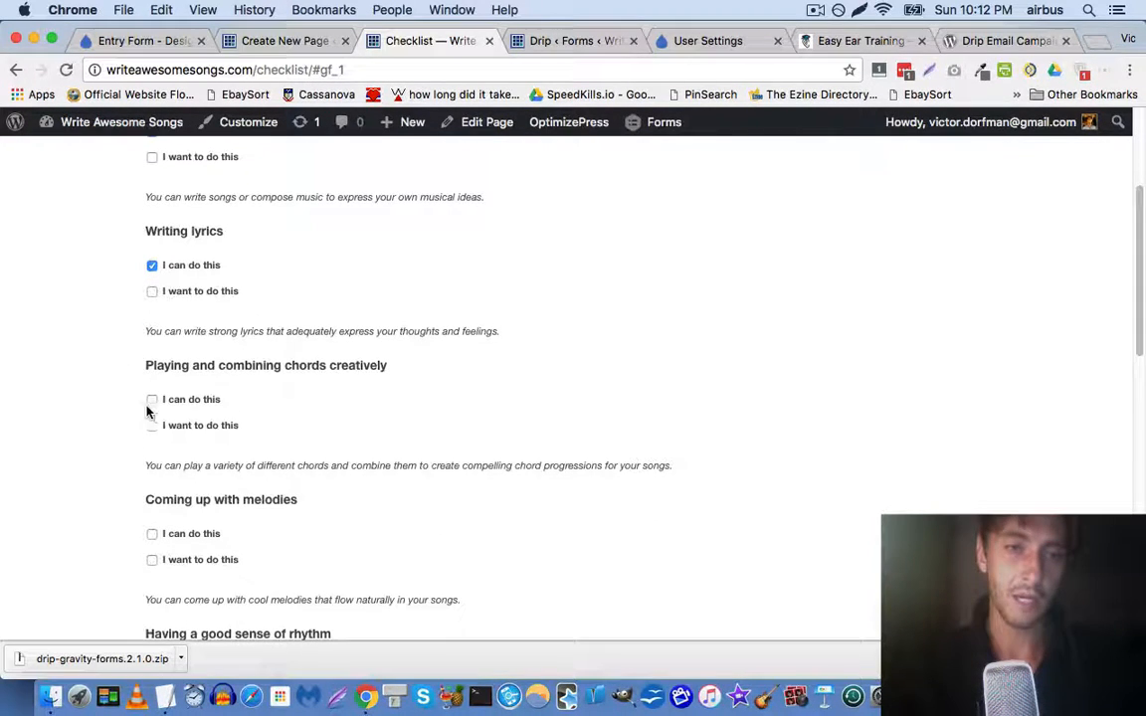
click(152, 400)
scroll(117, 439, down, 3)
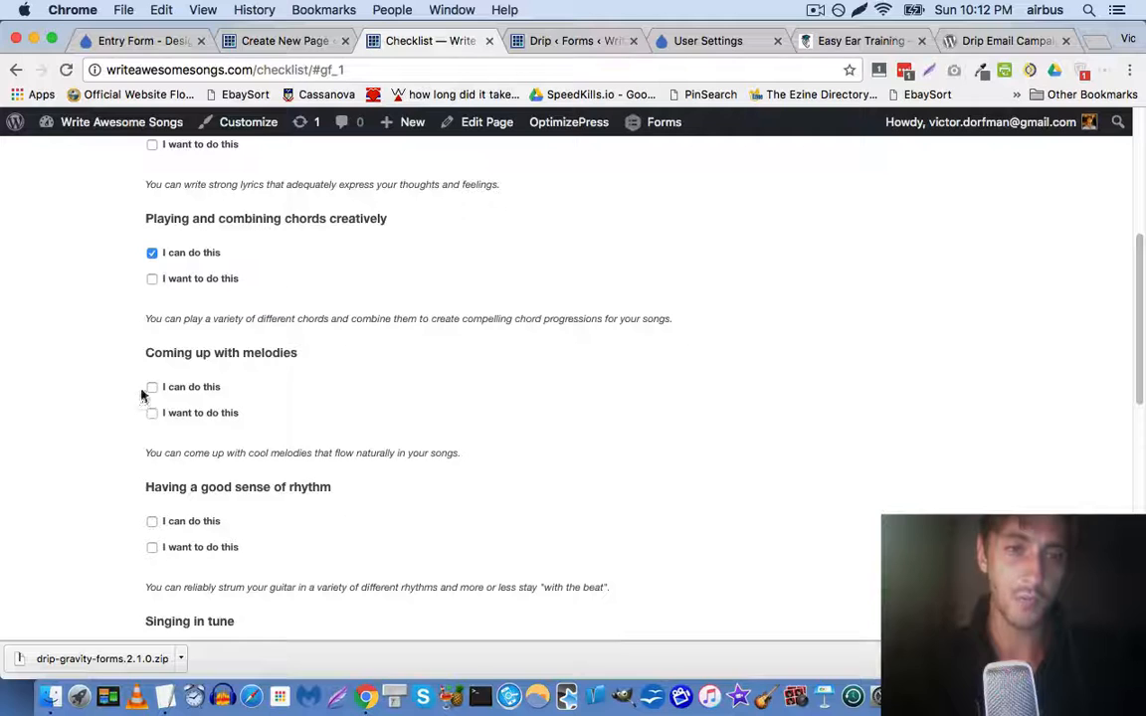
scroll(127, 427, down, 4)
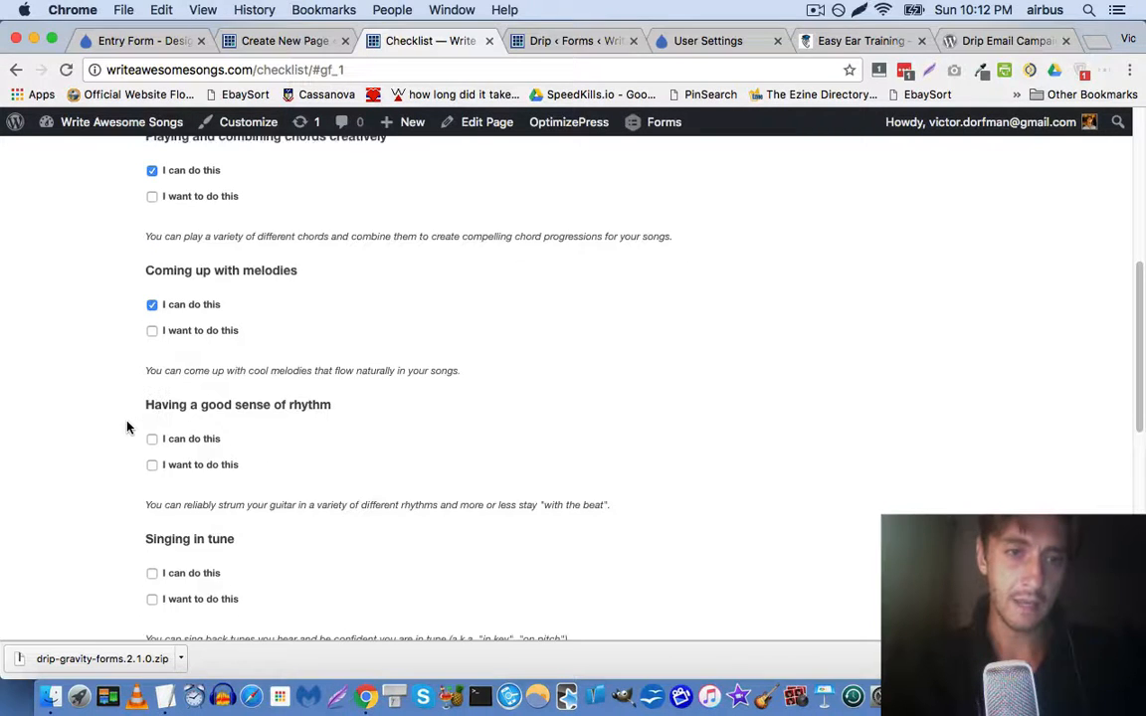
click(154, 368)
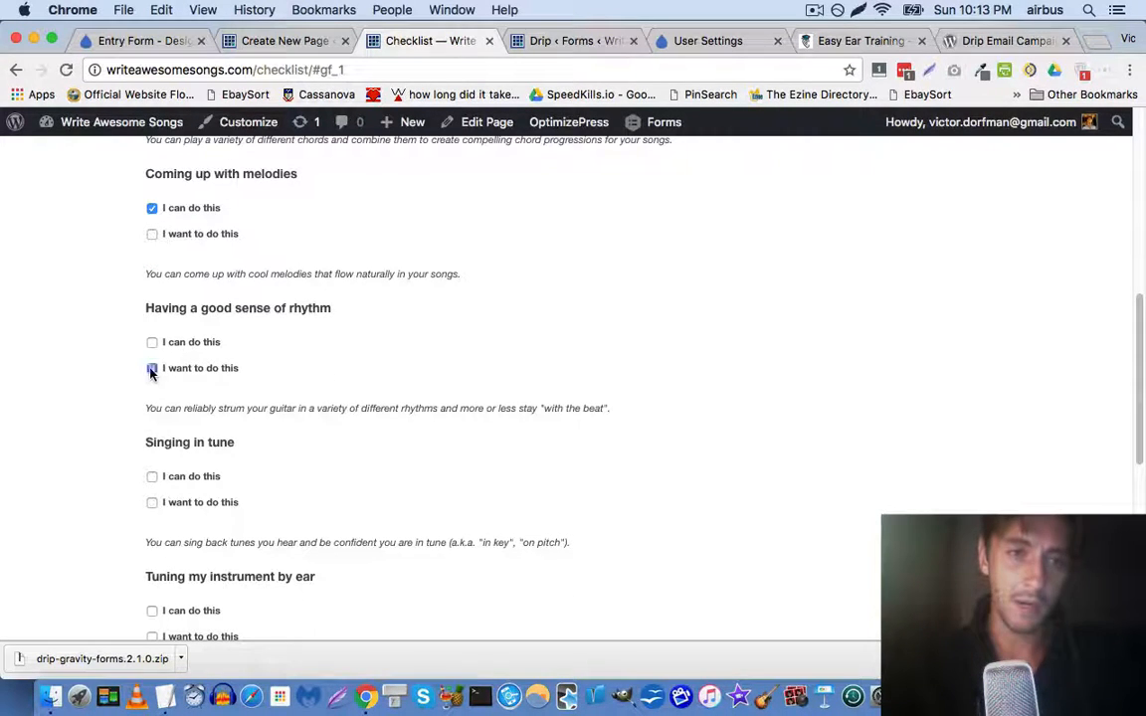
scroll(206, 331, down, 2)
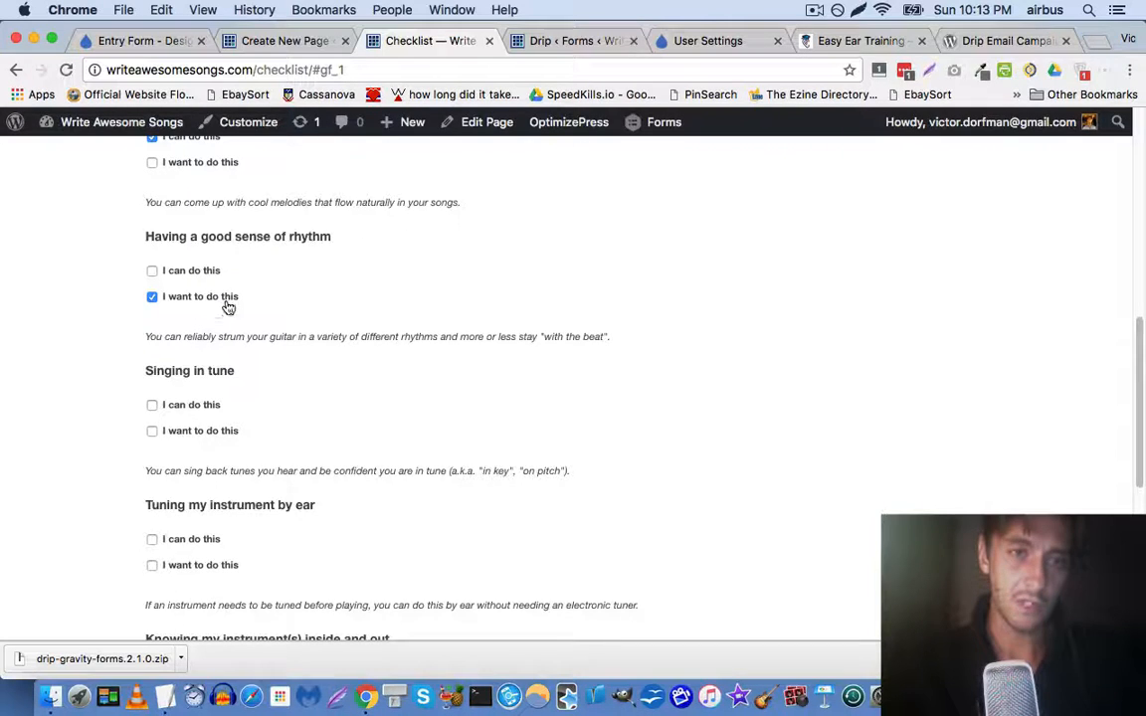
scroll(115, 375, down, 2)
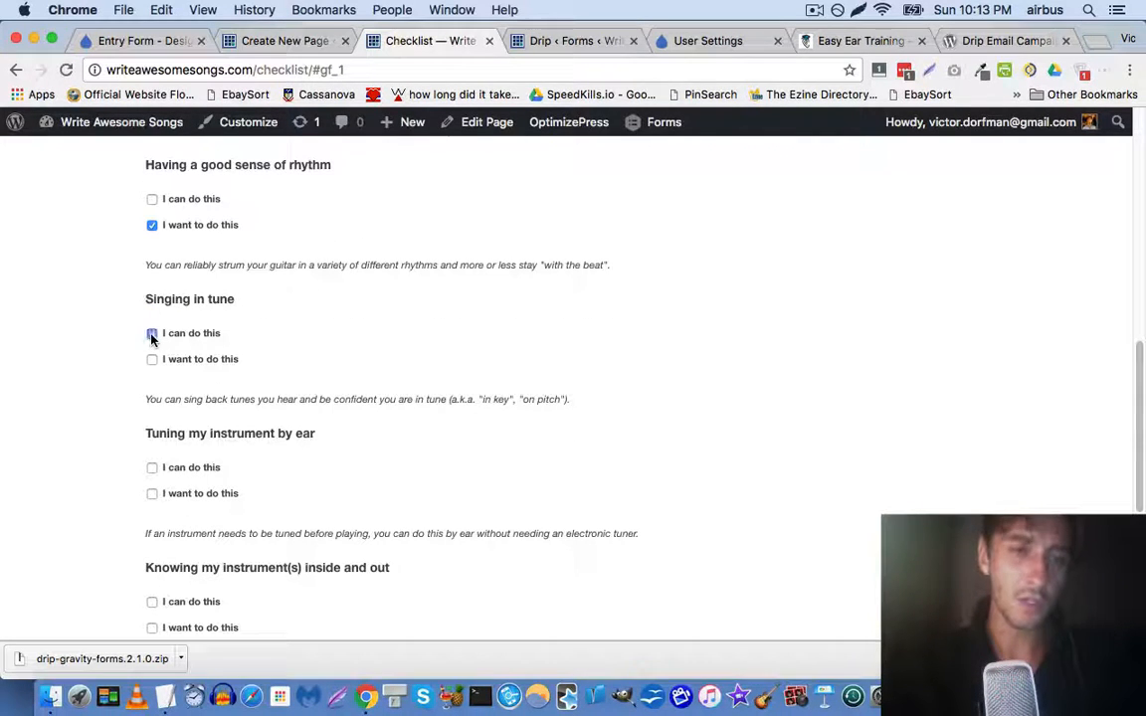
scroll(109, 395, down, 4)
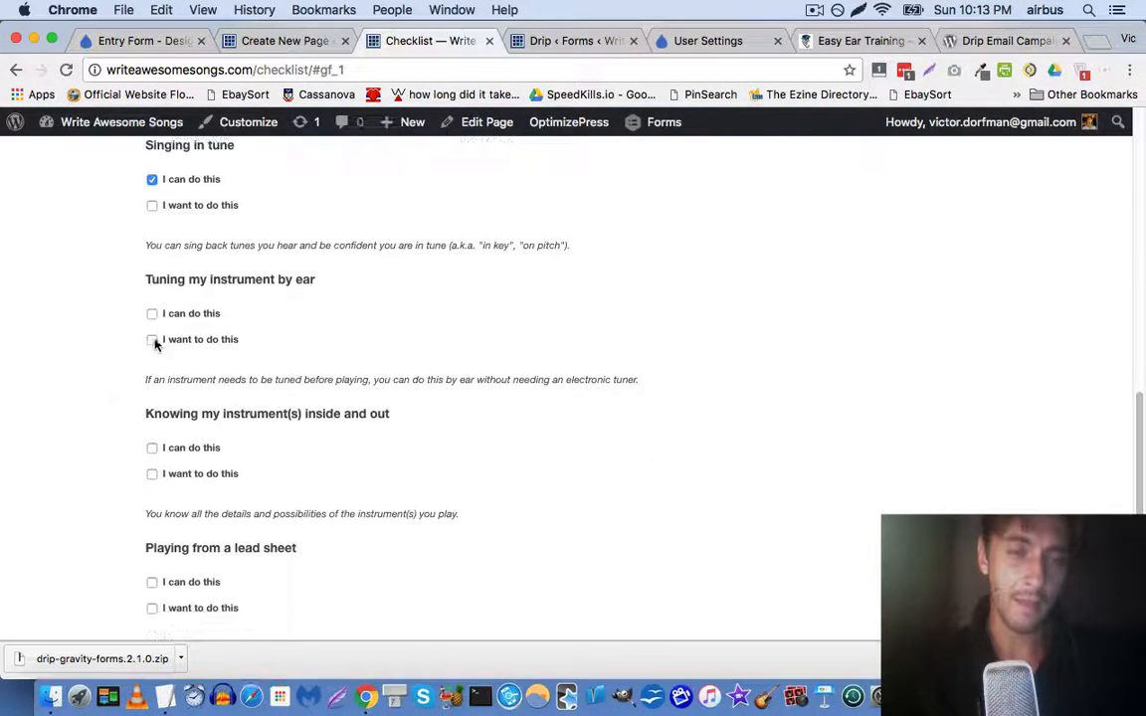
scroll(122, 378, down, 3)
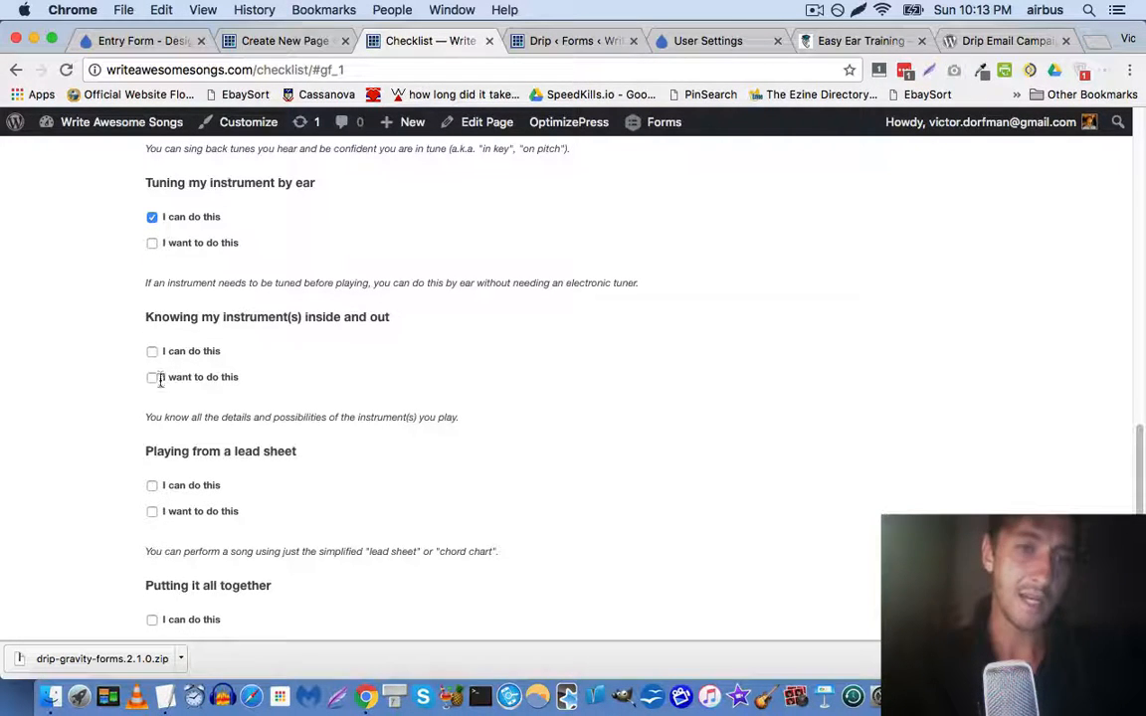
scroll(107, 417, down, 3)
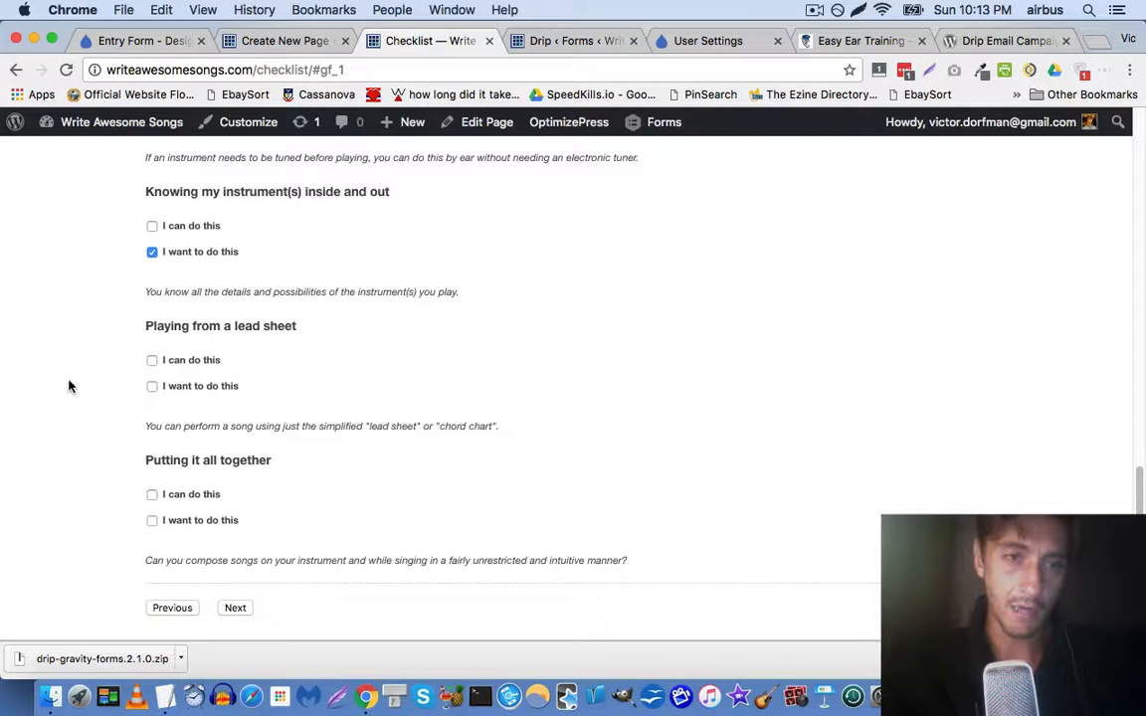
click(152, 362)
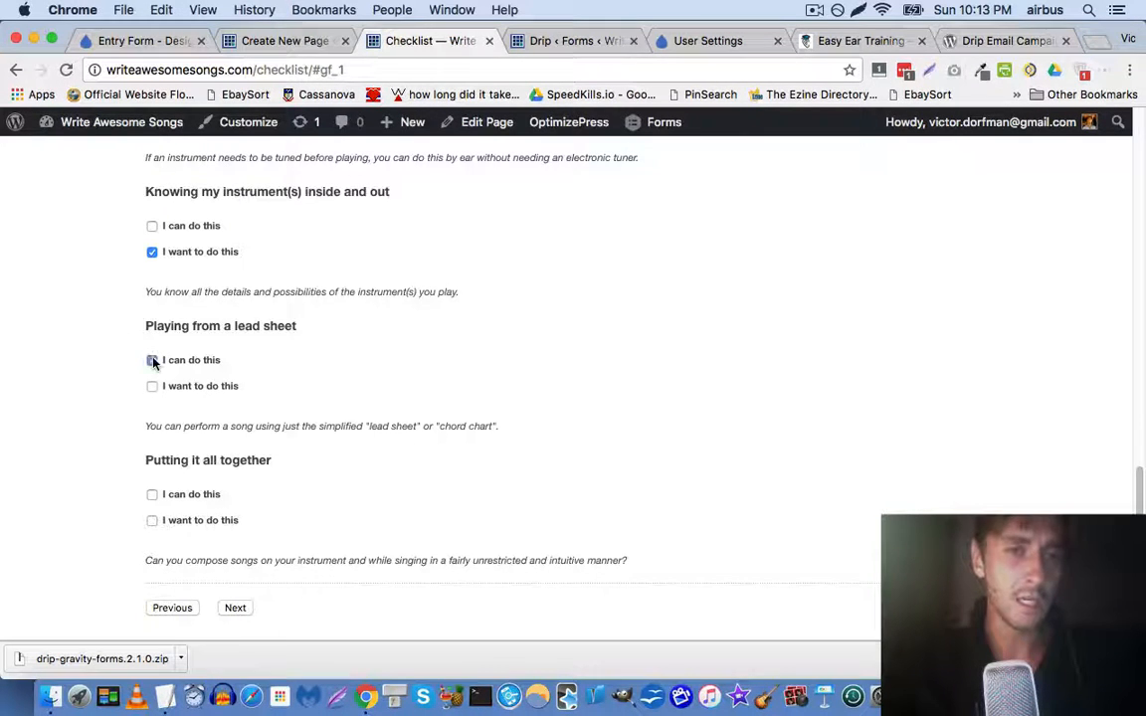
click(152, 496)
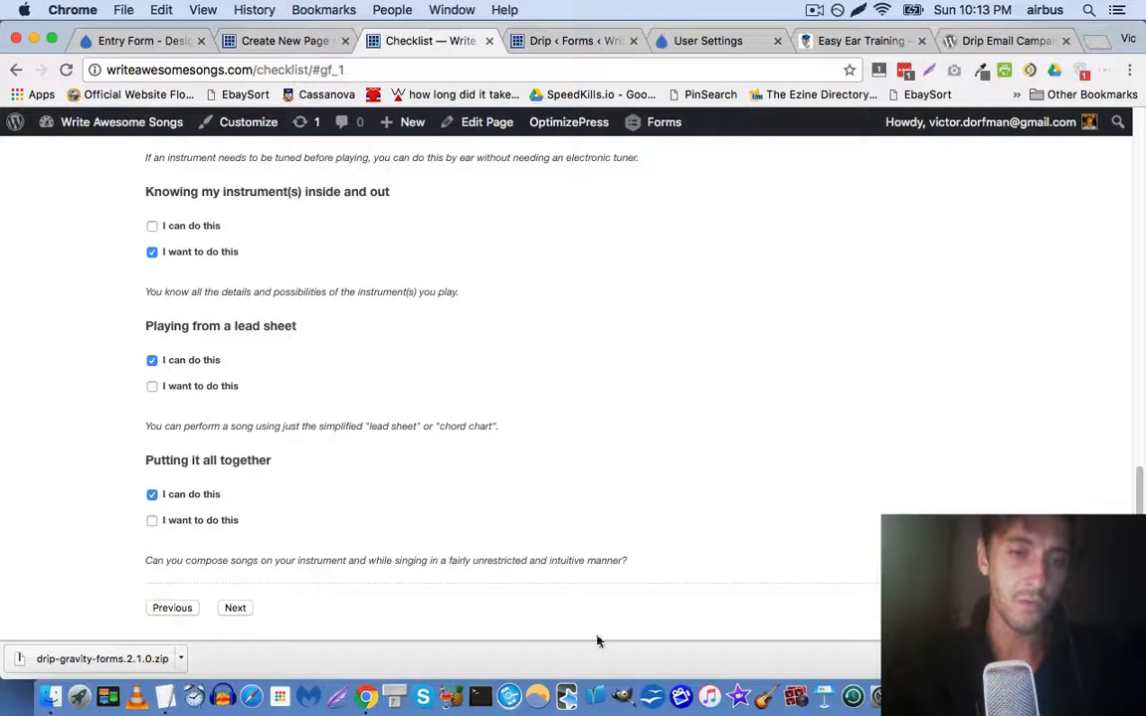
Enter the subscriber's e-mail address in the Email field and submit the checklist form
click(1122, 659)
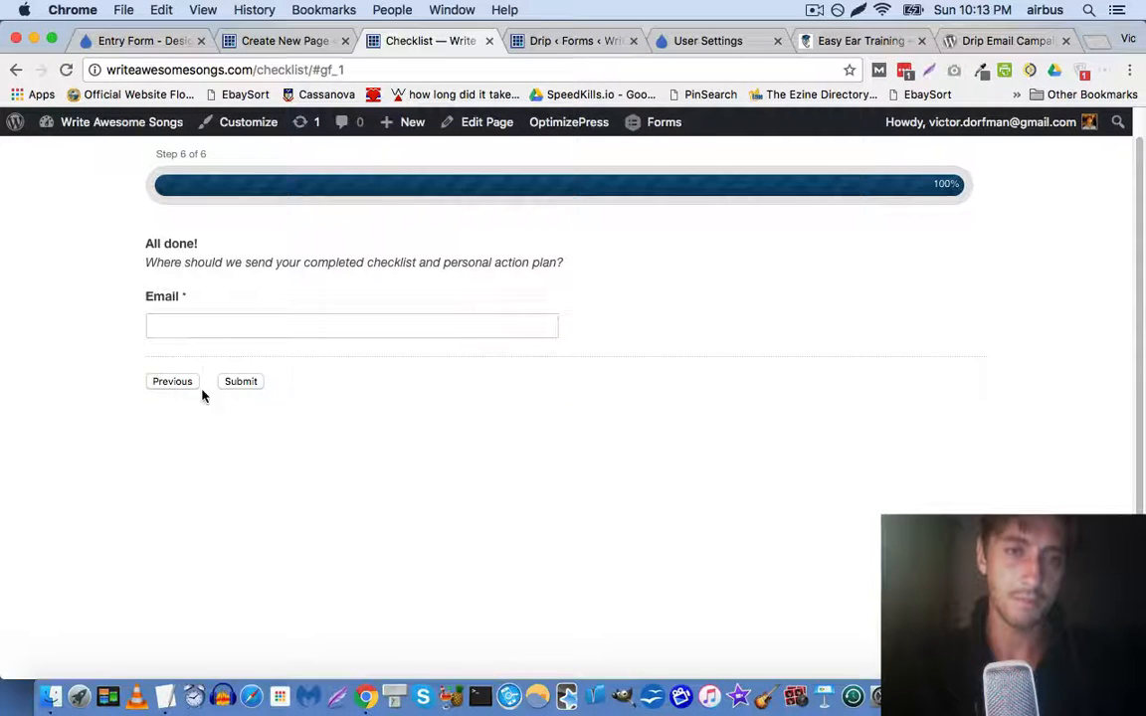
click(224, 329)
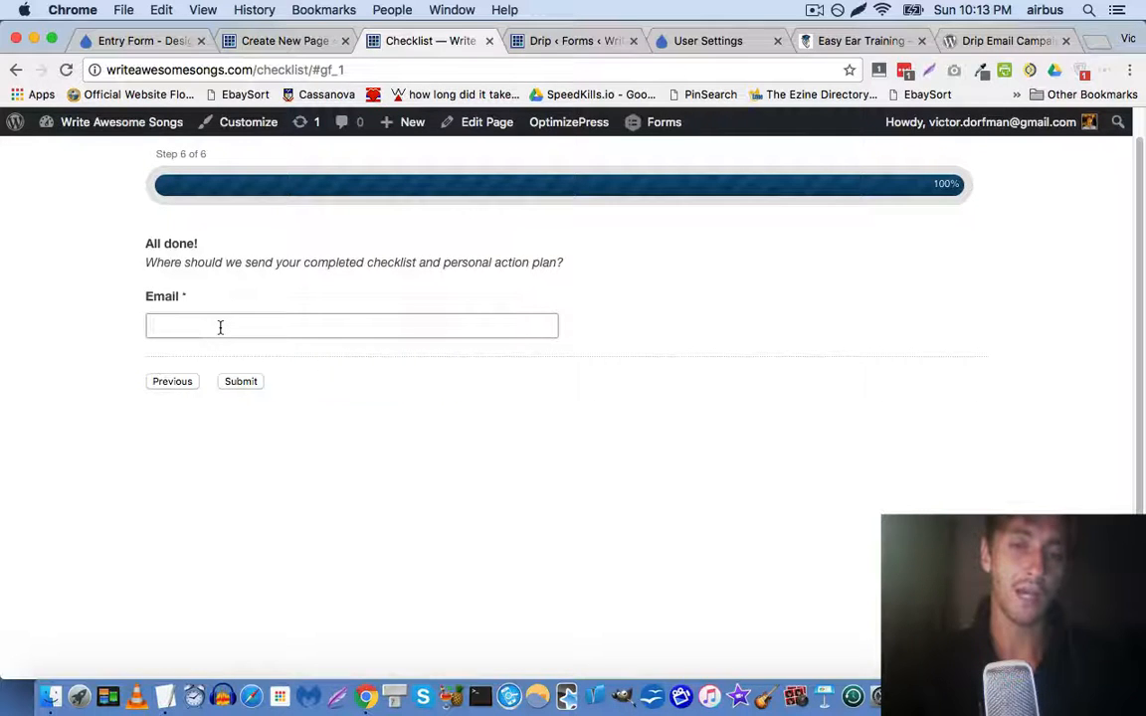
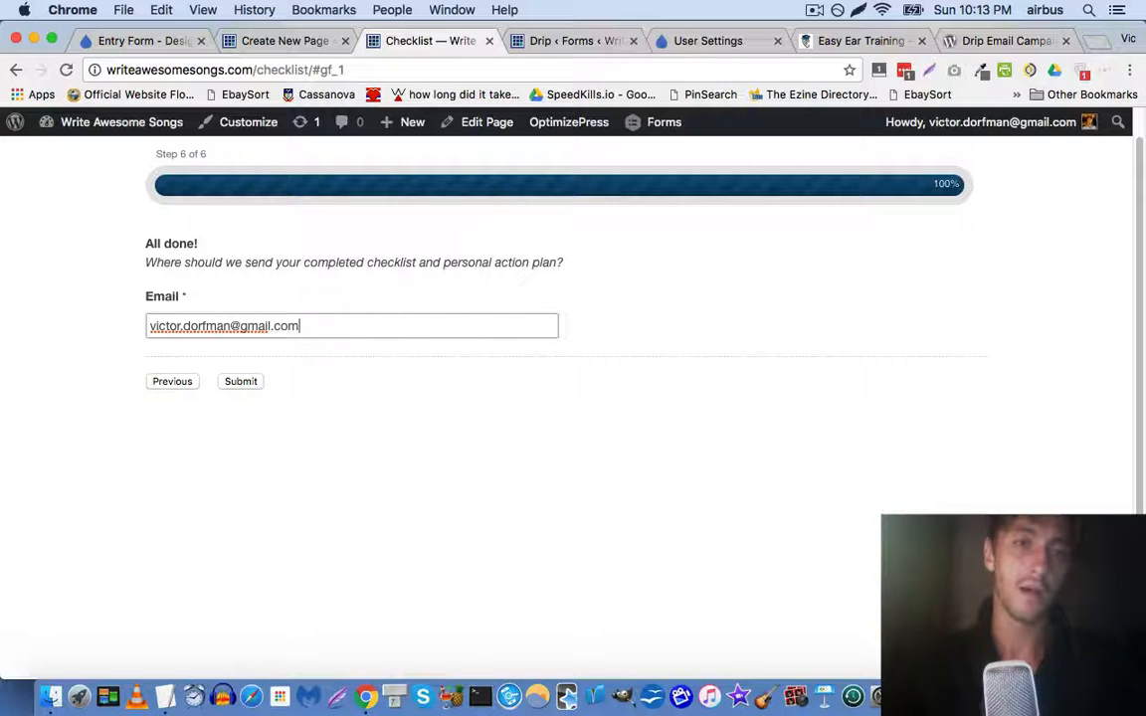
click(238, 384)
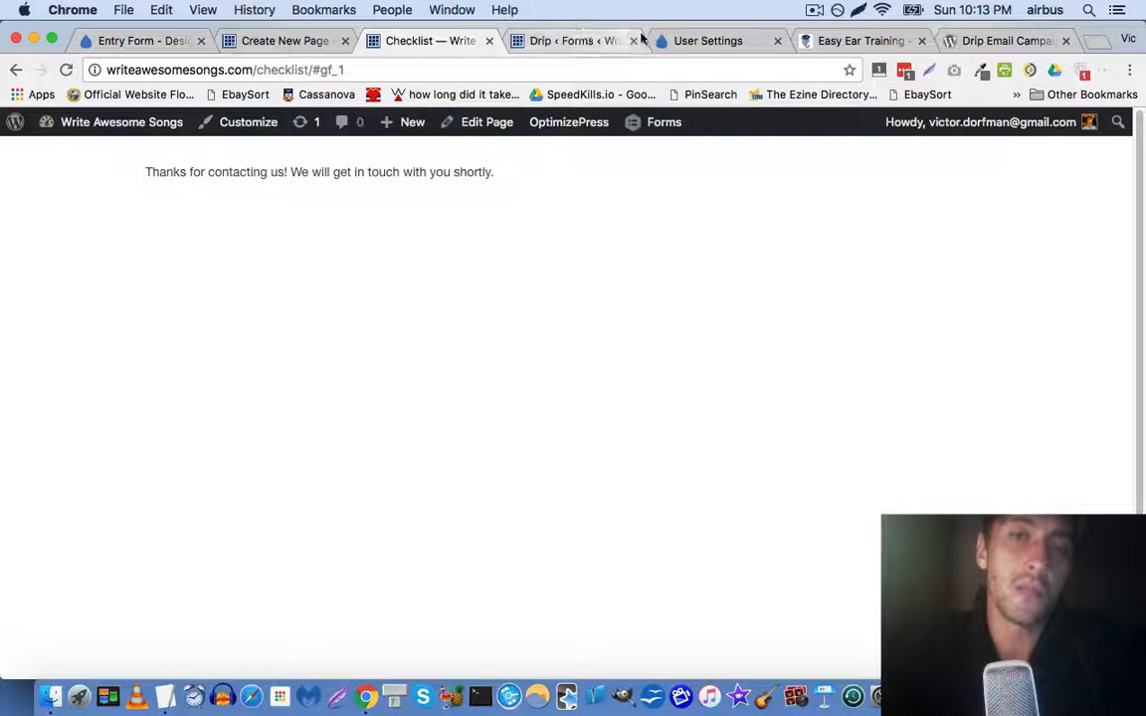
click(726, 40)
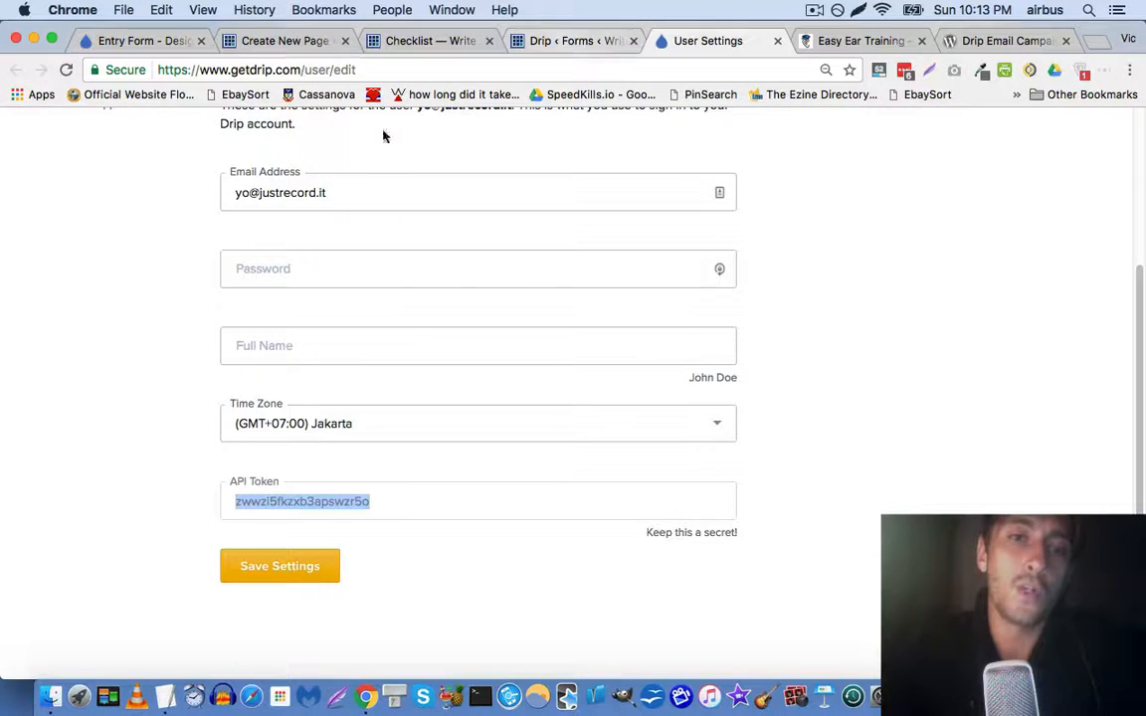
Switch Drip to the writeawesomesongs.com account and list its subscribers
scroll(298, 169, up, 5)
click(960, 130)
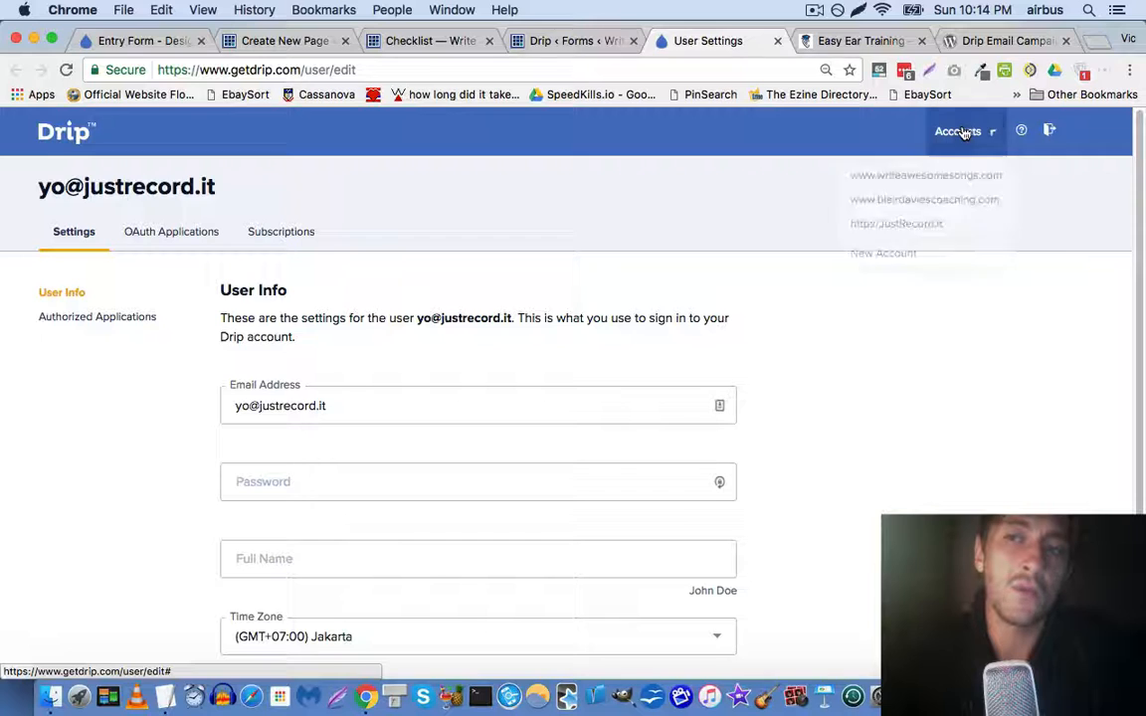
click(927, 185)
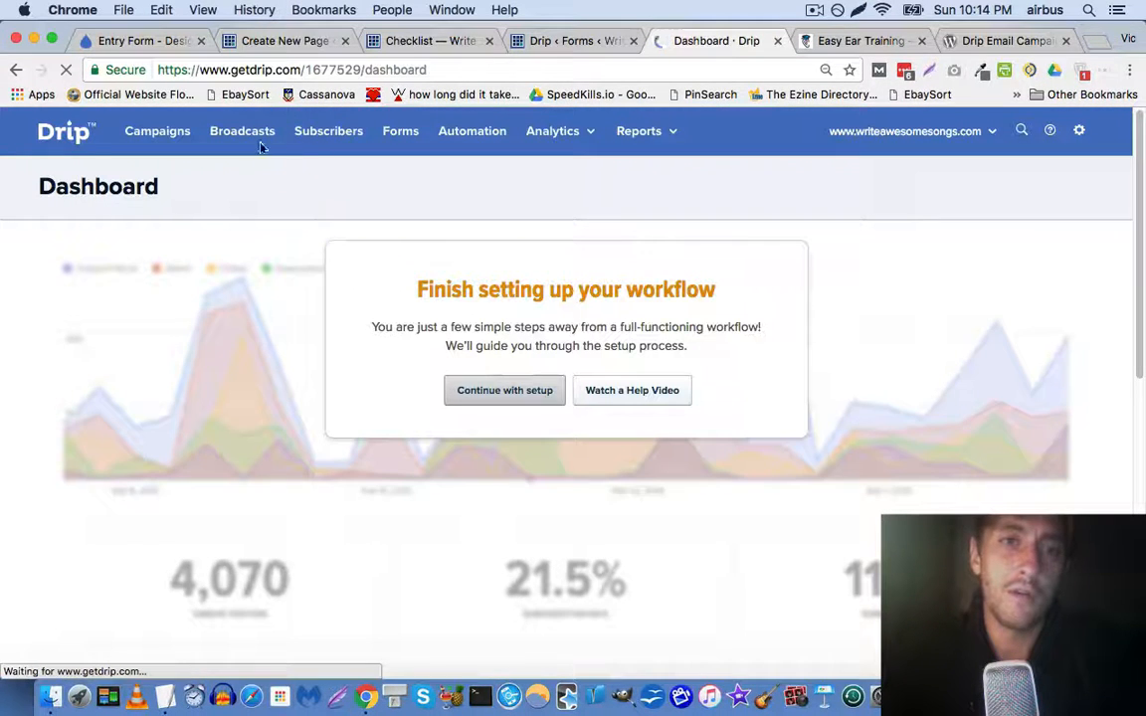
click(321, 132)
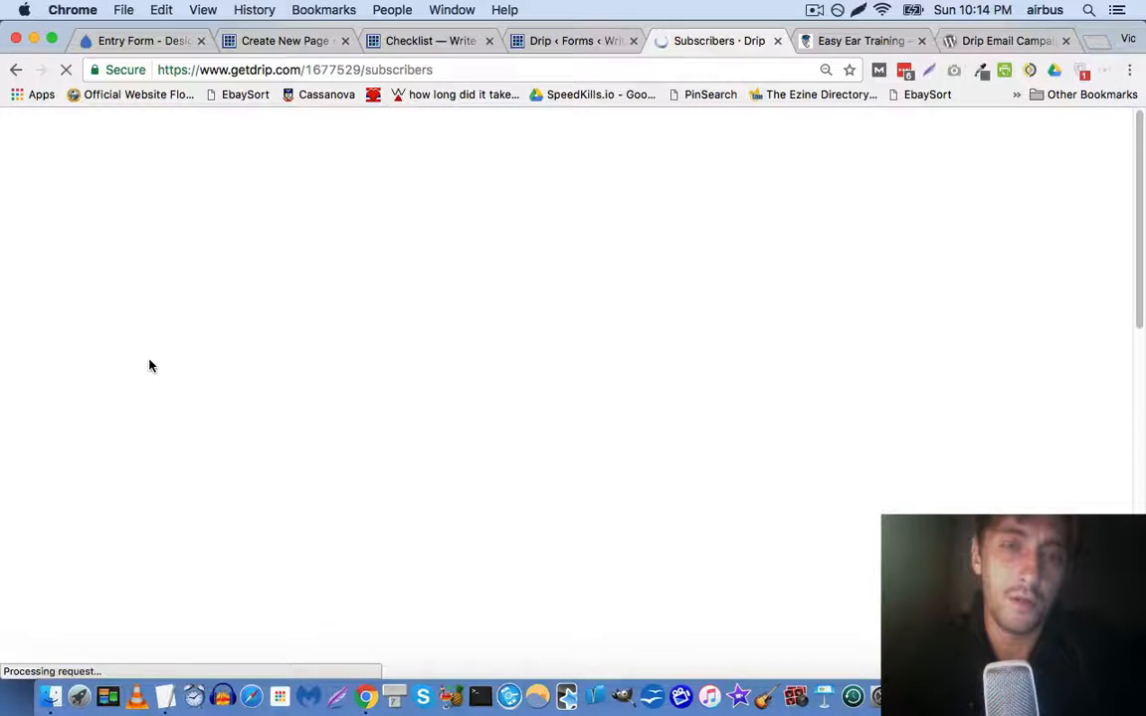
Open the test subscriber's properties to confirm the checklist tag and first_name field
scroll(144, 436, down, 2)
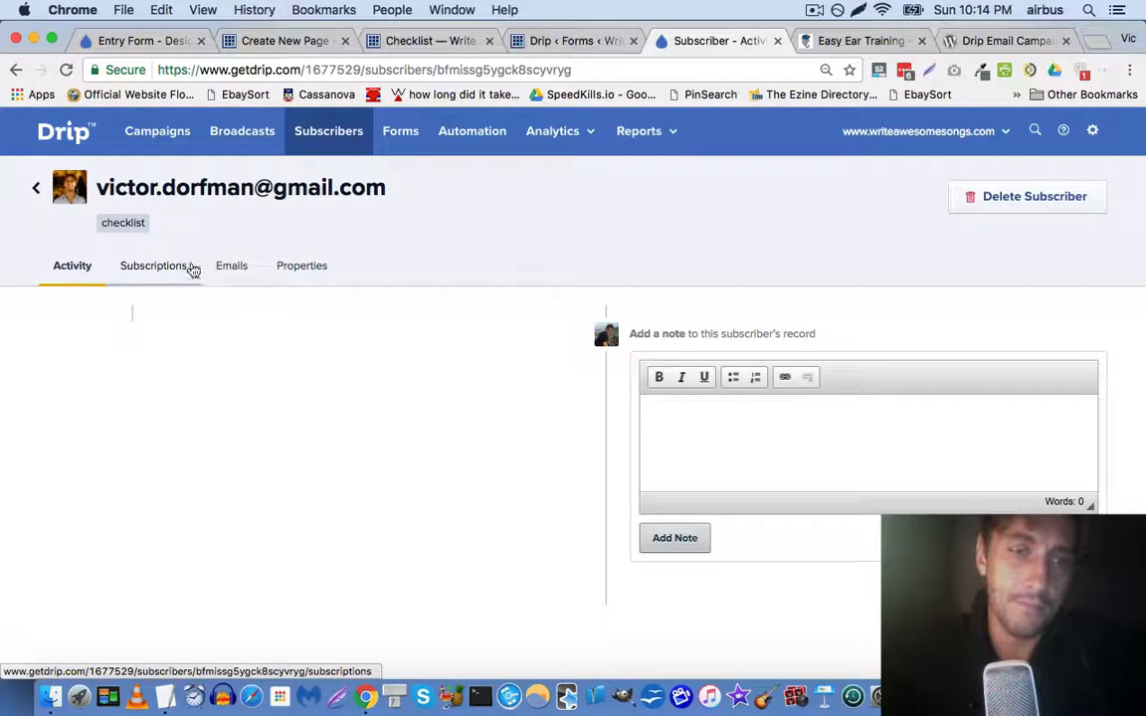
click(281, 267)
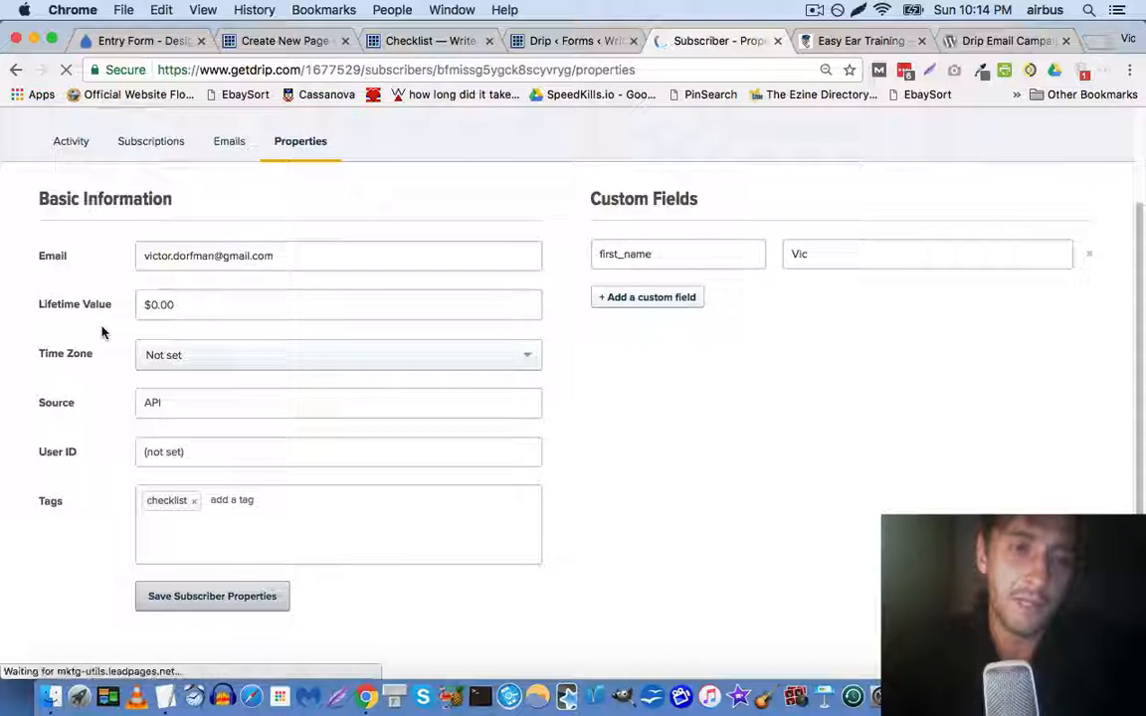
scroll(102, 332, down, 1)
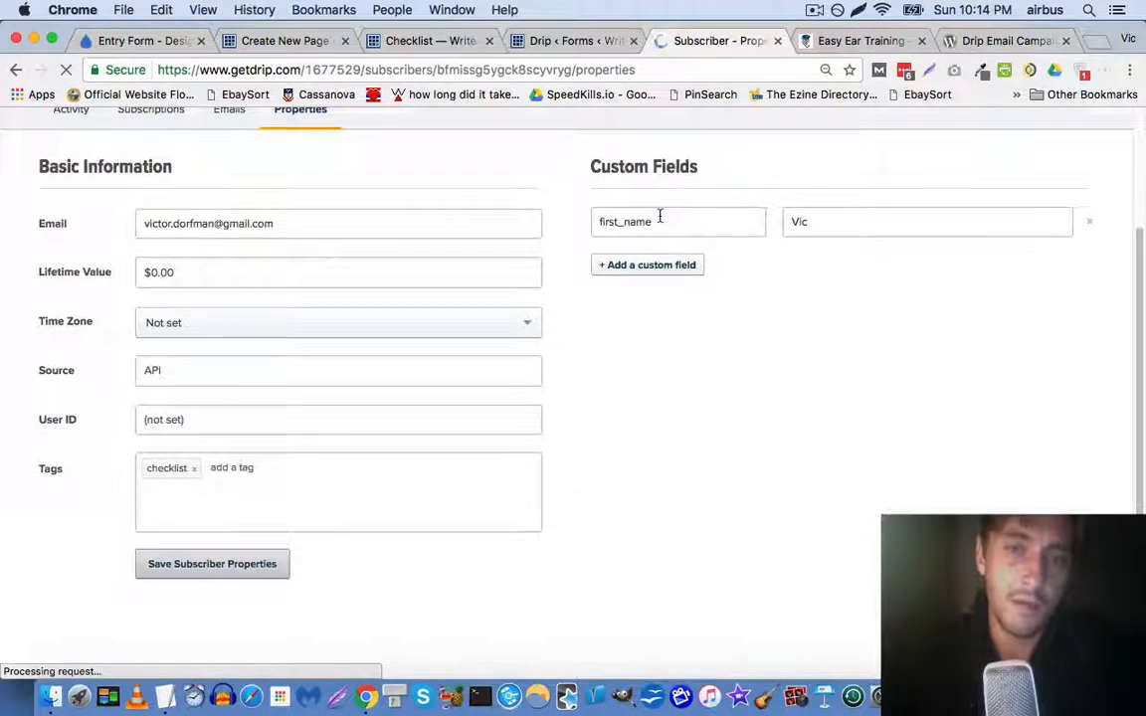
scroll(547, 249, down, 1)
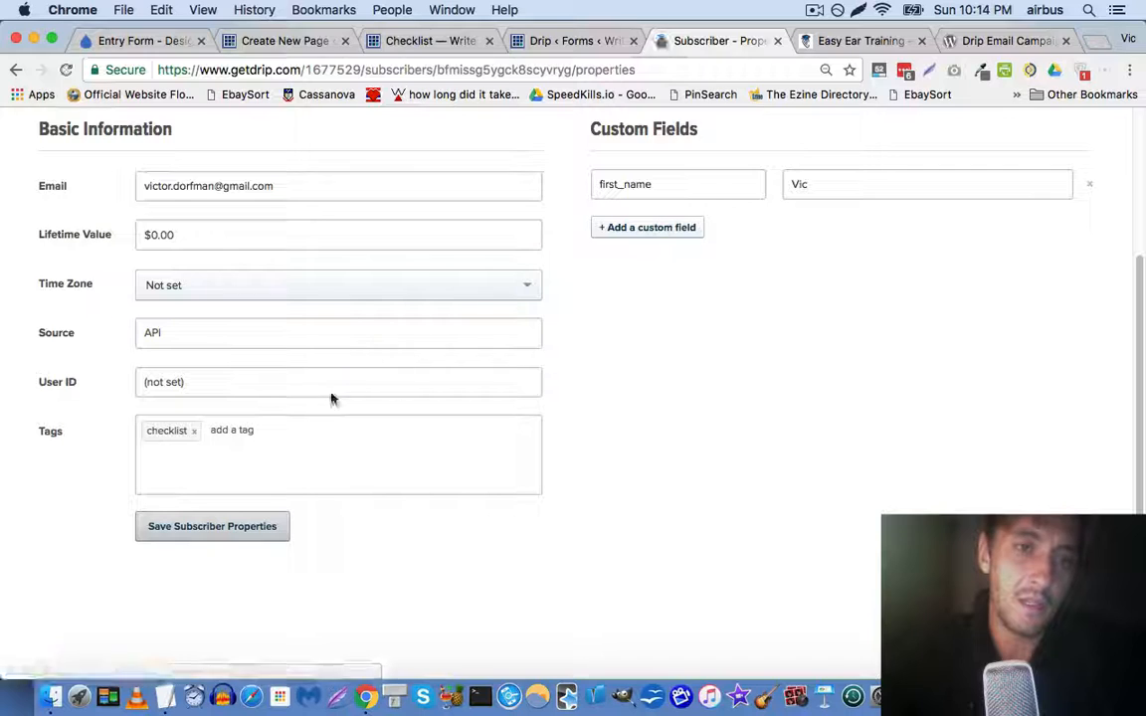
scroll(236, 340, down, 4)
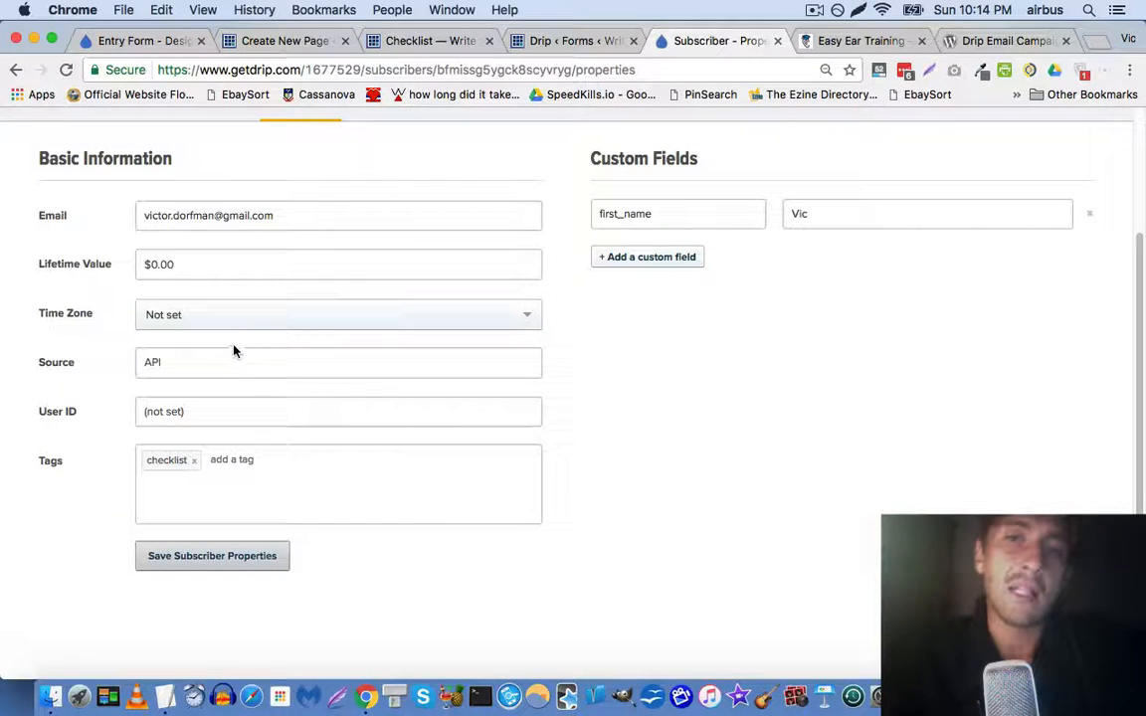
scroll(239, 343, up, 3)
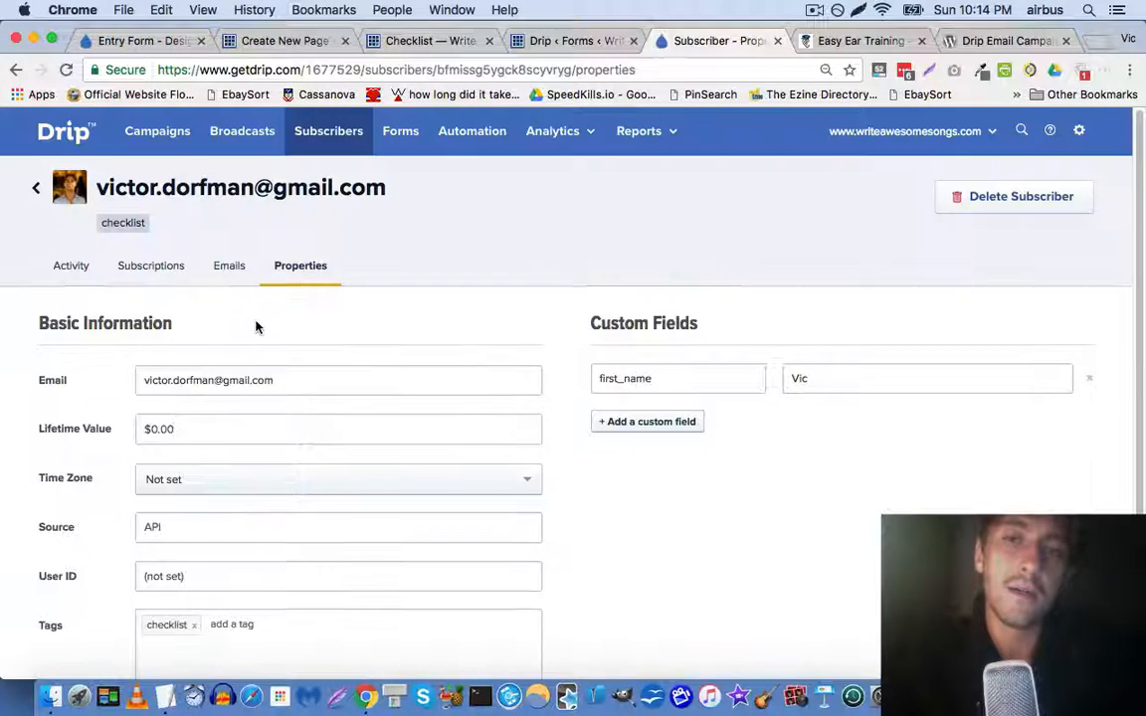
Look through the open browser tabs, then view Drip's Forms list
click(596, 41)
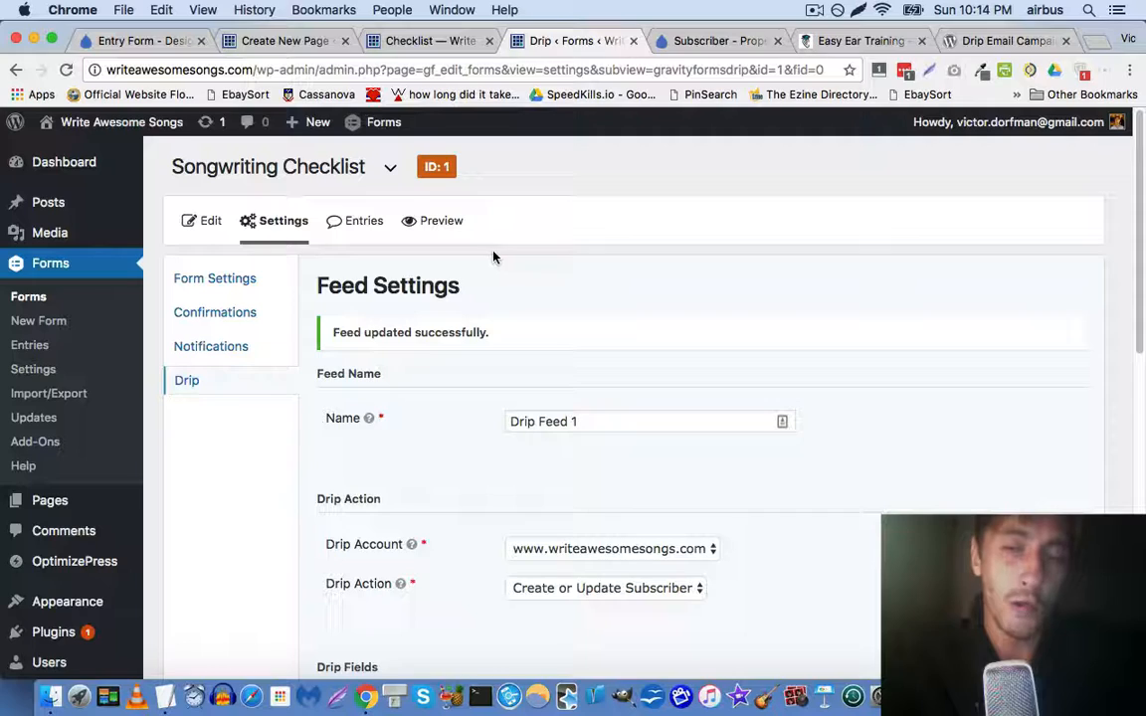
click(1002, 40)
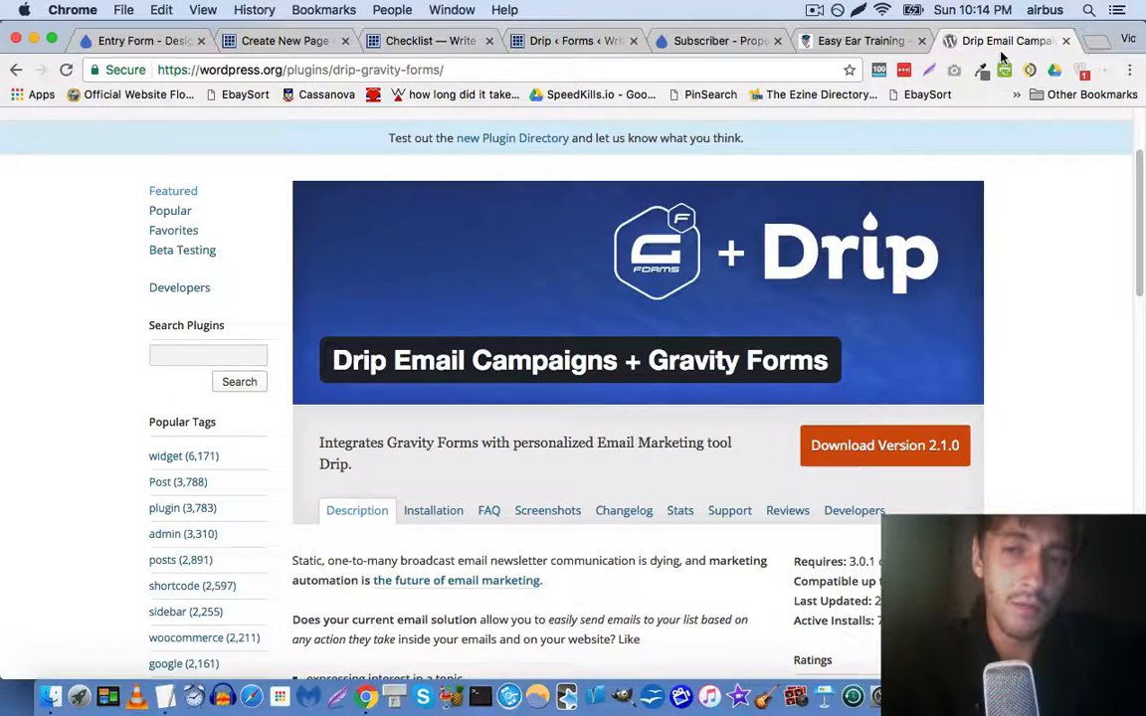
click(867, 43)
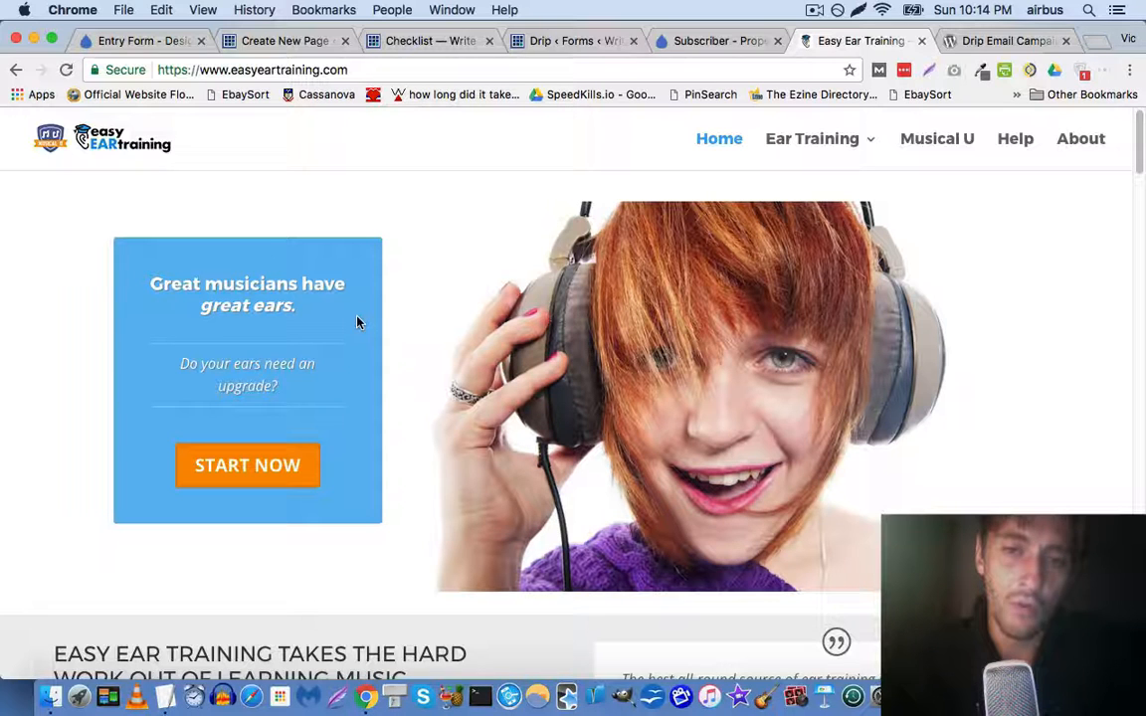
click(710, 41)
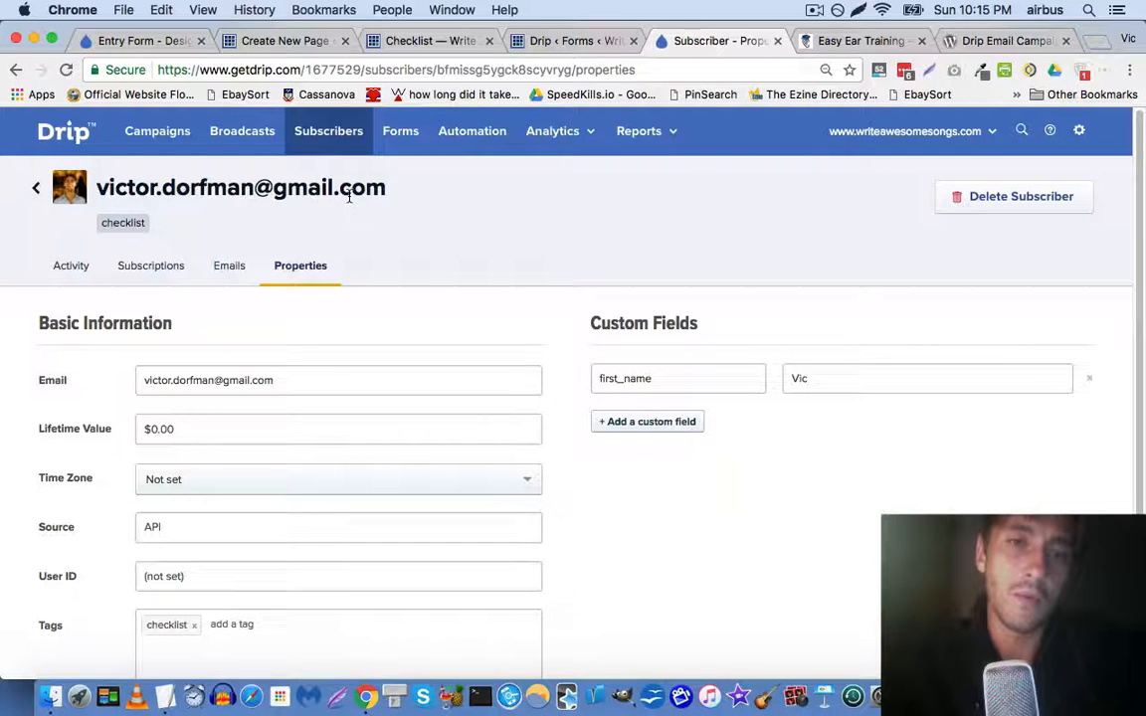
click(418, 135)
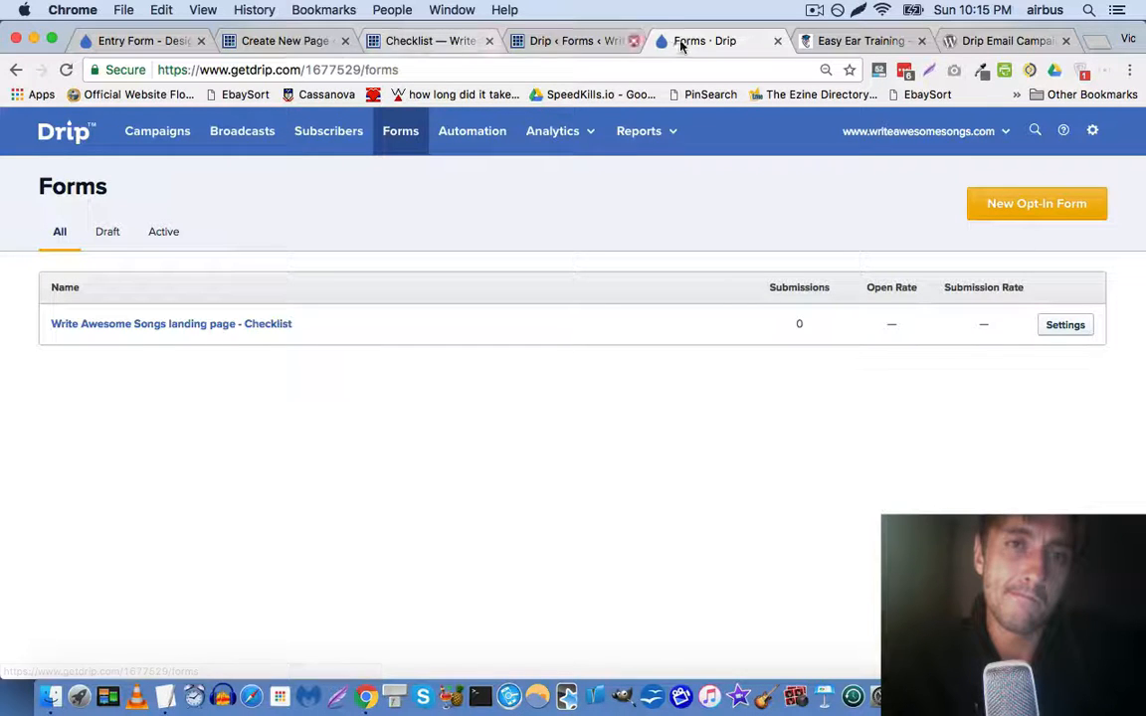
Open Google Inbox in a new browser tab
key(super+t)
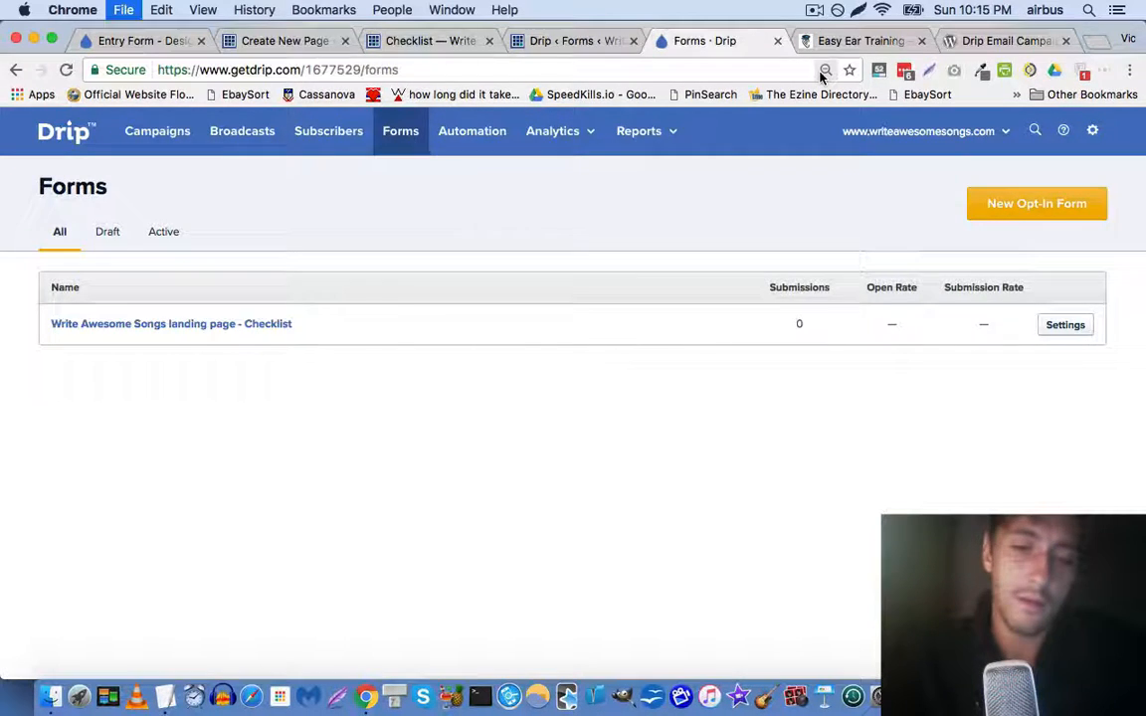
text(in)
key(Return)
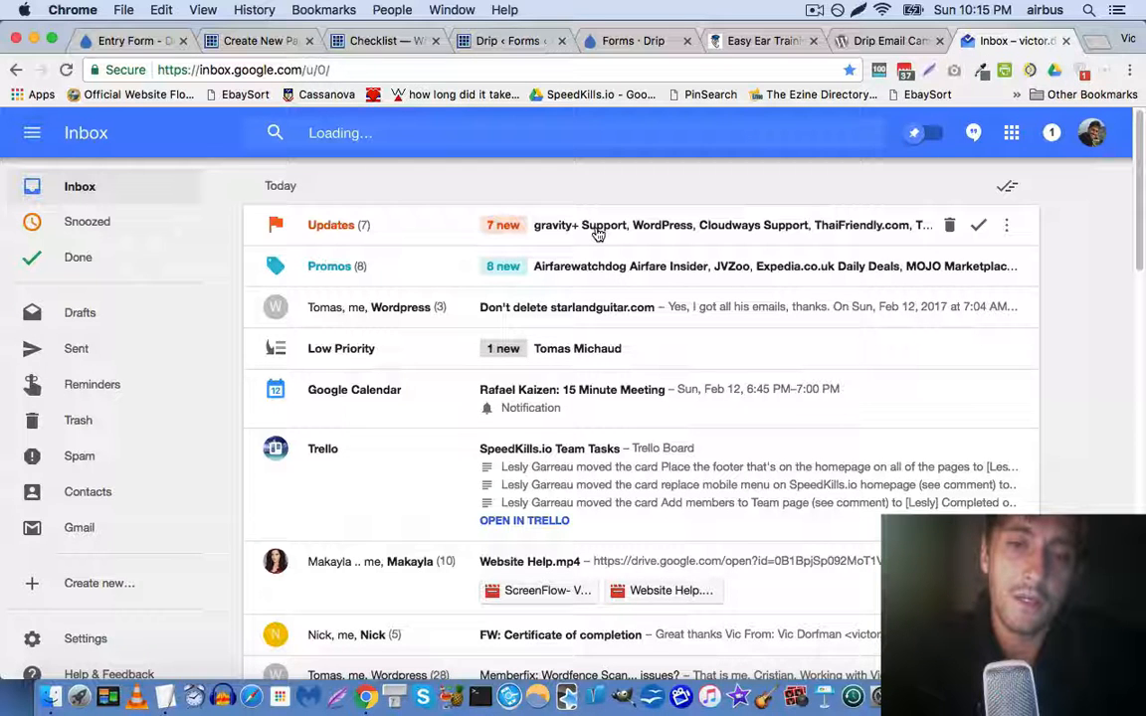
Expand Inbox's Updates bundle to reveal the Gravity Forms + Drip Field Guide email, then return to the plugin page
click(598, 232)
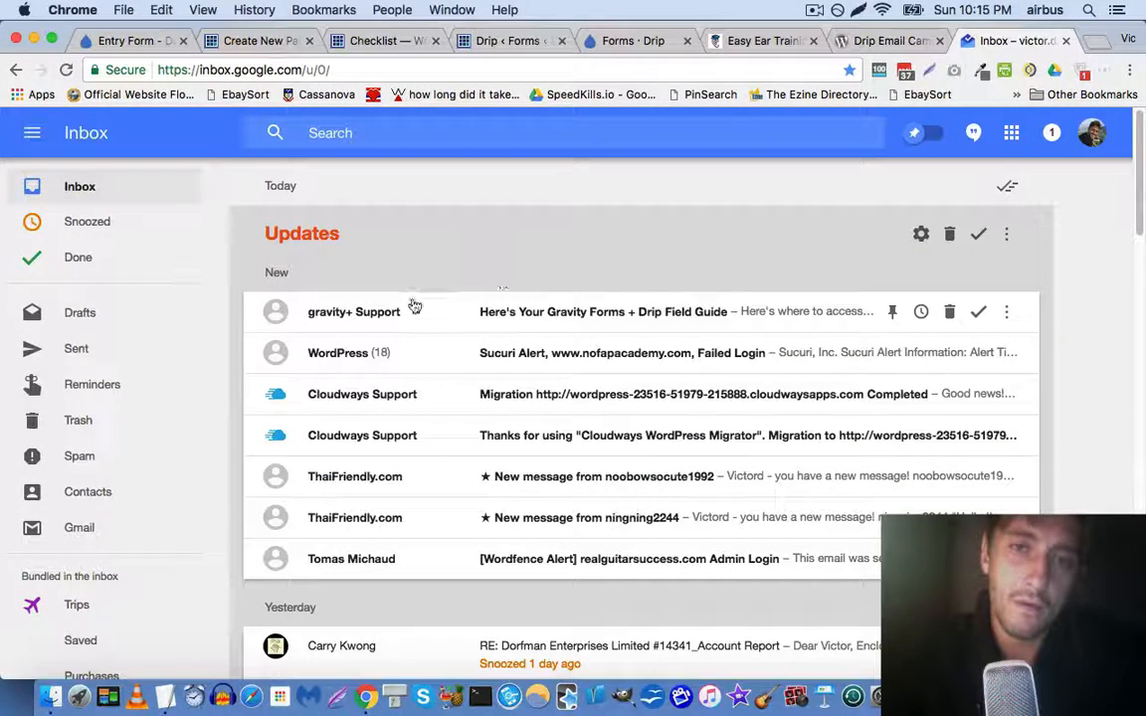
scroll(414, 306, down, 1)
scroll(422, 308, down, 1)
scroll(856, 145, up, 2)
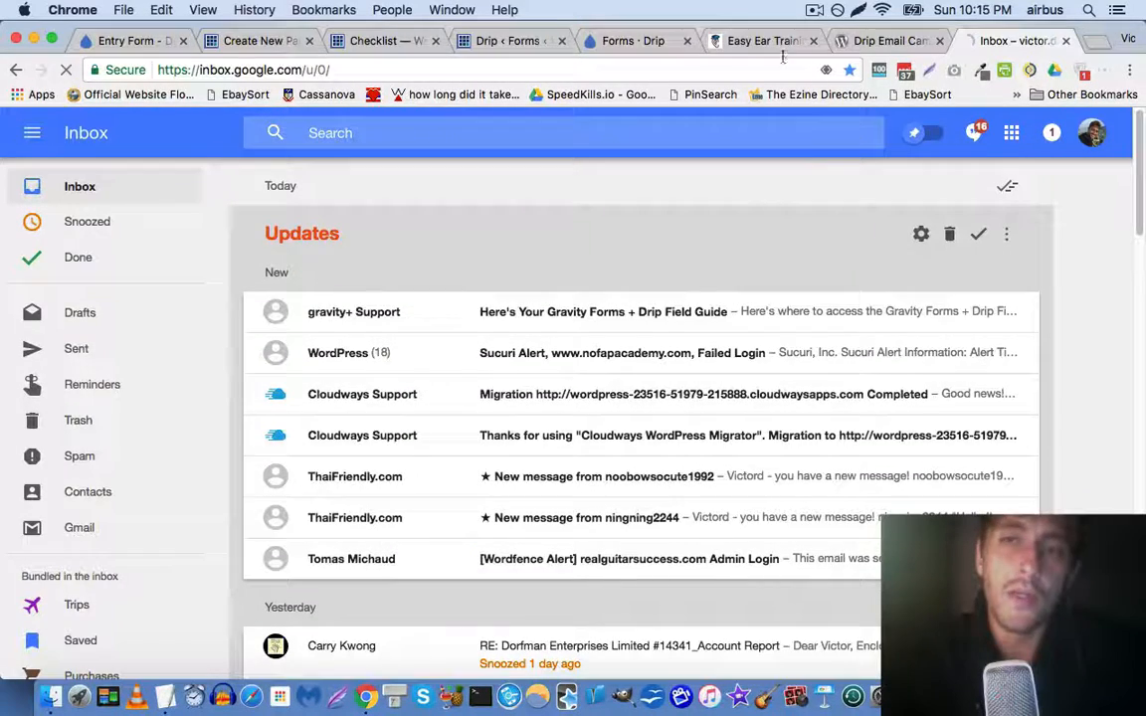
click(875, 41)
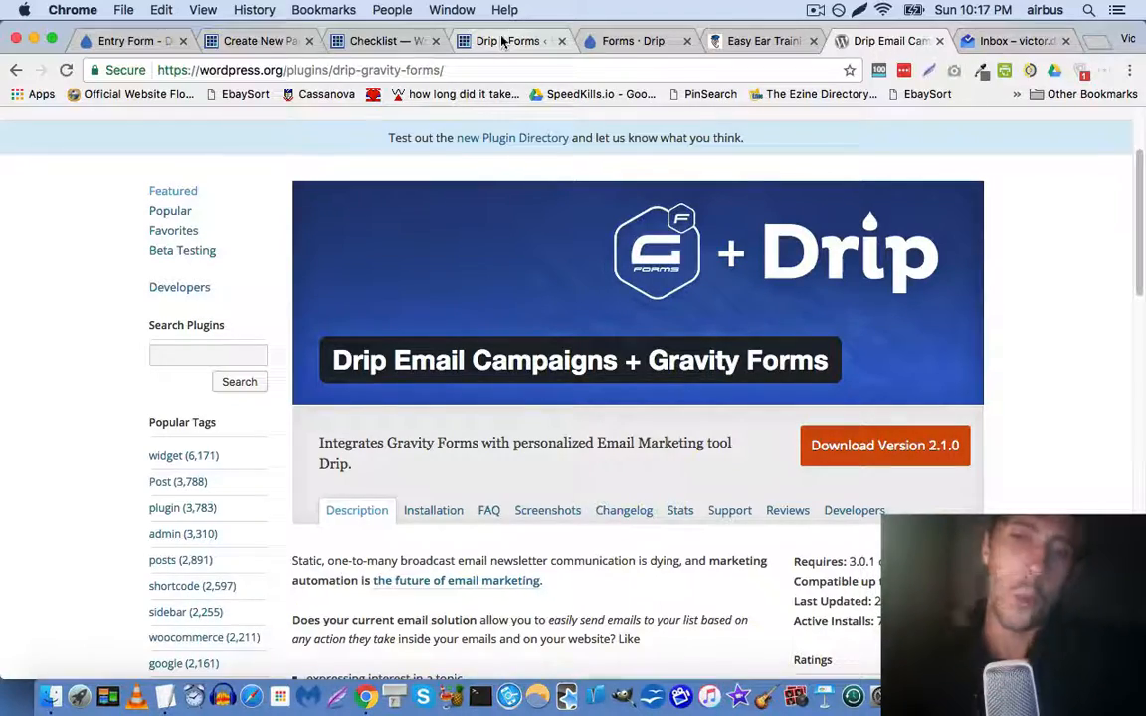
click(815, 9)
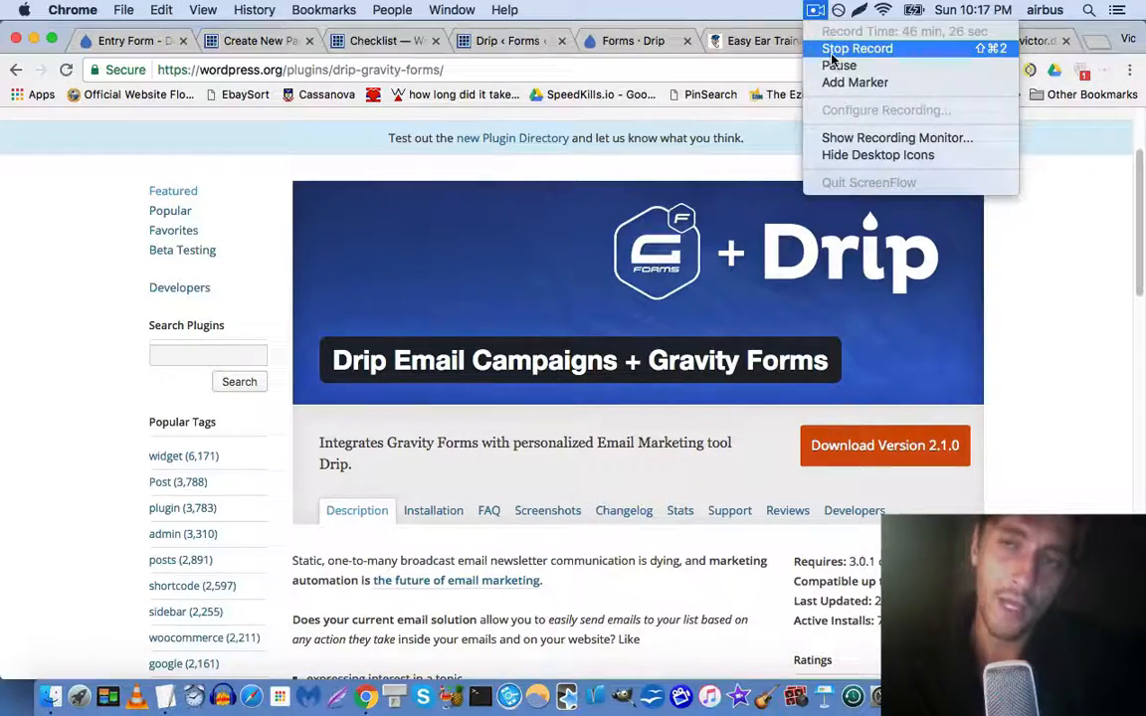